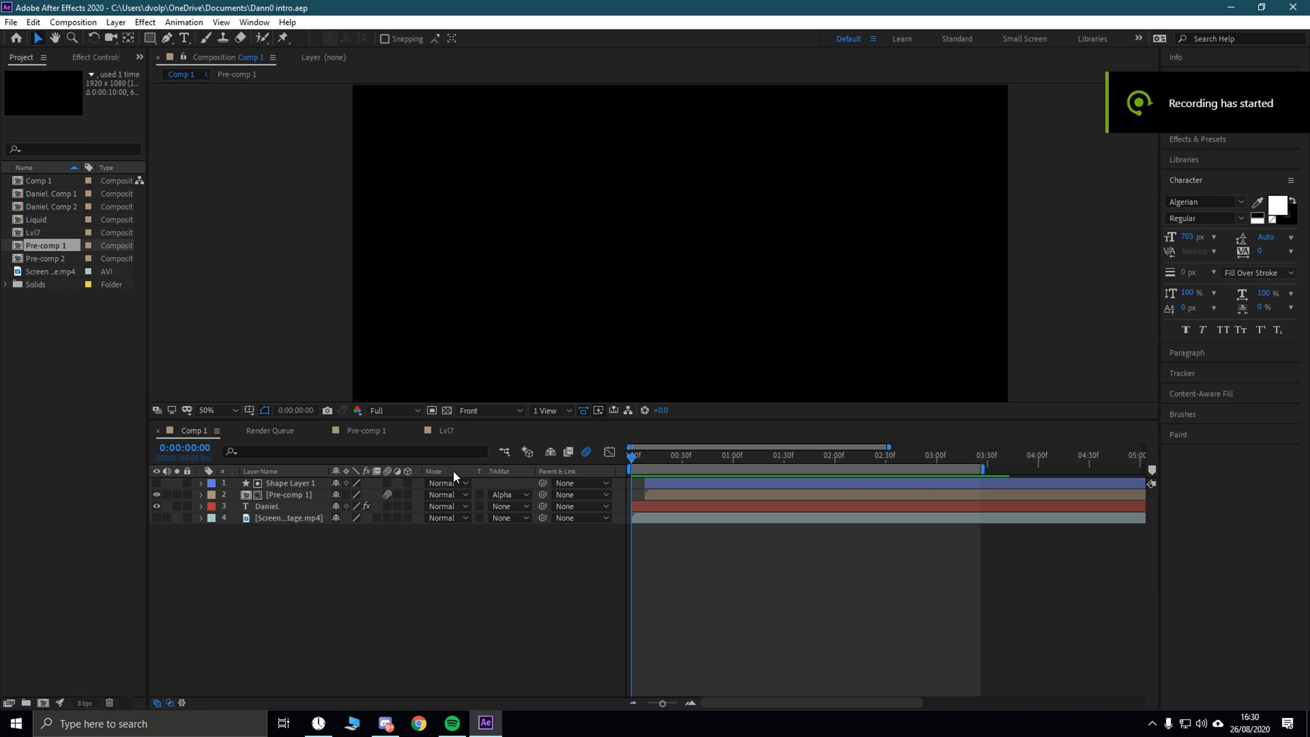
Step: Preview the finished intro animation in Comp 1
{"action": "key", "text": "space"}
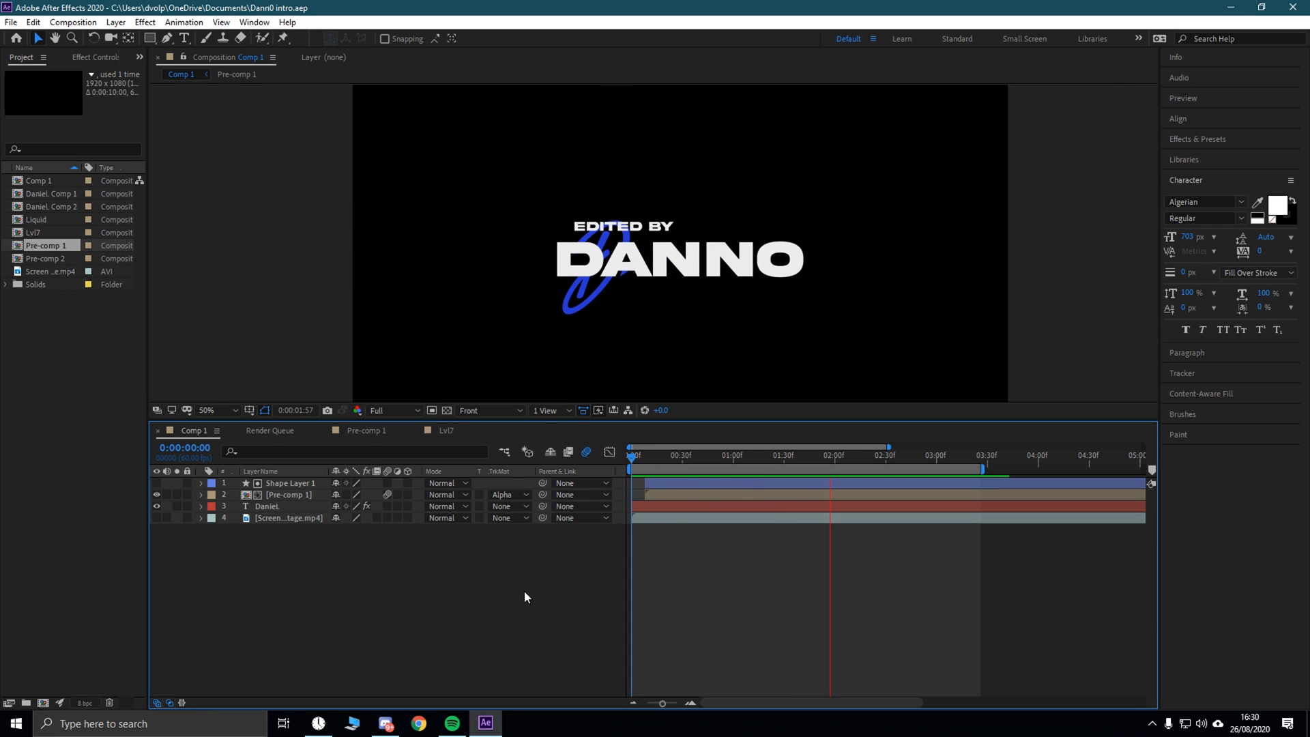
{"action": "key", "text": "space"}
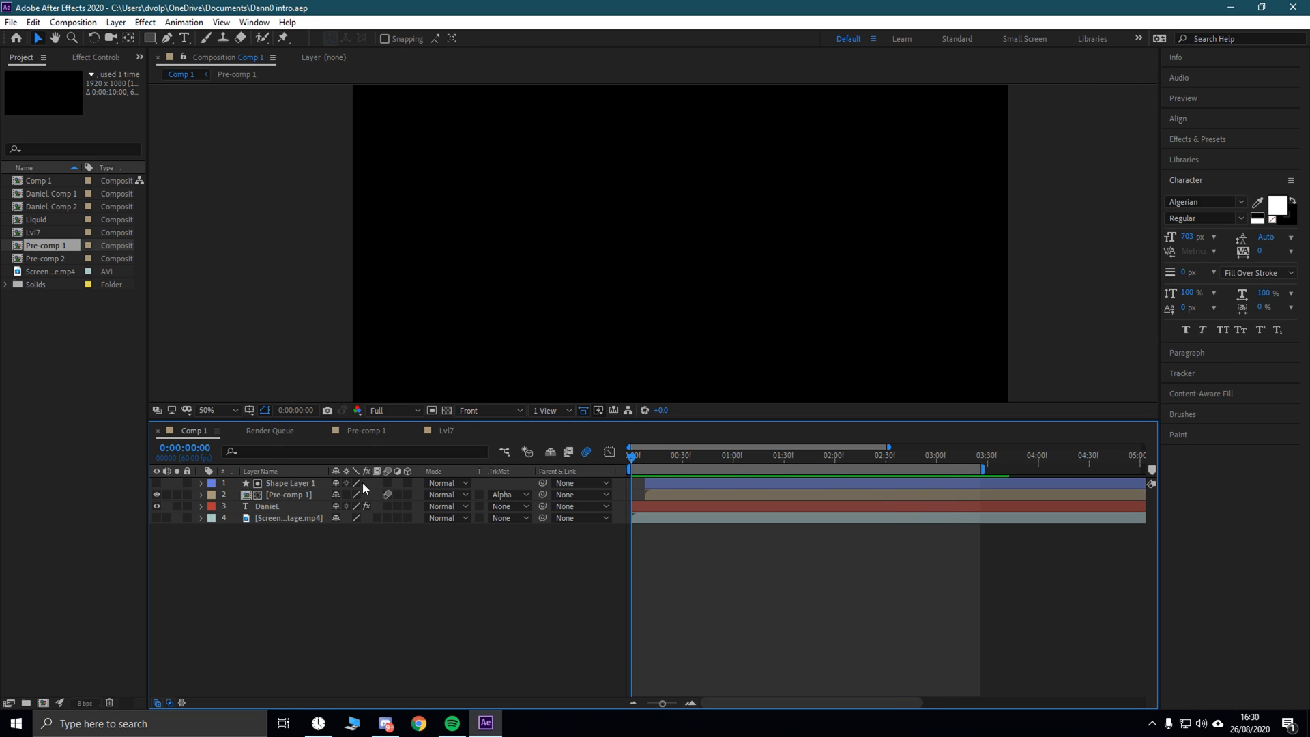
Step: Create a new 1920 x 1080, 60 fps, 10-second composition named Intro
{"action": "left_click", "coordinate": [11, 22]}
{"action": "left_click", "coordinate": [248, 112]}
{"action": "left_click", "coordinate": [73, 22]}
{"action": "left_click", "coordinate": [34, 33]}
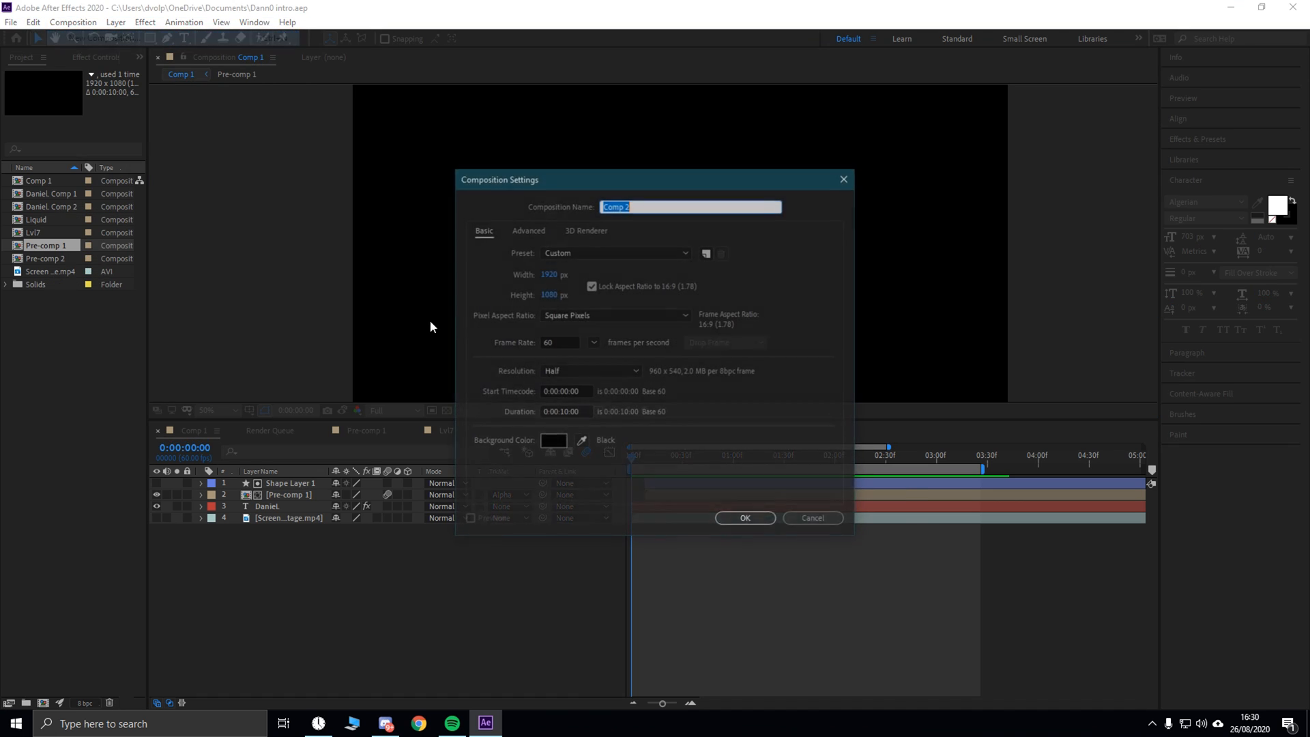
{"action": "type", "text": "Intro"}
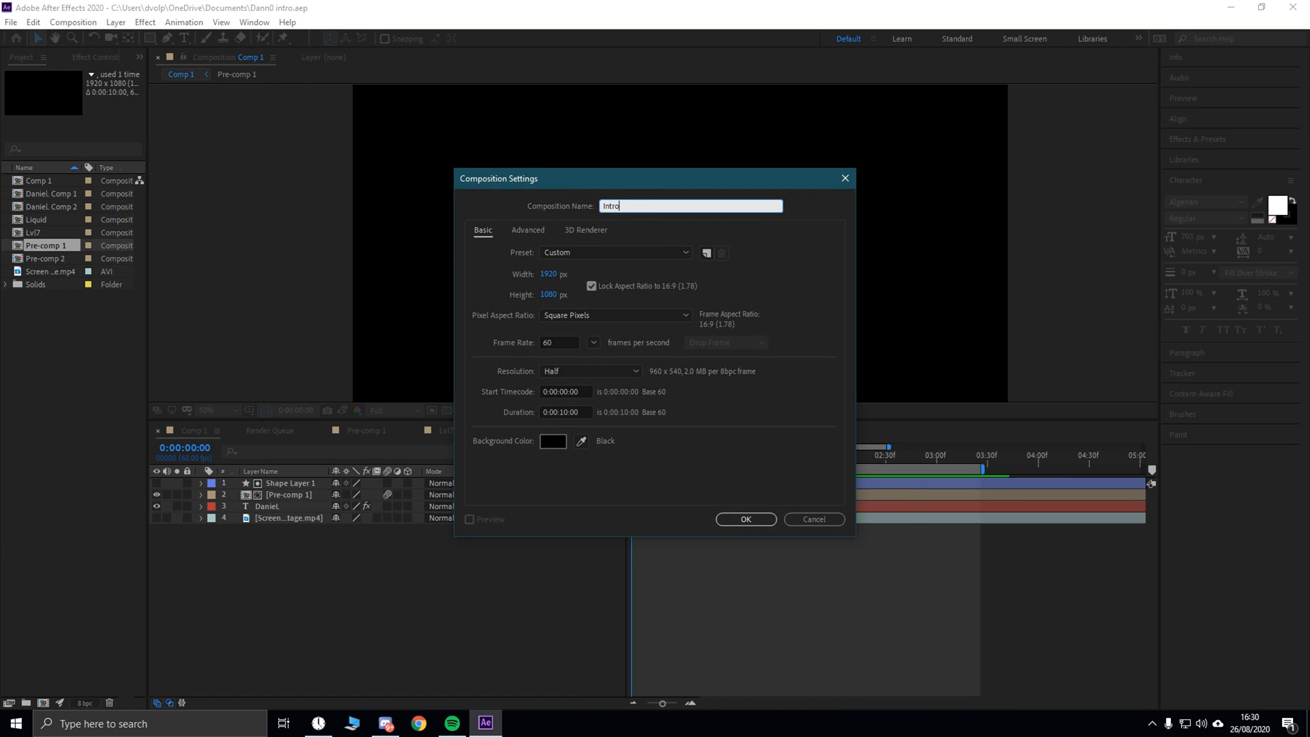
{"action": "key", "text": "Return"}
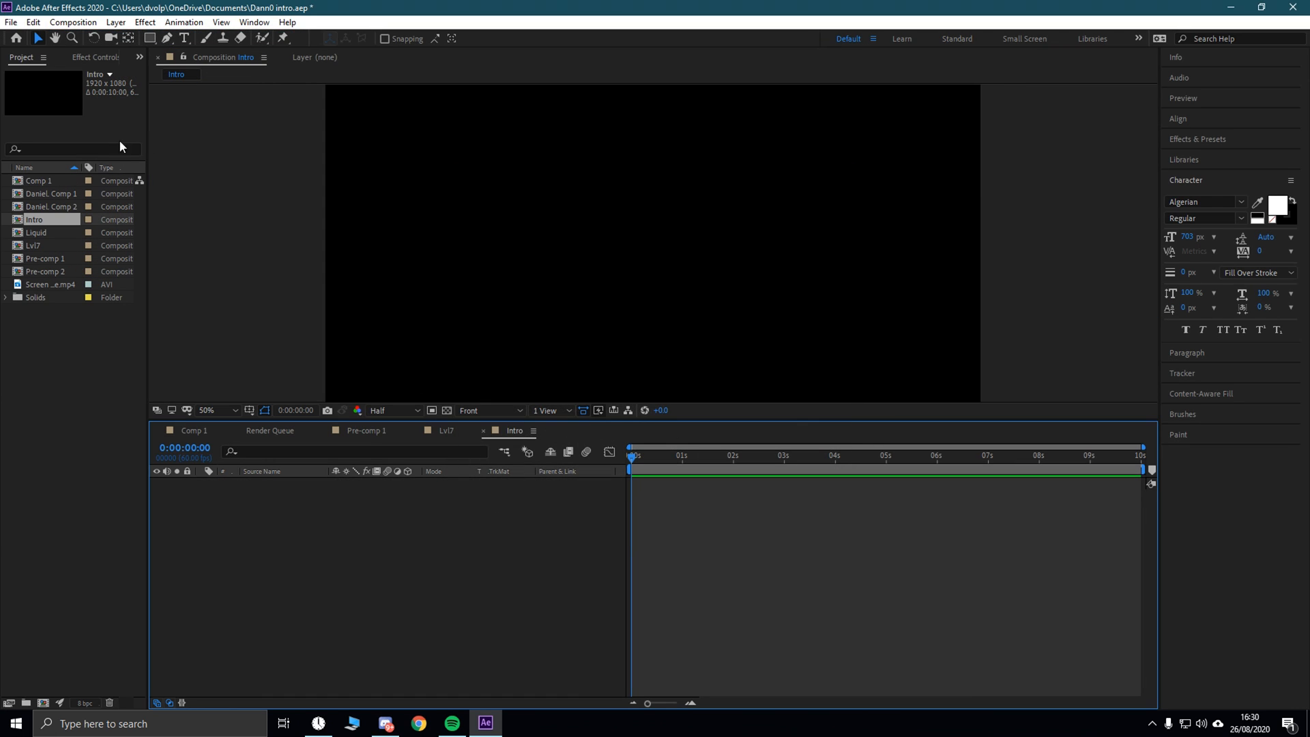
Step: Add a text box in the middle of the frame reading "Danno" in Akira Expanded at 150 px
{"action": "left_click", "coordinate": [184, 38]}
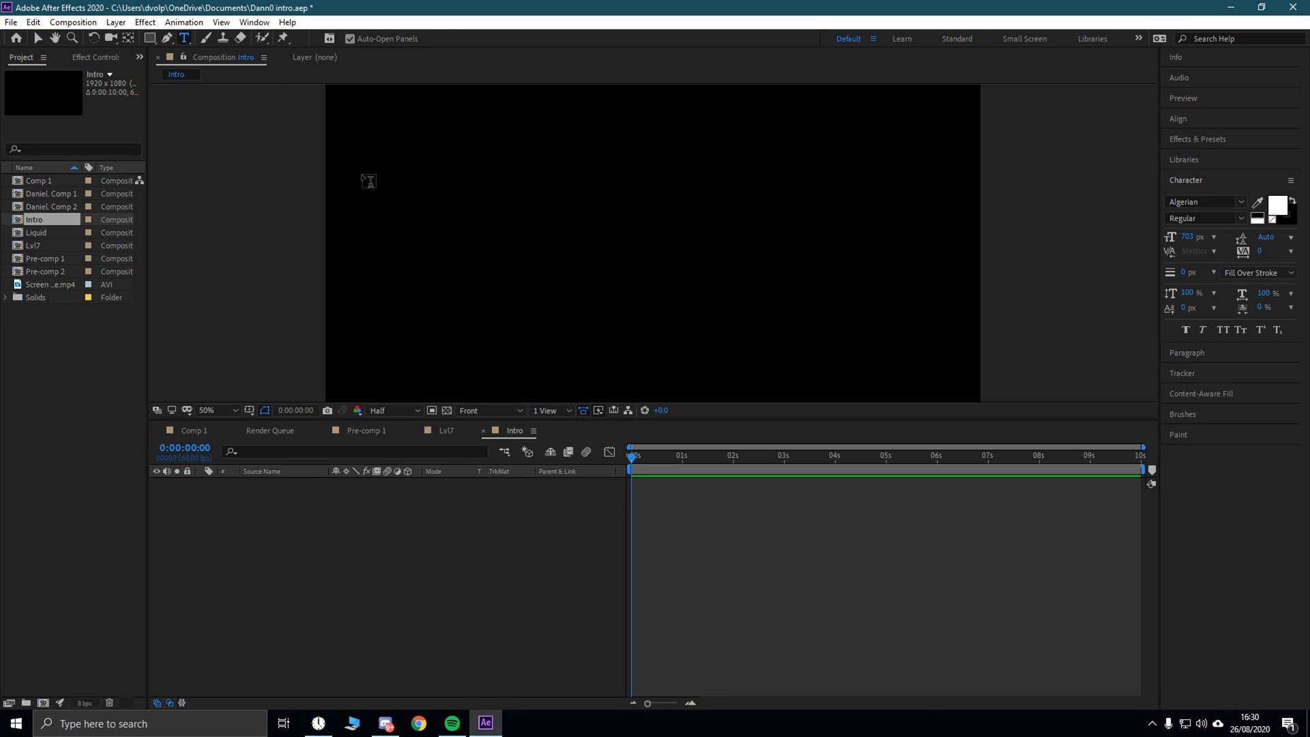
{"action": "left_click_drag", "start_coordinate": [504, 180], "coordinate": [783, 308]}
{"action": "left_click", "coordinate": [1198, 202]}
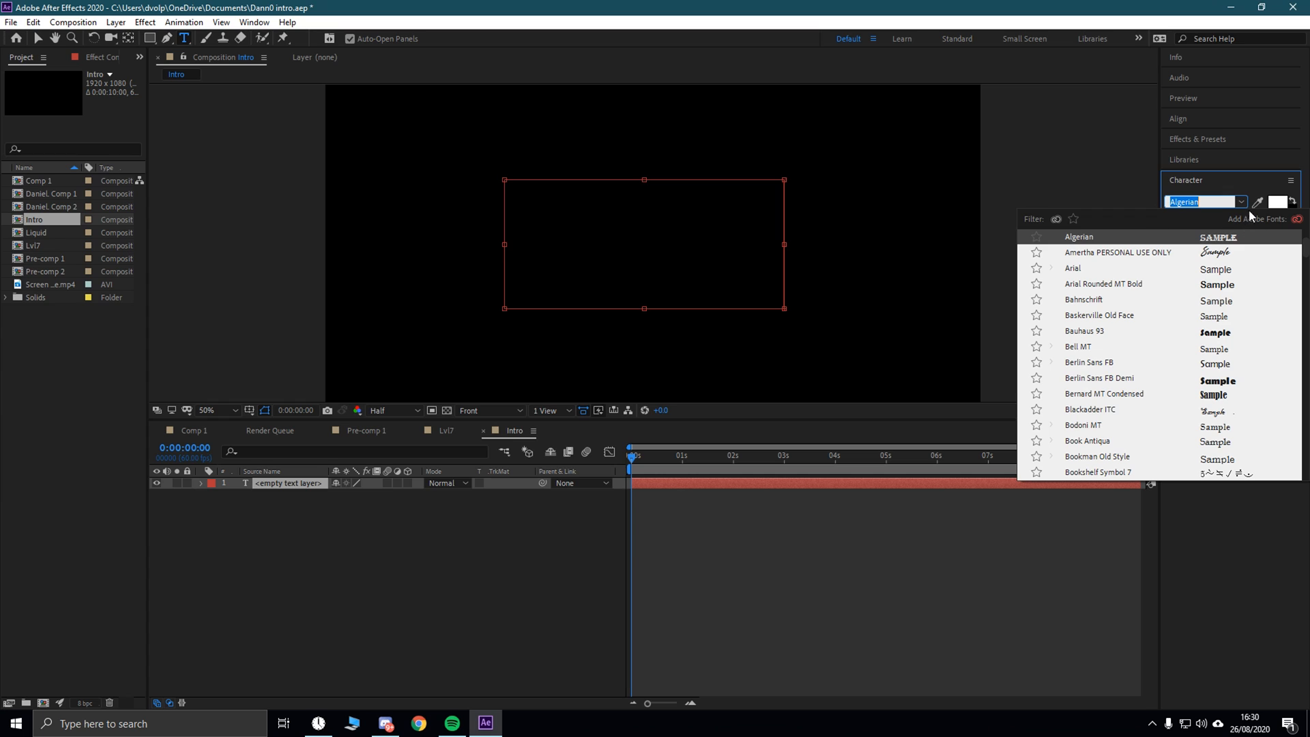
{"action": "scroll", "coordinate": [1136, 298], "scroll_direction": "up", "scroll_amount": 2}
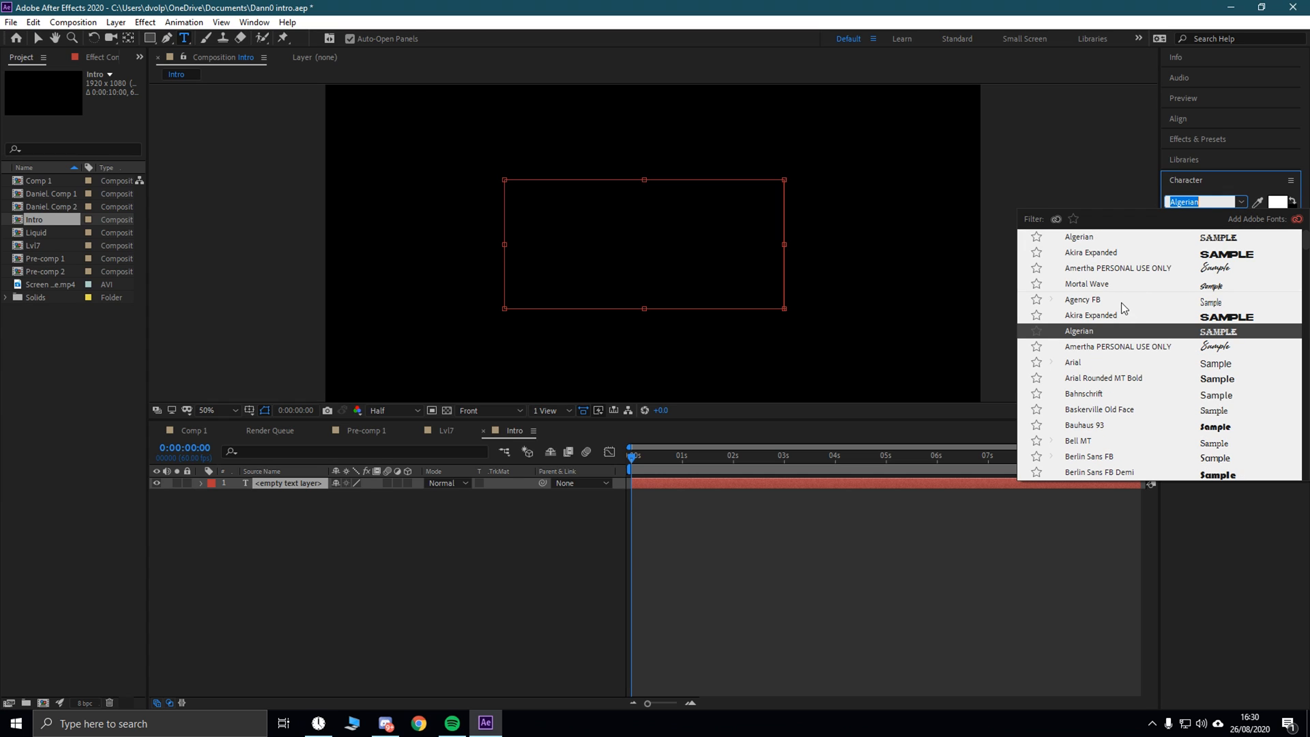
{"action": "left_click", "coordinate": [1112, 252]}
{"action": "left_click_drag", "start_coordinate": [1192, 238], "coordinate": [1171, 241]}
{"action": "left_click", "coordinate": [1187, 238]}
{"action": "type", "text": "150"}
{"action": "key", "text": "Return"}
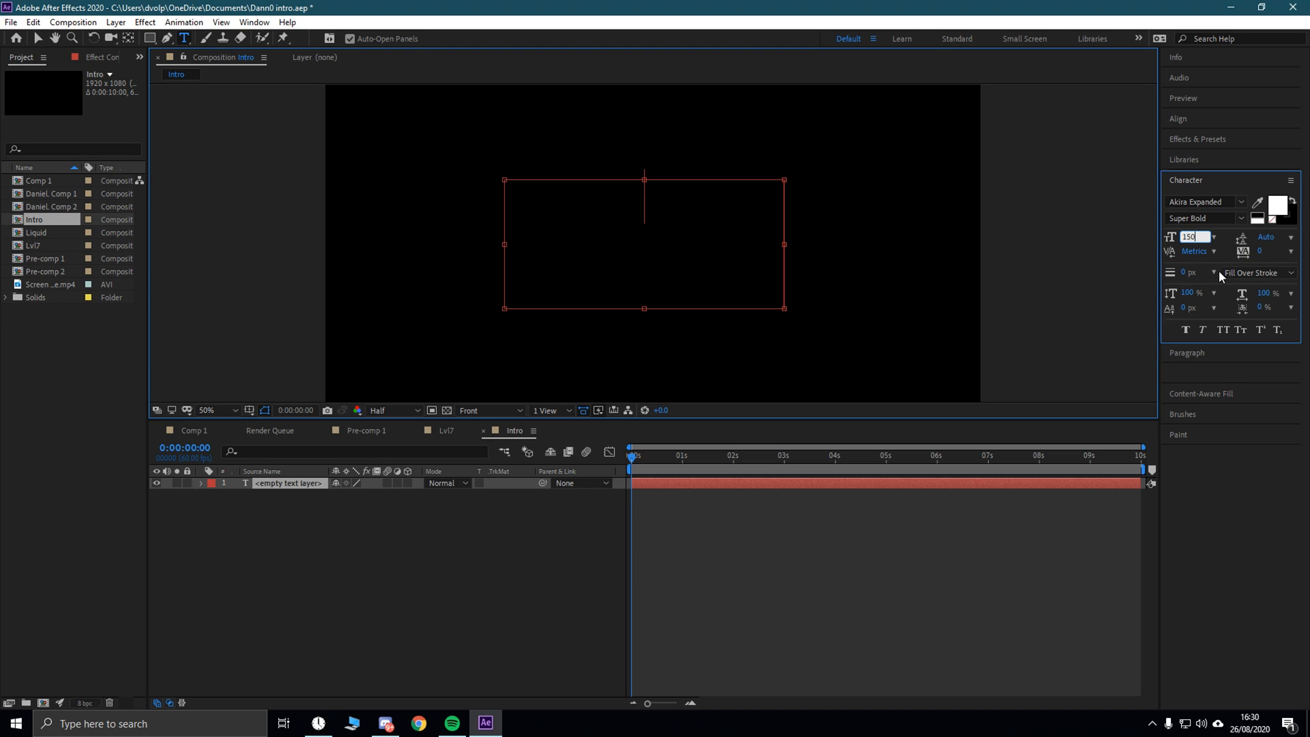
{"action": "type", "text": "Danno"}
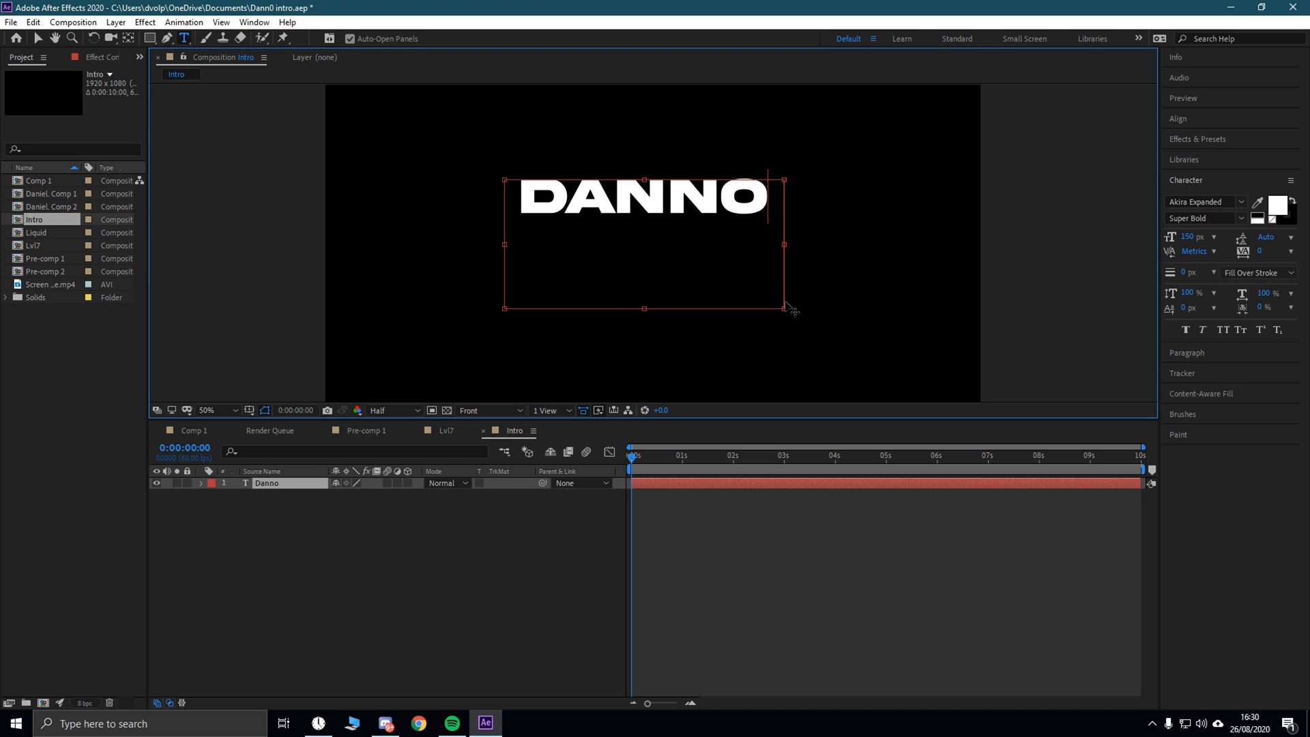
Step: Center the Danno text horizontally and vertically in the composition and deselect it
{"action": "left_click", "coordinate": [1178, 119]}
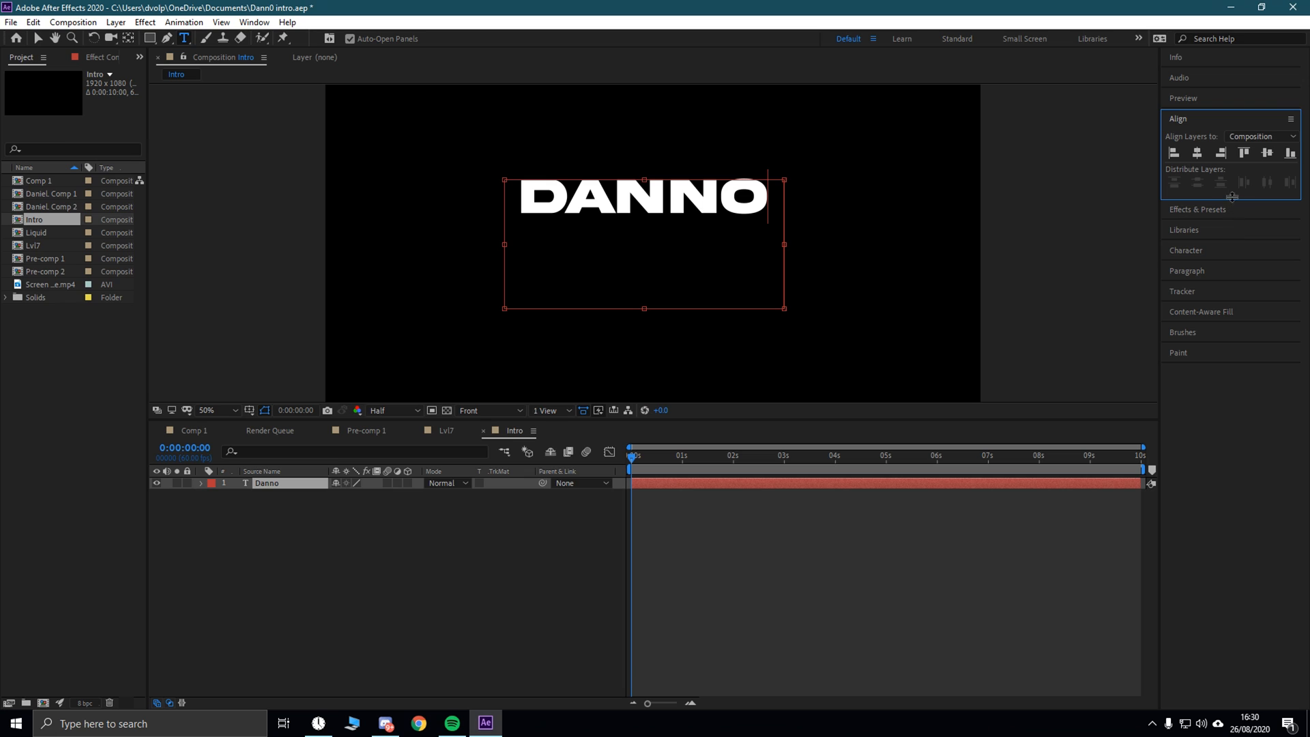
{"action": "left_click", "coordinate": [1196, 153]}
{"action": "left_click", "coordinate": [1267, 153]}
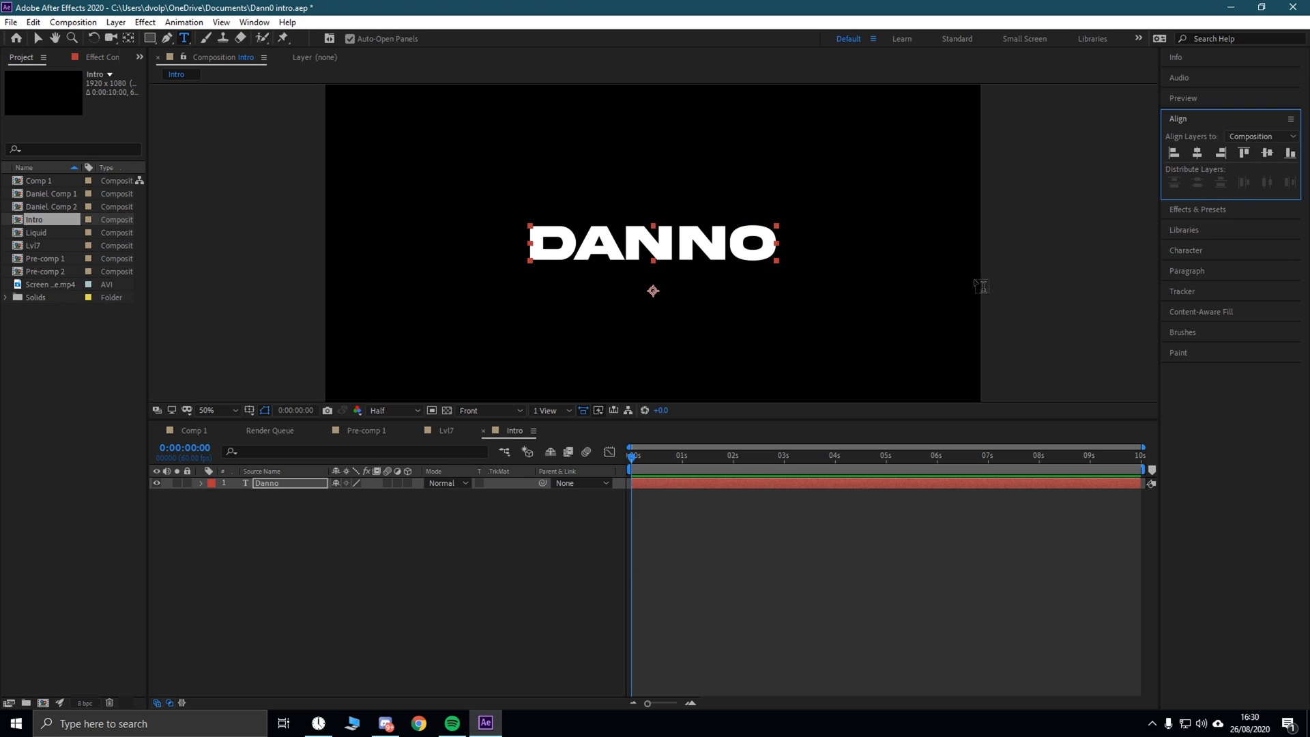
{"action": "left_click", "coordinate": [704, 345]}
{"action": "left_click", "coordinate": [275, 485]}
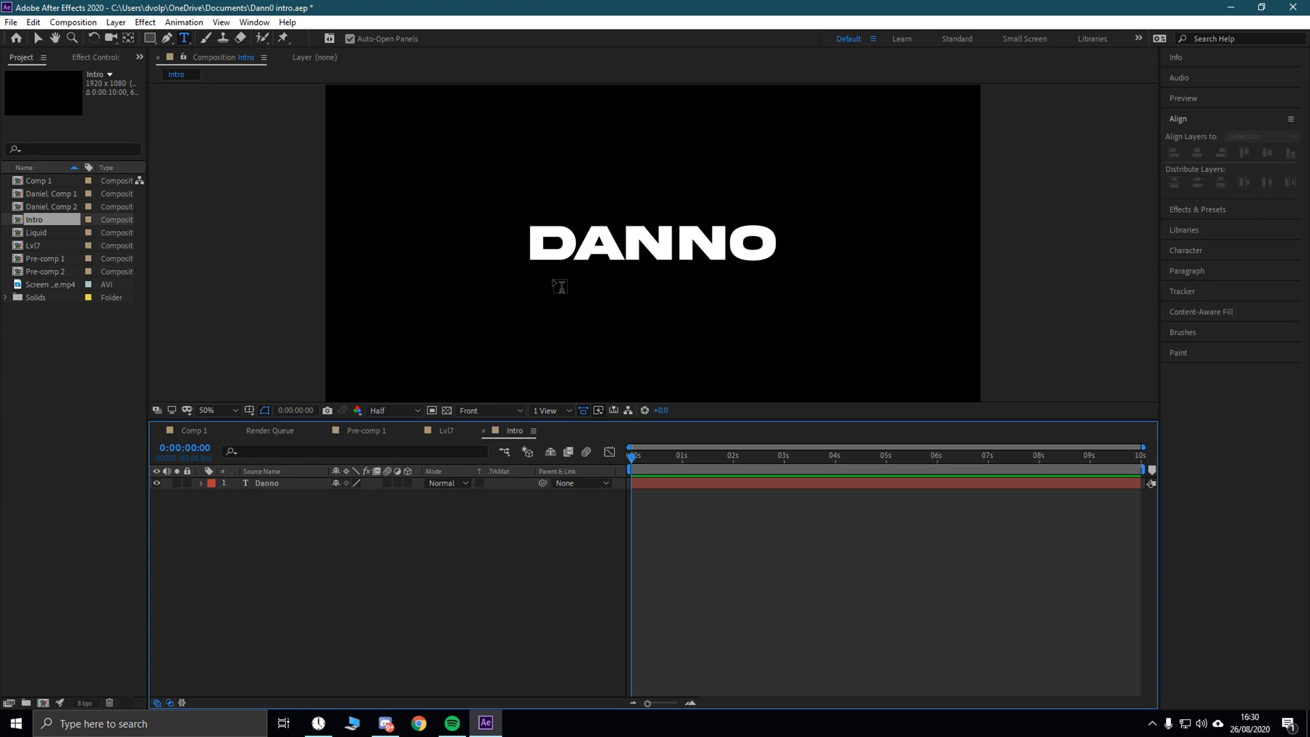
Step: Add an "edited by" text at 40 px and place it just above the left part of the Danno title
{"action": "left_click_drag", "start_coordinate": [432, 196], "coordinate": [656, 123]}
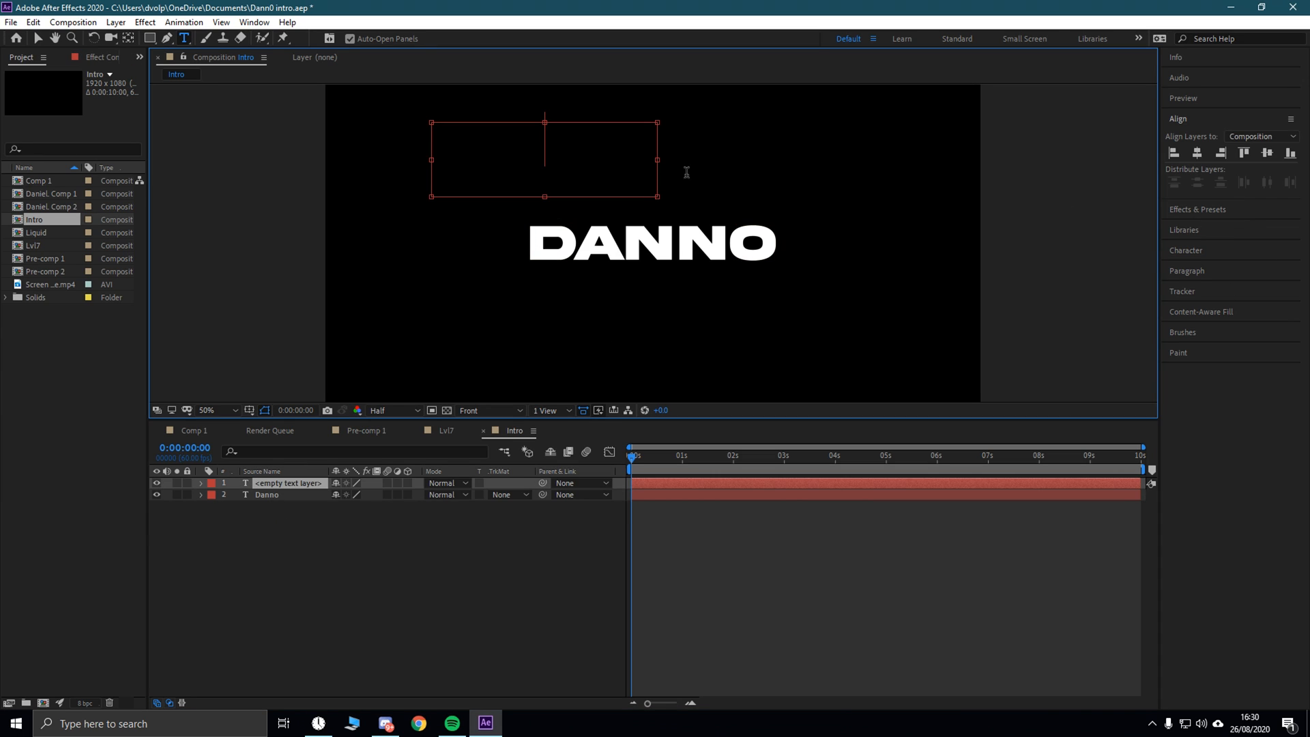
{"action": "left_click", "coordinate": [1195, 250]}
{"action": "left_click", "coordinate": [1194, 237]}
{"action": "type", "text": "40"}
{"action": "key", "text": "Return"}
{"action": "type", "text": "edited by"}
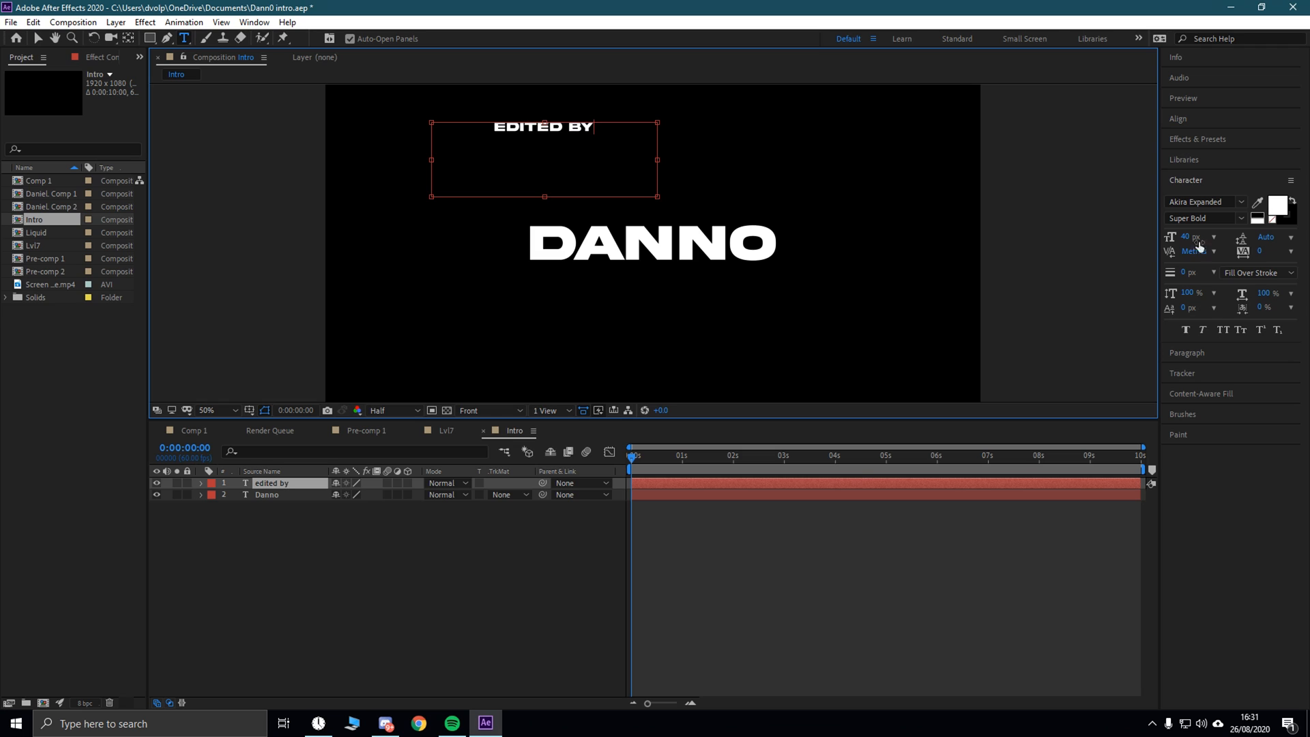
{"action": "left_click_drag", "start_coordinate": [585, 184], "coordinate": [639, 268]}
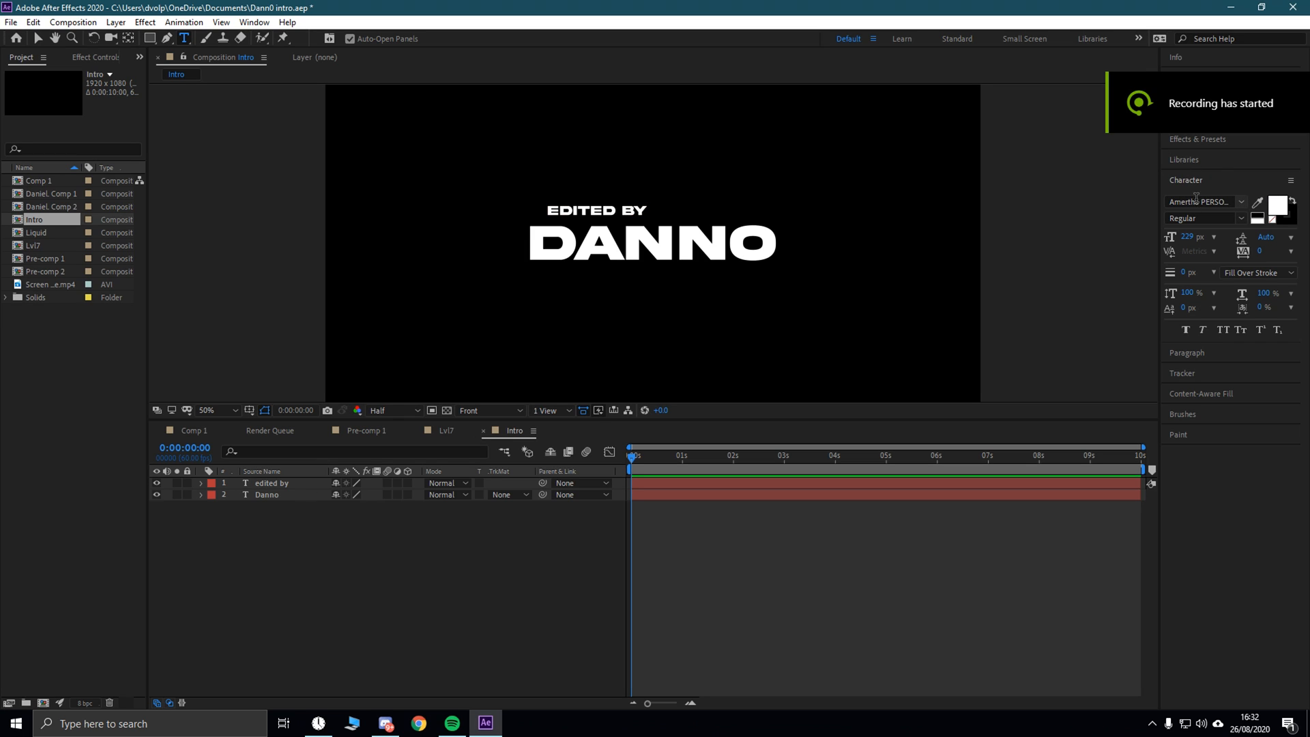
Step: Set the text size to 230 px with the Amertha PERSONAL USE ONLY font and delete the stray empty text layer
{"action": "left_click", "coordinate": [1231, 202]}
{"action": "left_click", "coordinate": [1092, 207]}
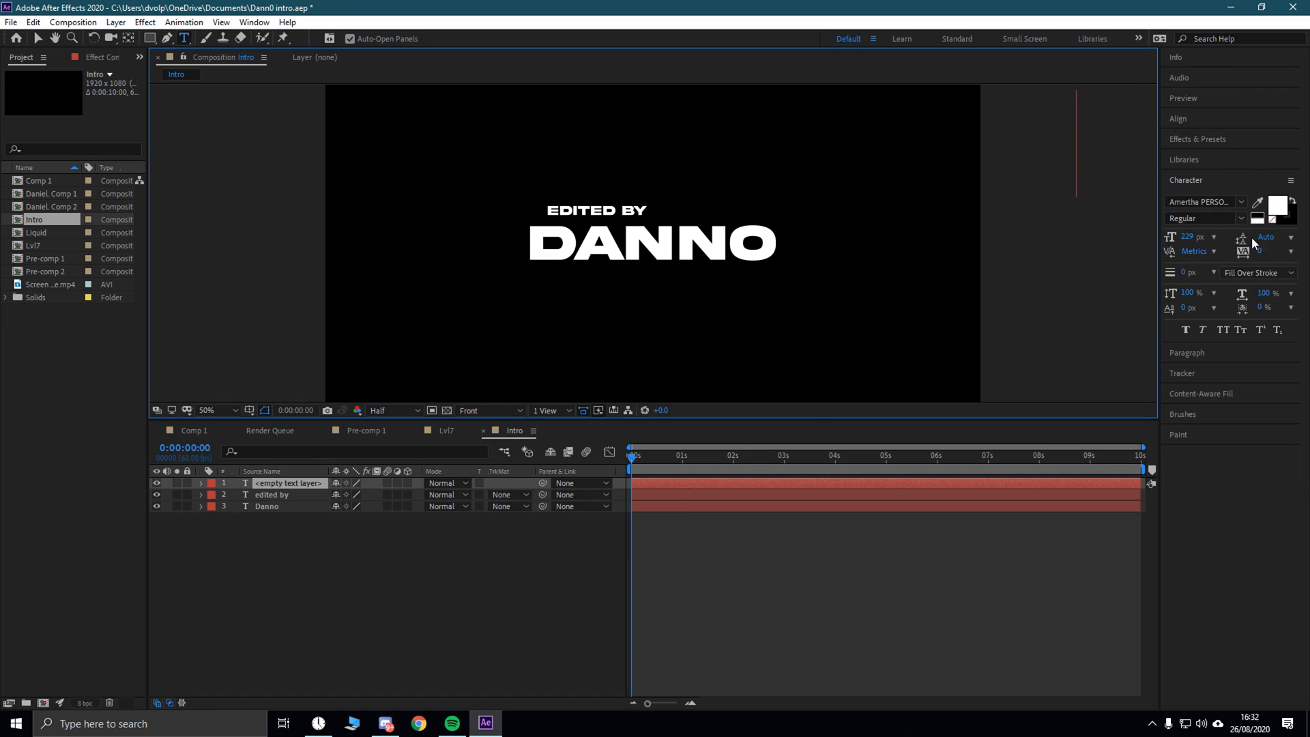
{"action": "left_click", "coordinate": [1187, 238]}
{"action": "type", "text": "230"}
{"action": "key", "text": "Return"}
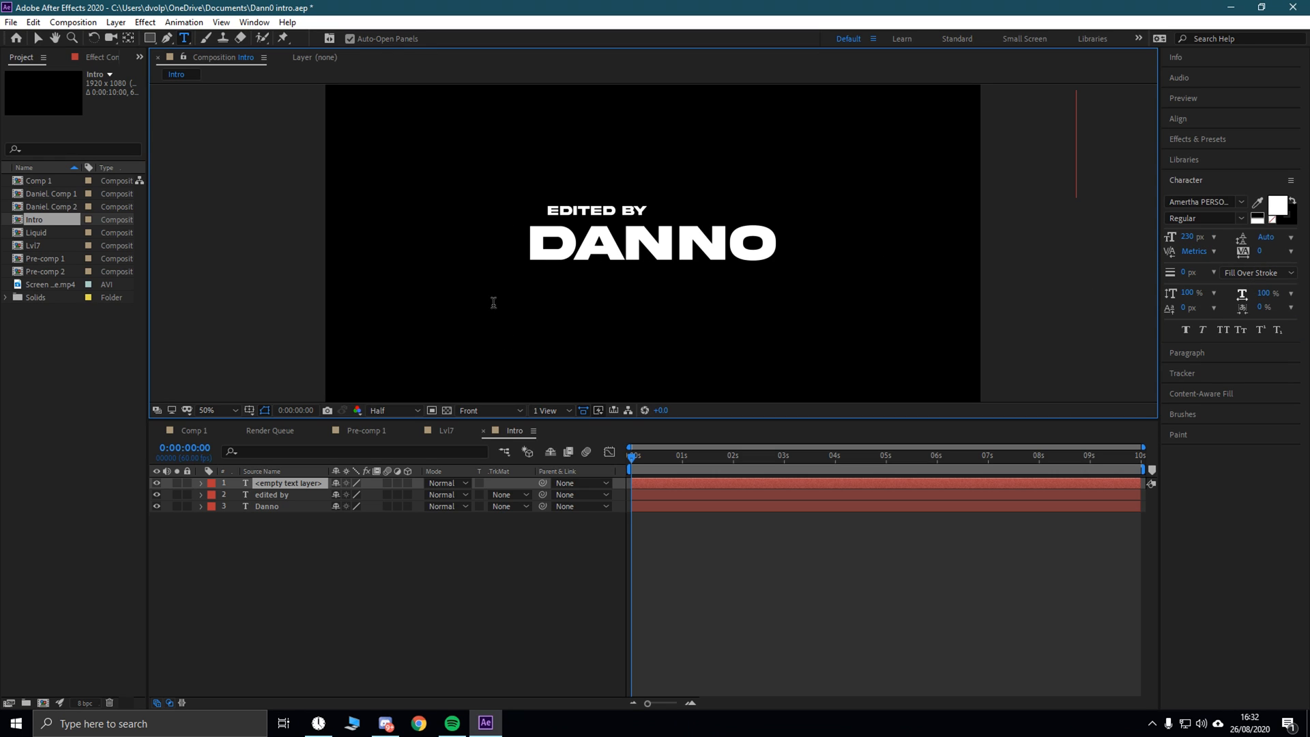
{"action": "left_click", "coordinate": [300, 482]}
{"action": "key", "text": "Delete"}
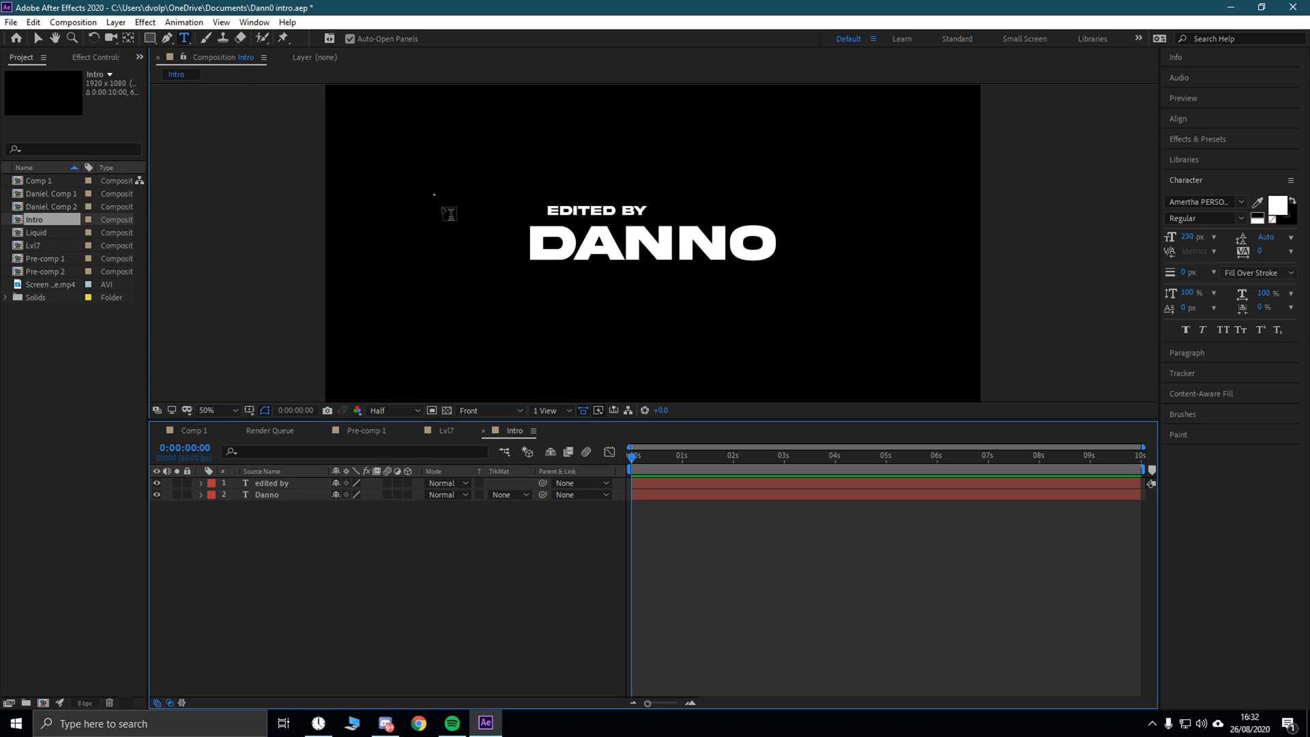
Step: Draw a large text box over the title and enter the creator's first name followed by a period, with a blue fill
{"action": "left_click_drag", "start_coordinate": [435, 195], "coordinate": [825, 361]}
{"action": "type", "text": "Dan"}
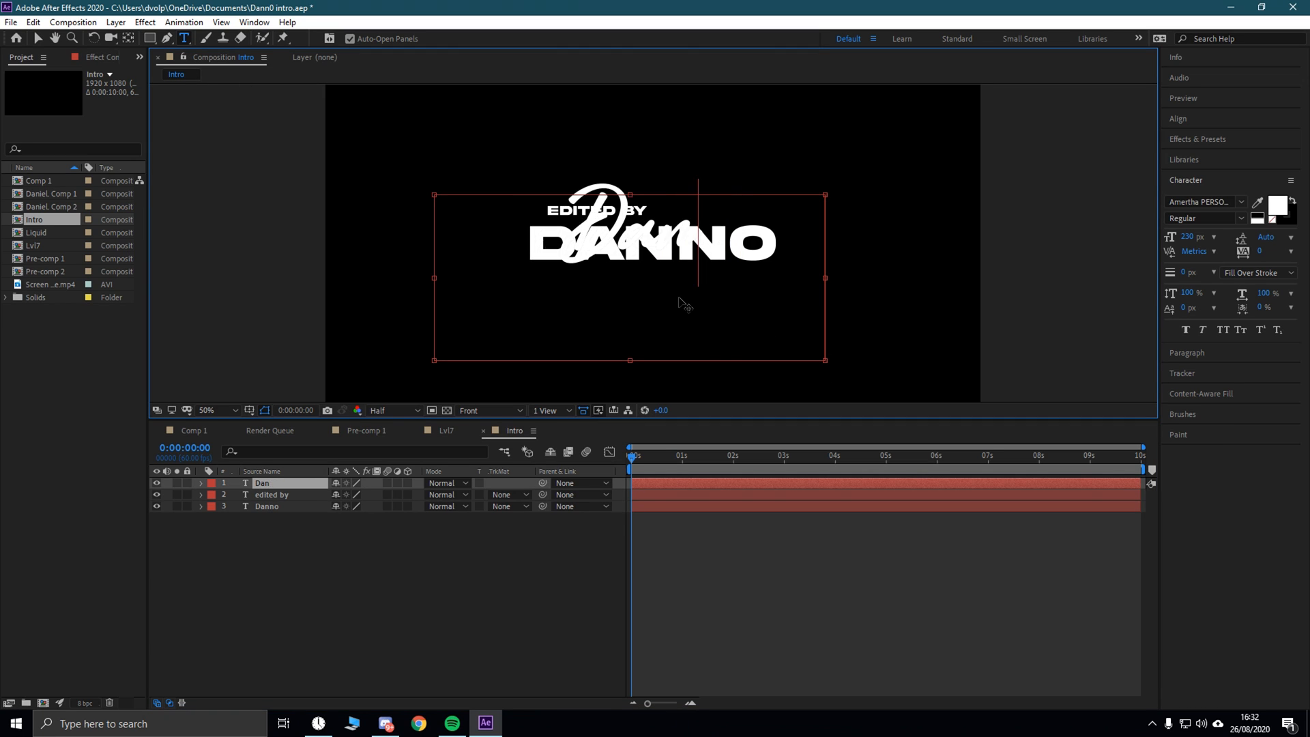
{"action": "key", "text": "BackSpace"}
{"action": "key", "text": "BackSpace"}
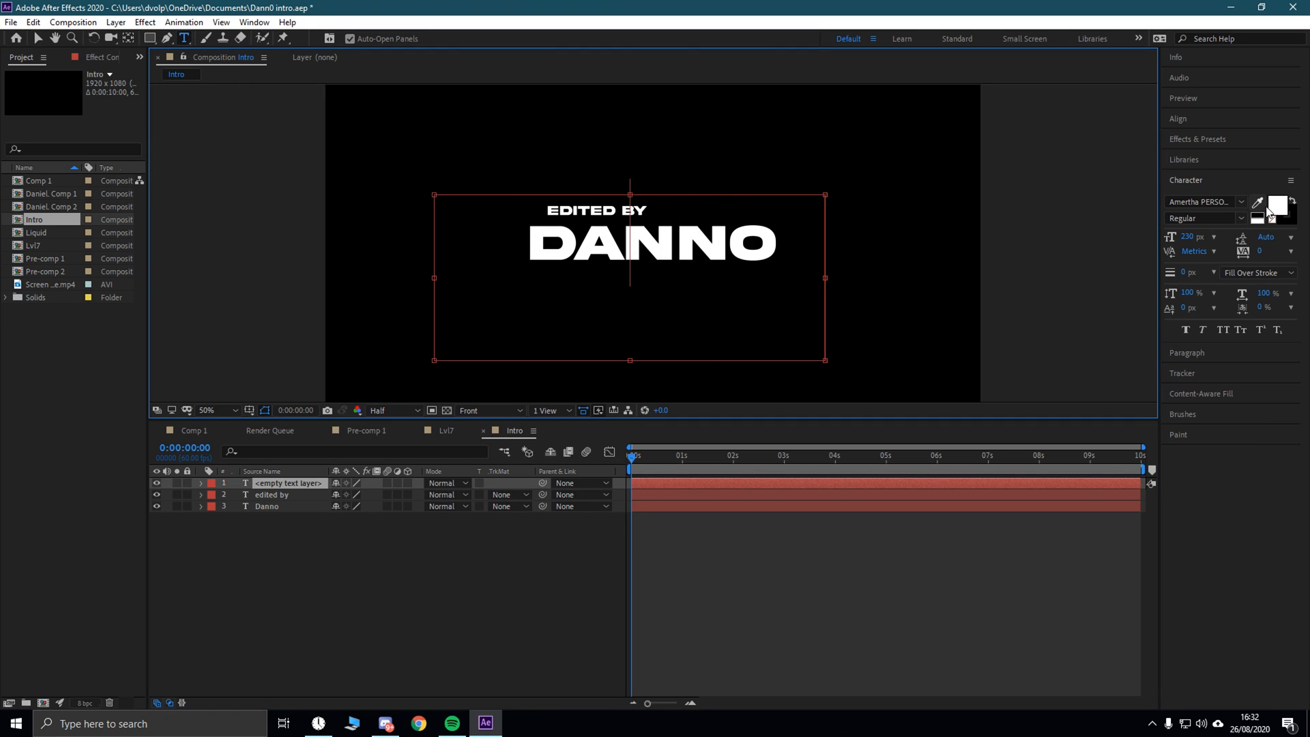
{"action": "left_click", "coordinate": [1276, 205]}
{"action": "left_click", "coordinate": [683, 337]}
{"action": "left_click_drag", "start_coordinate": [656, 283], "coordinate": [693, 270]}
{"action": "left_click", "coordinate": [801, 280]}
{"action": "type", "text": "DA"}
{"action": "key", "text": "BackSpace"}
{"action": "type", "text": "aniel."}
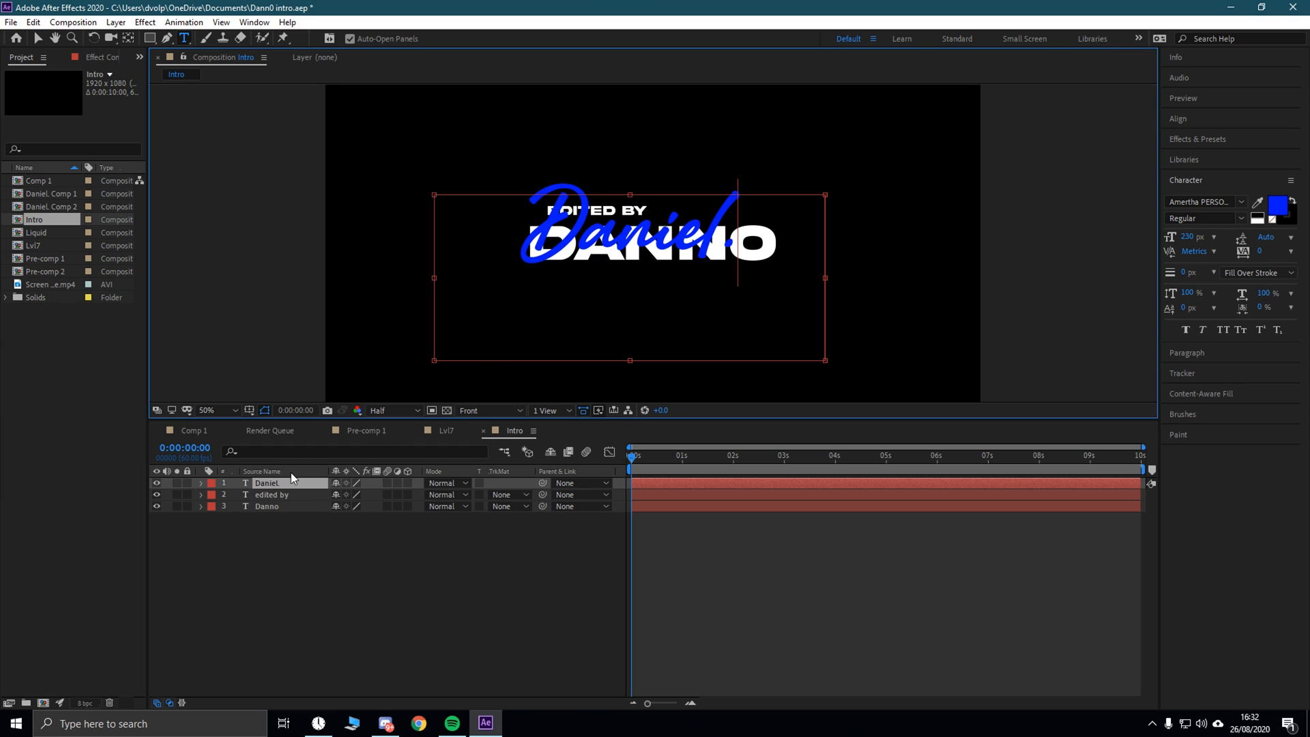
Step: Move the blue script name layer below the Danno layer and center it horizontally and vertically in the composition
{"action": "left_click_drag", "start_coordinate": [283, 484], "coordinate": [276, 529]}
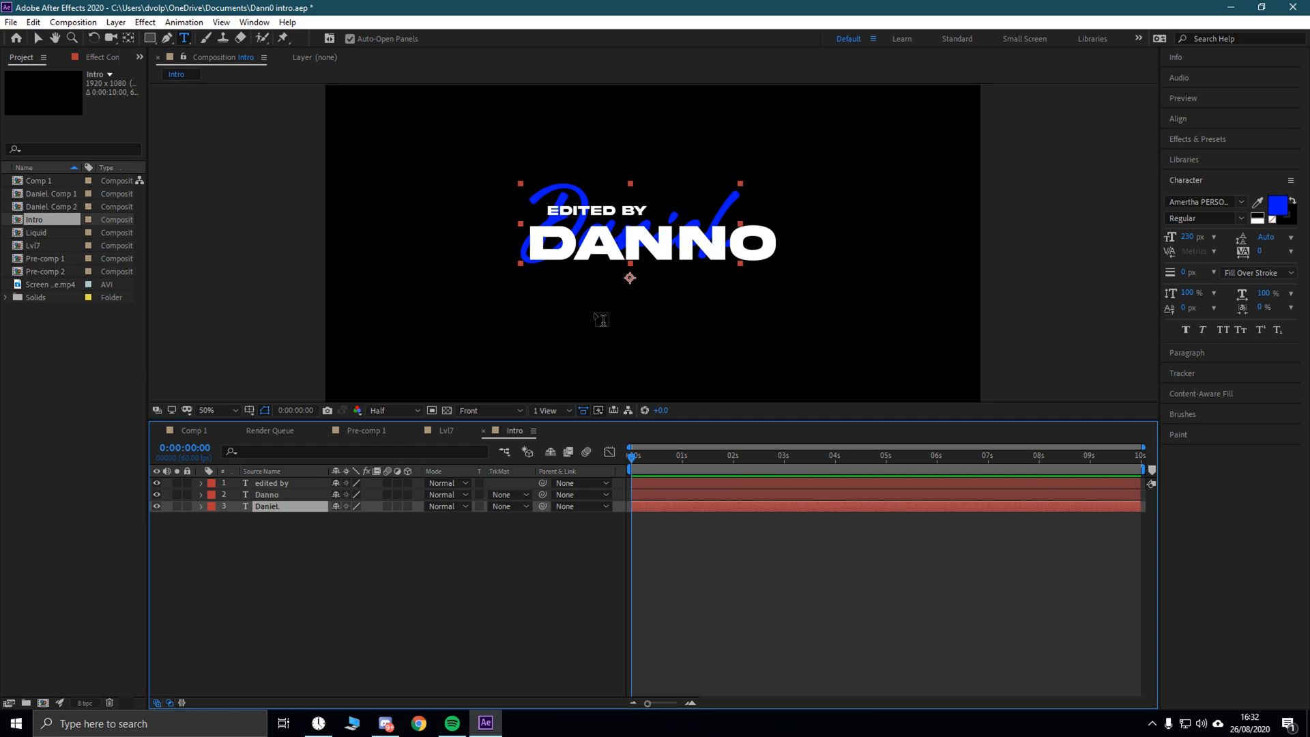
{"action": "left_click", "coordinate": [1184, 118]}
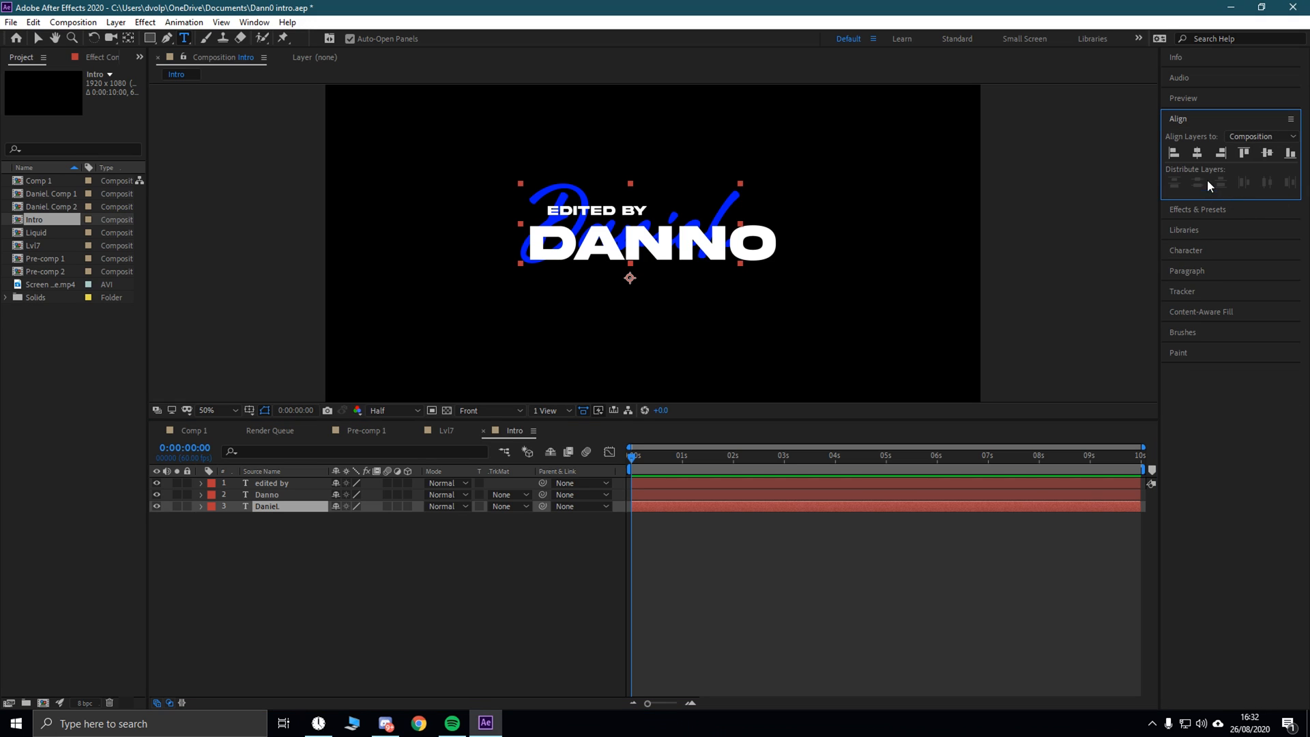
{"action": "left_click", "coordinate": [1197, 152]}
{"action": "left_click", "coordinate": [1272, 152]}
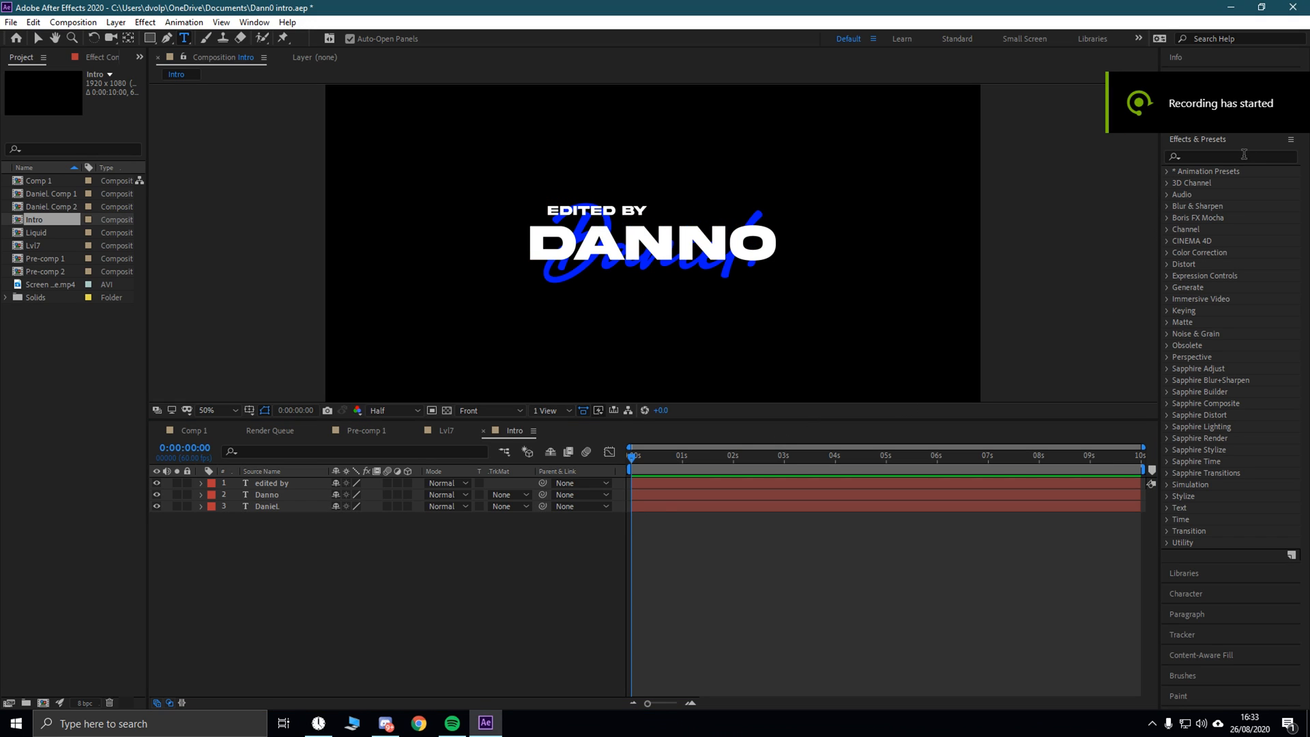
Step: Find the Distort Transform effect and apply it to the blue script name layer
{"action": "left_click", "coordinate": [1243, 154]}
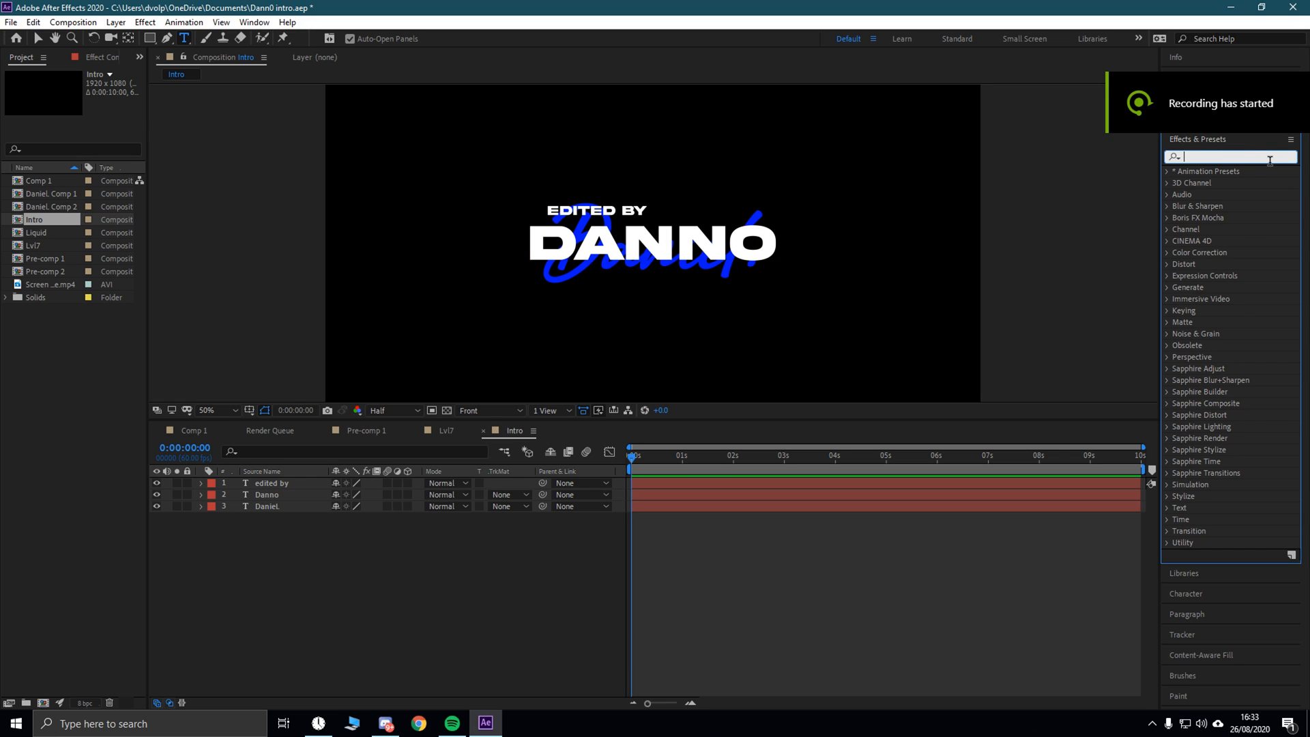
{"action": "type", "text": "trn"}
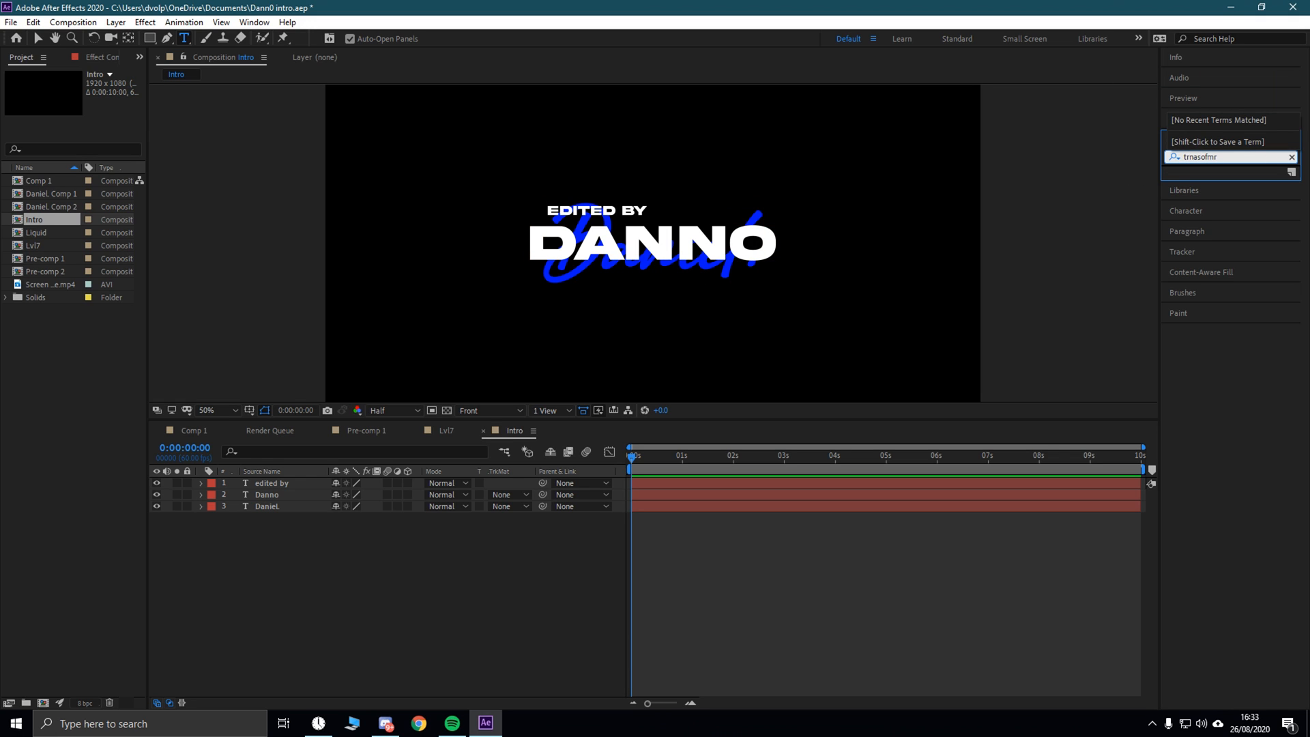
{"action": "key", "text": "BackSpace"}
{"action": "type", "text": "ansform"}
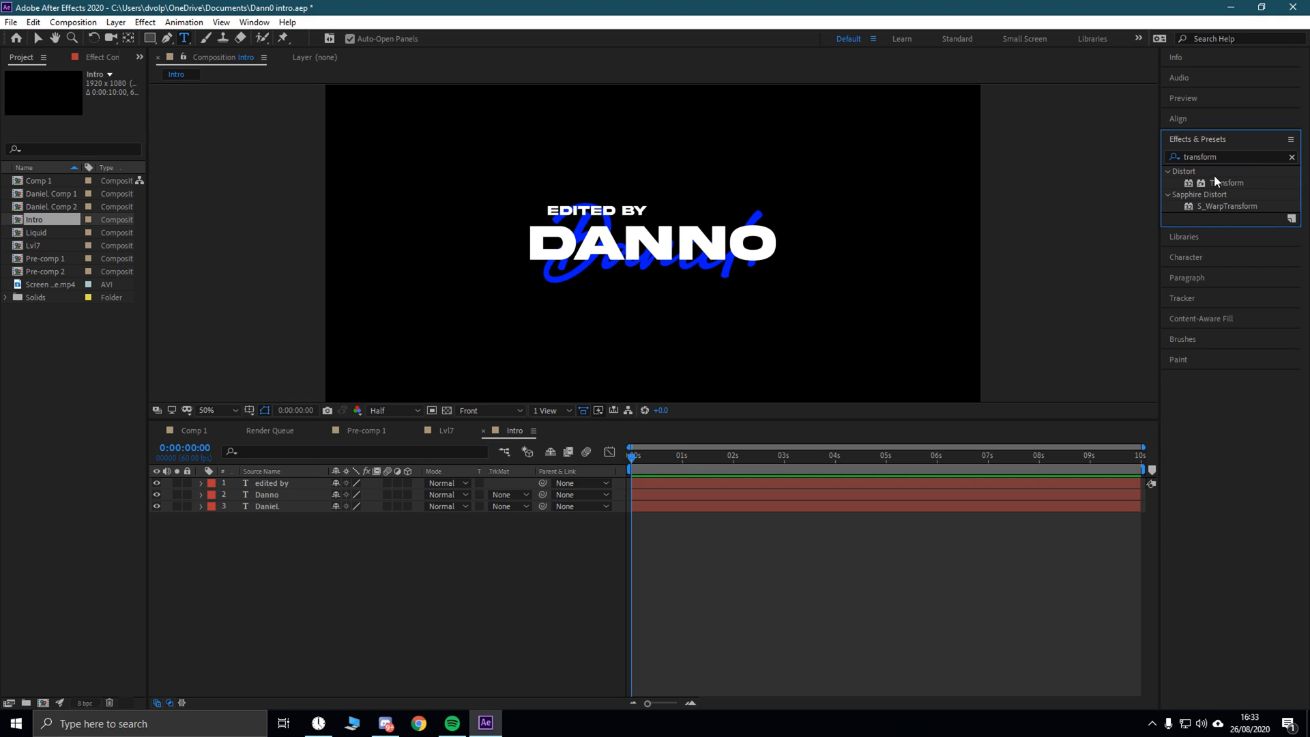
{"action": "left_click_drag", "start_coordinate": [1218, 182], "coordinate": [290, 506]}
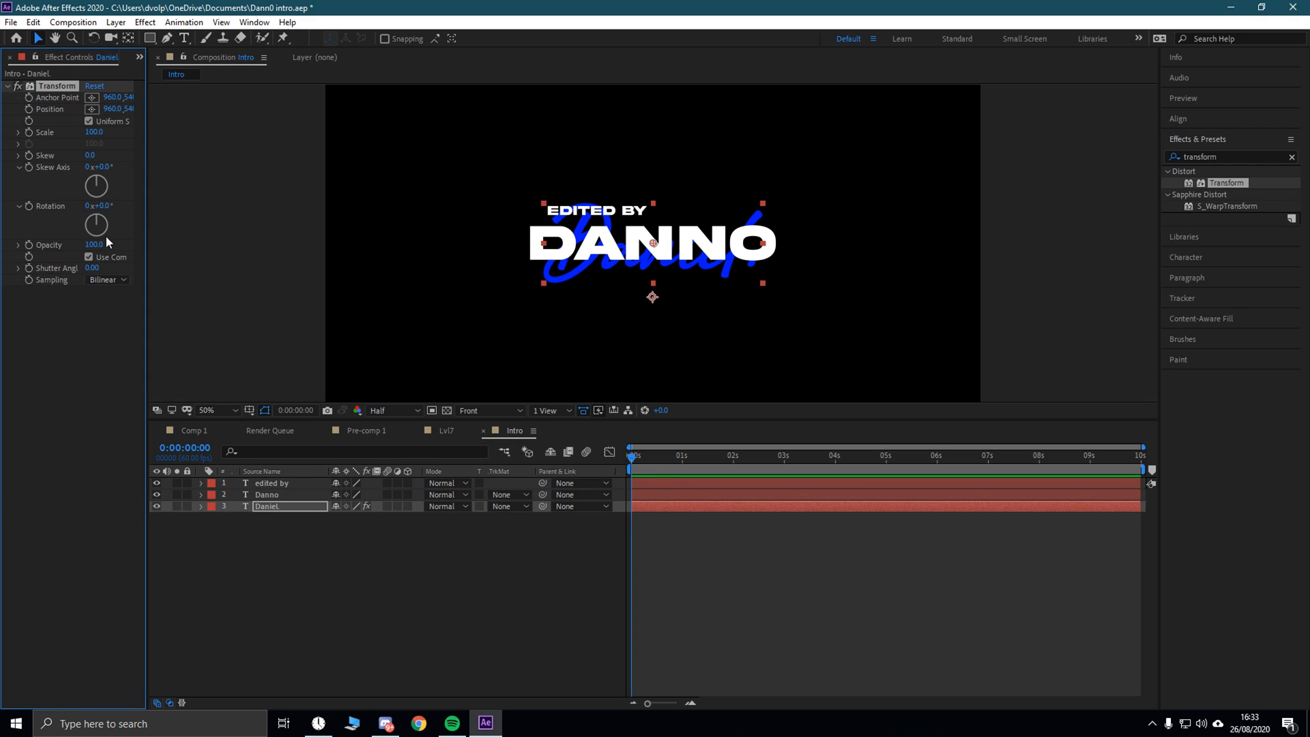
Step: Set the Transform effect's skew to -20 and shift the script name slightly upward
{"action": "left_click", "coordinate": [88, 157]}
{"action": "type", "text": "-20"}
{"action": "key", "text": "Return"}
{"action": "left_click", "coordinate": [1178, 118]}
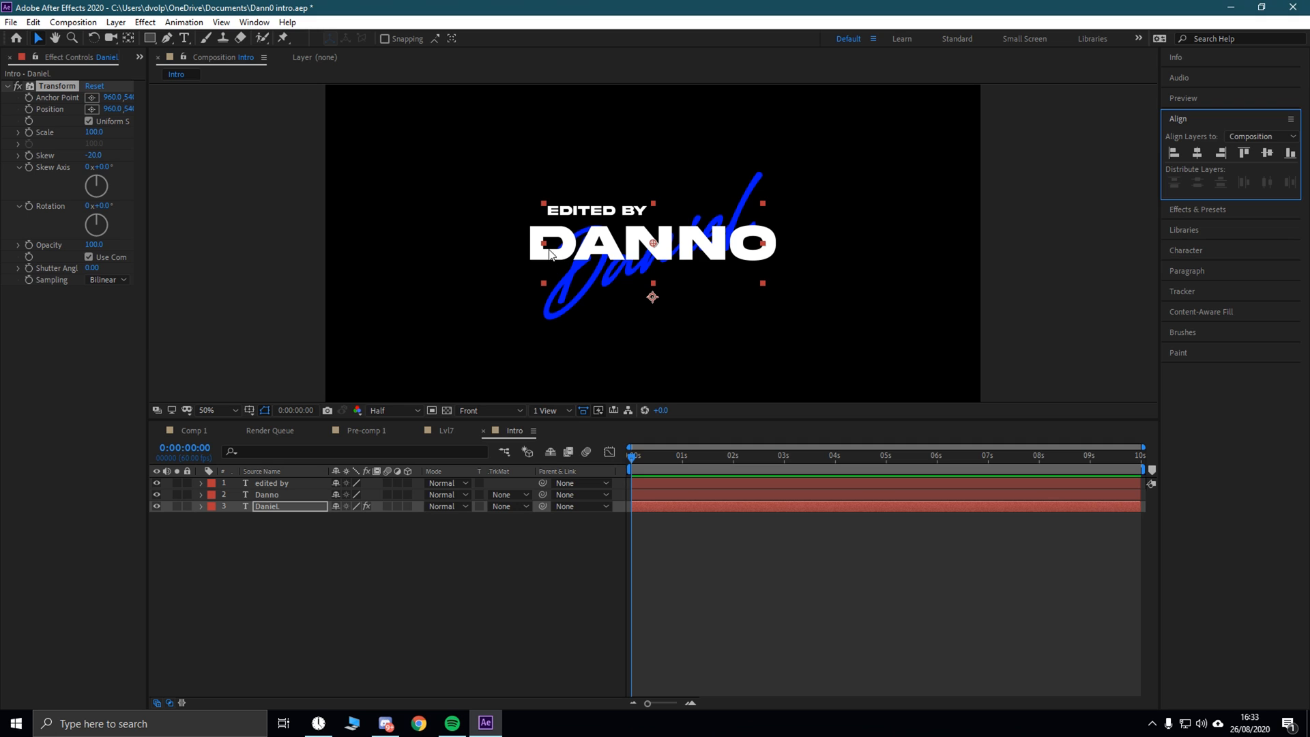
{"action": "left_click_drag", "start_coordinate": [690, 283], "coordinate": [684, 257]}
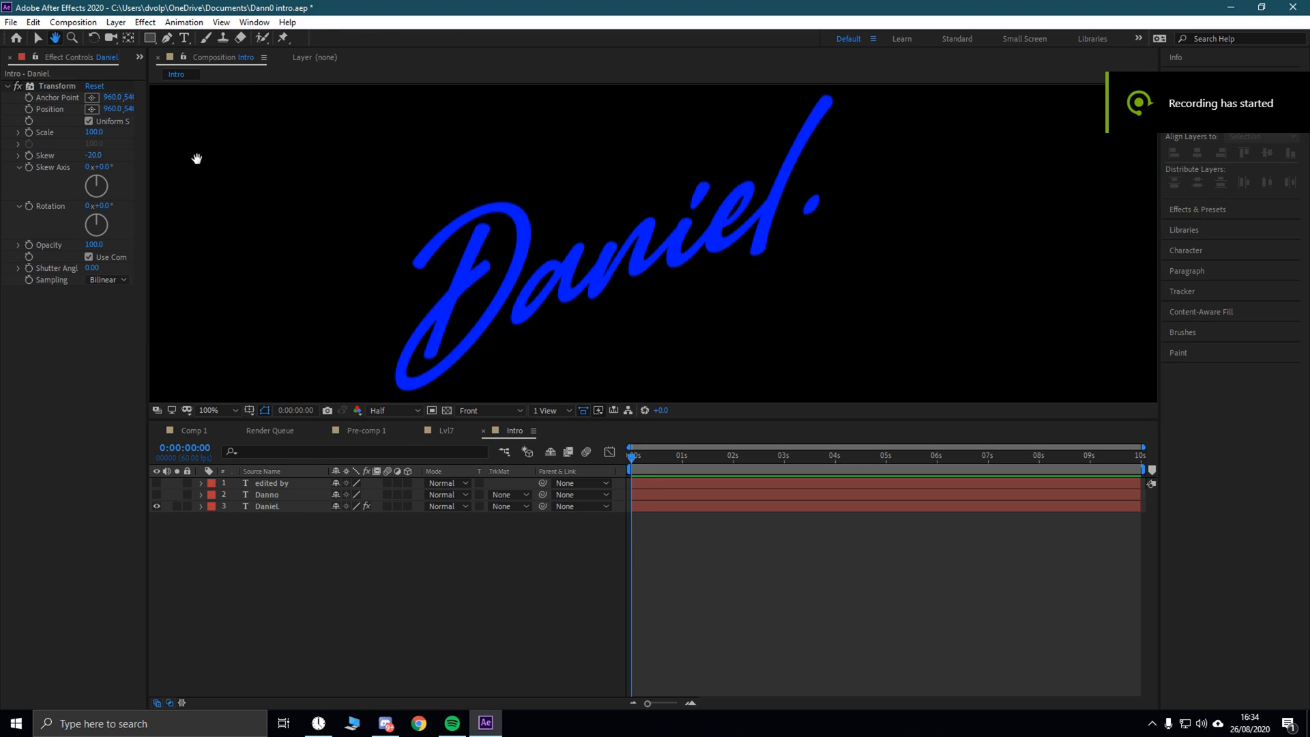
Step: Start a Pen tool path on the blue script name layer, tracing the capital letter's upper arc from its left tip
{"action": "left_click", "coordinate": [42, 38]}
{"action": "left_click", "coordinate": [271, 506]}
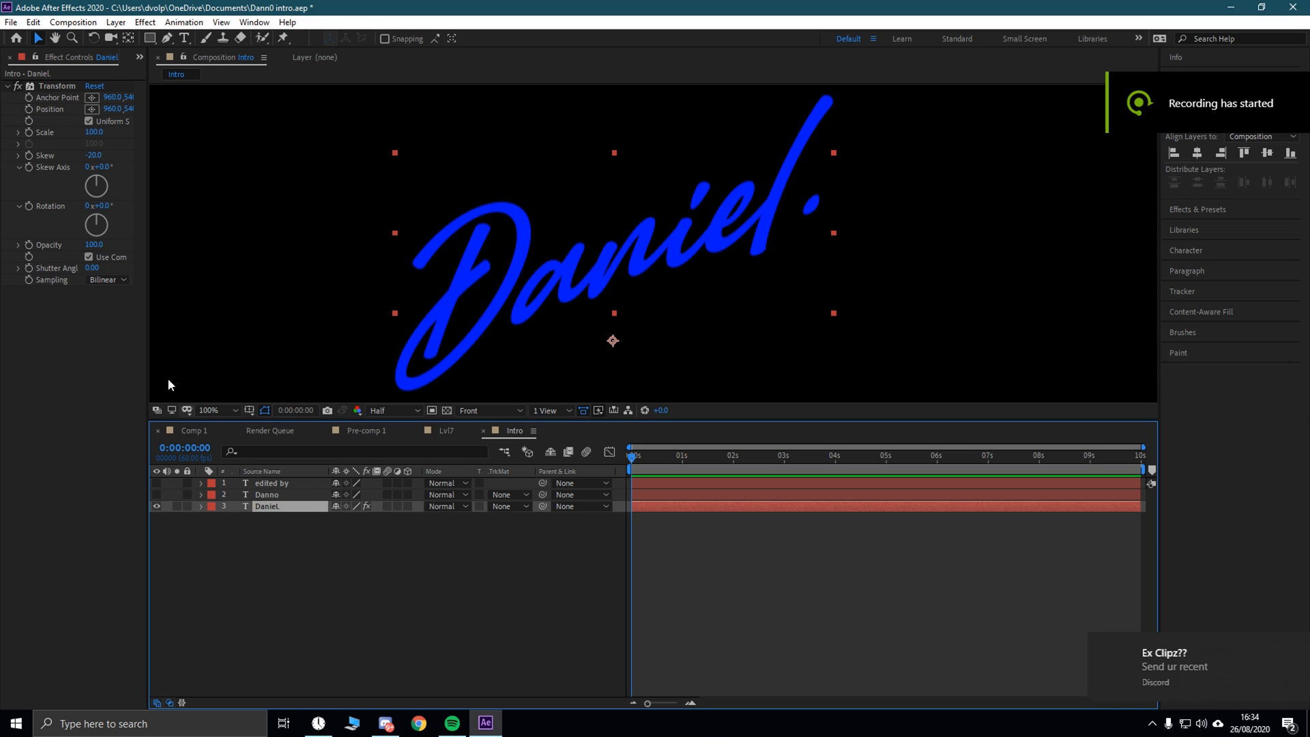
{"action": "left_click", "coordinate": [170, 38]}
{"action": "scroll", "coordinate": [410, 271], "scroll_direction": "up", "scroll_amount": 4}
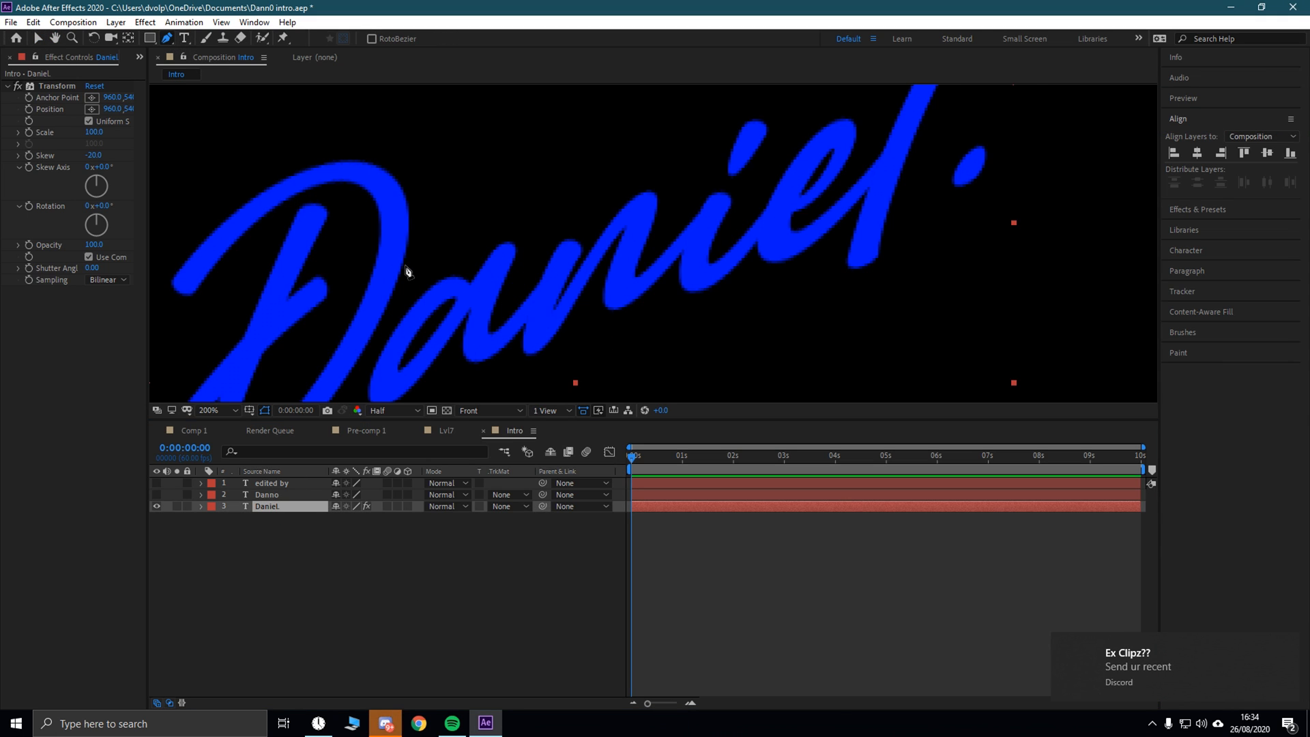
{"action": "scroll", "coordinate": [303, 138], "scroll_direction": "down", "scroll_amount": 1}
{"action": "left_click", "coordinate": [55, 38]}
{"action": "left_click_drag", "start_coordinate": [301, 230], "coordinate": [548, 234]}
{"action": "left_click", "coordinate": [166, 38]}
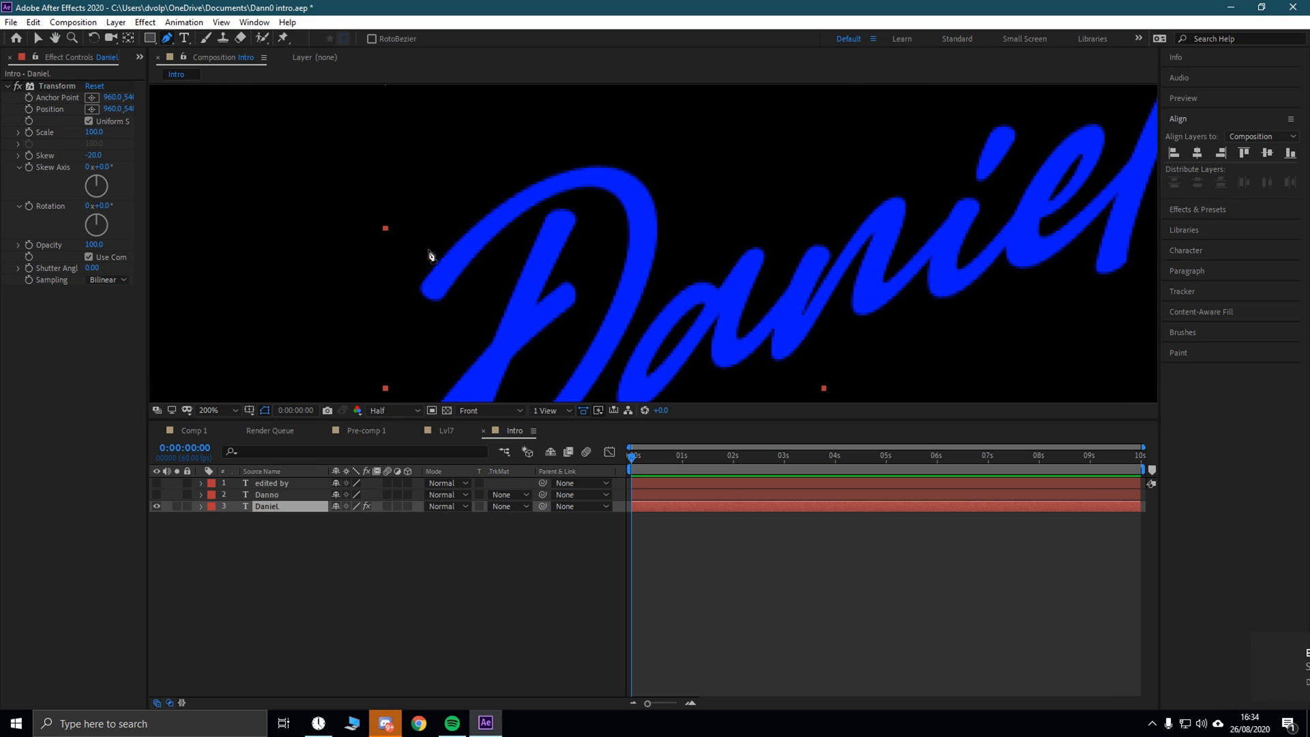
{"action": "left_click", "coordinate": [418, 305]}
{"action": "left_click", "coordinate": [448, 269]}
{"action": "left_click", "coordinate": [494, 218]}
{"action": "left_click", "coordinate": [540, 190]}
{"action": "left_click", "coordinate": [605, 178]}
Step: Continue the path around the capital letter's right-hand curve and down its long diagonal stroke
{"action": "left_click_drag", "start_coordinate": [635, 206], "coordinate": [648, 251]}
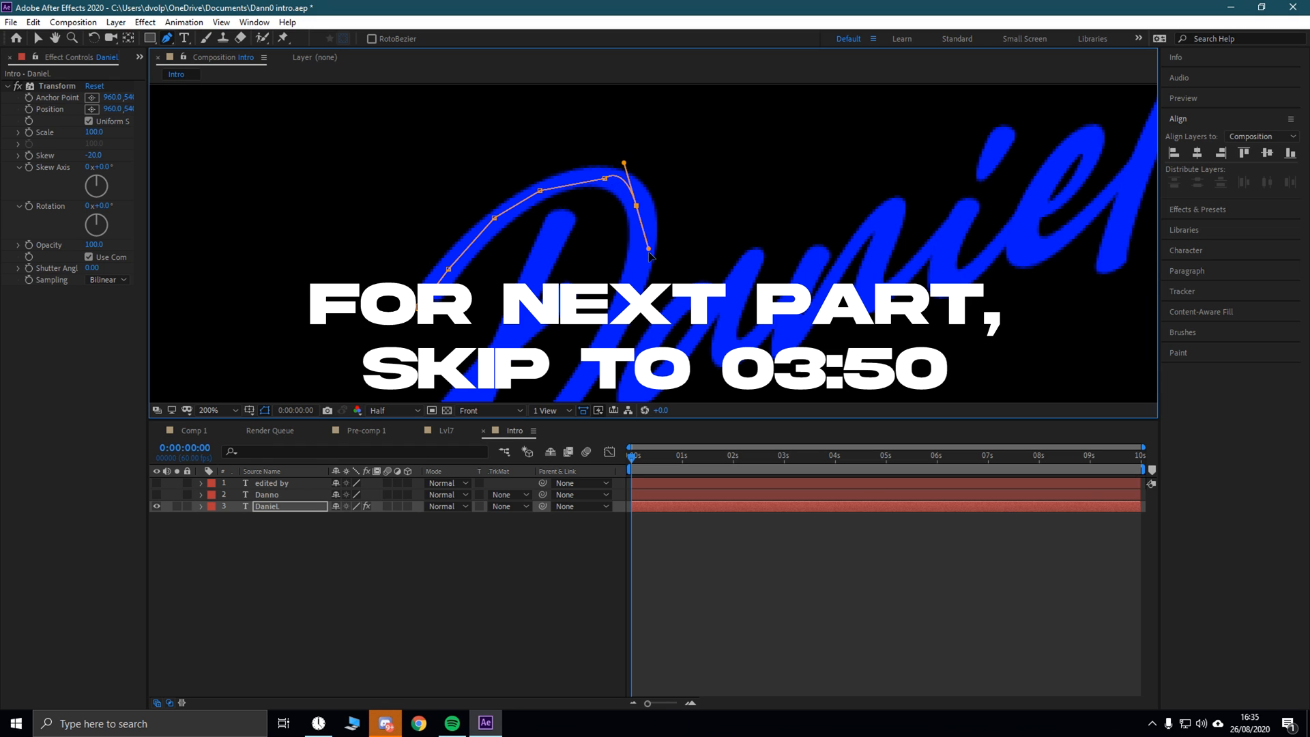
{"action": "key", "text": "ctrl+z"}
{"action": "left_click_drag", "start_coordinate": [646, 224], "coordinate": [639, 266]}
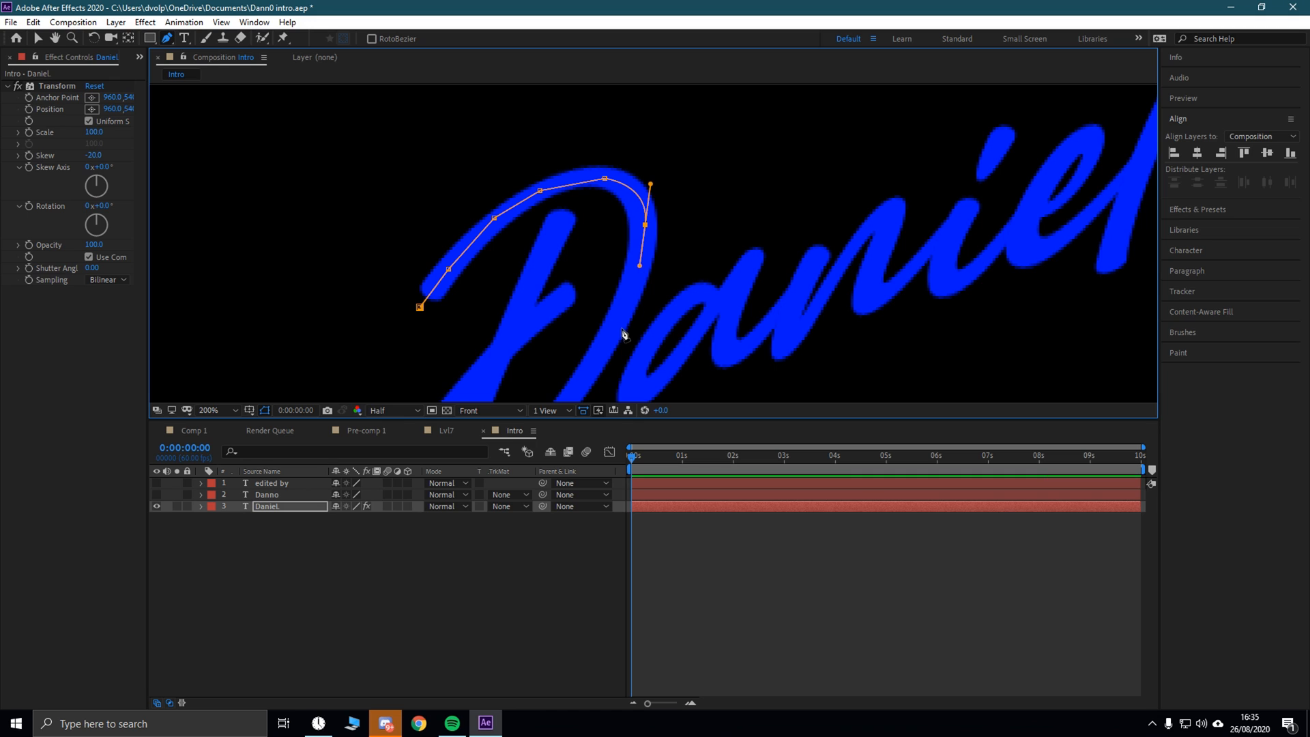
{"action": "scroll", "coordinate": [628, 334], "scroll_direction": "down", "scroll_amount": 2}
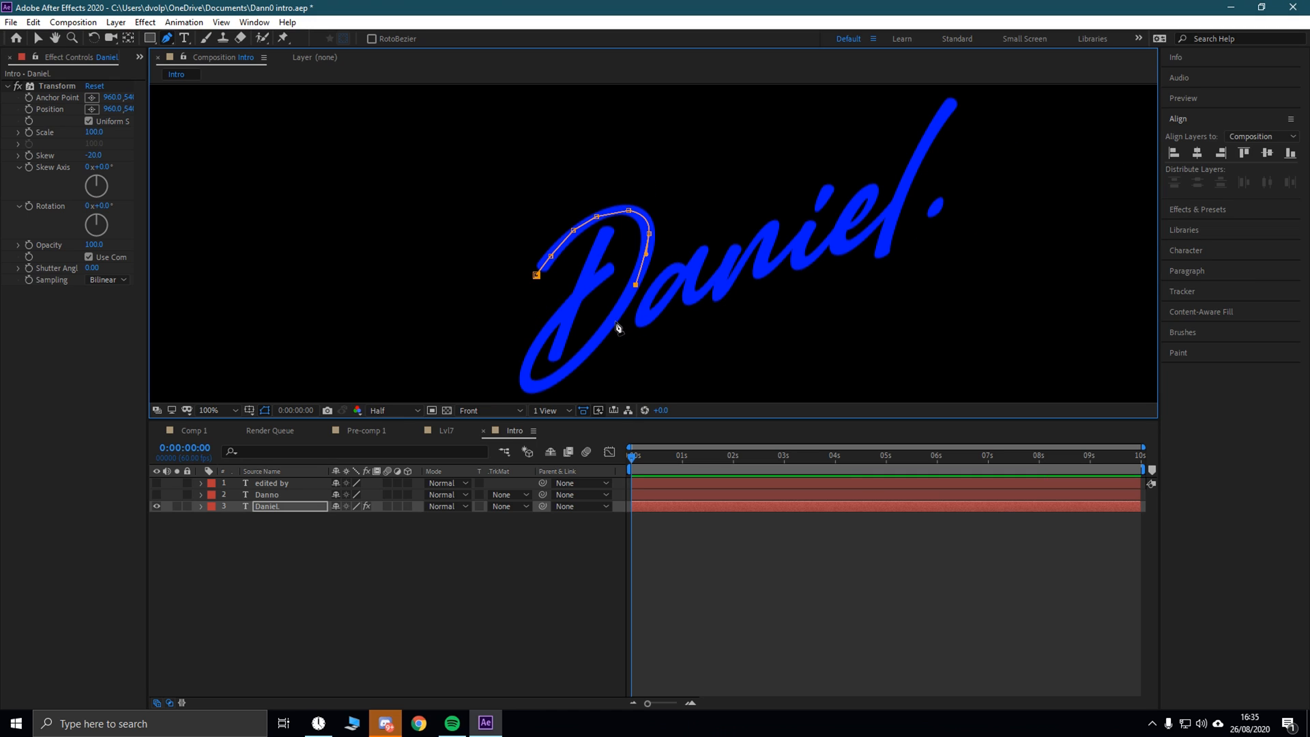
{"action": "scroll", "coordinate": [501, 287], "scroll_direction": "up", "scroll_amount": 2}
{"action": "left_click", "coordinate": [55, 37]}
{"action": "left_click_drag", "start_coordinate": [480, 165], "coordinate": [444, 220]}
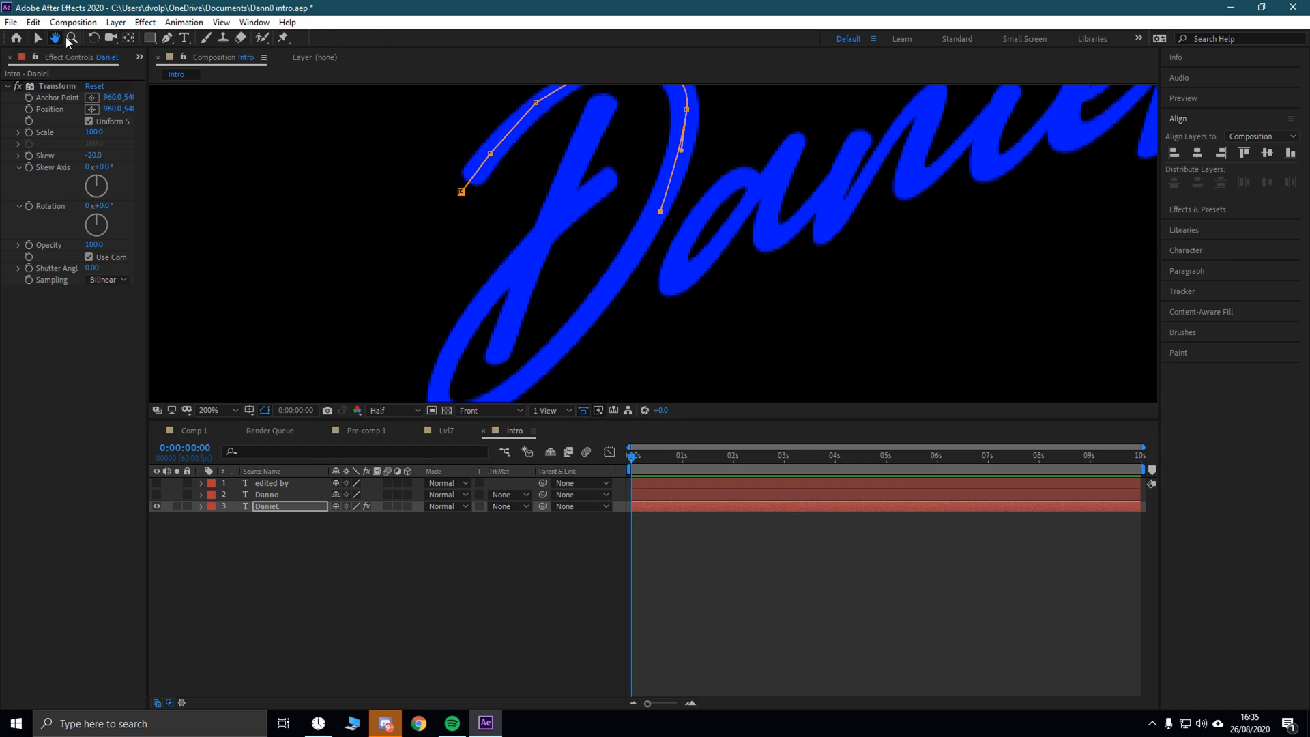
{"action": "left_click", "coordinate": [167, 38]}
{"action": "left_click", "coordinate": [620, 274]}
{"action": "left_click", "coordinate": [561, 348]}
Step: Trace the path around the capital letter's bottom loop and back up its left side
{"action": "left_click", "coordinate": [55, 37]}
{"action": "left_click_drag", "start_coordinate": [179, 128], "coordinate": [234, 5]}
{"action": "left_click", "coordinate": [167, 38]}
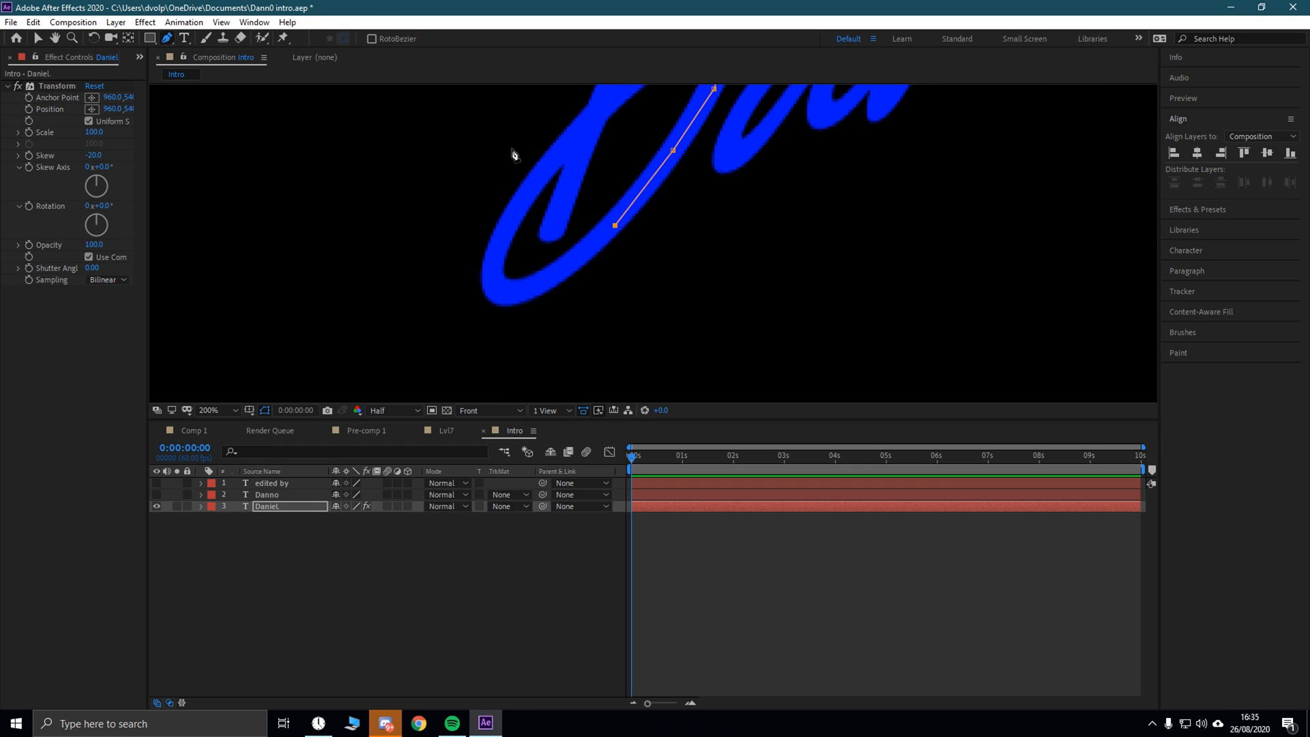
{"action": "left_click", "coordinate": [547, 284]}
{"action": "left_click_drag", "start_coordinate": [495, 262], "coordinate": [479, 315]}
{"action": "left_click", "coordinate": [540, 181]}
{"action": "left_click", "coordinate": [570, 149]}
Step: Extend the path along the capital letter's short inner stroke and down its straight stem to the foot
{"action": "scroll", "coordinate": [573, 147], "scroll_direction": "down", "scroll_amount": 3}
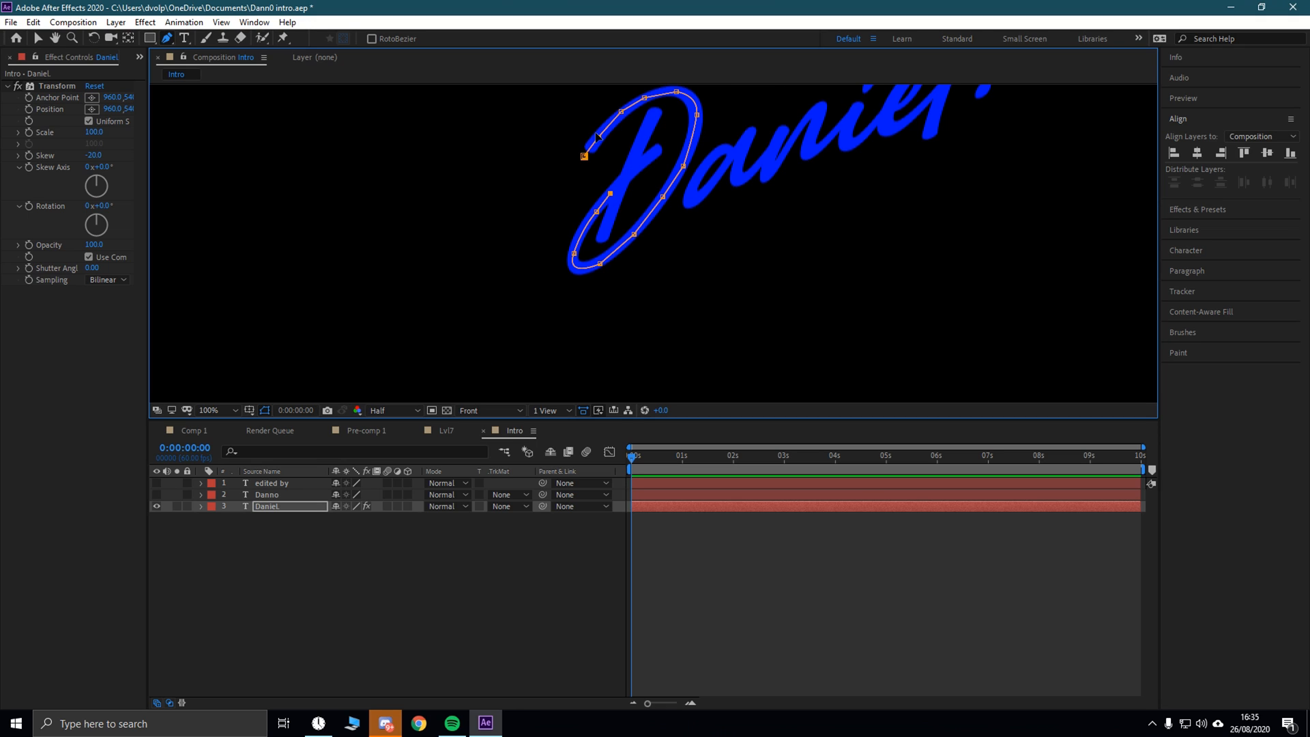
{"action": "scroll", "coordinate": [601, 144], "scroll_direction": "up", "scroll_amount": 2}
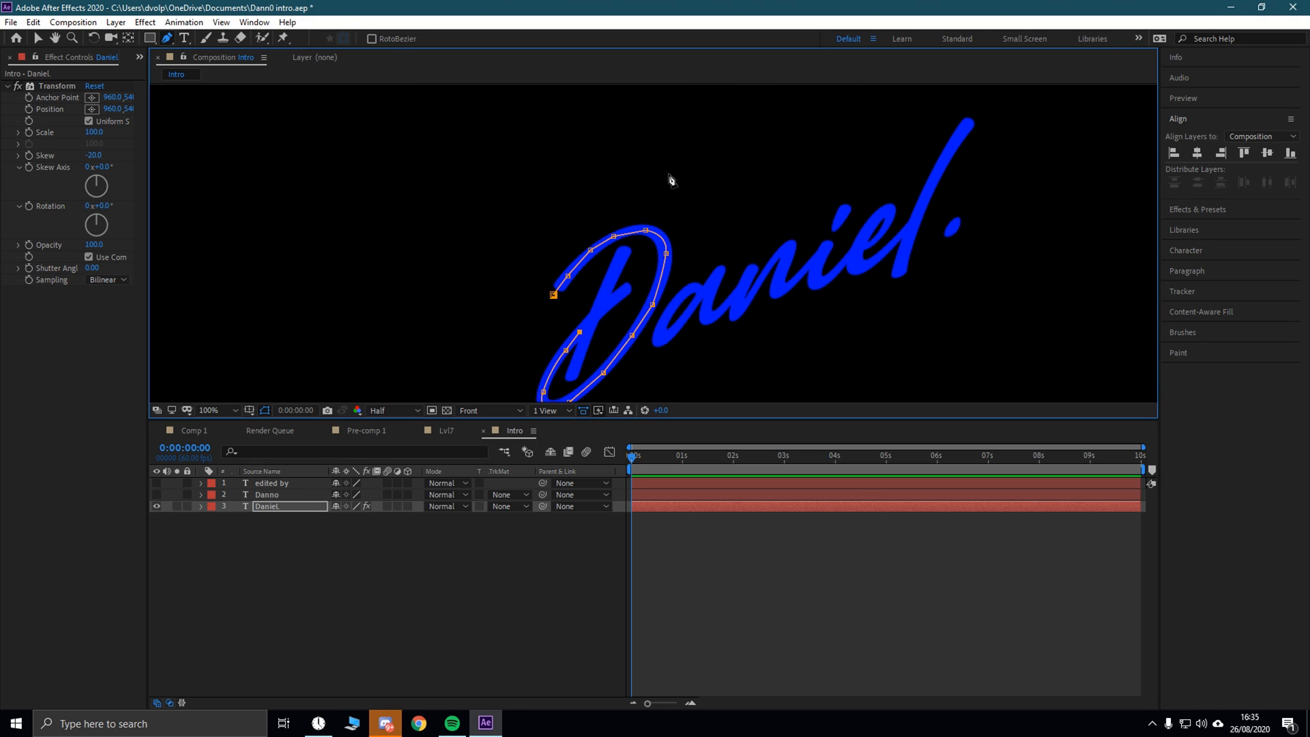
{"action": "left_click", "coordinate": [610, 303]}
{"action": "left_click", "coordinate": [624, 291]}
{"action": "left_click", "coordinate": [572, 372]}
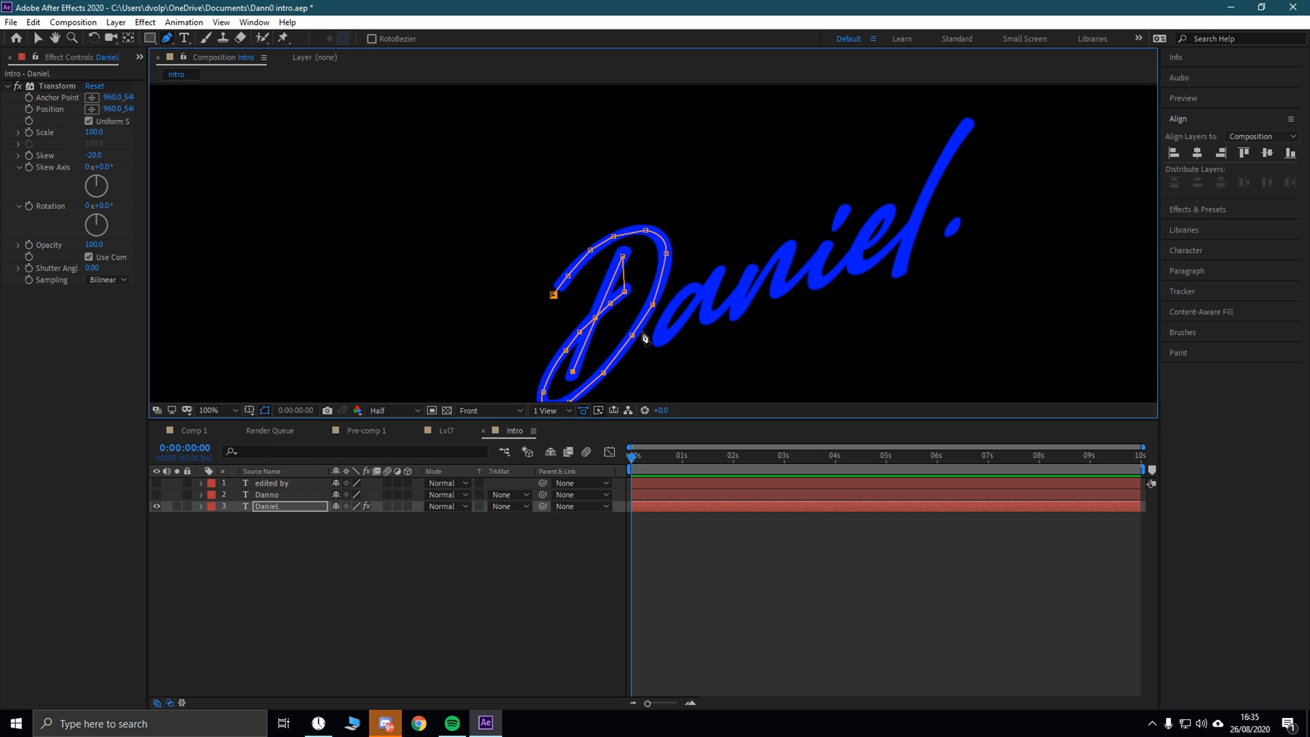
Step: Carry the path over to the top of the second letter and trace down its bowl to the bottom curve
{"action": "left_click", "coordinate": [690, 271]}
{"action": "scroll", "coordinate": [698, 293], "scroll_direction": "up", "scroll_amount": 2}
{"action": "scroll", "coordinate": [692, 292], "scroll_direction": "down", "scroll_amount": 1}
{"action": "left_click", "coordinate": [56, 41]}
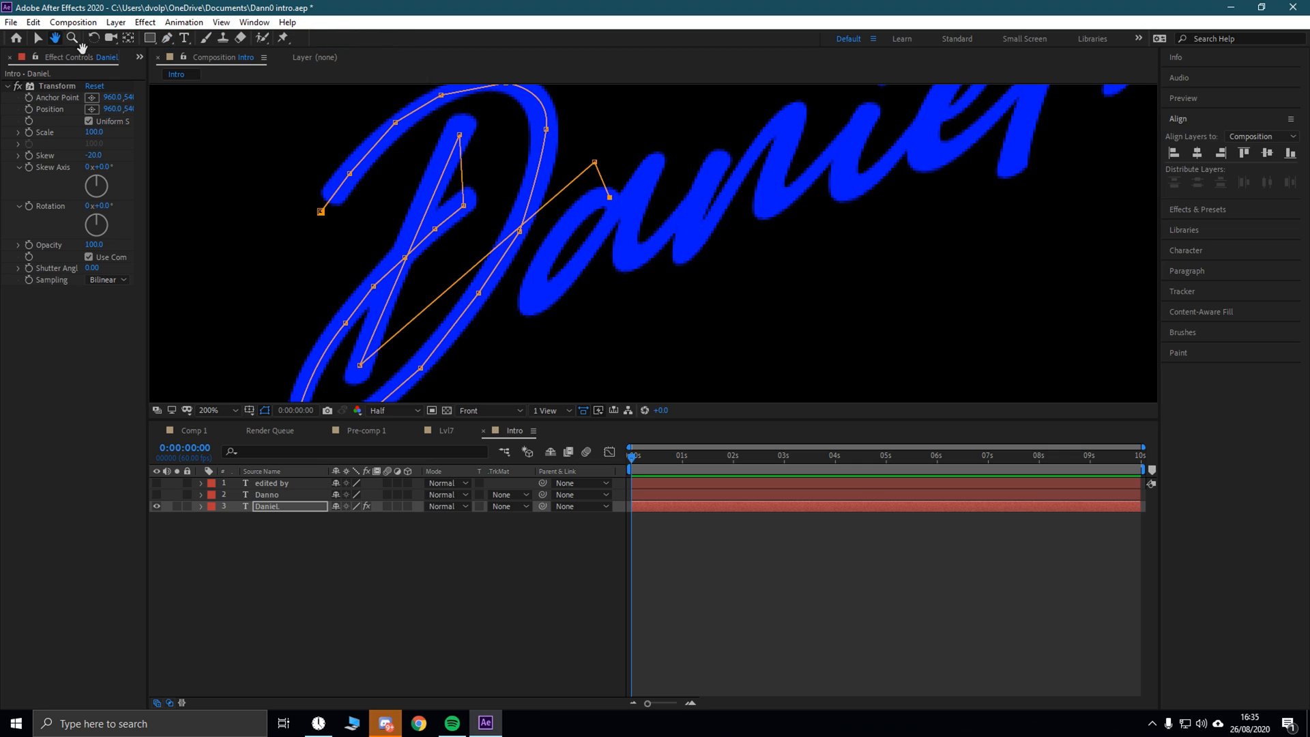
{"action": "left_click_drag", "start_coordinate": [383, 141], "coordinate": [422, 182]}
{"action": "left_click", "coordinate": [165, 42]}
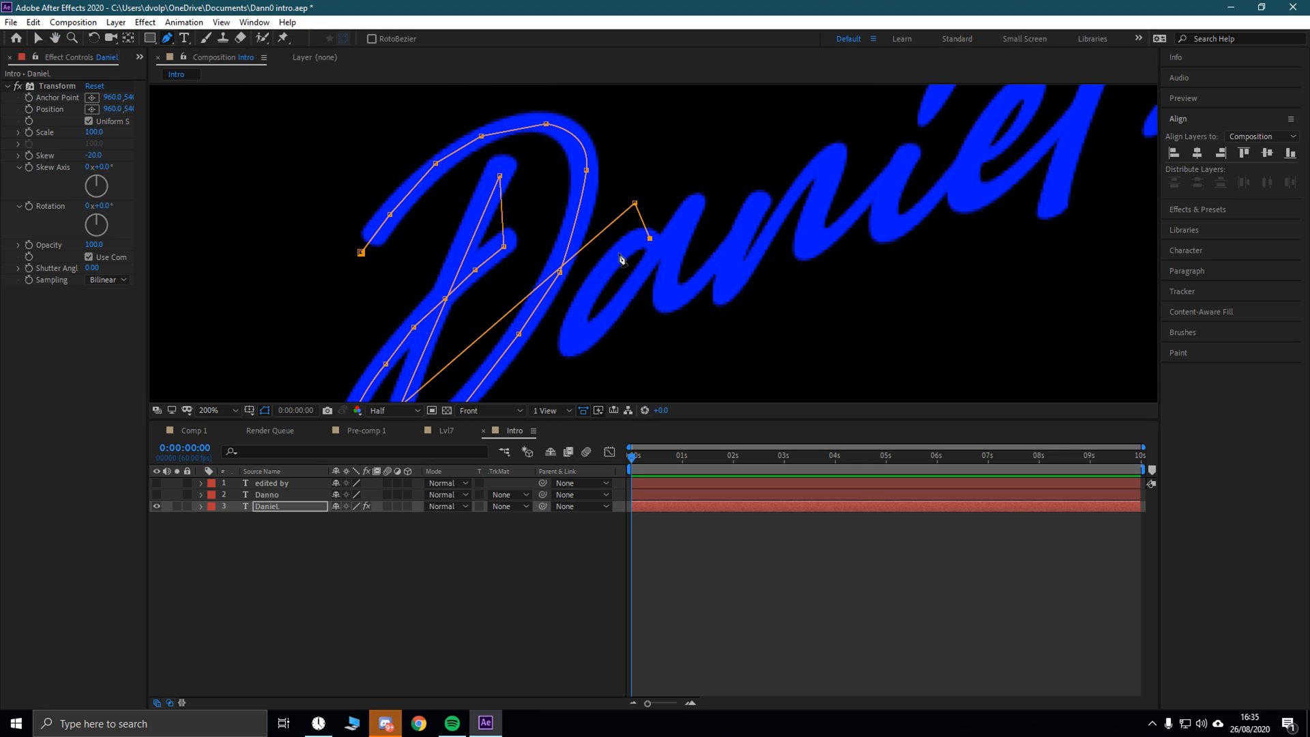
{"action": "left_click_drag", "start_coordinate": [617, 252], "coordinate": [609, 269]}
{"action": "left_click", "coordinate": [581, 311]}
{"action": "mouse_move", "coordinate": [574, 343]}
{"action": "left_mouse_down"}
{"action": "mouse_move", "coordinate": [555, 351]}
{"action": "mouse_move", "coordinate": [591, 337]}
{"action": "left_mouse_up"}
{"action": "left_click", "coordinate": [586, 336]}
Step: Trace back up the second letter's bowl and around its right-hand stem
{"action": "left_click", "coordinate": [610, 312]}
{"action": "left_click", "coordinate": [641, 276]}
{"action": "left_click", "coordinate": [687, 213]}
{"action": "left_click_drag", "start_coordinate": [686, 294], "coordinate": [711, 273]}
Step: Trace the path down the third letter's first stem, over its arch and around its final curve
{"action": "left_click", "coordinate": [751, 207]}
{"action": "left_click", "coordinate": [727, 264]}
{"action": "left_click", "coordinate": [738, 283]}
{"action": "left_click_drag", "start_coordinate": [740, 282], "coordinate": [760, 250]}
{"action": "left_click", "coordinate": [776, 216]}
{"action": "left_click", "coordinate": [810, 167]}
{"action": "left_click_drag", "start_coordinate": [820, 185], "coordinate": [834, 230]}
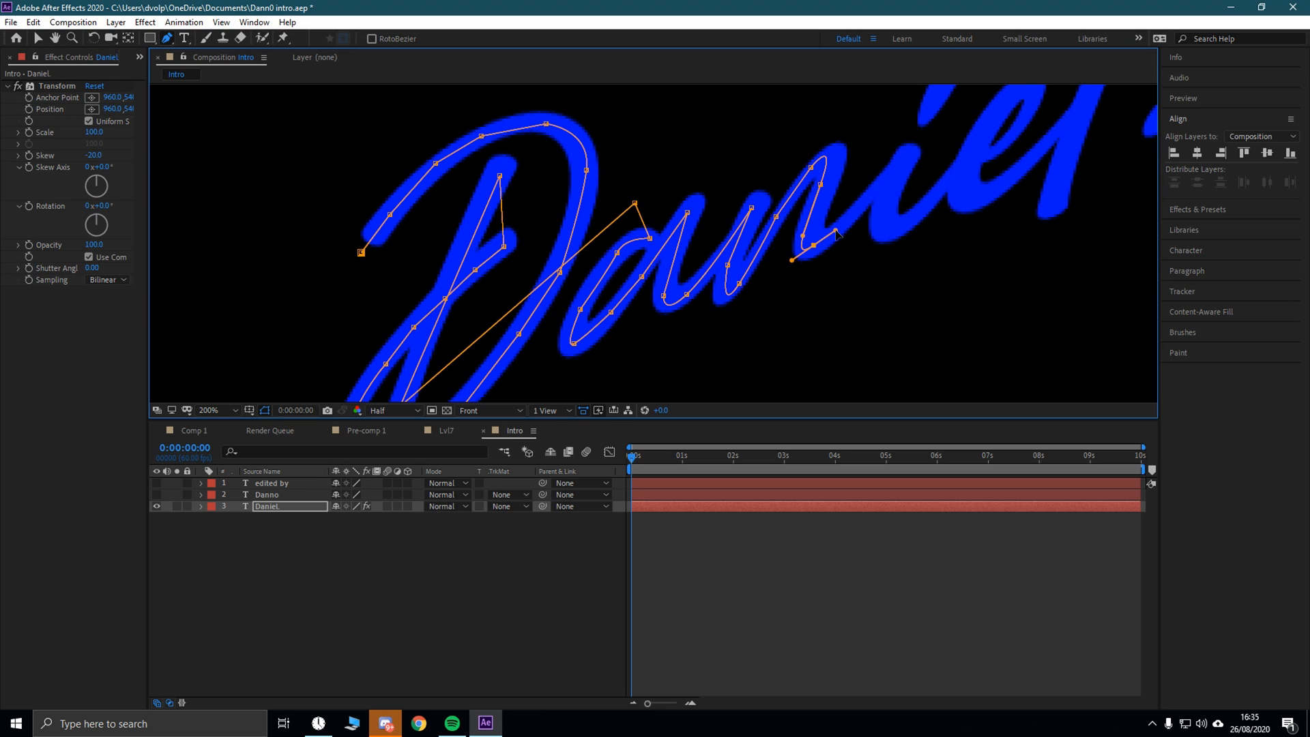
Step: Trace the path up to the fourth letter's top and around its curved base
{"action": "left_click", "coordinate": [868, 196]}
{"action": "left_click", "coordinate": [906, 160]}
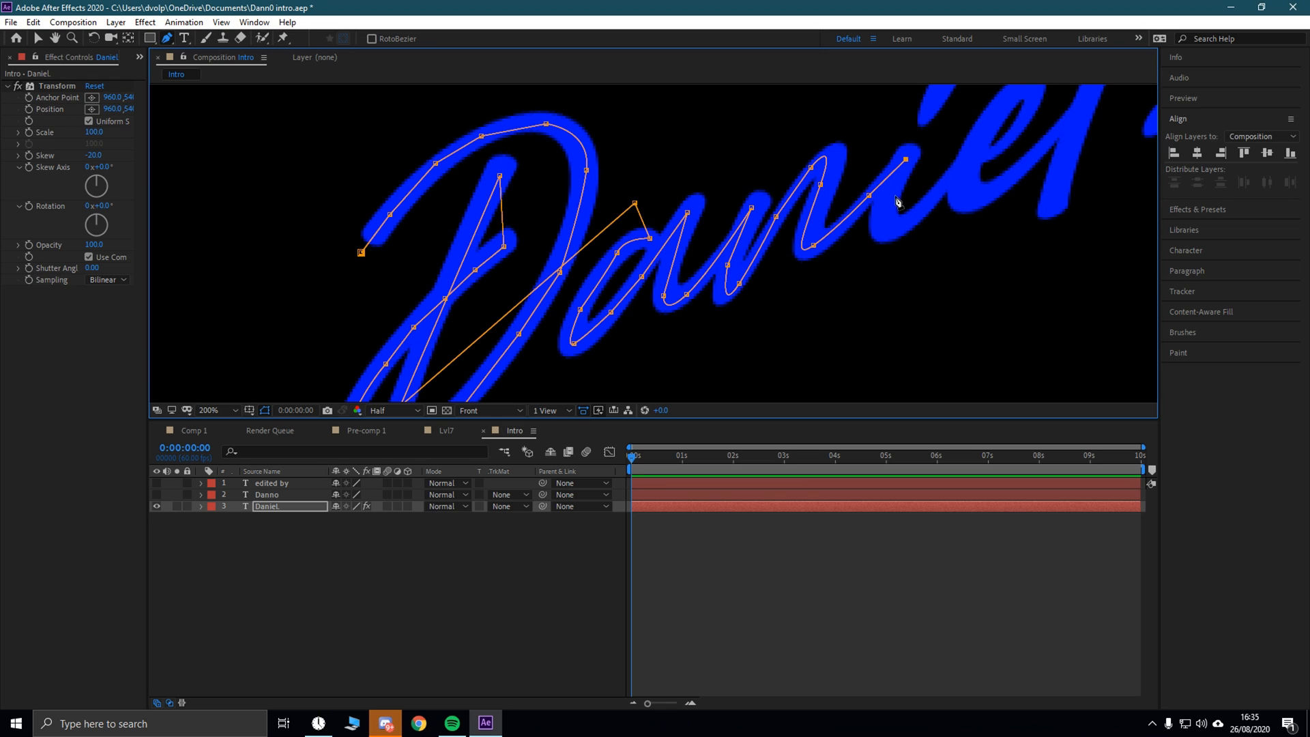
{"action": "left_click_drag", "start_coordinate": [899, 223], "coordinate": [932, 205]}
{"action": "key", "text": "ctrl+z"}
{"action": "left_click_drag", "start_coordinate": [910, 229], "coordinate": [940, 212]}
Step: Trace the path up the fifth letter's connecting stroke and around the top of its loop
{"action": "key", "text": "comma"}
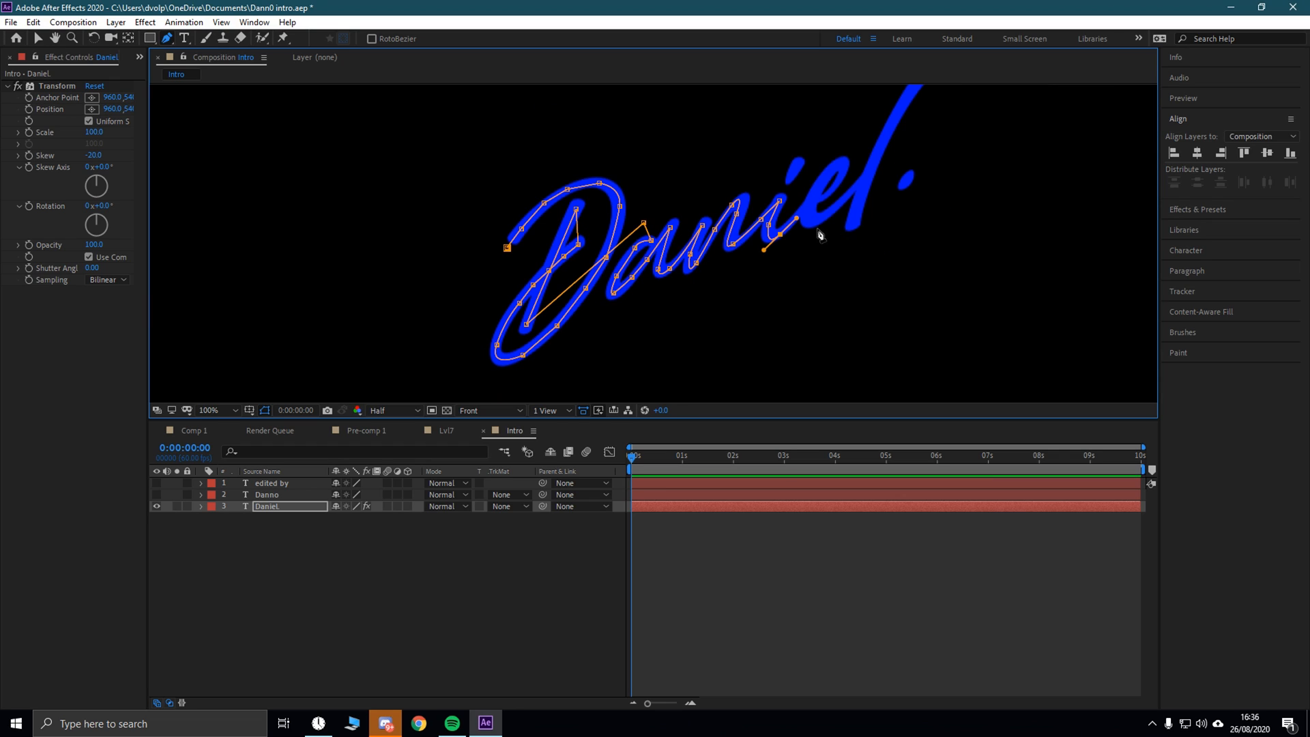
{"action": "left_click", "coordinate": [54, 37]}
{"action": "left_click_drag", "start_coordinate": [829, 230], "coordinate": [715, 316]}
{"action": "scroll", "coordinate": [716, 316], "scroll_direction": "up", "scroll_amount": 2}
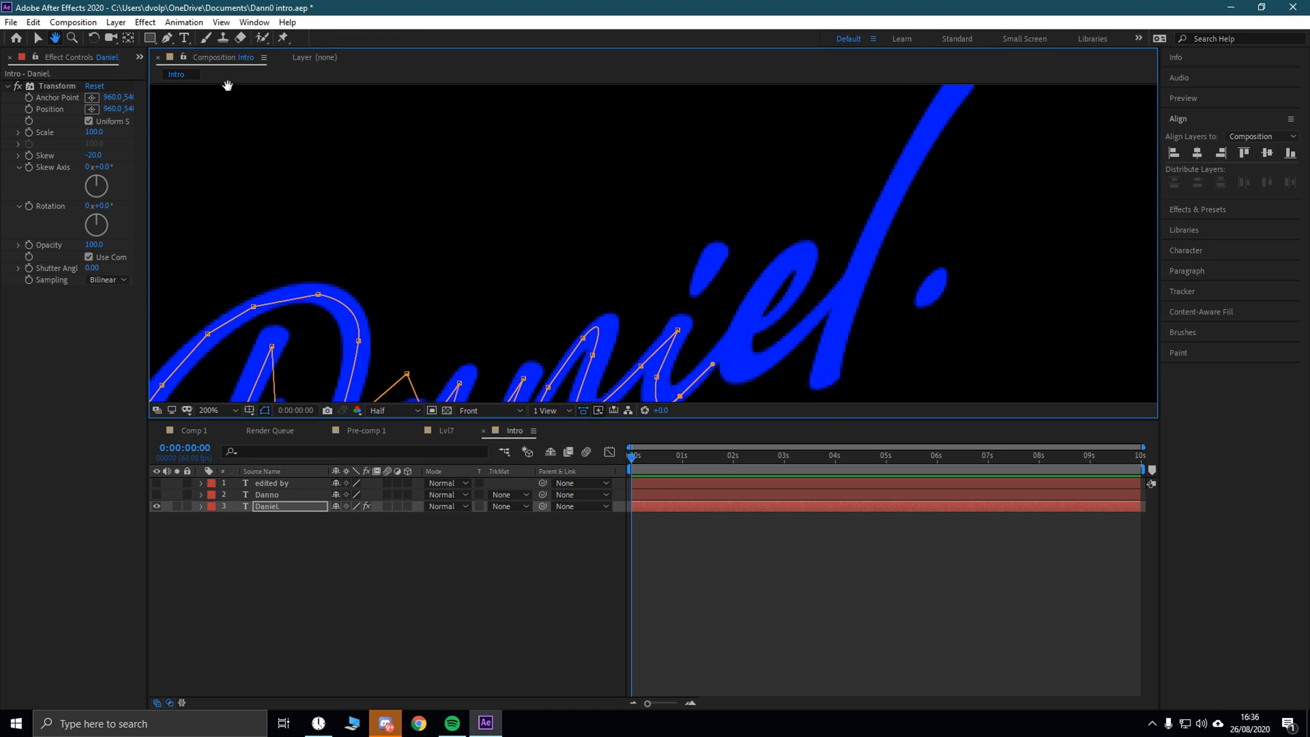
{"action": "left_click", "coordinate": [166, 37]}
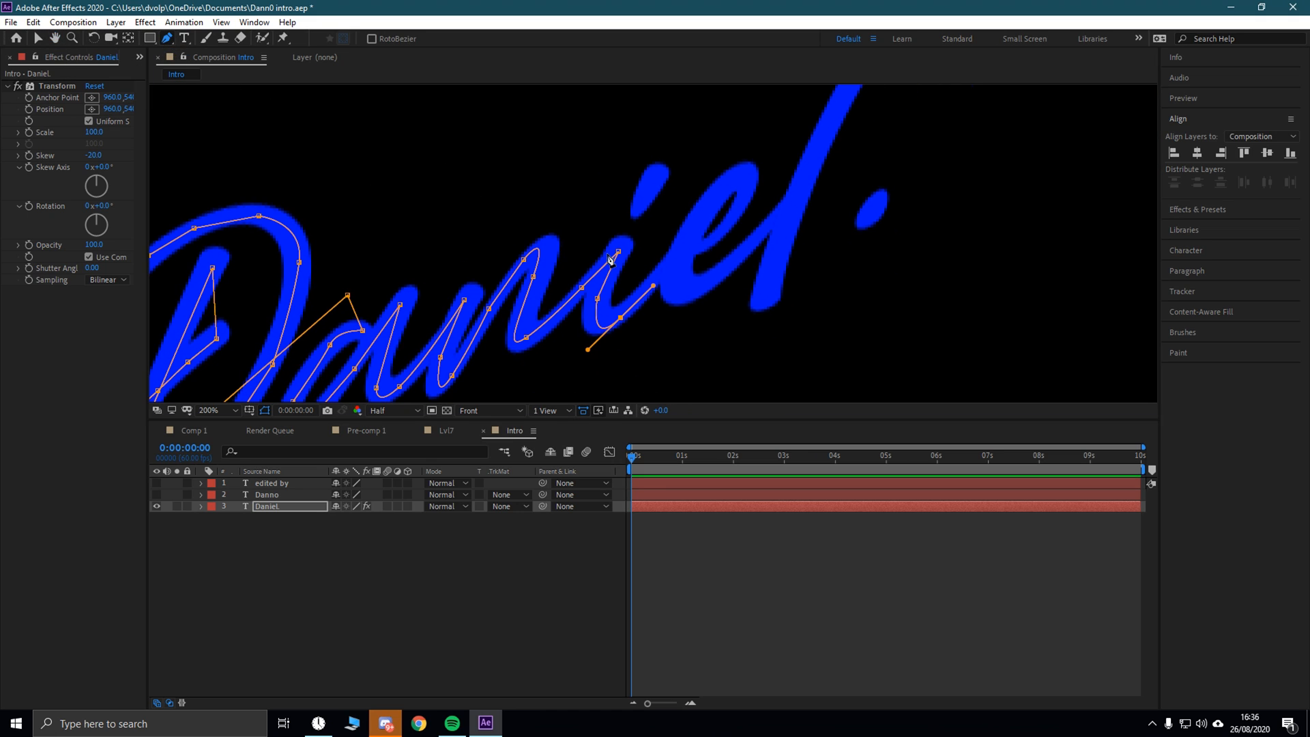
{"action": "left_click", "coordinate": [670, 264]}
{"action": "left_click", "coordinate": [706, 242]}
{"action": "left_click", "coordinate": [728, 223]}
{"action": "left_click", "coordinate": [748, 183]}
{"action": "left_click_drag", "start_coordinate": [715, 191], "coordinate": [757, 152]}
{"action": "key", "text": "ctrl+z"}
{"action": "left_click", "coordinate": [746, 202]}
Step: Trace down the fifth letter's left side and around its bottom curve to meet the last letter's stem
{"action": "left_click", "coordinate": [689, 238]}
{"action": "left_click", "coordinate": [676, 285]}
{"action": "left_click_drag", "start_coordinate": [701, 288], "coordinate": [728, 276]}
{"action": "key", "text": "ctrl+z"}
{"action": "key", "text": "ctrl+z"}
{"action": "left_click", "coordinate": [680, 269]}
{"action": "left_click_drag", "start_coordinate": [707, 283], "coordinate": [757, 246]}
{"action": "left_click", "coordinate": [762, 230]}
Step: Extend the path to the tip of the last letter and back down its stem through a midpoint
{"action": "key", "text": "comma"}
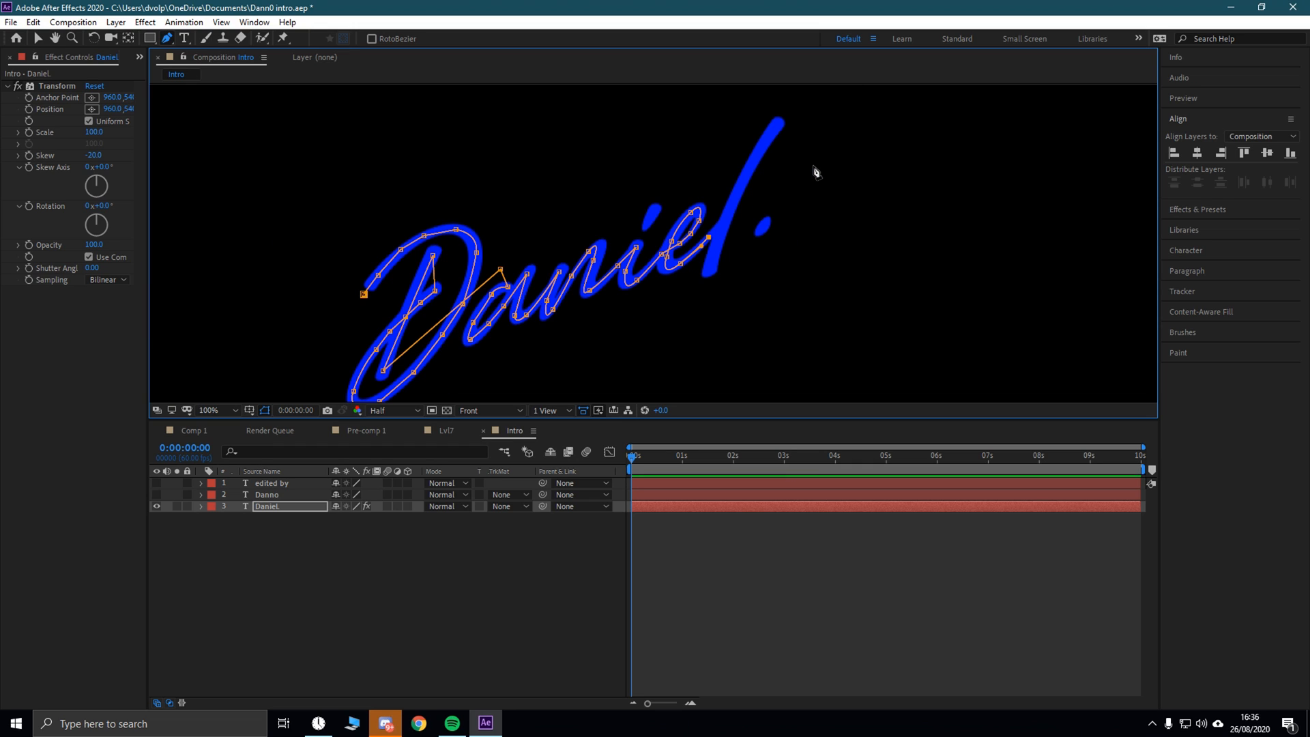
{"action": "left_click", "coordinate": [776, 125]}
{"action": "left_click", "coordinate": [716, 258]}
{"action": "key", "text": "ctrl+z"}
{"action": "left_click", "coordinate": [736, 199]}
{"action": "left_click", "coordinate": [712, 261]}
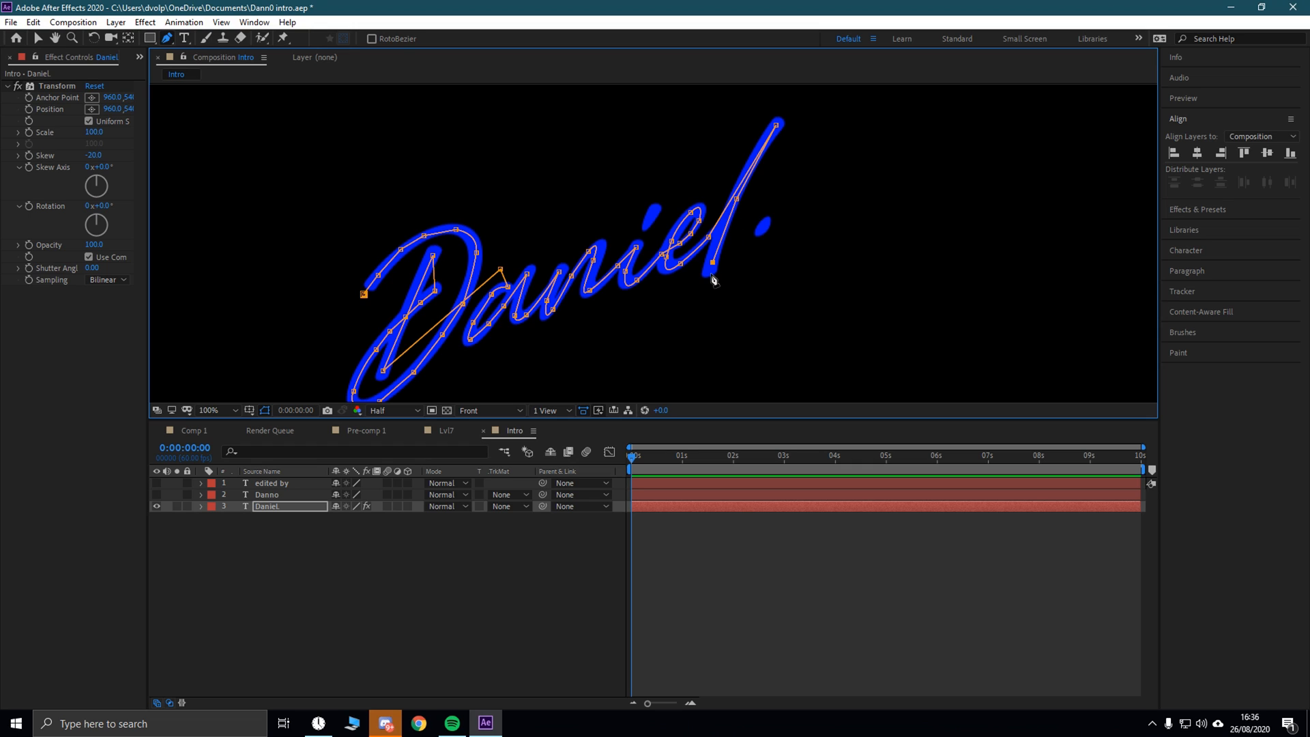
Step: Finish the path by covering the closing period and the fourth letter's dot
{"action": "left_click", "coordinate": [763, 226]}
{"action": "left_click", "coordinate": [655, 211]}
{"action": "left_click", "coordinate": [647, 226]}
{"action": "key", "text": "comma"}
{"action": "key", "text": "comma"}
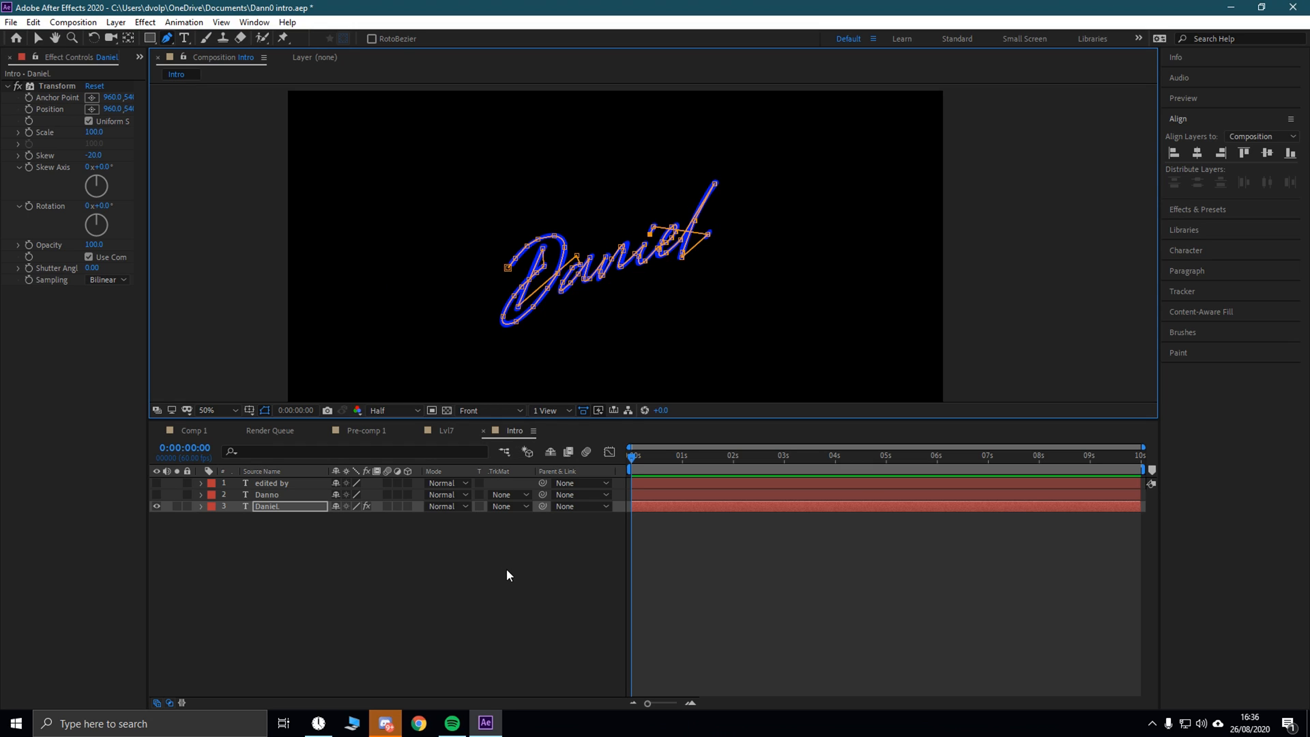
{"action": "scroll", "coordinate": [530, 354], "scroll_direction": "up", "scroll_amount": 3}
{"action": "scroll", "coordinate": [590, 360], "scroll_direction": "down", "scroll_amount": 3}
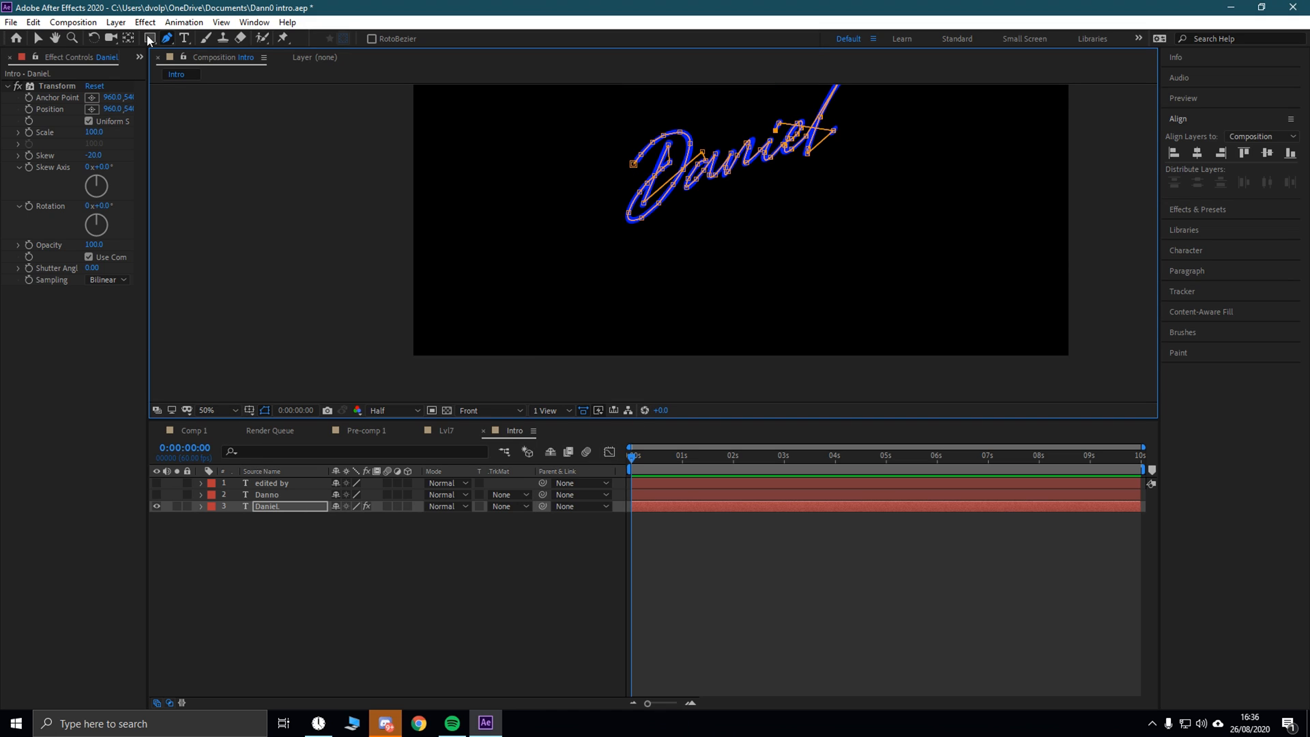
{"action": "left_click", "coordinate": [55, 38]}
{"action": "left_click_drag", "start_coordinate": [746, 269], "coordinate": [641, 361]}
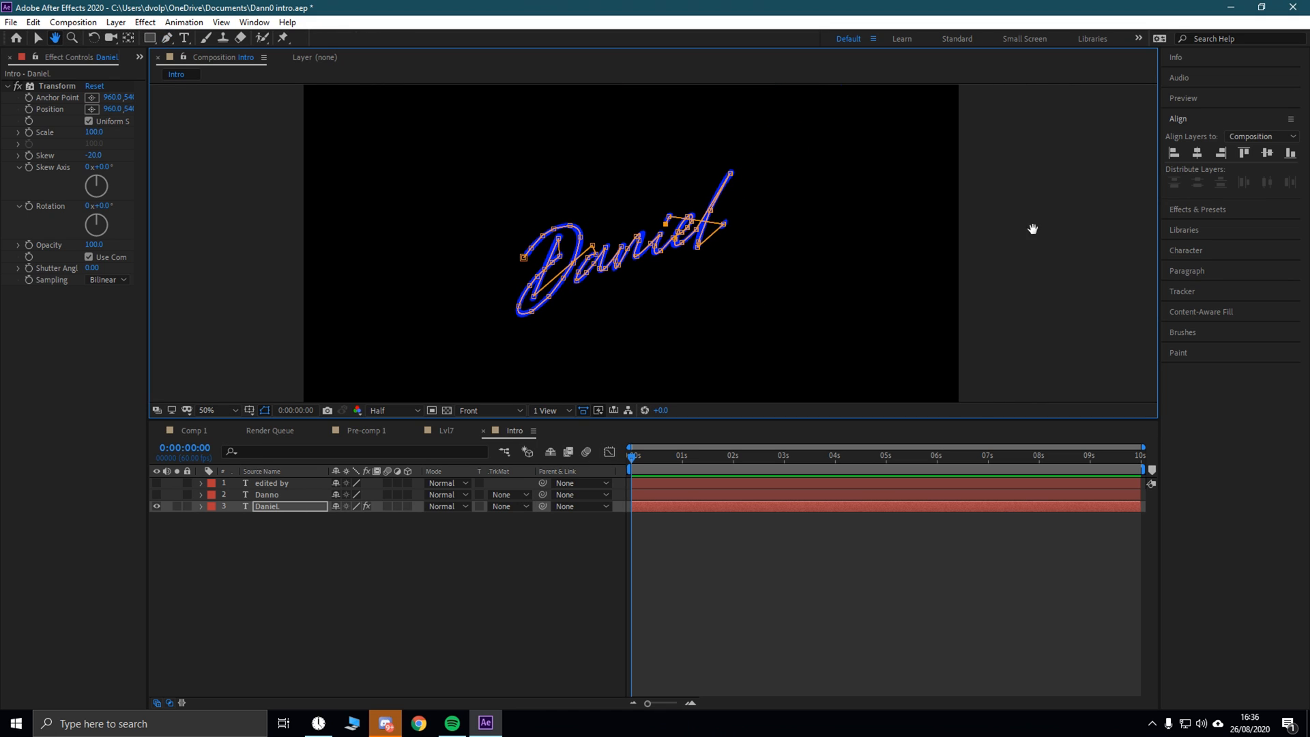
Step: Search the effects for "stroke" and apply the Generate Stroke effect to the traced script name layer
{"action": "left_click", "coordinate": [1197, 208]}
{"action": "left_click", "coordinate": [1204, 154]}
{"action": "type", "text": "transform"}
{"action": "left_click_drag", "start_coordinate": [1237, 158], "coordinate": [1004, 163]}
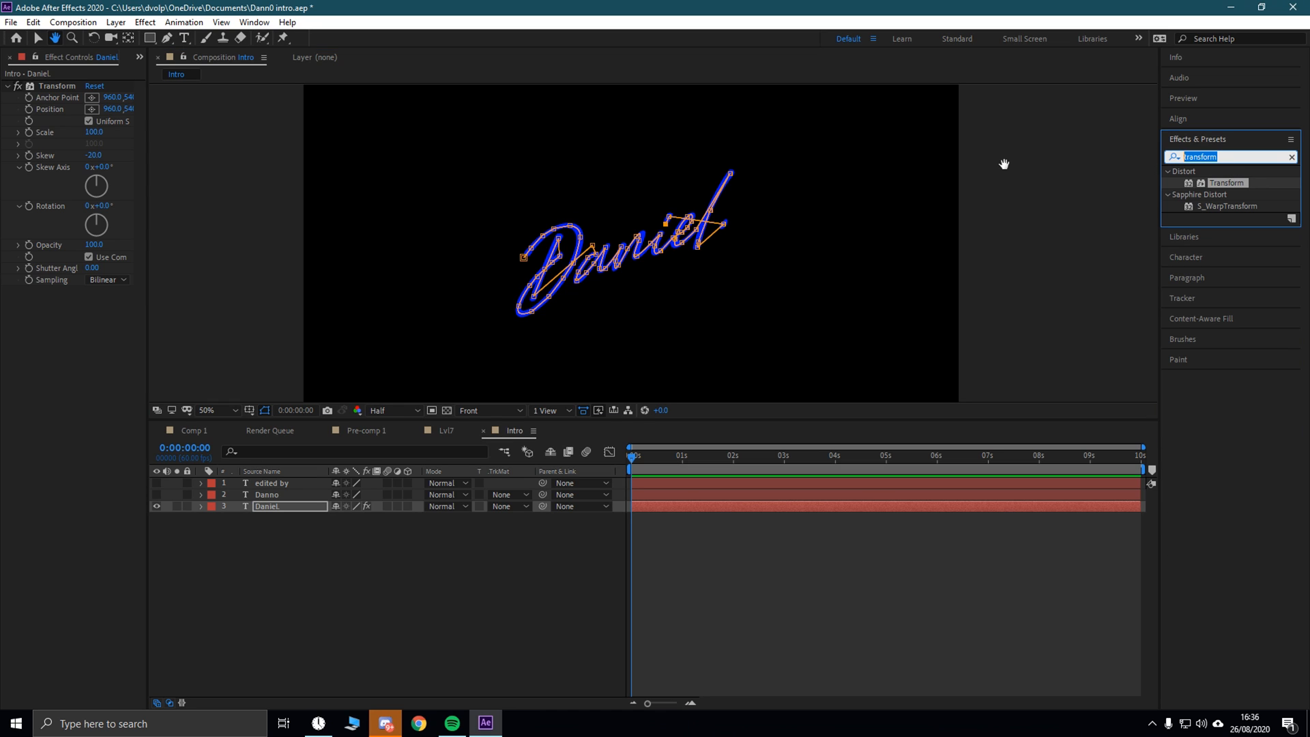
{"action": "type", "text": "strokje"}
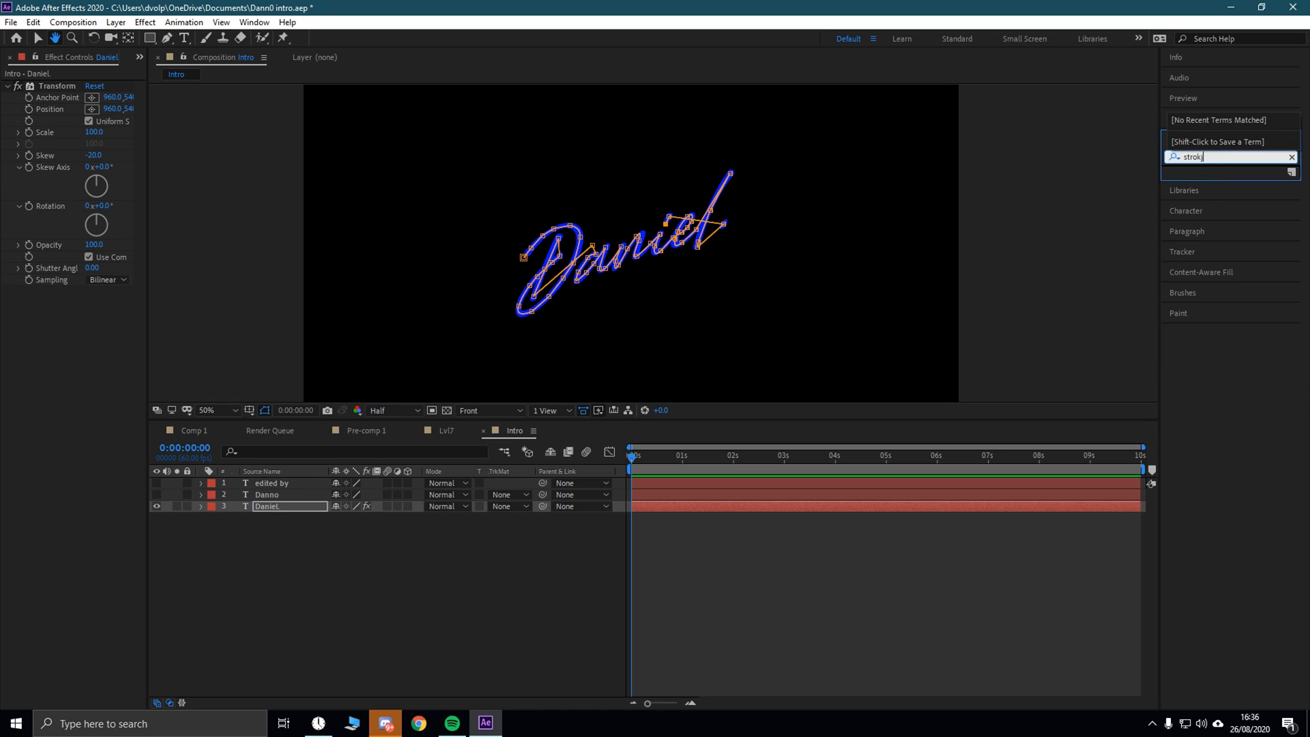
{"action": "key", "text": "BackSpace"}
{"action": "type", "text": "e"}
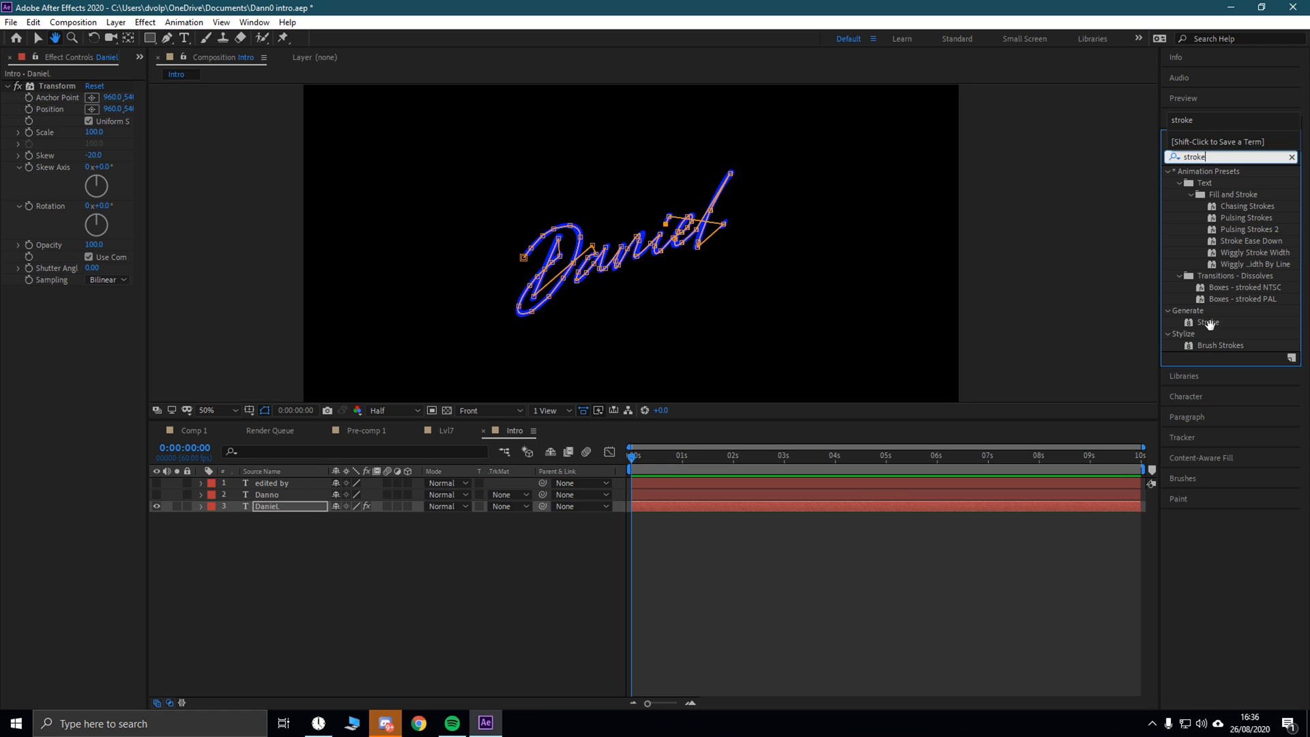
{"action": "left_click_drag", "start_coordinate": [1209, 323], "coordinate": [601, 226]}
{"action": "left_click", "coordinate": [38, 40]}
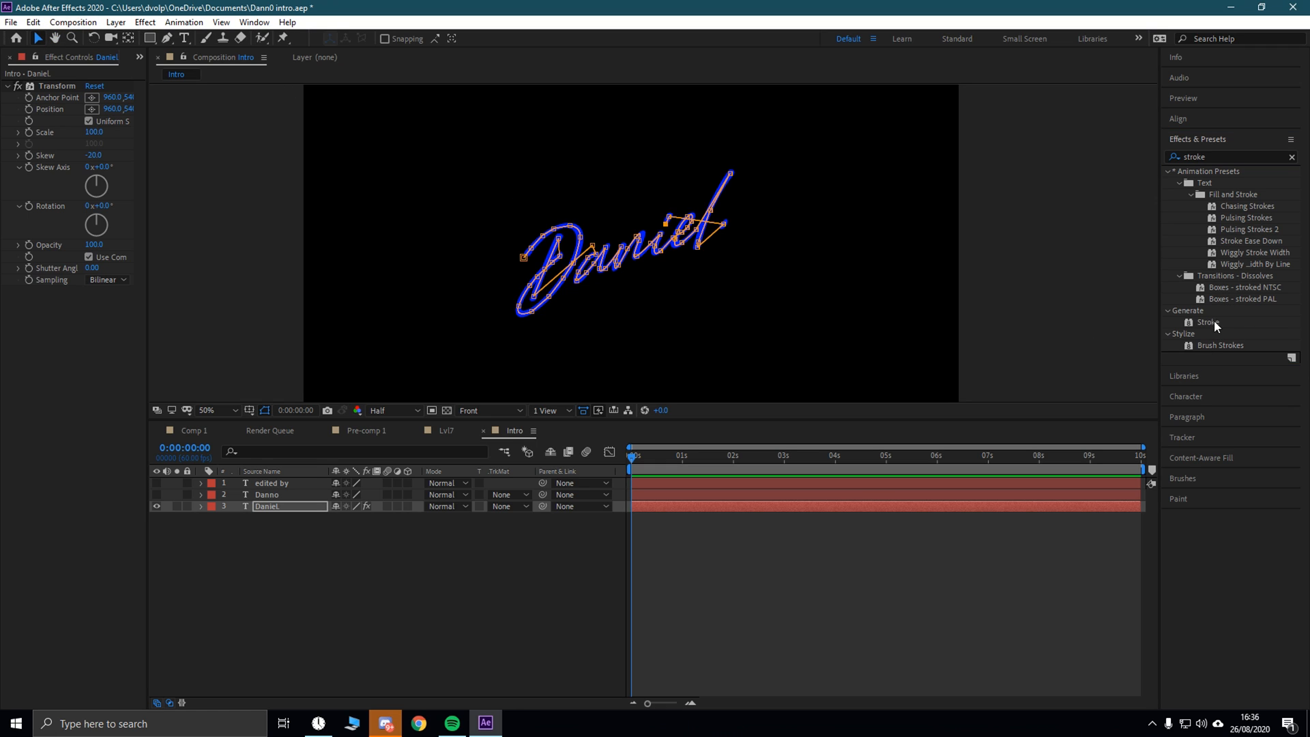
{"action": "double_click", "coordinate": [1208, 322]}
Step: Enable keyframing for the Stroke effect's End value at the first frame and set it to 0%
{"action": "left_click", "coordinate": [216, 584]}
{"action": "left_click", "coordinate": [288, 508]}
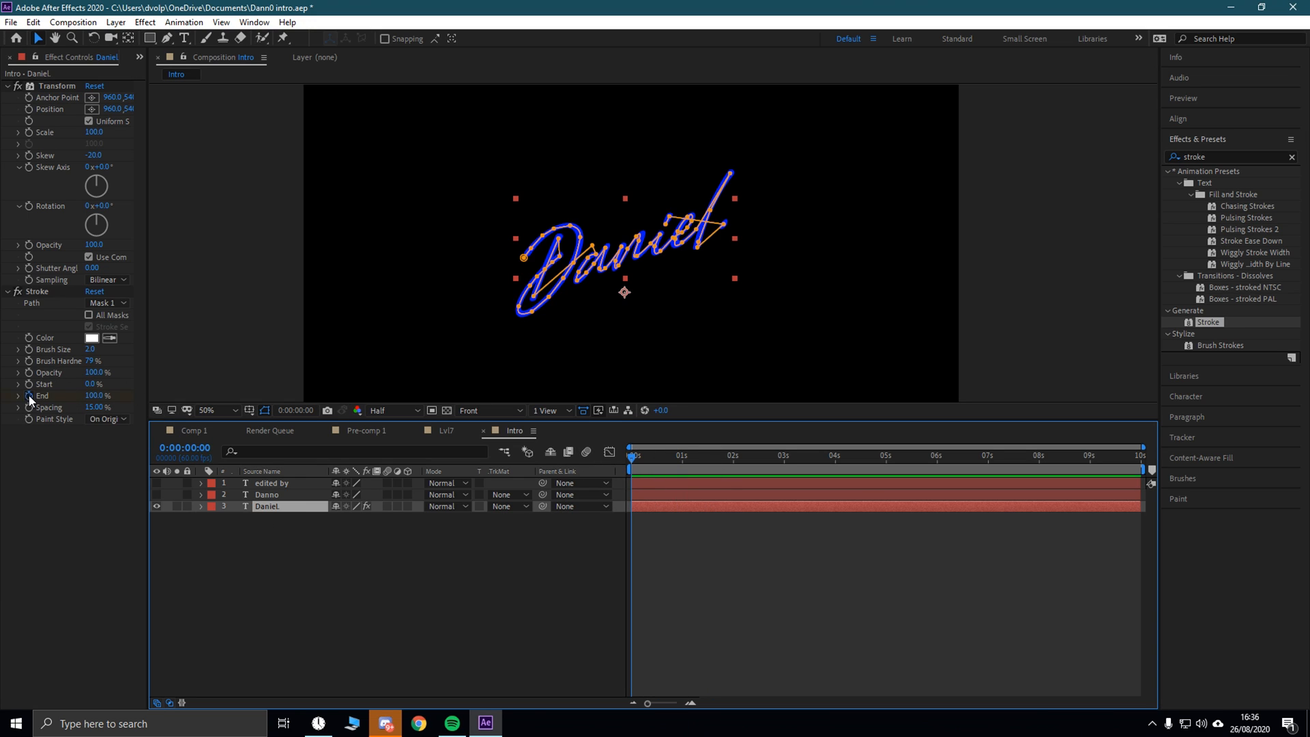
{"action": "left_click", "coordinate": [96, 395]}
{"action": "type", "text": "0"}
{"action": "key", "text": "Return"}
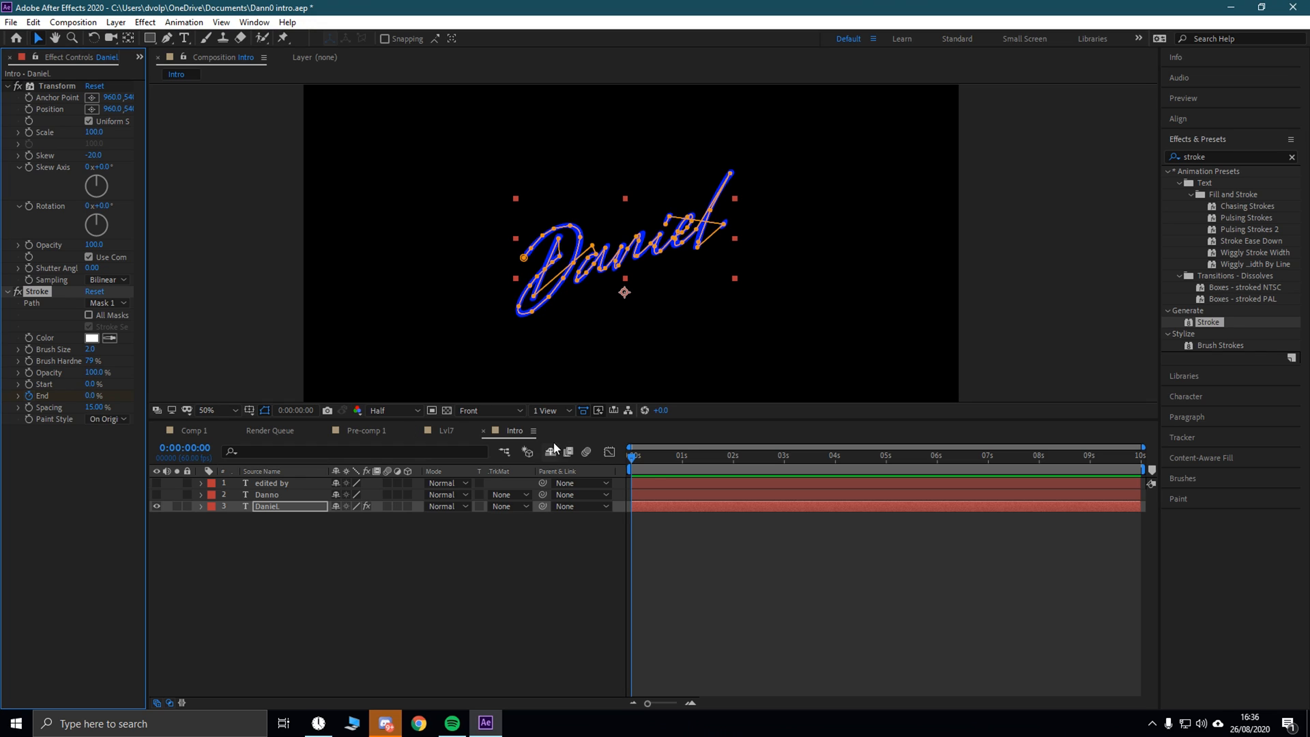
Step: Add a Stroke End keyframe of 100% at 0:00:01:28
{"action": "left_click_drag", "start_coordinate": [637, 457], "coordinate": [698, 465]}
{"action": "left_click", "coordinate": [92, 395]}
{"action": "type", "text": "100"}
{"action": "key", "text": "Return"}
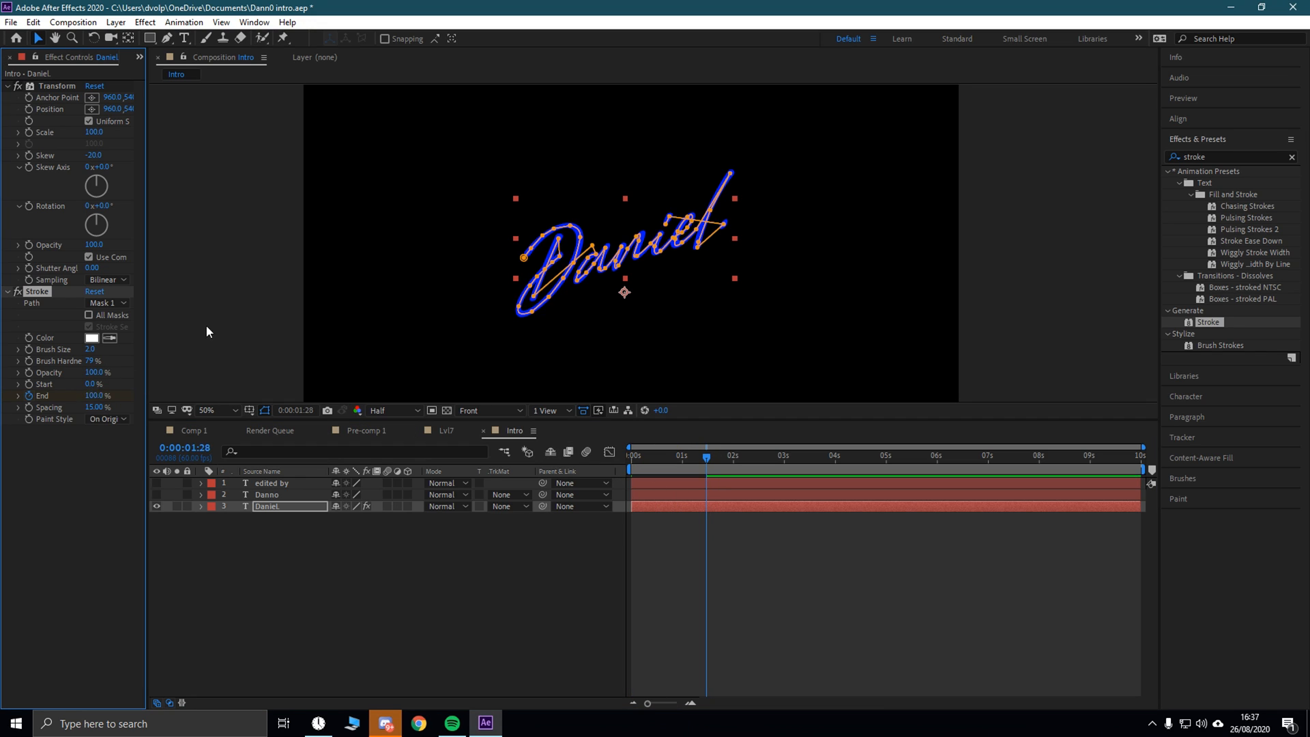
Step: Apply the Stroke effect to all masks and set its paint style to Reveal Original Image
{"action": "left_click", "coordinate": [49, 329]}
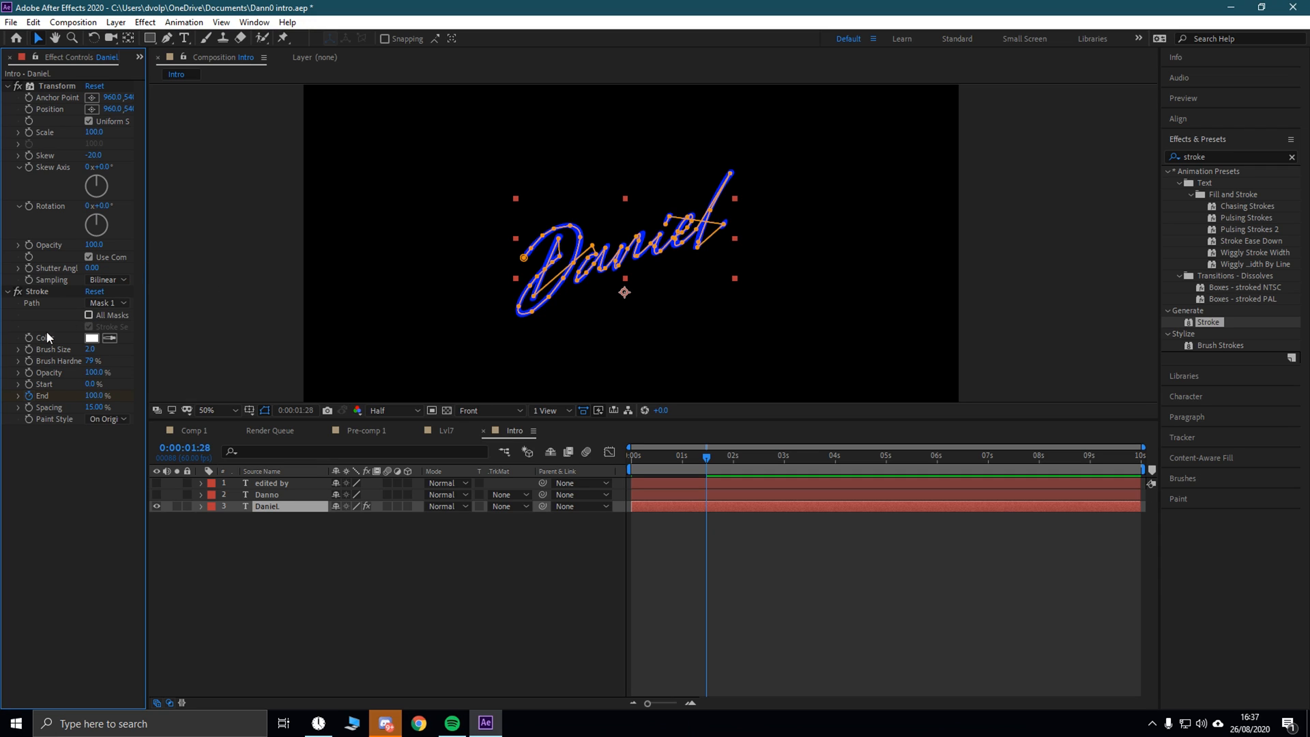
{"action": "left_click", "coordinate": [87, 315]}
{"action": "left_click", "coordinate": [108, 418]}
{"action": "left_click", "coordinate": [133, 464]}
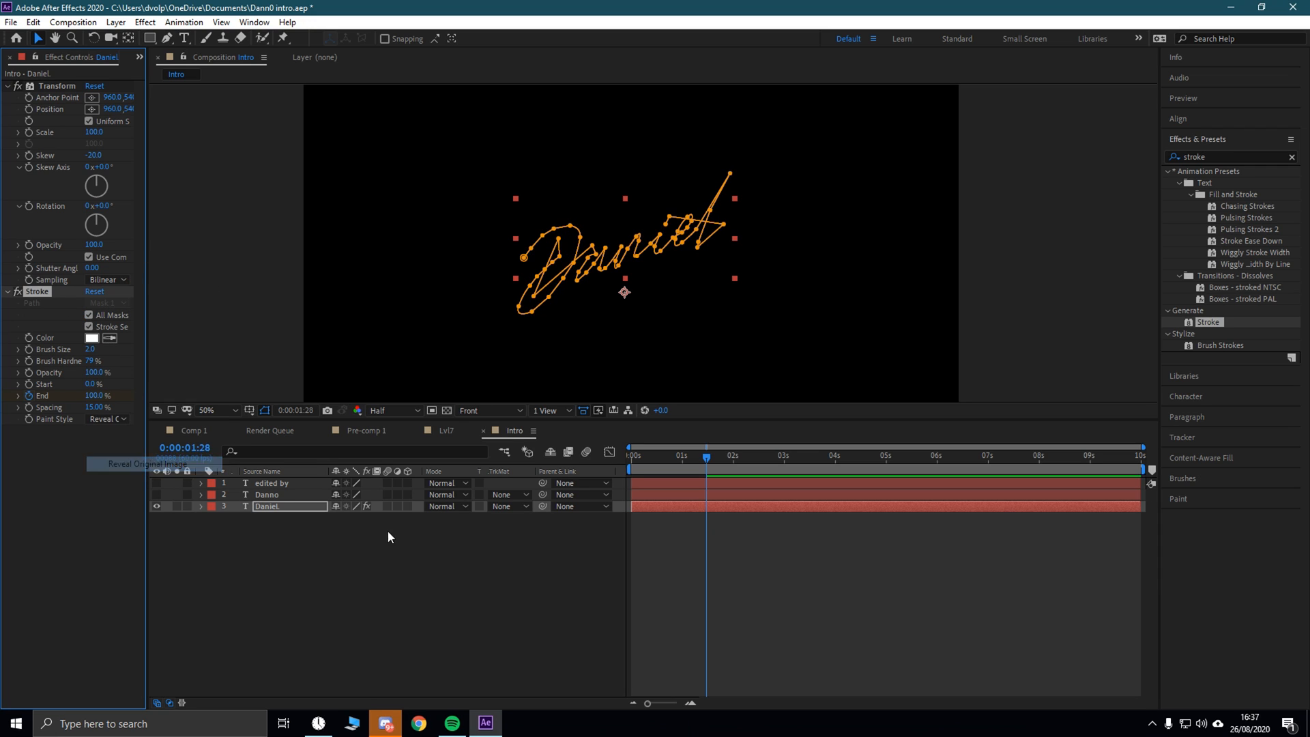
Step: Set the Stroke effect's brush size to 20
{"action": "left_click", "coordinate": [90, 350]}
{"action": "type", "text": "1"}
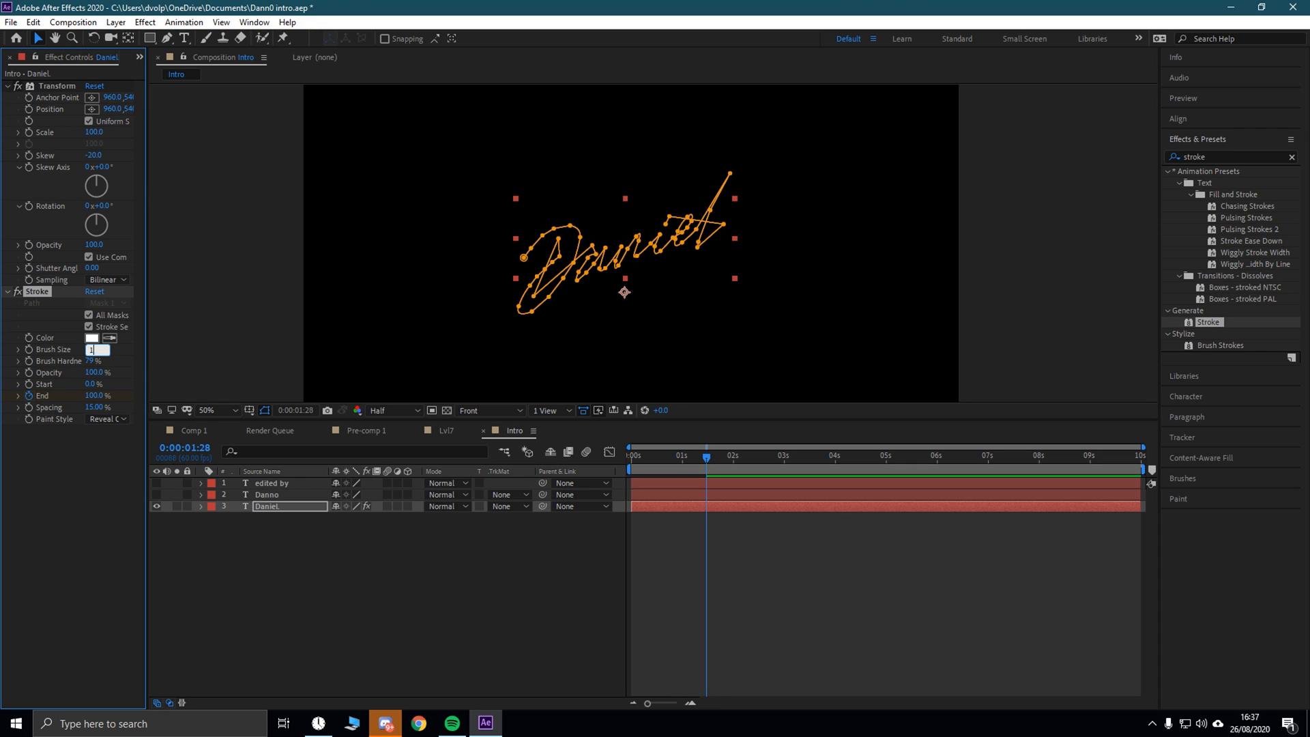
{"action": "type", "text": "0"}
{"action": "key", "text": "Return"}
Step: Preview the script name's handwriting reveal from the first frame and scrub through to 0:00:01:40
{"action": "key", "text": "Home"}
{"action": "key", "text": "space"}
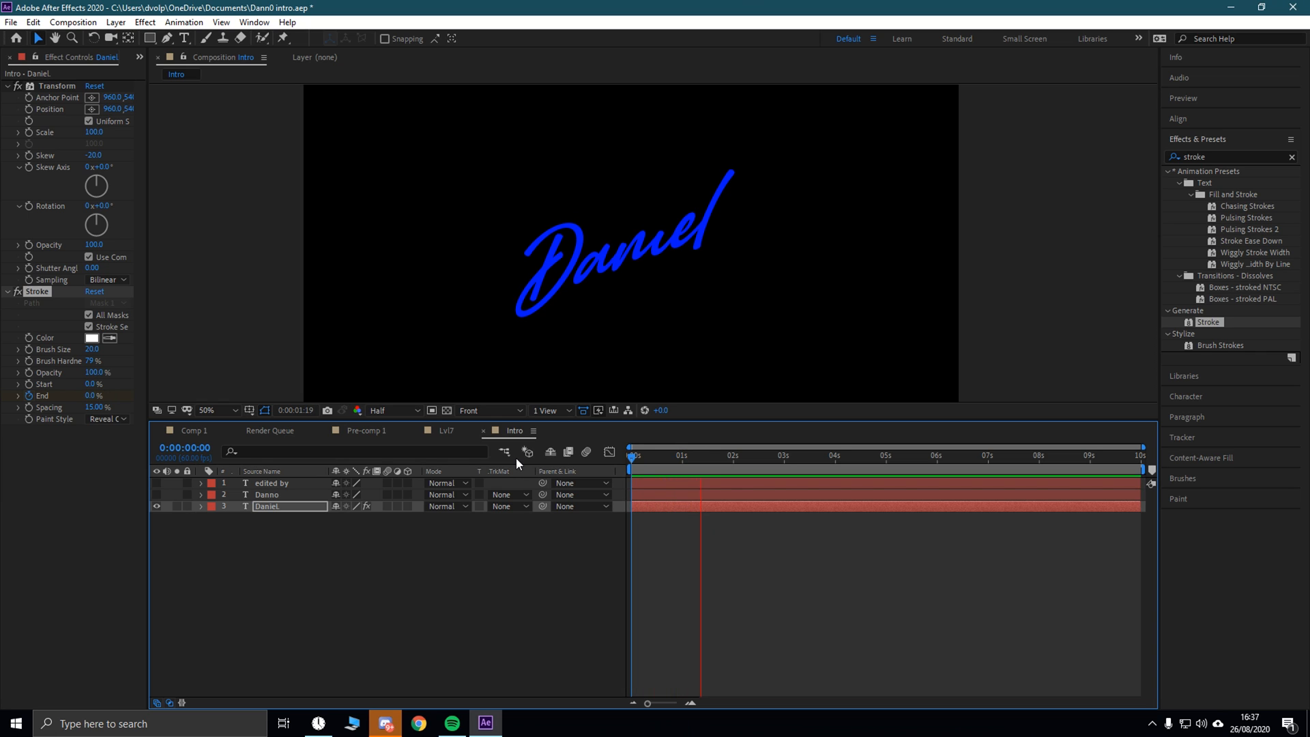
{"action": "left_click_drag", "start_coordinate": [570, 455], "coordinate": [720, 461]}
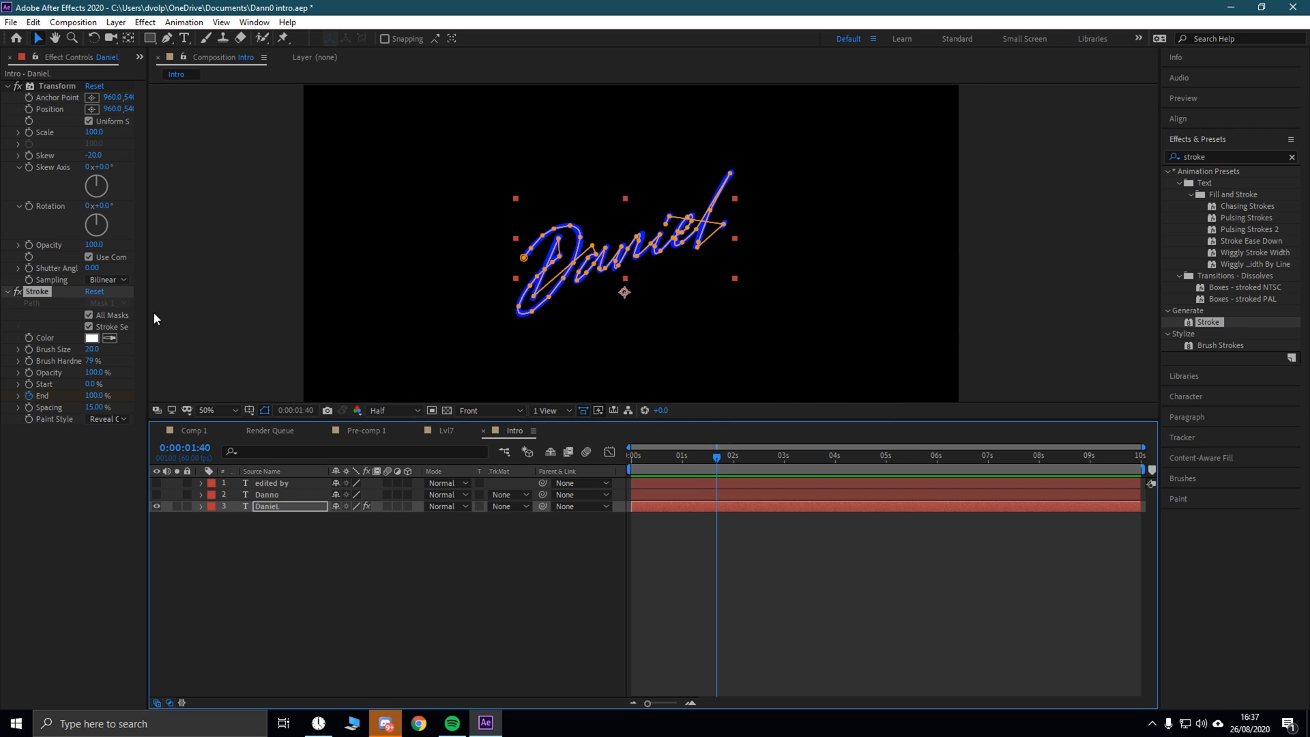
Step: Try a different brush size for the Stroke effect, restore it to 20 and preview the reveal
{"action": "left_click_drag", "start_coordinate": [91, 349], "coordinate": [114, 349]}
{"action": "left_click", "coordinate": [111, 350]}
{"action": "type", "text": "20"}
{"action": "key", "text": "Return"}
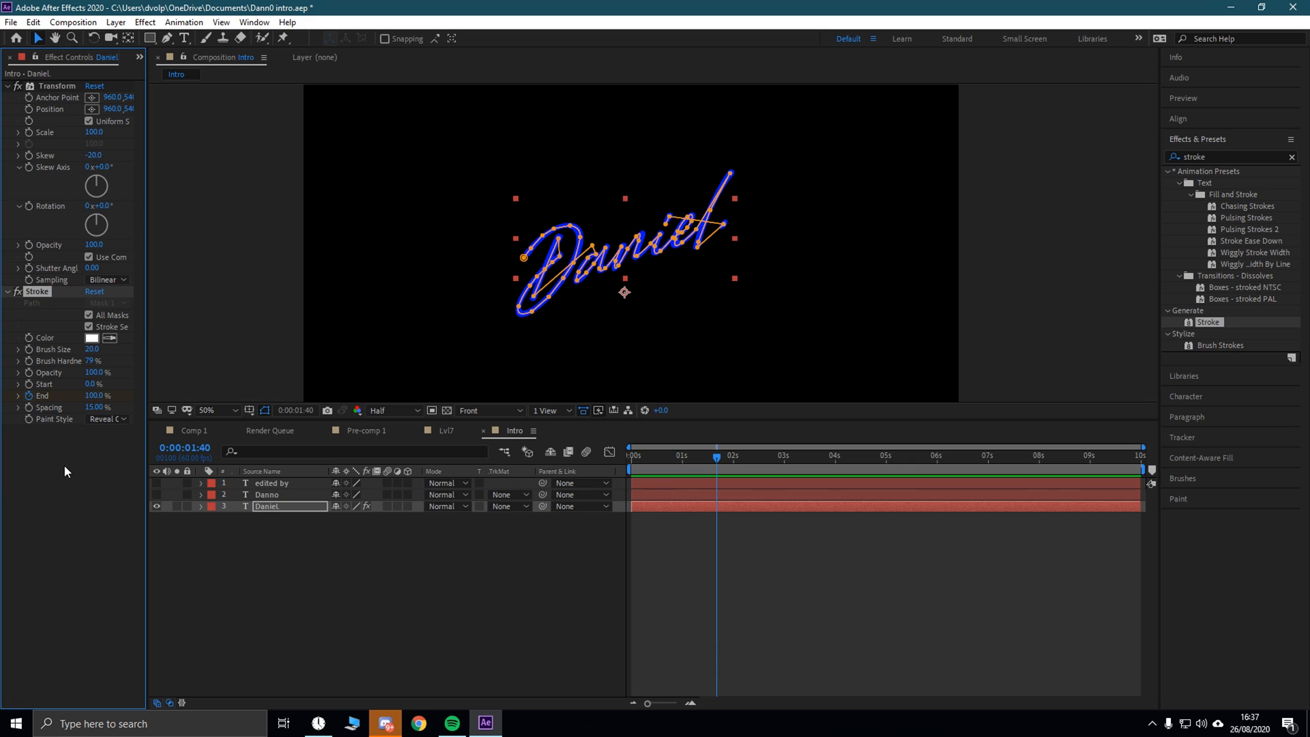
{"action": "key", "text": "space"}
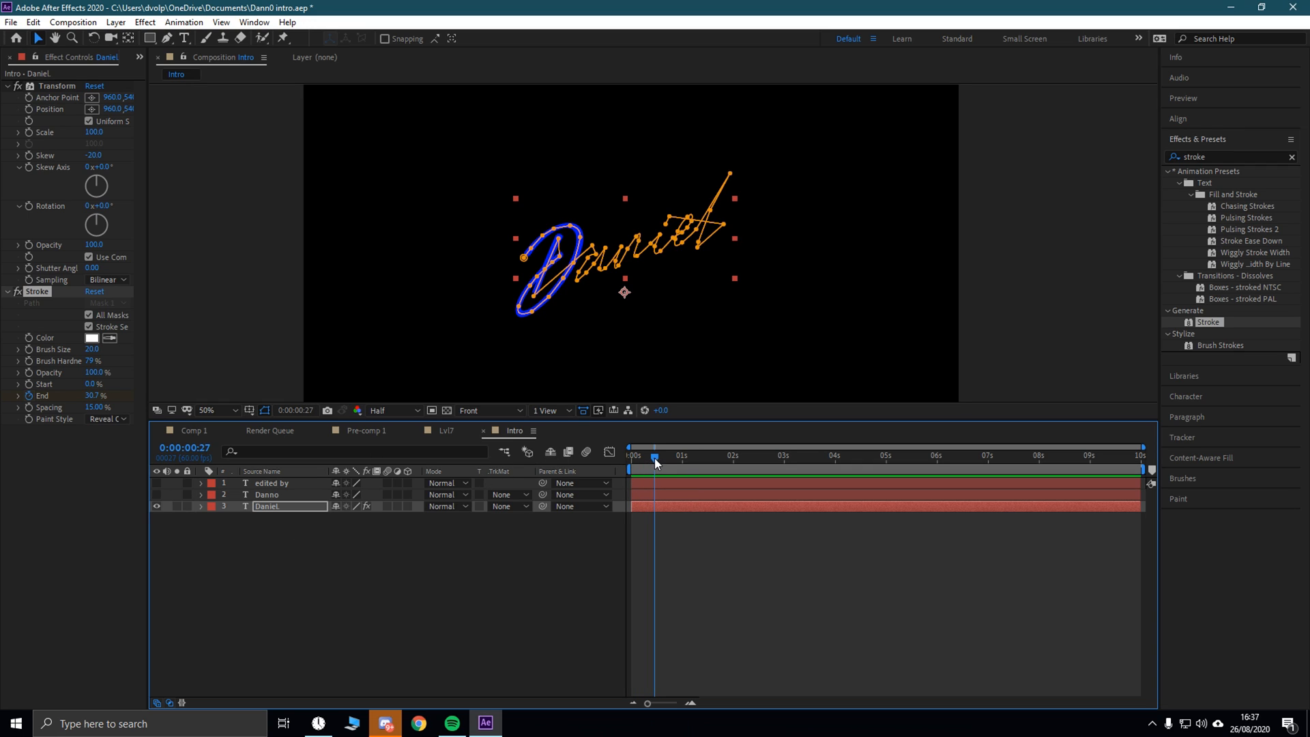
Step: Reveal the script name layer's keyframes and move the second Stroke End keyframe to about 0:00:01:00
{"action": "left_click", "coordinate": [282, 506]}
{"action": "key", "text": "u"}
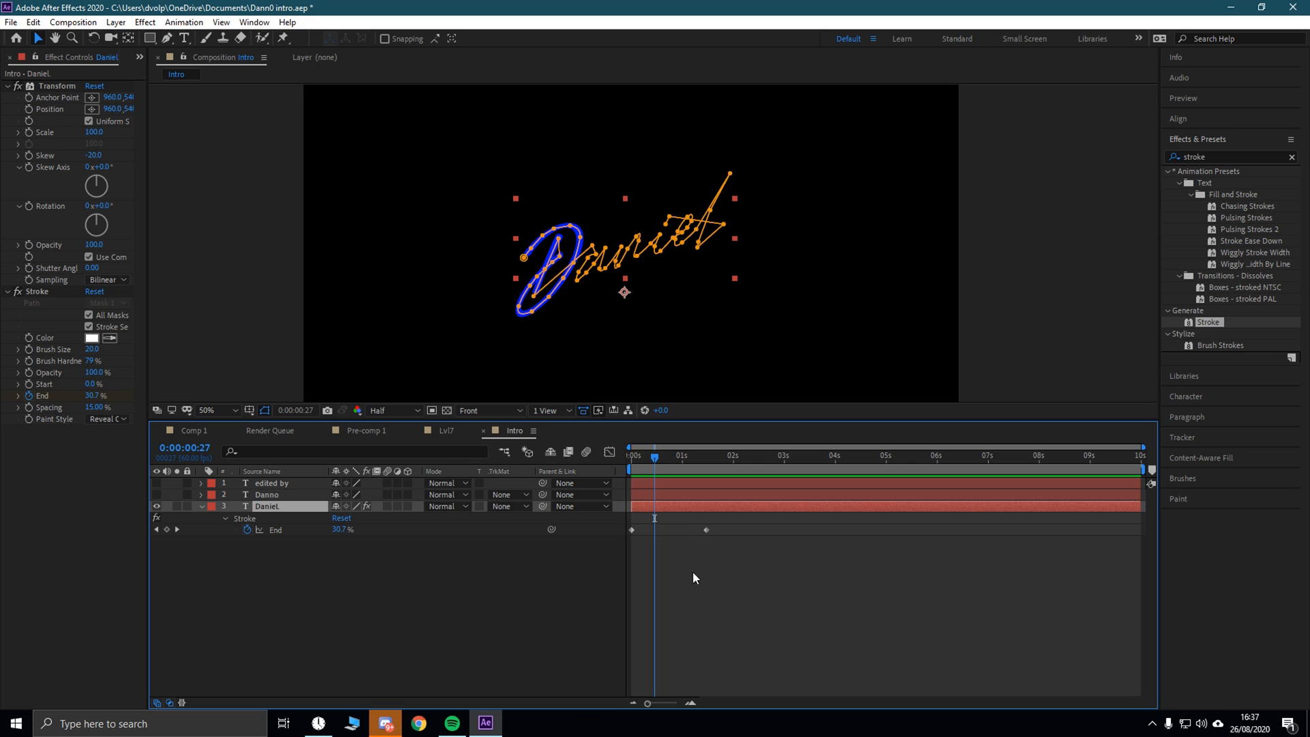
{"action": "left_click_drag", "start_coordinate": [706, 529], "coordinate": [684, 530]}
{"action": "key", "text": "space"}
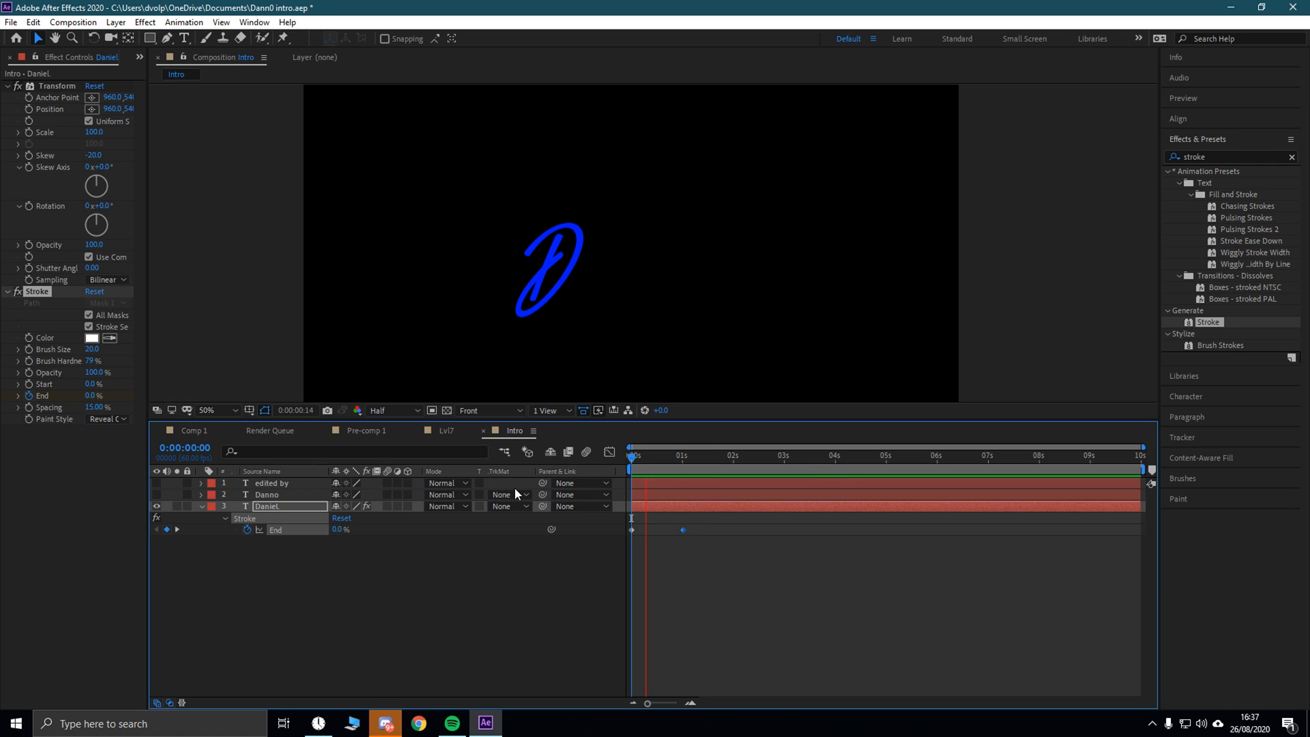
Step: Pause mid-reveal at 0:00:00:27 and shift the traced path's point at the top of the letter "a" slightly up and left
{"action": "left_click_drag", "start_coordinate": [681, 459], "coordinate": [656, 458]}
{"action": "left_click", "coordinate": [56, 39]}
{"action": "scroll", "coordinate": [689, 297], "scroll_direction": "up", "scroll_amount": 4}
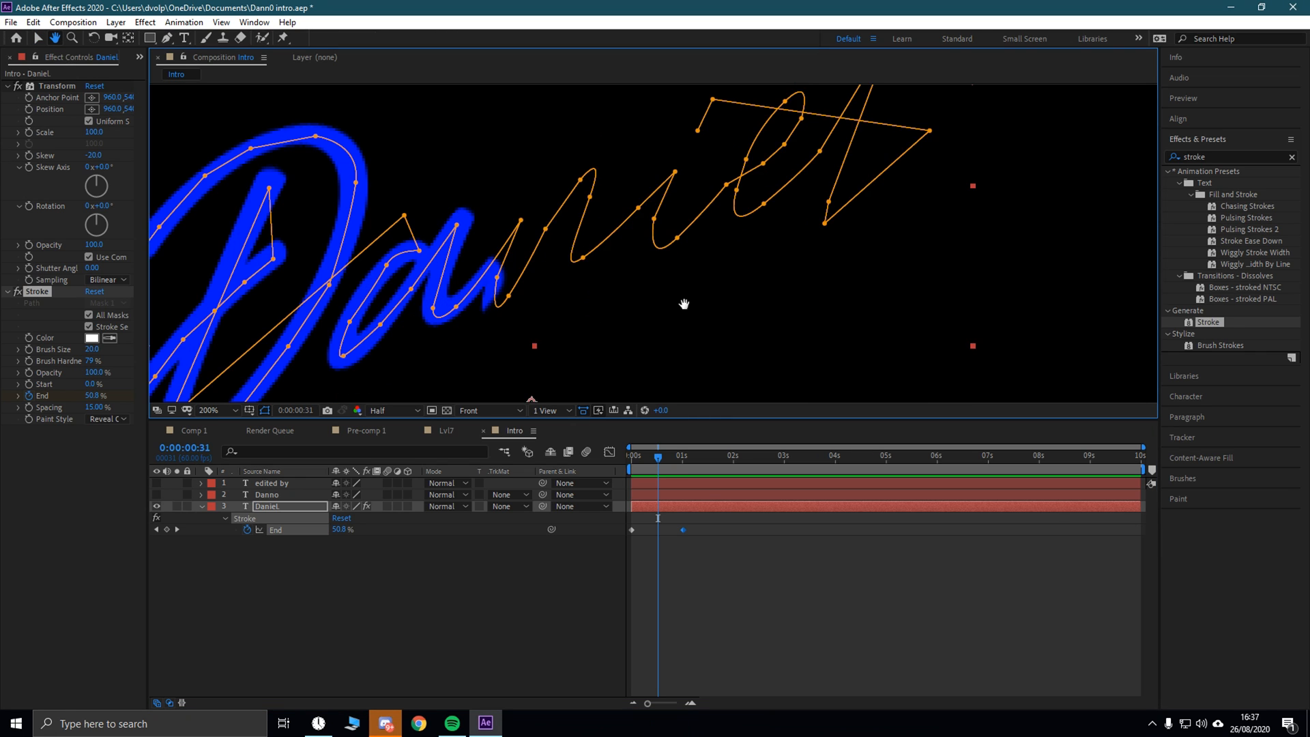
{"action": "left_click_drag", "start_coordinate": [659, 459], "coordinate": [654, 460]}
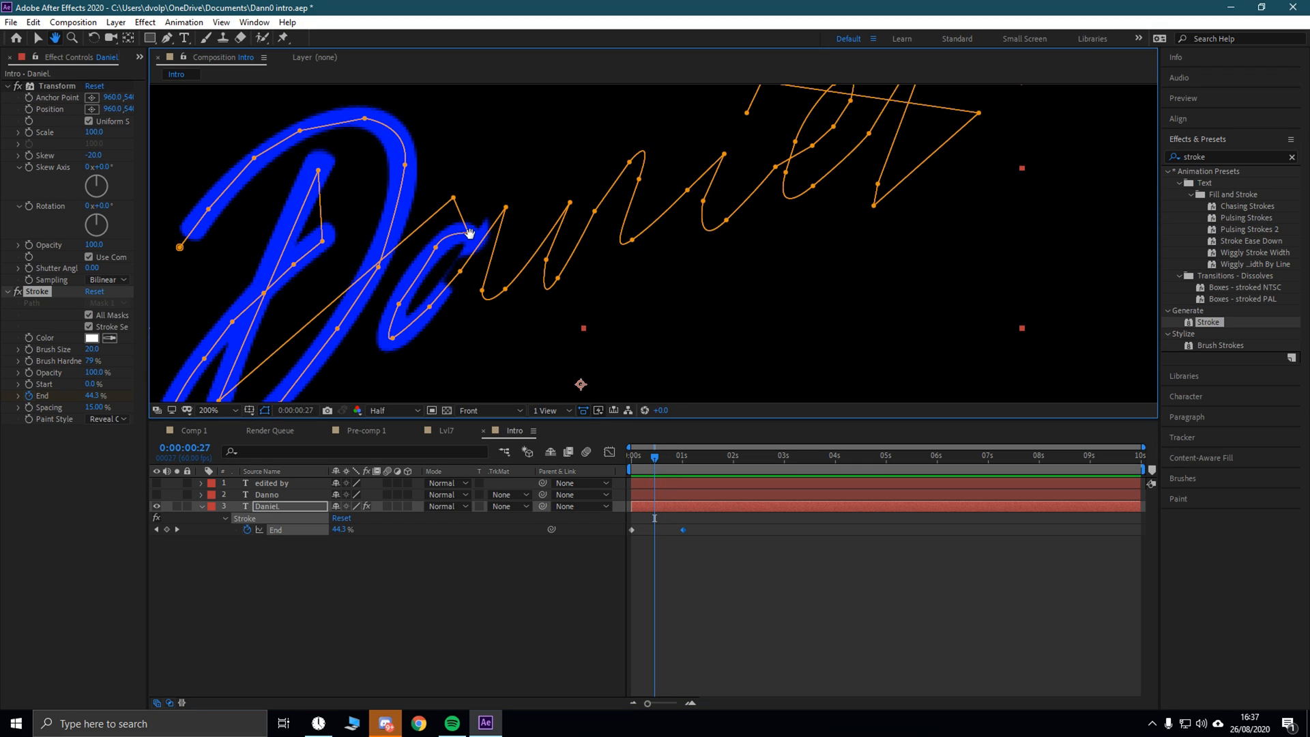
{"action": "left_click", "coordinate": [37, 39]}
{"action": "left_click_drag", "start_coordinate": [467, 236], "coordinate": [447, 221]}
{"action": "scroll", "coordinate": [543, 259], "scroll_direction": "down", "scroll_amount": 1}
Step: Preview the script name's handwriting reveal from the first frame with the whole composition in view
{"action": "left_click_drag", "start_coordinate": [661, 453], "coordinate": [524, 443]}
{"action": "key", "text": "space"}
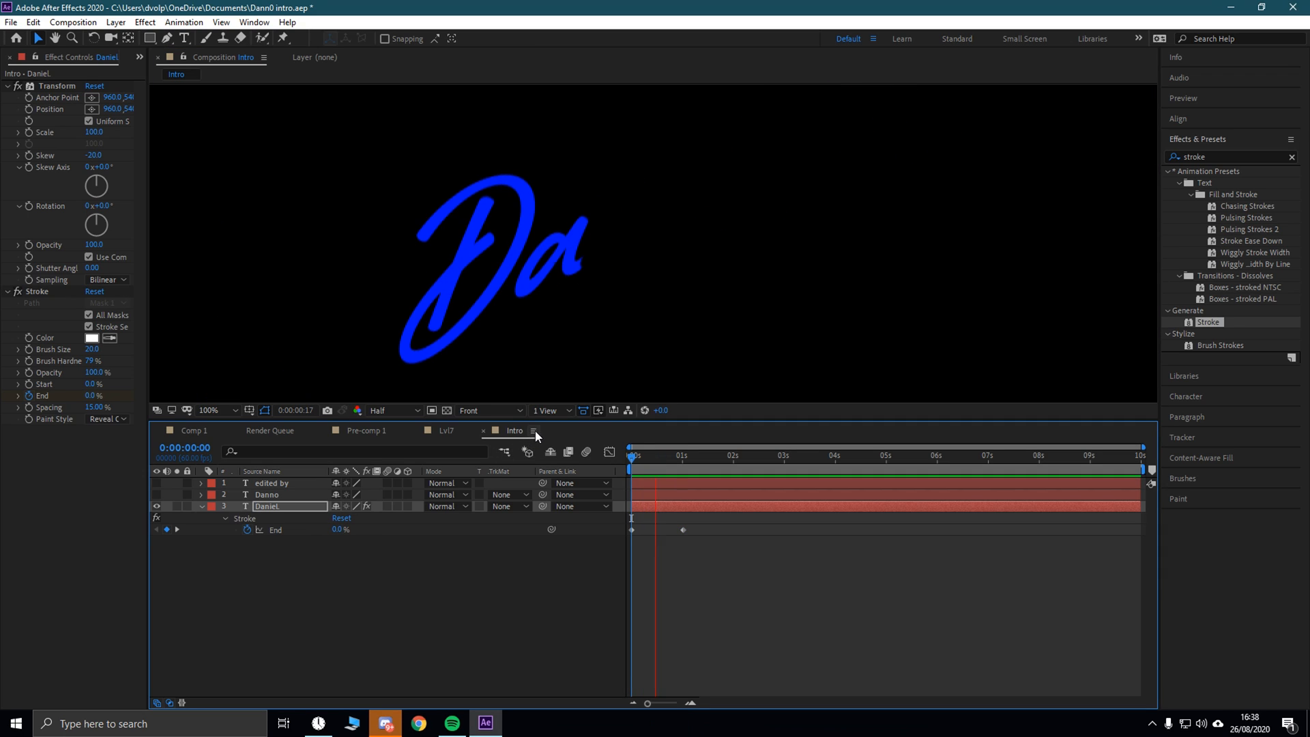
{"action": "scroll", "coordinate": [701, 273], "scroll_direction": "down", "scroll_amount": 1}
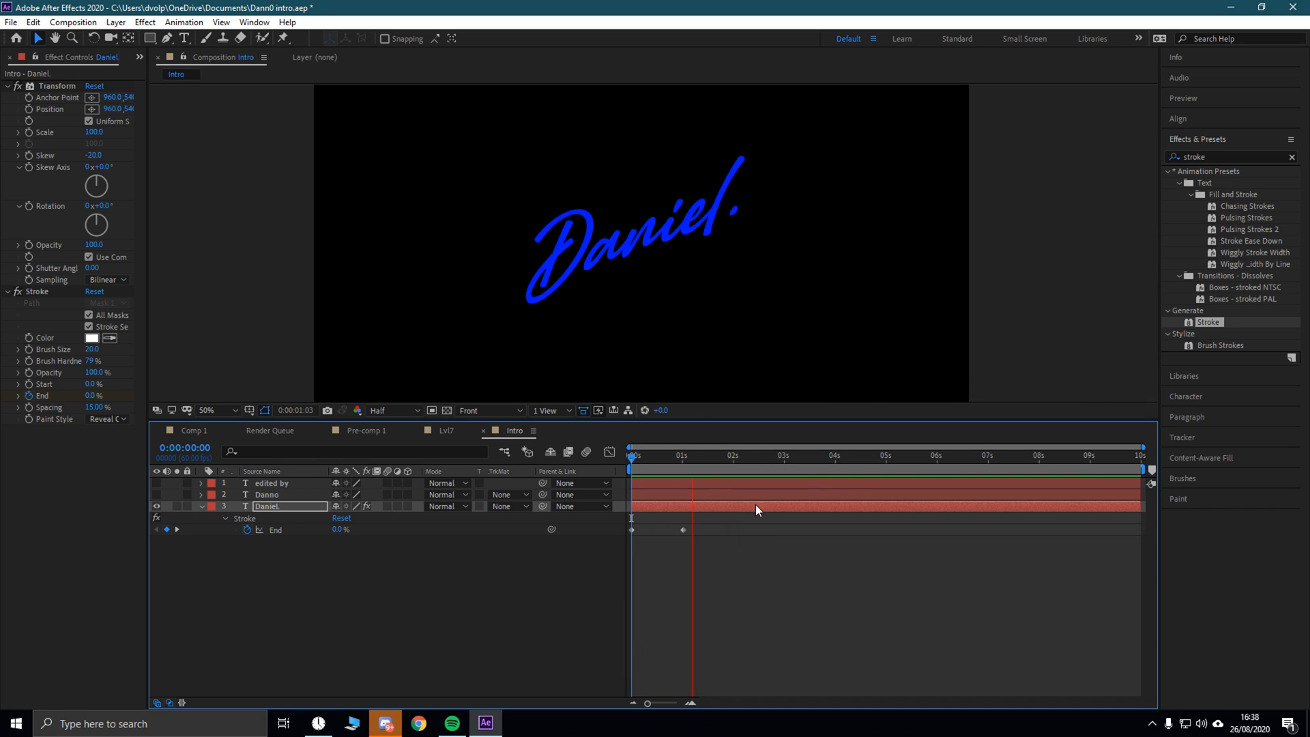
{"action": "key", "text": "space"}
Step: Show the "edited by" and "Danno" layers and preview the full intro from the first frame
{"action": "left_click", "coordinate": [156, 483]}
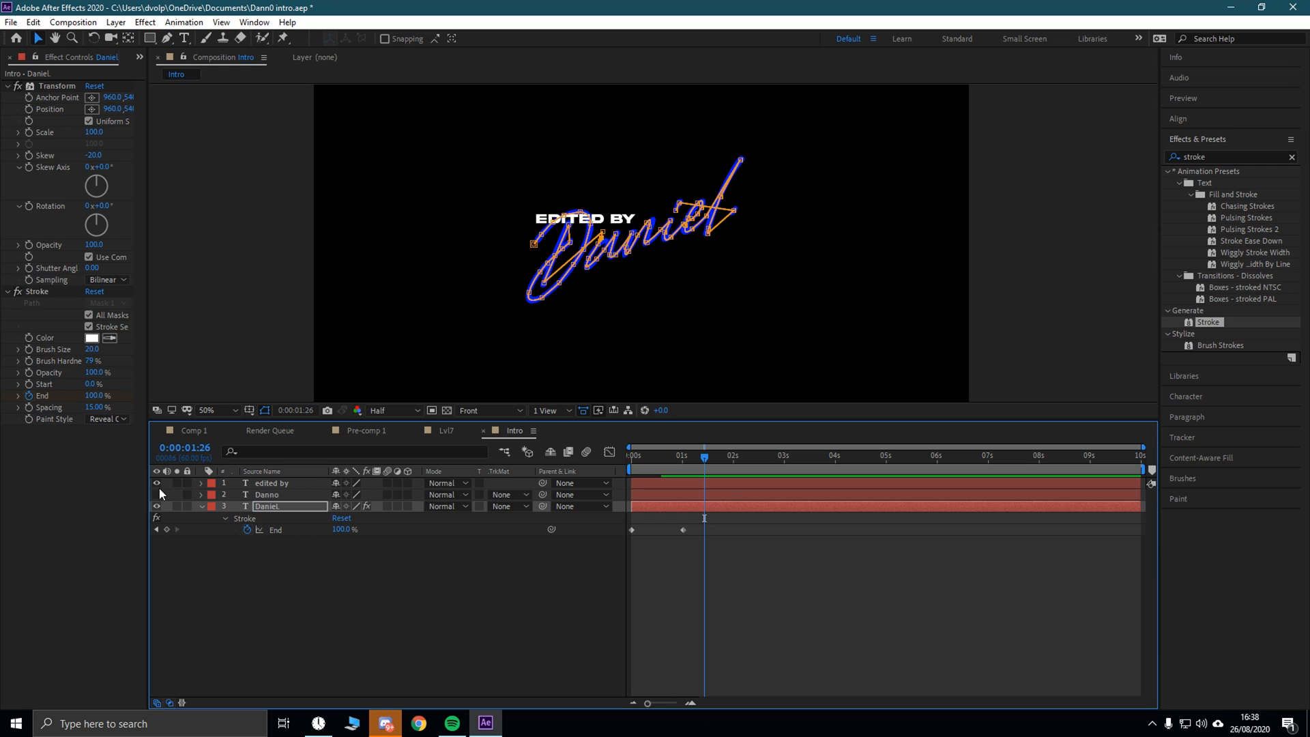
{"action": "left_click", "coordinate": [157, 494]}
{"action": "left_click", "coordinate": [370, 601]}
{"action": "left_click_drag", "start_coordinate": [710, 455], "coordinate": [473, 460]}
{"action": "key", "text": "space"}
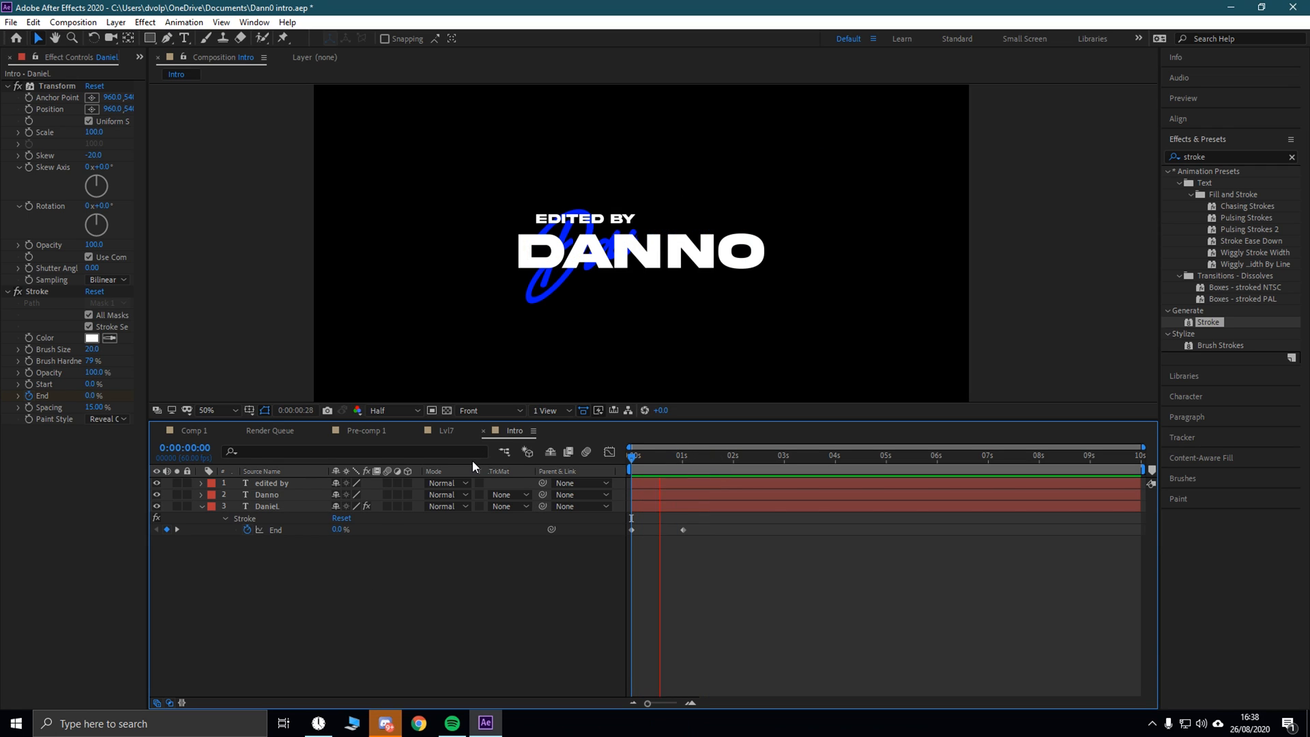
{"action": "key", "text": "space"}
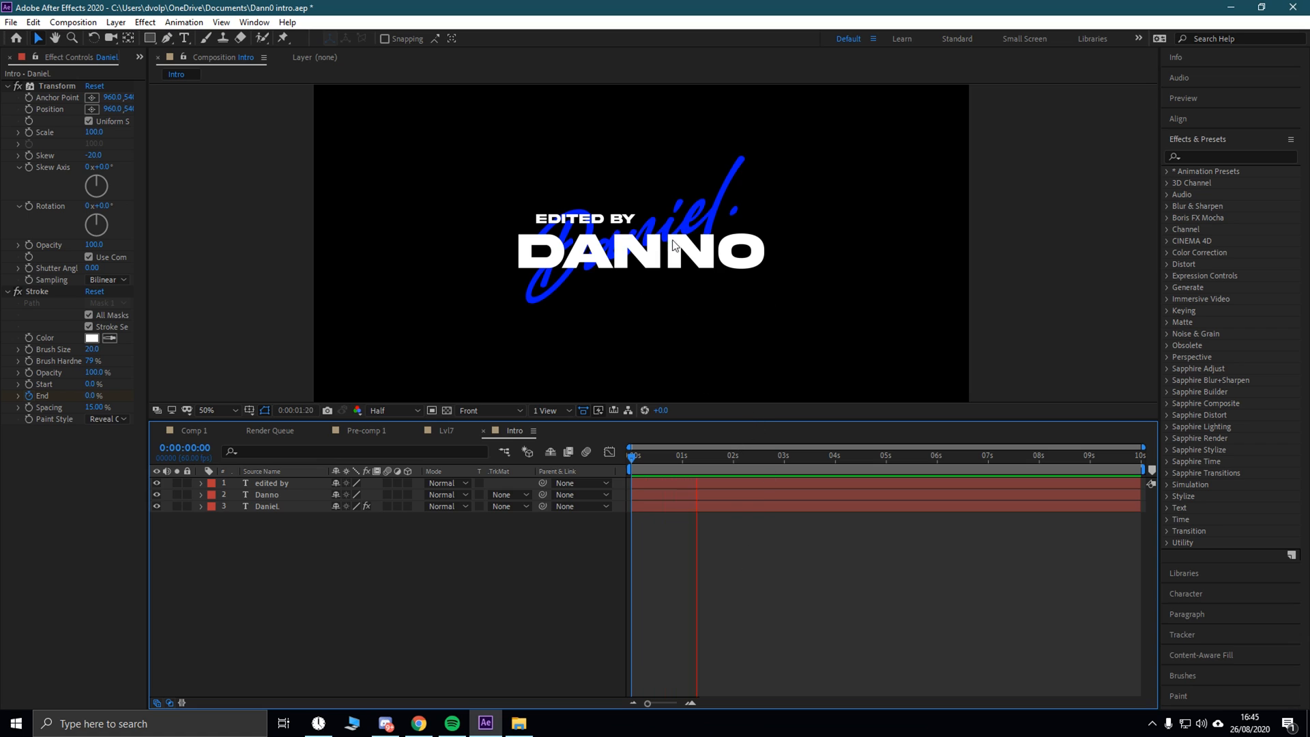
{"action": "key", "text": "space"}
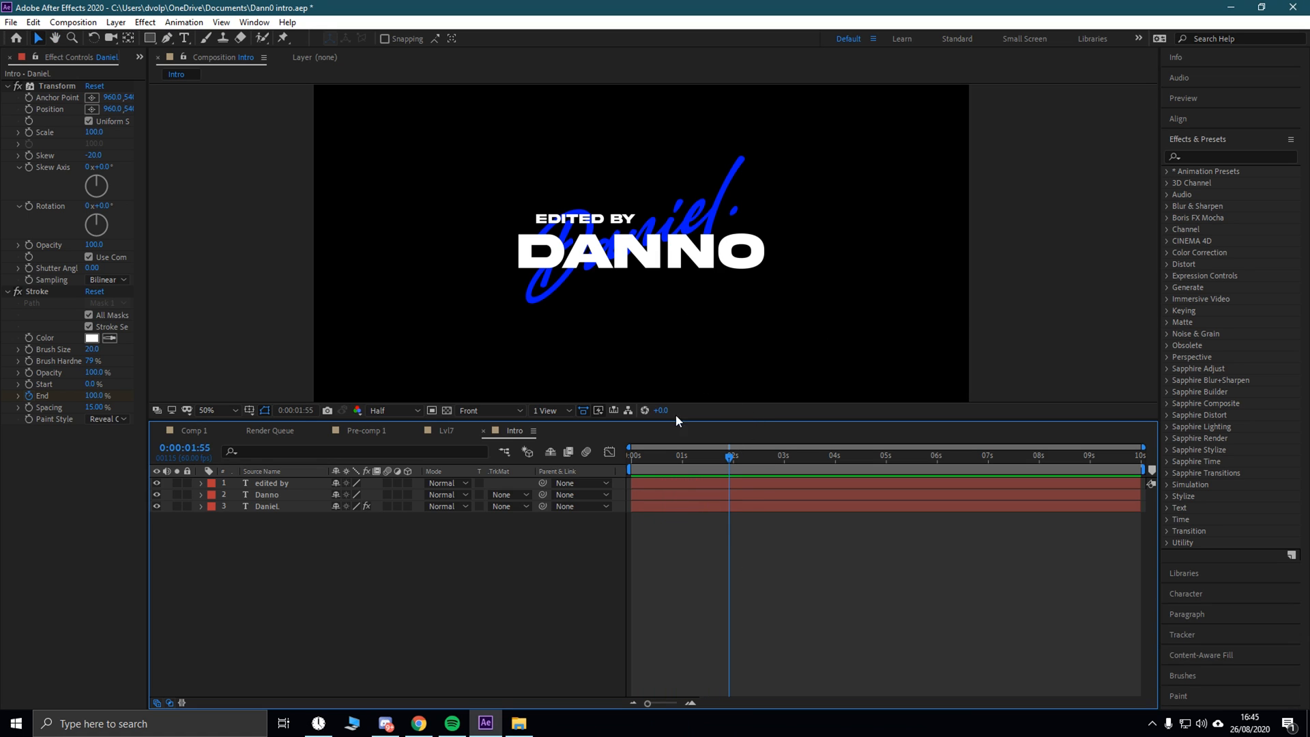
Step: Hide the "edited by" and "Danno" layers and reveal the script name layer's keyframes
{"action": "left_click", "coordinate": [157, 483]}
{"action": "left_click", "coordinate": [156, 494]}
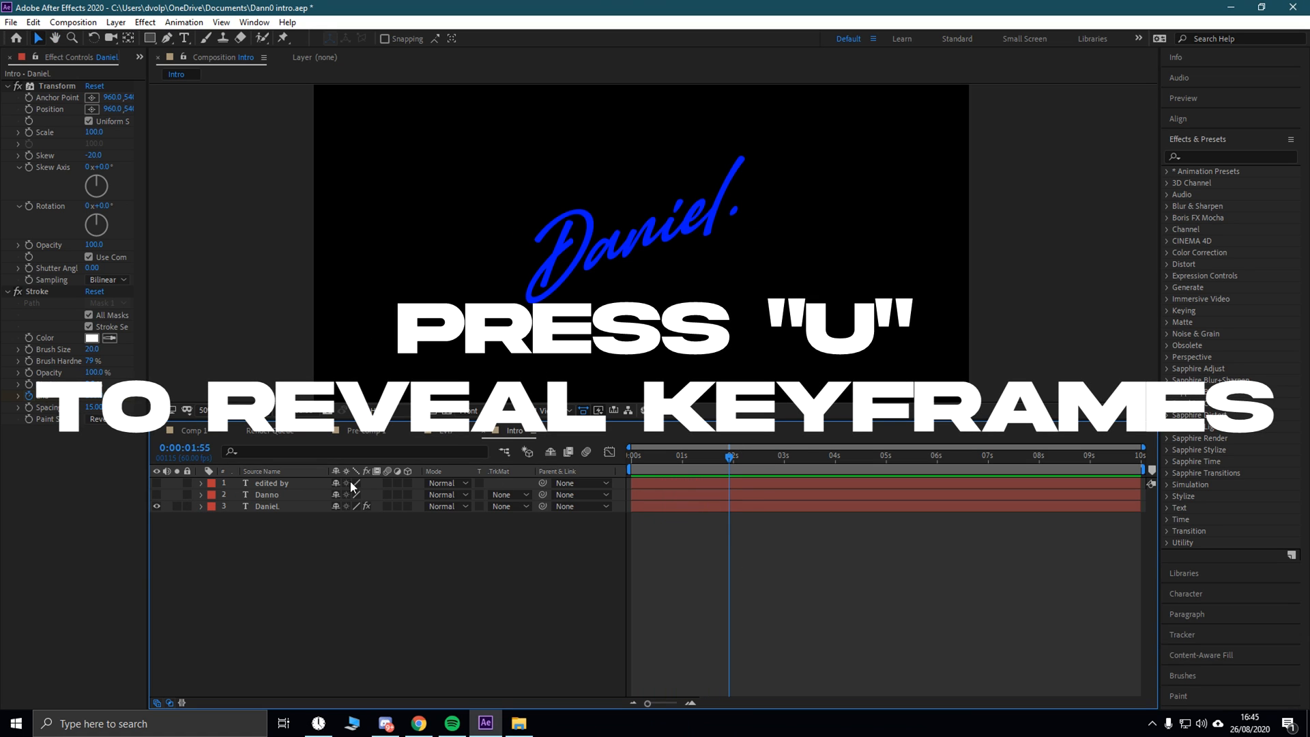
{"action": "left_click", "coordinate": [295, 509]}
{"action": "key", "text": "u"}
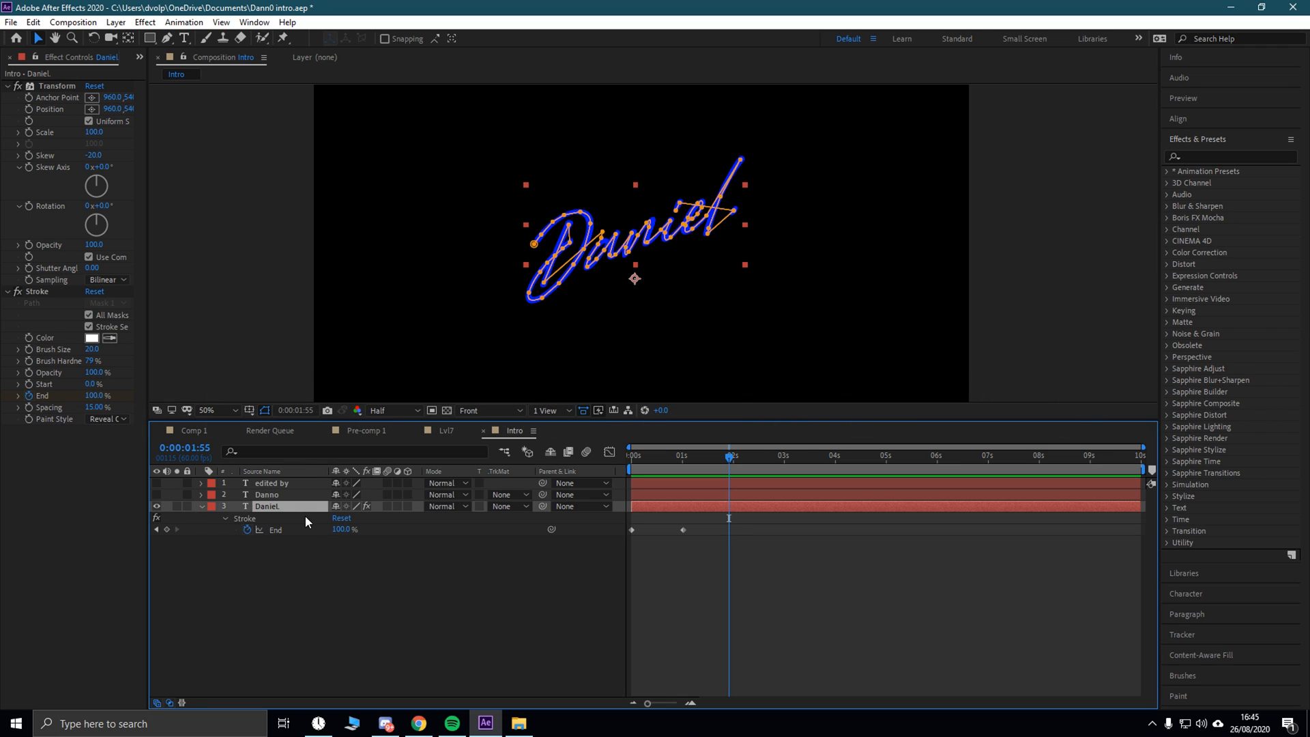
Step: Add a Stroke End keyframe of 0% at about 3.5 seconds and preview from the first frame
{"action": "left_click_drag", "start_coordinate": [730, 461], "coordinate": [807, 462]}
{"action": "left_click", "coordinate": [345, 530]}
{"action": "type", "text": "0"}
{"action": "key", "text": "Return"}
{"action": "key", "text": "Home"}
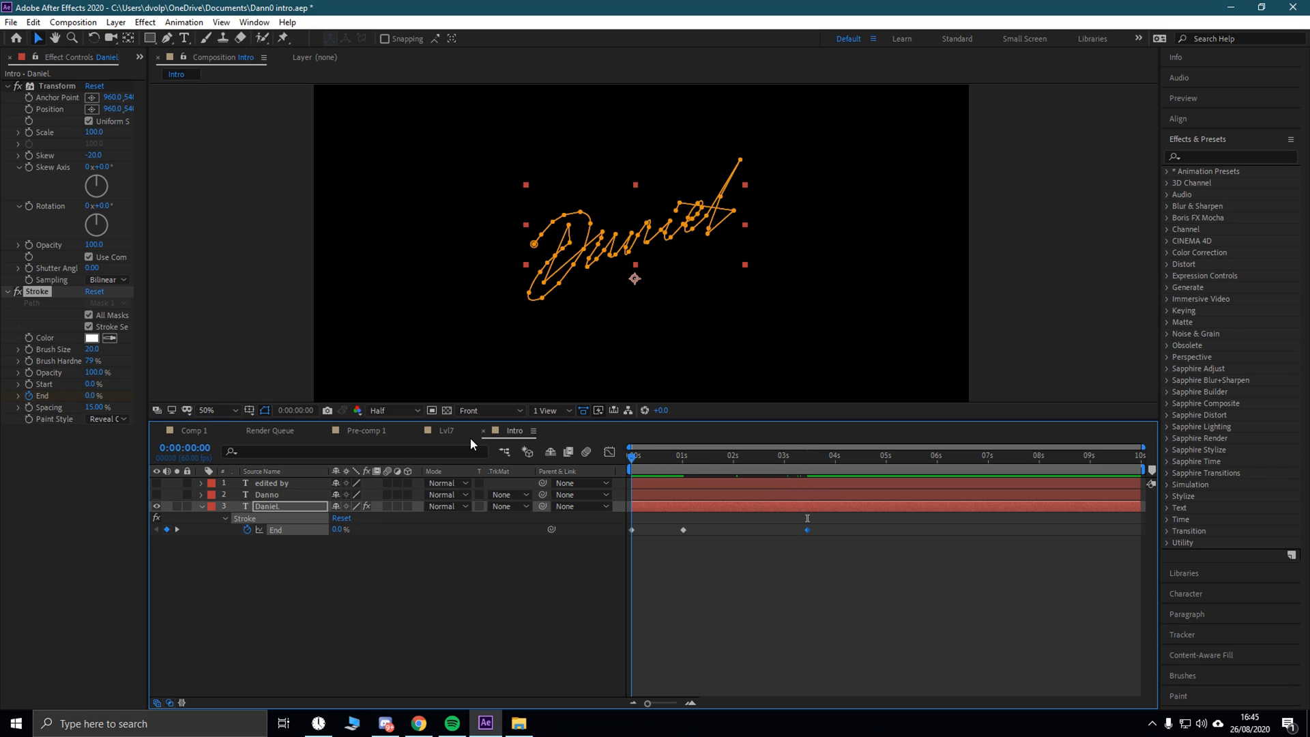
{"action": "key", "text": "space"}
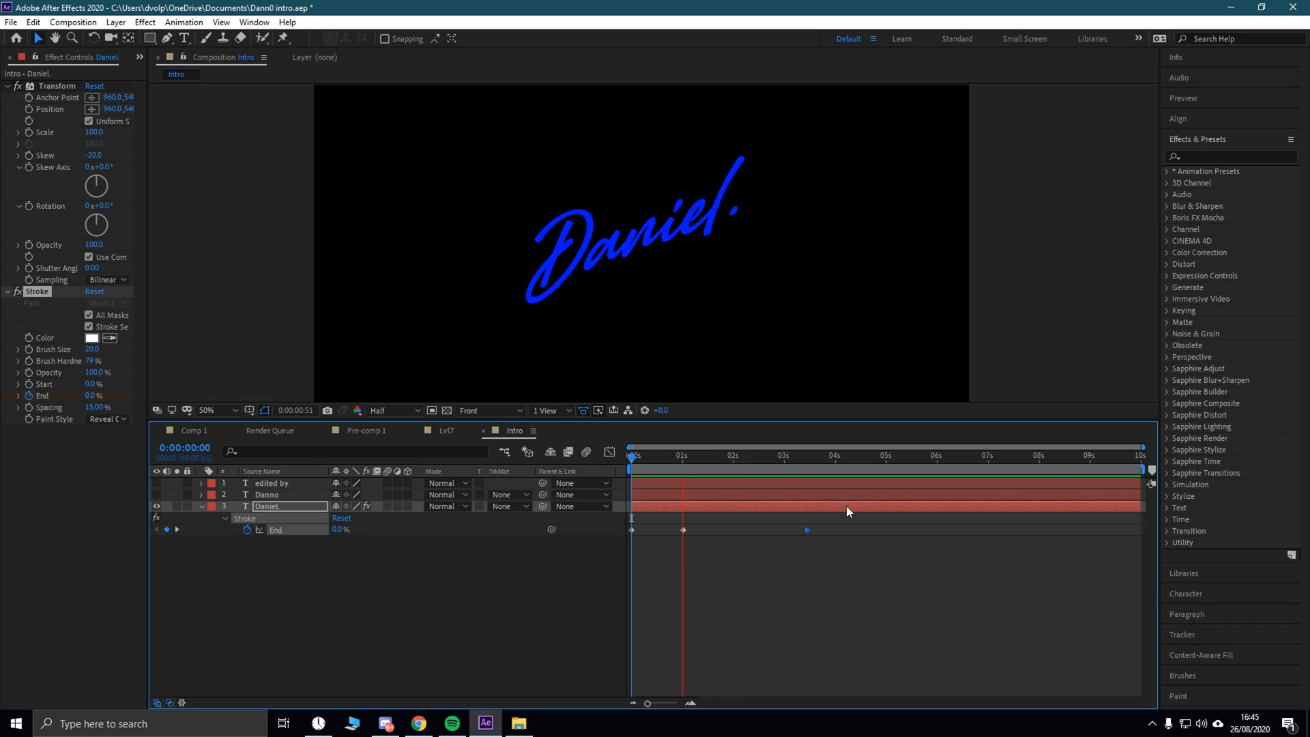
Step: Add a Stroke End keyframe of 100% at 0:00:02:25 and preview the reveal and its reversal
{"action": "left_click", "coordinate": [709, 458]}
{"action": "mouse_move", "coordinate": [697, 459]}
{"action": "left_mouse_down"}
{"action": "mouse_move", "coordinate": [658, 458]}
{"action": "mouse_move", "coordinate": [755, 462]}
{"action": "left_mouse_up"}
{"action": "left_click", "coordinate": [341, 530]}
{"action": "type", "text": "100"}
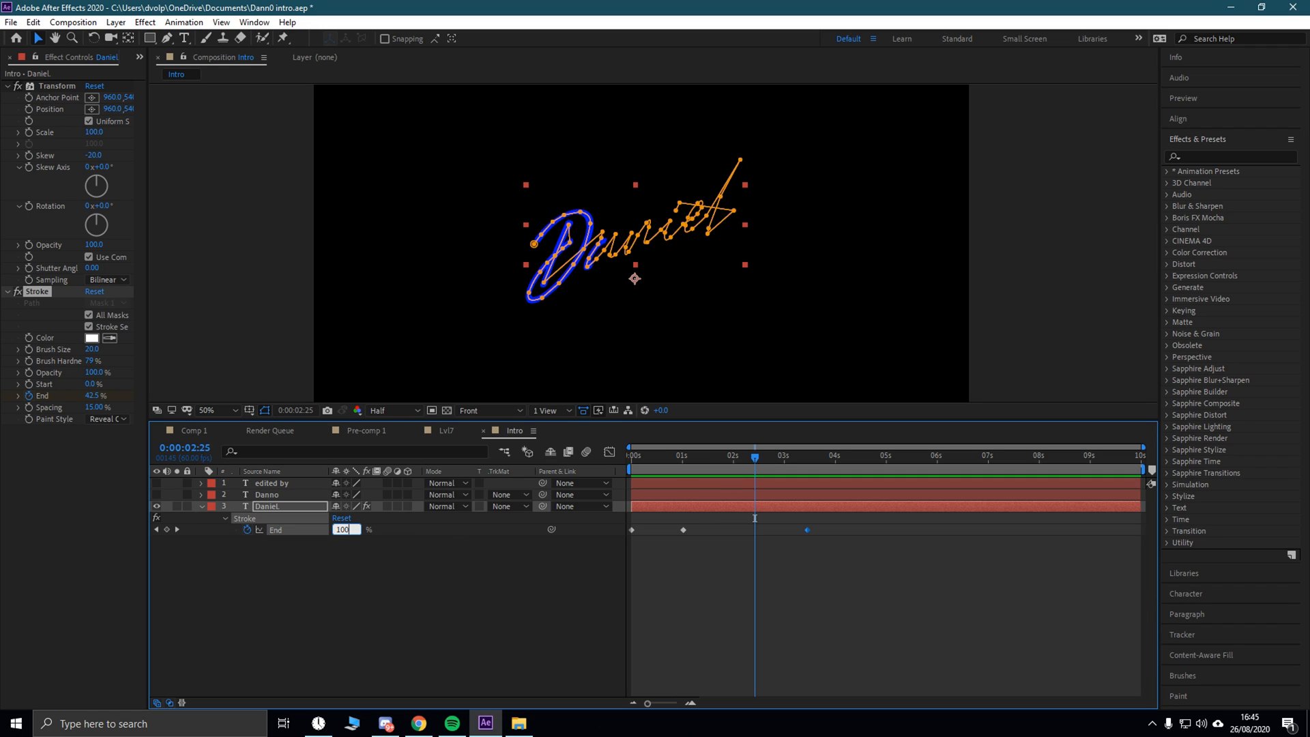
{"action": "key", "text": "Return"}
{"action": "left_click_drag", "start_coordinate": [777, 473], "coordinate": [698, 476]}
{"action": "key", "text": "space"}
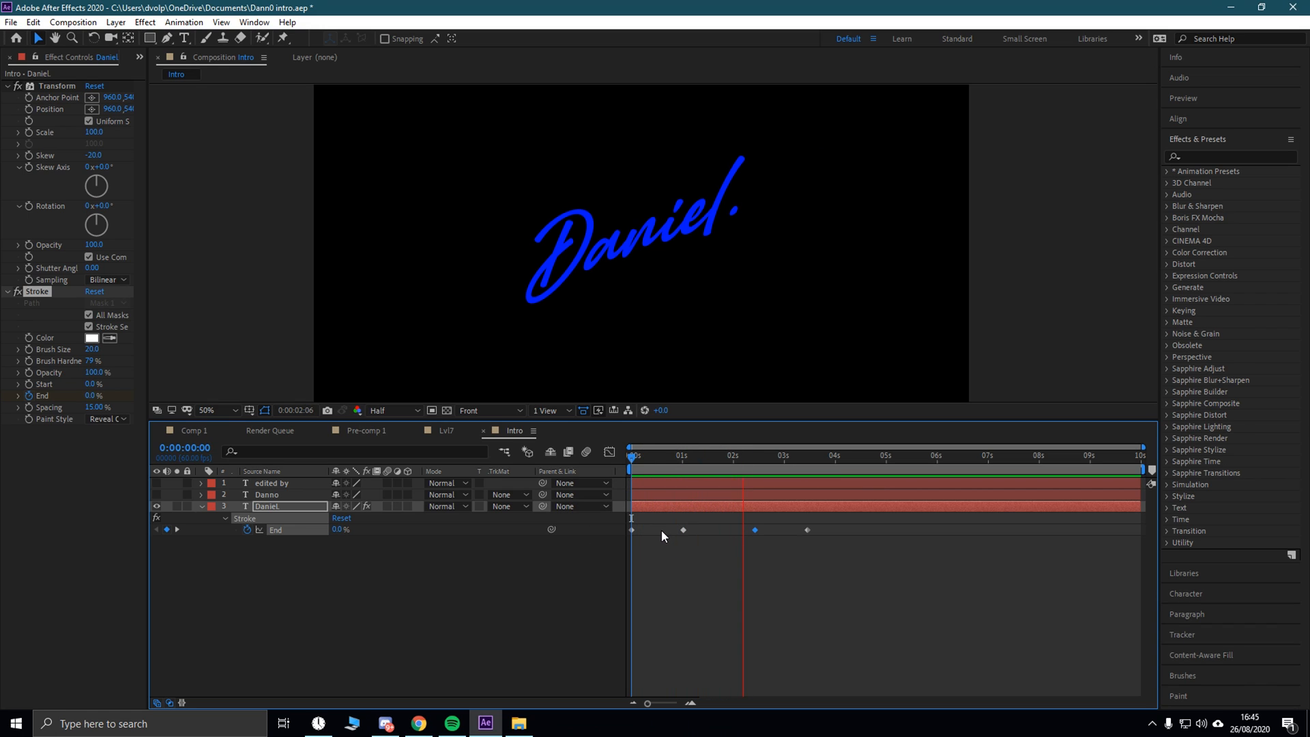
{"action": "key", "text": "space"}
Step: Shift the last two Stroke End keyframes slightly earlier, to about 2.3 and 3.3 seconds, and preview the timing
{"action": "left_click_drag", "start_coordinate": [846, 513], "coordinate": [735, 549]}
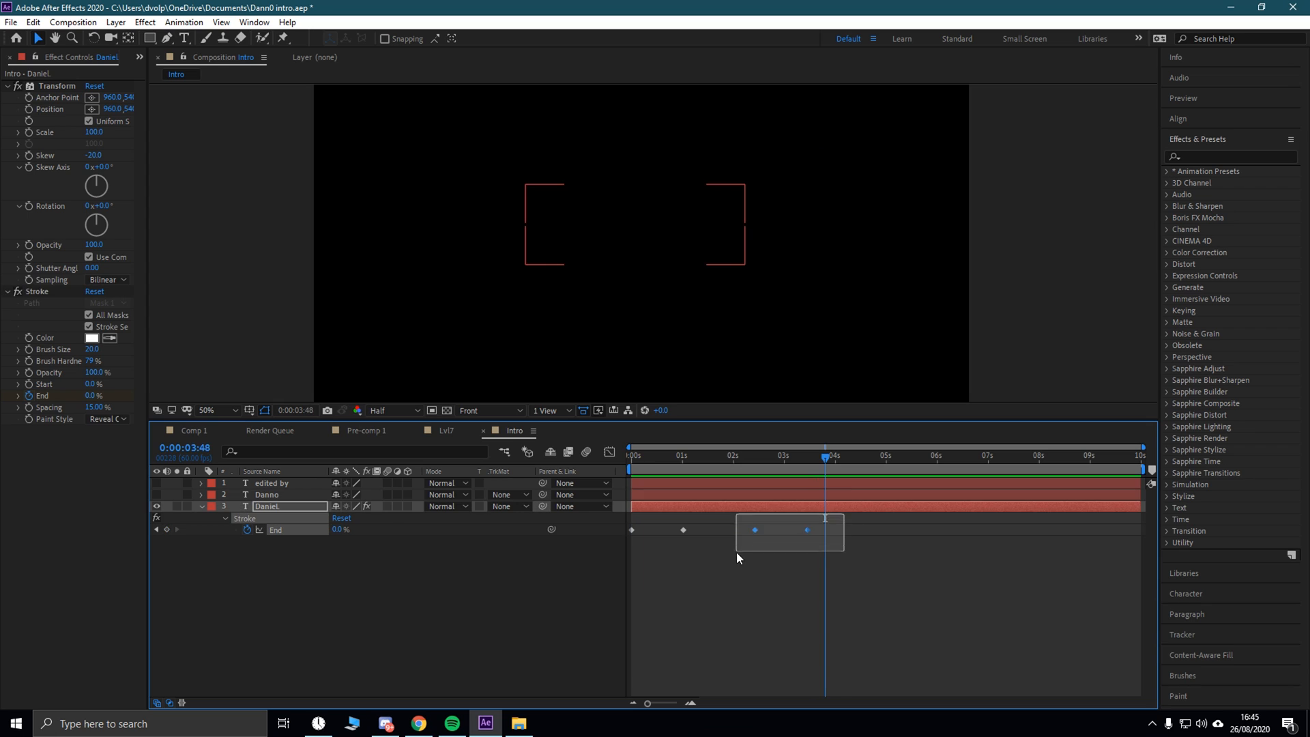
{"action": "left_click_drag", "start_coordinate": [808, 530], "coordinate": [801, 528]}
{"action": "key", "text": "space"}
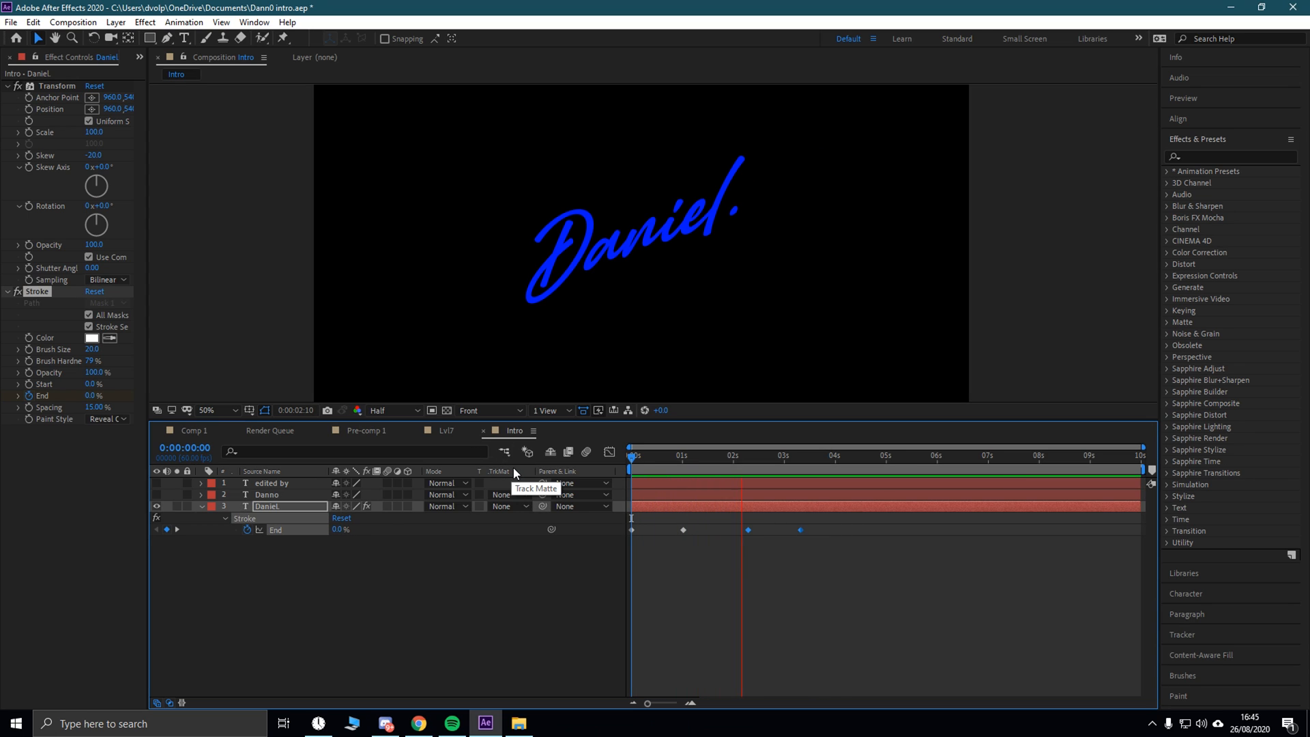
{"action": "left_click", "coordinate": [824, 468]}
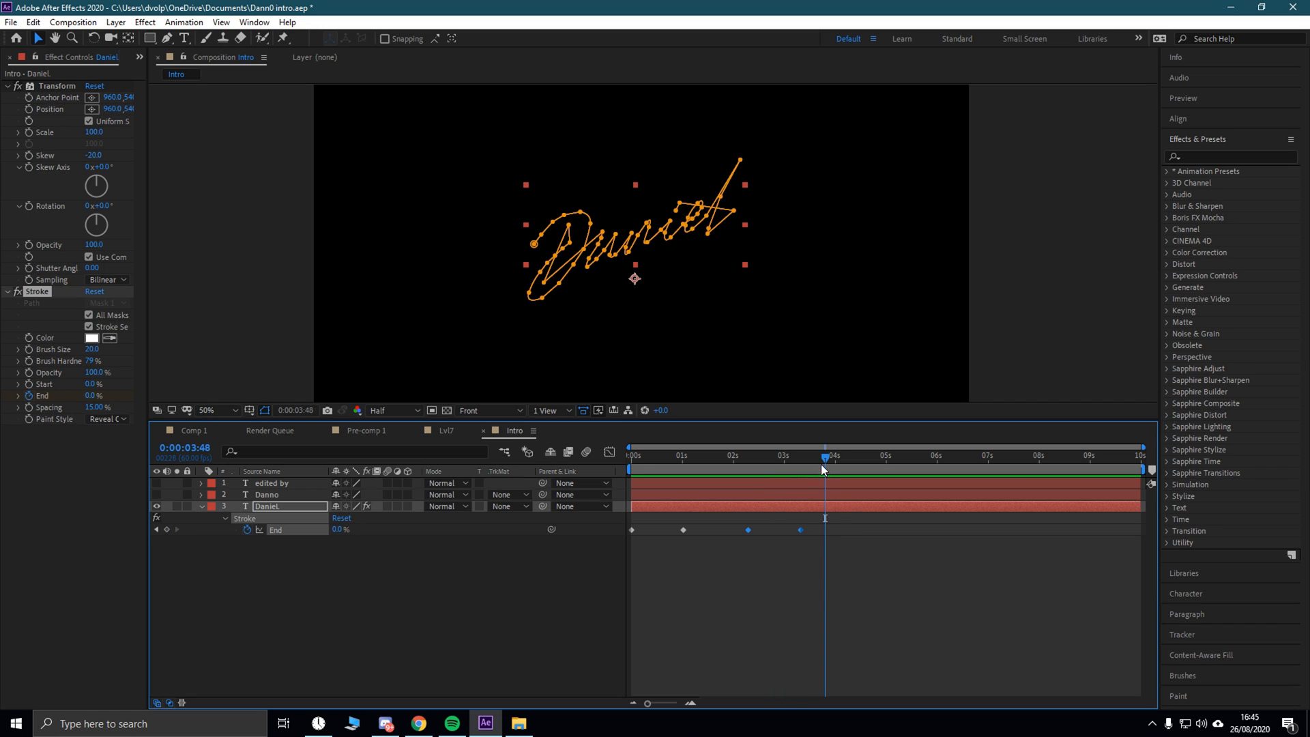
Step: Collapse the script name layer, leave only the "edited by" layer visible and return to the first frame
{"action": "left_click", "coordinate": [201, 506]}
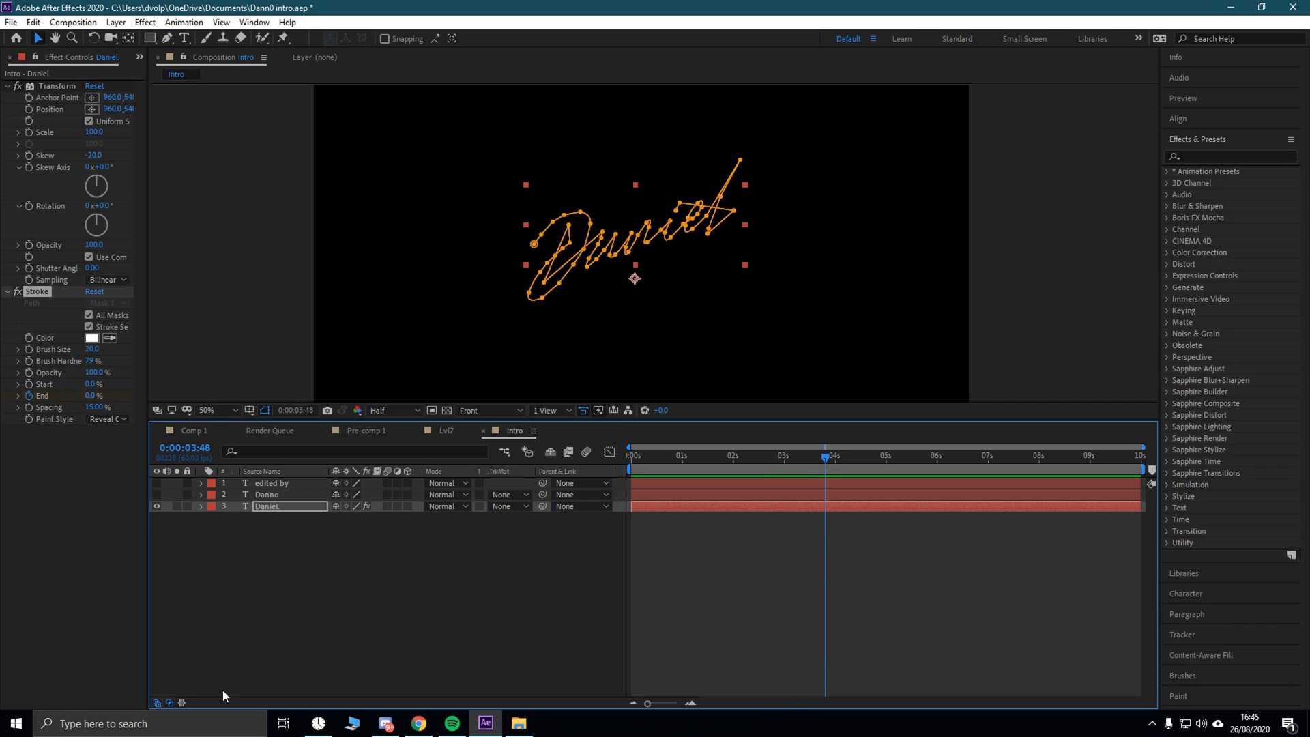
{"action": "left_click", "coordinate": [157, 483]}
{"action": "left_click", "coordinate": [156, 494]}
{"action": "left_click", "coordinate": [156, 506]}
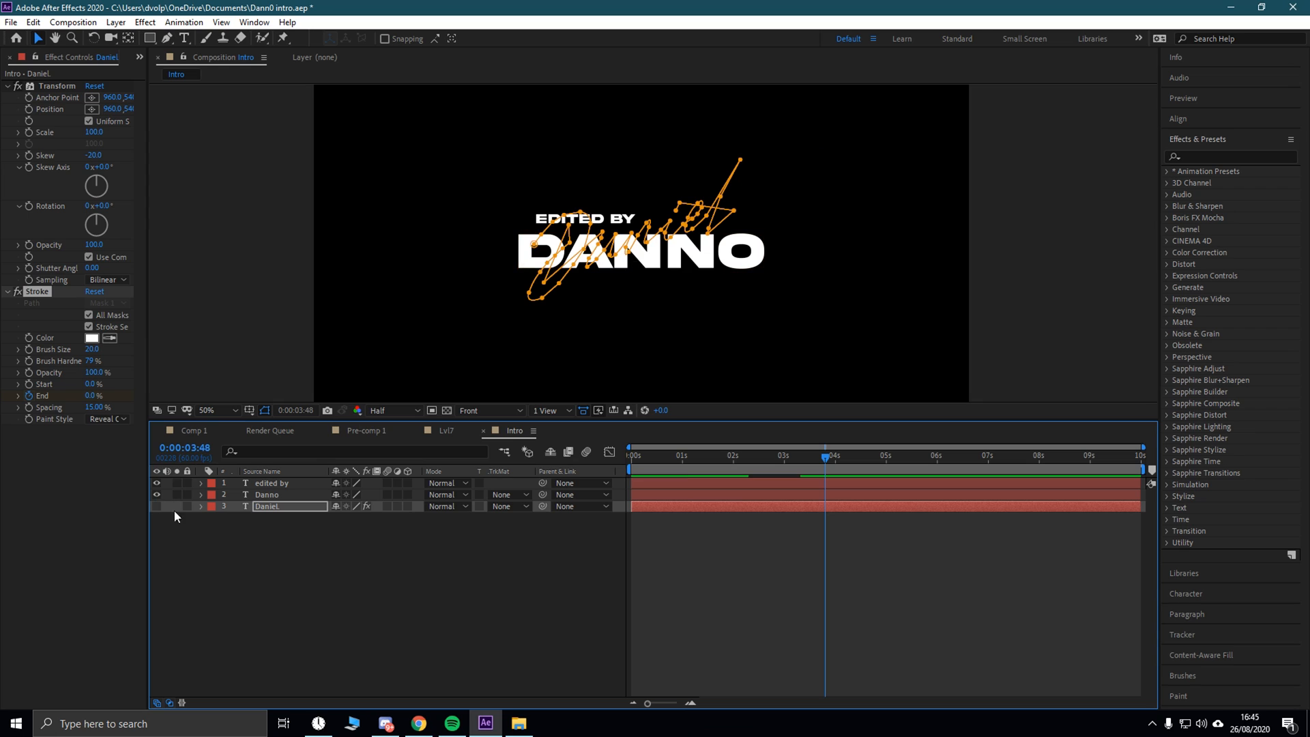
{"action": "left_click", "coordinate": [157, 495]}
{"action": "left_click_drag", "start_coordinate": [827, 457], "coordinate": [497, 467]}
{"action": "left_click", "coordinate": [280, 530]}
Step: Create shapes from the text of the "edited by" layer
{"action": "left_click", "coordinate": [287, 485]}
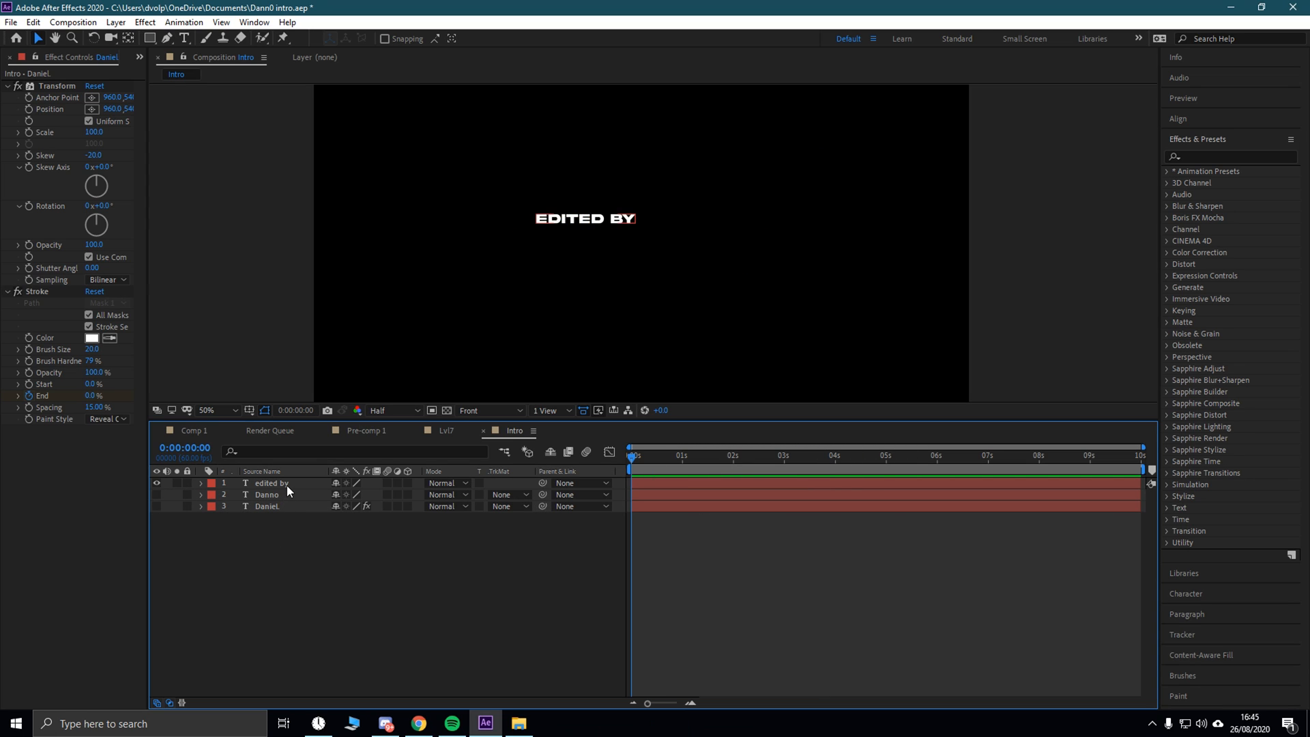
{"action": "right_click", "coordinate": [287, 485]}
{"action": "mouse_move", "coordinate": [337, 391]}
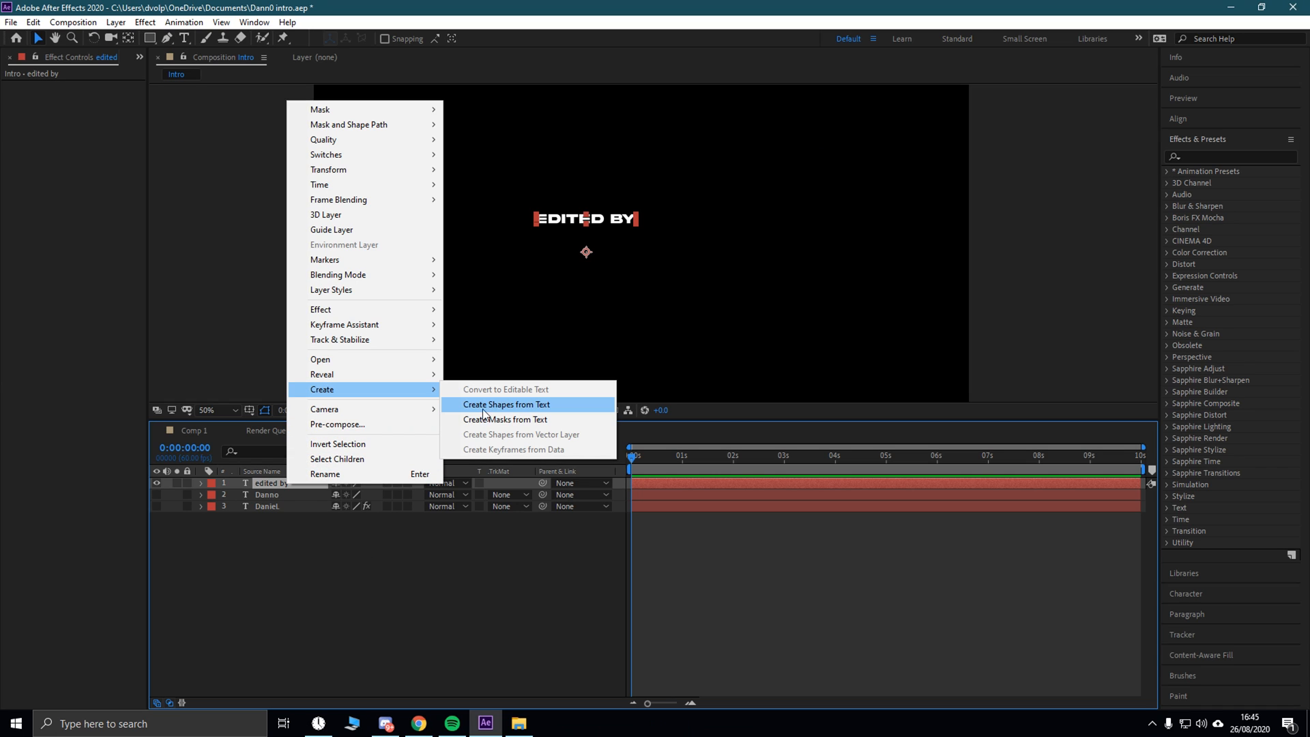
{"action": "left_click", "coordinate": [498, 405]}
{"action": "left_click", "coordinate": [386, 649]}
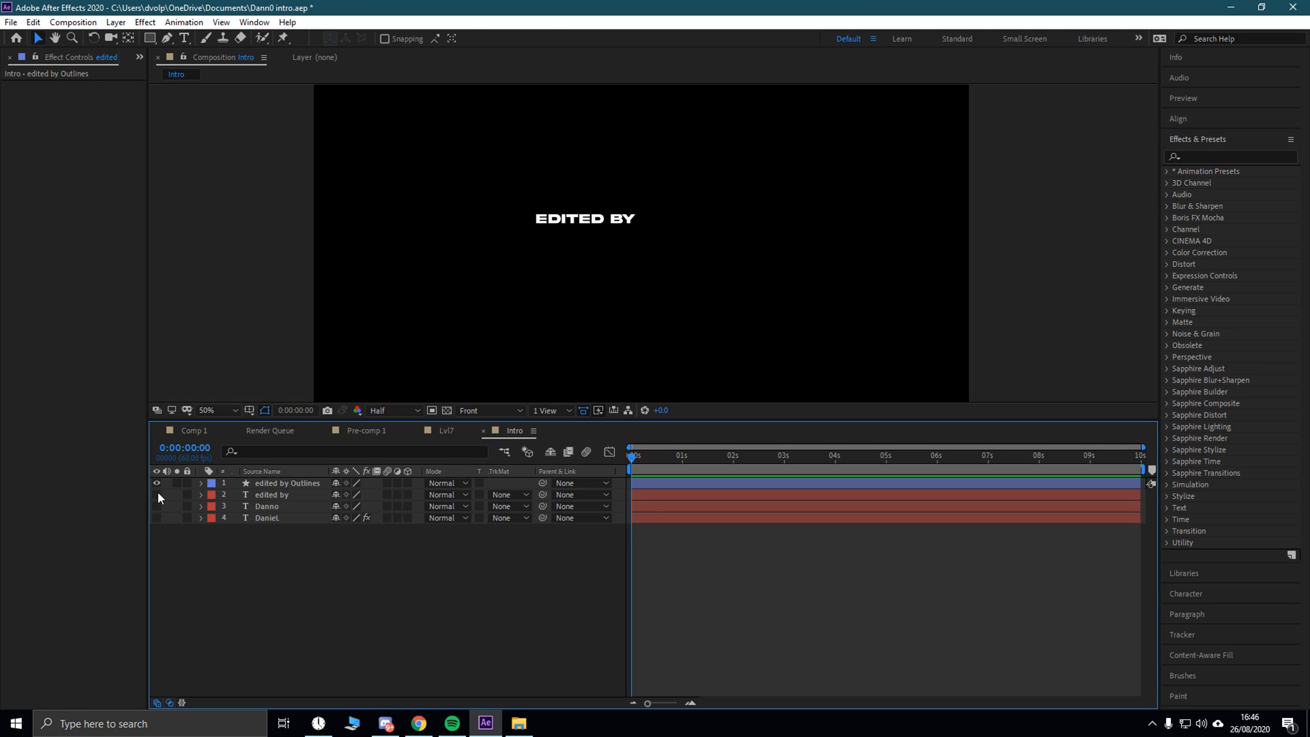
Step: Filter the "edited by Outlines" properties by "path" and enable keyframing for every letter's Path at 0:00:00:00
{"action": "left_click", "coordinate": [277, 484]}
{"action": "left_click", "coordinate": [264, 449]}
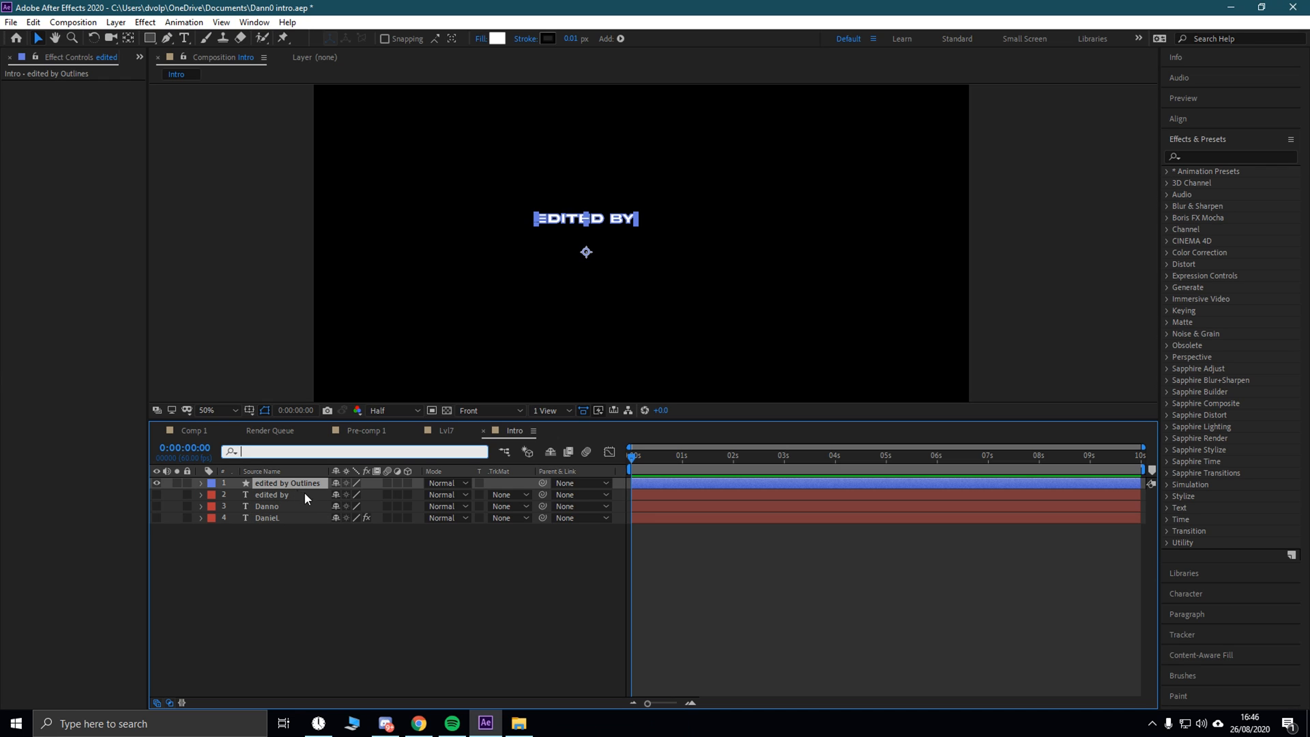
{"action": "type", "text": "path"}
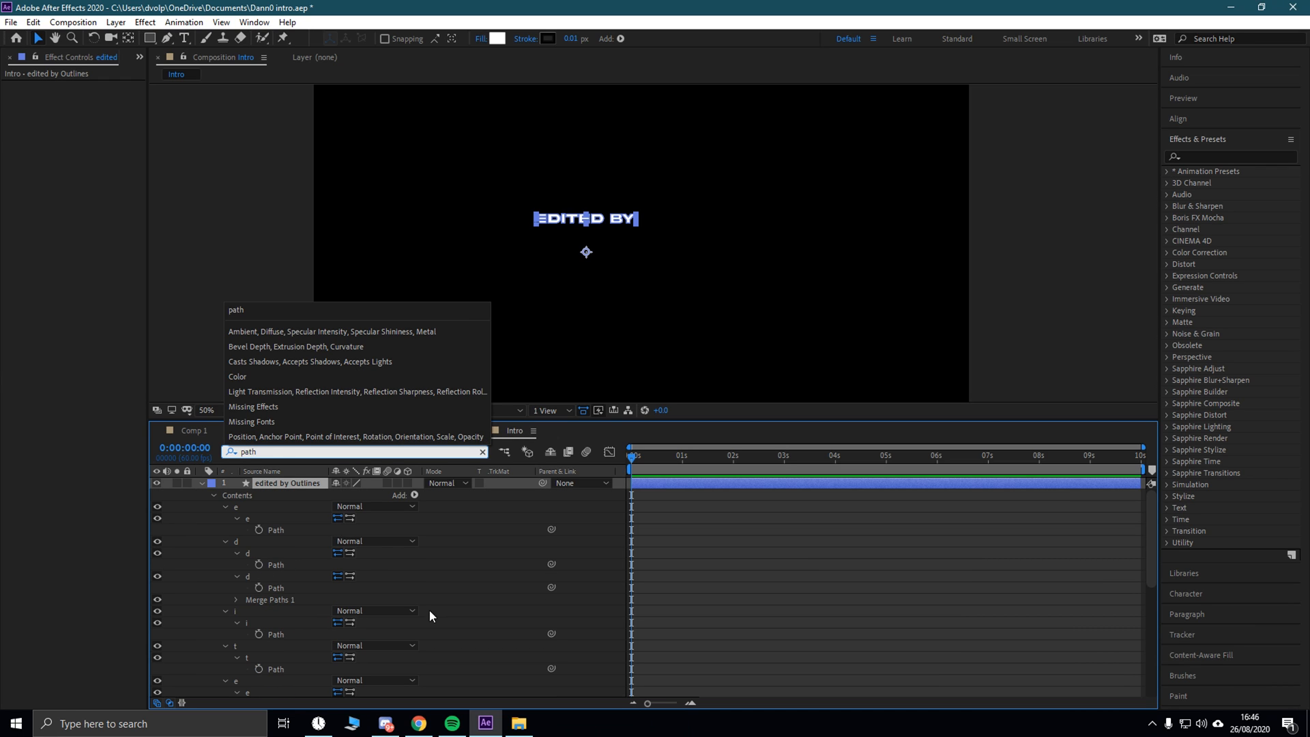
{"action": "left_click_drag", "start_coordinate": [259, 529], "coordinate": [262, 714]}
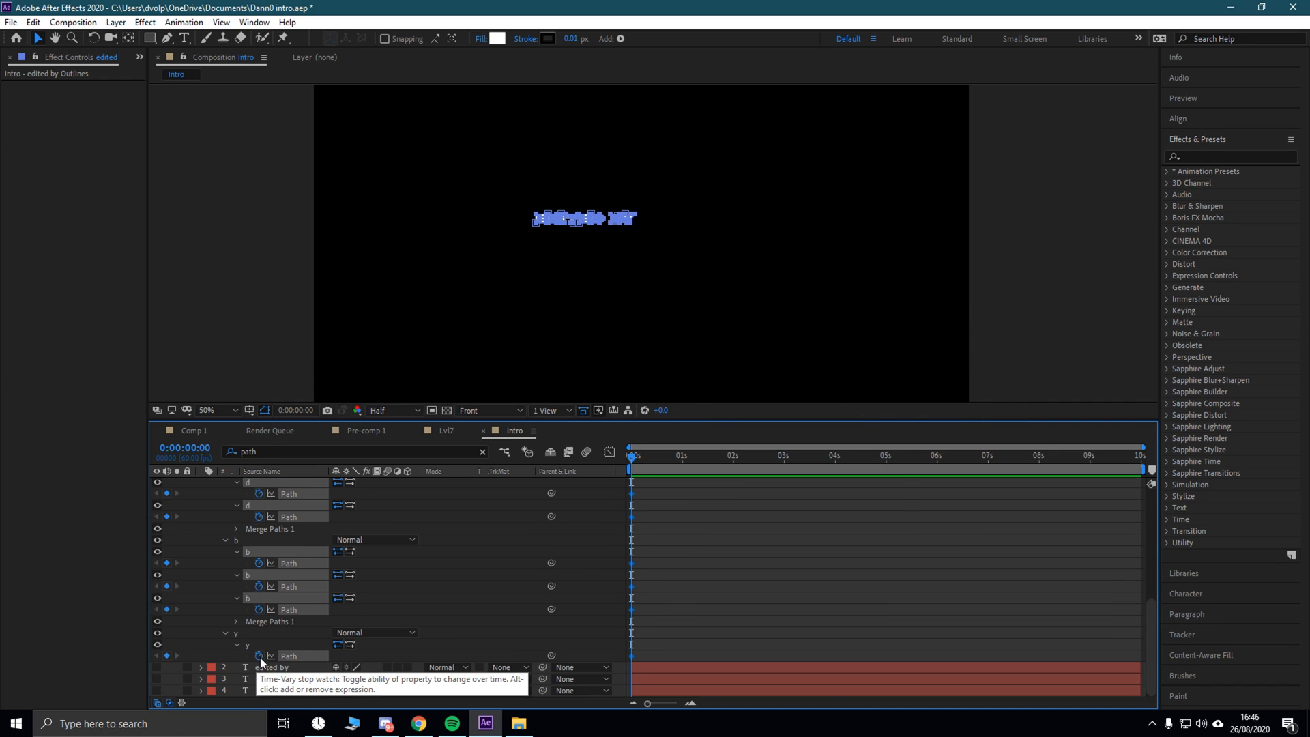
Step: Move all the letters' Path keyframes together to 0:00:01:13 and place the playhead on them
{"action": "left_click_drag", "start_coordinate": [631, 496], "coordinate": [716, 496]}
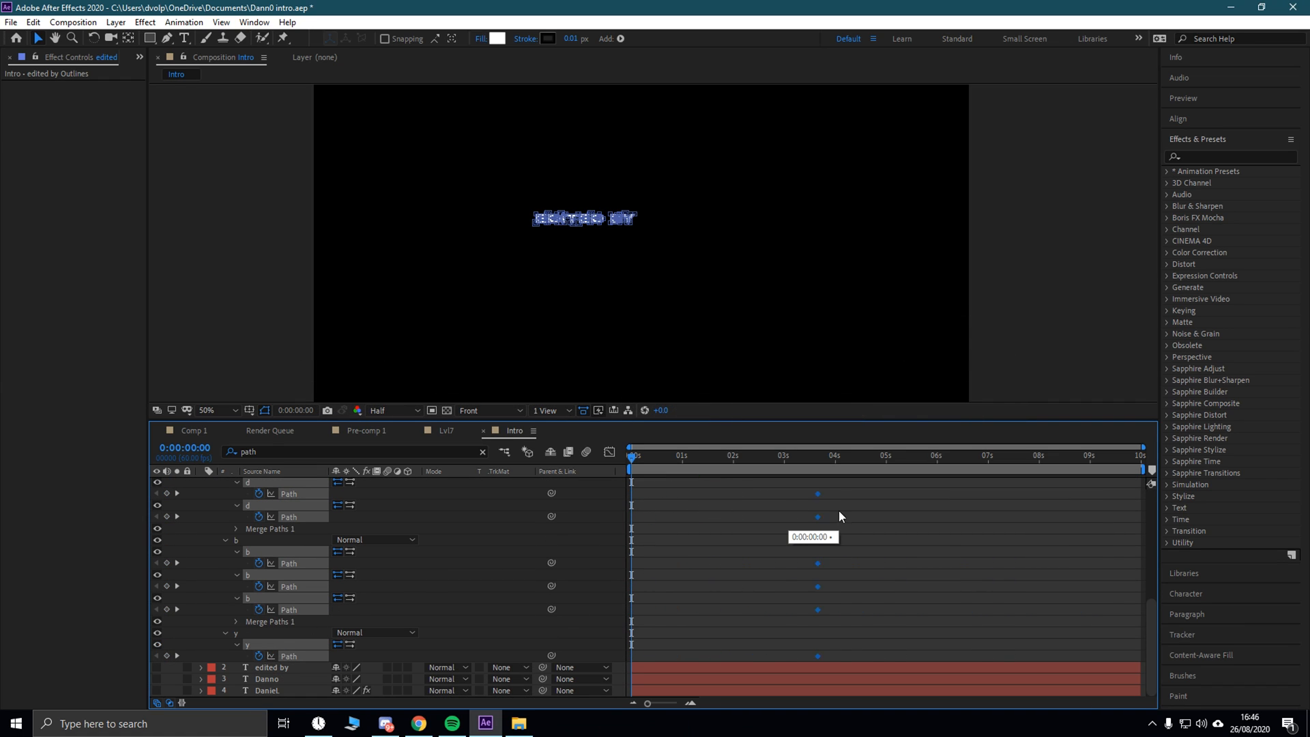
{"action": "mouse_move", "coordinate": [647, 703]}
{"action": "left_mouse_down"}
{"action": "mouse_move", "coordinate": [684, 709]}
{"action": "mouse_move", "coordinate": [668, 707]}
{"action": "left_mouse_up"}
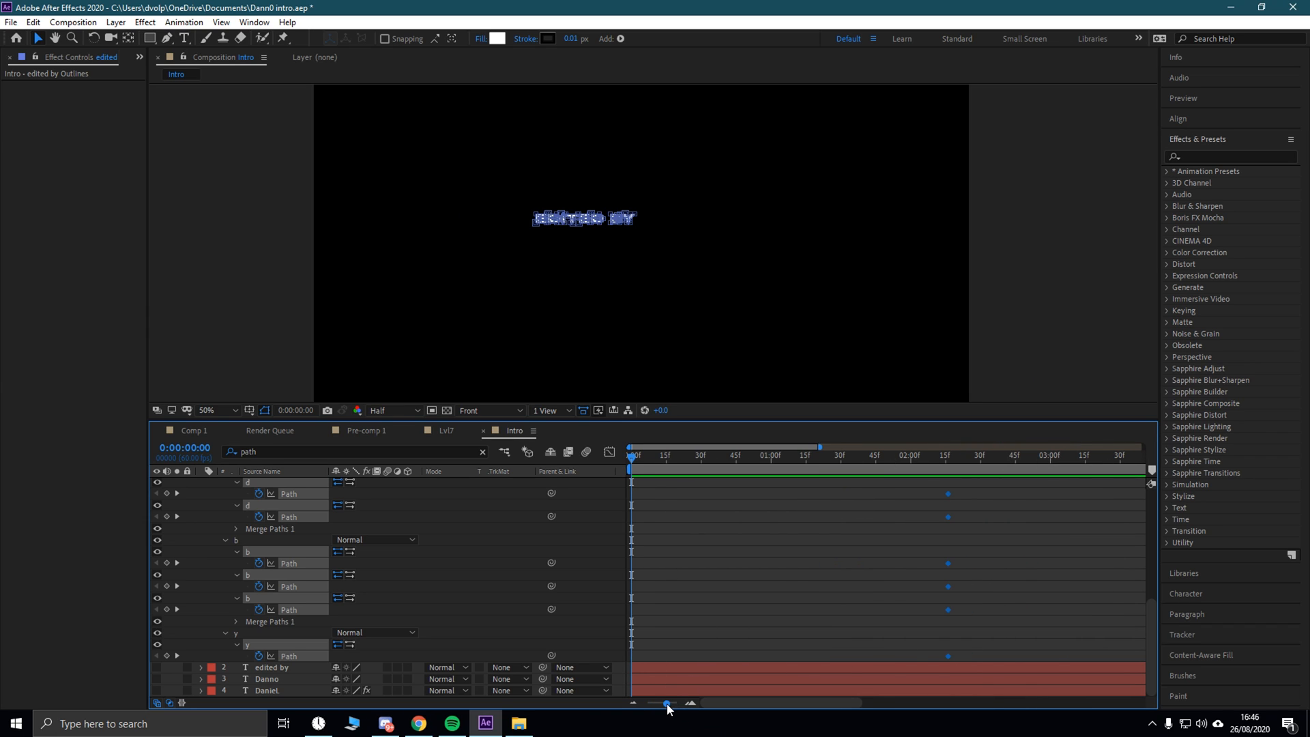
{"action": "left_click_drag", "start_coordinate": [945, 494], "coordinate": [435, 475]}
{"action": "key", "text": "space"}
{"action": "key", "text": "space"}
{"action": "left_click_drag", "start_coordinate": [723, 455], "coordinate": [801, 469]}
Step: Clear the "path" filter and show only the keyframed Path properties of the "edited by Outlines" layer
{"action": "left_click_drag", "start_coordinate": [399, 109], "coordinate": [709, 303]}
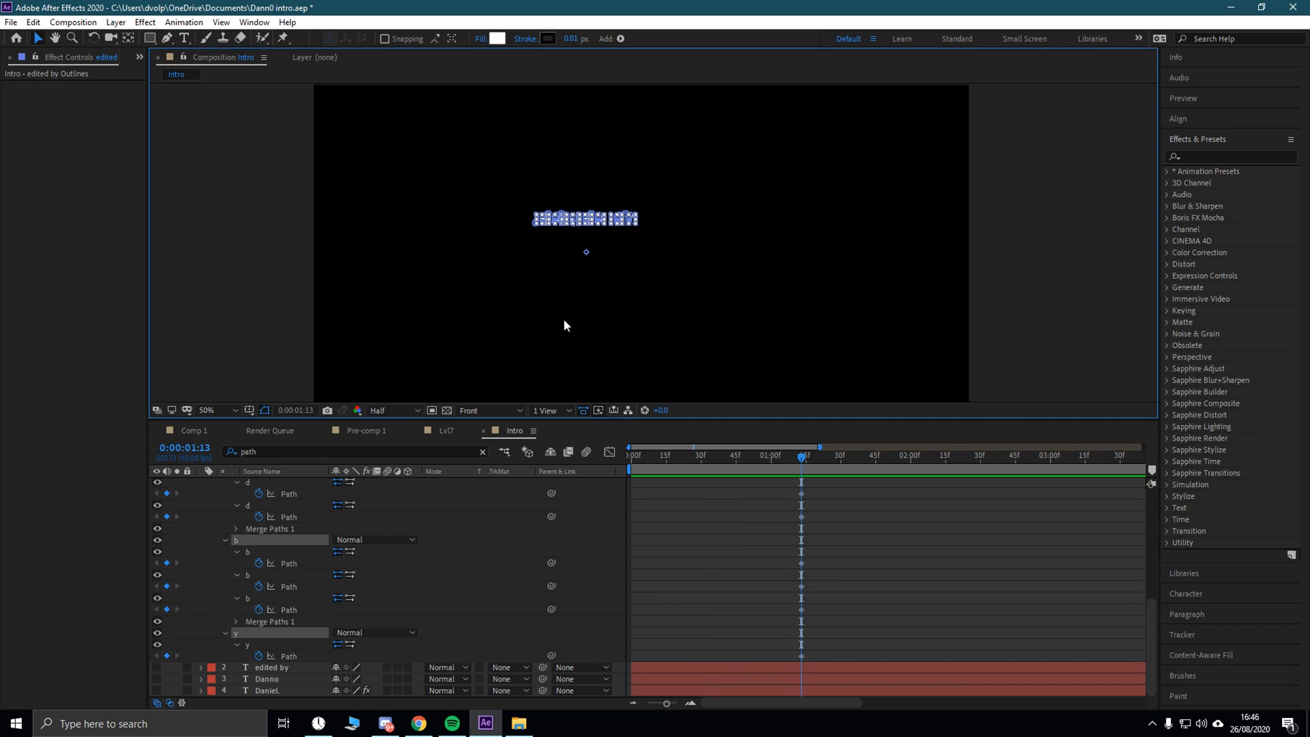
{"action": "left_click", "coordinate": [482, 452]}
{"action": "left_click", "coordinate": [692, 217]}
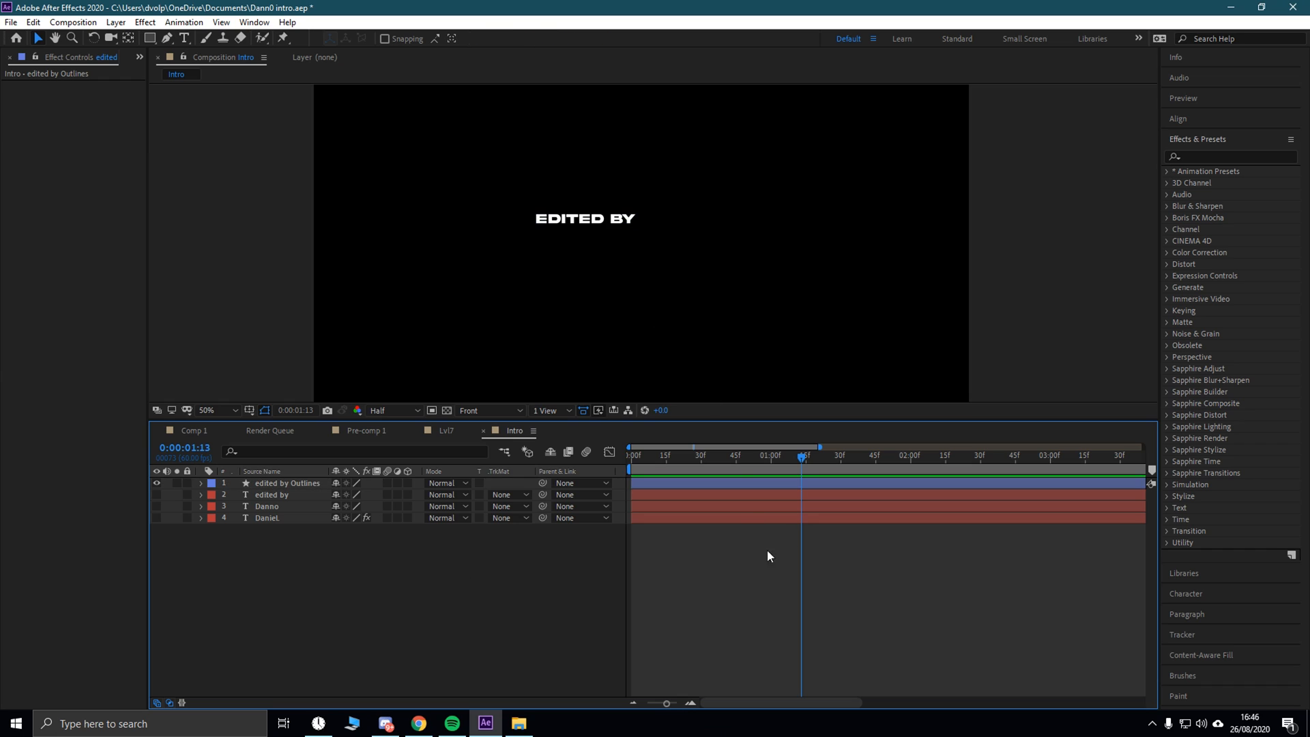
{"action": "left_click", "coordinate": [293, 484]}
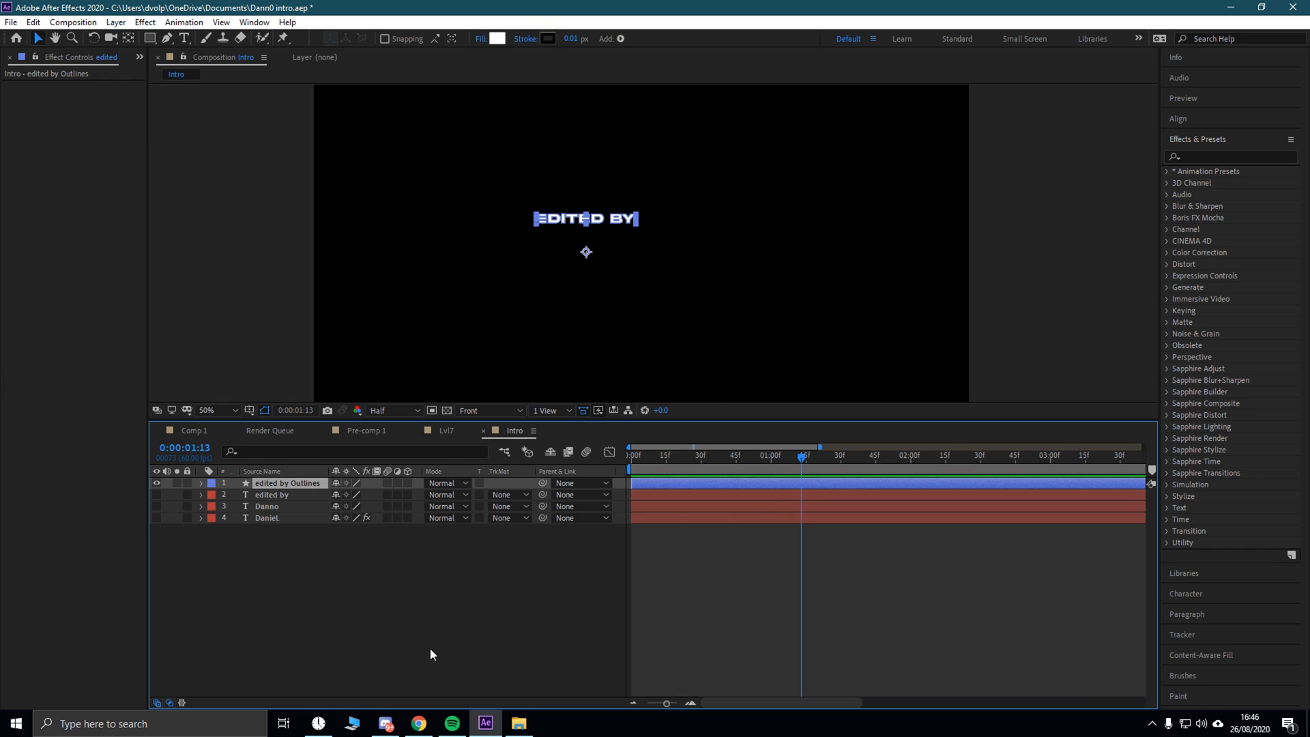
{"action": "key", "text": "u"}
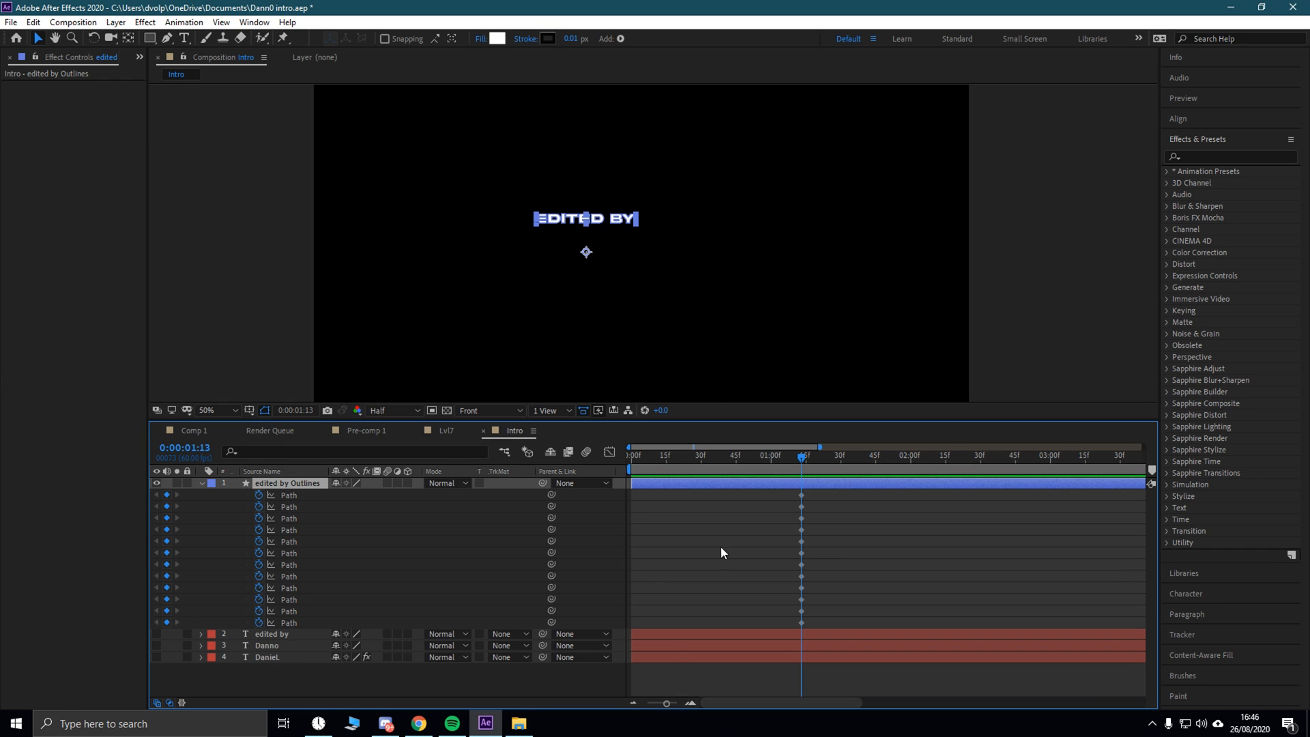
Step: Filter the timeline properties by "path" and return the playhead to 0:00:00:00
{"action": "left_click", "coordinate": [278, 448]}
{"action": "type", "text": "path"}
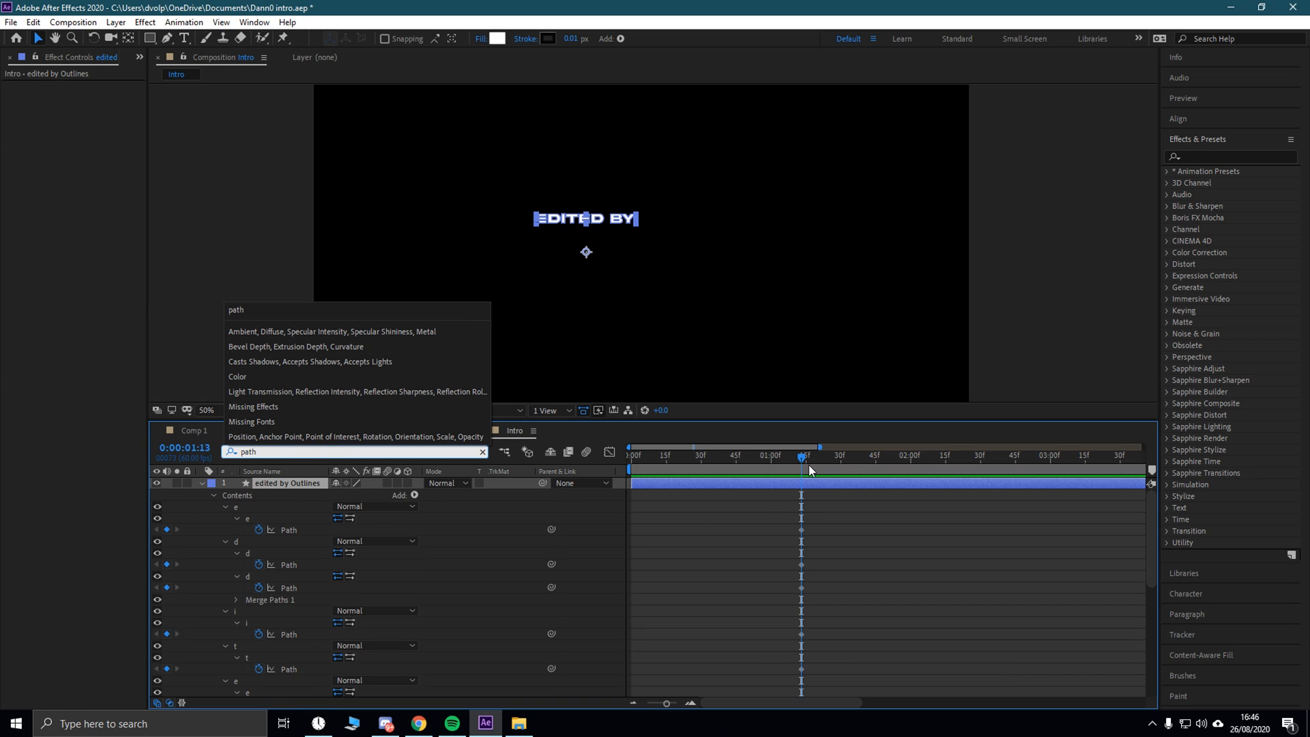
{"action": "left_click", "coordinate": [803, 489]}
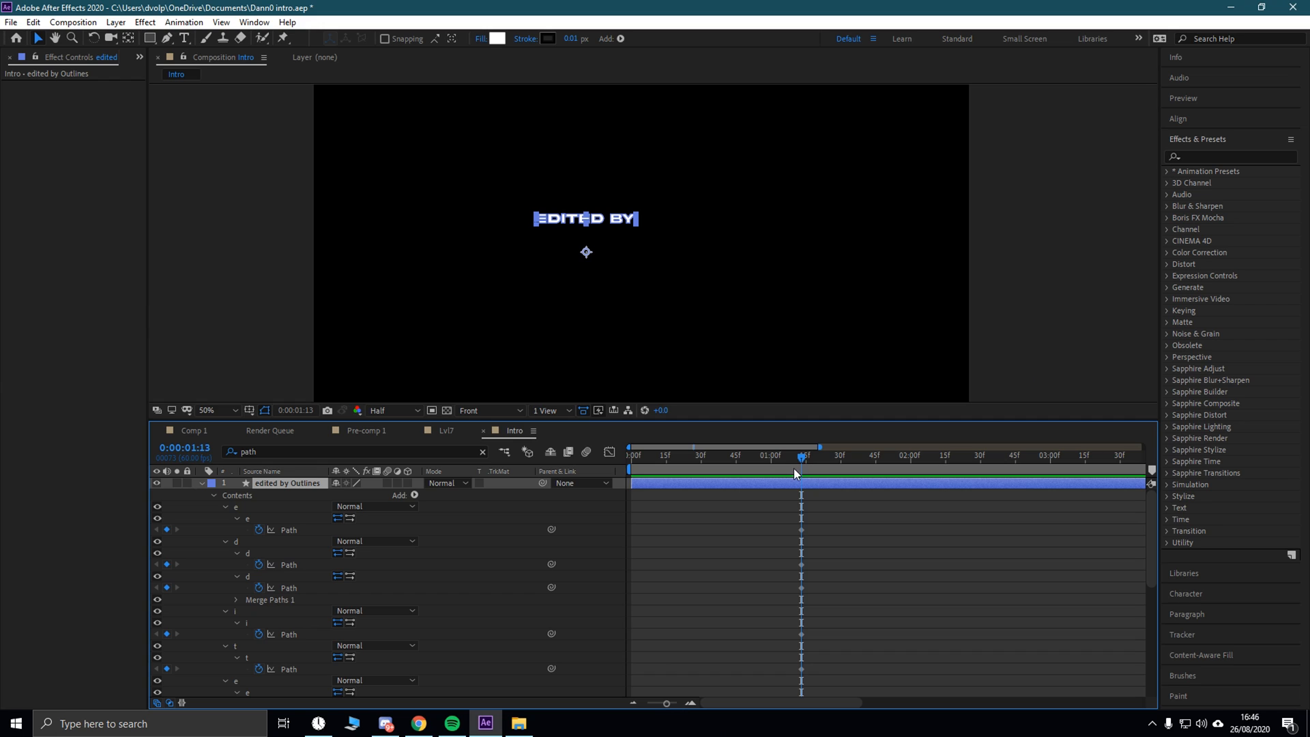
{"action": "left_click_drag", "start_coordinate": [797, 464], "coordinate": [590, 443]}
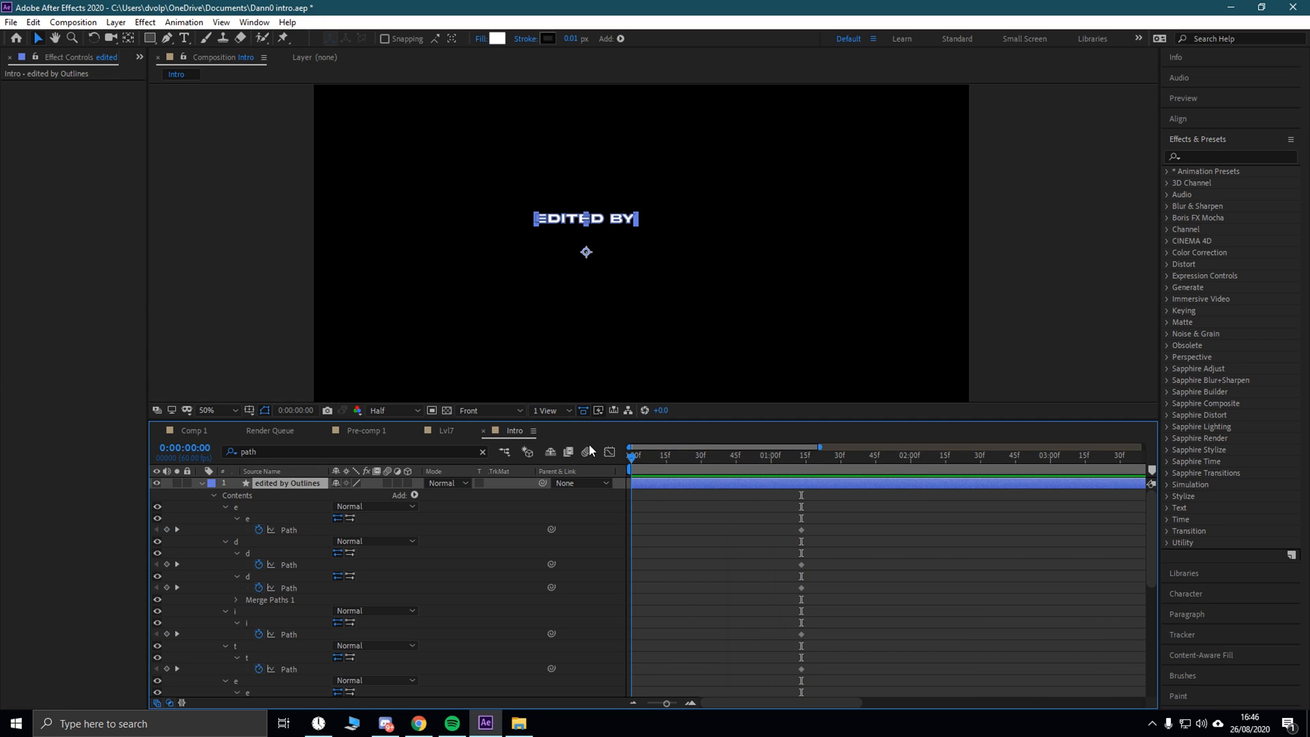
Step: At 0:00:00:00, stretch the first E of "EDITED" into long bars by pulling its left-side path points far to the left
{"action": "key", "text": "period"}
{"action": "left_click", "coordinate": [55, 39]}
{"action": "left_click_drag", "start_coordinate": [281, 168], "coordinate": [507, 302]}
{"action": "scroll", "coordinate": [532, 287], "scroll_direction": "up", "scroll_amount": 1}
{"action": "left_click_drag", "start_coordinate": [568, 266], "coordinate": [492, 69]}
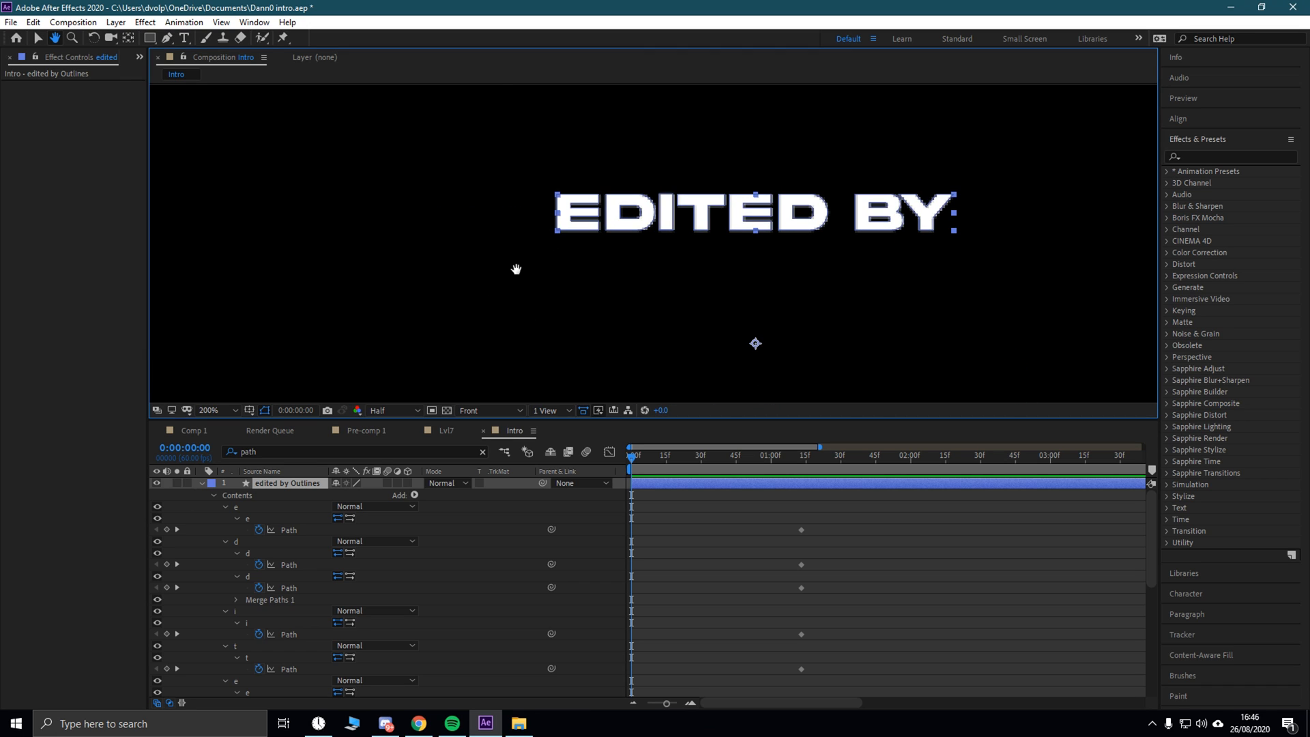
{"action": "key", "text": "g"}
{"action": "key", "text": "period"}
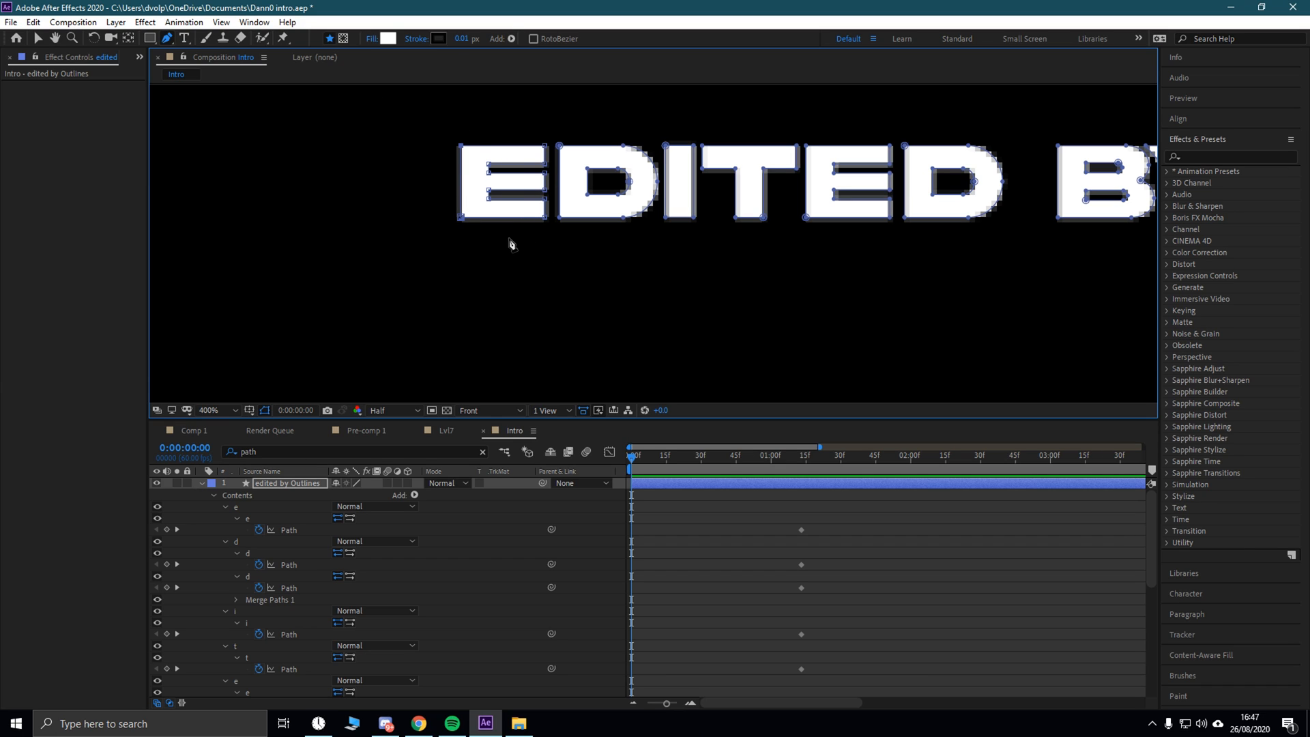
{"action": "scroll", "coordinate": [559, 235], "scroll_direction": "down", "scroll_amount": 1}
{"action": "scroll", "coordinate": [497, 236], "scroll_direction": "up", "scroll_amount": 1}
{"action": "left_click", "coordinate": [56, 39]}
{"action": "left_click_drag", "start_coordinate": [451, 197], "coordinate": [410, 247]}
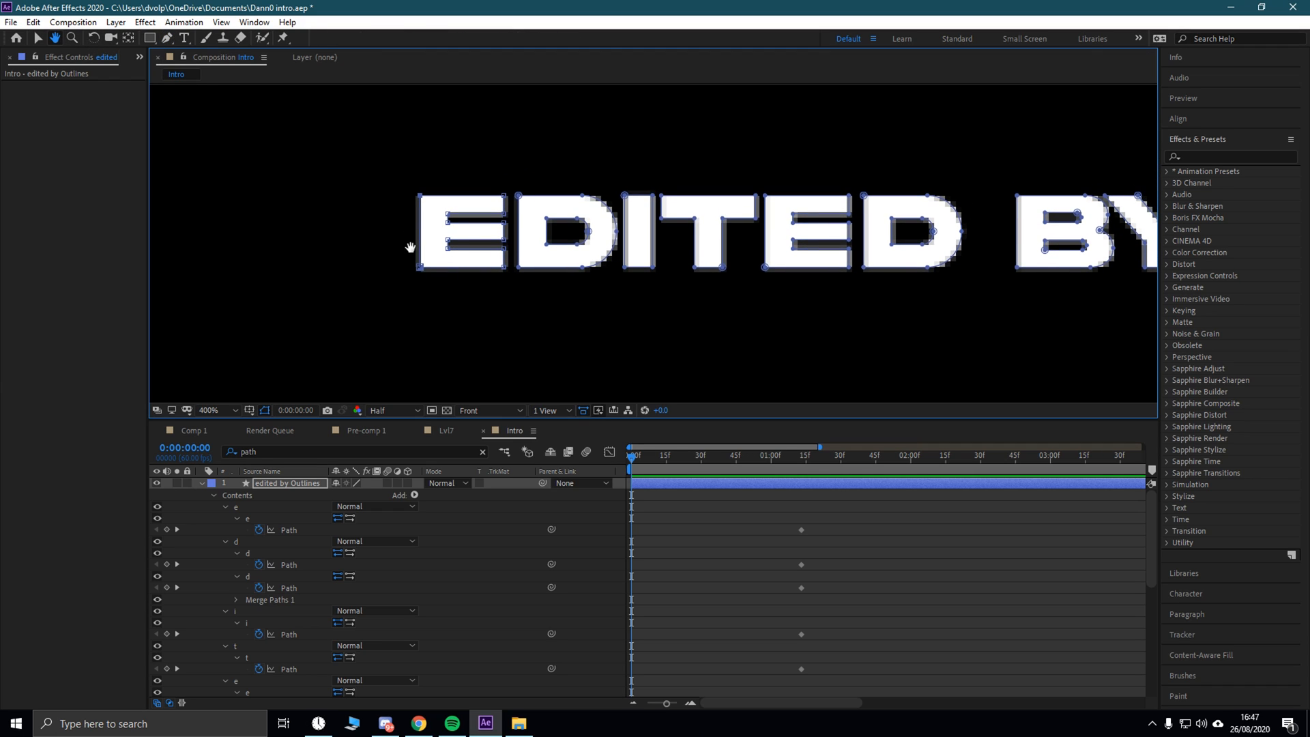
{"action": "left_click", "coordinate": [39, 37]}
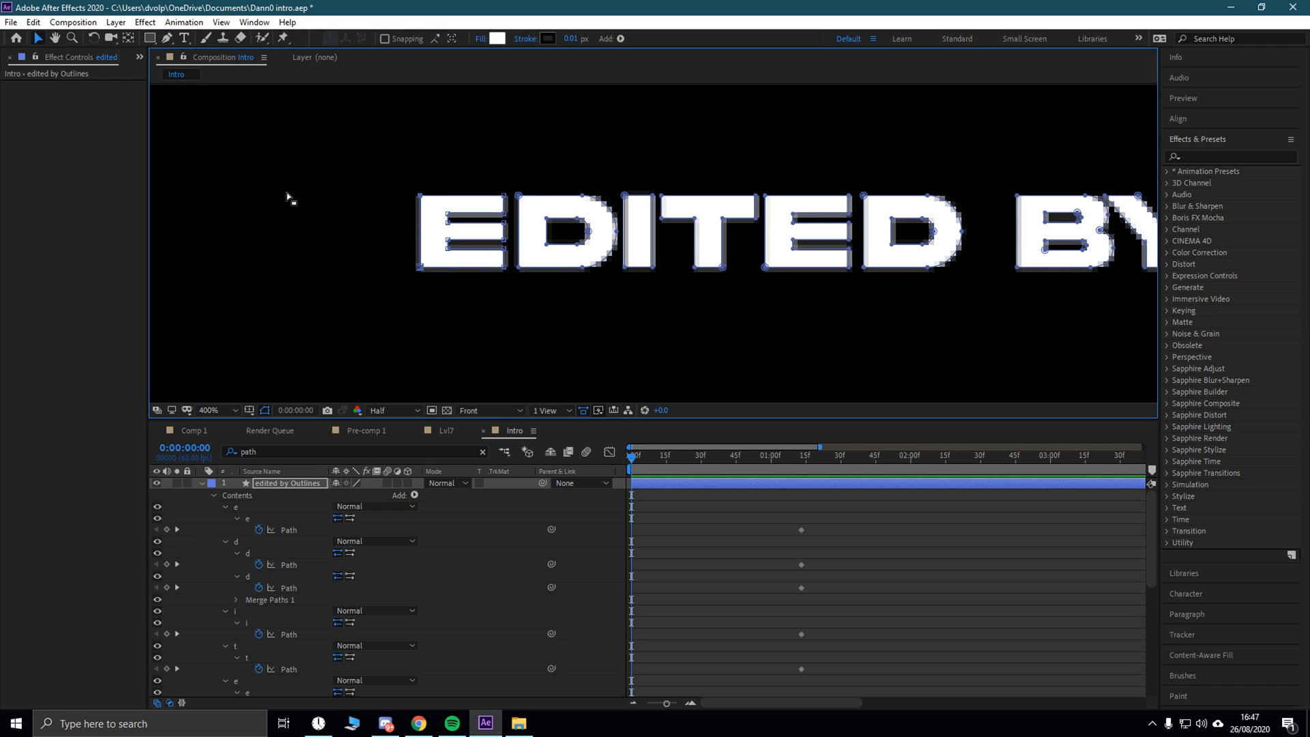
{"action": "left_click_drag", "start_coordinate": [375, 182], "coordinate": [457, 280]}
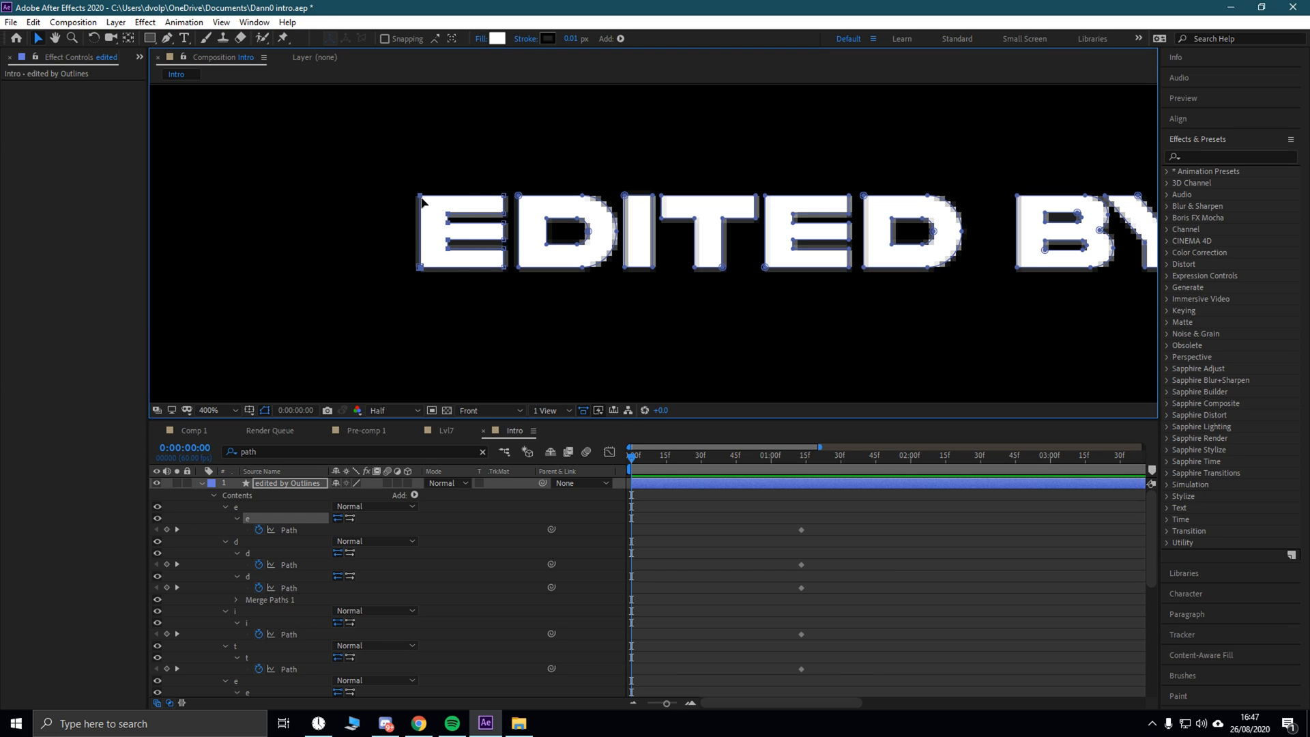
{"action": "left_click_drag", "start_coordinate": [423, 202], "coordinate": [240, 207]}
{"action": "scroll", "coordinate": [315, 117], "scroll_direction": "down", "scroll_amount": 3}
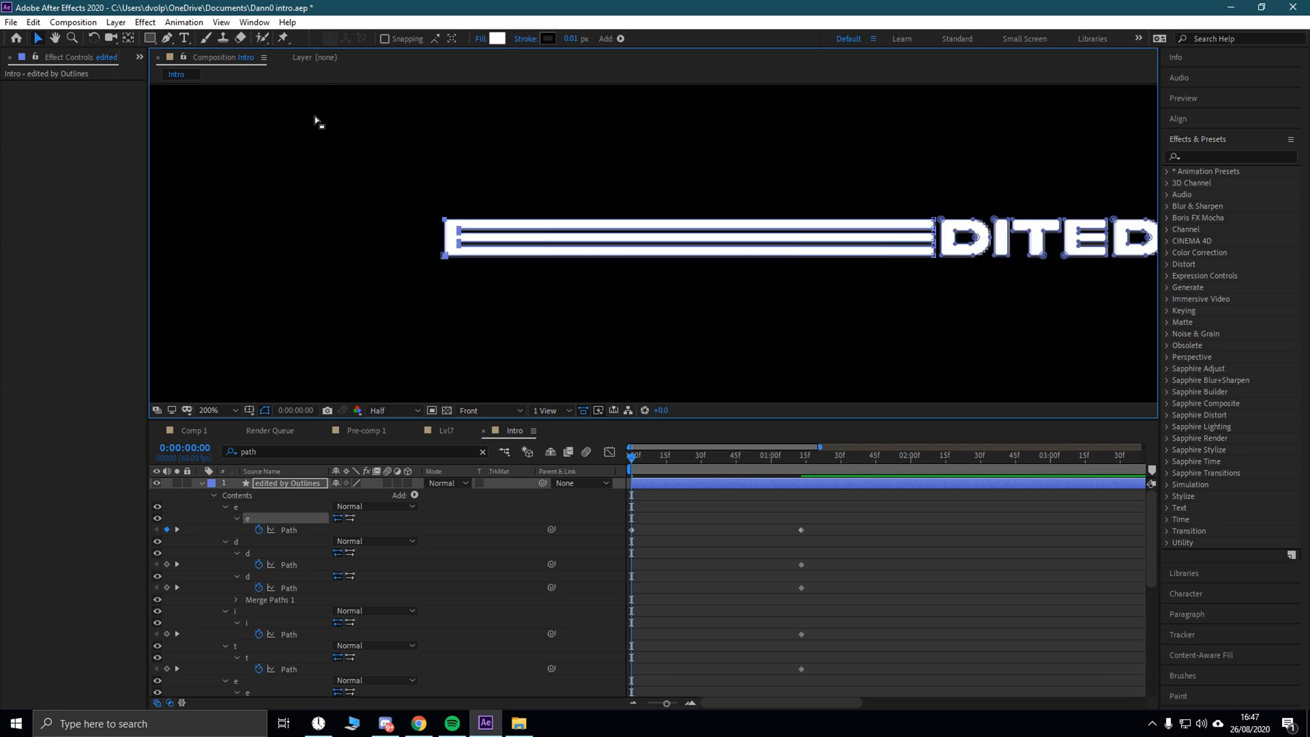
{"action": "scroll", "coordinate": [470, 203], "scroll_direction": "up", "scroll_amount": 2}
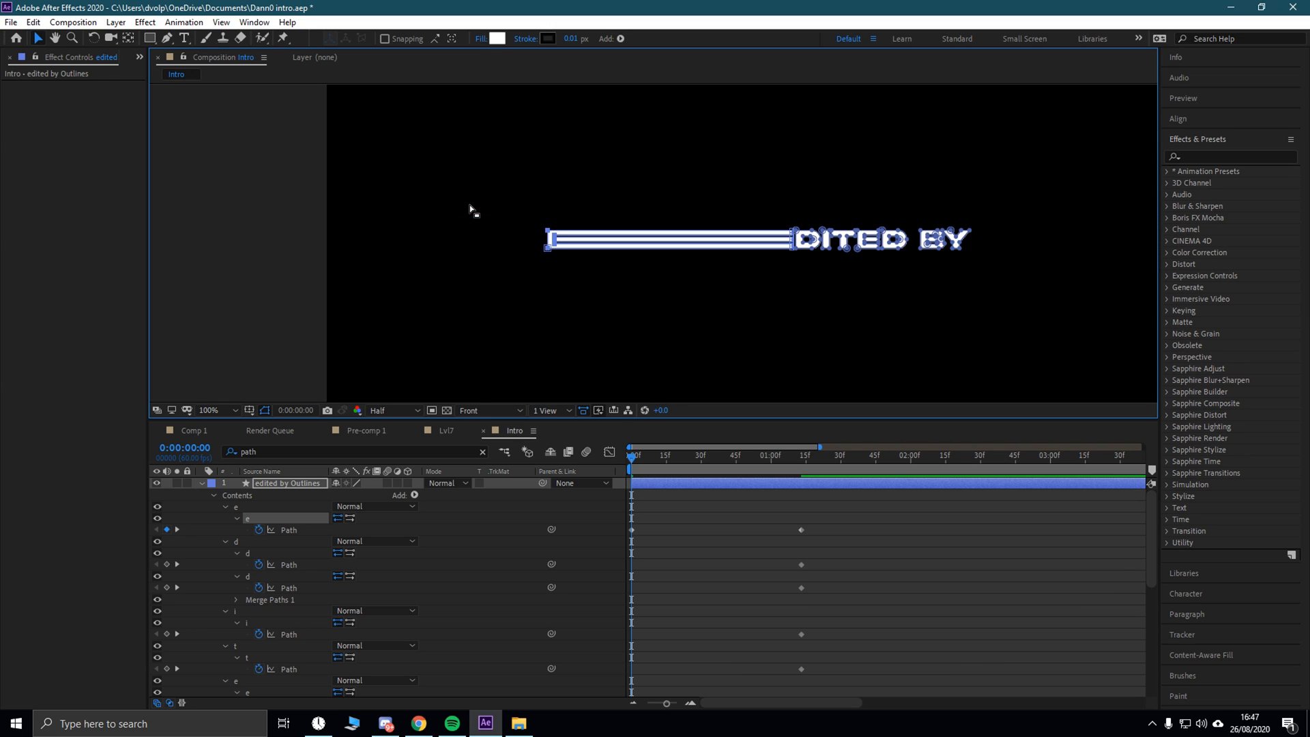
Step: Select all path points of the stretched first E and move the whole letter left, out of the composition frame
{"action": "left_click_drag", "start_coordinate": [513, 214], "coordinate": [701, 264]}
{"action": "left_click", "coordinate": [60, 40]}
{"action": "left_click_drag", "start_coordinate": [560, 286], "coordinate": [506, 305]}
{"action": "scroll", "coordinate": [503, 285], "scroll_direction": "up", "scroll_amount": 1}
{"action": "key", "text": "v"}
{"action": "left_click_drag", "start_coordinate": [233, 160], "coordinate": [722, 314]}
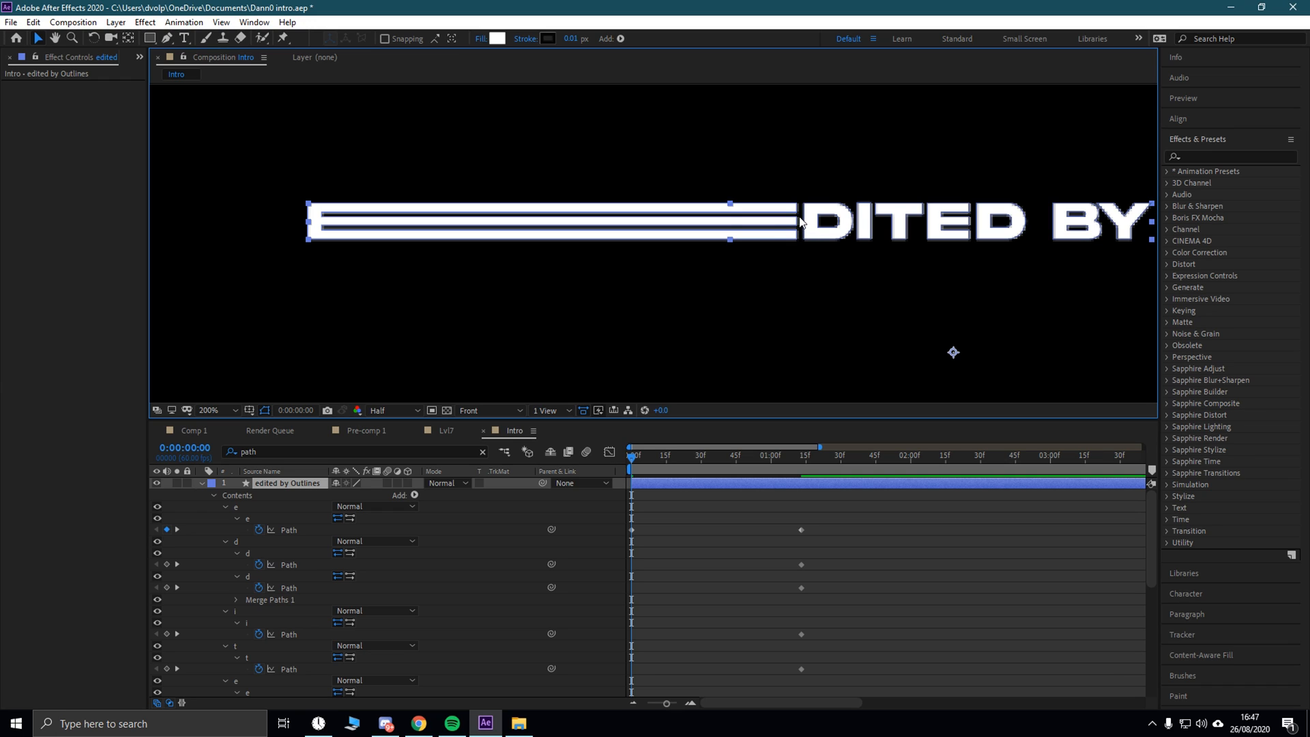
{"action": "left_click", "coordinate": [166, 38]}
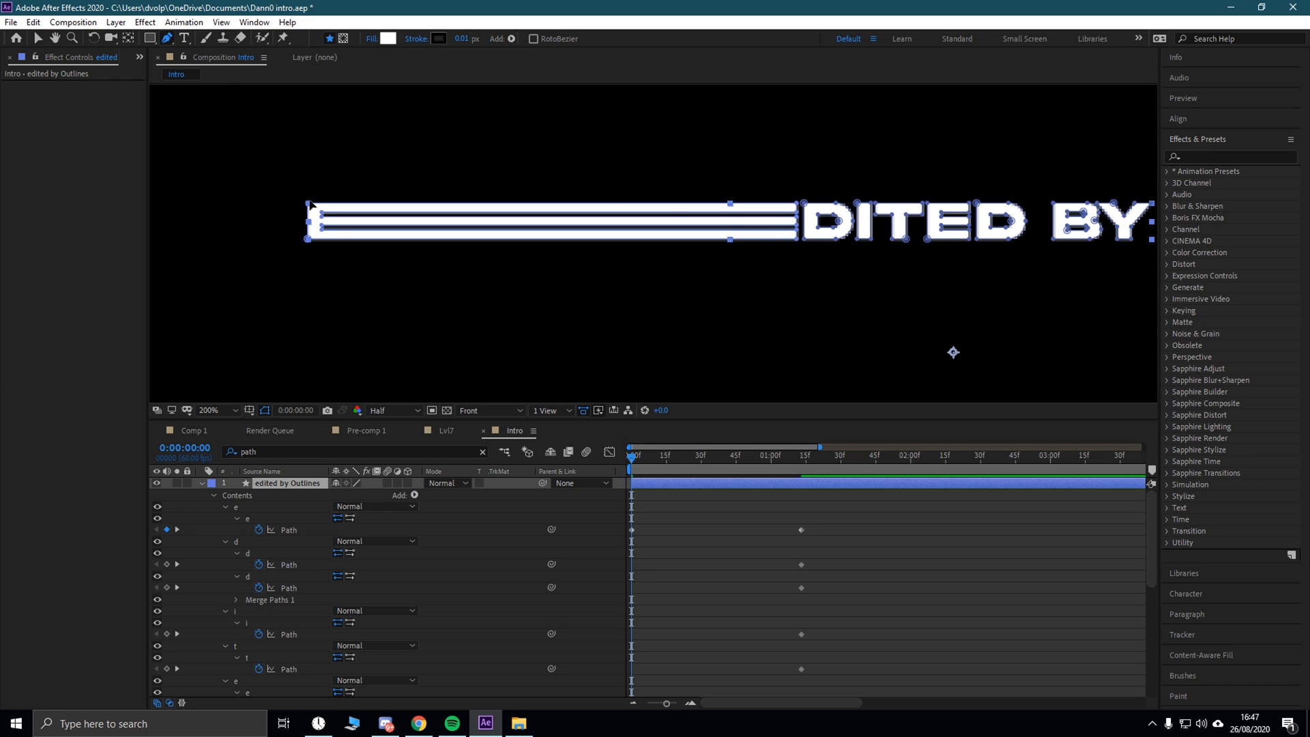
{"action": "left_click", "coordinate": [319, 233]}
{"action": "left_click", "coordinate": [39, 38]}
{"action": "left_click_drag", "start_coordinate": [263, 181], "coordinate": [798, 290]}
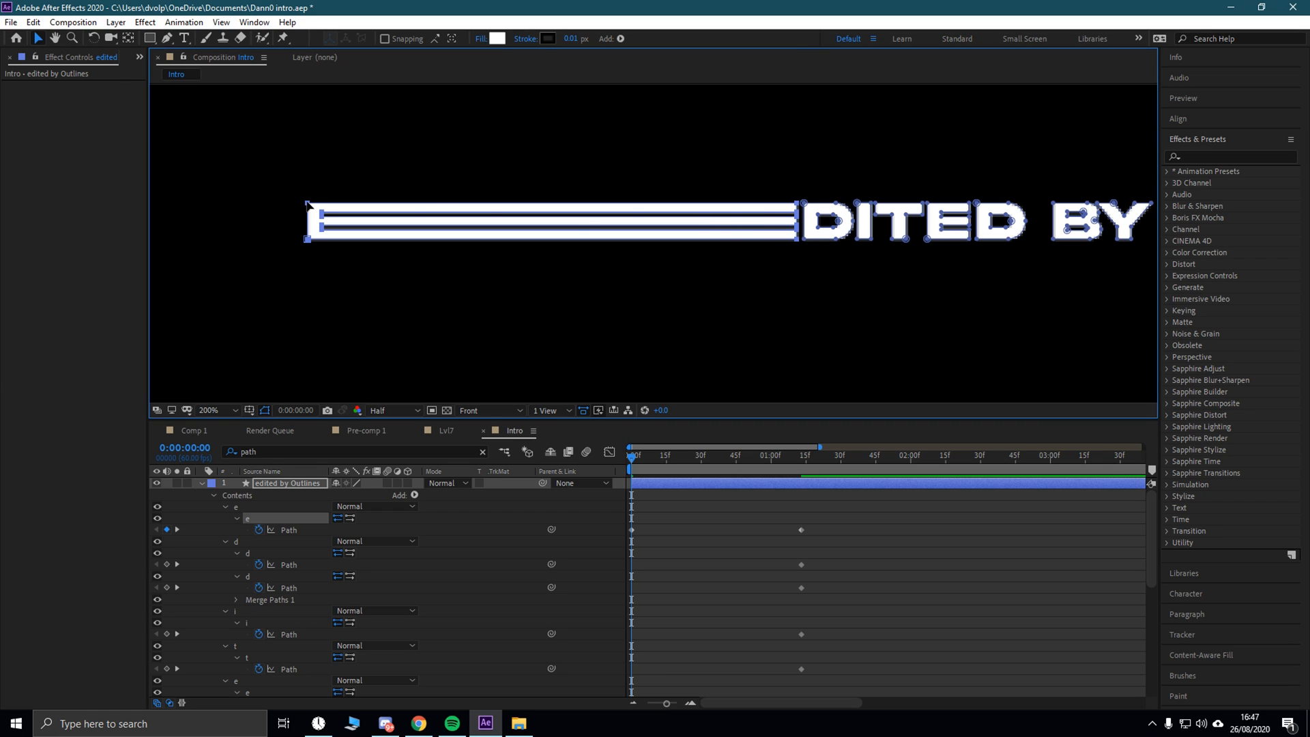
{"action": "left_click_drag", "start_coordinate": [309, 205], "coordinate": [2, 152]}
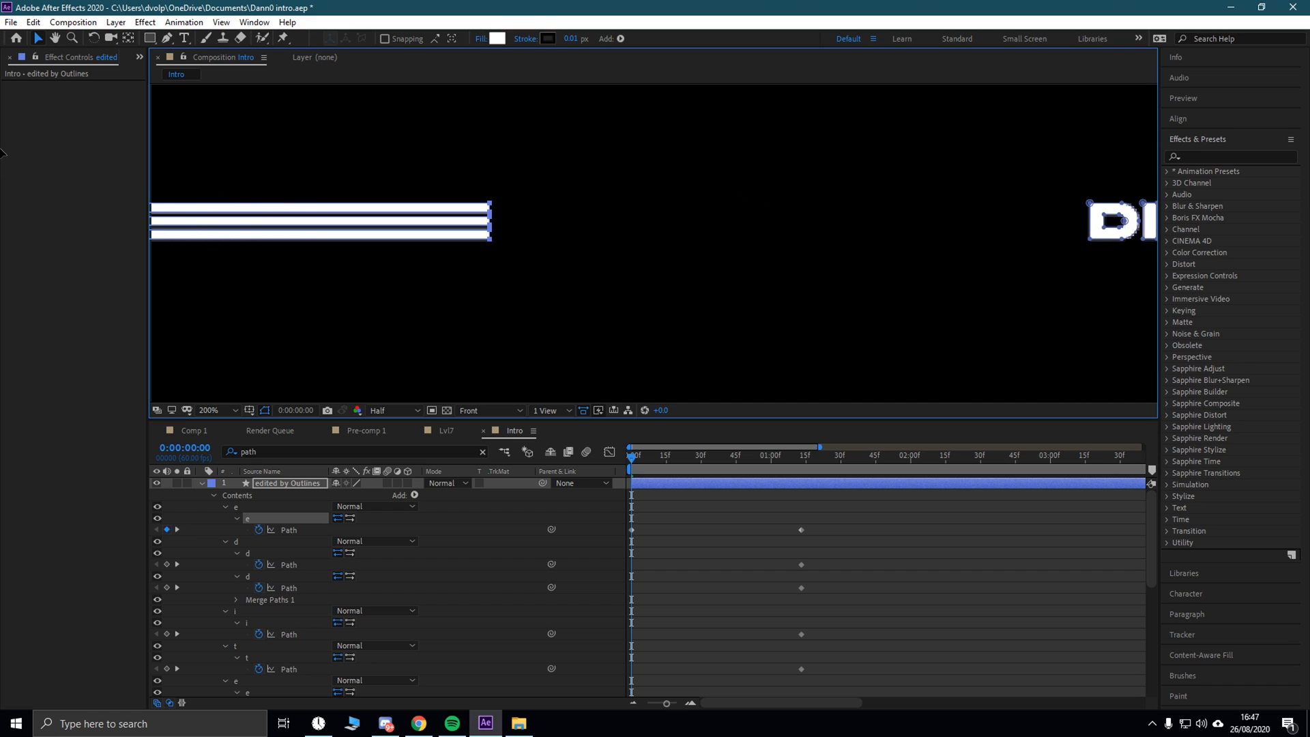
{"action": "key", "text": "comma"}
{"action": "left_click_drag", "start_coordinate": [572, 231], "coordinate": [369, 231]}
Step: Preview the first E's path animation from the start of the composition
{"action": "key", "text": "space"}
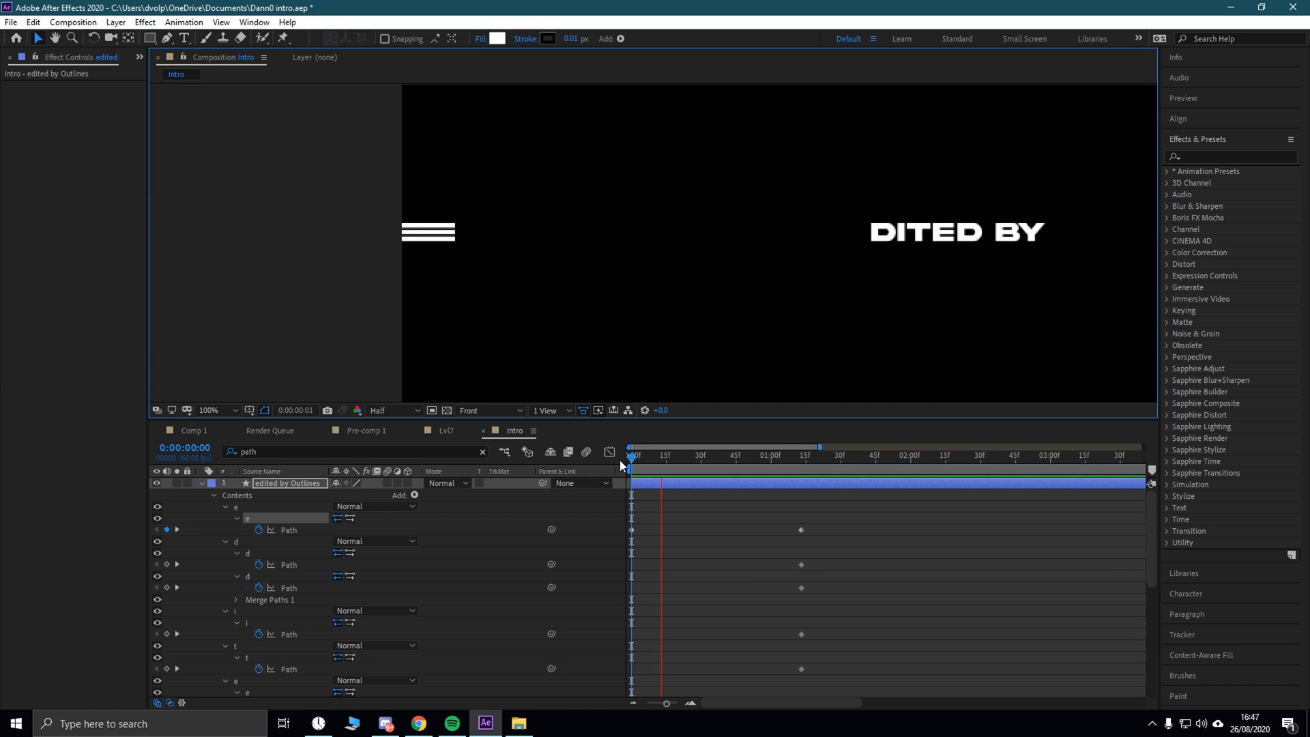
{"action": "key", "text": "space"}
{"action": "key", "text": "space"}
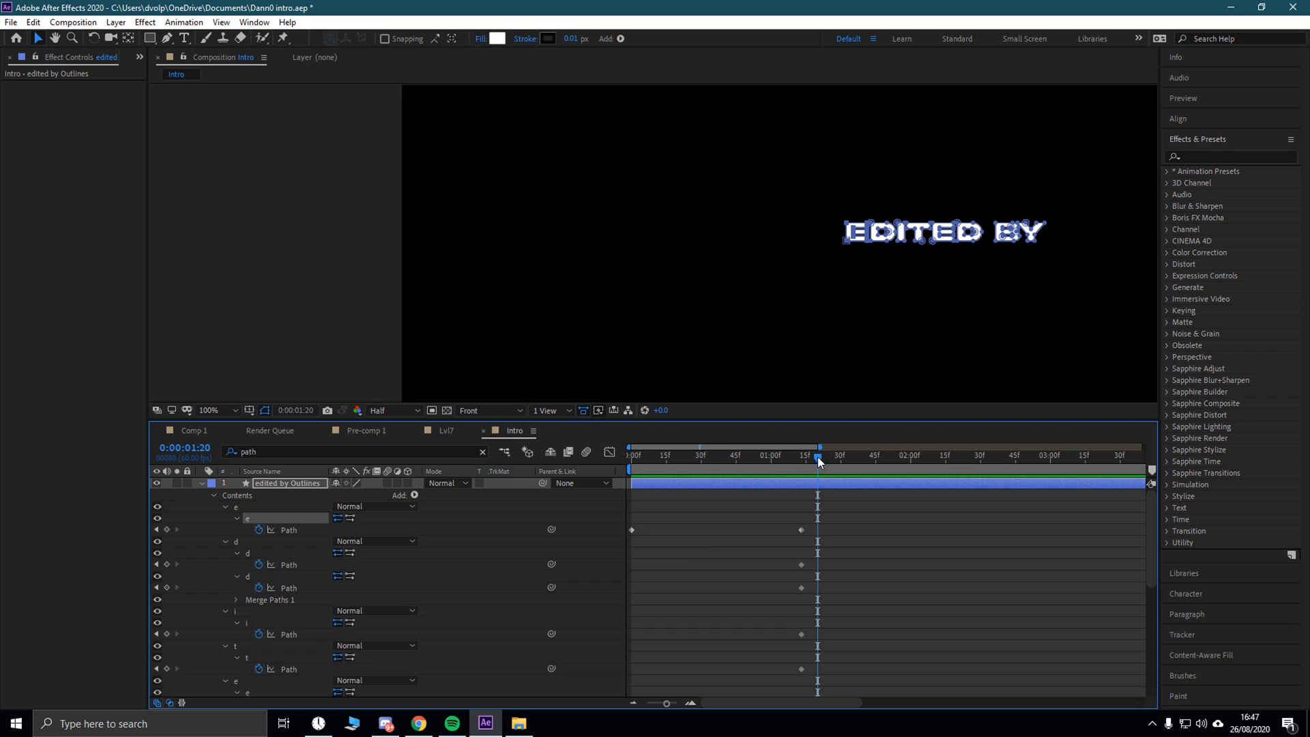
{"action": "key", "text": "space"}
{"action": "key", "text": "space"}
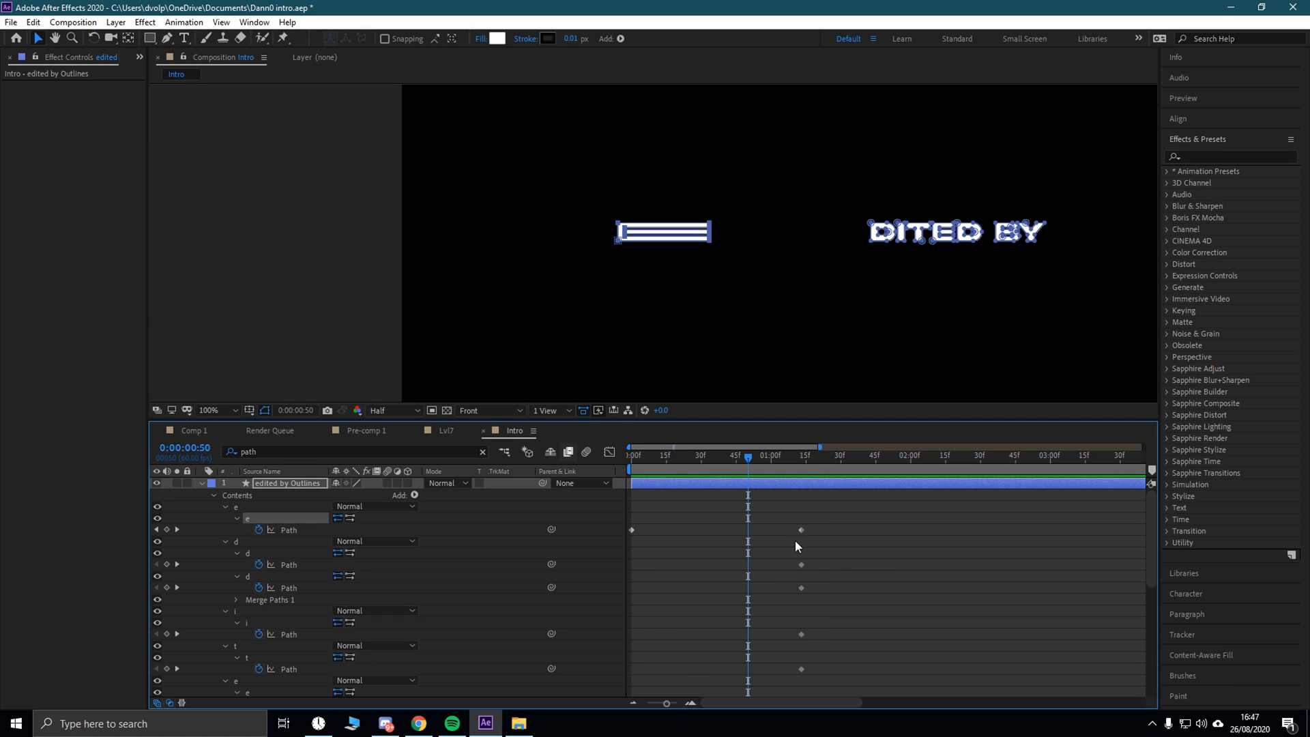
Step: At 0:00:00:00, stretch the first D by pulling the left-side points of its outer and inner paths far to the left
{"action": "left_click", "coordinate": [58, 41]}
{"action": "left_click_drag", "start_coordinate": [790, 324], "coordinate": [476, 356]}
{"action": "scroll", "coordinate": [625, 312], "scroll_direction": "up", "scroll_amount": 1}
{"action": "scroll", "coordinate": [576, 346], "scroll_direction": "up", "scroll_amount": 1}
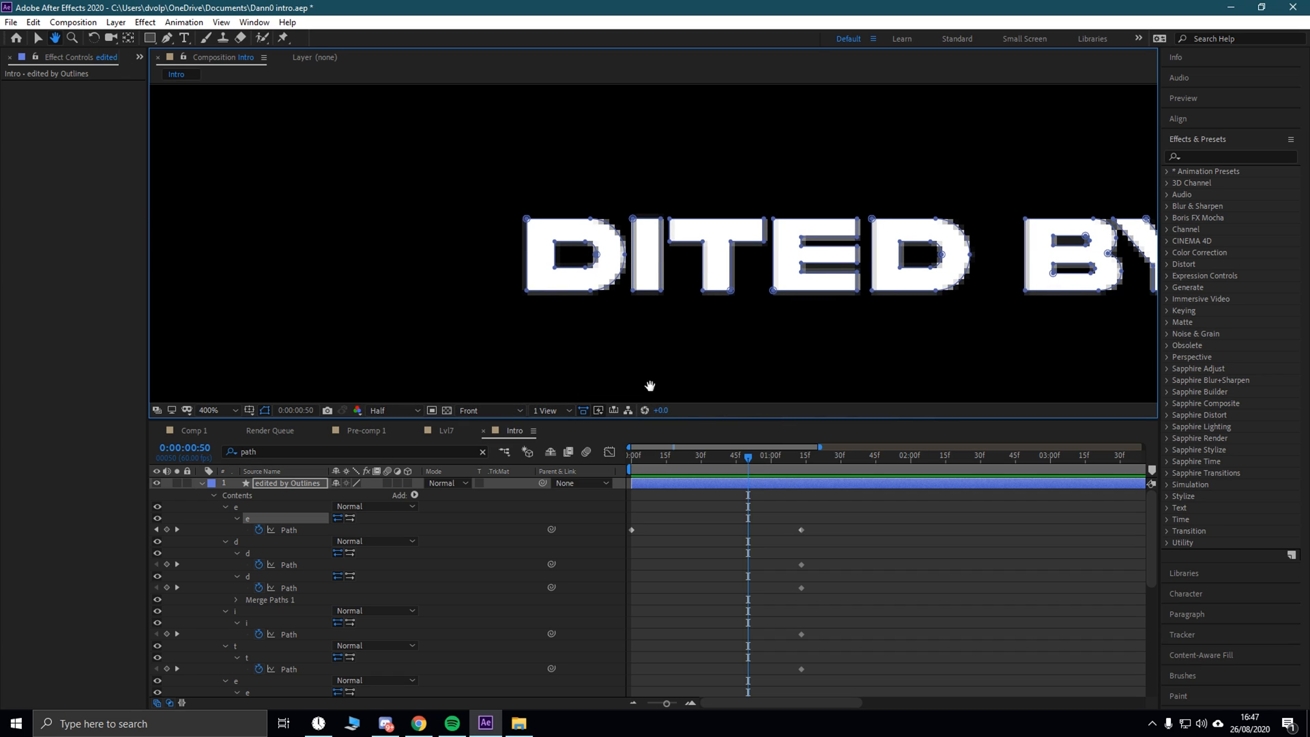
{"action": "key", "text": "Home"}
{"action": "key", "text": "v"}
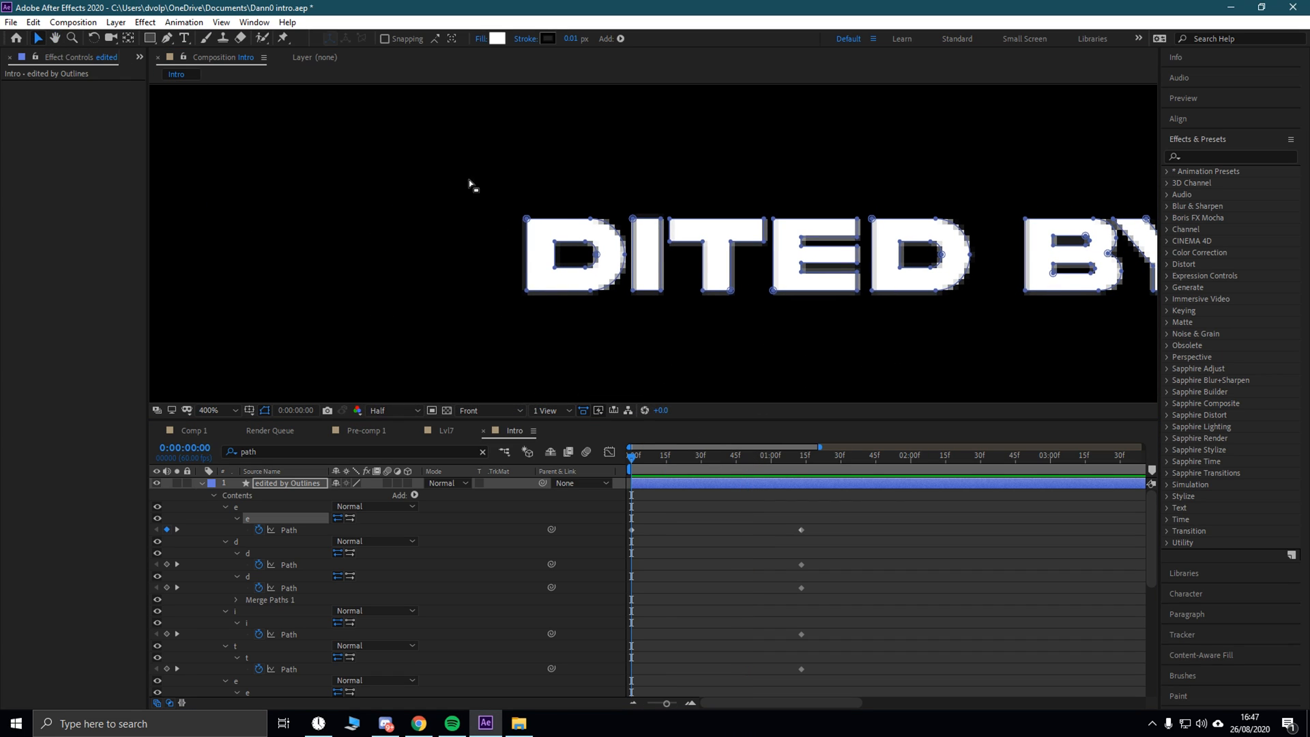
{"action": "left_click_drag", "start_coordinate": [471, 184], "coordinate": [566, 307]}
{"action": "left_click_drag", "start_coordinate": [527, 219], "coordinate": [102, 196]}
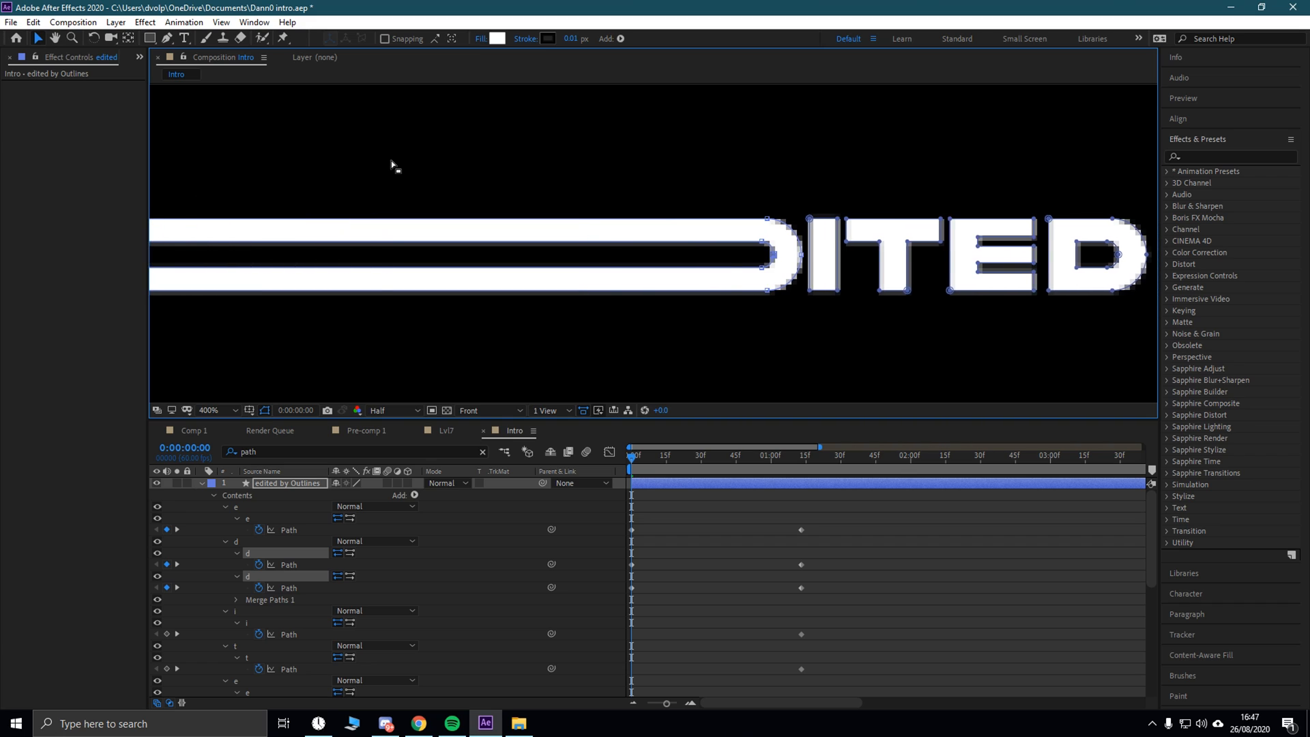
Step: Select both paths of the stretched first D and move the whole letter left, outside the composition frame
{"action": "scroll", "coordinate": [405, 183], "scroll_direction": "down", "scroll_amount": 2}
{"action": "left_click_drag", "start_coordinate": [516, 237], "coordinate": [382, 237]}
{"action": "scroll", "coordinate": [682, 264], "scroll_direction": "up", "scroll_amount": 1}
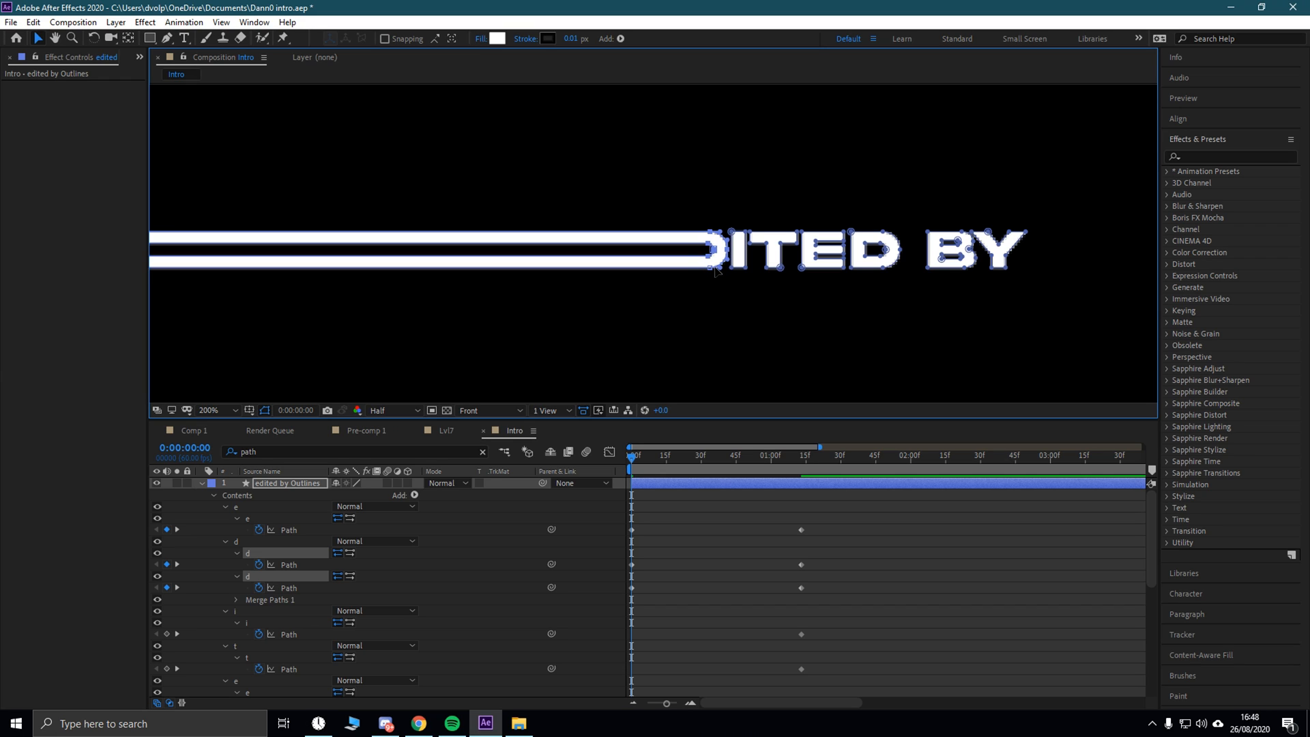
{"action": "scroll", "coordinate": [651, 246], "scroll_direction": "down", "scroll_amount": 1}
{"action": "left_click_drag", "start_coordinate": [384, 244], "coordinate": [11, 232]}
{"action": "key", "text": "comma"}
{"action": "left_click_drag", "start_coordinate": [481, 249], "coordinate": [411, 247]}
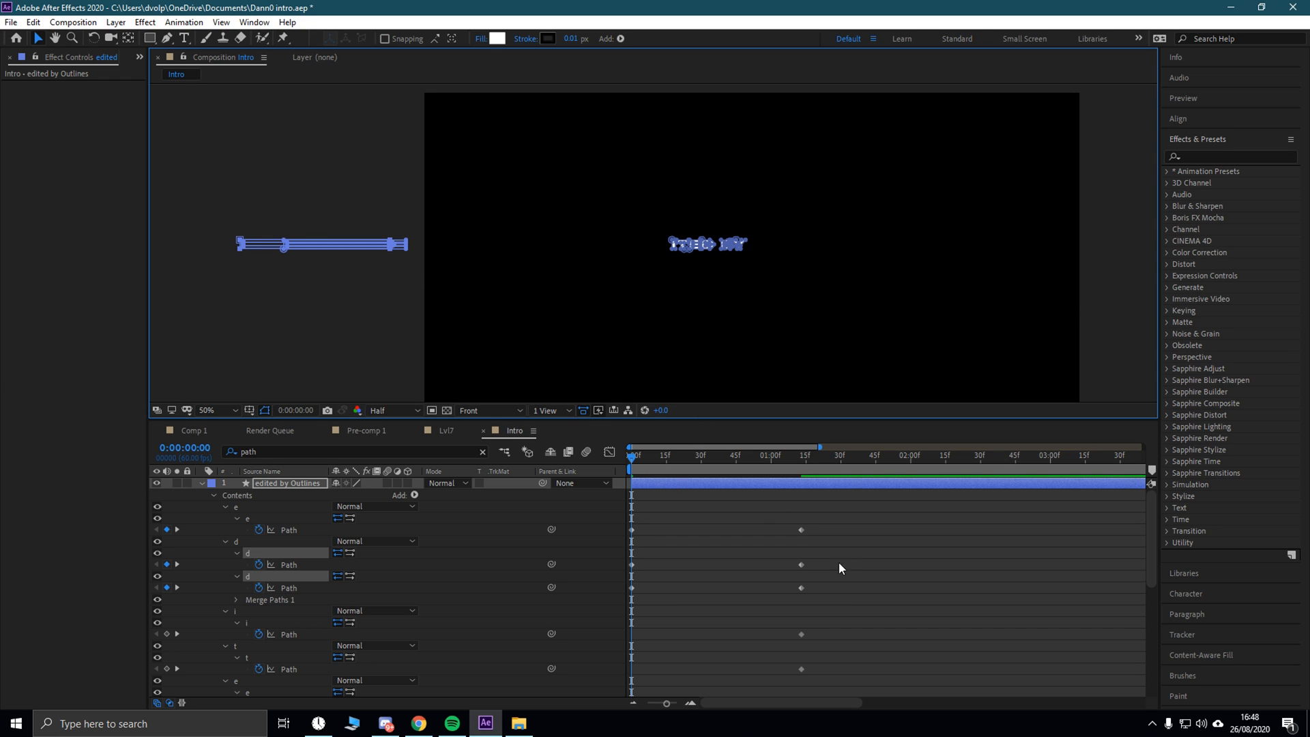
Step: Stretch the letter I into a long bar at 0:00:00:00 by pulling its left-side path points to the left
{"action": "left_click", "coordinate": [55, 40]}
{"action": "left_click_drag", "start_coordinate": [677, 246], "coordinate": [570, 290]}
{"action": "scroll", "coordinate": [570, 290], "scroll_direction": "up", "scroll_amount": 2}
{"action": "left_click_drag", "start_coordinate": [640, 381], "coordinate": [788, 367]}
{"action": "left_click", "coordinate": [38, 40]}
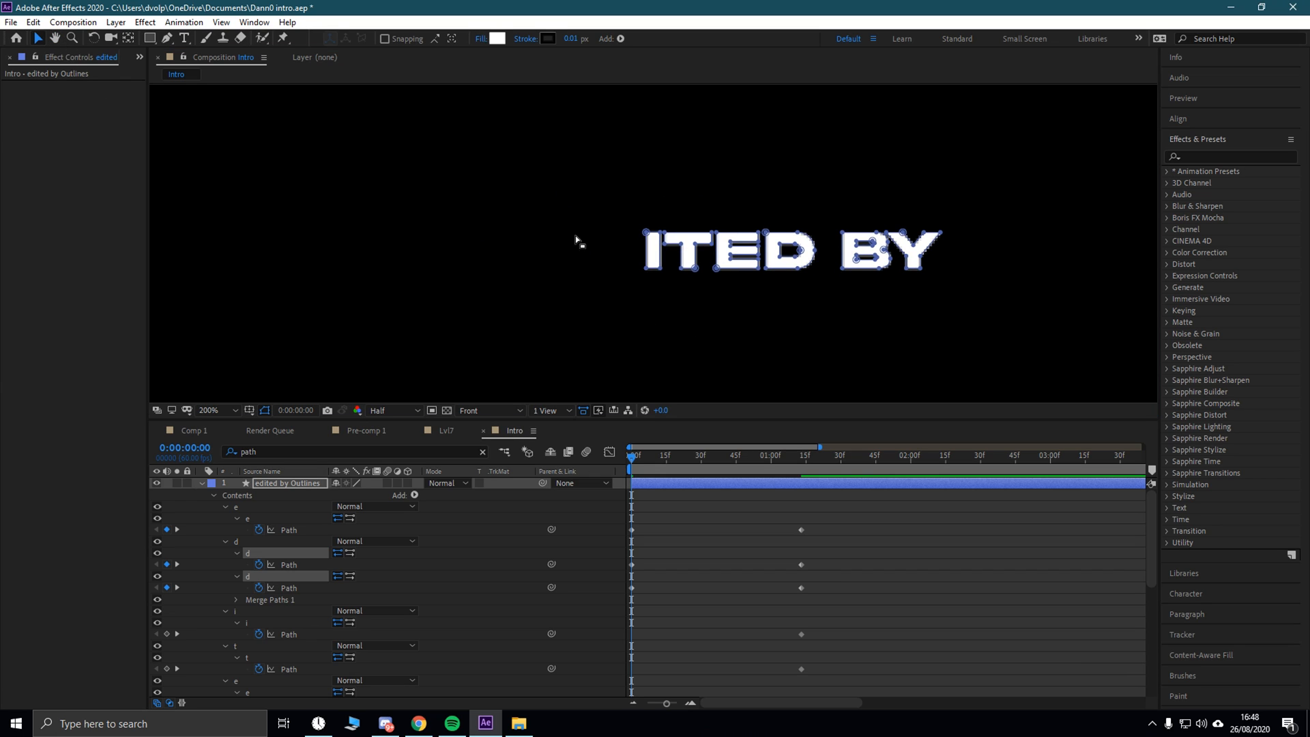
{"action": "left_click", "coordinate": [55, 39]}
{"action": "left_click_drag", "start_coordinate": [675, 305], "coordinate": [641, 342]}
{"action": "scroll", "coordinate": [581, 295], "scroll_direction": "up", "scroll_amount": 1}
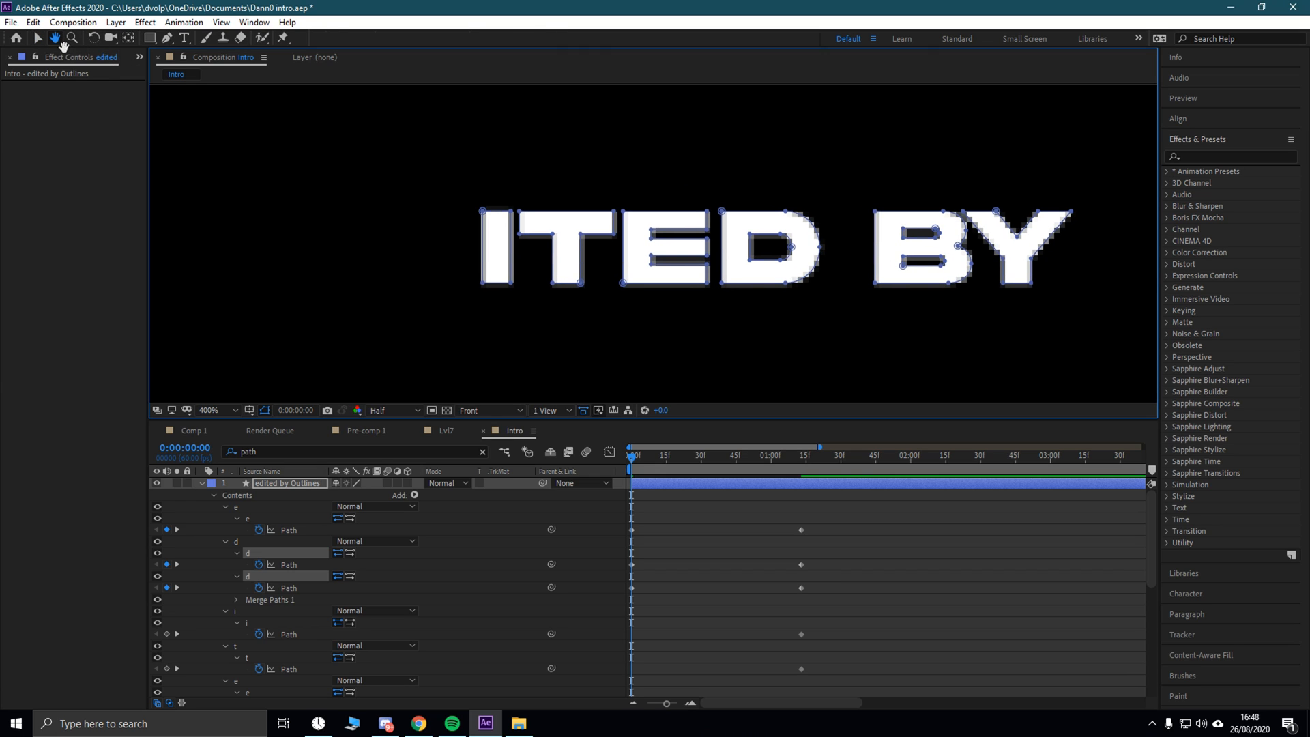
{"action": "key", "text": "v"}
{"action": "left_click_drag", "start_coordinate": [440, 186], "coordinate": [498, 287]}
{"action": "left_click_drag", "start_coordinate": [482, 210], "coordinate": [128, 181]}
Step: Move the whole stretched I left, outside the composition frame beside the other stretched letters
{"action": "scroll", "coordinate": [435, 184], "scroll_direction": "down", "scroll_amount": 3}
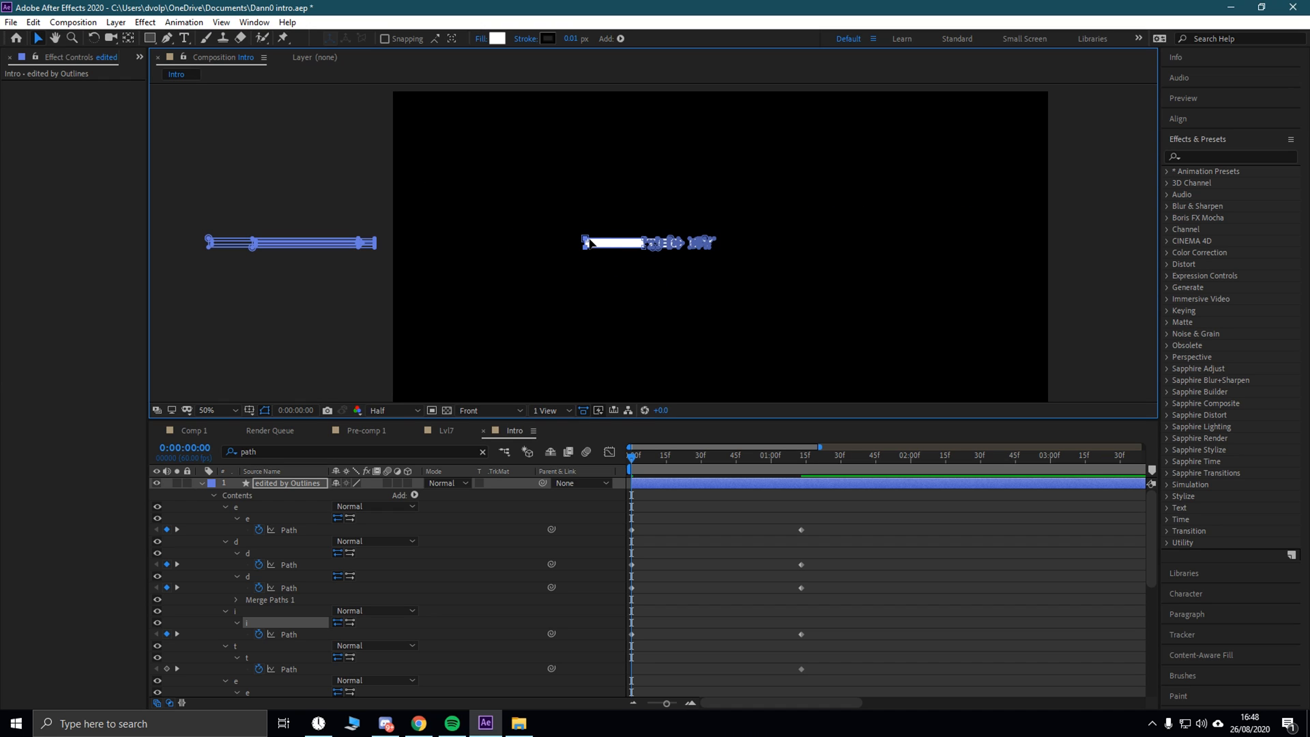
{"action": "scroll", "coordinate": [579, 241], "scroll_direction": "down", "scroll_amount": 2}
{"action": "scroll", "coordinate": [608, 225], "scroll_direction": "up", "scroll_amount": 8}
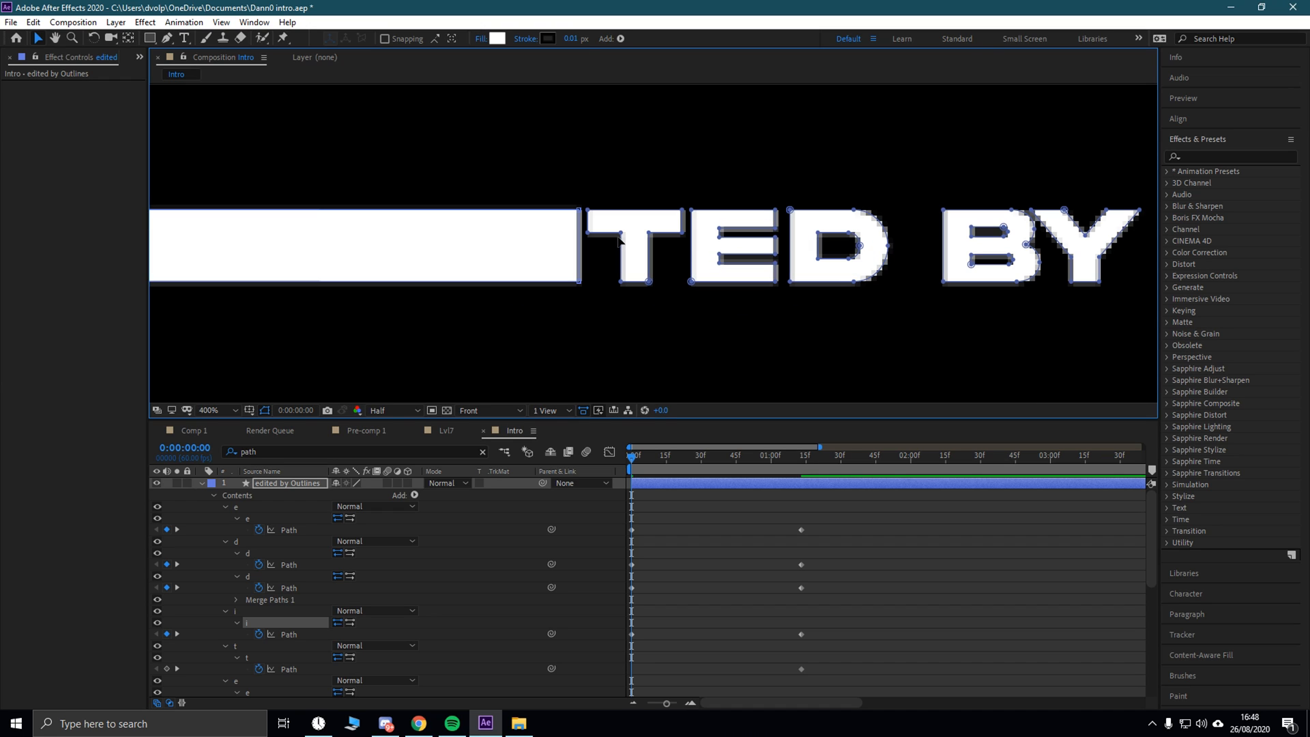
{"action": "scroll", "coordinate": [481, 243], "scroll_direction": "down", "scroll_amount": 6}
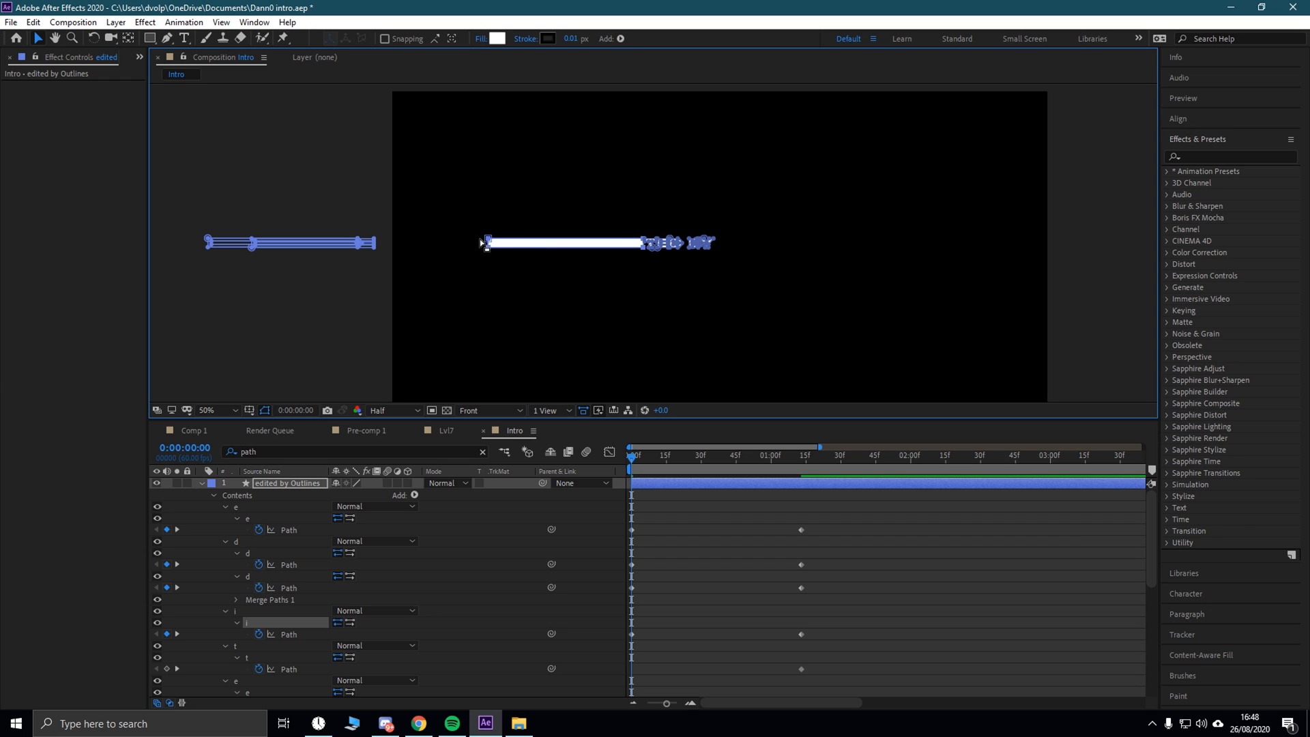
{"action": "left_click_drag", "start_coordinate": [489, 239], "coordinate": [194, 223]}
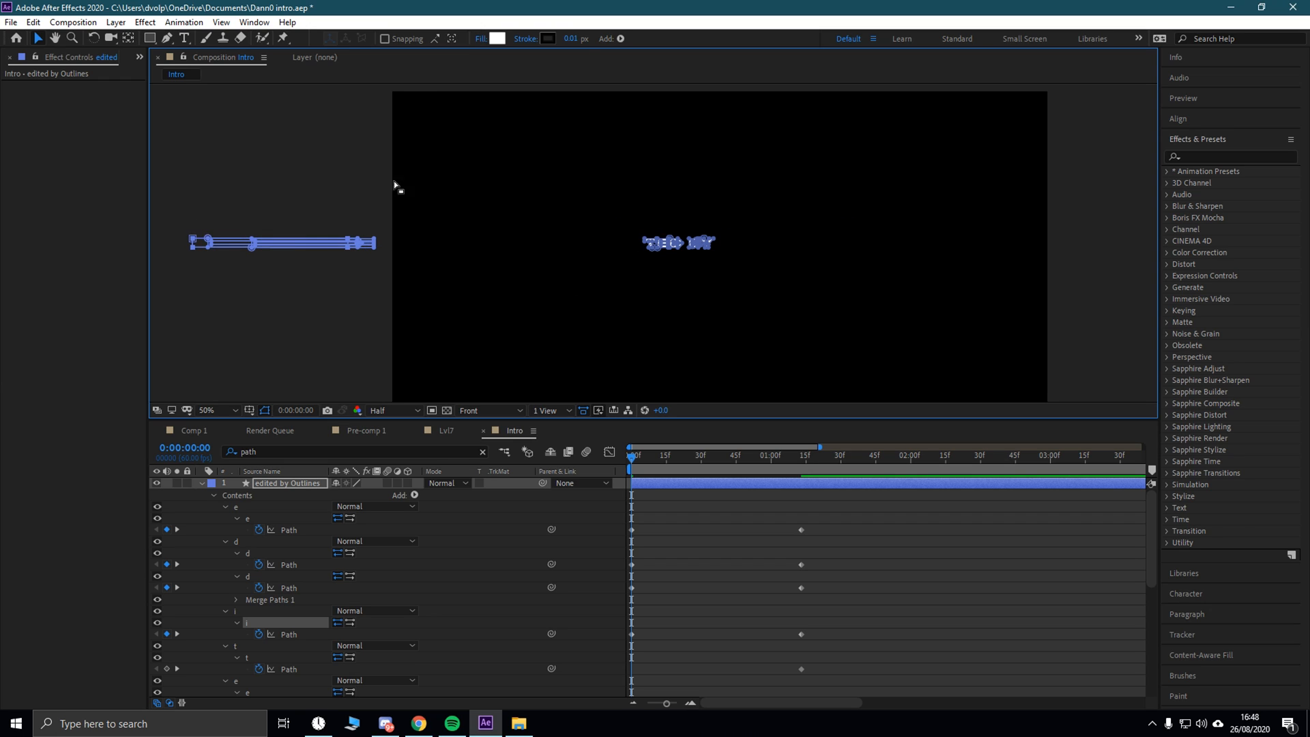
Step: Stretch the letter T at 0:00:00:00 by pulling its left-side path points far to the left
{"action": "scroll", "coordinate": [396, 183], "scroll_direction": "up", "scroll_amount": 1}
{"action": "scroll", "coordinate": [403, 245], "scroll_direction": "up", "scroll_amount": 1}
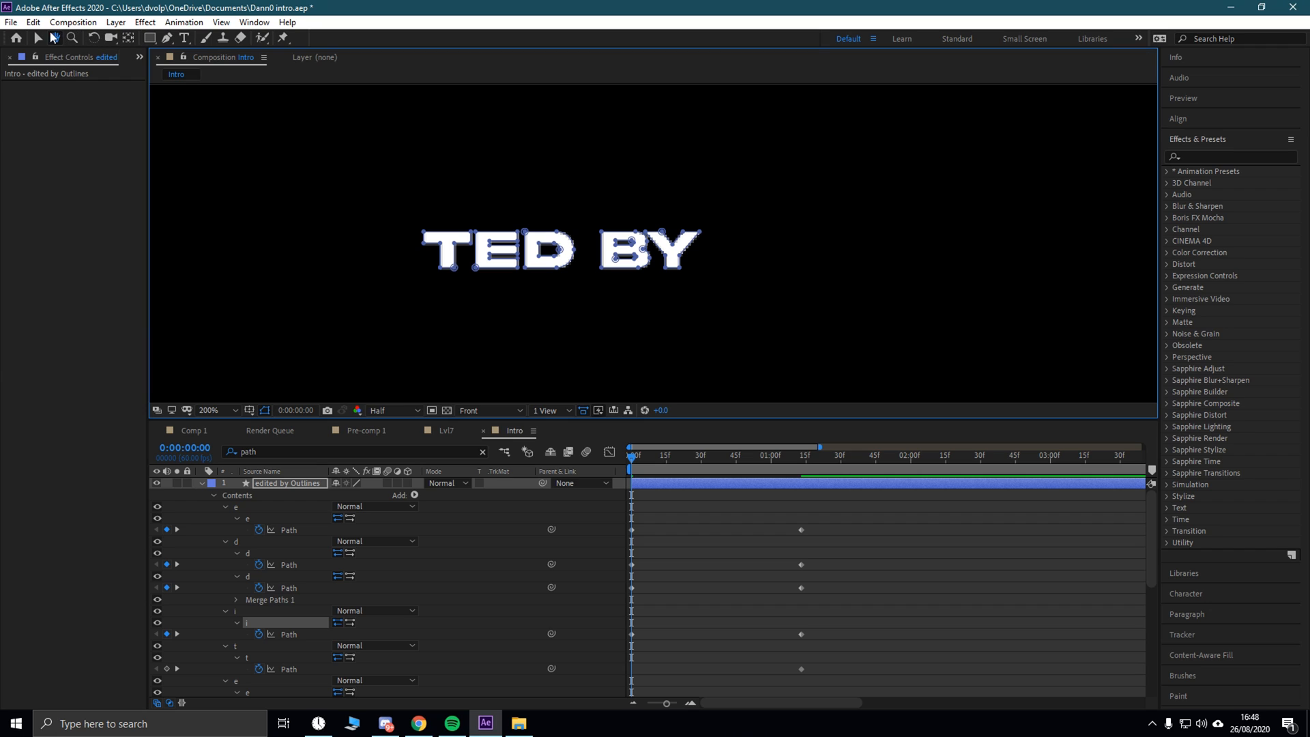
{"action": "left_click_drag", "start_coordinate": [395, 213], "coordinate": [448, 296]}
{"action": "left_click_drag", "start_coordinate": [424, 232], "coordinate": [95, 213]}
{"action": "scroll", "coordinate": [476, 225], "scroll_direction": "down", "scroll_amount": 1}
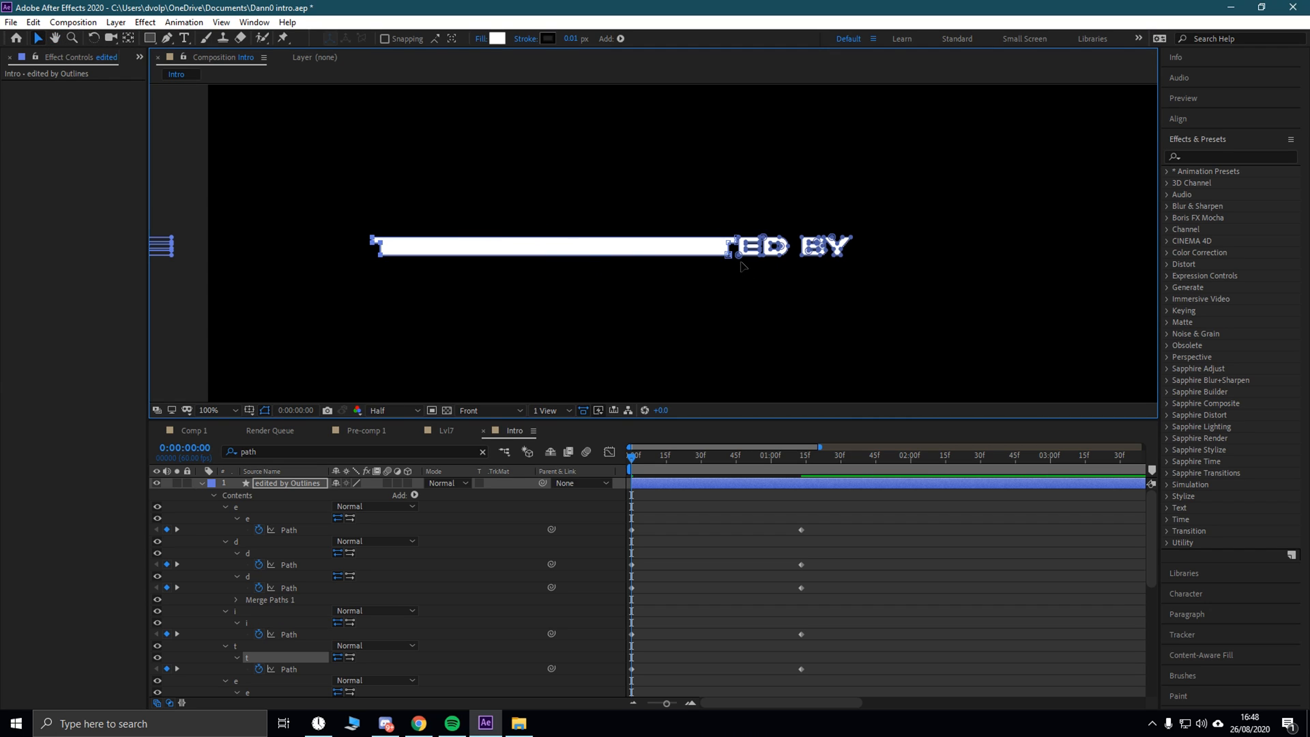
Step: Select all points of the stretched T and move the whole letter left, out of the composition frame
{"action": "scroll", "coordinate": [743, 263], "scroll_direction": "up", "scroll_amount": 1}
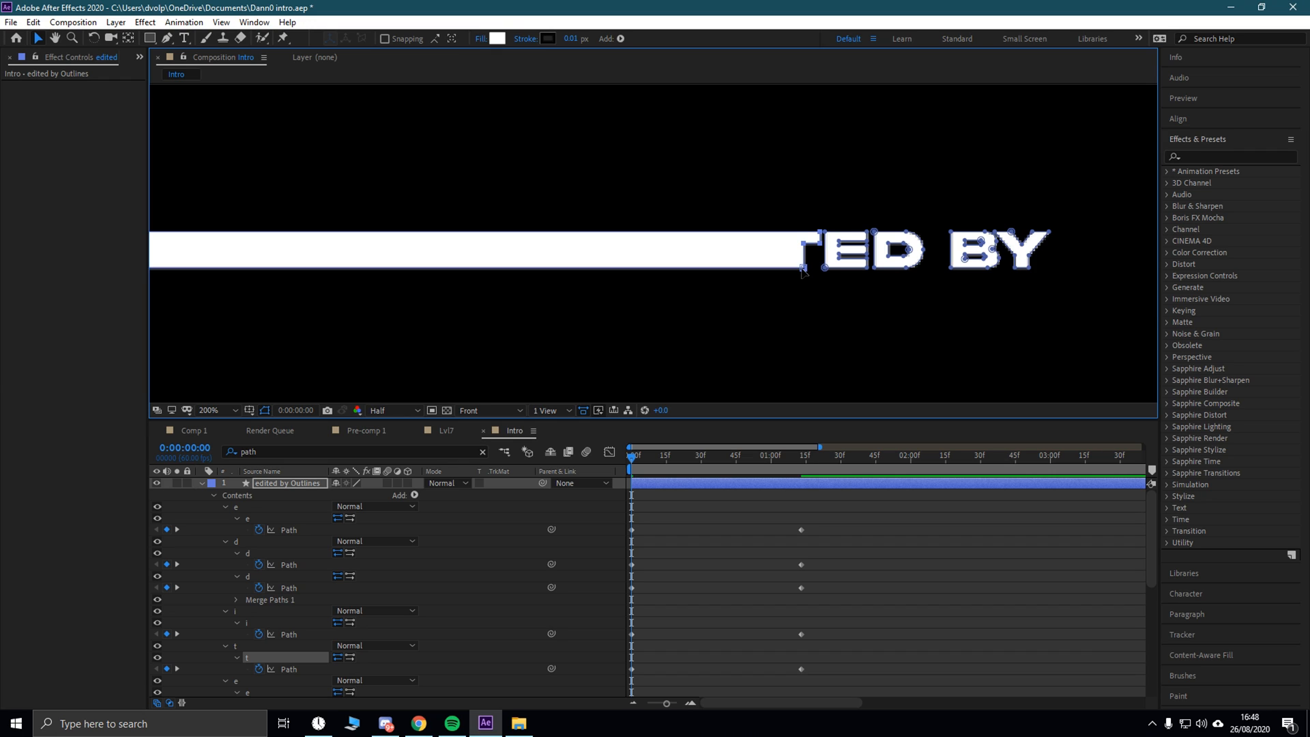
{"action": "scroll", "coordinate": [657, 244], "scroll_direction": "down", "scroll_amount": 1}
{"action": "left_click_drag", "start_coordinate": [373, 240], "coordinate": [6, 210]}
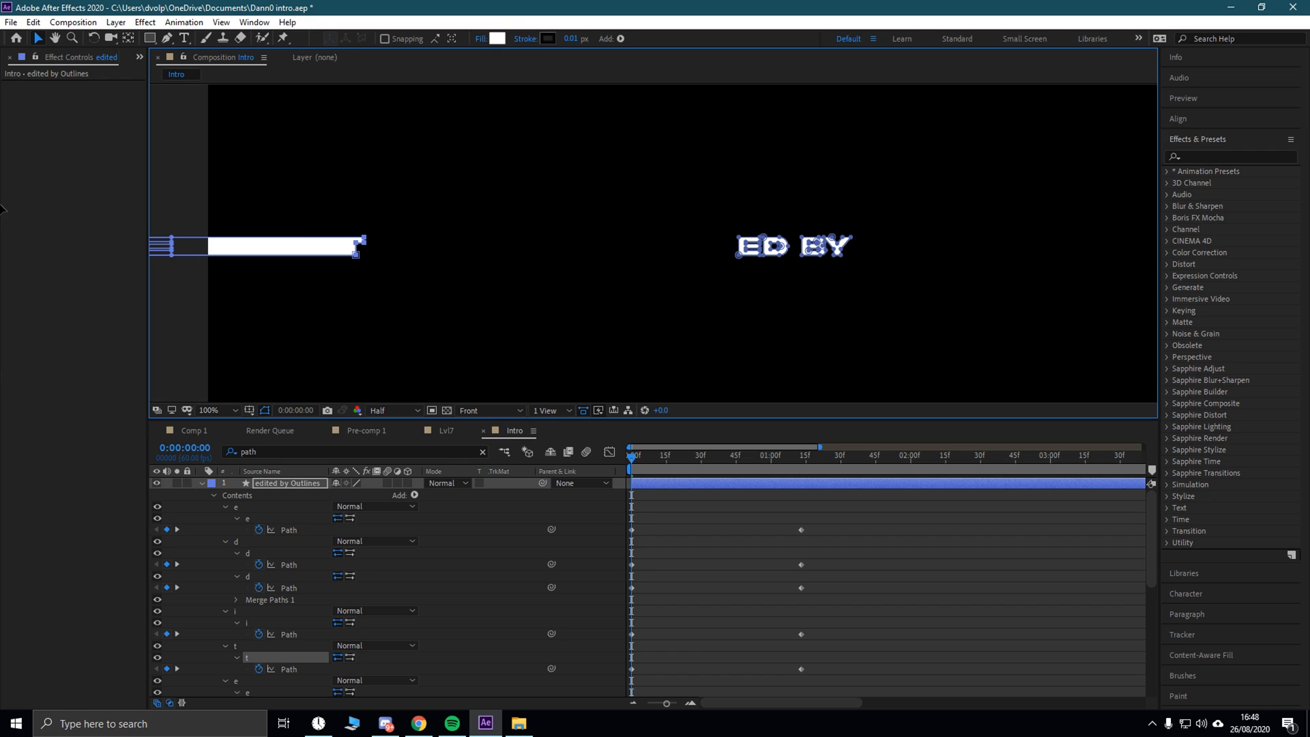
{"action": "left_click_drag", "start_coordinate": [366, 240], "coordinate": [92, 233]}
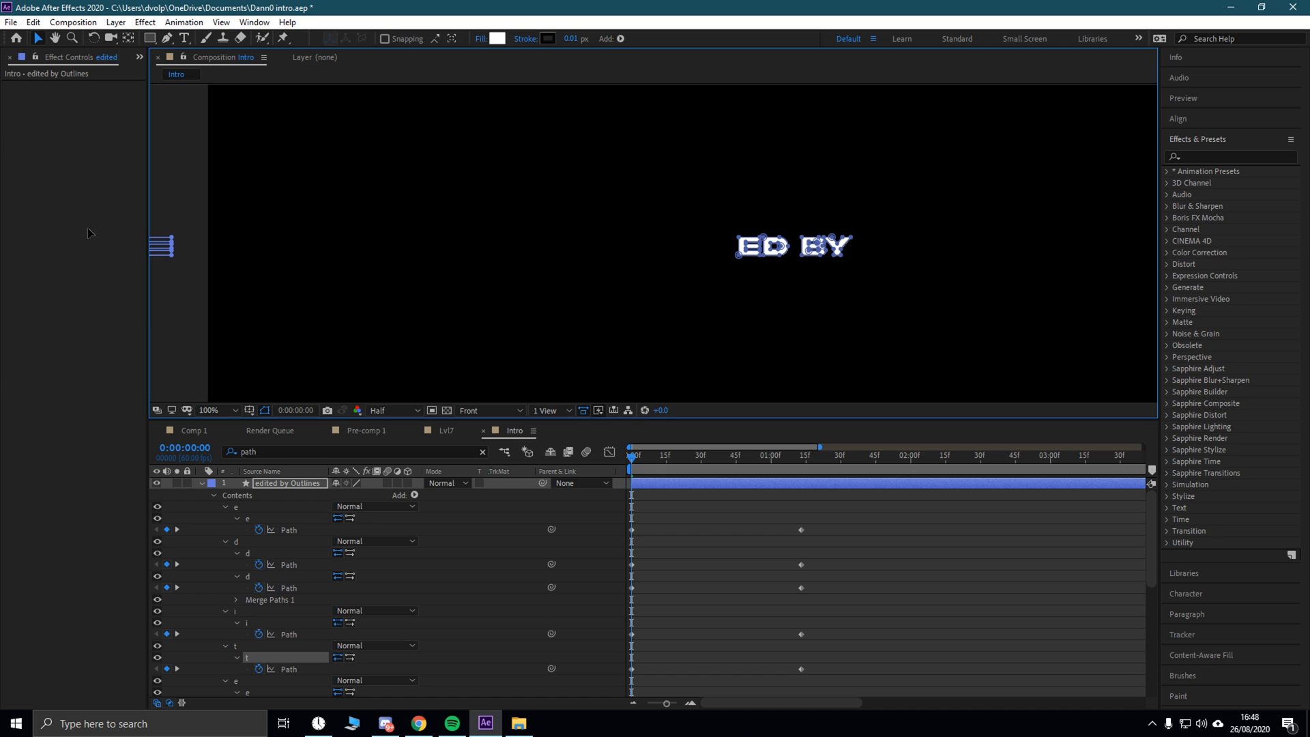
Step: Stretch the second E of "EDITED" at 0:00:00:00 by pulling its left-side path points far to the left
{"action": "scroll", "coordinate": [599, 234], "scroll_direction": "down", "scroll_amount": 1}
{"action": "left_click", "coordinate": [55, 39]}
{"action": "scroll", "coordinate": [461, 234], "scroll_direction": "up", "scroll_amount": 2}
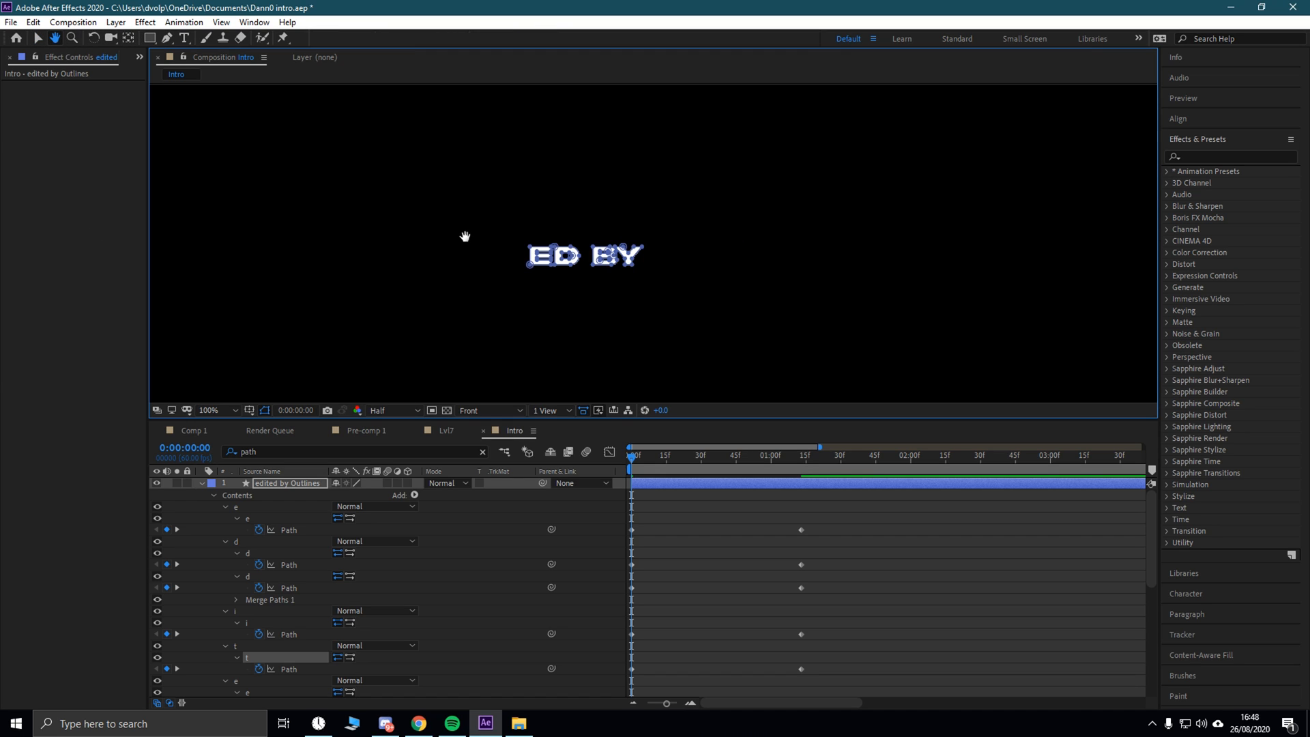
{"action": "scroll", "coordinate": [622, 286], "scroll_direction": "up", "scroll_amount": 2}
{"action": "left_click", "coordinate": [39, 38]}
{"action": "left_click_drag", "start_coordinate": [531, 199], "coordinate": [147, 236]}
{"action": "scroll", "coordinate": [386, 196], "scroll_direction": "down", "scroll_amount": 3}
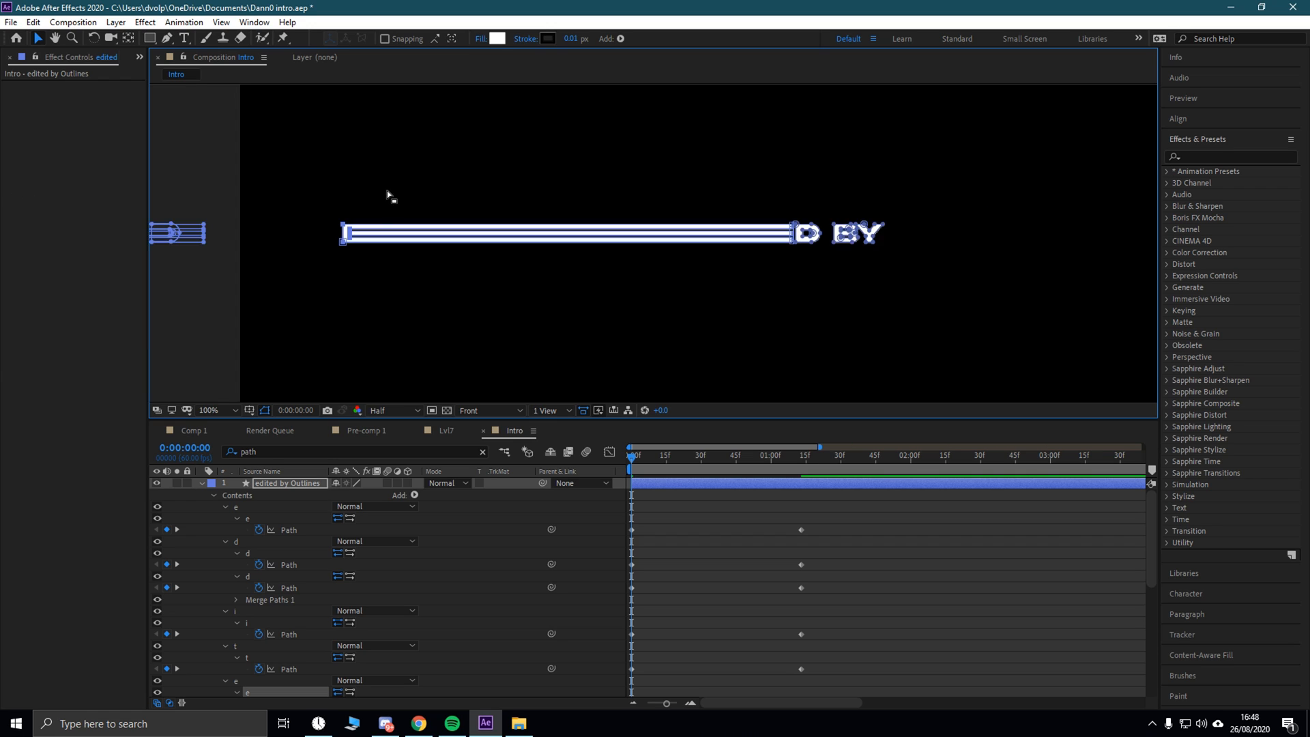
Step: Select all points of the stretched second E and move the whole letter left, out of the composition frame
{"action": "scroll", "coordinate": [637, 232], "scroll_direction": "up", "scroll_amount": 2}
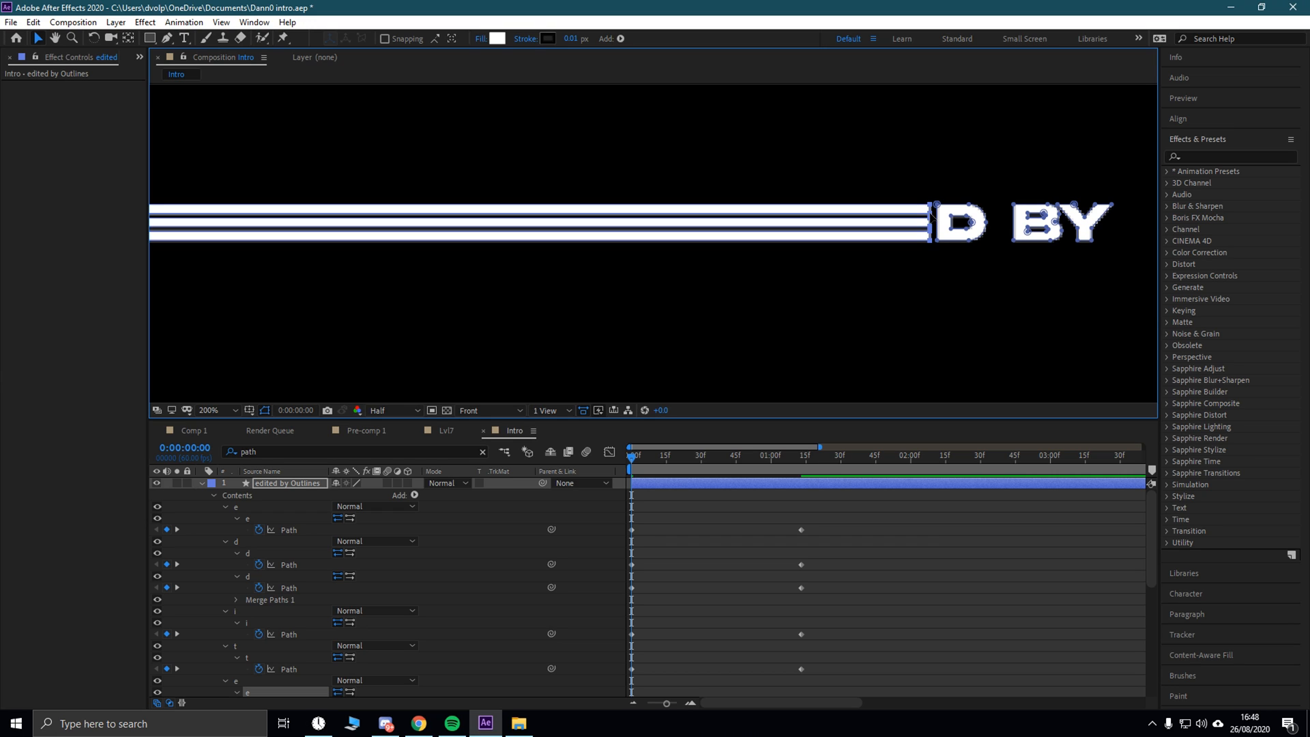
{"action": "scroll", "coordinate": [350, 199], "scroll_direction": "down", "scroll_amount": 2}
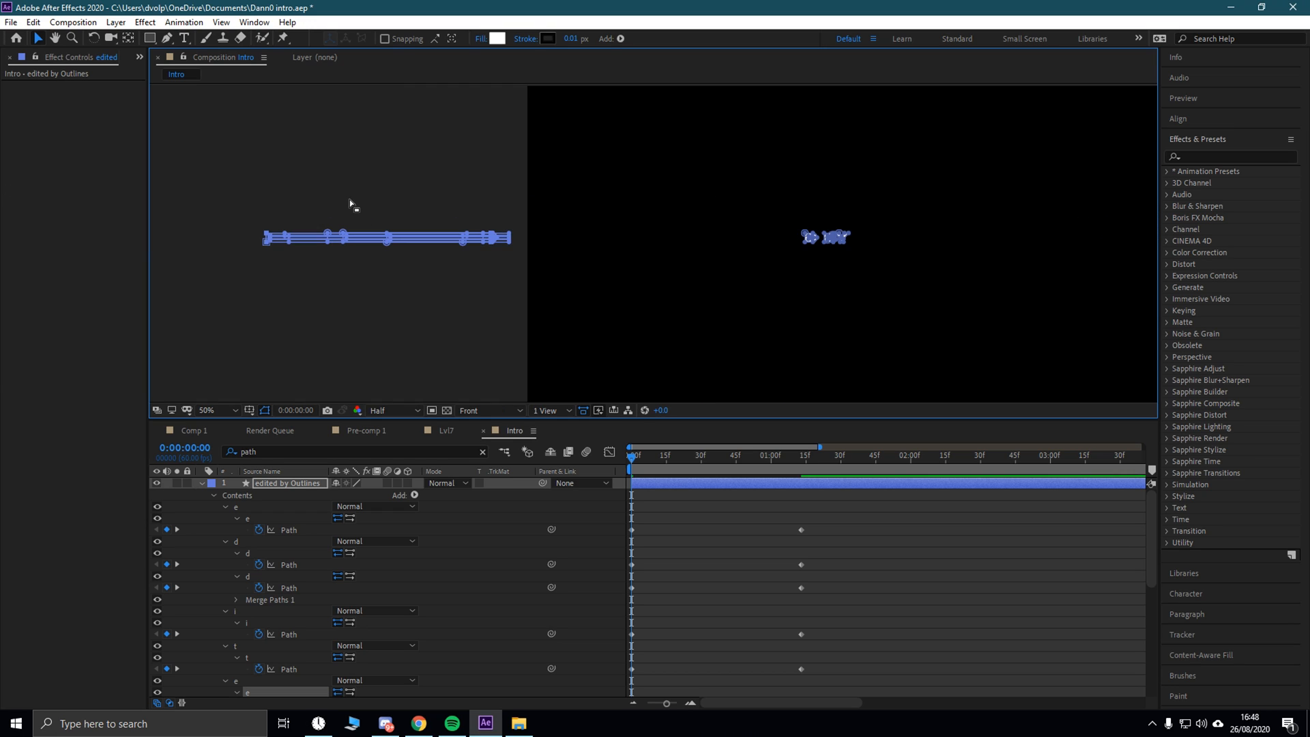
Step: Stretch the final D of "EDITED" at 0:00:00:00 by pulling its left-side path points far to the left
{"action": "left_click", "coordinate": [55, 38]}
{"action": "left_click_drag", "start_coordinate": [595, 218], "coordinate": [515, 231]}
{"action": "scroll", "coordinate": [786, 230], "scroll_direction": "up", "scroll_amount": 1}
{"action": "left_click_drag", "start_coordinate": [786, 230], "coordinate": [328, 142]}
{"action": "left_click", "coordinate": [37, 39]}
{"action": "left_click_drag", "start_coordinate": [504, 155], "coordinate": [535, 217]}
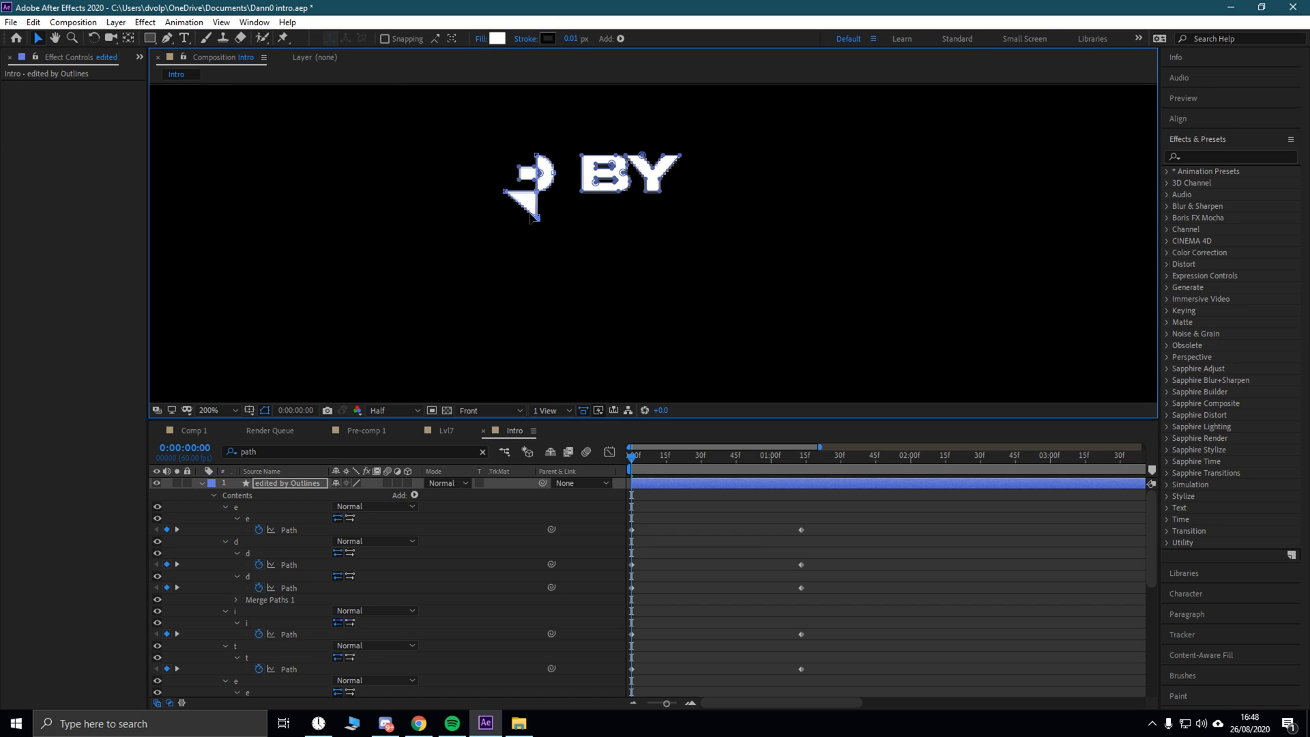
{"action": "key", "text": "ctrl+z"}
{"action": "left_click_drag", "start_coordinate": [464, 127], "coordinate": [63, 145]}
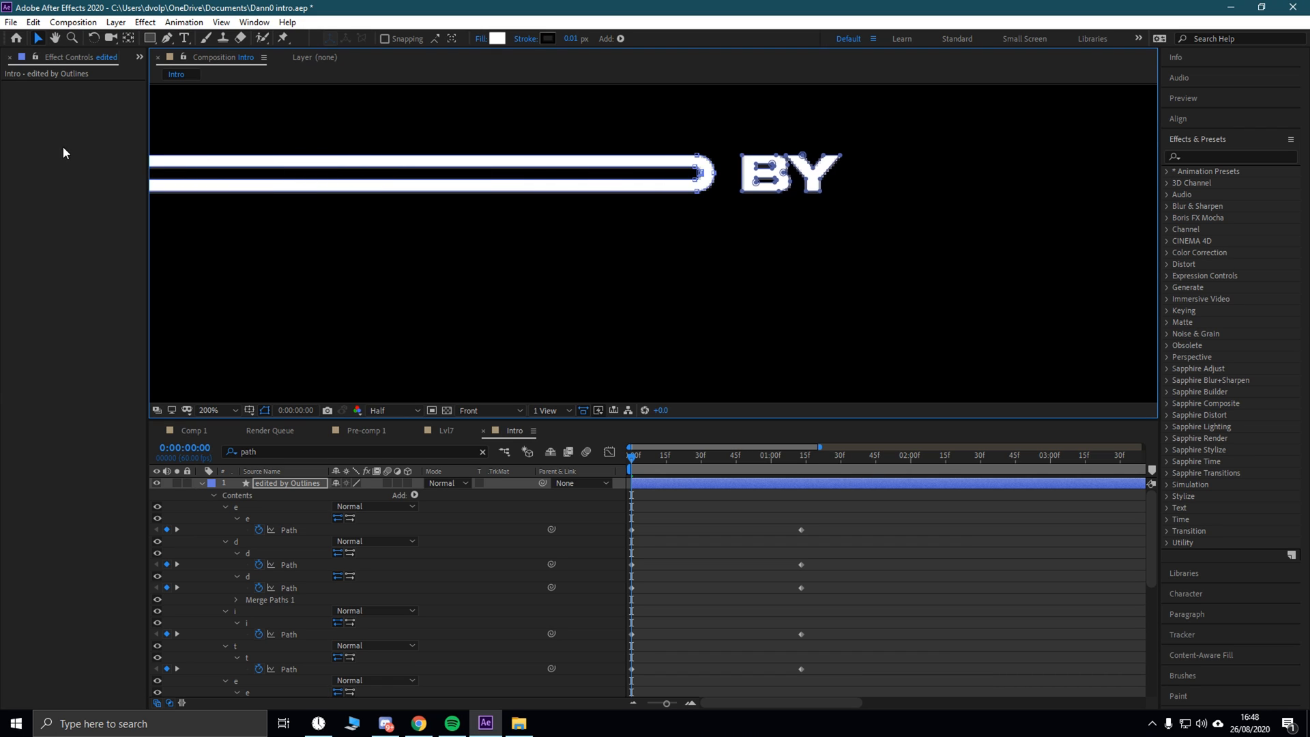
Step: Move the whole stretched final D left, outside the composition frame beside the other stretched letters
{"action": "key", "text": "comma"}
{"action": "key", "text": "comma"}
{"action": "left_click_drag", "start_coordinate": [477, 195], "coordinate": [669, 258]}
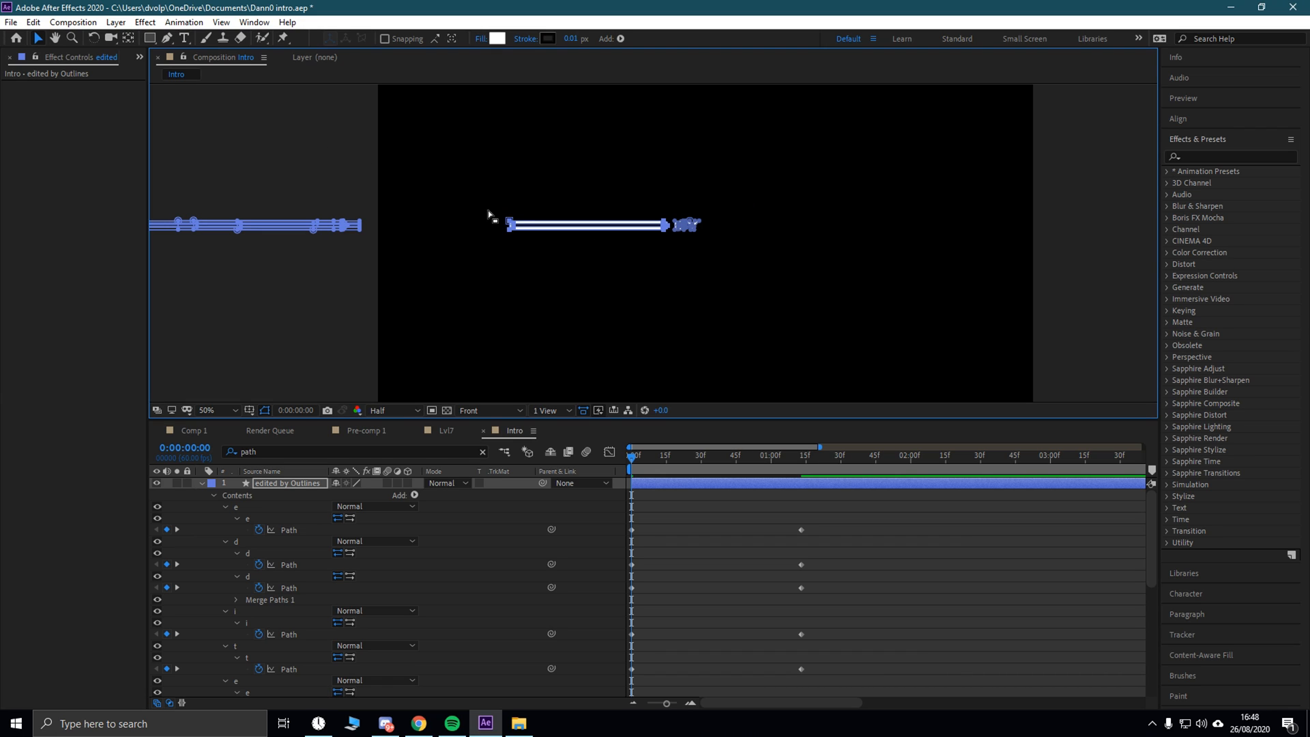
{"action": "left_click_drag", "start_coordinate": [510, 224], "coordinate": [291, 225]}
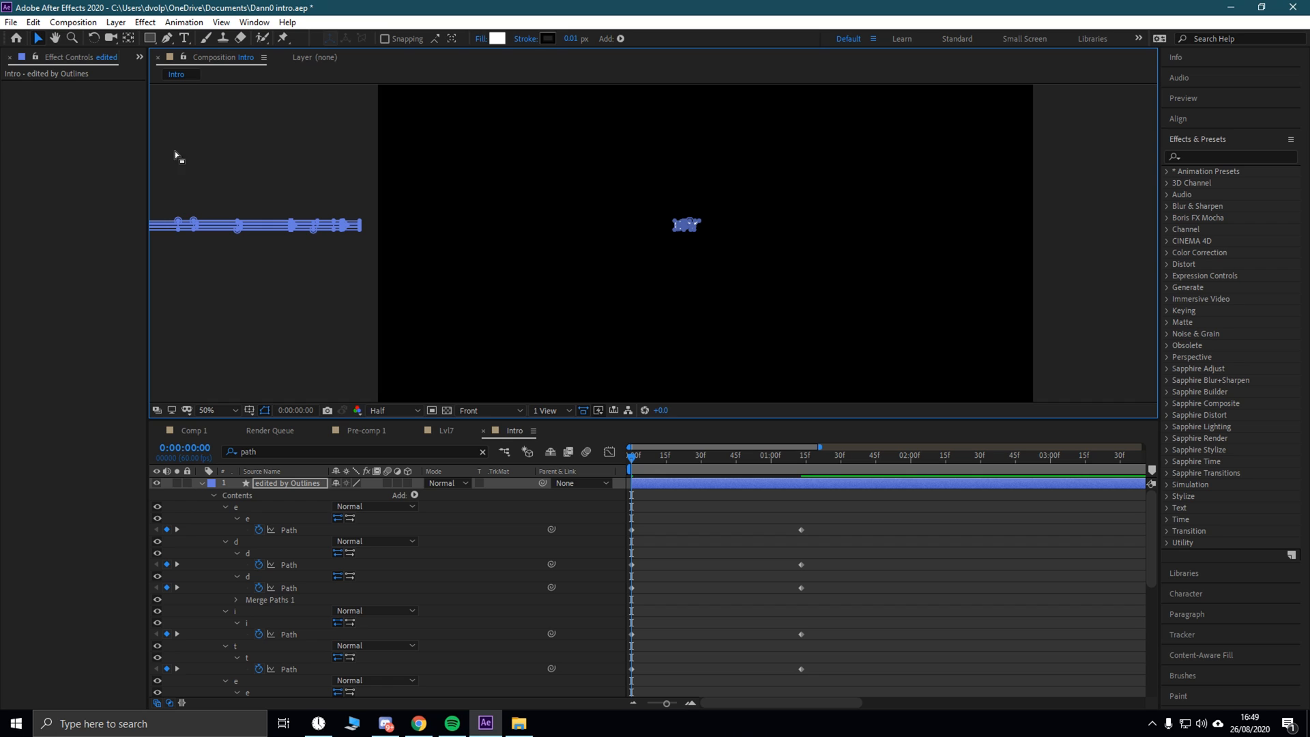
Step: Stretch the letter B at 0:00:00:00 by pulling its left-side path points far to the left
{"action": "left_click", "coordinate": [57, 39]}
{"action": "left_click_drag", "start_coordinate": [551, 246], "coordinate": [386, 245]}
{"action": "scroll", "coordinate": [386, 246], "scroll_direction": "up", "scroll_amount": 1}
{"action": "left_click_drag", "start_coordinate": [551, 294], "coordinate": [603, 328]}
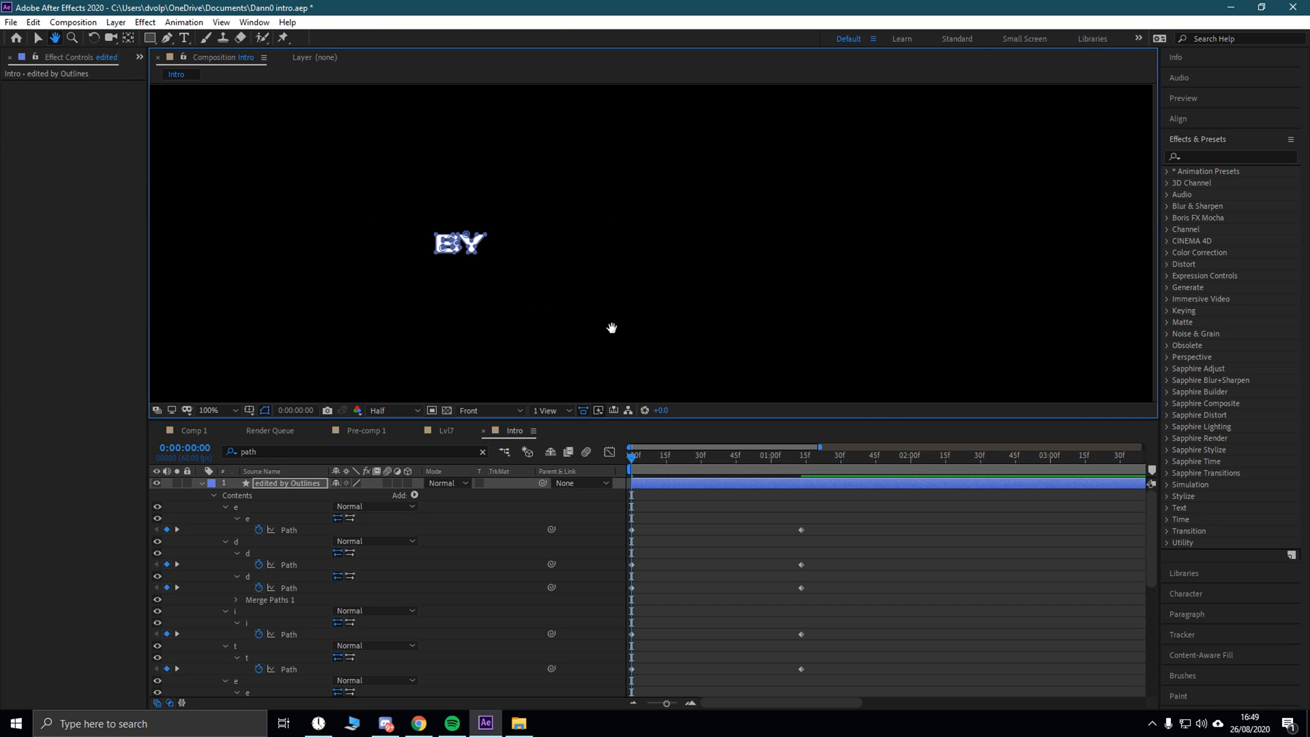
{"action": "left_click", "coordinate": [37, 38]}
{"action": "left_click_drag", "start_coordinate": [419, 227], "coordinate": [457, 261]}
{"action": "scroll", "coordinate": [473, 248], "scroll_direction": "up", "scroll_amount": 1}
{"action": "left_click_drag", "start_coordinate": [245, 226], "coordinate": [2, 213]}
{"action": "scroll", "coordinate": [402, 184], "scroll_direction": "down", "scroll_amount": 2}
{"action": "left_click_drag", "start_coordinate": [499, 243], "coordinate": [562, 244]}
{"action": "scroll", "coordinate": [672, 244], "scroll_direction": "up", "scroll_amount": 2}
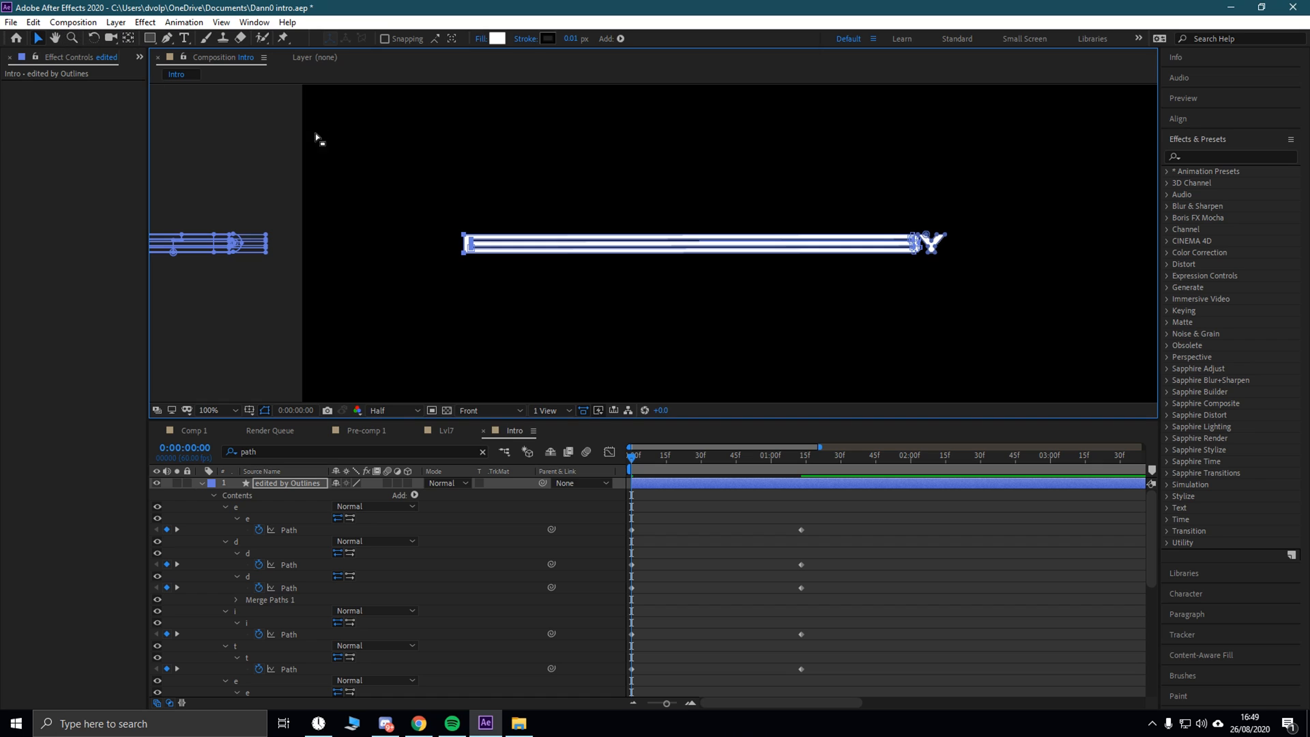
Step: Select all points of the stretched B and move the whole letter left, out of the composition frame
{"action": "left_click", "coordinate": [55, 38]}
{"action": "scroll", "coordinate": [368, 192], "scroll_direction": "up", "scroll_amount": 2}
{"action": "left_click_drag", "start_coordinate": [815, 226], "coordinate": [361, 193]}
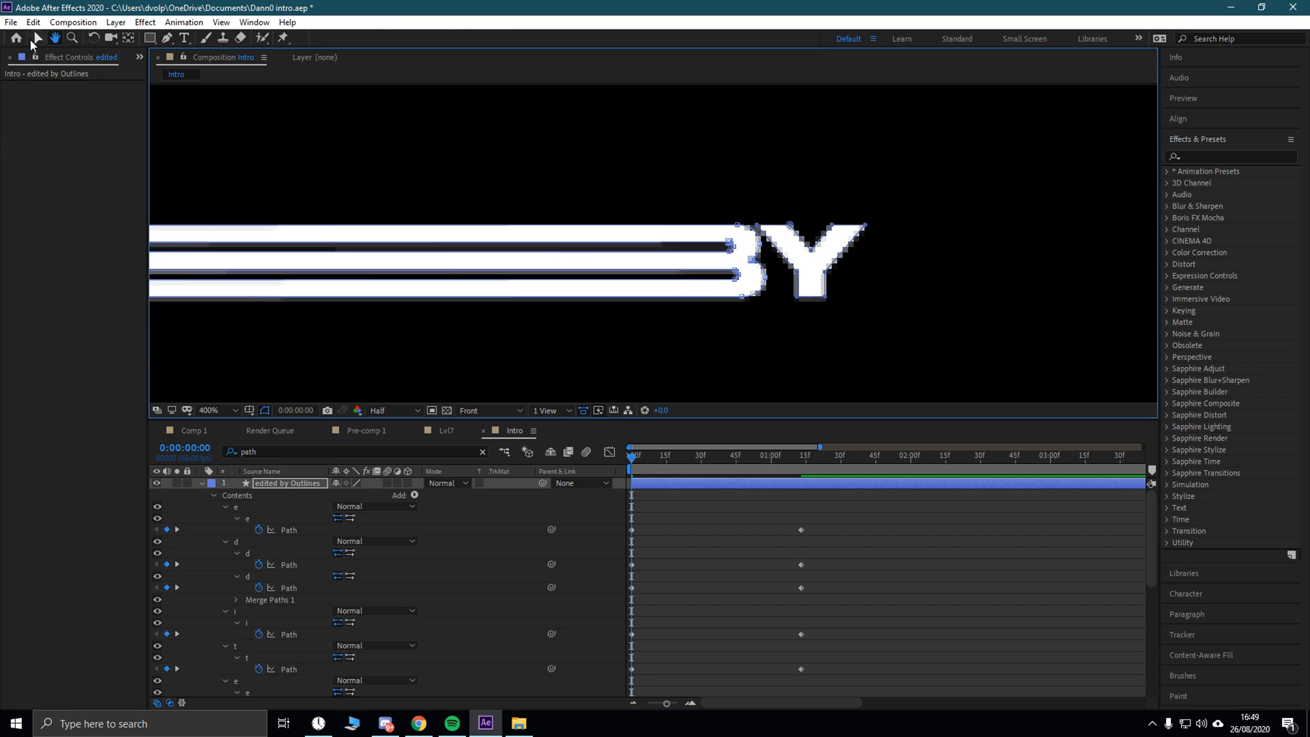
{"action": "left_click", "coordinate": [36, 39]}
{"action": "left_click", "coordinate": [738, 229]}
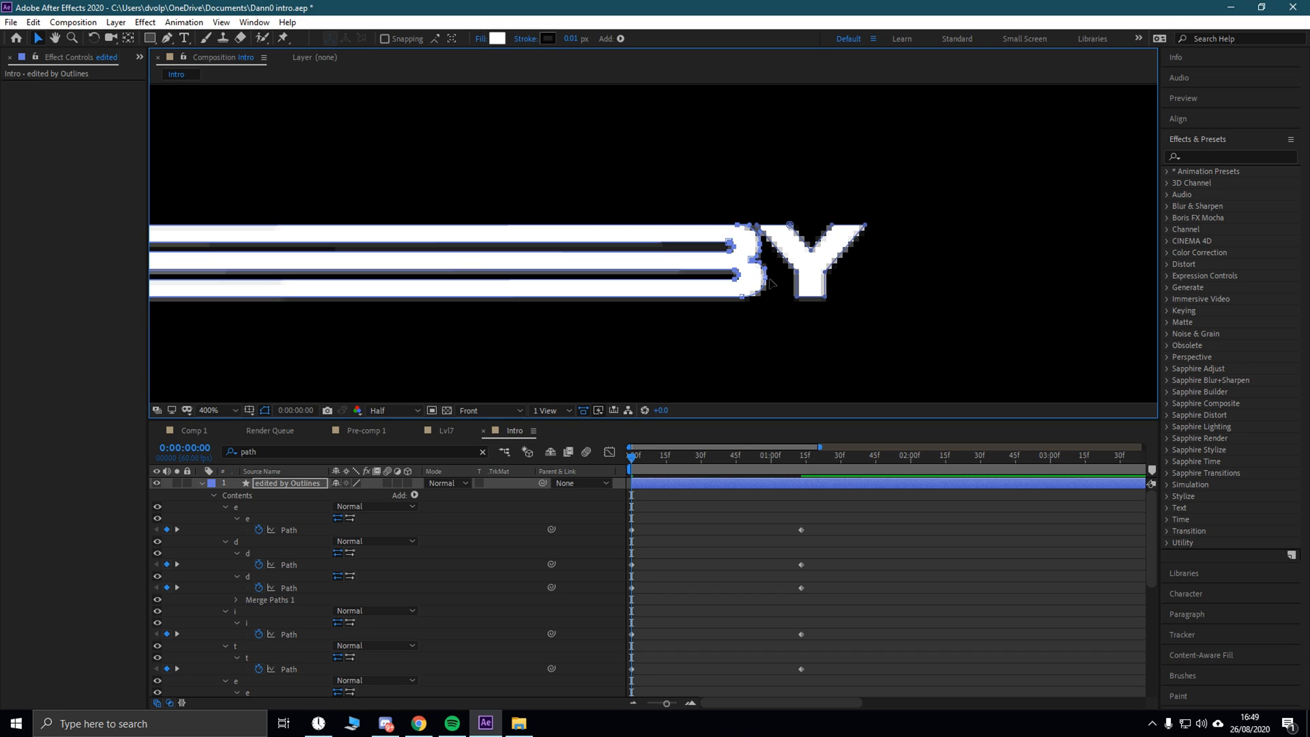
{"action": "left_click_drag", "start_coordinate": [765, 278], "coordinate": [2, 249]}
{"action": "scroll", "coordinate": [336, 213], "scroll_direction": "down", "scroll_amount": 2}
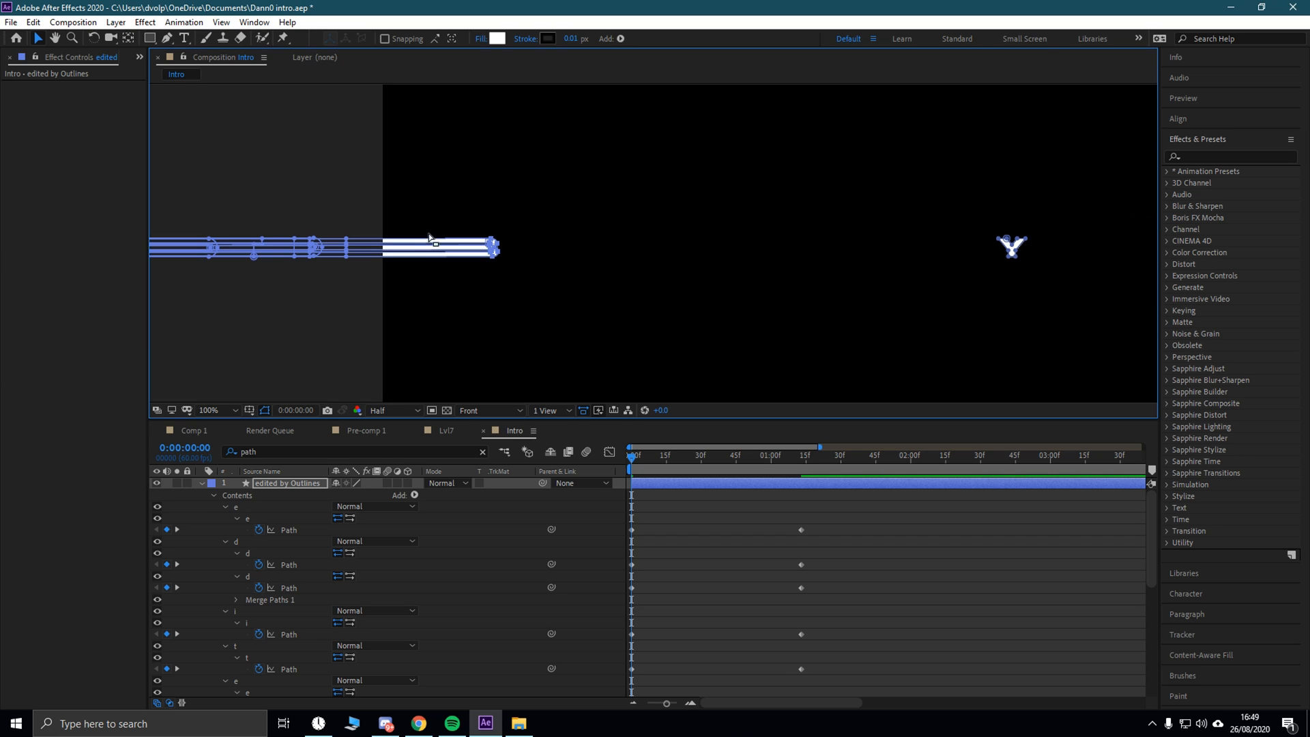
{"action": "left_click_drag", "start_coordinate": [499, 247], "coordinate": [346, 247]}
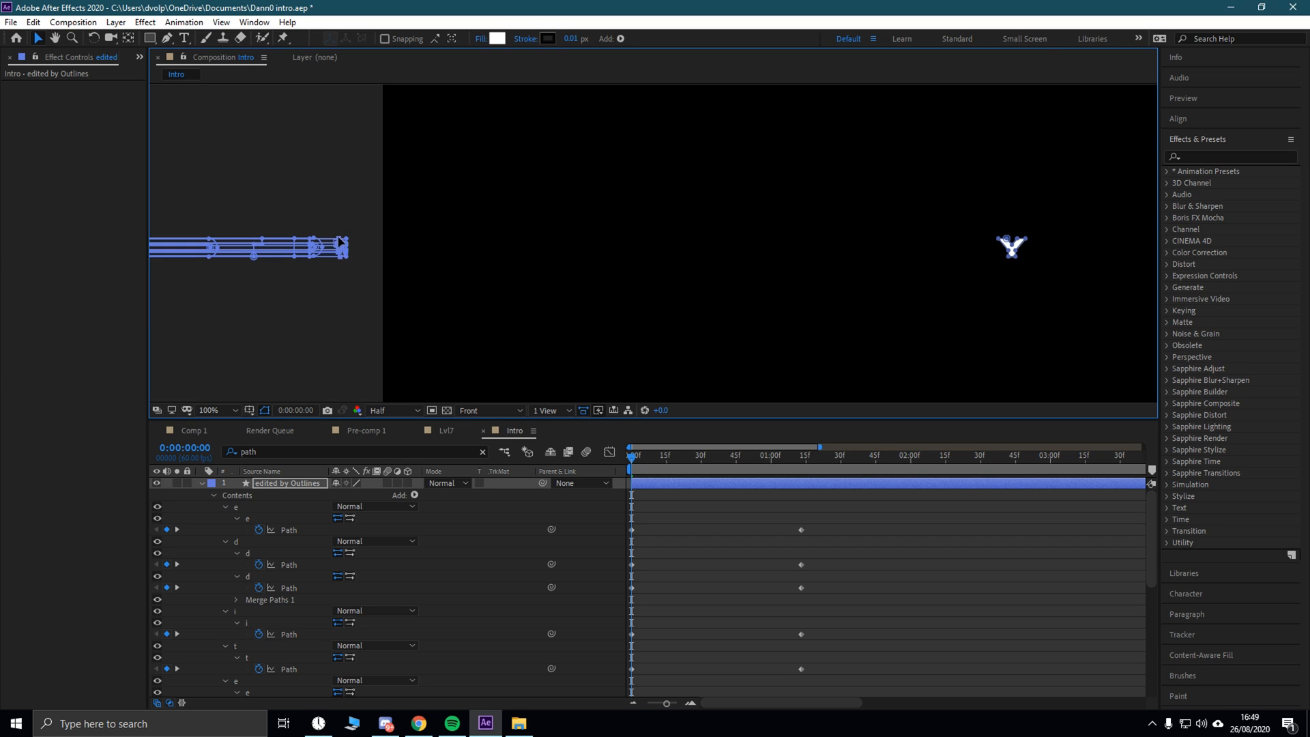
Step: Try to stretch the letter Y by pulling its existing left-side path points to the left
{"action": "left_click", "coordinate": [55, 38]}
{"action": "key", "text": "comma"}
{"action": "key", "text": "comma"}
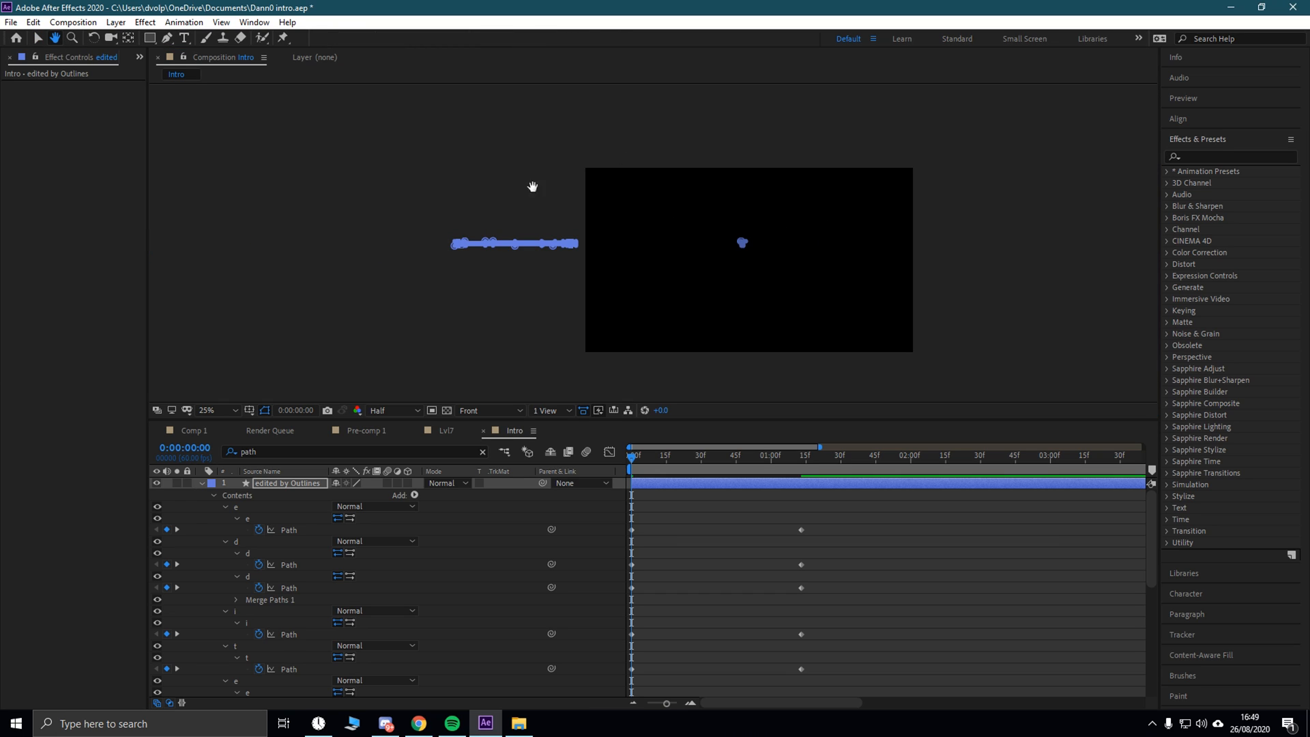
{"action": "scroll", "coordinate": [616, 198], "scroll_direction": "up", "scroll_amount": 3}
{"action": "left_click", "coordinate": [38, 39]}
{"action": "left_click", "coordinate": [55, 39]}
{"action": "left_click_drag", "start_coordinate": [718, 230], "coordinate": [354, 231]}
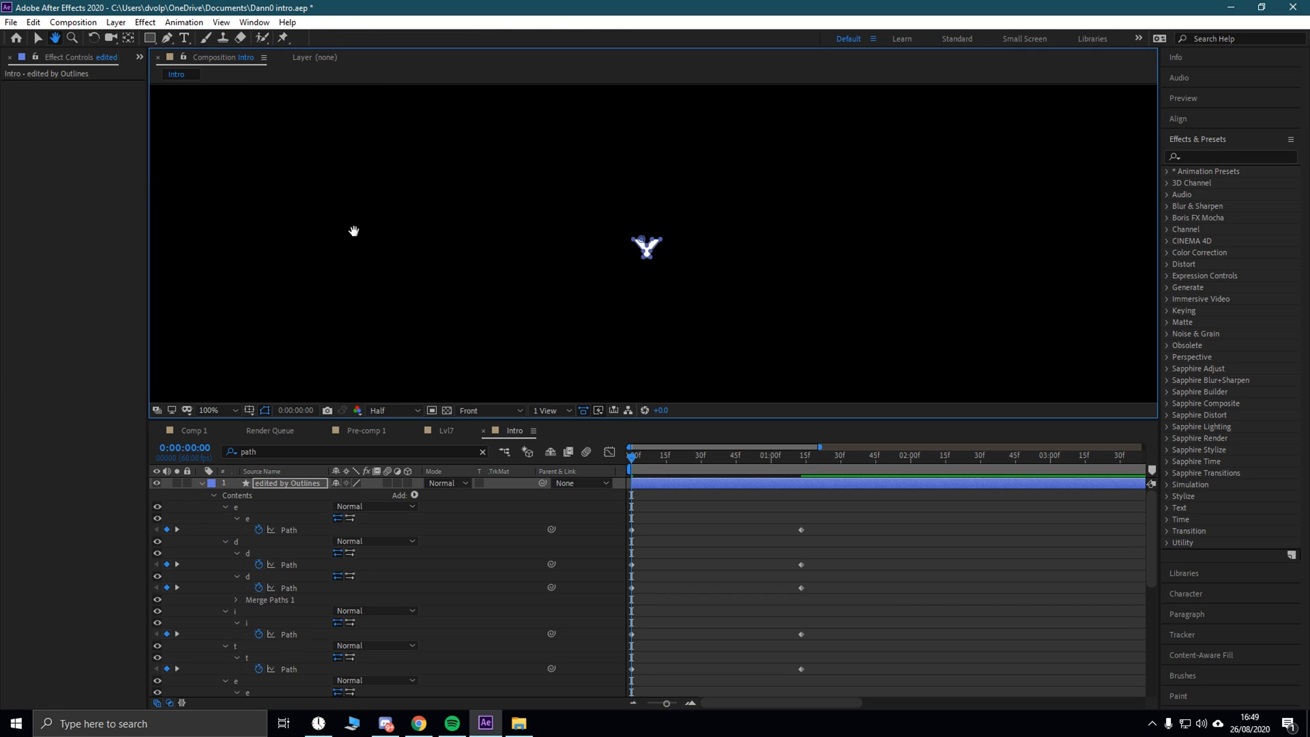
{"action": "scroll", "coordinate": [745, 240], "scroll_direction": "up", "scroll_amount": 1}
{"action": "left_click", "coordinate": [38, 38]}
{"action": "left_click_drag", "start_coordinate": [505, 184], "coordinate": [579, 264]}
{"action": "left_click_drag", "start_coordinate": [562, 214], "coordinate": [392, 202]}
{"action": "key", "text": "ctrl+z"}
{"action": "scroll", "coordinate": [555, 242], "scroll_direction": "up", "scroll_amount": 3}
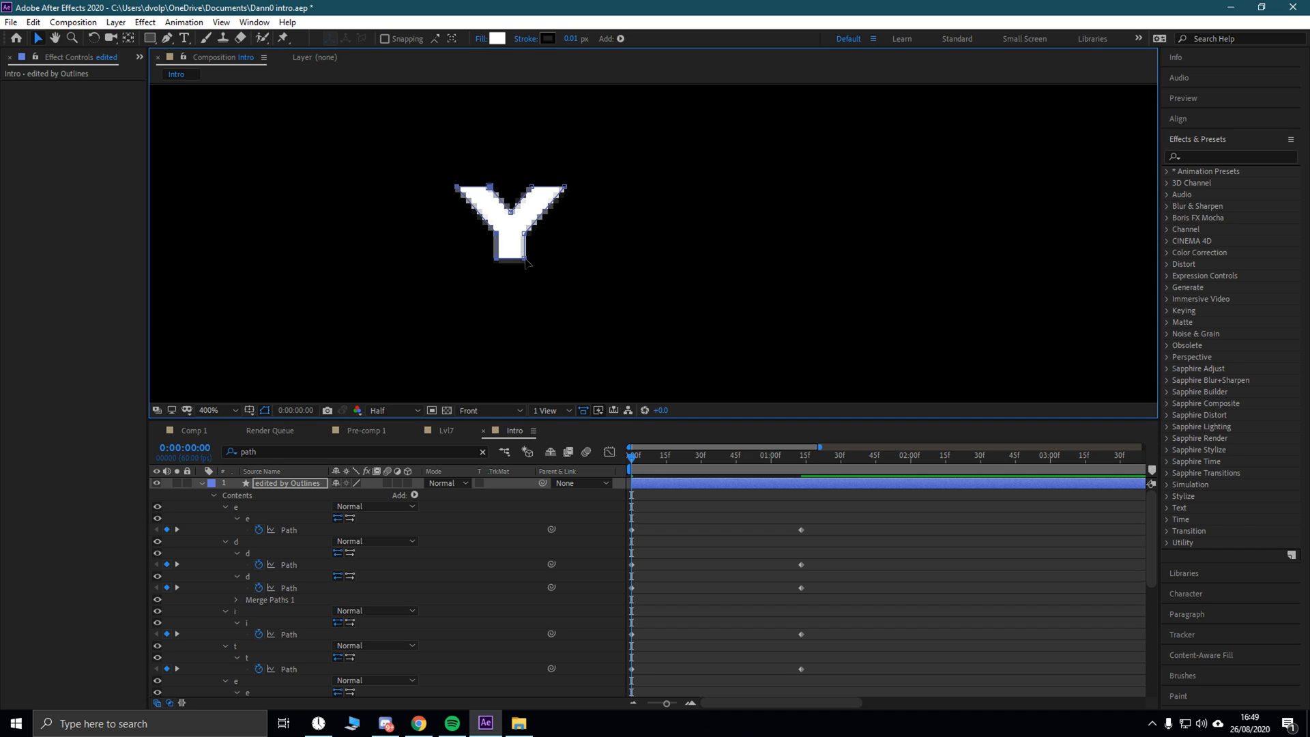
{"action": "key", "text": "comma"}
{"action": "left_click_drag", "start_coordinate": [490, 187], "coordinate": [156, 184]}
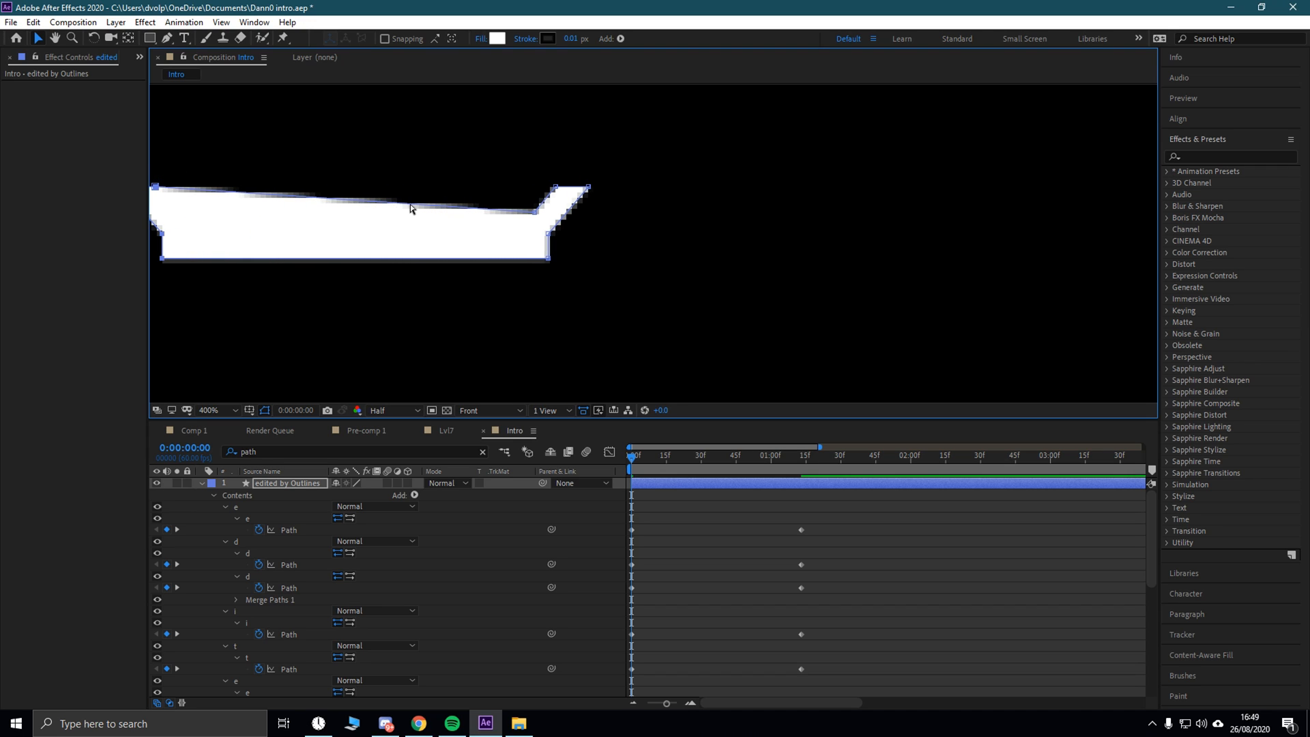
{"action": "key", "text": "ctrl+z"}
{"action": "left_click_drag", "start_coordinate": [513, 192], "coordinate": [246, 173]}
{"action": "key", "text": "ctrl+z"}
Step: Add an extra path point beside the inner notch of the Y with the Pen tool
{"action": "left_click", "coordinate": [57, 40]}
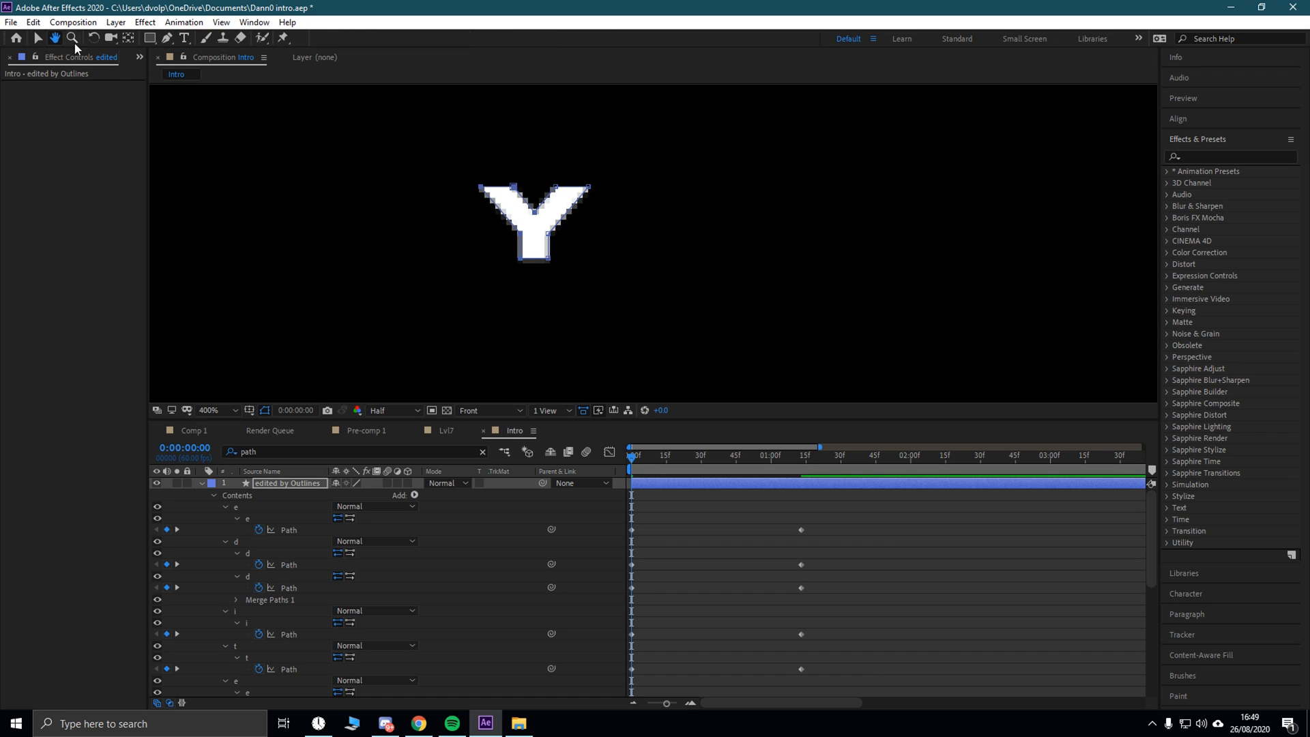
{"action": "scroll", "coordinate": [546, 245], "scroll_direction": "up", "scroll_amount": 2}
{"action": "left_click_drag", "start_coordinate": [472, 249], "coordinate": [759, 300]}
{"action": "left_click_drag", "start_coordinate": [515, 225], "coordinate": [614, 318]}
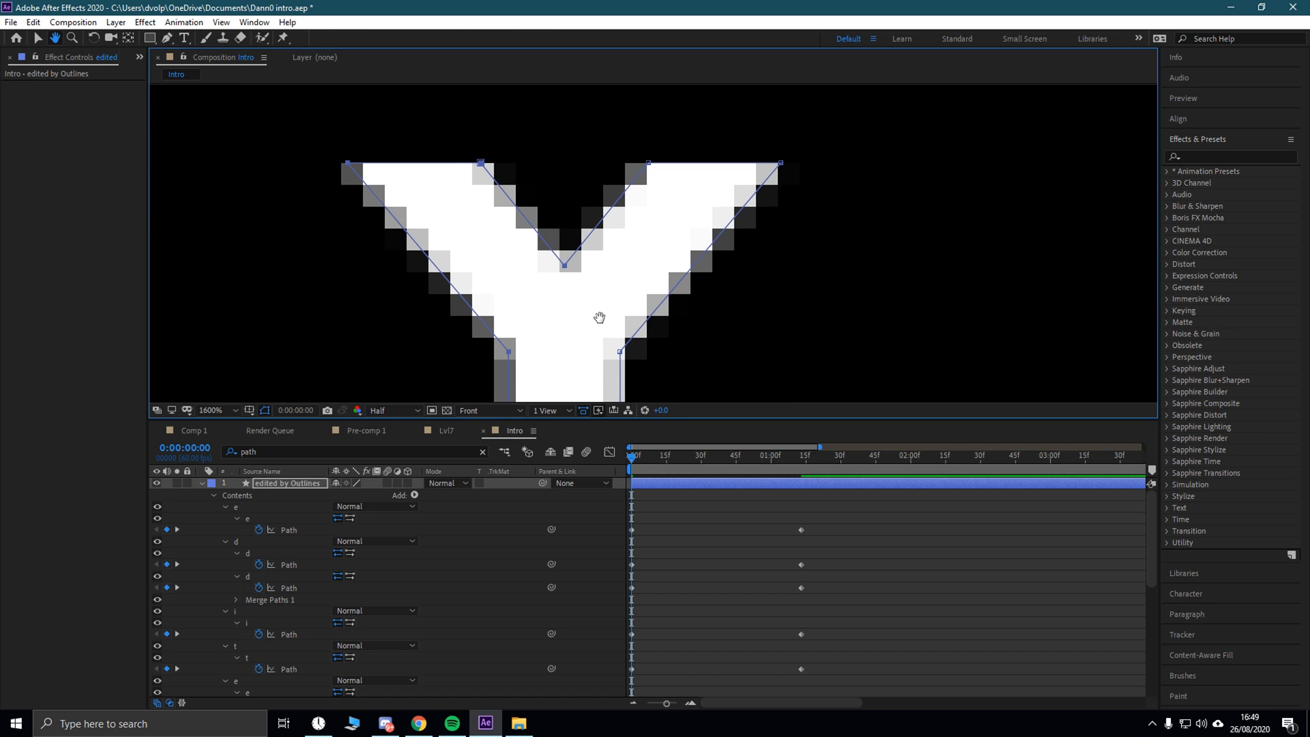
{"action": "left_click", "coordinate": [164, 40]}
{"action": "left_click", "coordinate": [565, 265]}
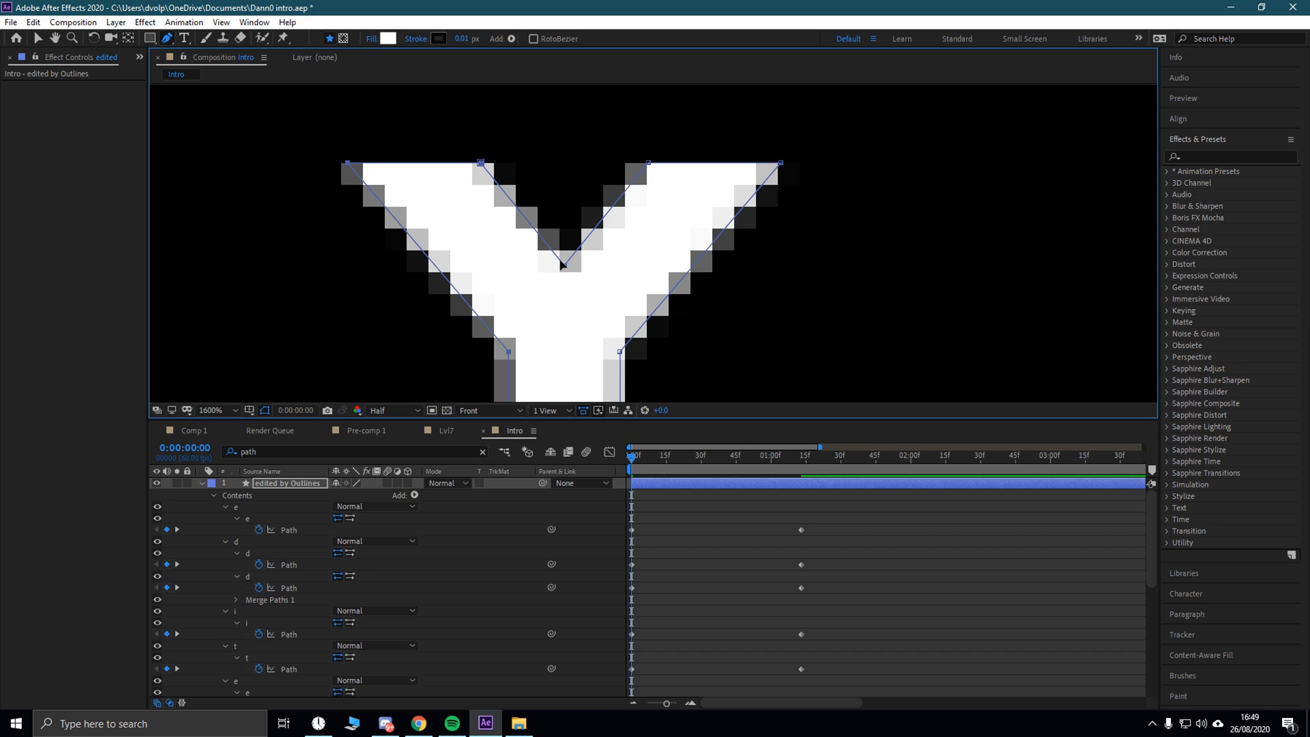
{"action": "key", "text": "h"}
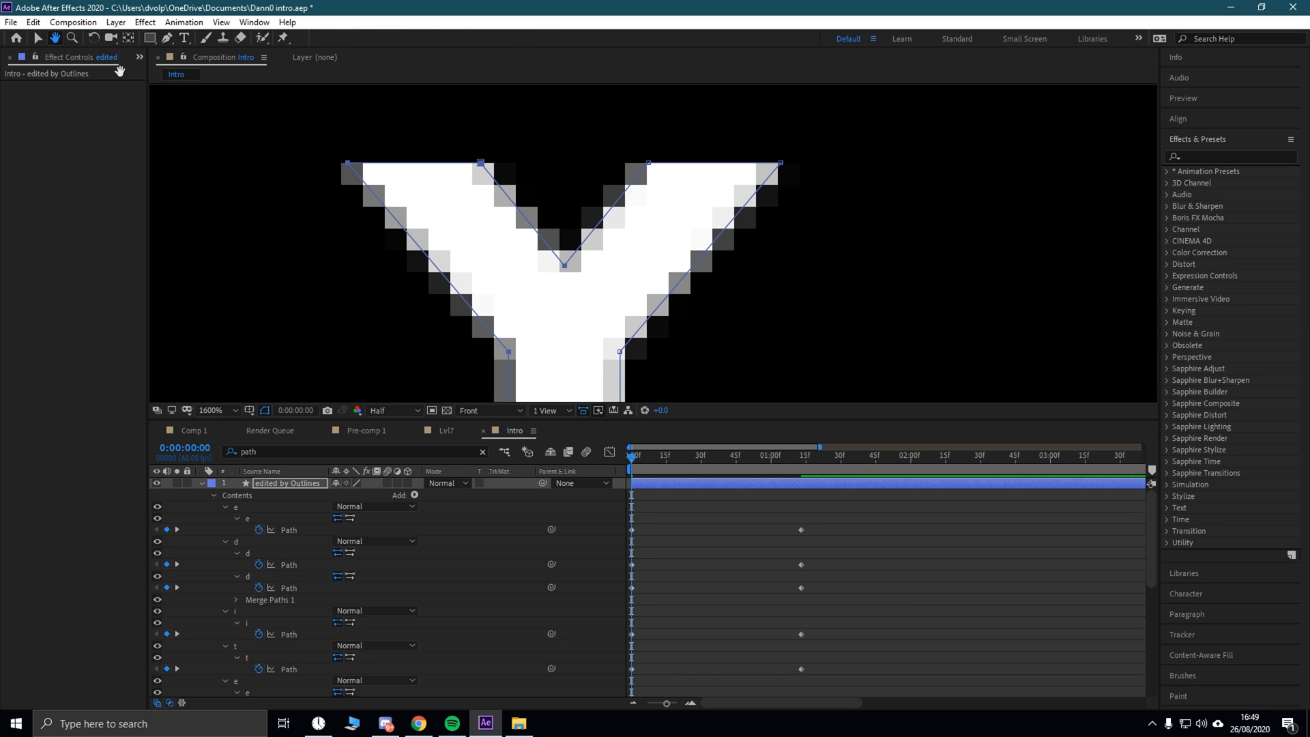
{"action": "left_click_drag", "start_coordinate": [605, 268], "coordinate": [577, 250]}
{"action": "left_click", "coordinate": [167, 39]}
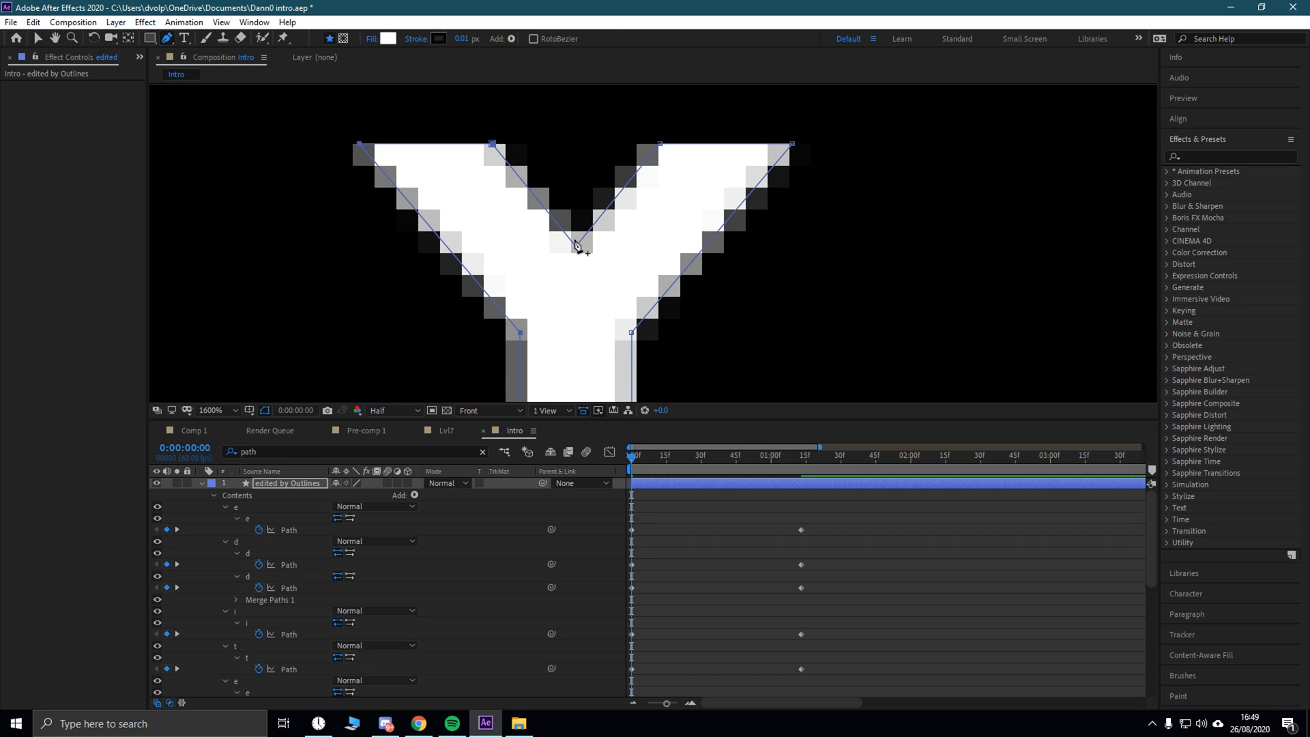
{"action": "key", "text": "comma"}
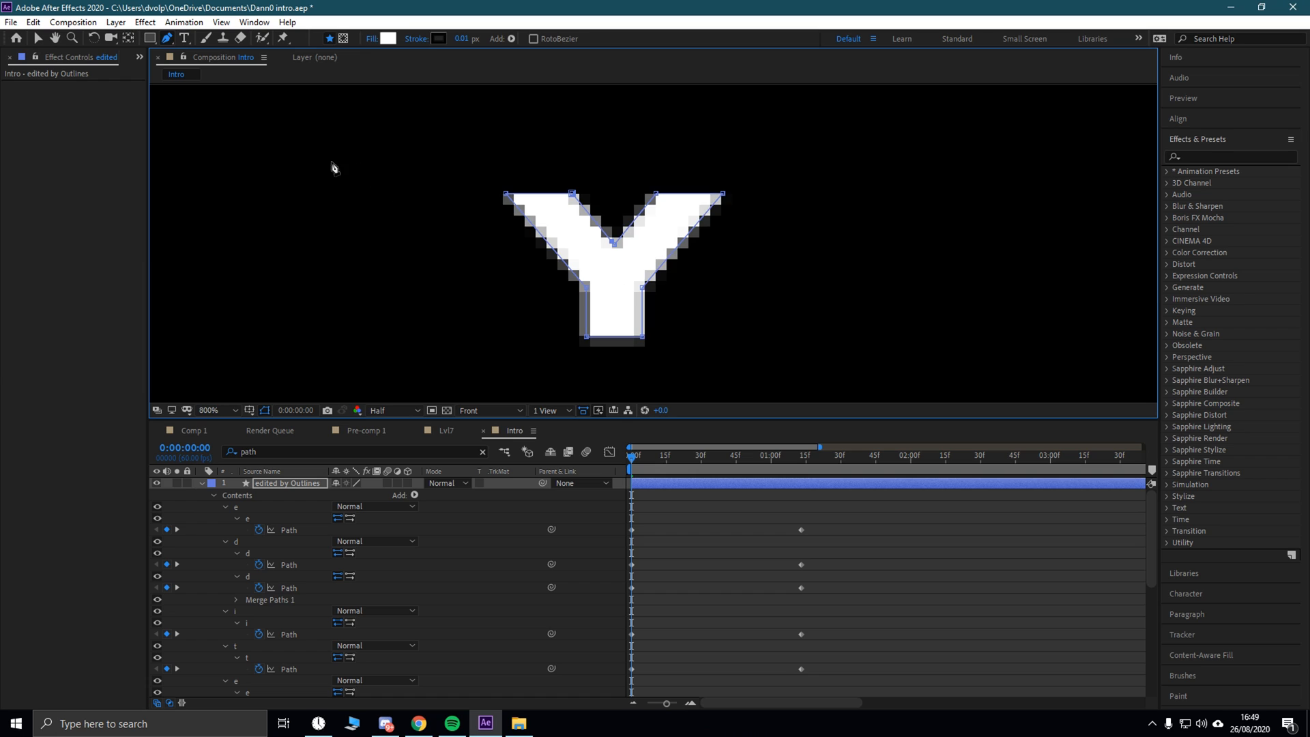
Step: Stretch the letter Y at 0:00:00:00 by selecting its left-side path points and pulling them far to the left
{"action": "left_click", "coordinate": [37, 39]}
{"action": "left_click", "coordinate": [586, 288]}
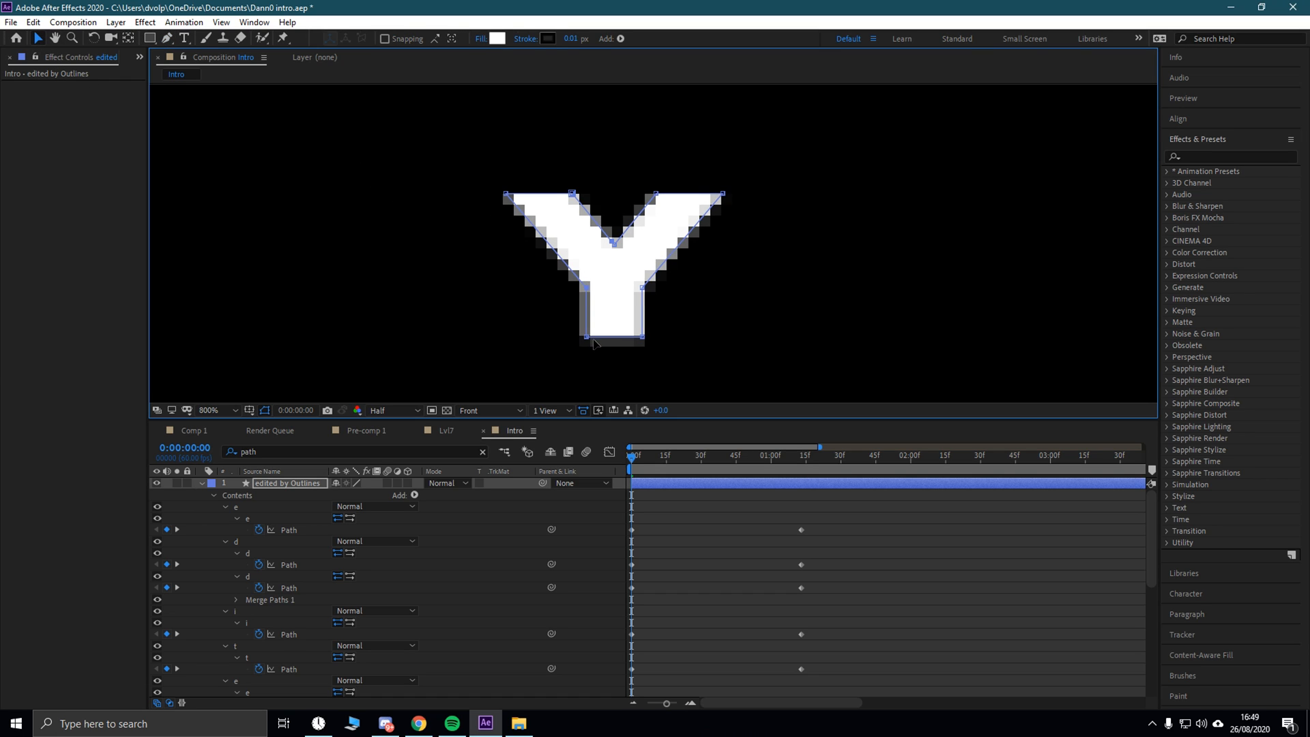
{"action": "left_click", "coordinate": [573, 194], "text": "shift"}
{"action": "scroll", "coordinate": [601, 214], "scroll_direction": "down", "scroll_amount": 1}
{"action": "left_click_drag", "start_coordinate": [580, 218], "coordinate": [28, 195]}
Step: Move the whole stretched Y left, outside the composition frame beside the other stretched letters
{"action": "scroll", "coordinate": [478, 198], "scroll_direction": "down", "scroll_amount": 2}
{"action": "scroll", "coordinate": [519, 218], "scroll_direction": "down", "scroll_amount": 1}
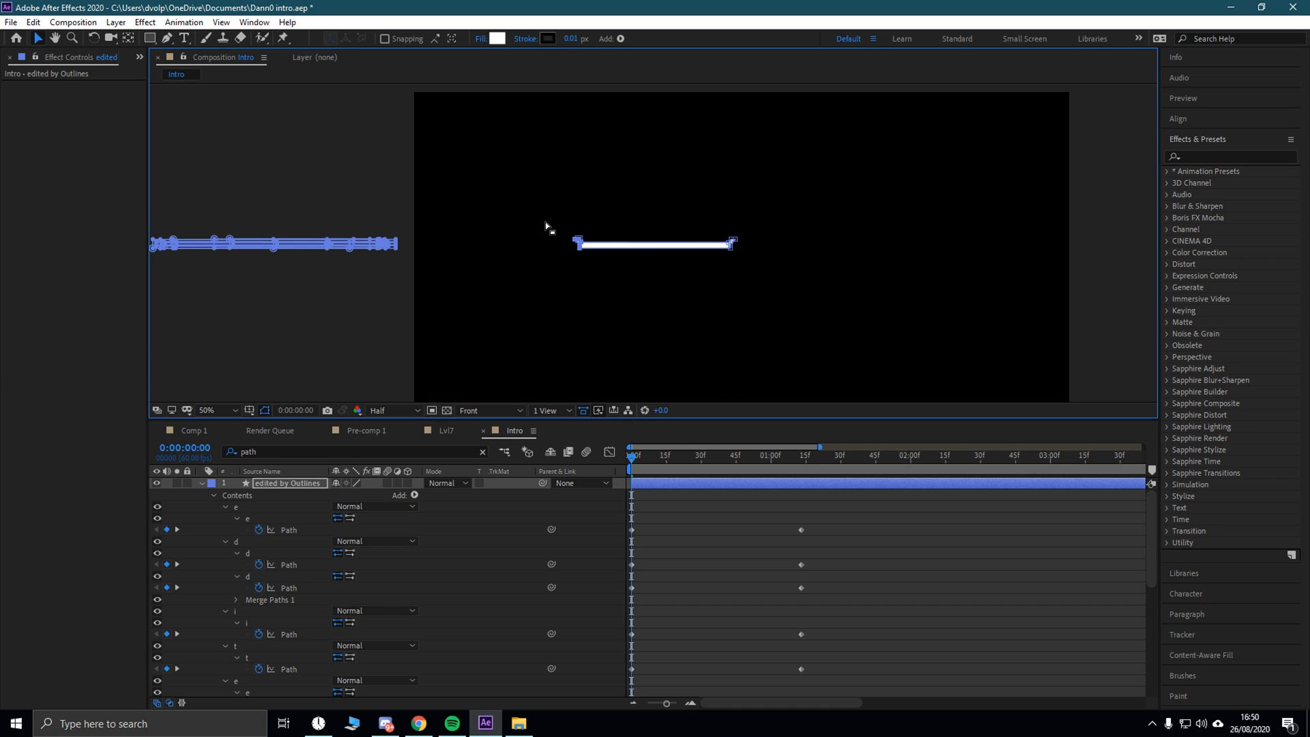
{"action": "left_click_drag", "start_coordinate": [728, 243], "coordinate": [353, 234]}
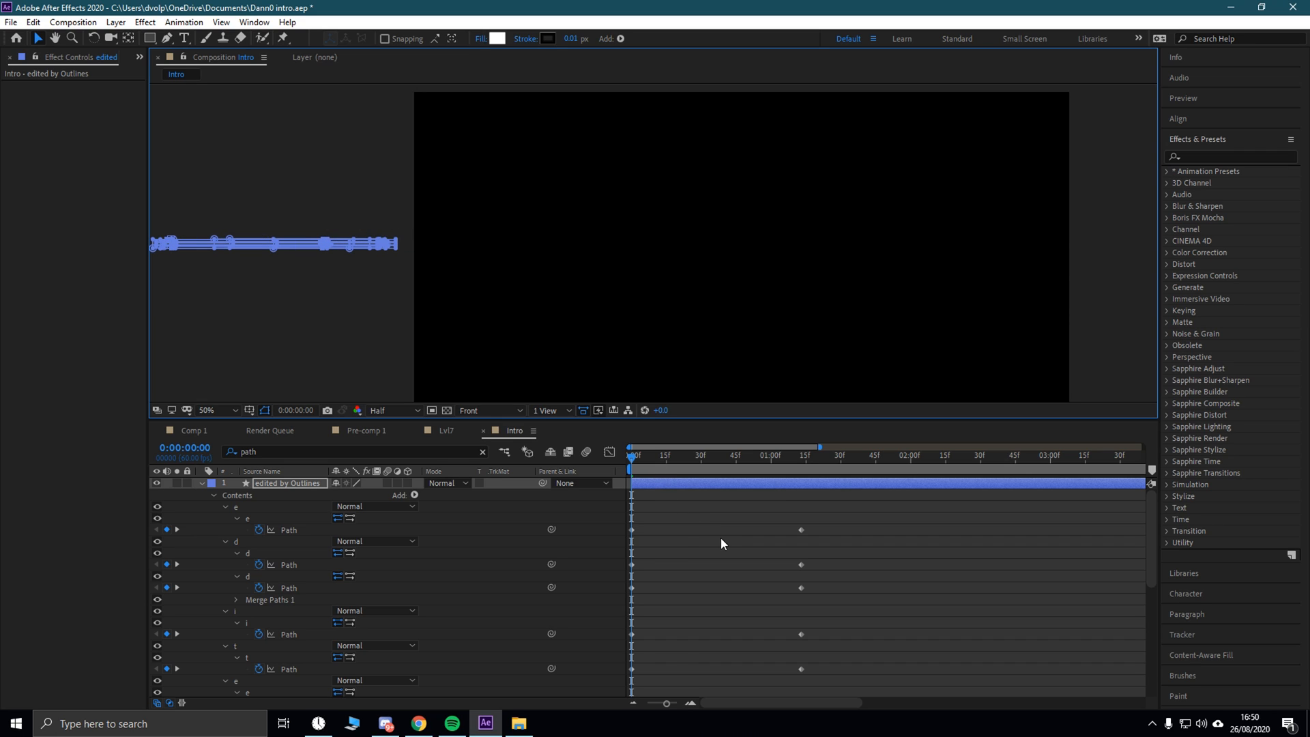
Step: Preview the "edited by" letter animation from the start of the composition
{"action": "key", "text": "space"}
{"action": "left_click", "coordinate": [869, 471]}
{"action": "left_click_drag", "start_coordinate": [869, 471], "coordinate": [616, 469]}
{"action": "key", "text": "space"}
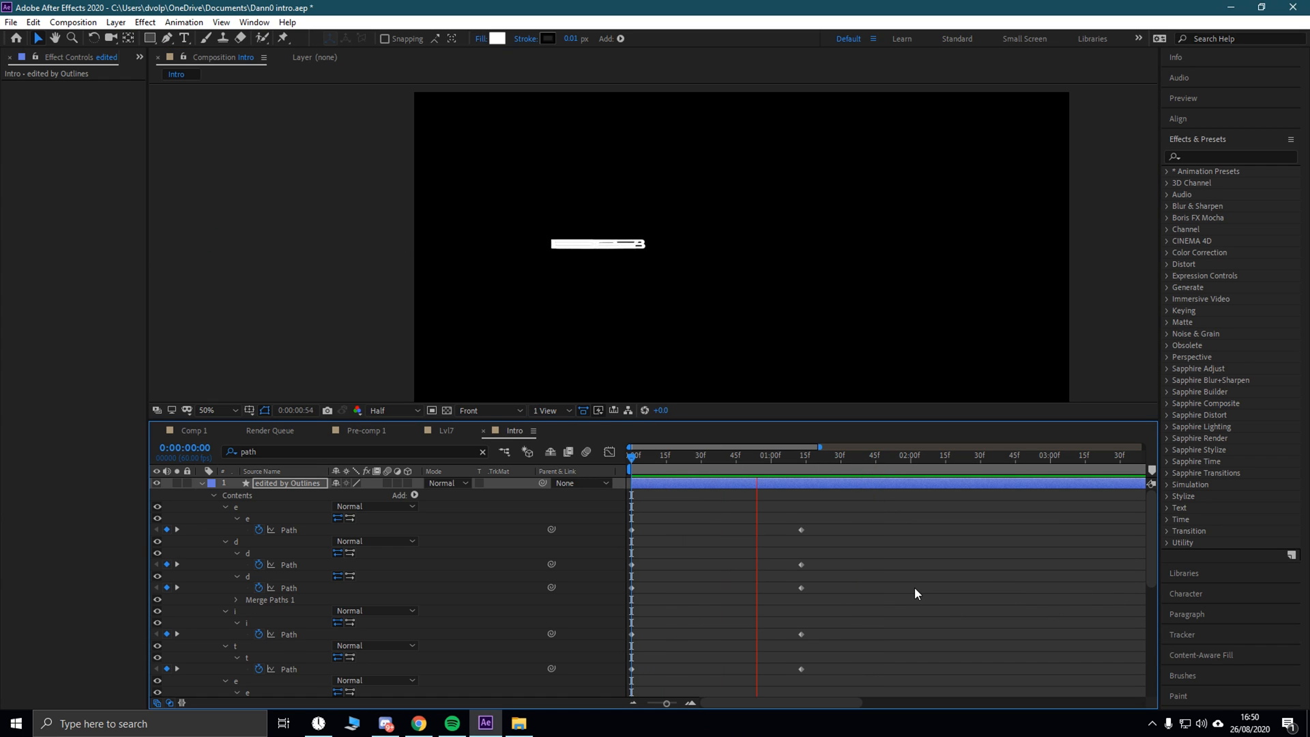
{"action": "key", "text": "space"}
Step: Move the starting Path keyframes of all letters to just before the 30f mark and preview the shortened animation
{"action": "mouse_move", "coordinate": [1144, 538]}
{"action": "left_mouse_down"}
{"action": "mouse_move", "coordinate": [1148, 559]}
{"action": "mouse_move", "coordinate": [1155, 539]}
{"action": "left_mouse_up"}
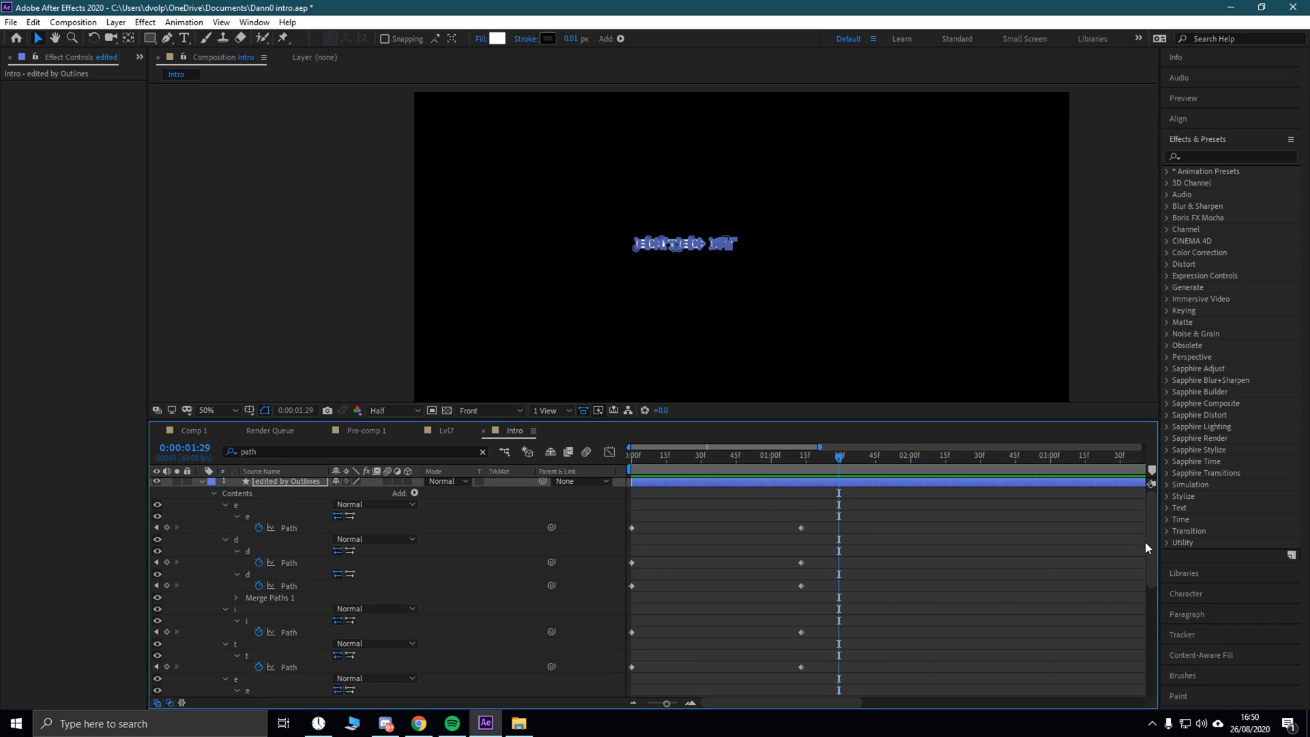
{"action": "left_click_drag", "start_coordinate": [648, 524], "coordinate": [694, 604]}
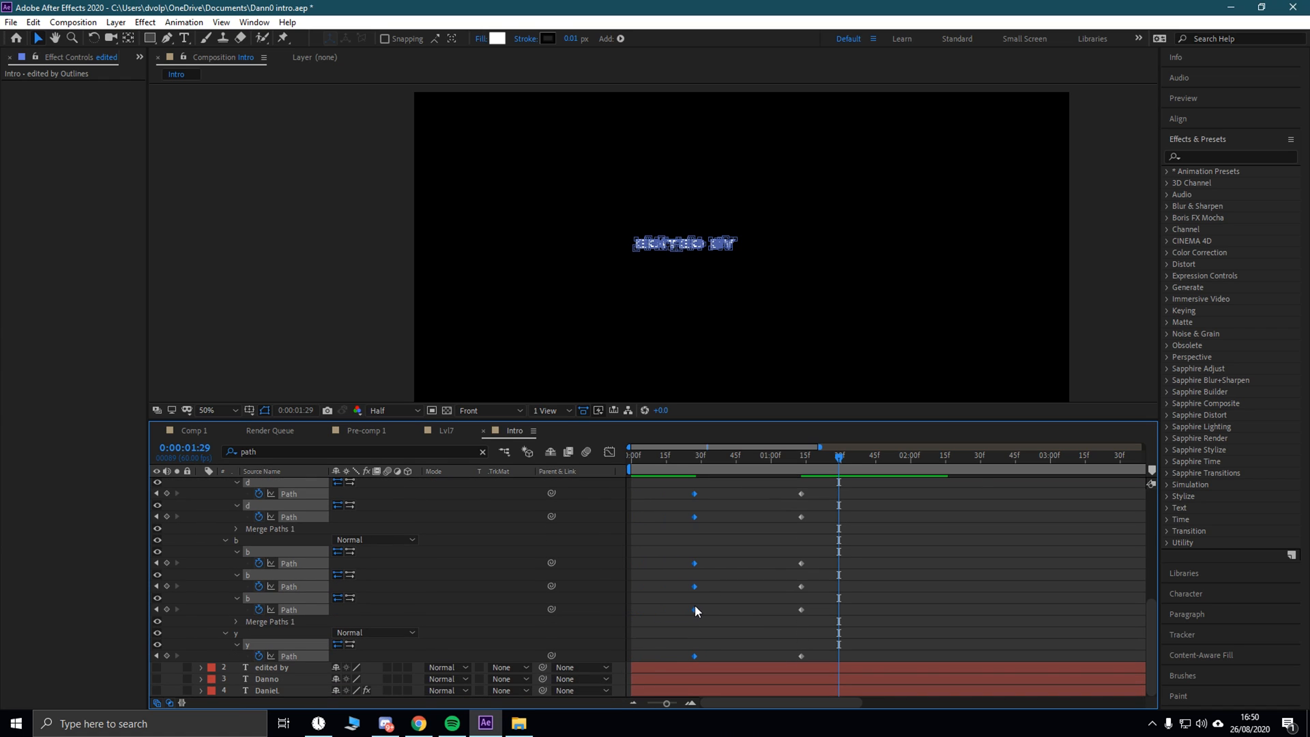
{"action": "left_click_drag", "start_coordinate": [836, 461], "coordinate": [498, 480]}
{"action": "key", "text": "space"}
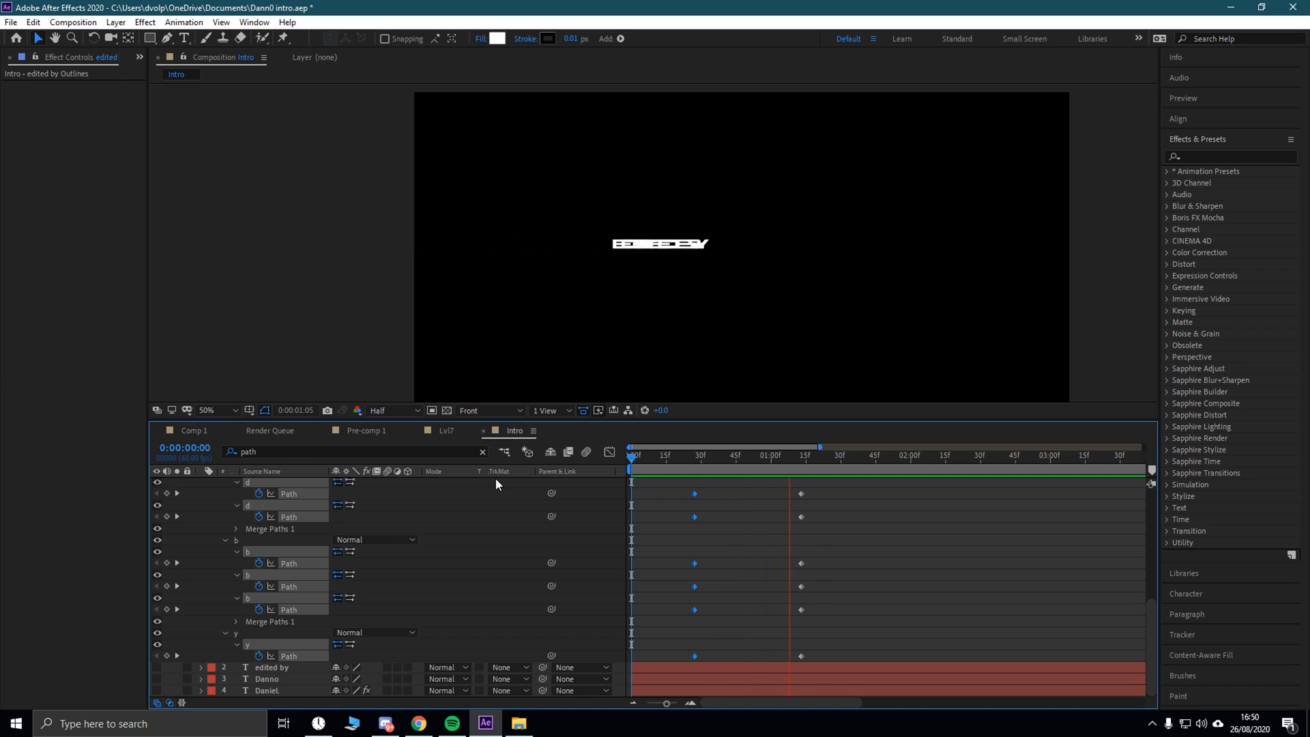
{"action": "key", "text": "space"}
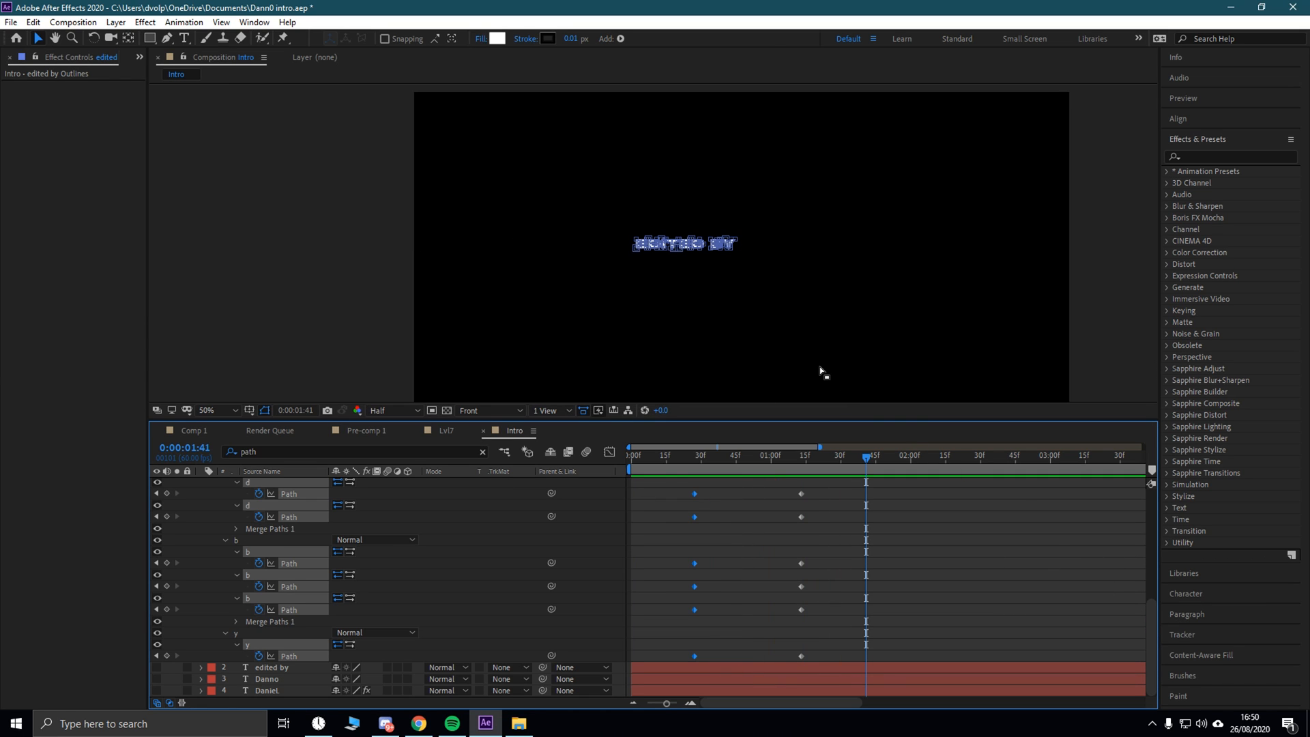
Step: Shift both Path keyframes of every letter except Y slightly later, with the starting keyframes just past the 30f mark
{"action": "left_click_drag", "start_coordinate": [1146, 629], "coordinate": [1133, 535]}
{"action": "left_click_drag", "start_coordinate": [1152, 585], "coordinate": [876, 657]}
{"action": "left_click_drag", "start_coordinate": [657, 549], "coordinate": [660, 439]}
{"action": "scroll", "coordinate": [828, 600], "scroll_direction": "up", "scroll_amount": 1}
{"action": "scroll", "coordinate": [1153, 613], "scroll_direction": "down", "scroll_amount": 1}
{"action": "left_click_drag", "start_coordinate": [695, 529], "coordinate": [720, 531]}
{"action": "scroll", "coordinate": [1139, 617], "scroll_direction": "down", "scroll_amount": 6}
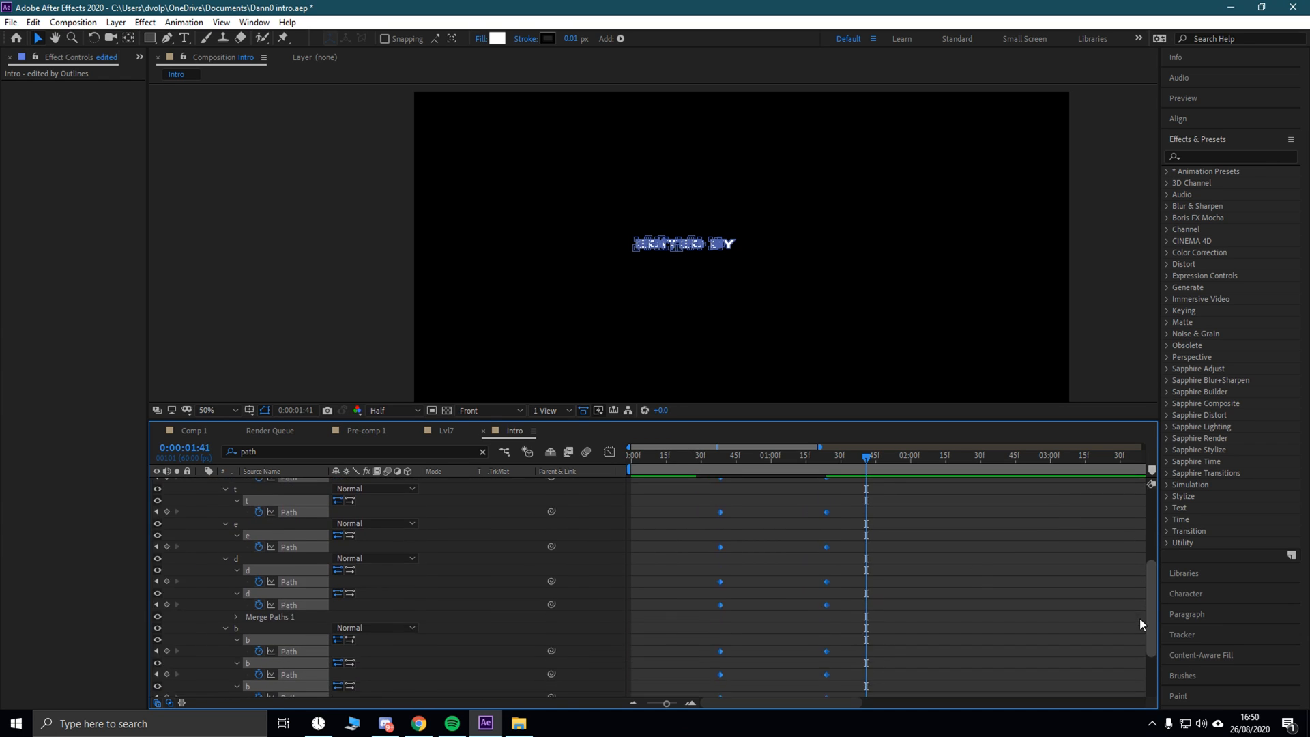
{"action": "left_click_drag", "start_coordinate": [721, 609], "coordinate": [710, 608]}
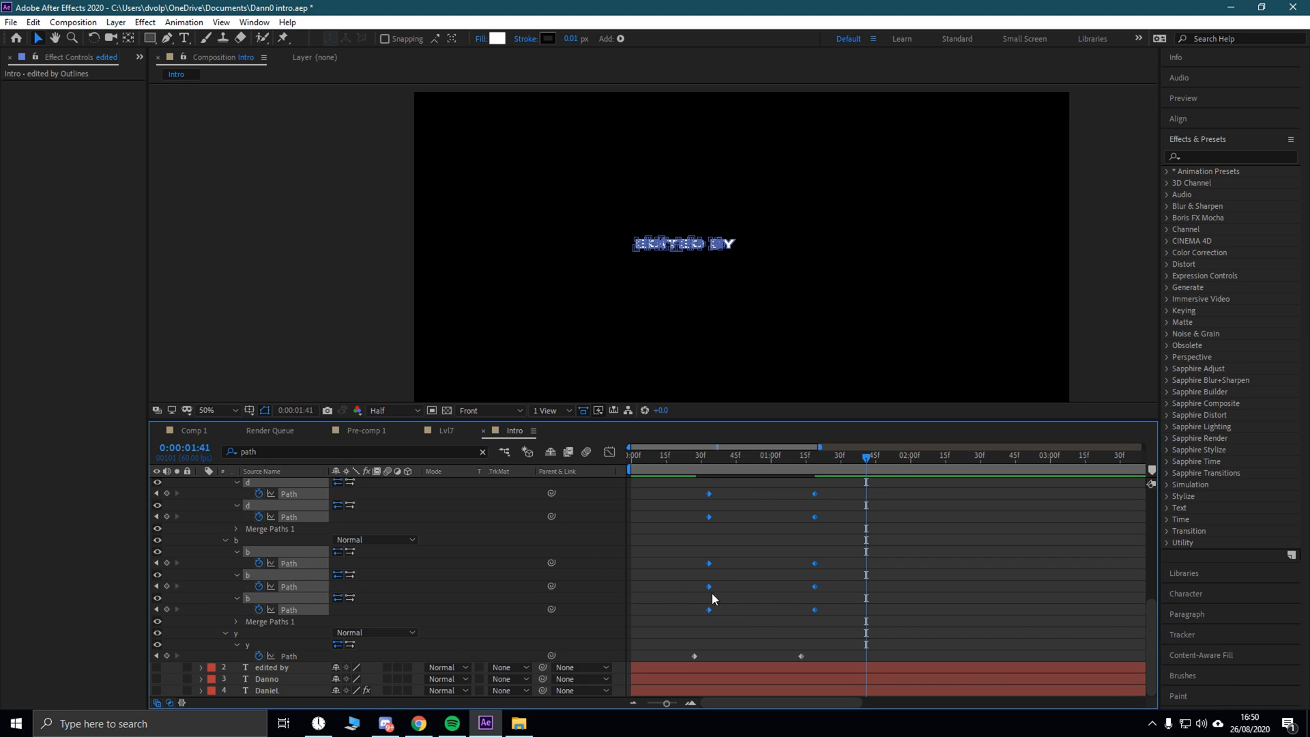
Step: Shift both Path keyframes of every letter of "EDITED" later, placing the starting keyframes at about the 45f mark
{"action": "scroll", "coordinate": [1151, 591], "scroll_direction": "up", "scroll_amount": 2}
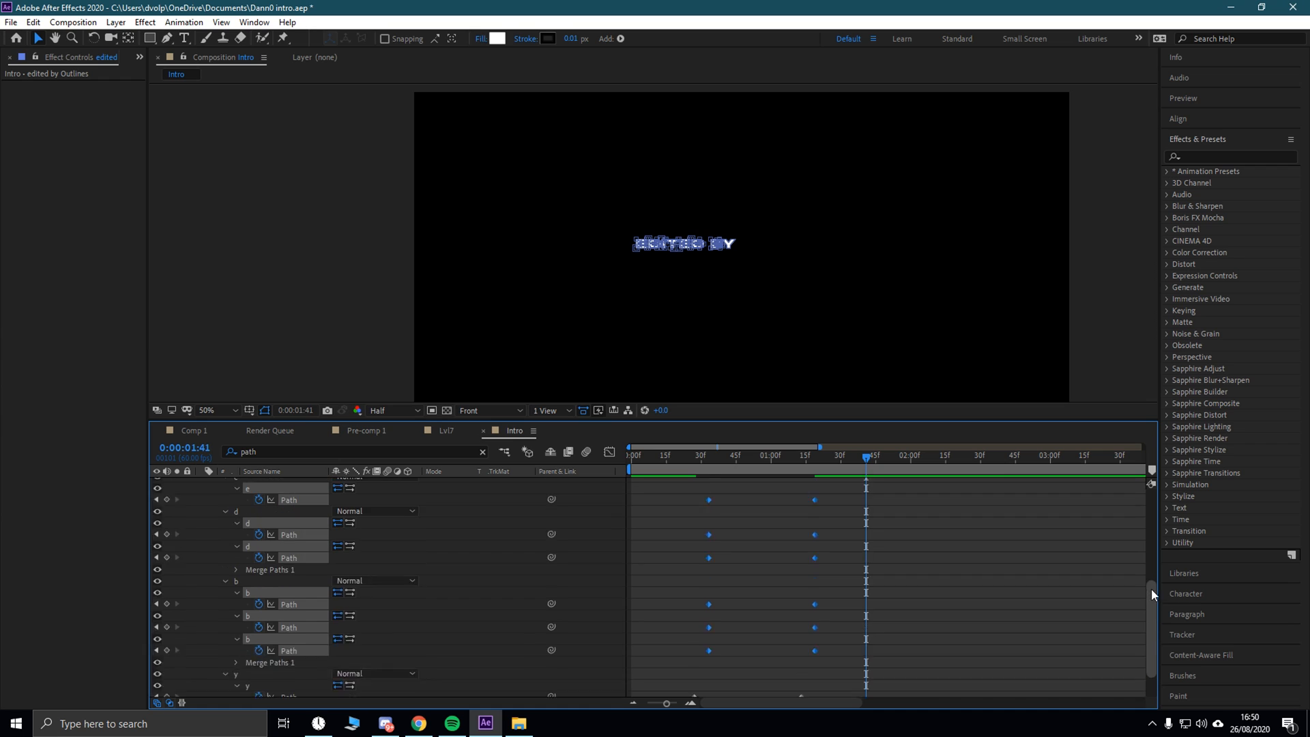
{"action": "left_click_drag", "start_coordinate": [841, 632], "coordinate": [659, 451]}
{"action": "left_click_drag", "start_coordinate": [710, 530], "coordinate": [759, 530]}
{"action": "scroll", "coordinate": [1149, 596], "scroll_direction": "down", "scroll_amount": 5}
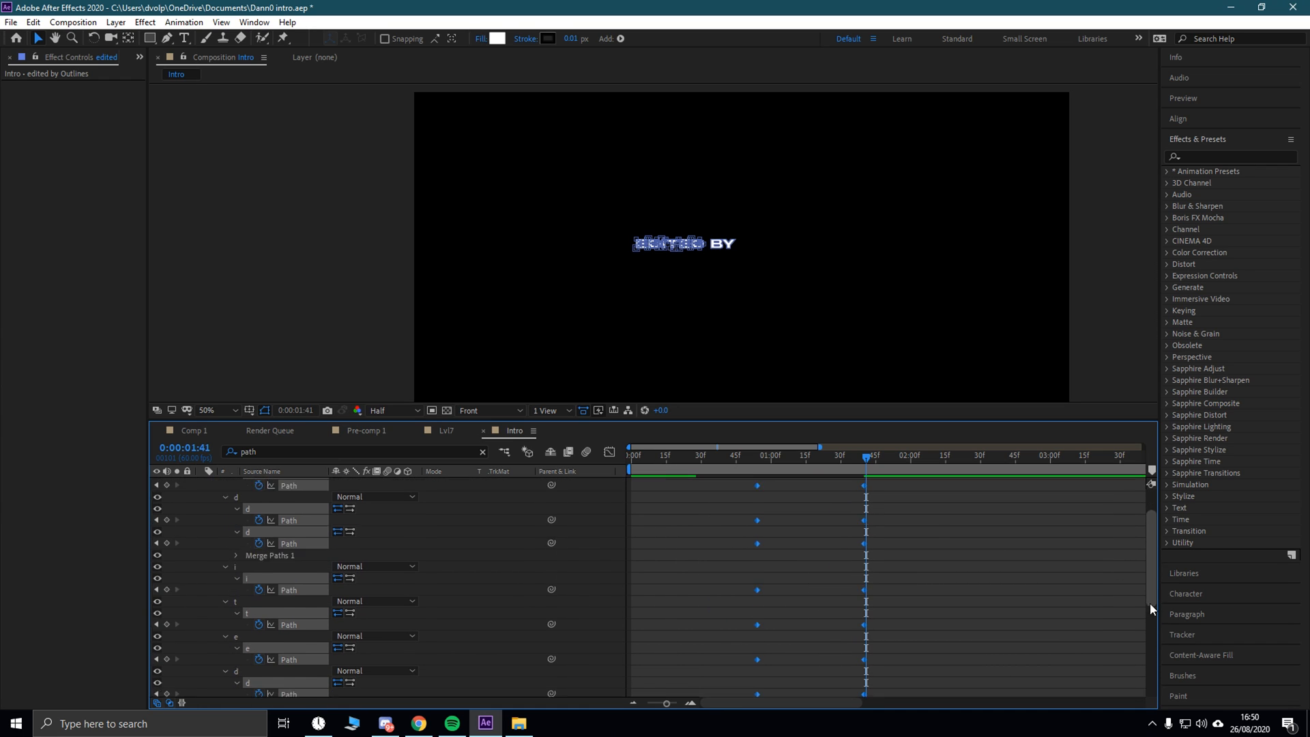
{"action": "left_click_drag", "start_coordinate": [759, 572], "coordinate": [737, 571]}
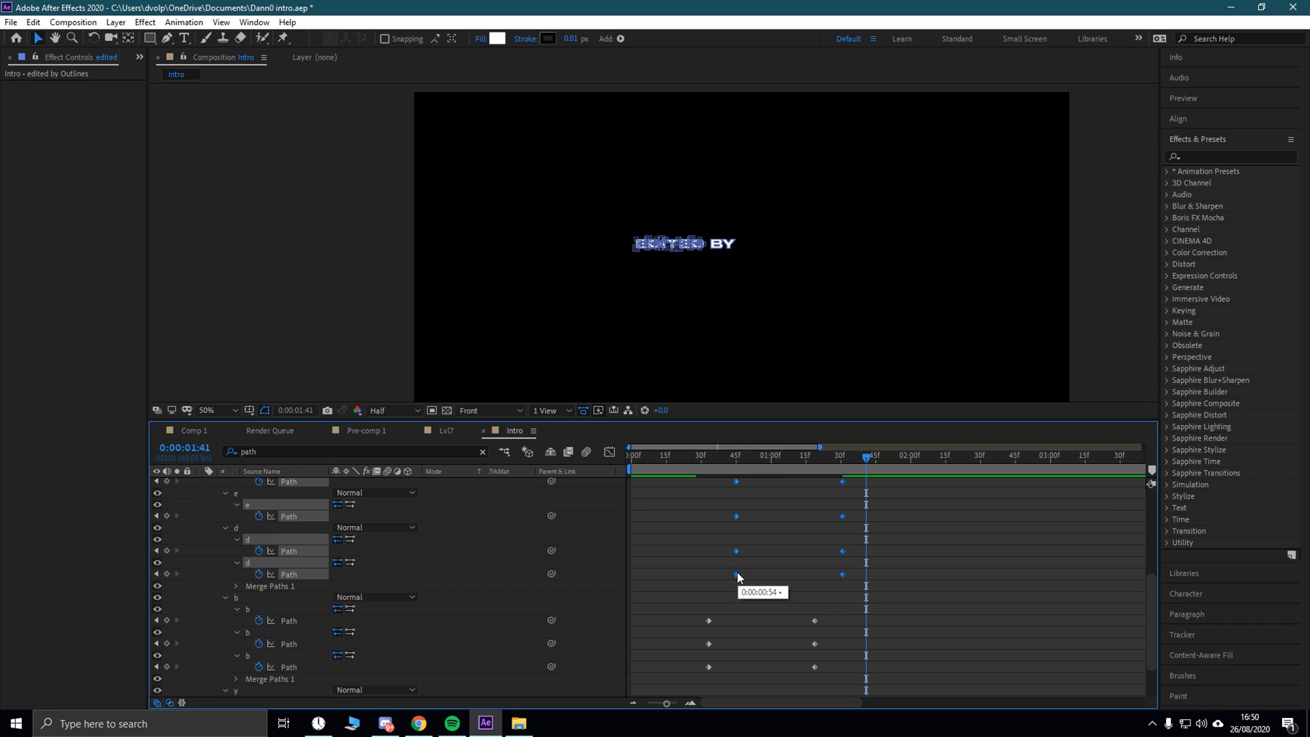
Step: Shift both Path keyframes of the first five letters of "EDITED" later, placing the starting keyframes at about the 1-second mark
{"action": "scroll", "coordinate": [1152, 591], "scroll_direction": "up", "scroll_amount": 1}
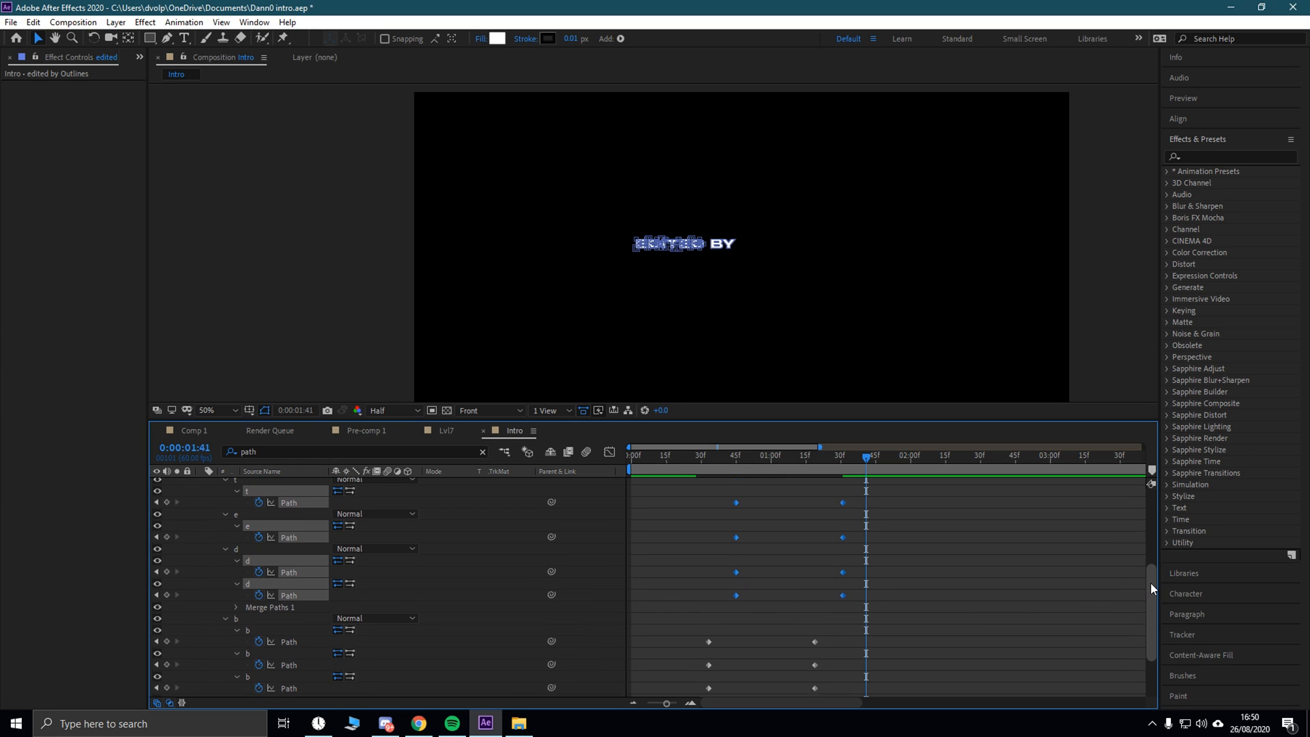
{"action": "left_click_drag", "start_coordinate": [673, 502], "coordinate": [902, 554]}
{"action": "scroll", "coordinate": [1151, 596], "scroll_direction": "up", "scroll_amount": 3}
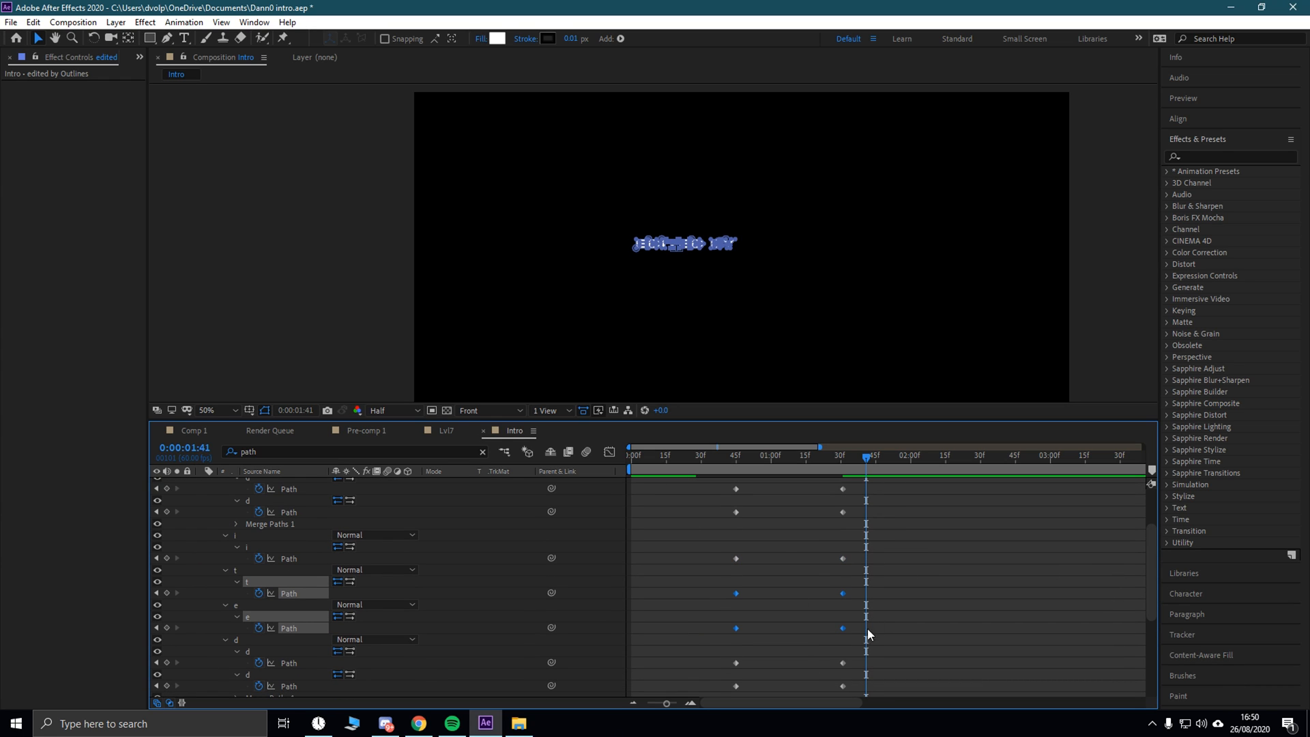
{"action": "left_click_drag", "start_coordinate": [867, 628], "coordinate": [774, 504]}
{"action": "left_click_drag", "start_coordinate": [1146, 543], "coordinate": [1146, 602]}
{"action": "left_click_drag", "start_coordinate": [771, 542], "coordinate": [767, 542]}
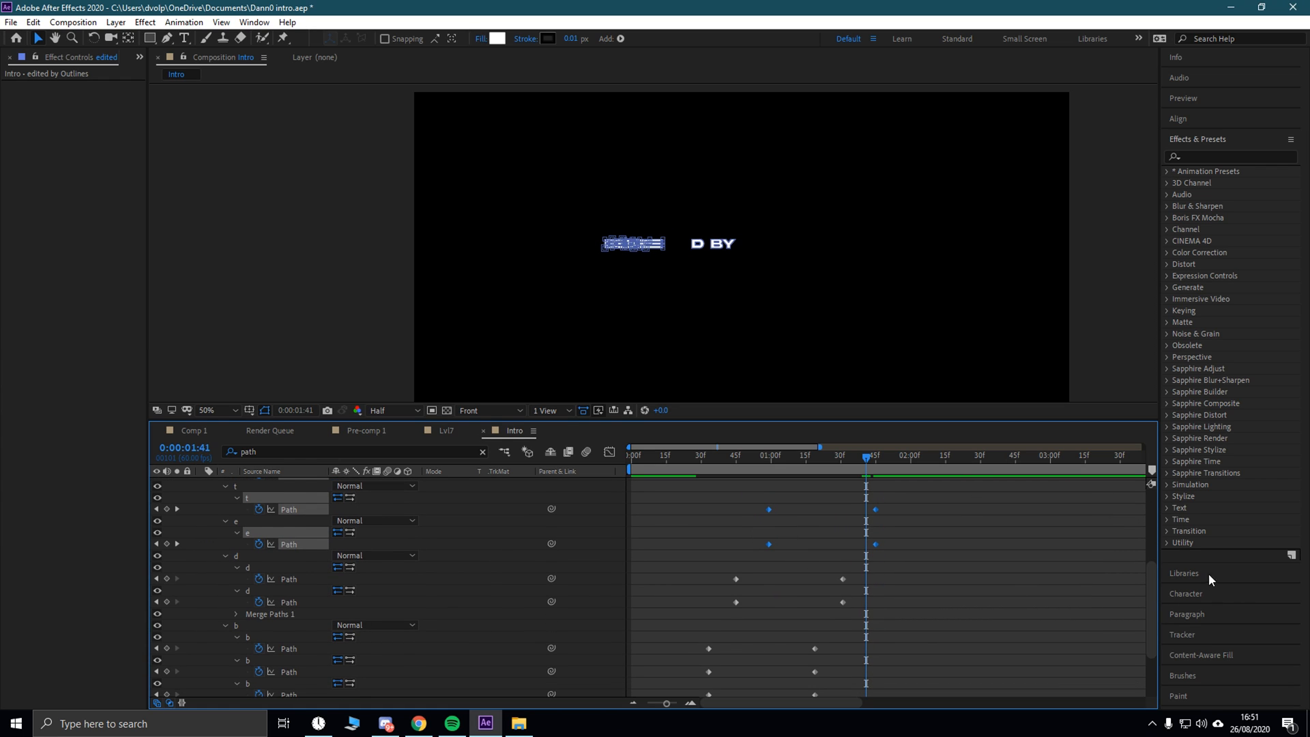
Step: Stagger the Path keyframes further, starting I and T at about 01:11f, the first D at about 01:20f and the first E at about 01:30f
{"action": "left_click_drag", "start_coordinate": [1155, 592], "coordinate": [1155, 557]}
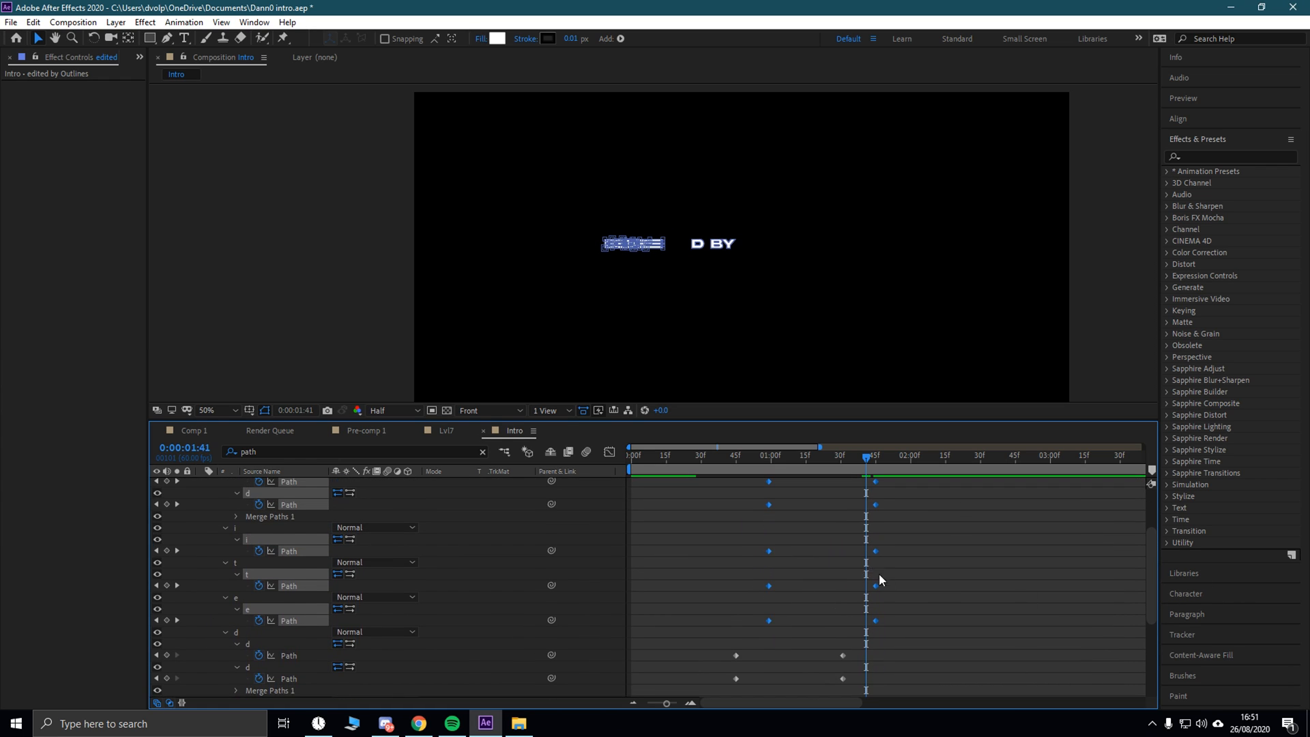
{"action": "left_click_drag", "start_coordinate": [891, 589], "coordinate": [796, 556]}
{"action": "left_click_drag", "start_coordinate": [1150, 576], "coordinate": [1150, 543]}
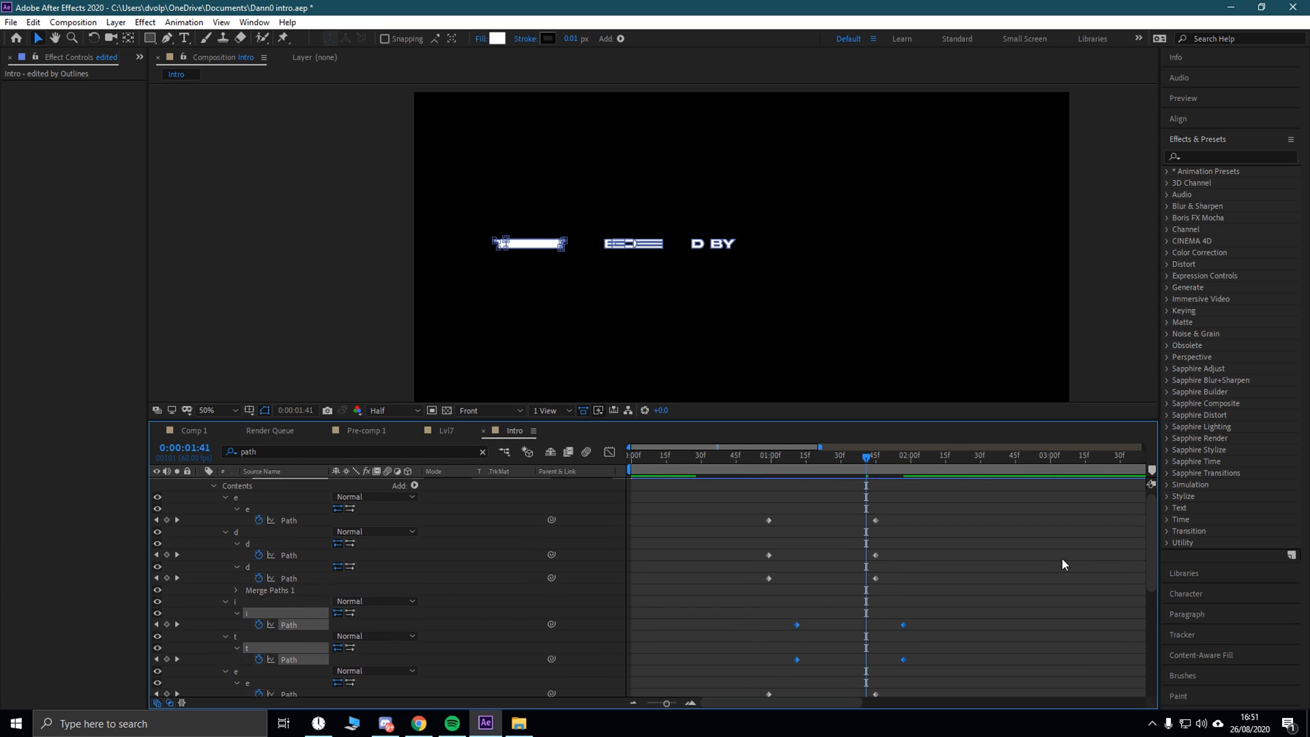
{"action": "left_click_drag", "start_coordinate": [899, 580], "coordinate": [757, 548]}
{"action": "left_click_drag", "start_coordinate": [769, 555], "coordinate": [818, 554]}
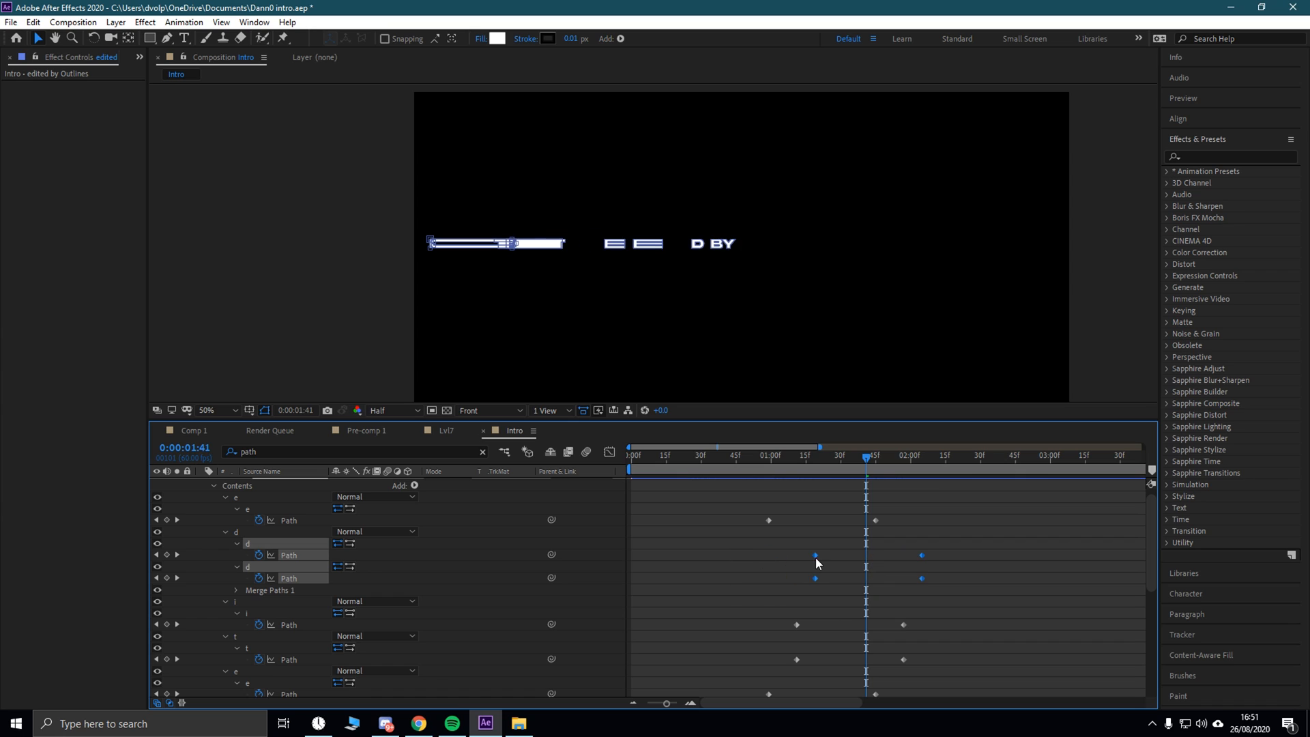
{"action": "mouse_move", "coordinate": [895, 533]}
{"action": "left_mouse_down"}
{"action": "mouse_move", "coordinate": [739, 511]}
{"action": "mouse_move", "coordinate": [798, 522]}
{"action": "left_mouse_up"}
{"action": "mouse_move", "coordinate": [939, 541]}
{"action": "left_mouse_down"}
{"action": "mouse_move", "coordinate": [768, 520]}
{"action": "mouse_move", "coordinate": [840, 526]}
{"action": "left_mouse_up"}
Step: Preview the staggered "edited by" letter animation from the start of the composition
{"action": "left_click_drag", "start_coordinate": [1150, 508], "coordinate": [1111, 607]}
{"action": "left_click_drag", "start_coordinate": [865, 461], "coordinate": [541, 478]}
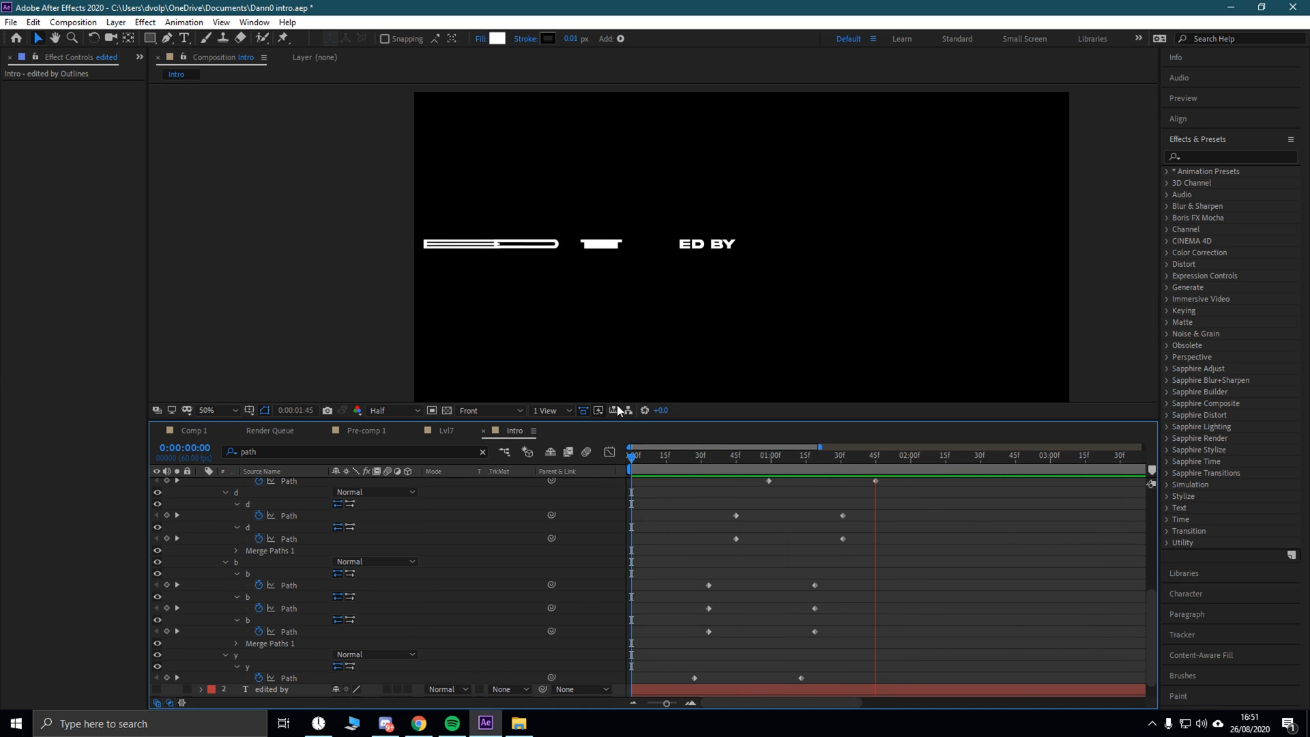
{"action": "left_click", "coordinate": [737, 247]}
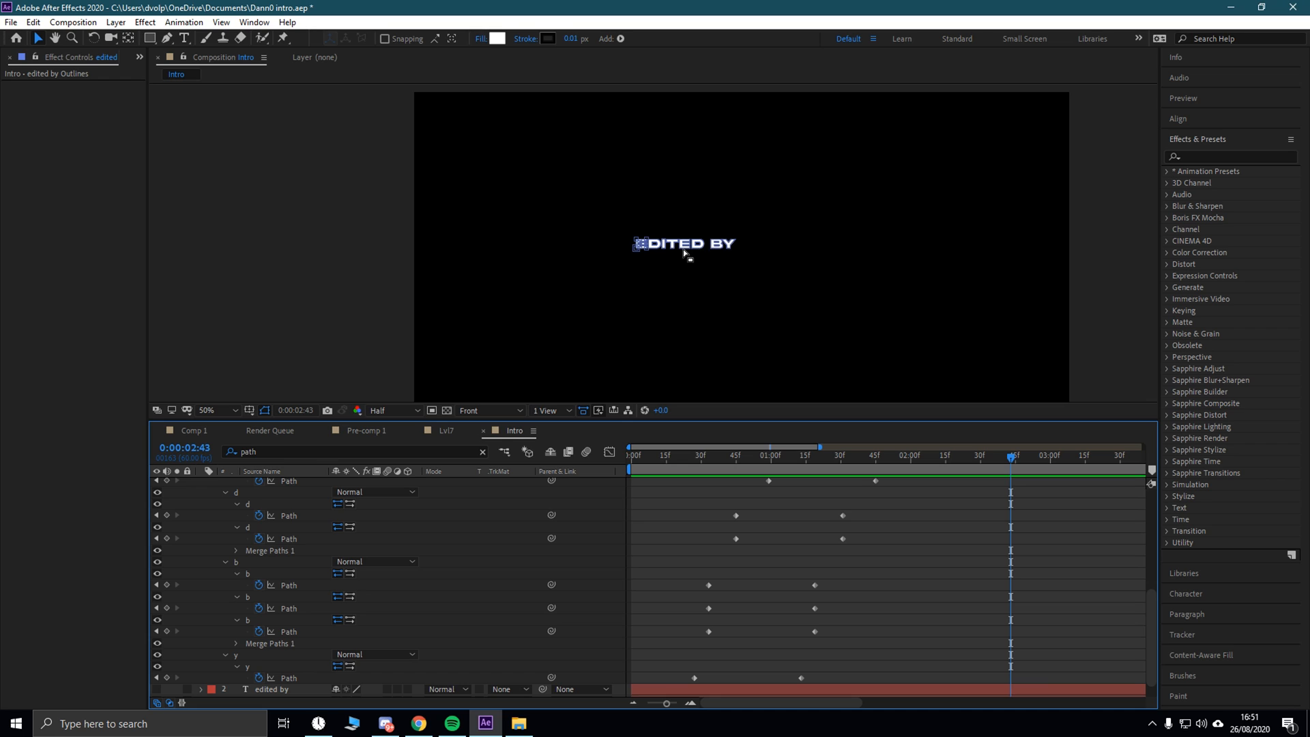
{"action": "left_click_drag", "start_coordinate": [1009, 457], "coordinate": [613, 467]}
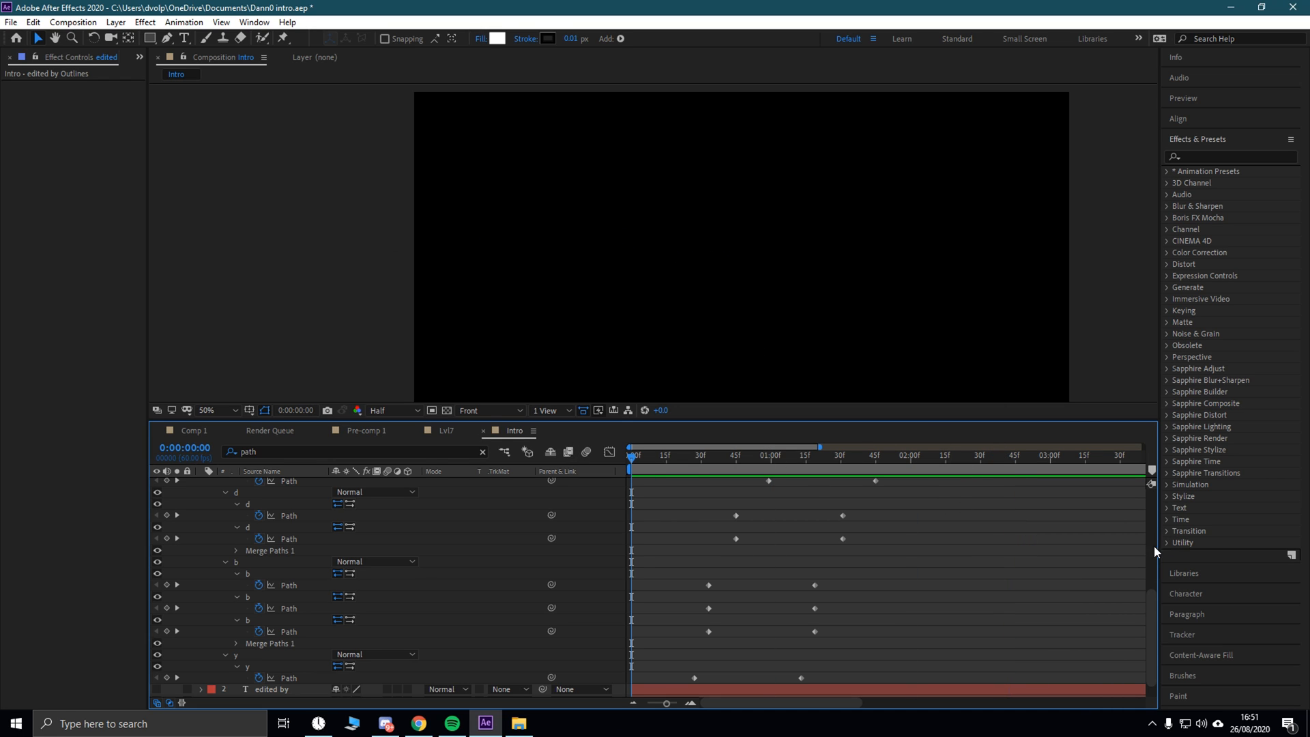
Step: Apply Easy Ease to the Path keyframes of all the "edited by" letters
{"action": "left_click_drag", "start_coordinate": [1153, 611], "coordinate": [1139, 510]}
{"action": "left_click_drag", "start_coordinate": [999, 502], "coordinate": [715, 608]}
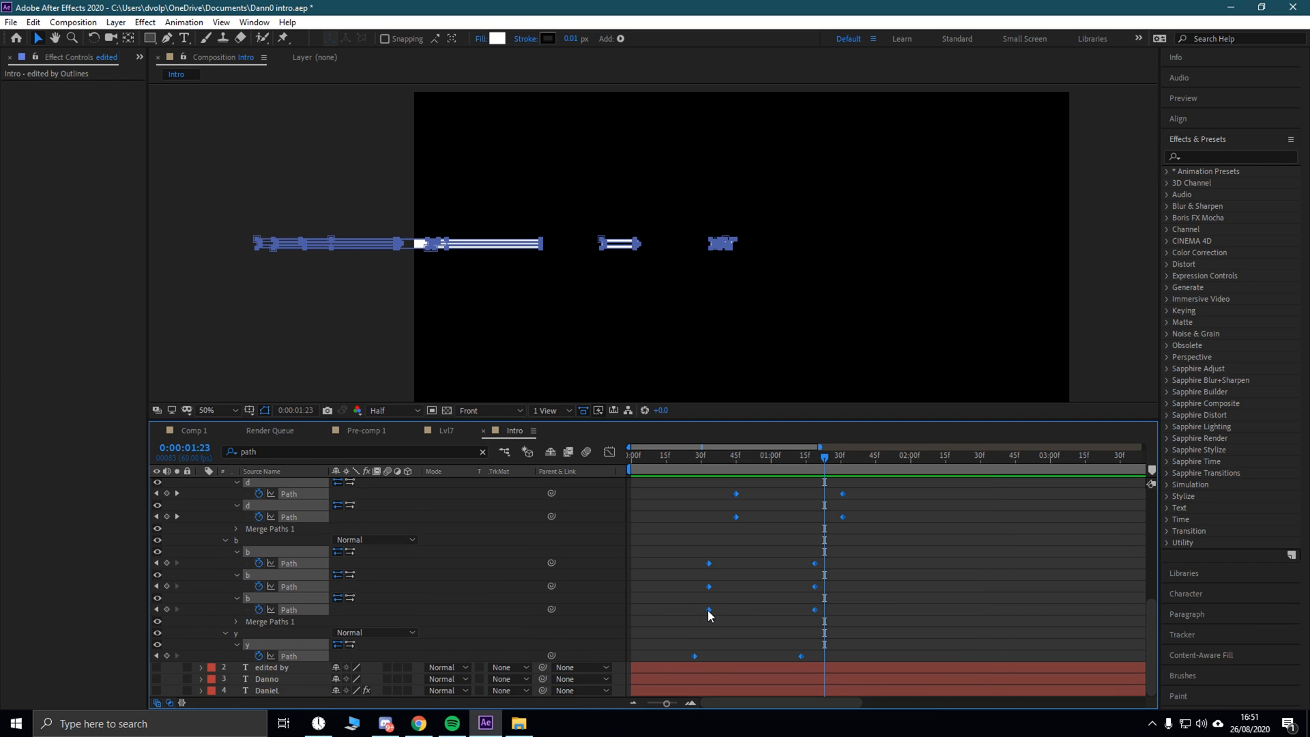
{"action": "right_click", "coordinate": [707, 610]}
{"action": "mouse_move", "coordinate": [766, 603]}
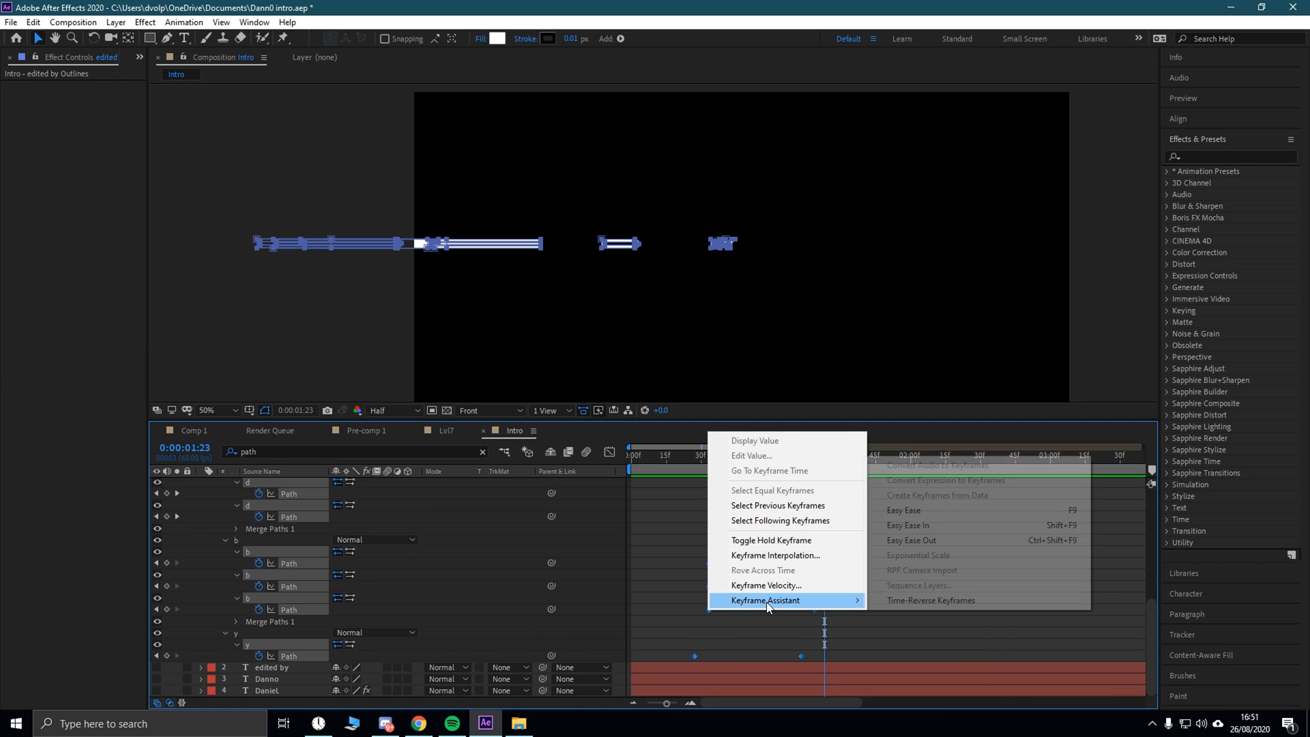
{"action": "left_click", "coordinate": [914, 511]}
Step: Set the incoming and outgoing velocity influence of all selected Path keyframes to 75%
{"action": "right_click", "coordinate": [708, 610]}
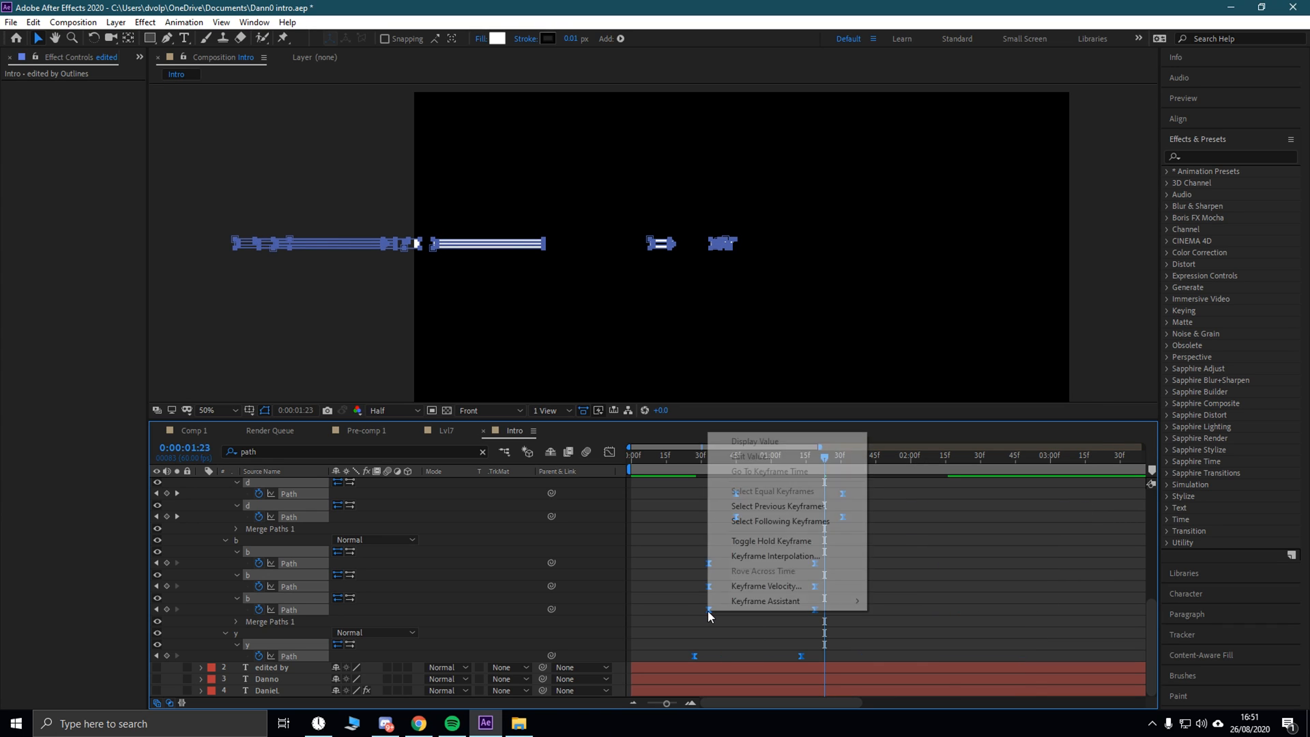
{"action": "left_click", "coordinate": [742, 669]}
{"action": "left_click", "coordinate": [550, 354]}
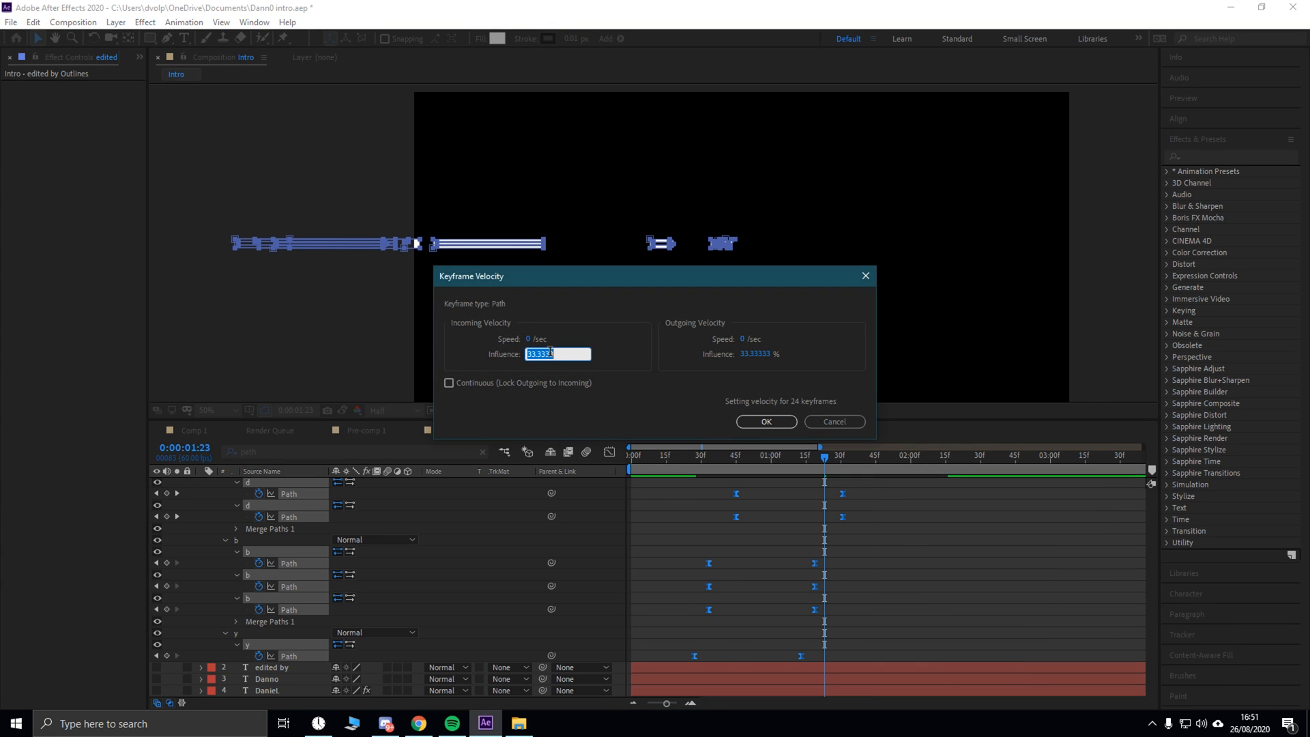
{"action": "type", "text": "75"}
{"action": "left_click", "coordinate": [753, 354]}
{"action": "type", "text": "75"}
{"action": "left_click", "coordinate": [766, 422]}
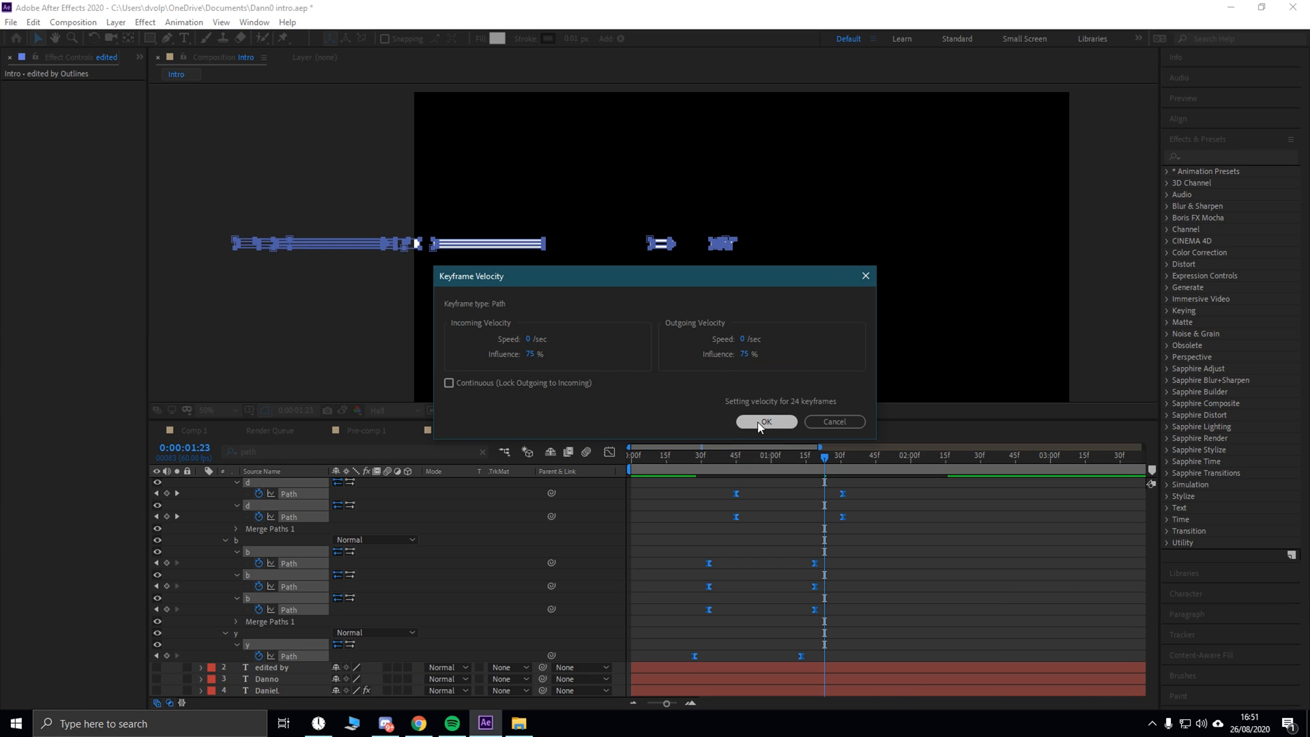
Step: Preview the eased letter animation from the start and check the spacing between the letters
{"action": "left_click_drag", "start_coordinate": [827, 467], "coordinate": [467, 447]}
{"action": "key", "text": "space"}
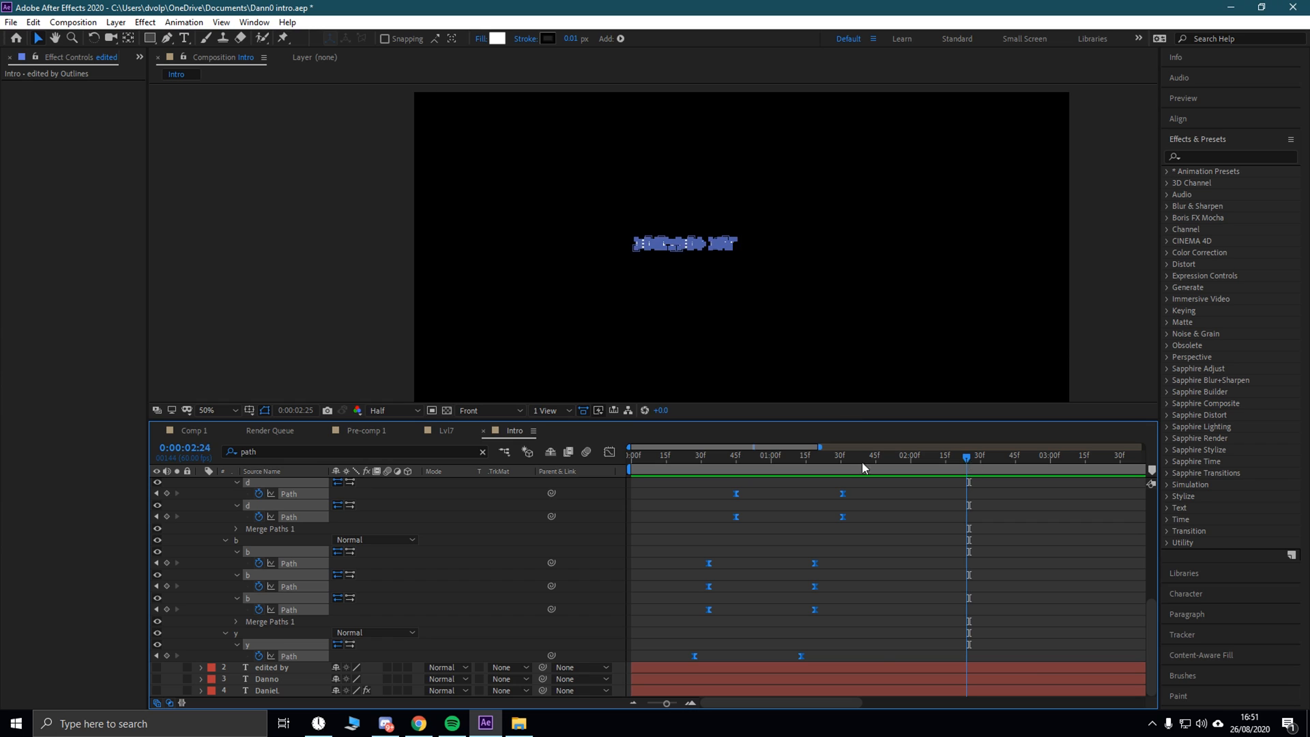
{"action": "key", "text": "space"}
{"action": "scroll", "coordinate": [1151, 613], "scroll_direction": "up", "scroll_amount": 3}
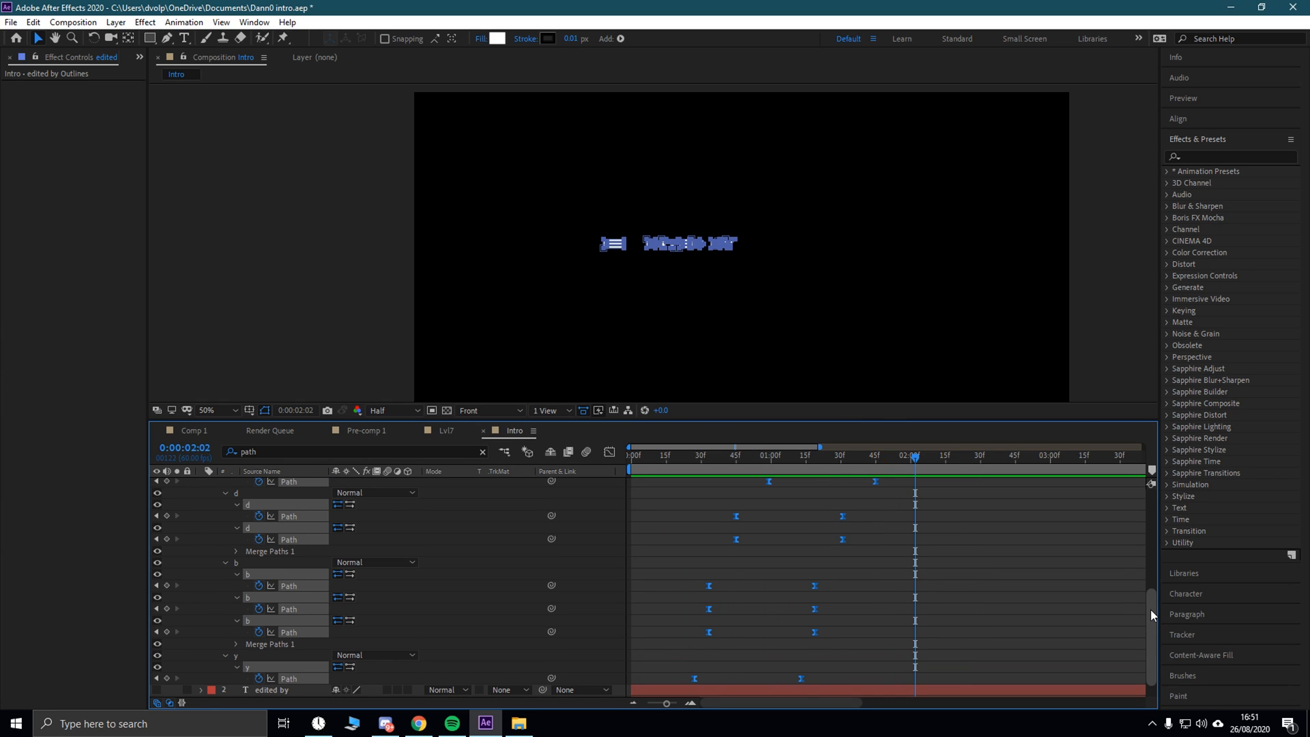
{"action": "scroll", "coordinate": [1147, 627], "scroll_direction": "down", "scroll_amount": 2}
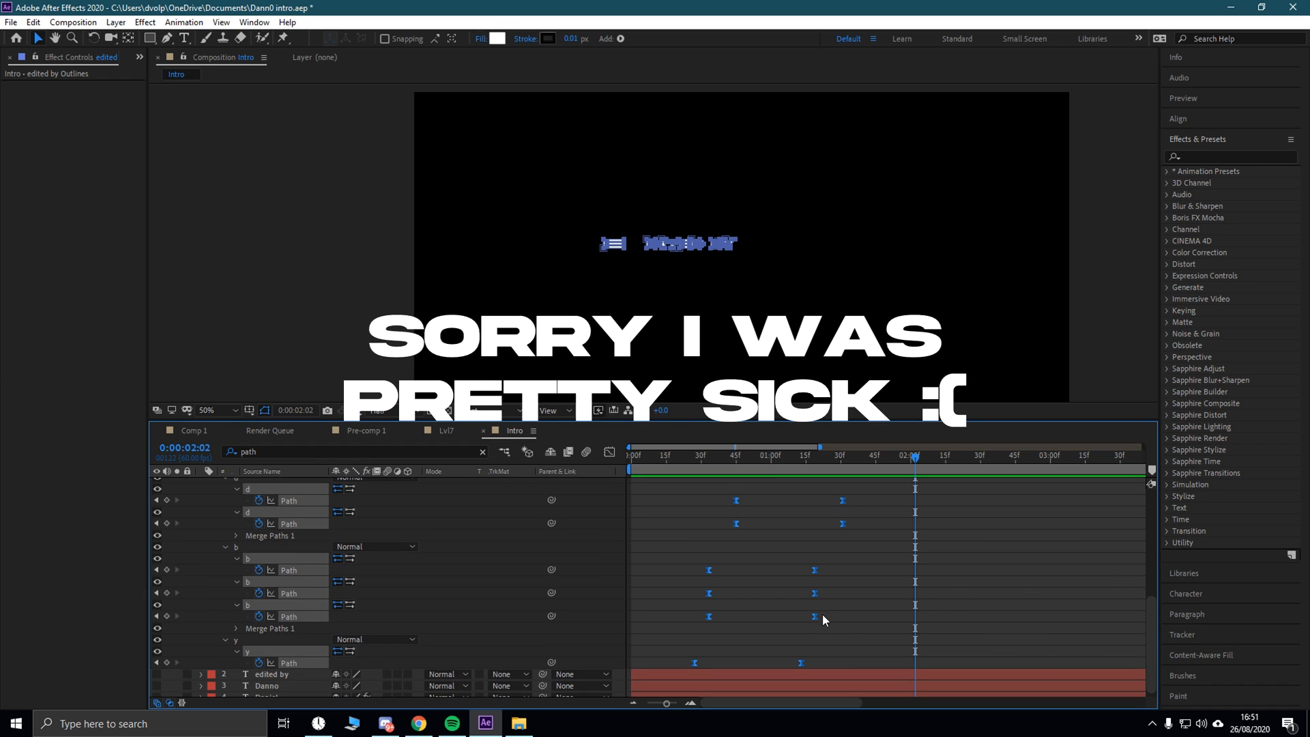
{"action": "key", "text": "Home"}
{"action": "key", "text": "space"}
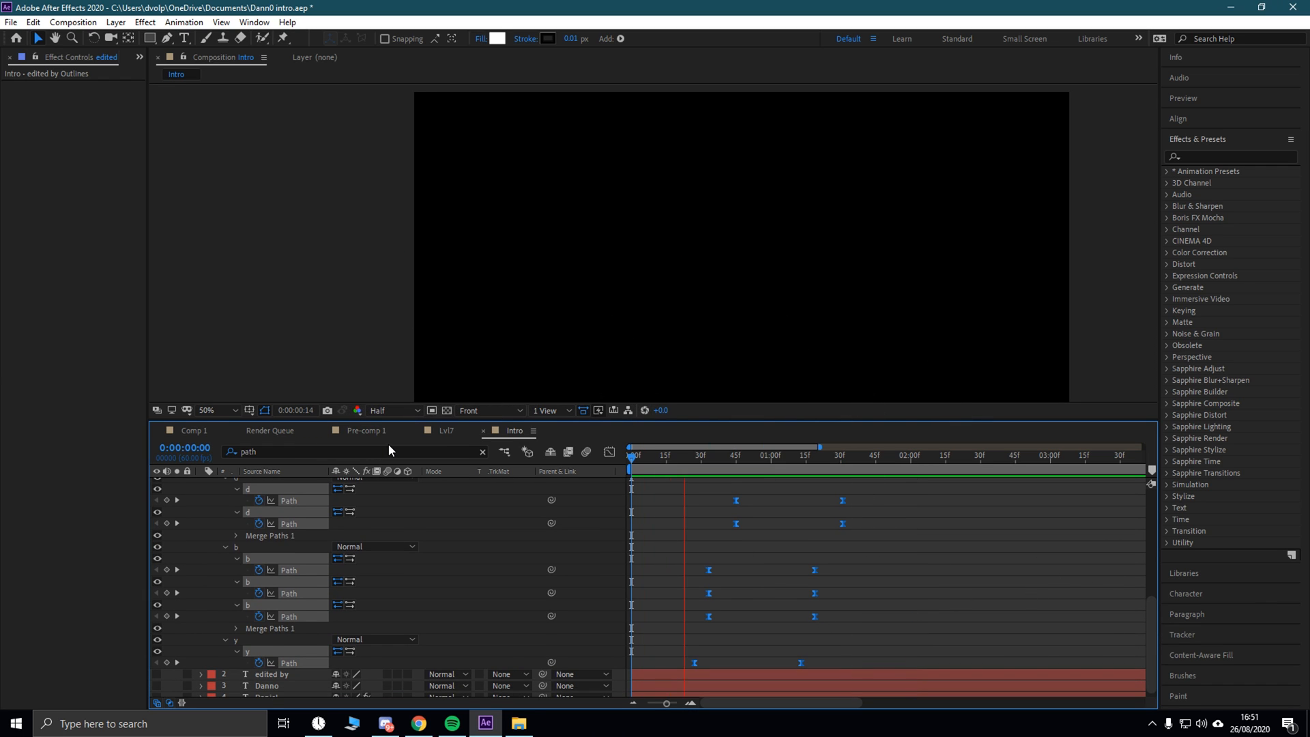
{"action": "key", "text": "space"}
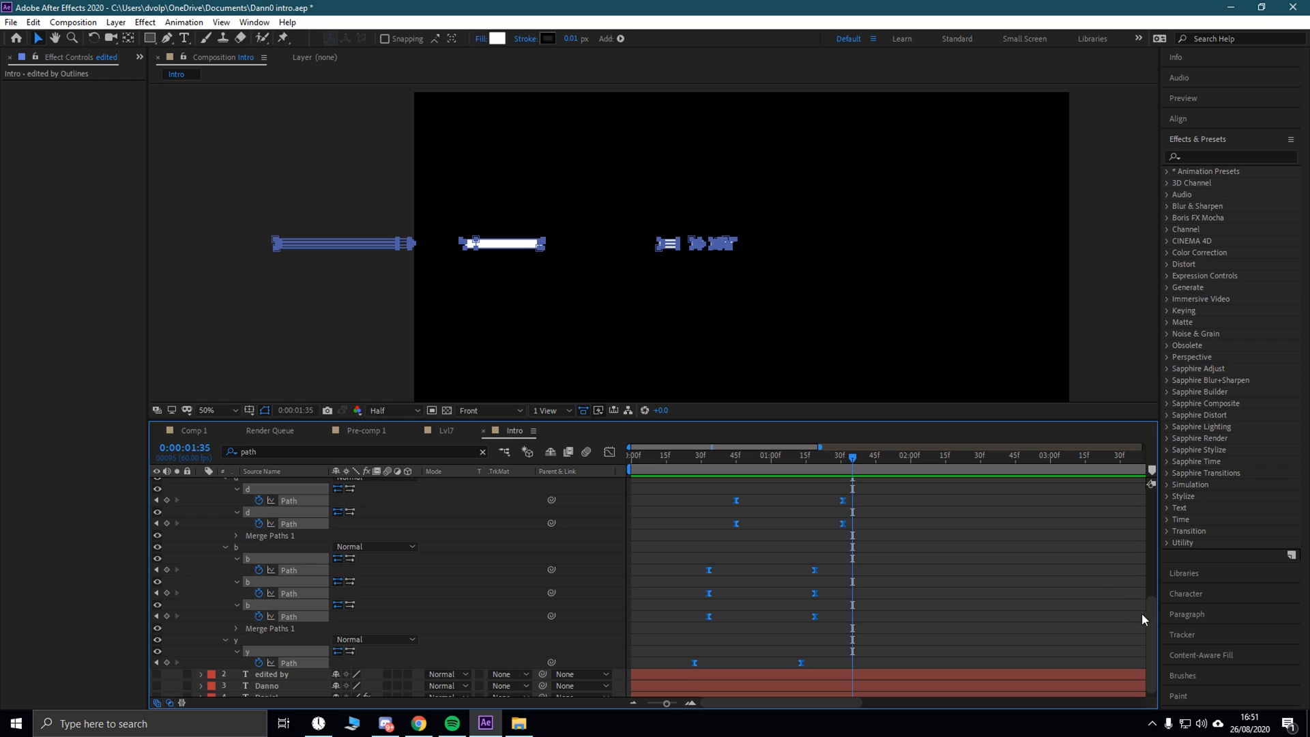
Step: Shift the Path keyframes of the last D and second E of "EDITED" earlier, starting at about 40f and 52f
{"action": "scroll", "coordinate": [1153, 605], "scroll_direction": "up", "scroll_amount": 3}
{"action": "left_click_drag", "start_coordinate": [679, 530], "coordinate": [889, 602]}
{"action": "left_click_drag", "start_coordinate": [735, 552], "coordinate": [723, 552]}
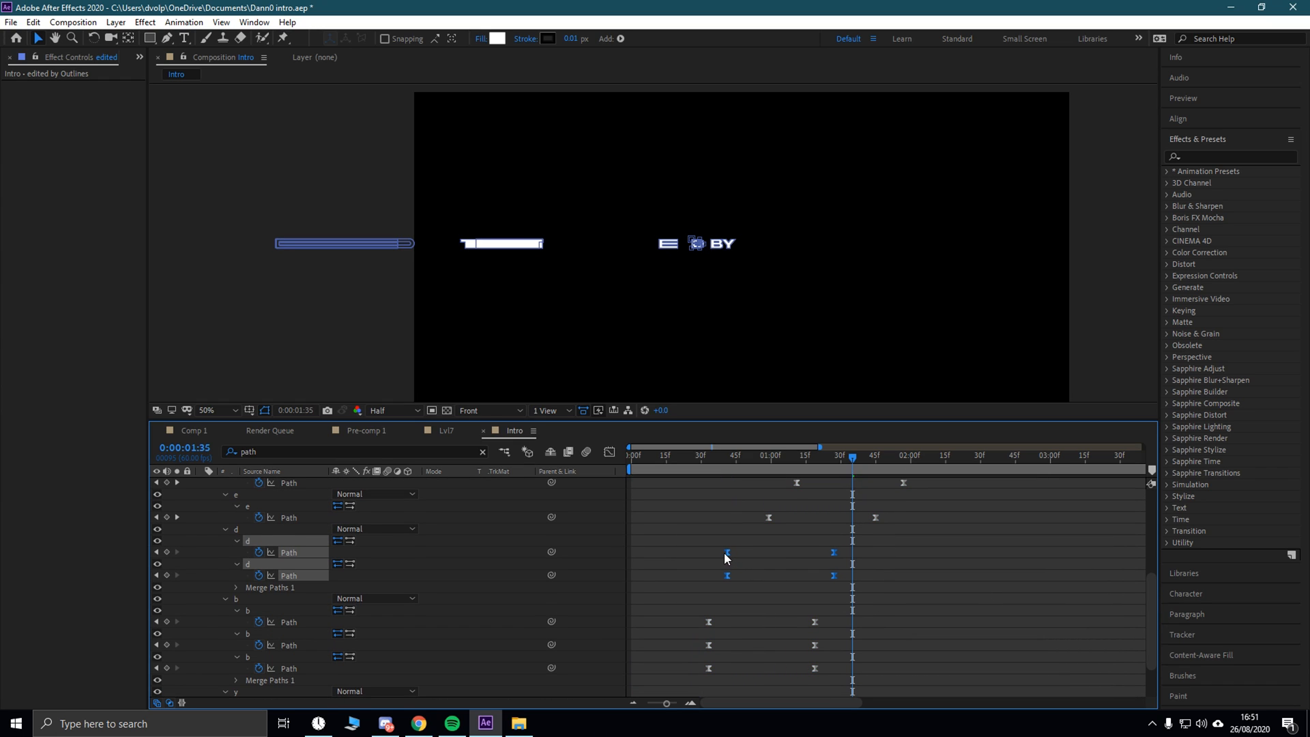
{"action": "left_click_drag", "start_coordinate": [1149, 621], "coordinate": [1144, 589]}
{"action": "left_click_drag", "start_coordinate": [731, 562], "coordinate": [859, 587]}
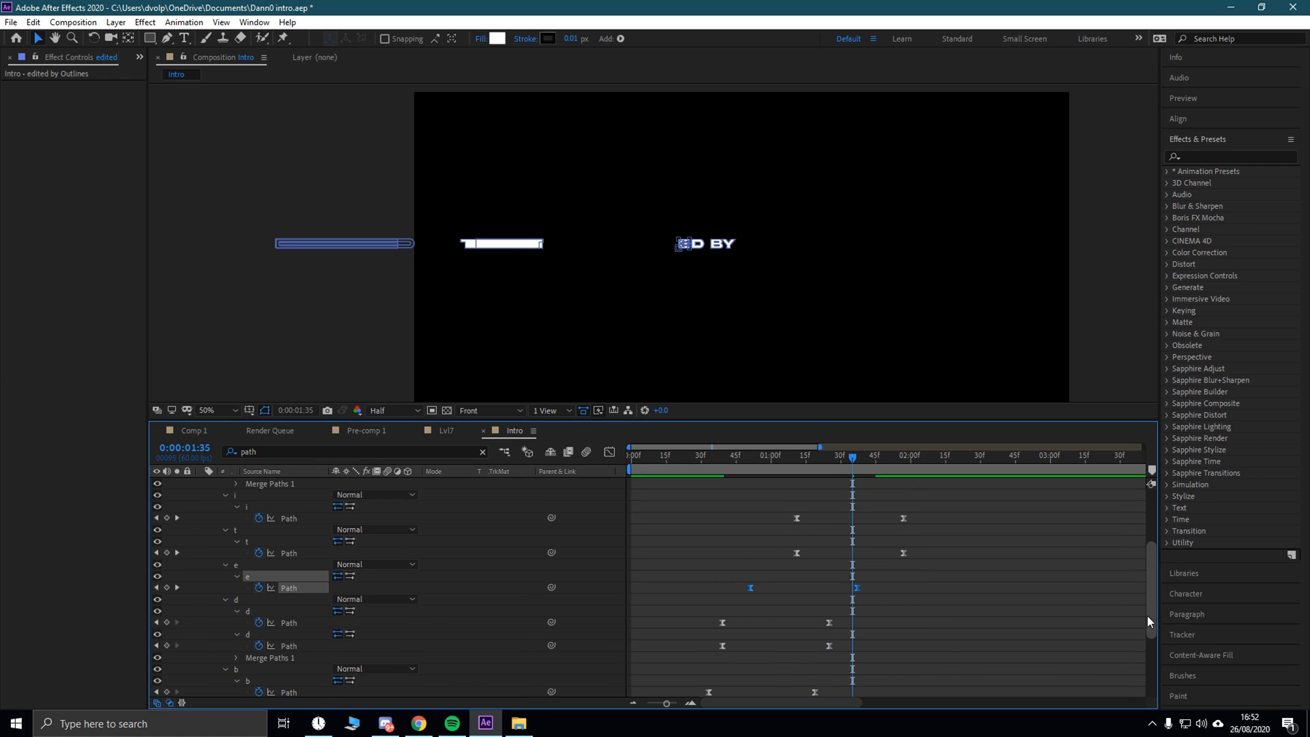
Step: Shift the Path keyframes of I and T, the first D and the first E earlier, starting at about 01:03f, 01:14f and 01:24f
{"action": "left_click_drag", "start_coordinate": [1148, 615], "coordinate": [1149, 576]}
{"action": "left_click_drag", "start_coordinate": [734, 579], "coordinate": [976, 649]}
{"action": "left_click_drag", "start_coordinate": [918, 601], "coordinate": [899, 592]}
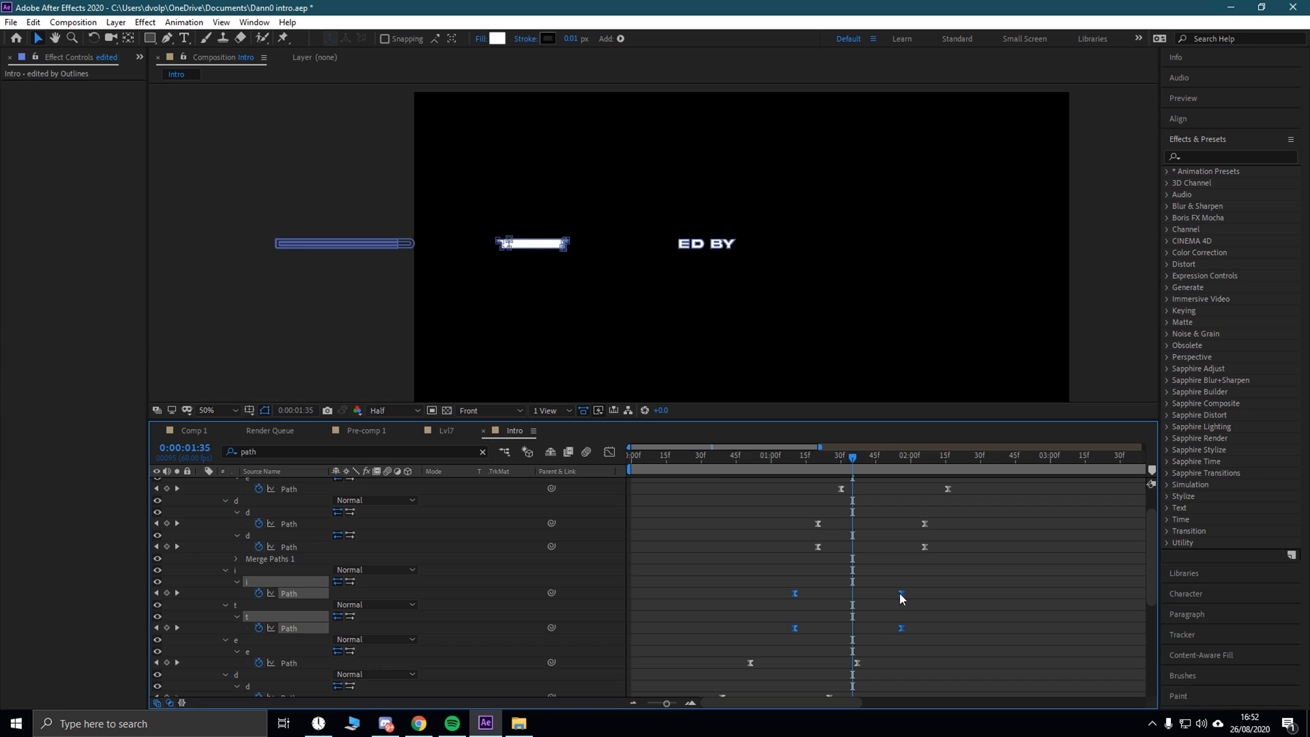
{"action": "left_click_drag", "start_coordinate": [1150, 580], "coordinate": [1150, 556]}
{"action": "left_click_drag", "start_coordinate": [776, 547], "coordinate": [907, 562]}
{"action": "left_click_drag", "start_coordinate": [809, 522], "coordinate": [934, 528]}
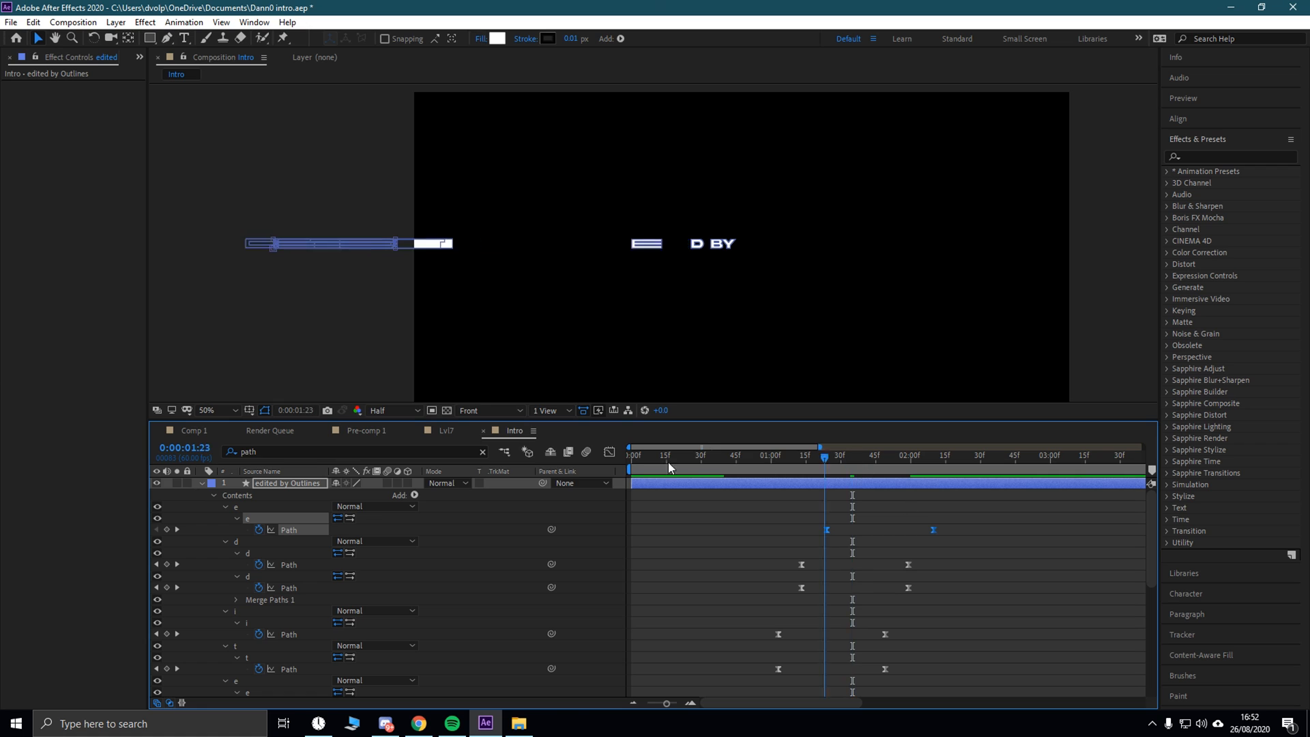
Step: Preview the letter animation with the tightened stagger from the start of the composition
{"action": "key", "text": "Home"}
{"action": "key", "text": "space"}
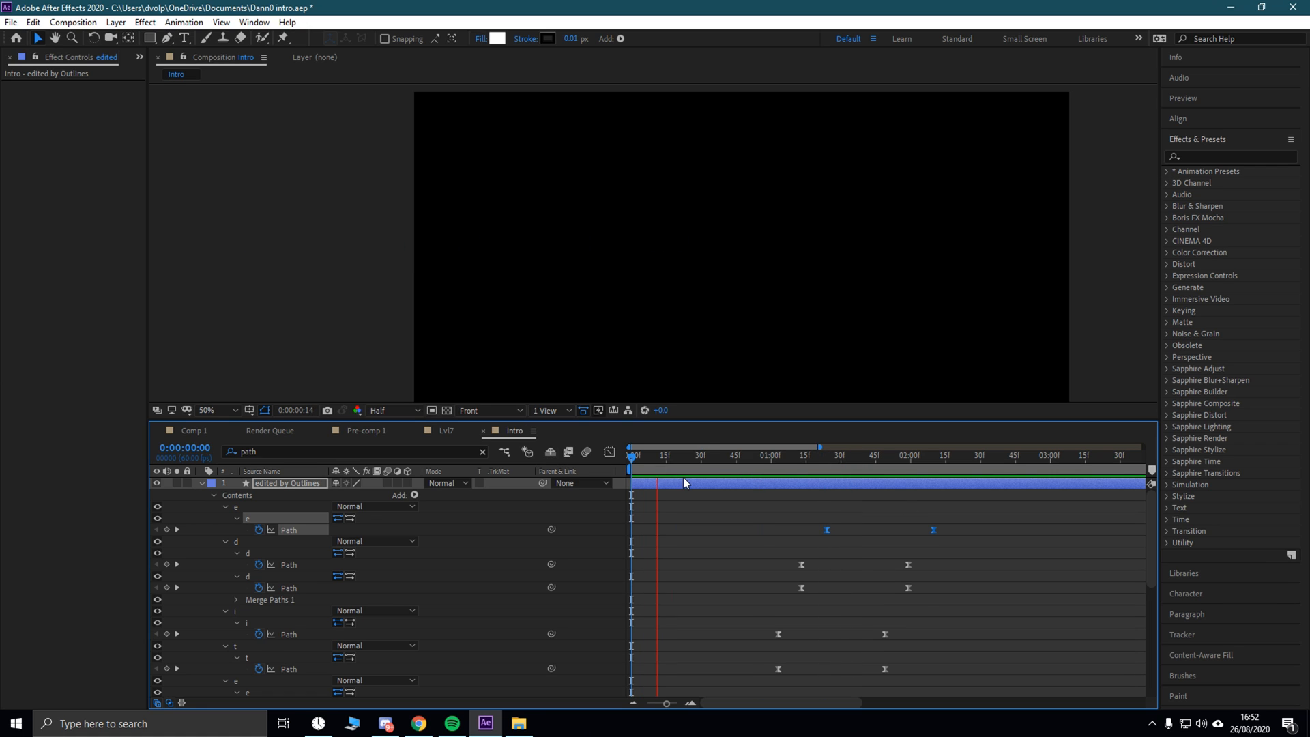
{"action": "key", "text": "space"}
{"action": "mouse_move", "coordinate": [1148, 535]}
{"action": "left_mouse_down"}
{"action": "mouse_move", "coordinate": [1146, 605]}
{"action": "mouse_move", "coordinate": [1142, 527]}
{"action": "left_mouse_up"}
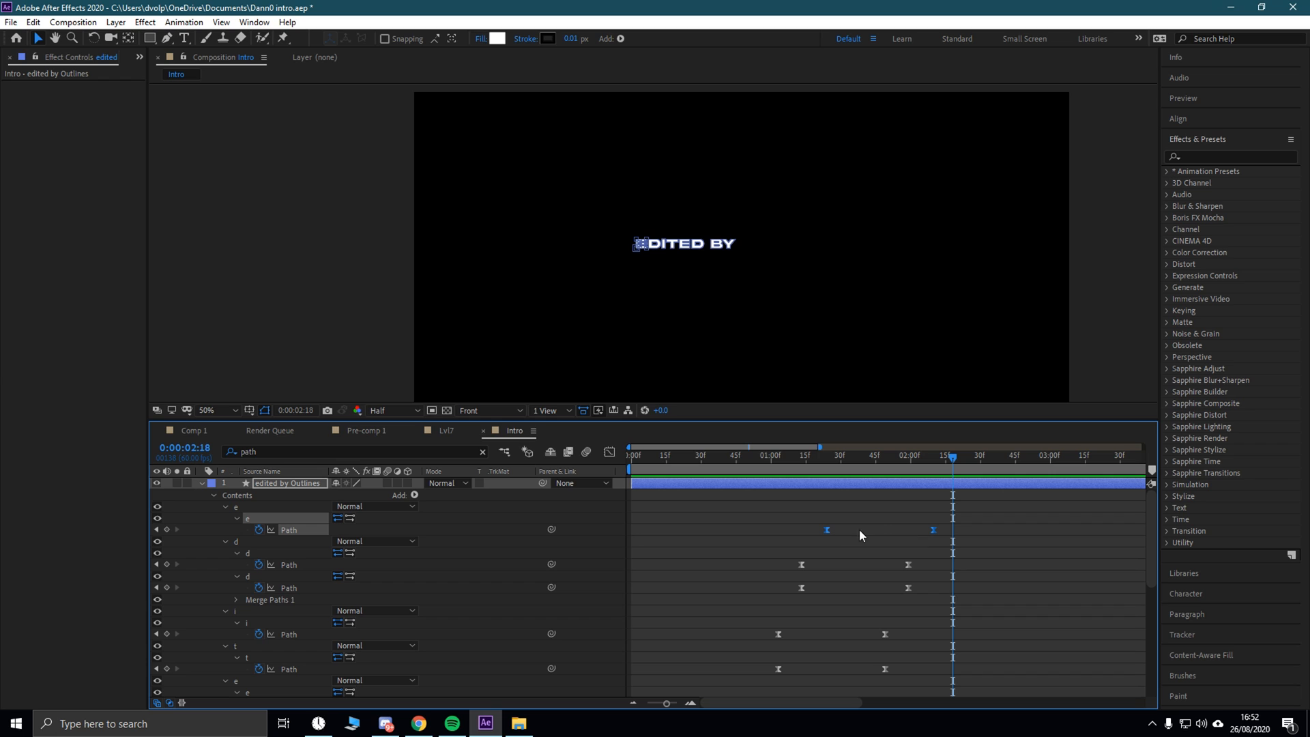
Step: Try to shift the Path keyframes of the first D and of I and T slightly earlier, starting at about 01:09f and 01:00f
{"action": "left_click_drag", "start_coordinate": [827, 528], "coordinate": [952, 615]}
{"action": "left_click_drag", "start_coordinate": [802, 566], "coordinate": [792, 567]}
{"action": "left_click_drag", "start_coordinate": [1152, 573], "coordinate": [1146, 530]}
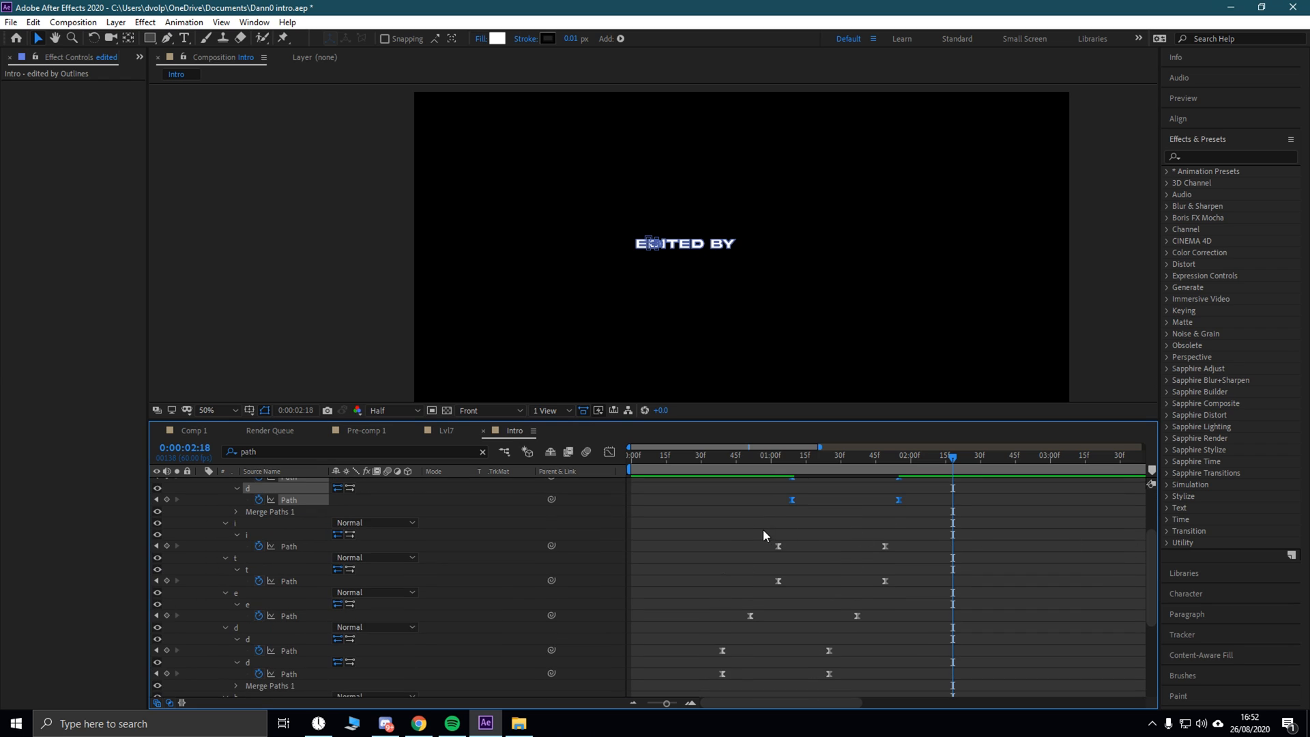
{"action": "left_click_drag", "start_coordinate": [761, 530], "coordinate": [891, 591]}
{"action": "left_click_drag", "start_coordinate": [777, 546], "coordinate": [768, 547]}
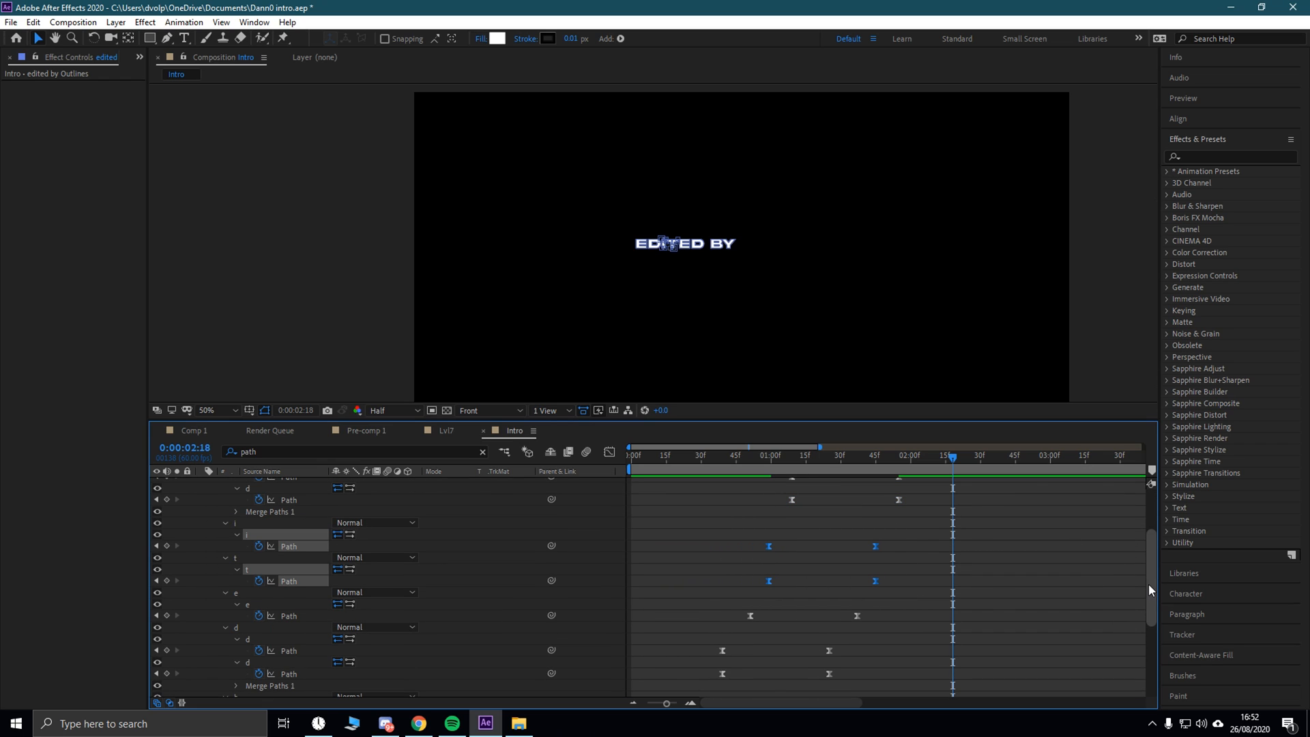
{"action": "scroll", "coordinate": [1149, 585], "scroll_direction": "down", "scroll_amount": 3}
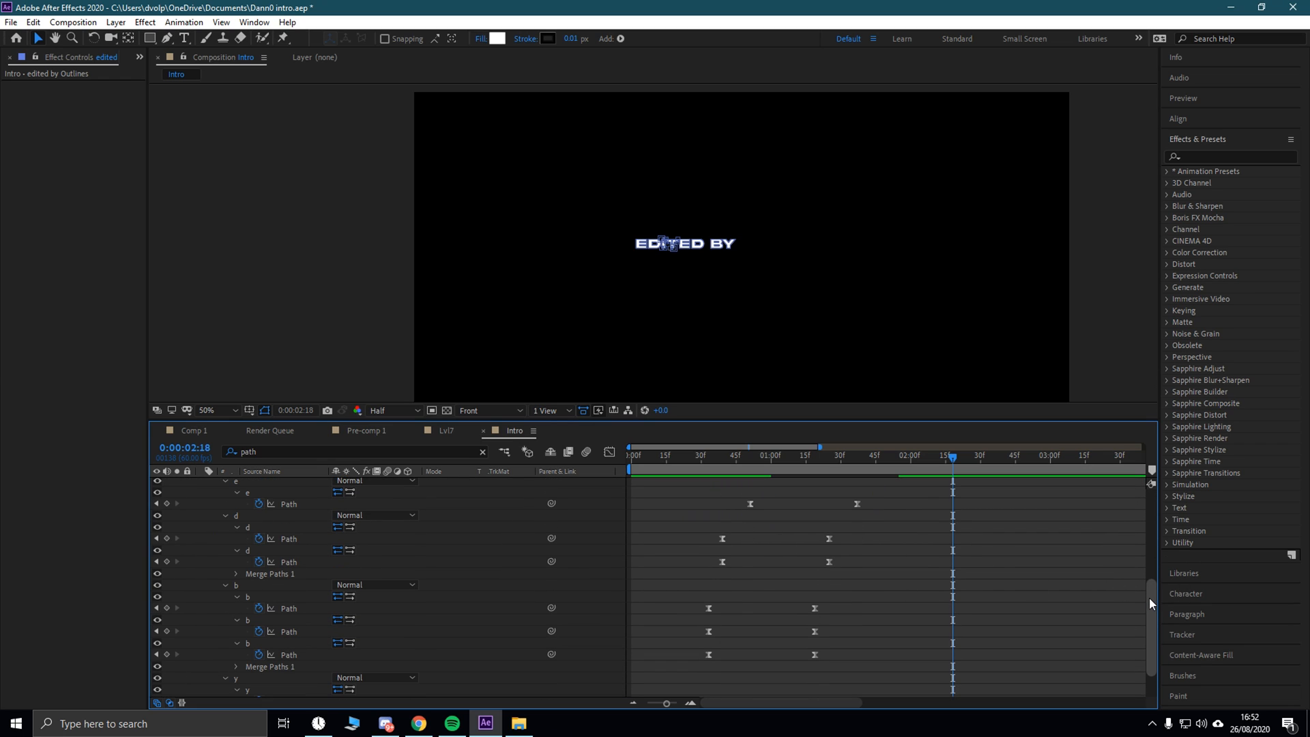
{"action": "left_click_drag", "start_coordinate": [1149, 596], "coordinate": [1147, 489]}
Step: Undo the last keyframe shifts of the first D and of I and T
{"action": "key", "text": "ctrl+z"}
{"action": "key", "text": "ctrl+z"}
{"action": "key", "text": "ctrl+z"}
{"action": "key", "text": "ctrl+z"}
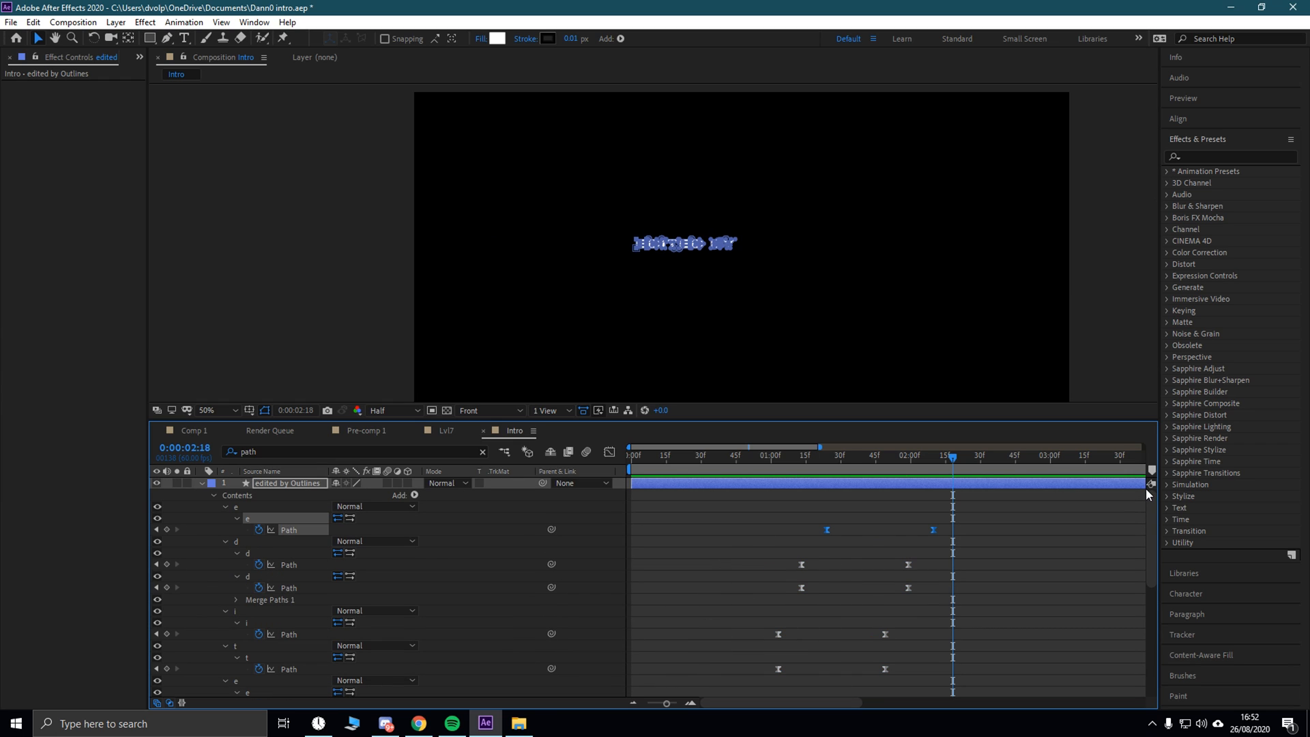
Step: Place the first E's Path keyframes back later, starting at about 01:30f, and preview the animation from the start
{"action": "left_click_drag", "start_coordinate": [801, 514], "coordinate": [936, 527]}
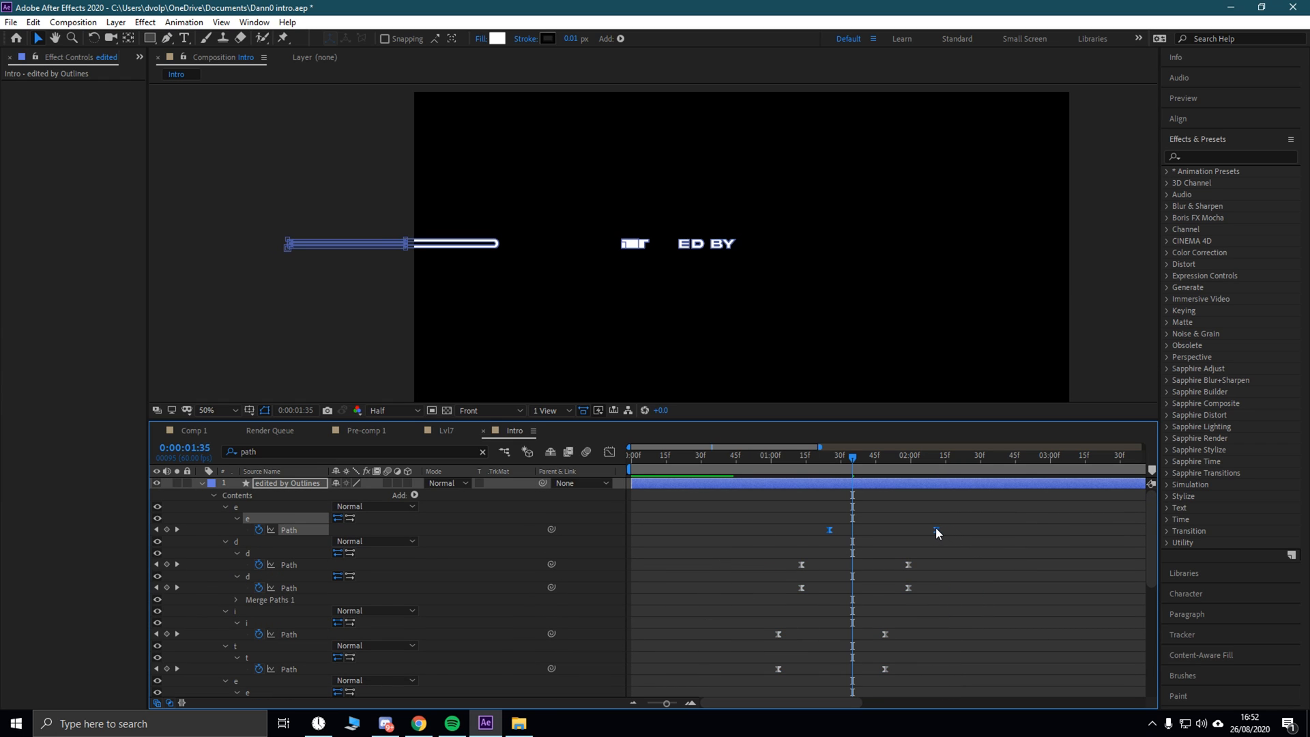
{"action": "key", "text": "ctrl+z"}
{"action": "key", "text": "Home"}
{"action": "key", "text": "space"}
{"action": "key", "text": "space"}
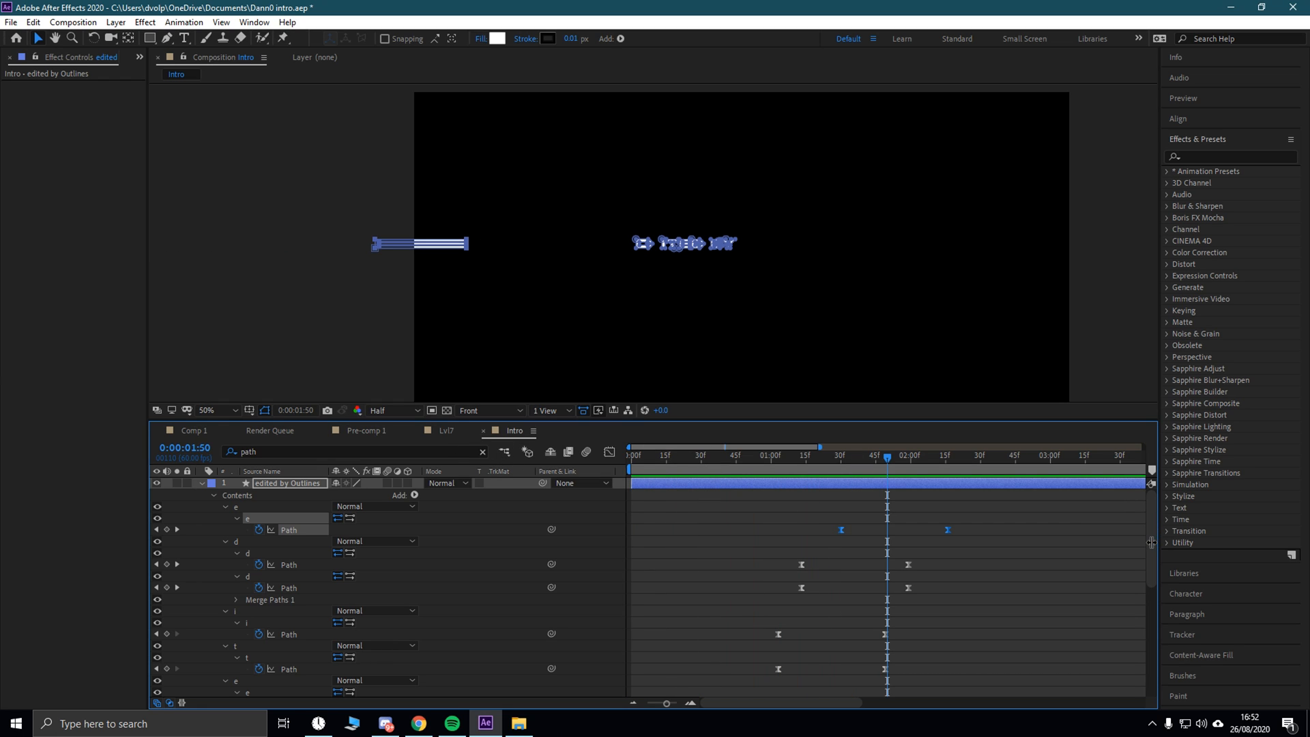
Step: Move the ending Path keyframes of all letters about 15 frames earlier, with Y ending at about 57f, and preview the faster animation
{"action": "left_click_drag", "start_coordinate": [1151, 543], "coordinate": [1150, 570]}
{"action": "left_click_drag", "start_coordinate": [974, 514], "coordinate": [854, 670]}
{"action": "left_click_drag", "start_coordinate": [1149, 633], "coordinate": [1149, 482]}
{"action": "left_click_drag", "start_coordinate": [1150, 567], "coordinate": [1147, 642]}
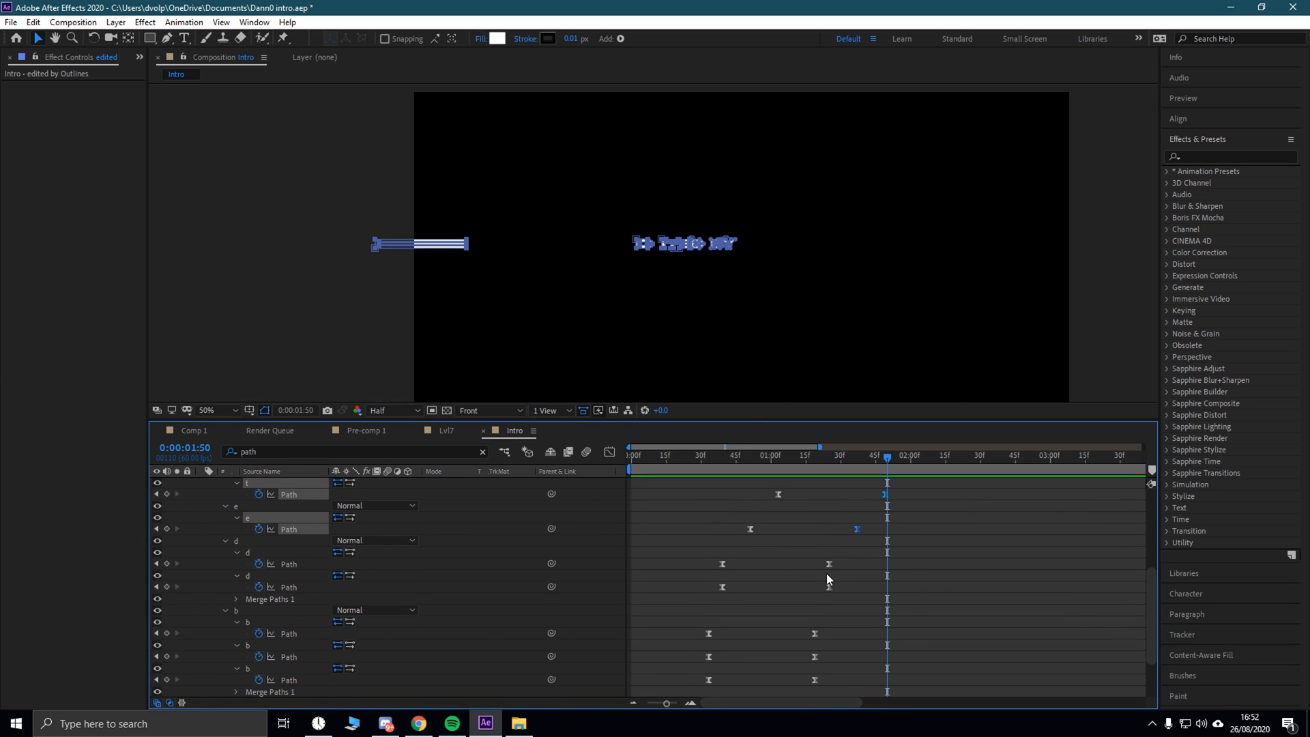
{"action": "left_click", "coordinate": [814, 633], "text": "shift"}
{"action": "left_click", "coordinate": [814, 657], "text": "shift"}
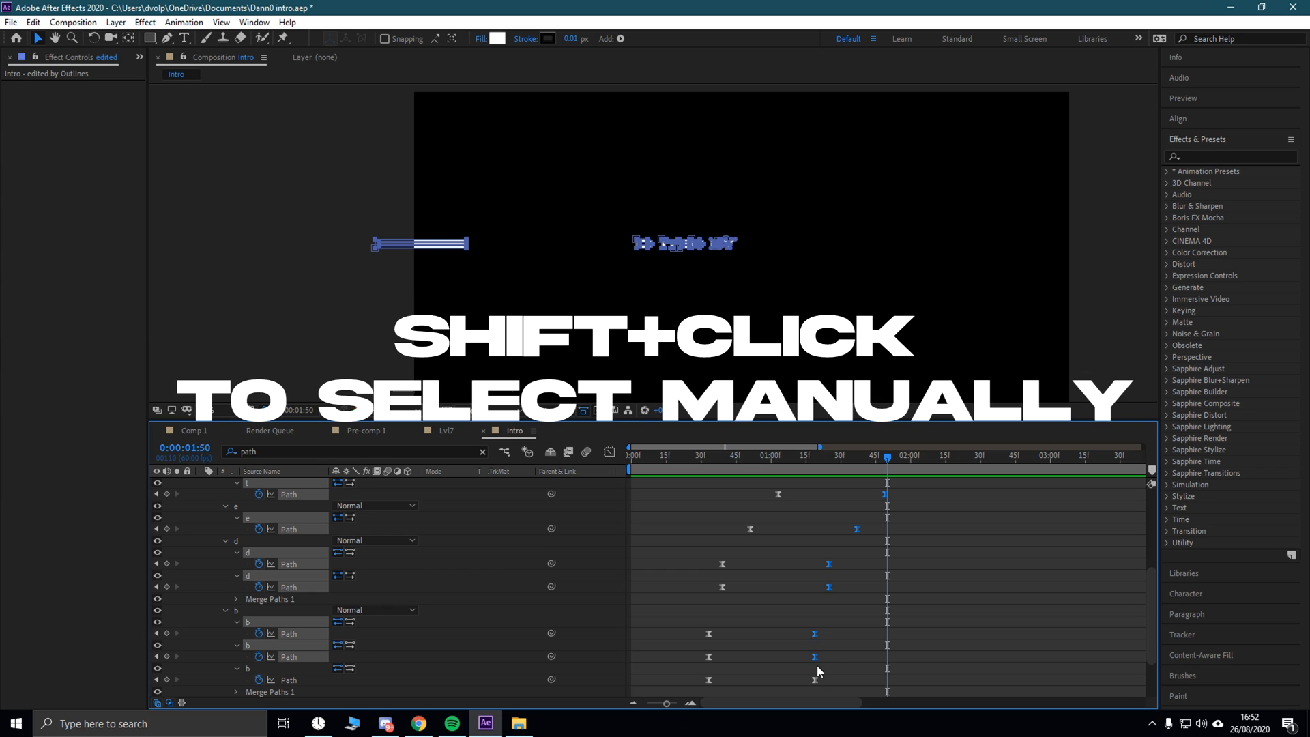
{"action": "left_click", "coordinate": [814, 680], "text": "shift"}
{"action": "left_click_drag", "start_coordinate": [1146, 598], "coordinate": [1146, 643]}
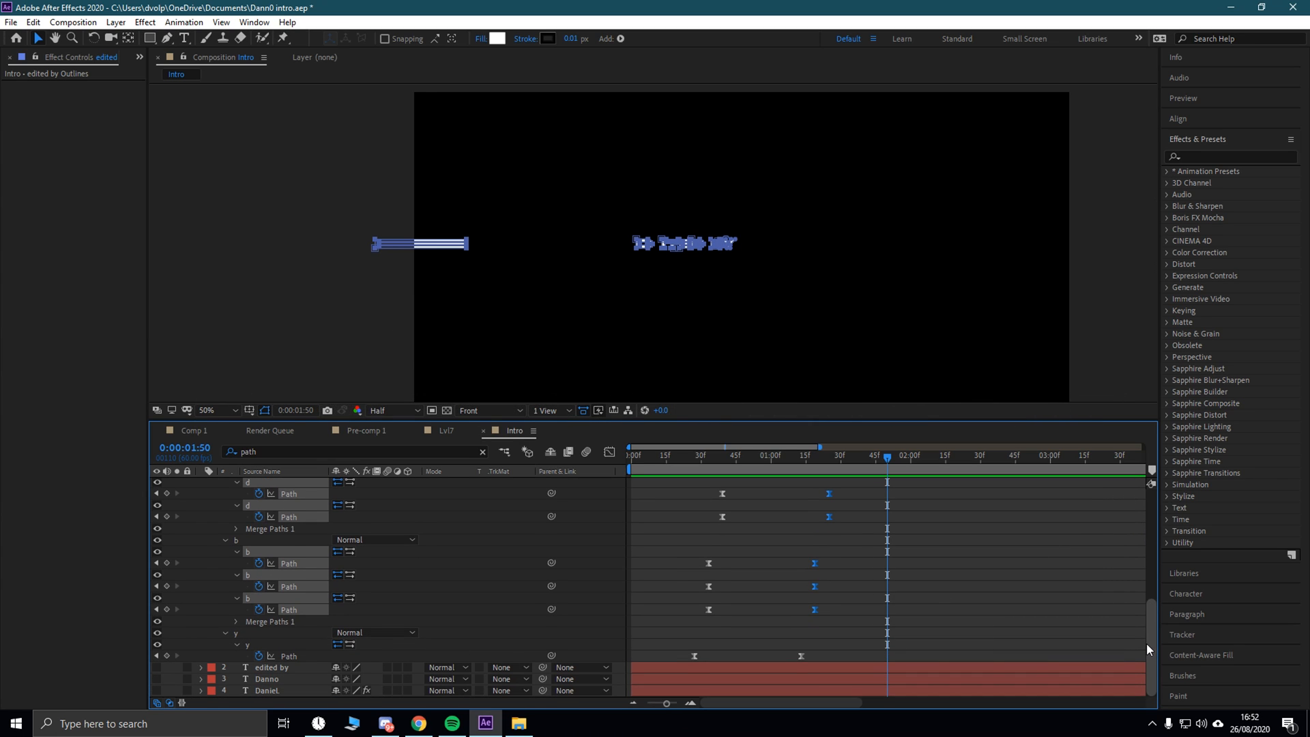
{"action": "left_click", "coordinate": [802, 655], "text": "shift"}
{"action": "left_click_drag", "start_coordinate": [814, 609], "coordinate": [778, 609]}
{"action": "key", "text": "space"}
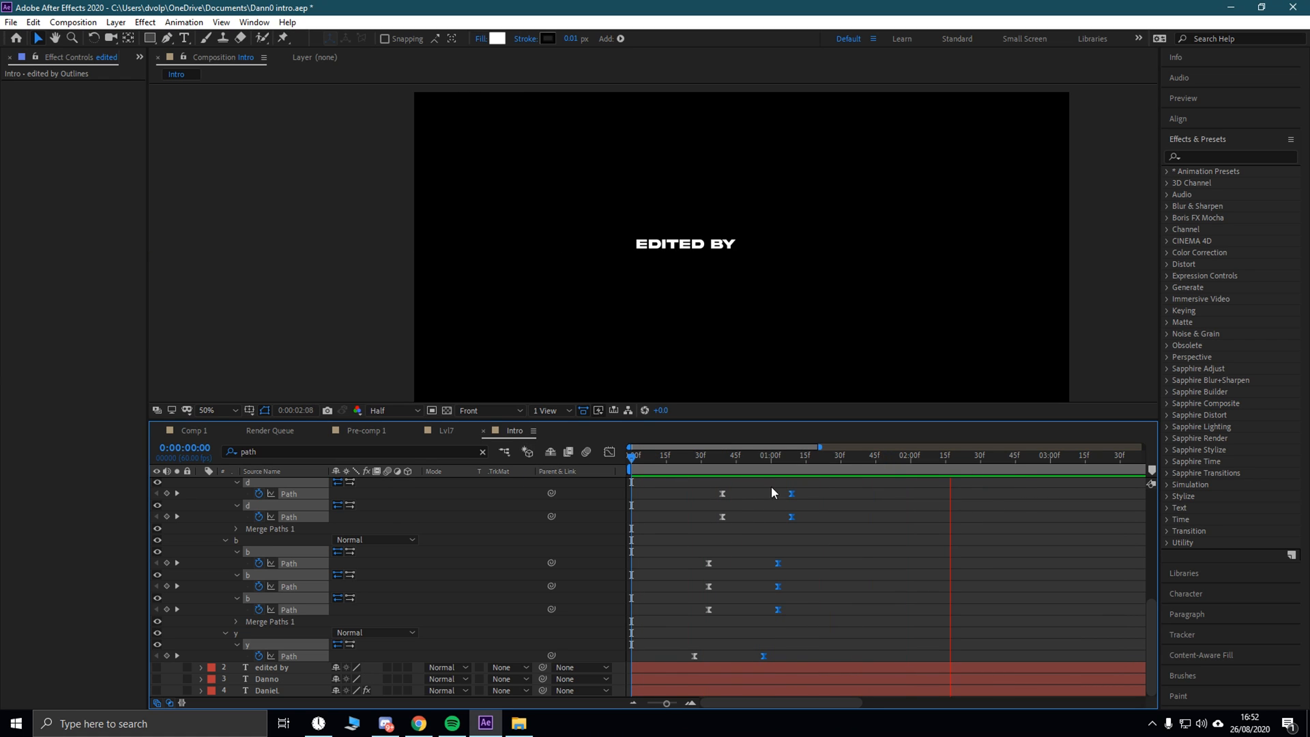
Step: Move the Path keyframes of the first E and first D slightly earlier, starting at about 01:24f and 01:11f
{"action": "left_click_drag", "start_coordinate": [1152, 596], "coordinate": [1152, 495]}
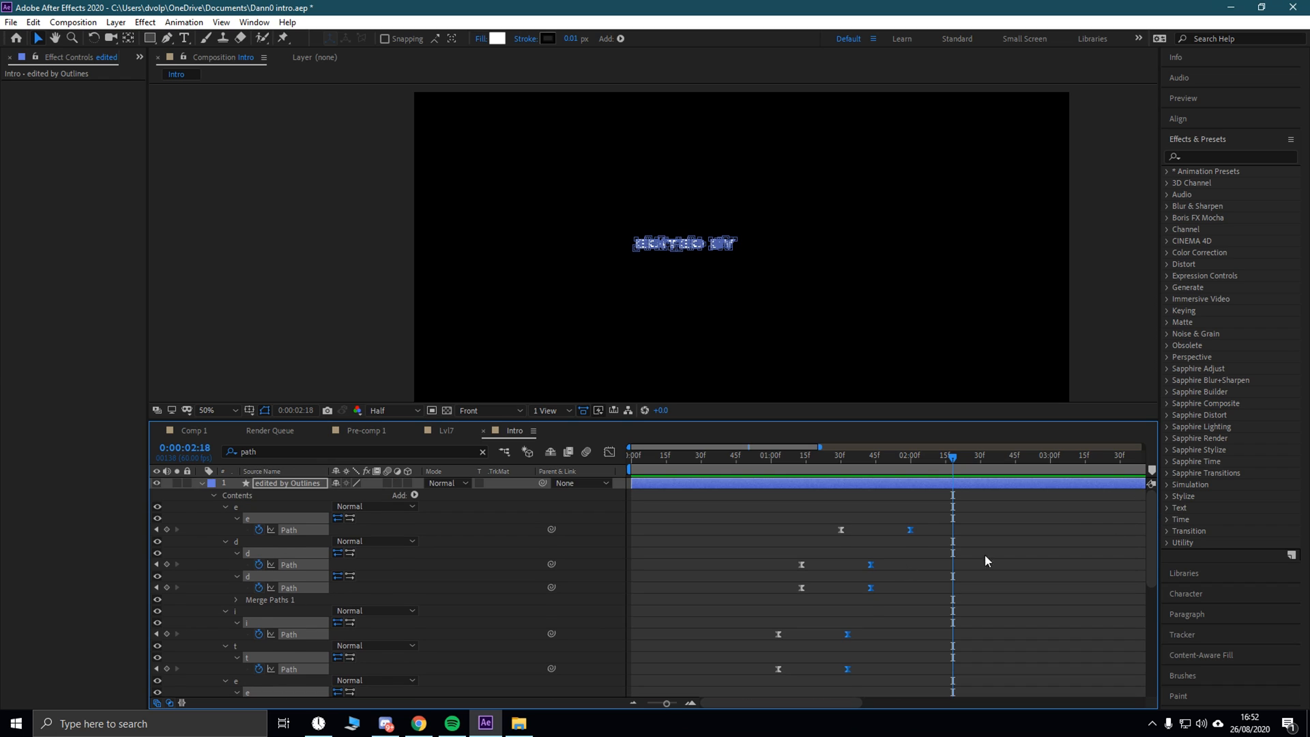
{"action": "left_click_drag", "start_coordinate": [821, 521], "coordinate": [896, 528]}
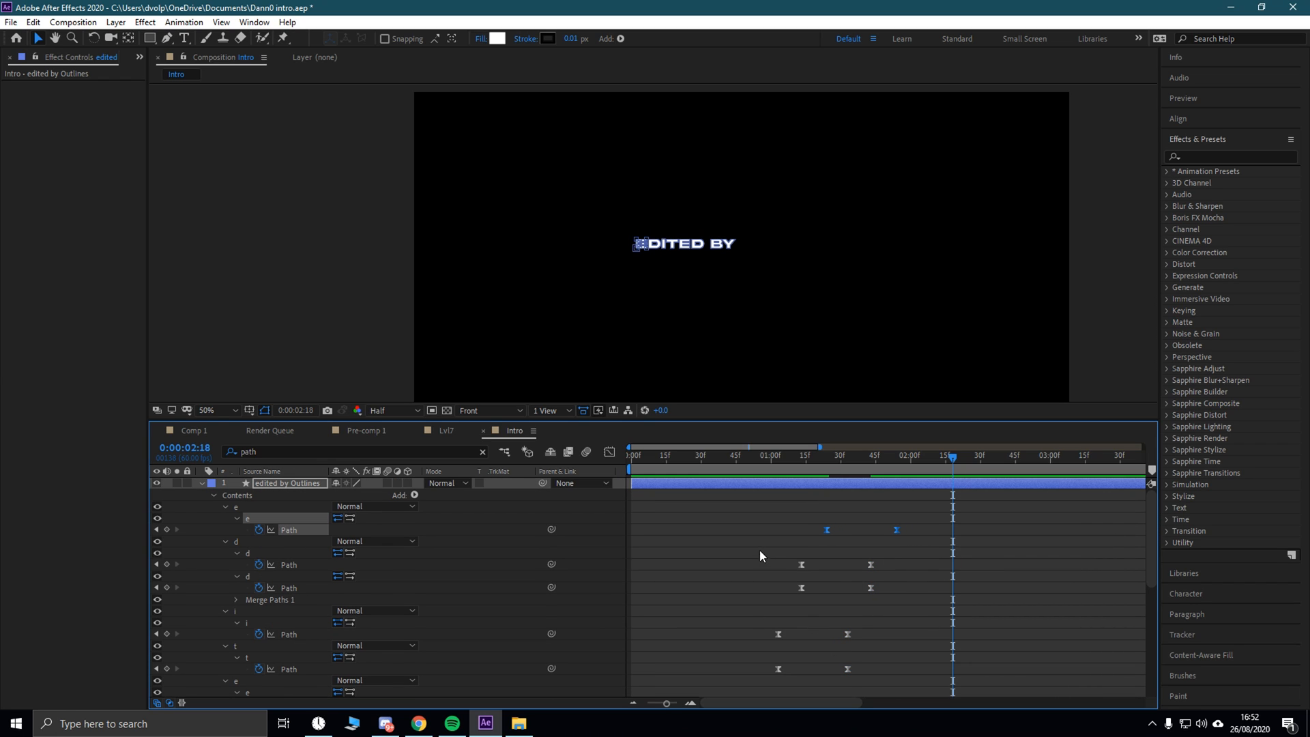
{"action": "left_click_drag", "start_coordinate": [759, 551], "coordinate": [888, 595]}
{"action": "left_click_drag", "start_coordinate": [807, 564], "coordinate": [801, 563]}
Step: Move the Path keyframes of the second E to start at about 45f and those of I and T at about 50f
{"action": "scroll", "coordinate": [1151, 581], "scroll_direction": "down", "scroll_amount": 5}
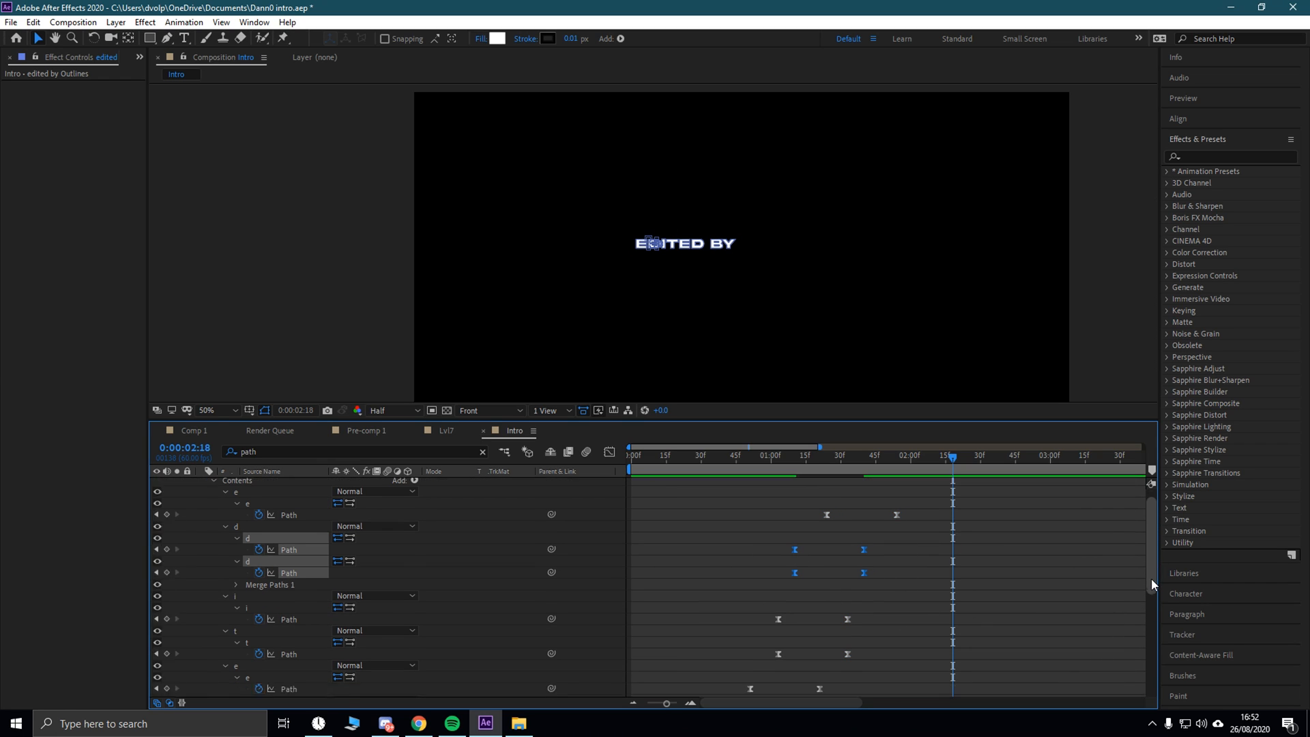
{"action": "left_click_drag", "start_coordinate": [746, 518], "coordinate": [840, 569]}
{"action": "left_click_drag", "start_coordinate": [721, 585], "coordinate": [836, 613]}
{"action": "left_click_drag", "start_coordinate": [751, 601], "coordinate": [734, 601]}
{"action": "left_click_drag", "start_coordinate": [756, 498], "coordinate": [853, 570]}
{"action": "left_click_drag", "start_coordinate": [771, 533], "coordinate": [747, 538]}
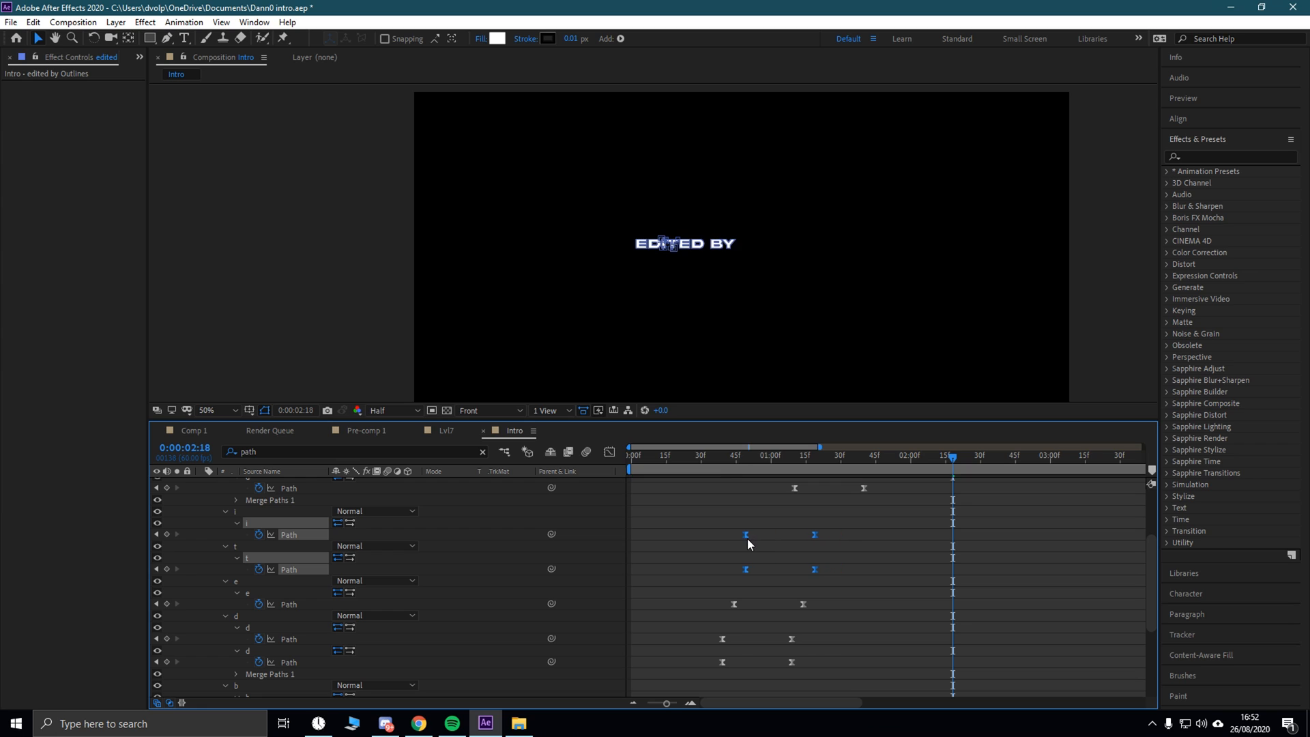
Step: Move the Path keyframes of the first D to start at about 57f and the first E at about 01:03f, and preview the timing
{"action": "left_click_drag", "start_coordinate": [1148, 573], "coordinate": [1139, 531]}
{"action": "left_click_drag", "start_coordinate": [748, 535], "coordinate": [907, 585]}
{"action": "left_click_drag", "start_coordinate": [794, 549], "coordinate": [762, 550]}
{"action": "left_click_drag", "start_coordinate": [1149, 583], "coordinate": [1148, 575]}
{"action": "left_click_drag", "start_coordinate": [803, 513], "coordinate": [835, 531]}
{"action": "left_click_drag", "start_coordinate": [791, 505], "coordinate": [906, 537]}
{"action": "left_click_drag", "start_coordinate": [896, 530], "coordinate": [846, 533]}
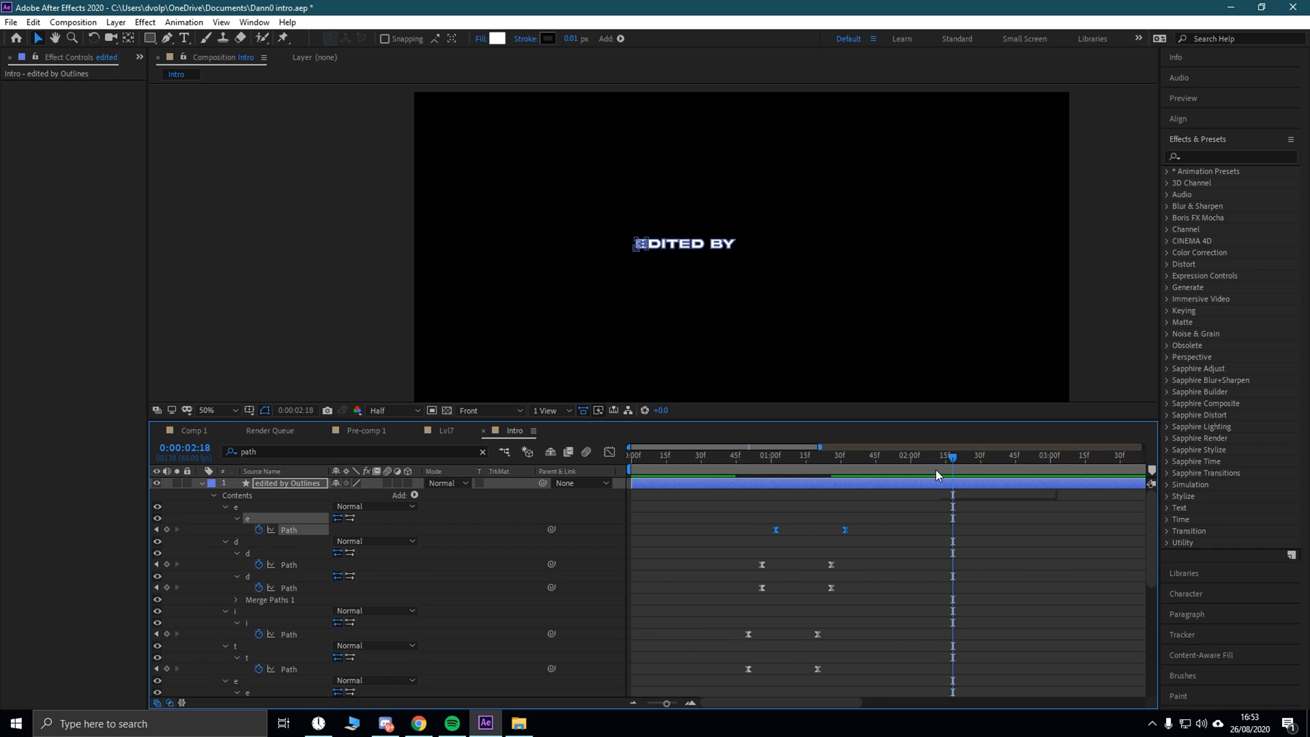
{"action": "key", "text": "space"}
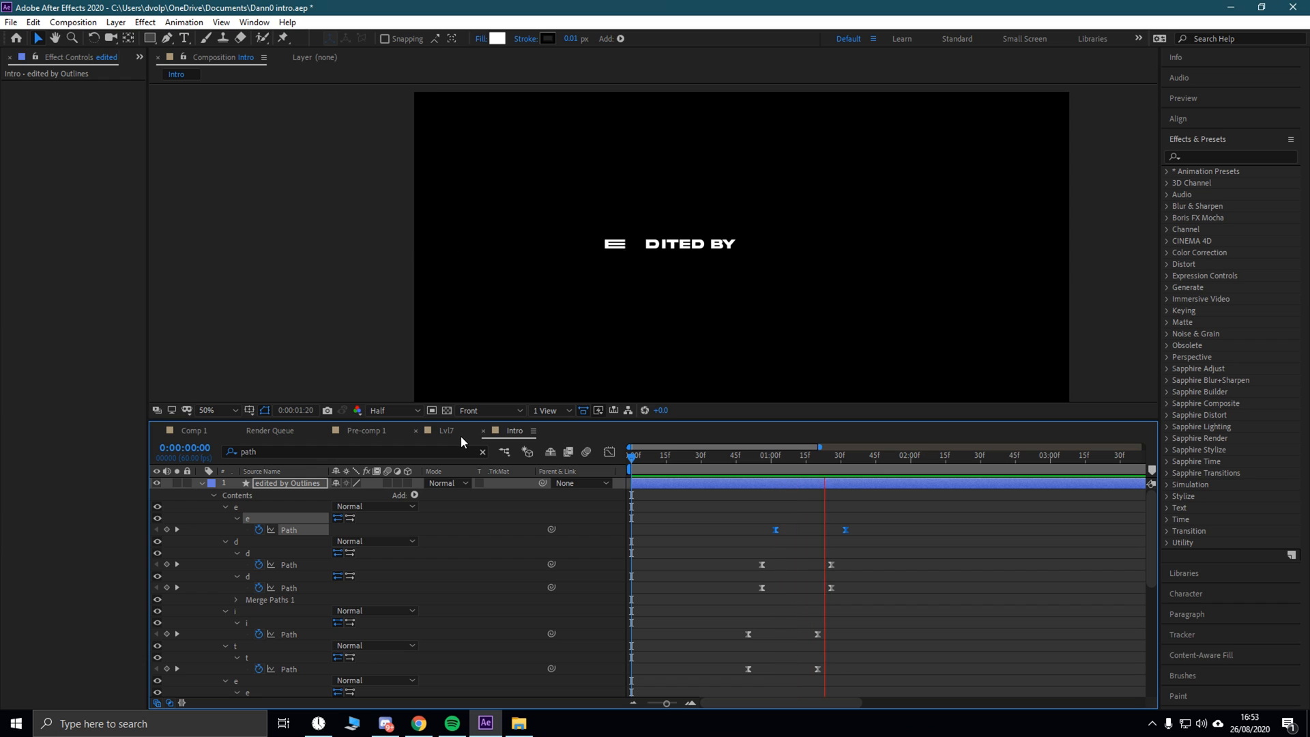
{"action": "key", "text": "space"}
Step: Collapse the properties of the edited by Outlines layer and preview the letter animation from the start
{"action": "left_click", "coordinate": [203, 483]}
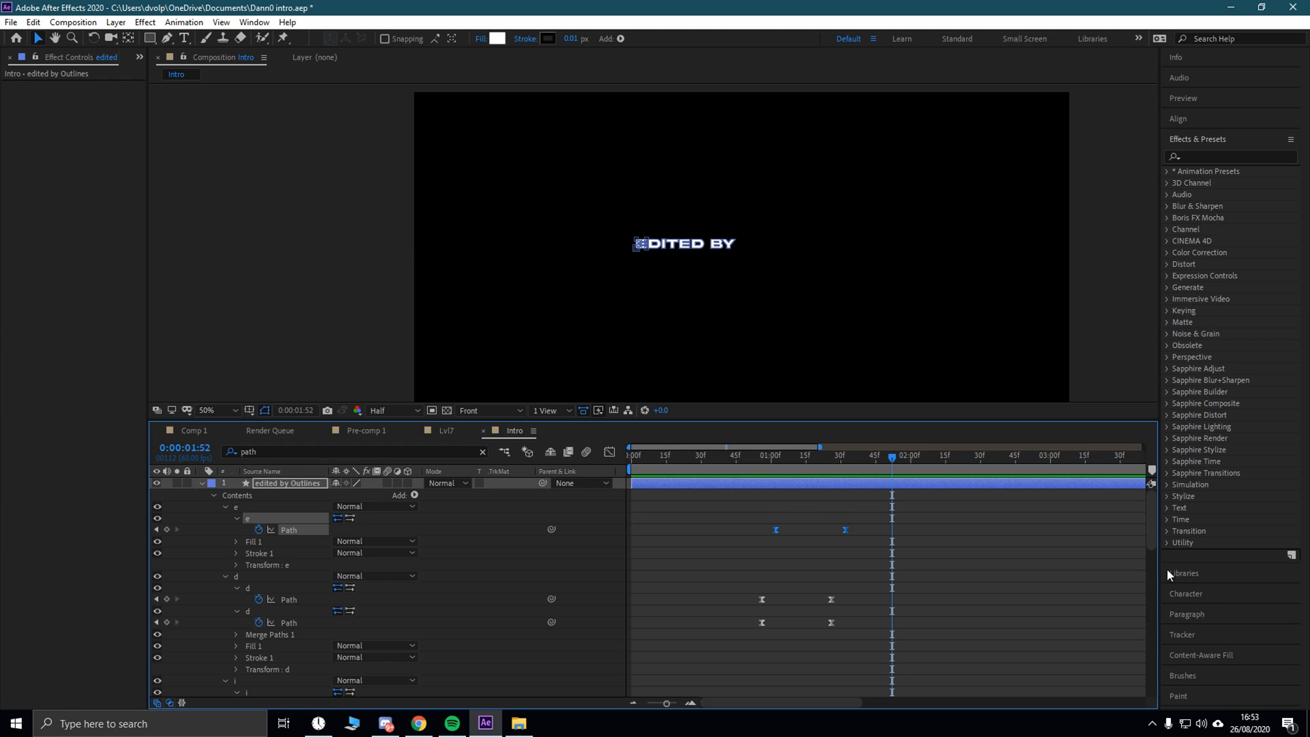
{"action": "scroll", "coordinate": [1153, 519], "scroll_direction": "down", "scroll_amount": 3}
{"action": "scroll", "coordinate": [1149, 678], "scroll_direction": "up", "scroll_amount": 3}
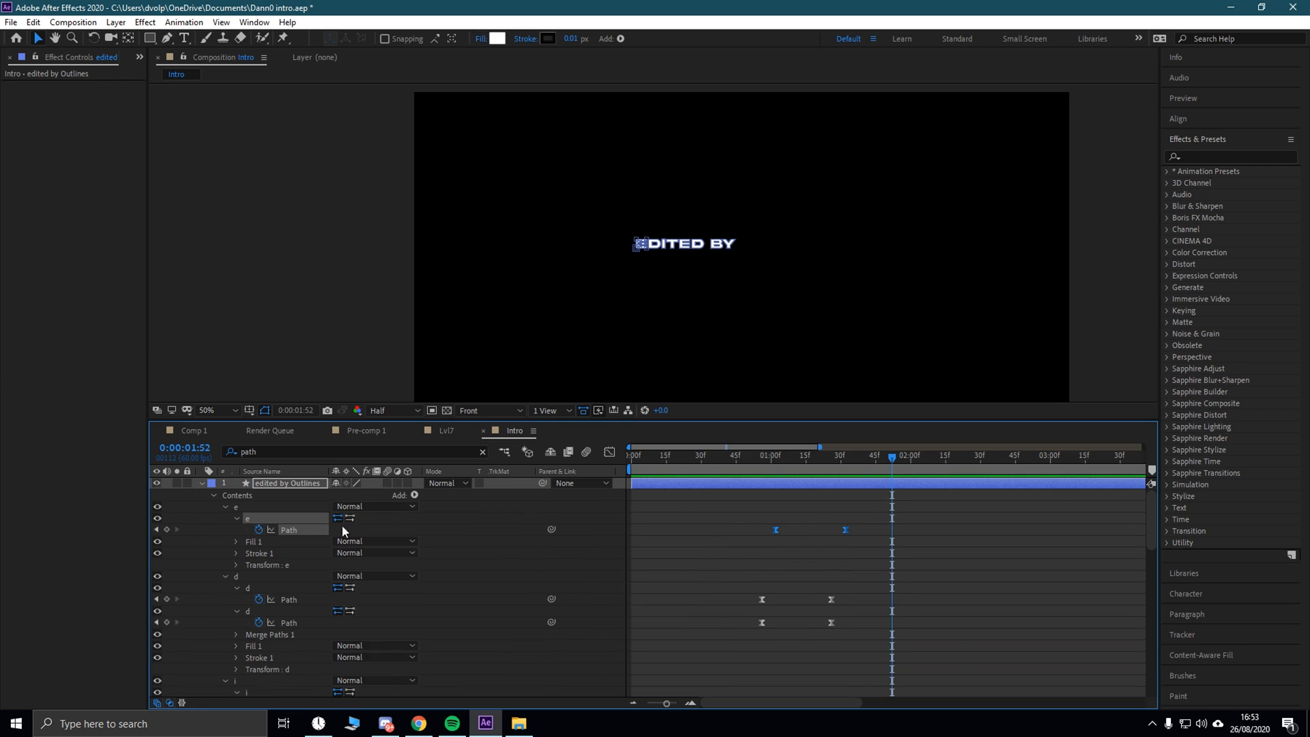
{"action": "left_click", "coordinate": [204, 483]}
{"action": "key", "text": "Home"}
{"action": "key", "text": "space"}
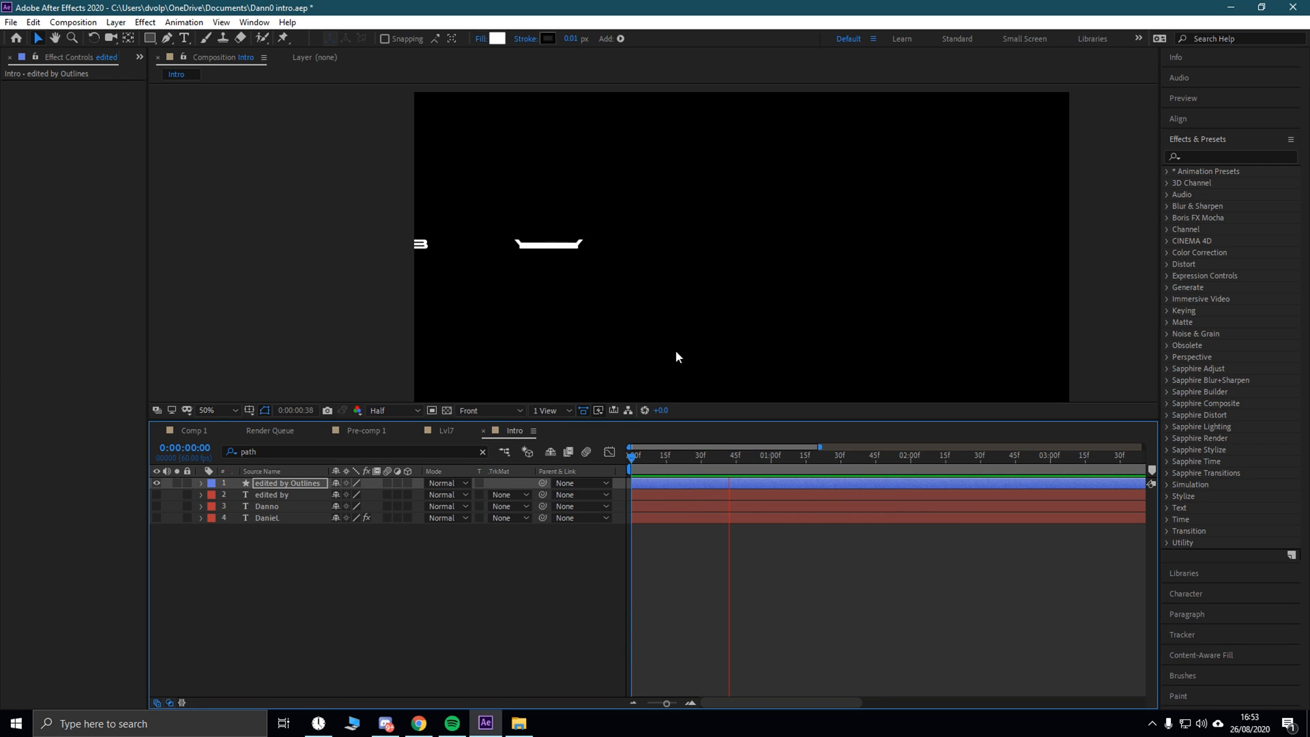
{"action": "key", "text": "space"}
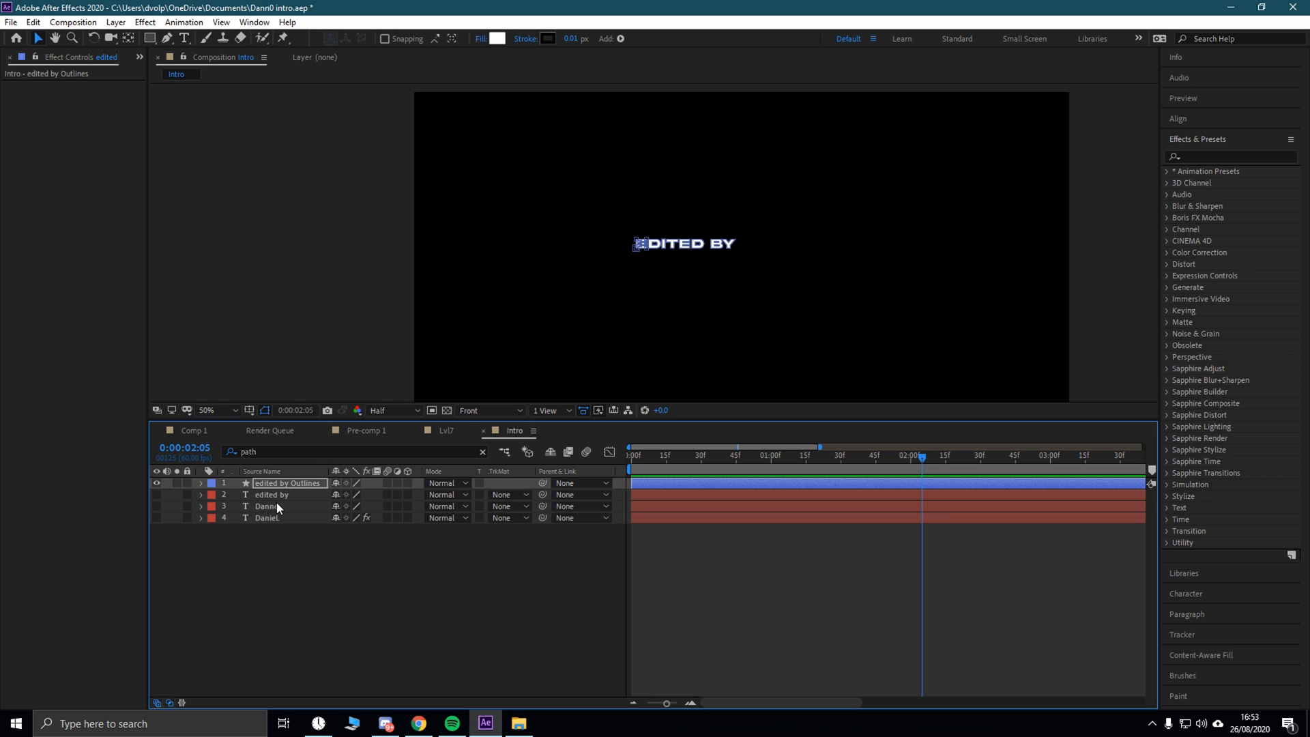
Step: Leave only the Danno text layer visible and create shapes from its text
{"action": "left_click", "coordinate": [276, 506]}
{"action": "left_click_drag", "start_coordinate": [160, 506], "coordinate": [159, 517]}
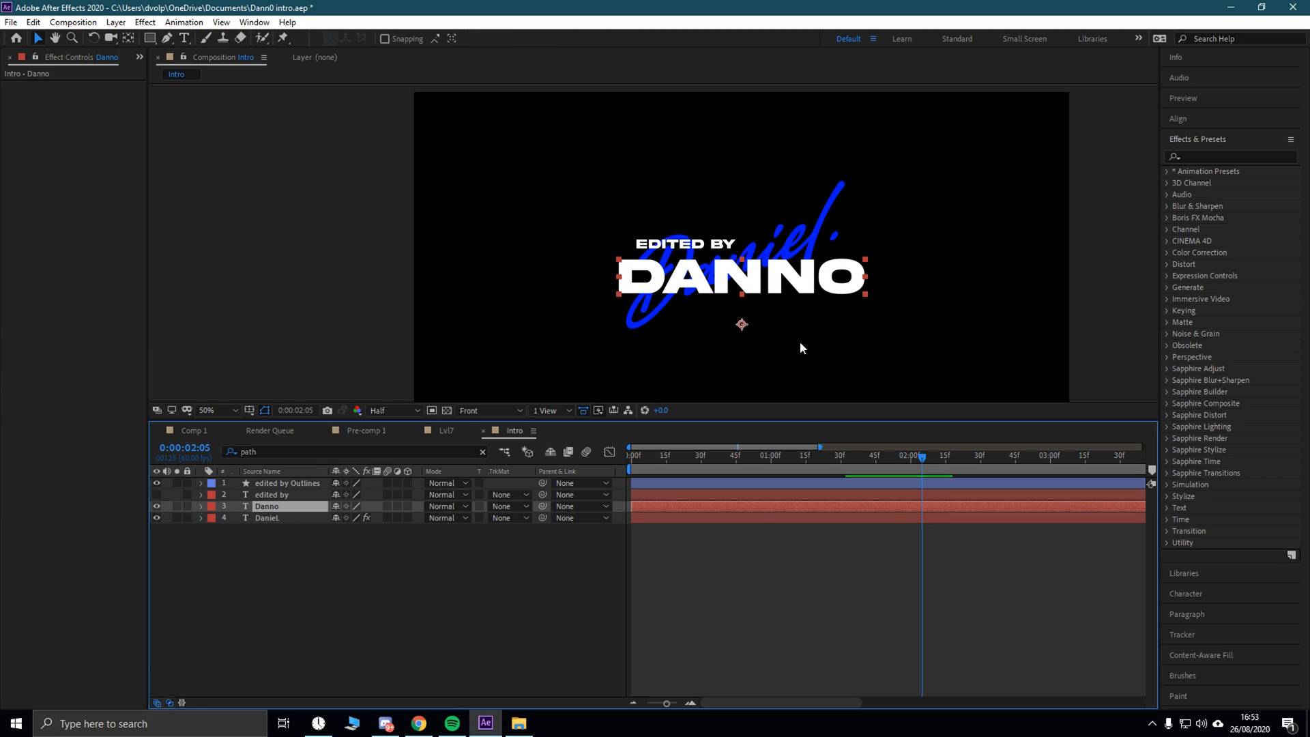
{"action": "left_click", "coordinate": [154, 481]}
{"action": "left_click", "coordinate": [151, 517]}
{"action": "right_click", "coordinate": [277, 510]}
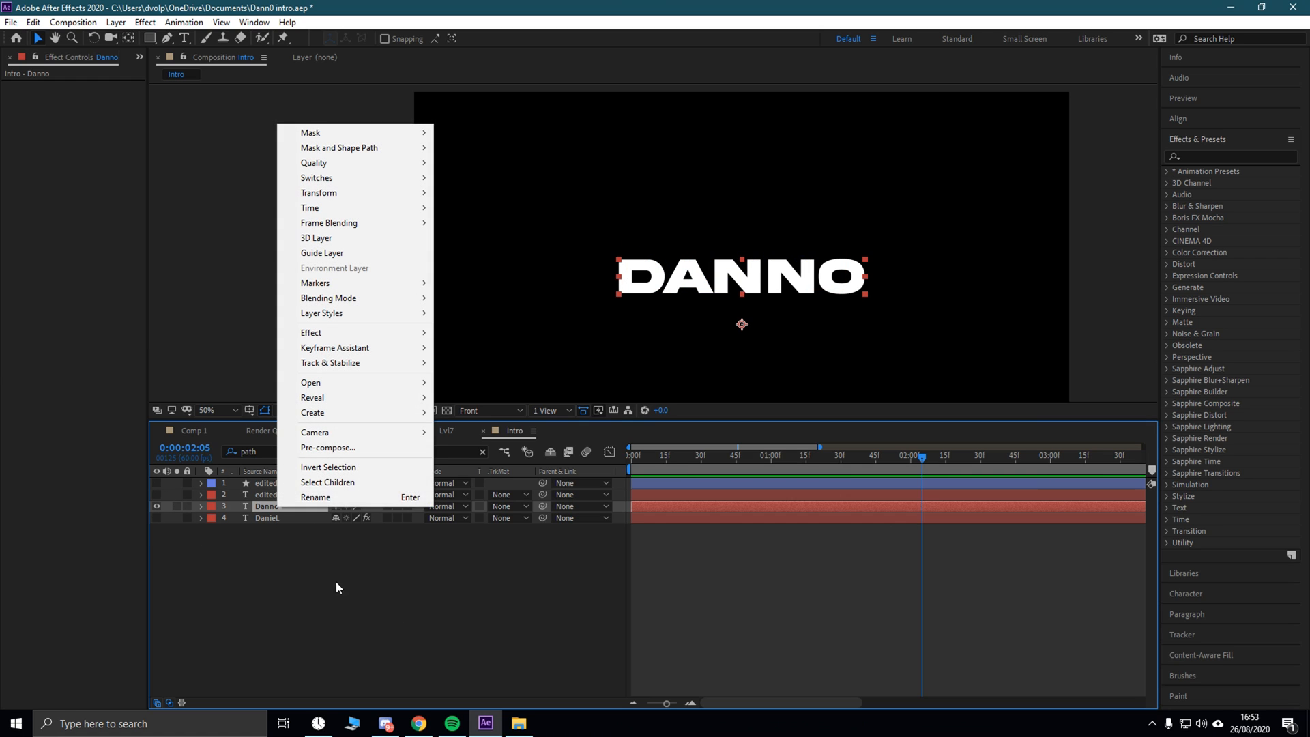
{"action": "mouse_move", "coordinate": [324, 412]}
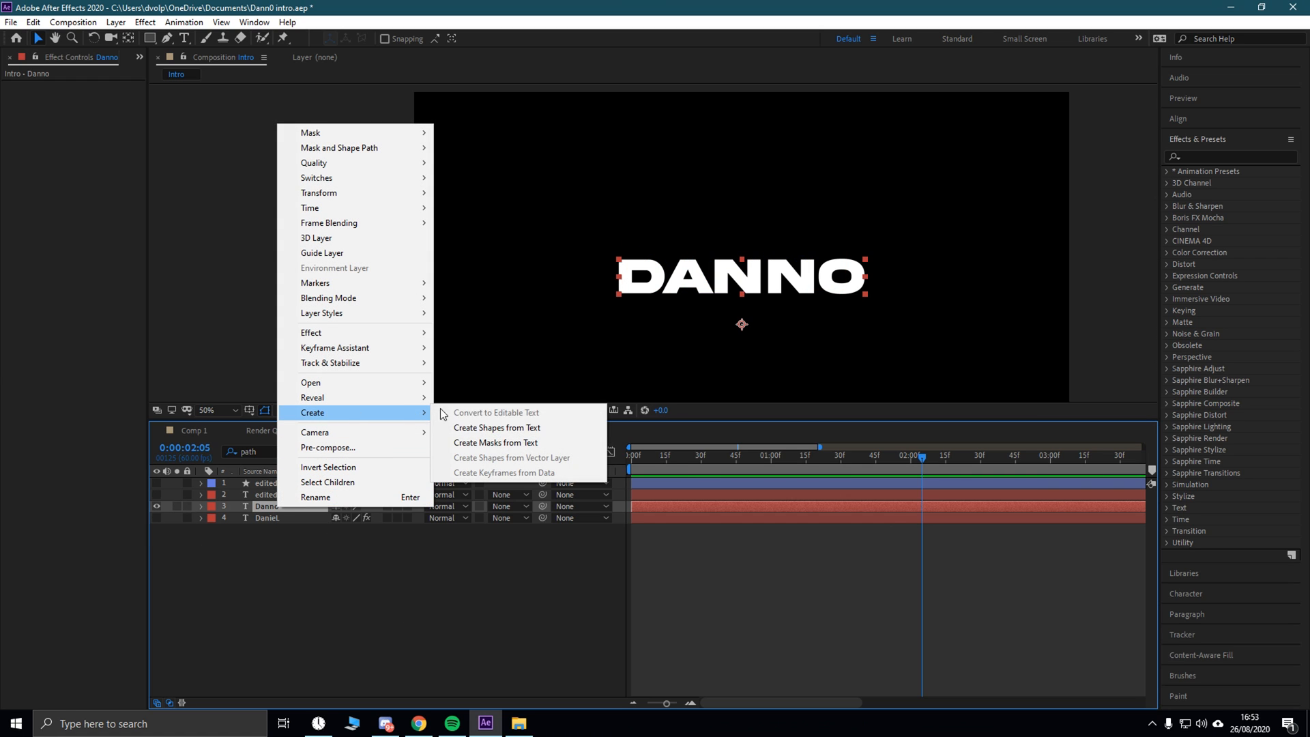
{"action": "left_click", "coordinate": [479, 428]}
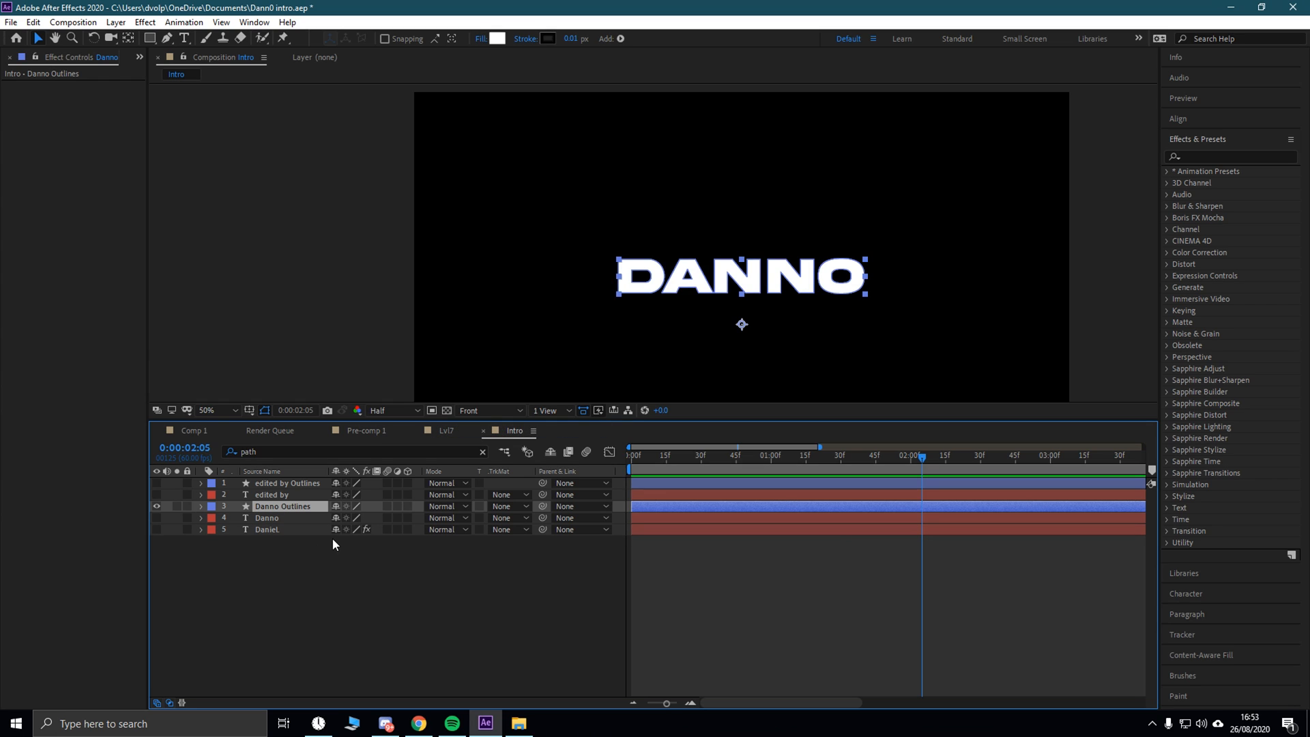
Step: Filter the Danno Outlines properties by fill and turn off Fill 1 for all five letters
{"action": "left_click", "coordinate": [281, 452]}
{"action": "left_click", "coordinate": [312, 509]}
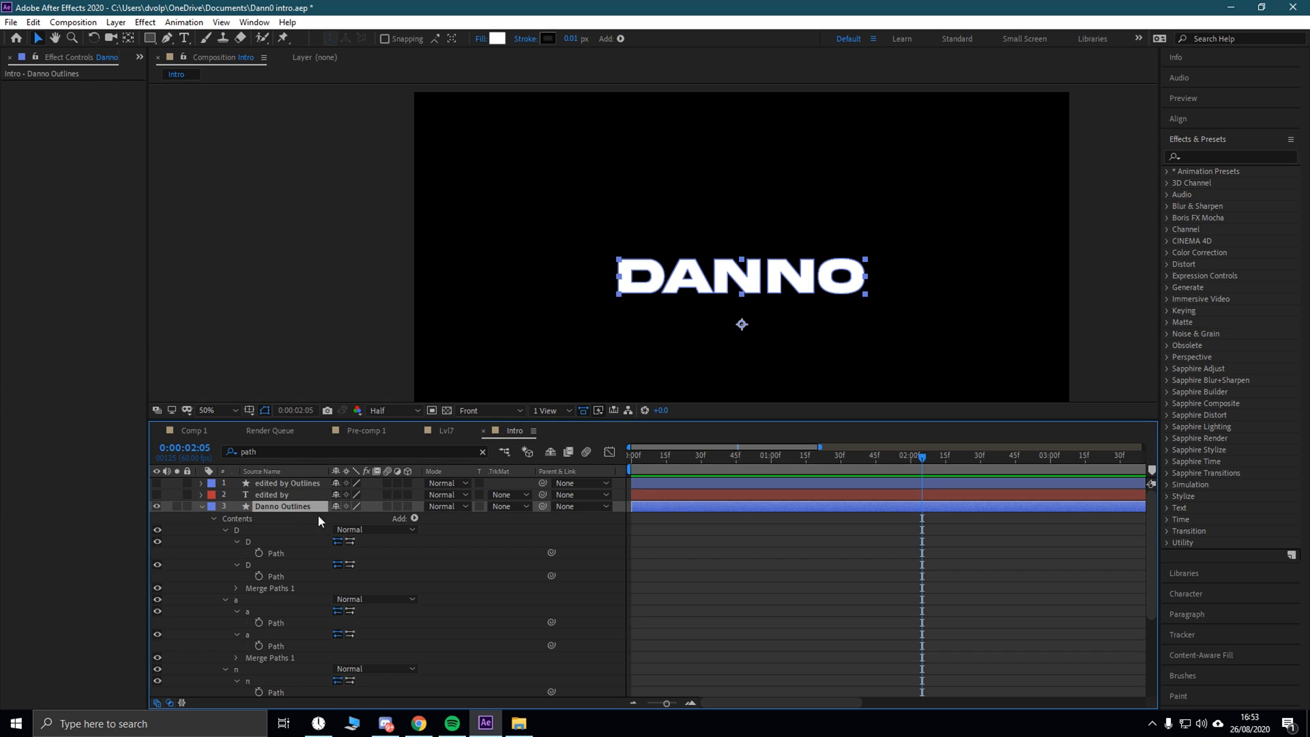
{"action": "left_click", "coordinate": [268, 451]}
{"action": "type", "text": "fill"}
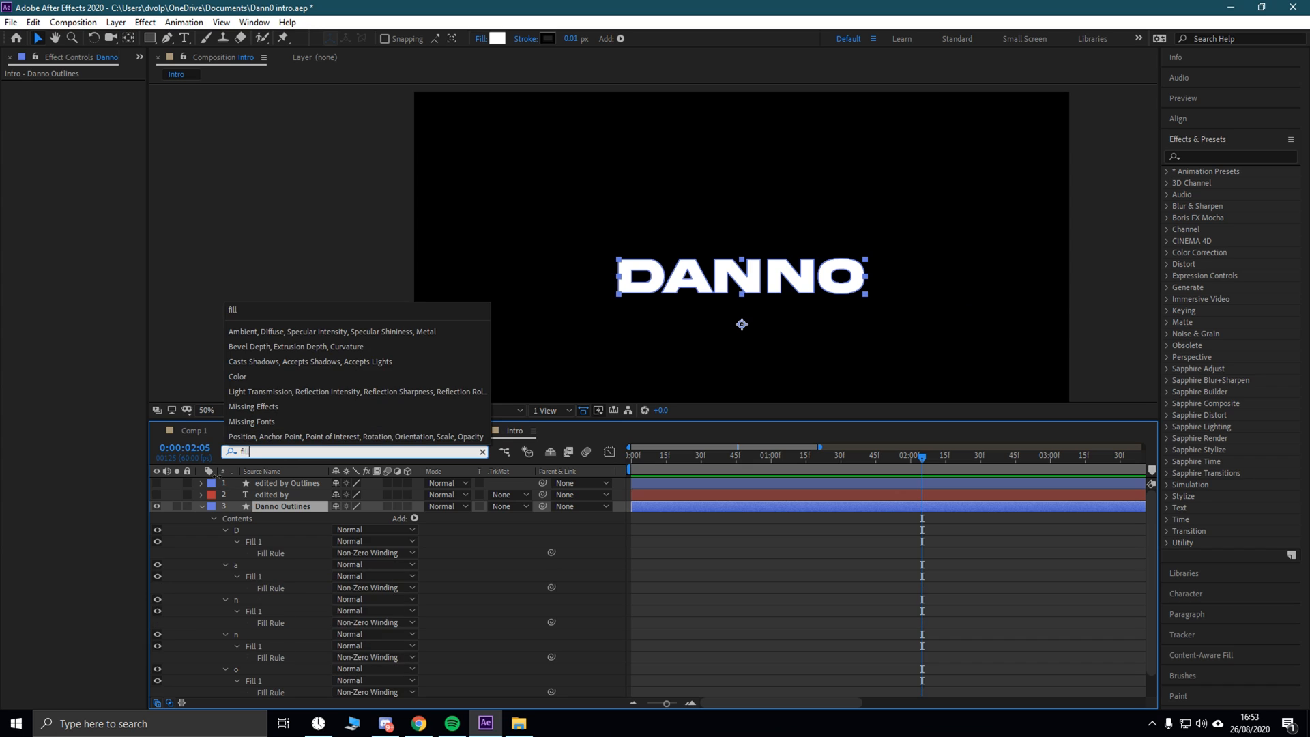
{"action": "left_click", "coordinate": [157, 540]}
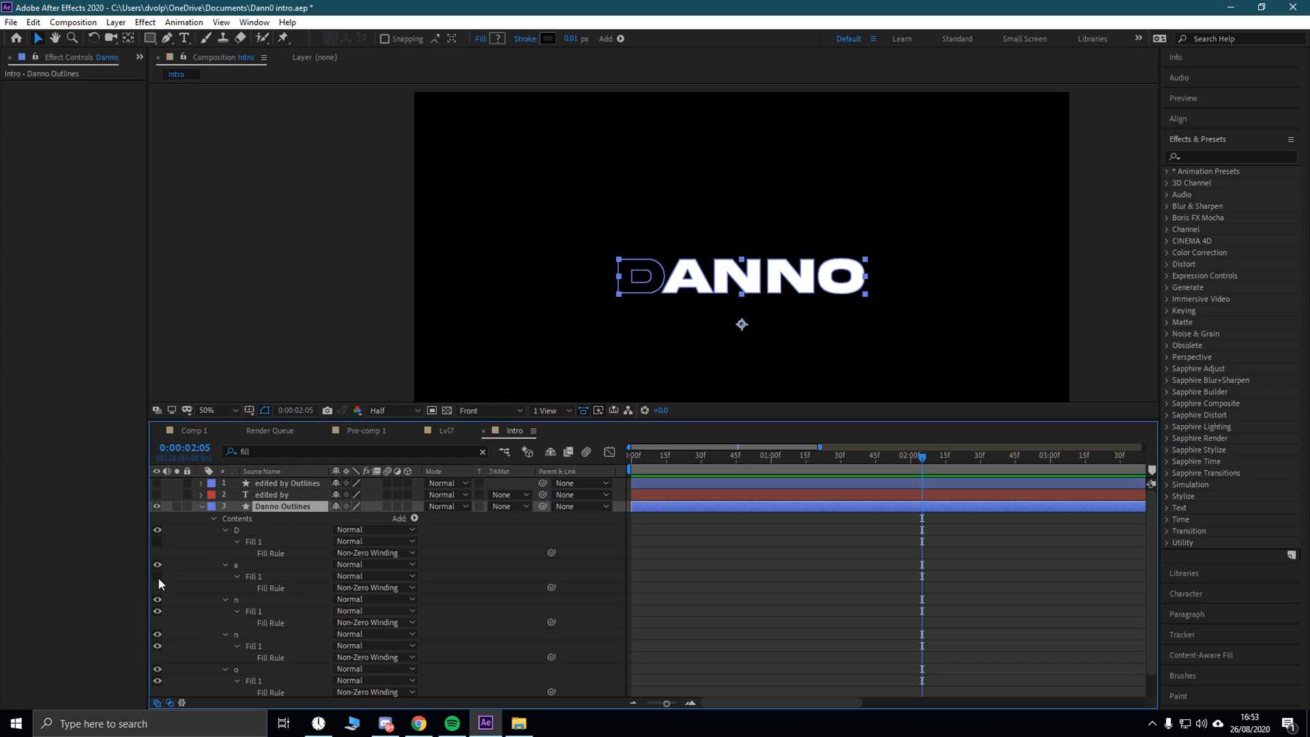
{"action": "left_click", "coordinate": [157, 576]}
{"action": "left_click", "coordinate": [154, 610]}
{"action": "left_click", "coordinate": [157, 646]}
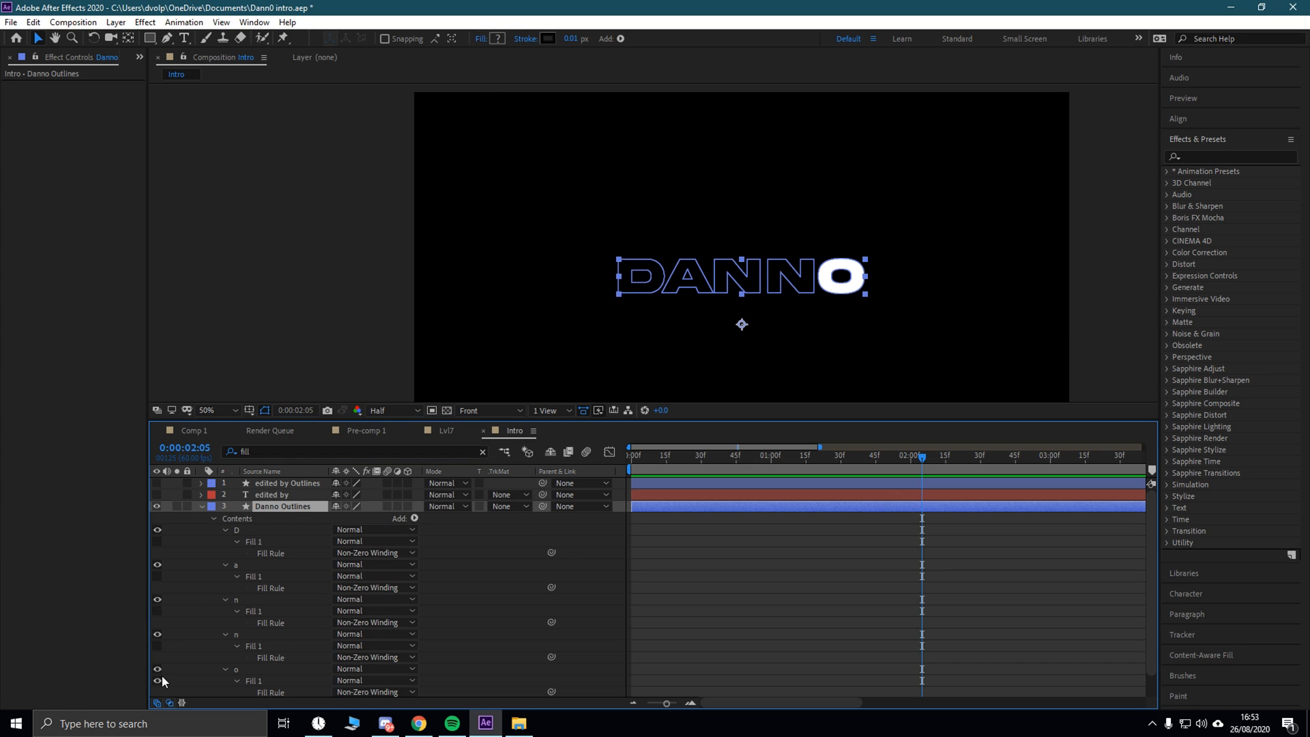
{"action": "left_click", "coordinate": [158, 680]}
{"action": "scroll", "coordinate": [285, 618], "scroll_direction": "down", "scroll_amount": 2}
{"action": "scroll", "coordinate": [280, 625], "scroll_direction": "up", "scroll_amount": 2}
Step: Filter the properties by stroke, set the D's stroke width to 1.5 in Danno Outlines, and copy the value
{"action": "left_click", "coordinate": [280, 451]}
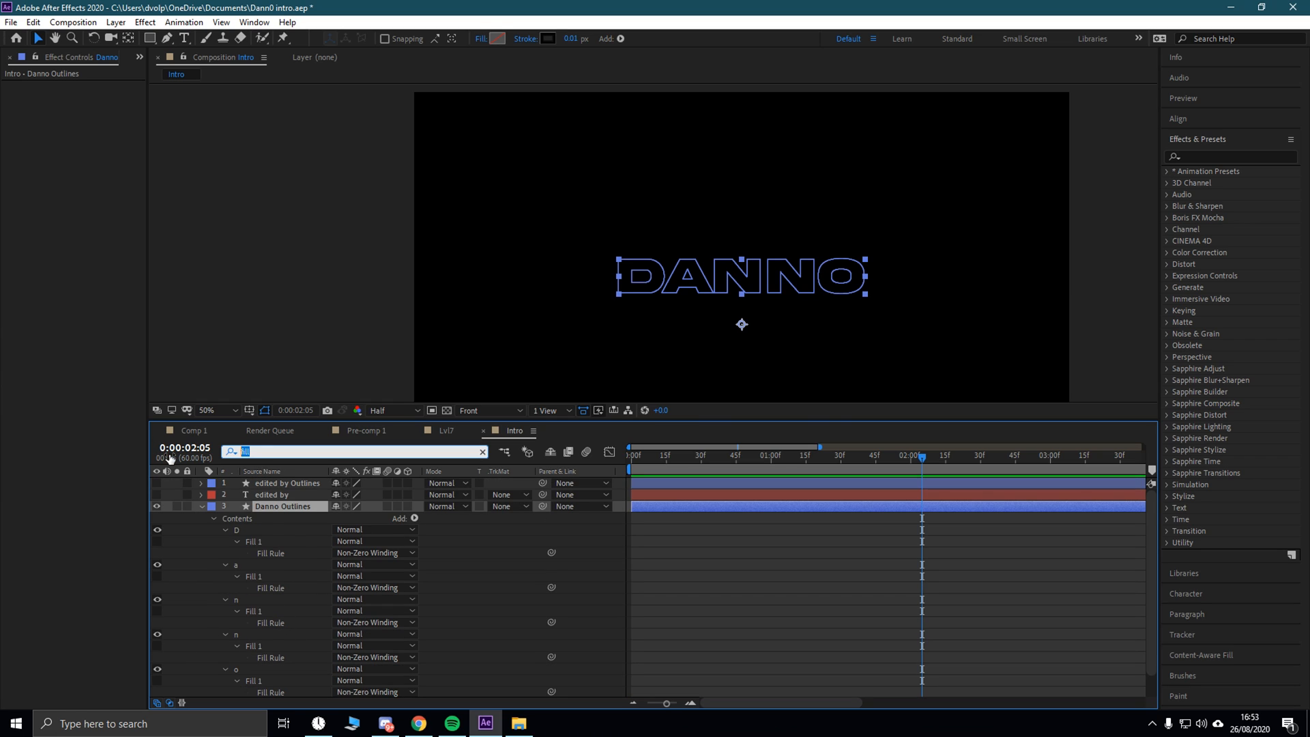
{"action": "type", "text": "stroke"}
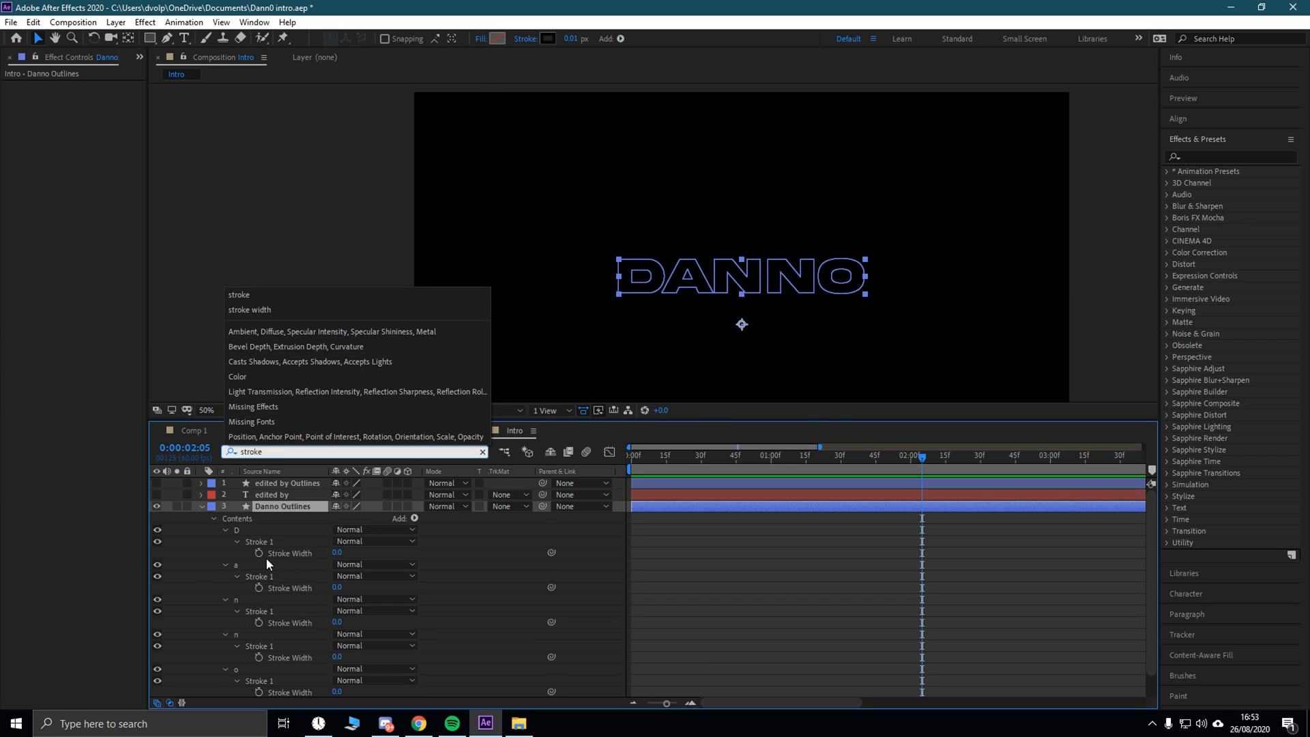
{"action": "left_click", "coordinate": [314, 558]}
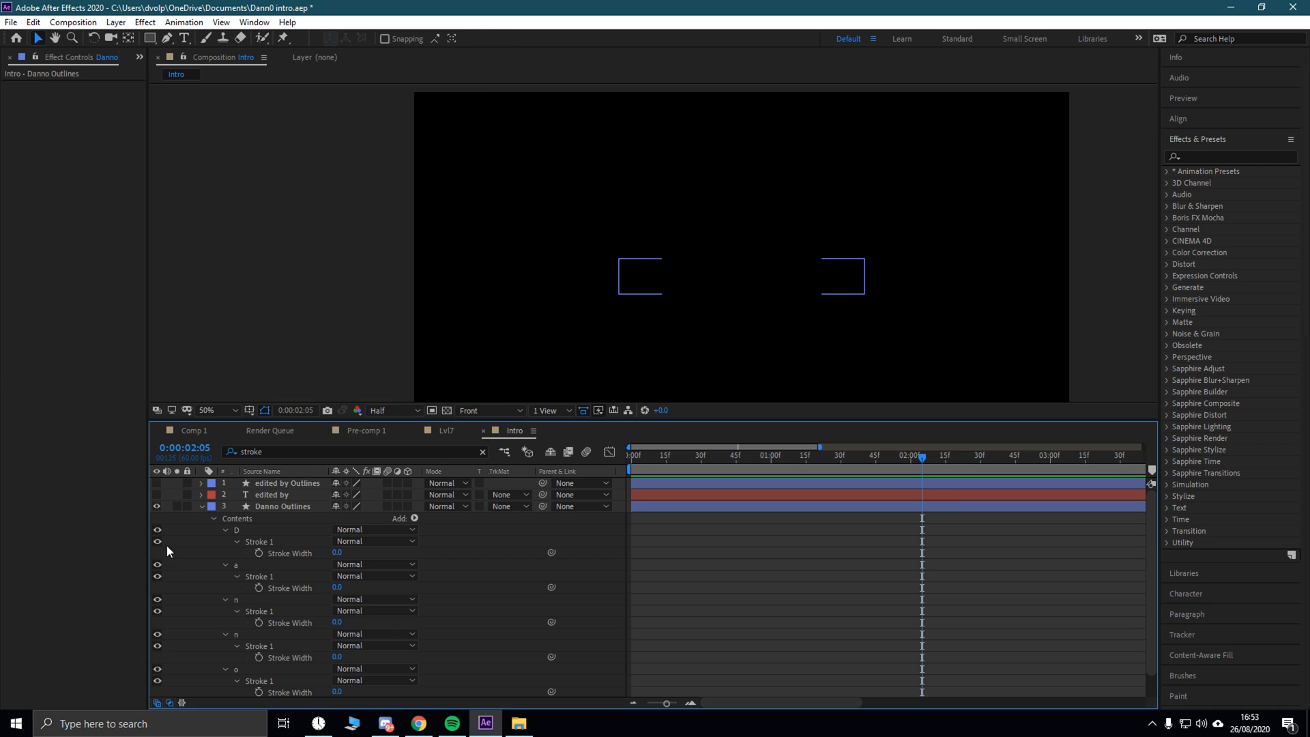
{"action": "left_click", "coordinate": [337, 553]}
{"action": "type", "text": "1.5"}
{"action": "key", "text": "Return"}
{"action": "key", "text": "ctrl+c"}
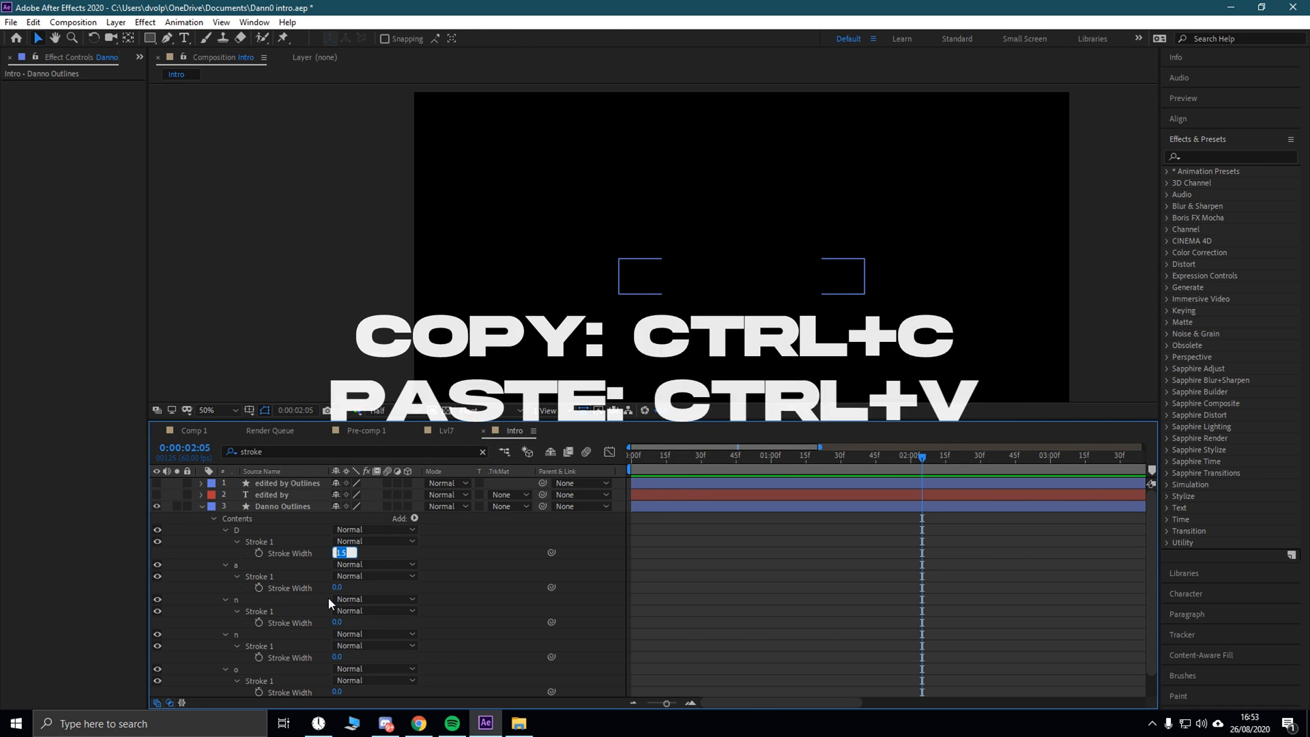
Step: Paste the 1.5 stroke width onto the A, both Ns and the O of Danno Outlines
{"action": "left_click", "coordinate": [340, 588]}
{"action": "key", "text": "ctrl+v"}
{"action": "left_click", "coordinate": [339, 624]}
{"action": "key", "text": "ctrl+v"}
{"action": "left_click", "coordinate": [338, 656]}
{"action": "key", "text": "ctrl+v"}
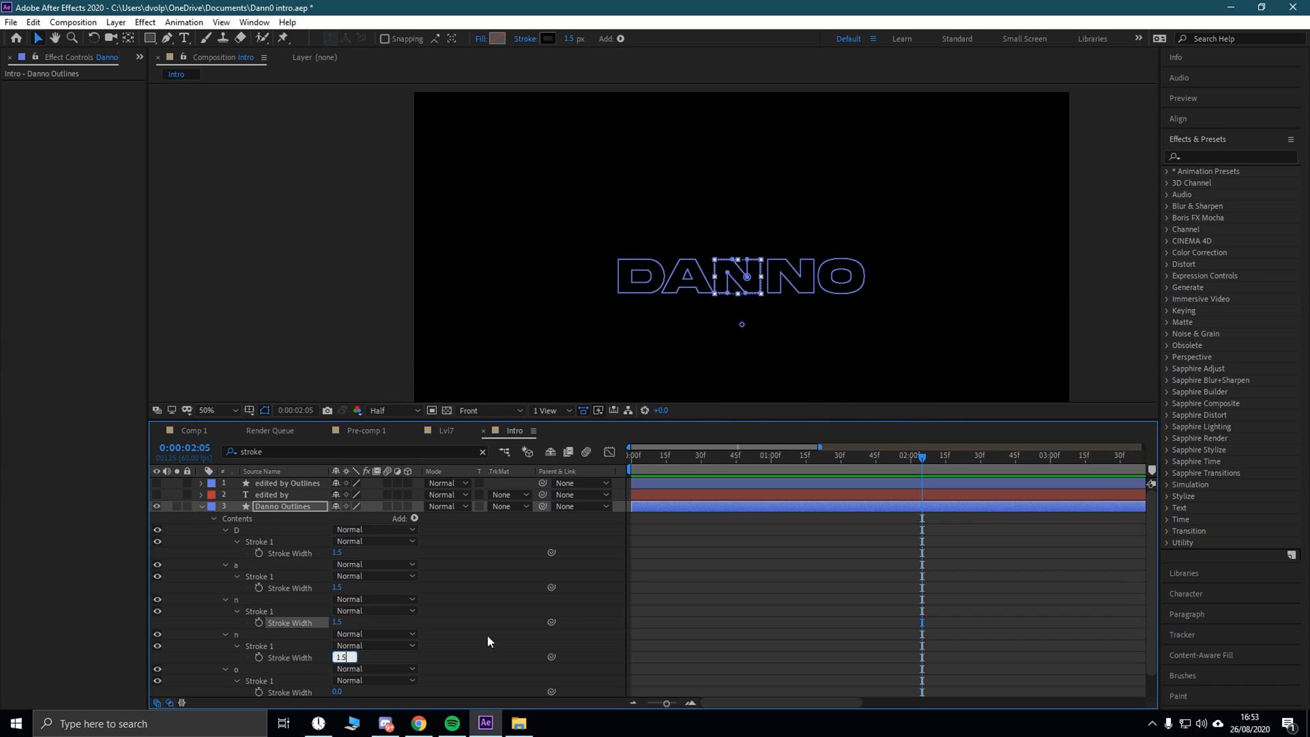
{"action": "key", "text": "Return"}
{"action": "scroll", "coordinate": [478, 603], "scroll_direction": "down", "scroll_amount": 1}
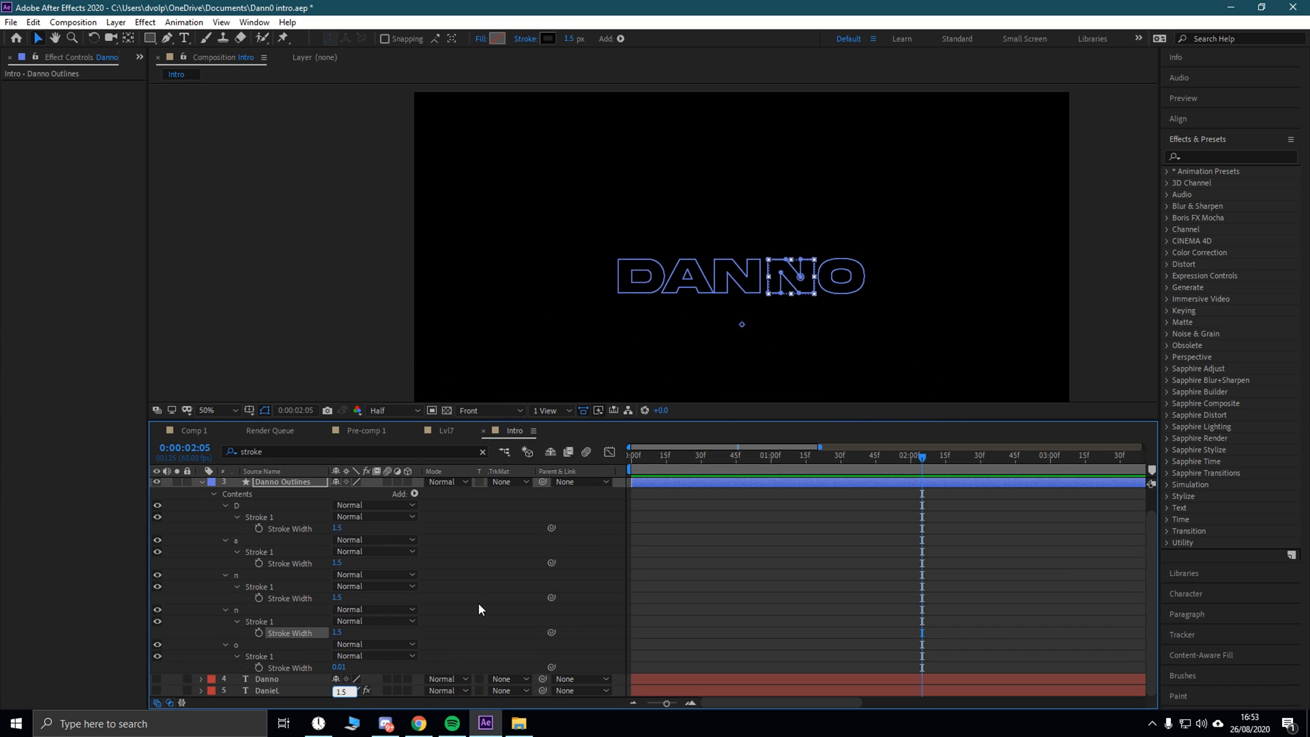
{"action": "left_click", "coordinate": [340, 668]}
{"action": "key", "text": "ctrl+v"}
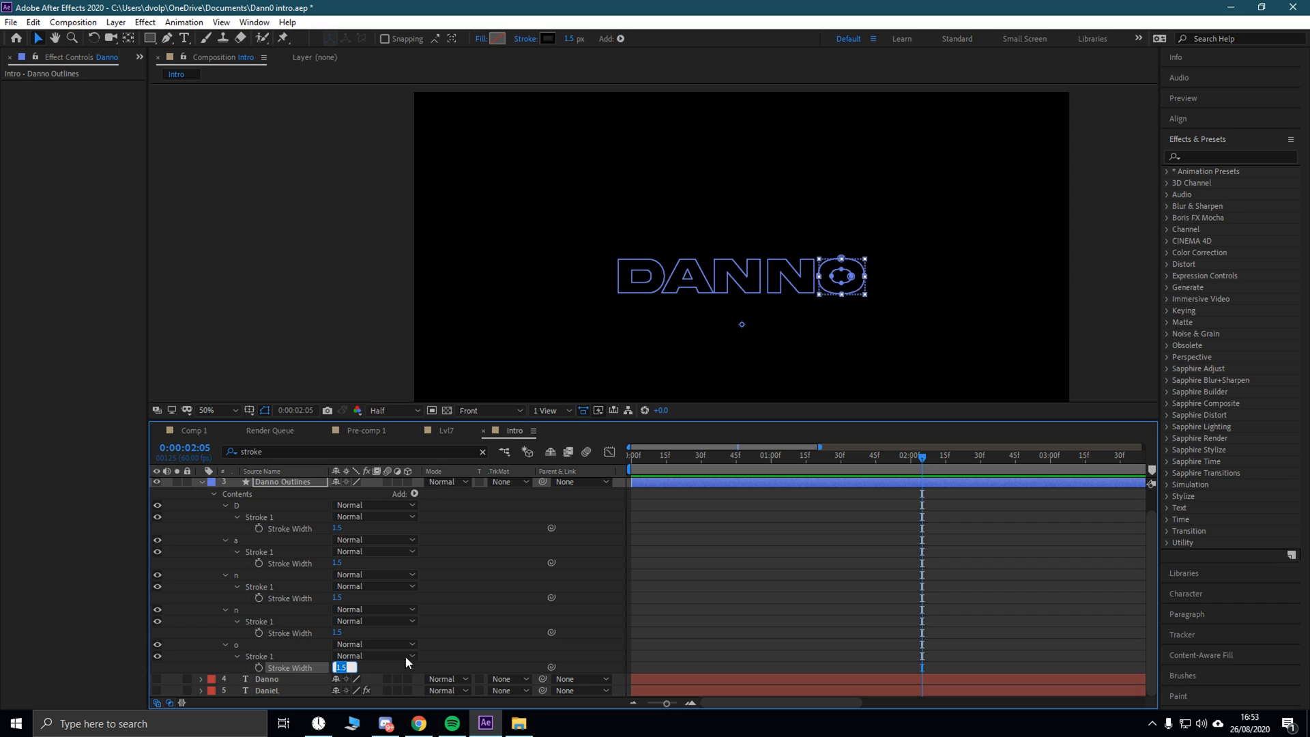
{"action": "left_click", "coordinate": [670, 494]}
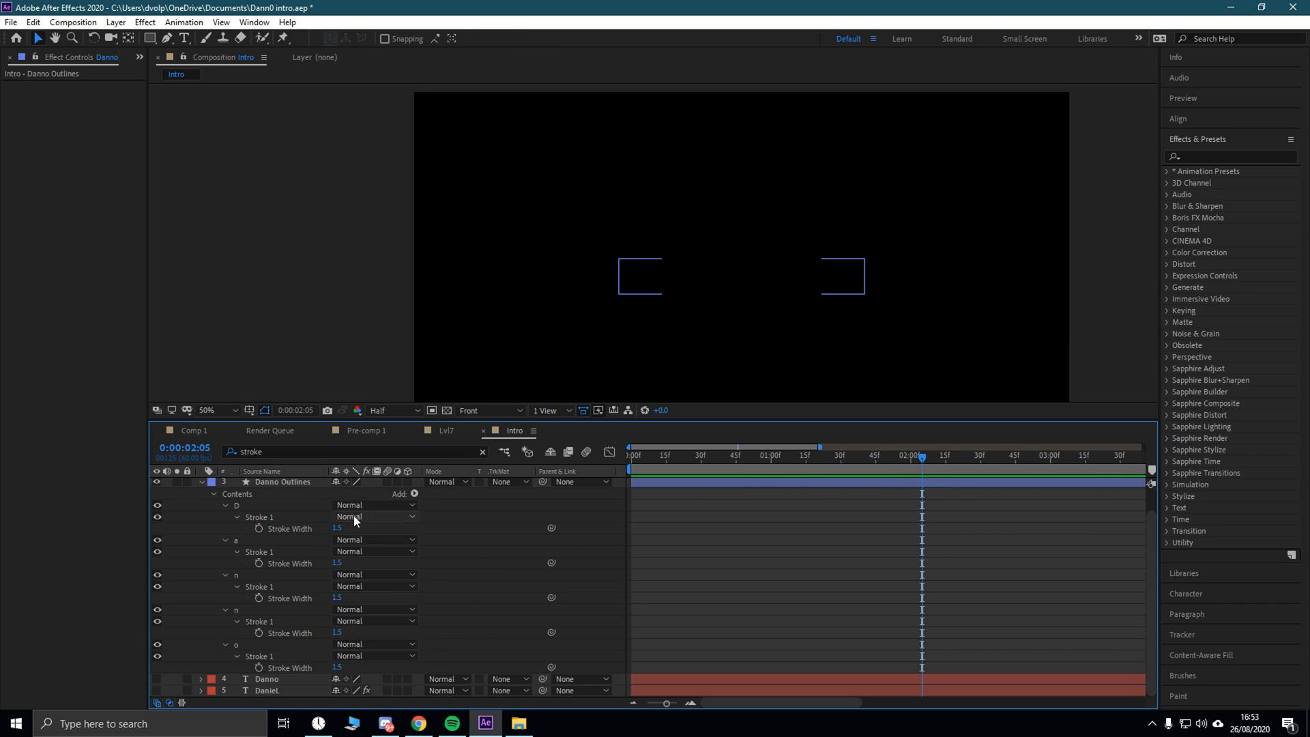
Step: Collapse the edited by Outlines layer and filter the properties of Danno Outlines by color
{"action": "key", "text": "ctrl+f"}
{"action": "scroll", "coordinate": [286, 482], "scroll_direction": "up", "scroll_amount": 2}
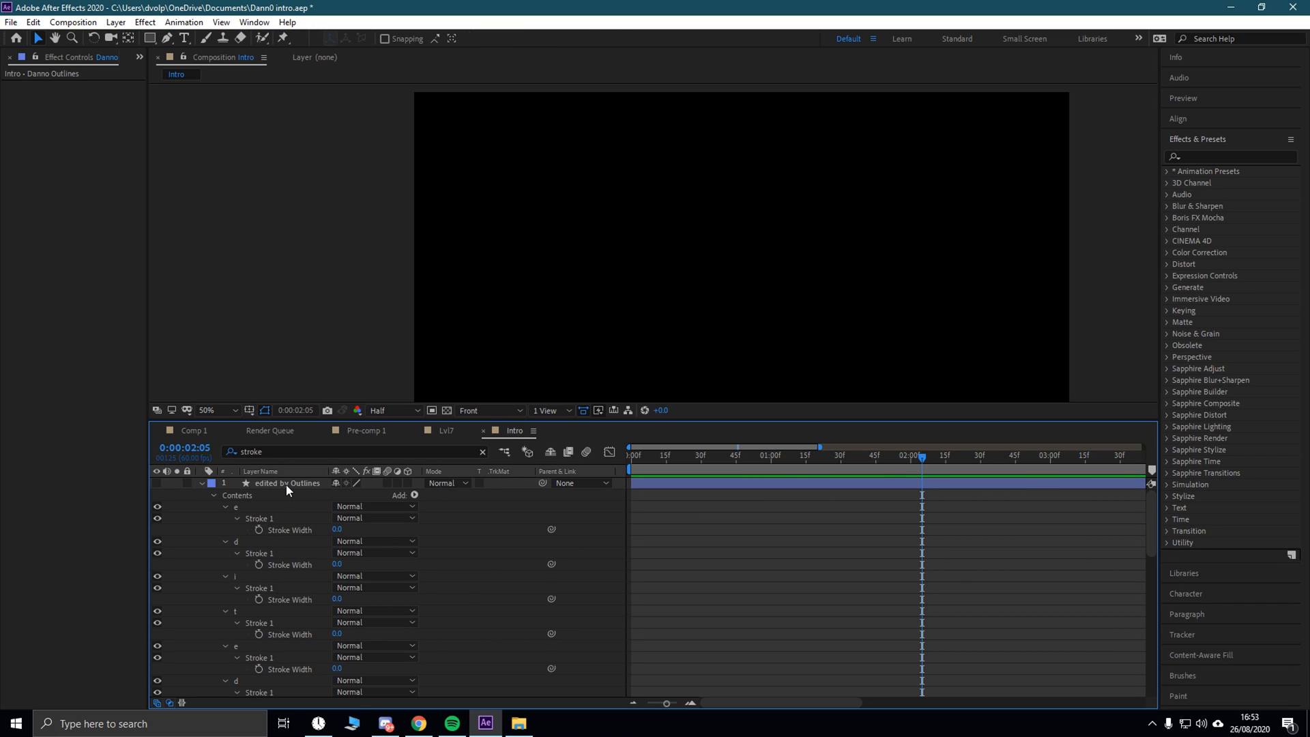
{"action": "left_click", "coordinate": [285, 484]}
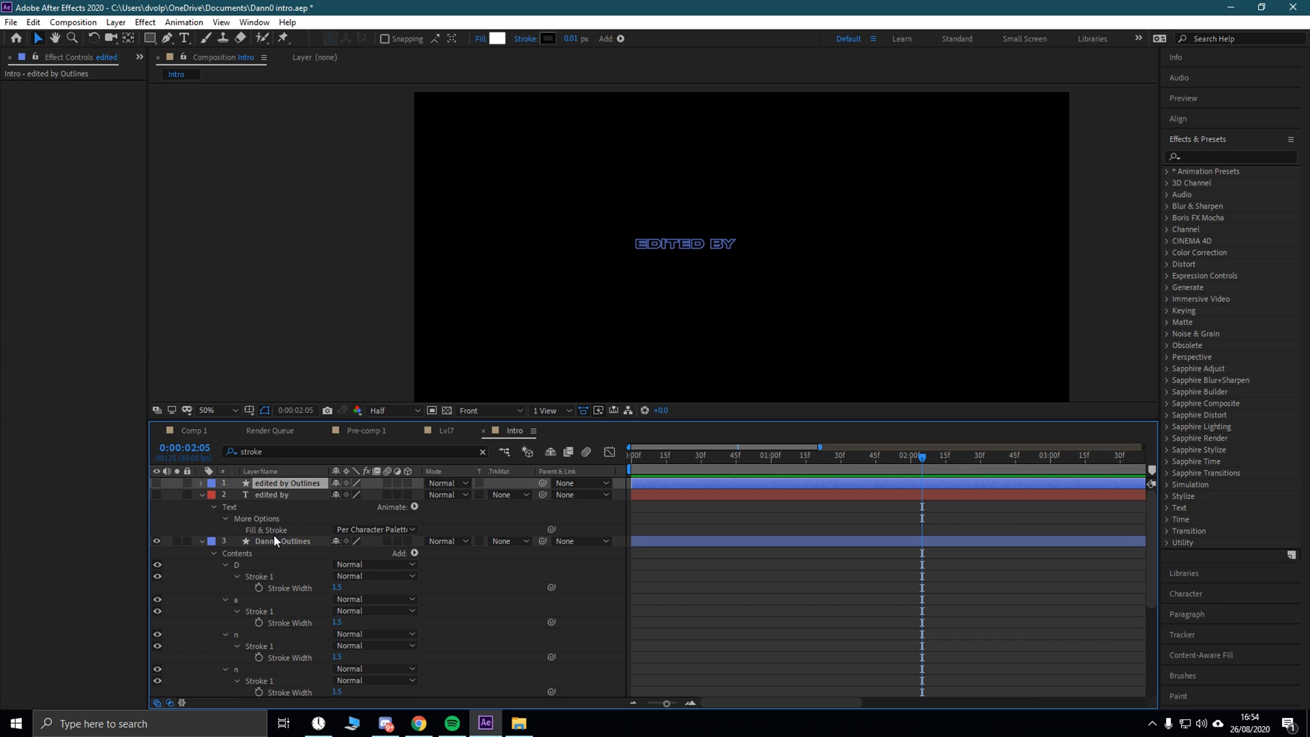
{"action": "left_click", "coordinate": [281, 541]}
{"action": "key", "text": "ctrl+f"}
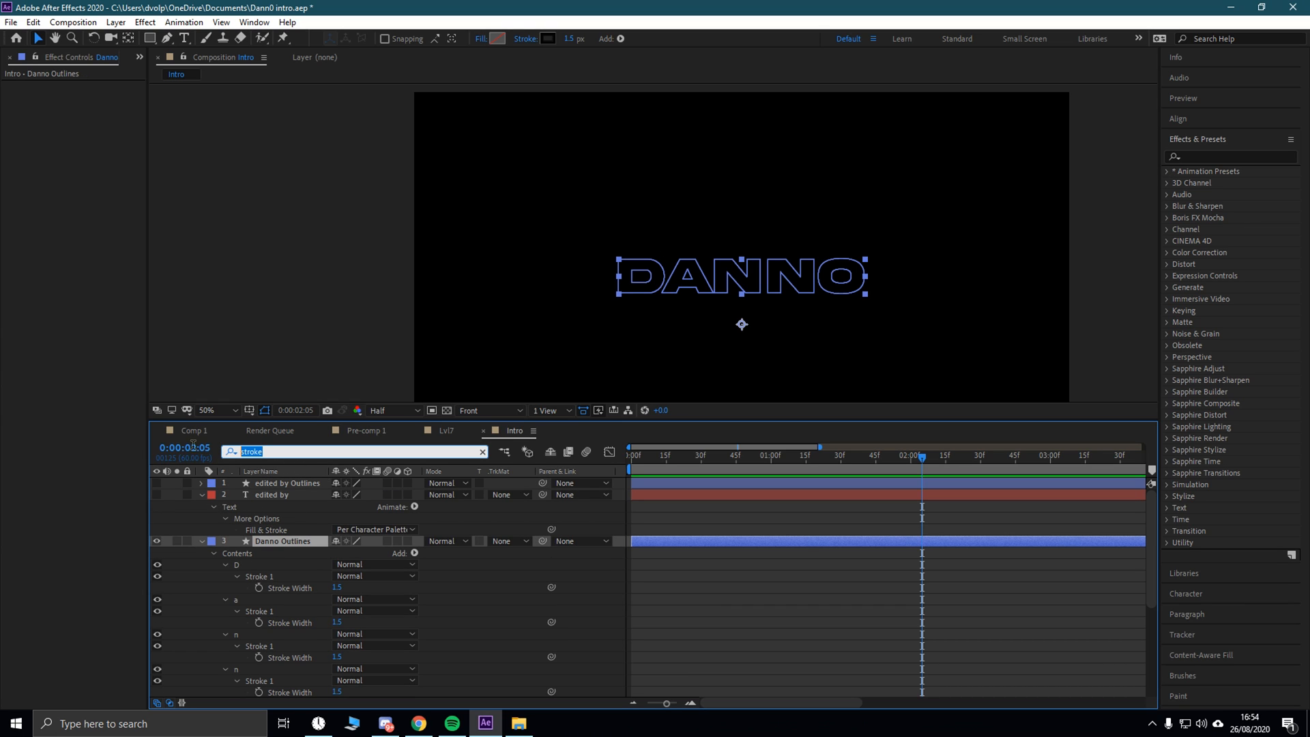
{"action": "type", "text": "coor"}
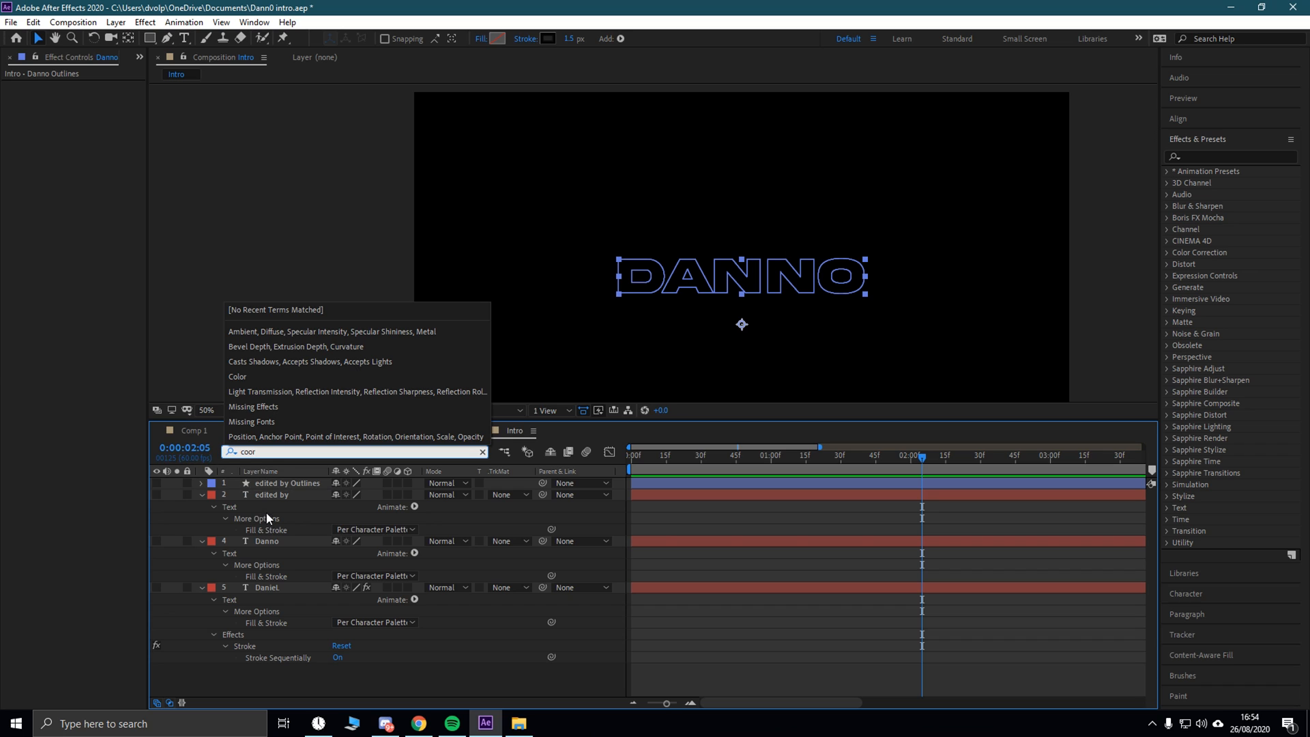
{"action": "key", "text": "BackSpace"}
{"action": "key", "text": "BackSpace"}
{"action": "type", "text": "lor"}
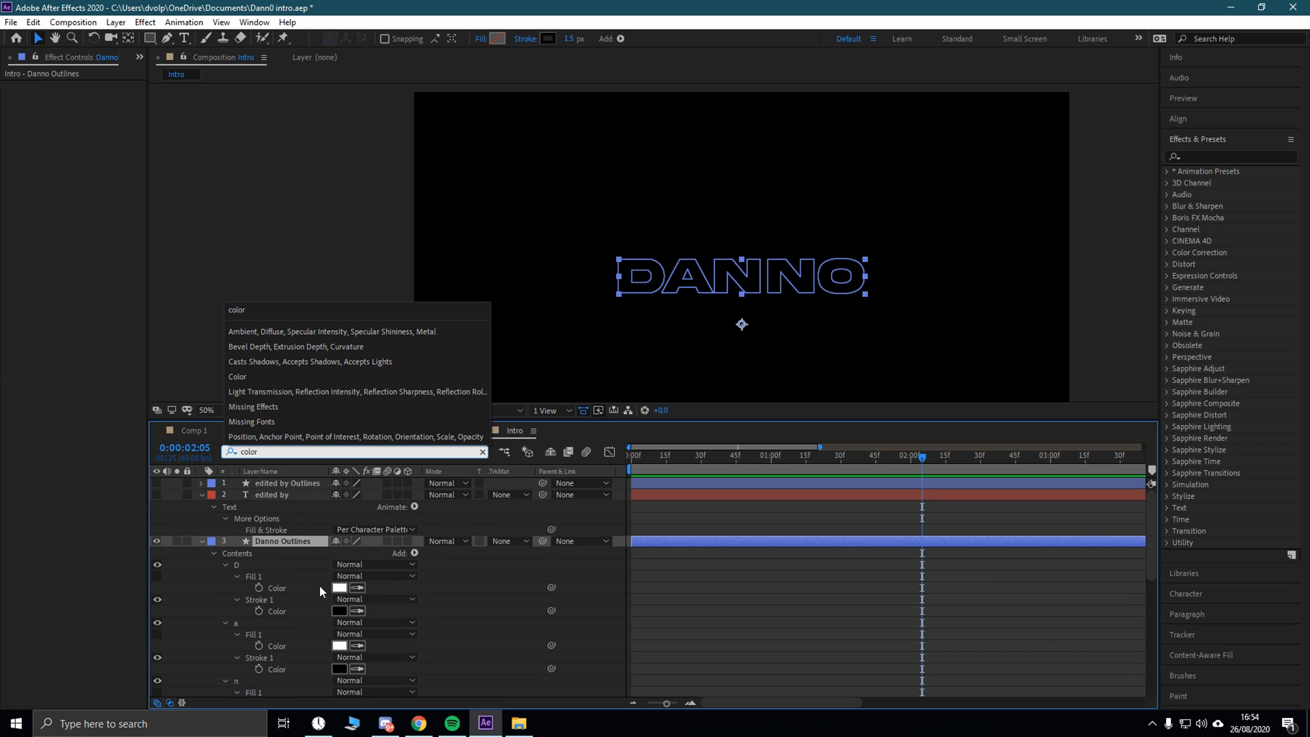
Step: Set the stroke color of the D and A to white by sampling their fill color swatches
{"action": "left_click", "coordinate": [334, 613]}
{"action": "left_click", "coordinate": [783, 293]}
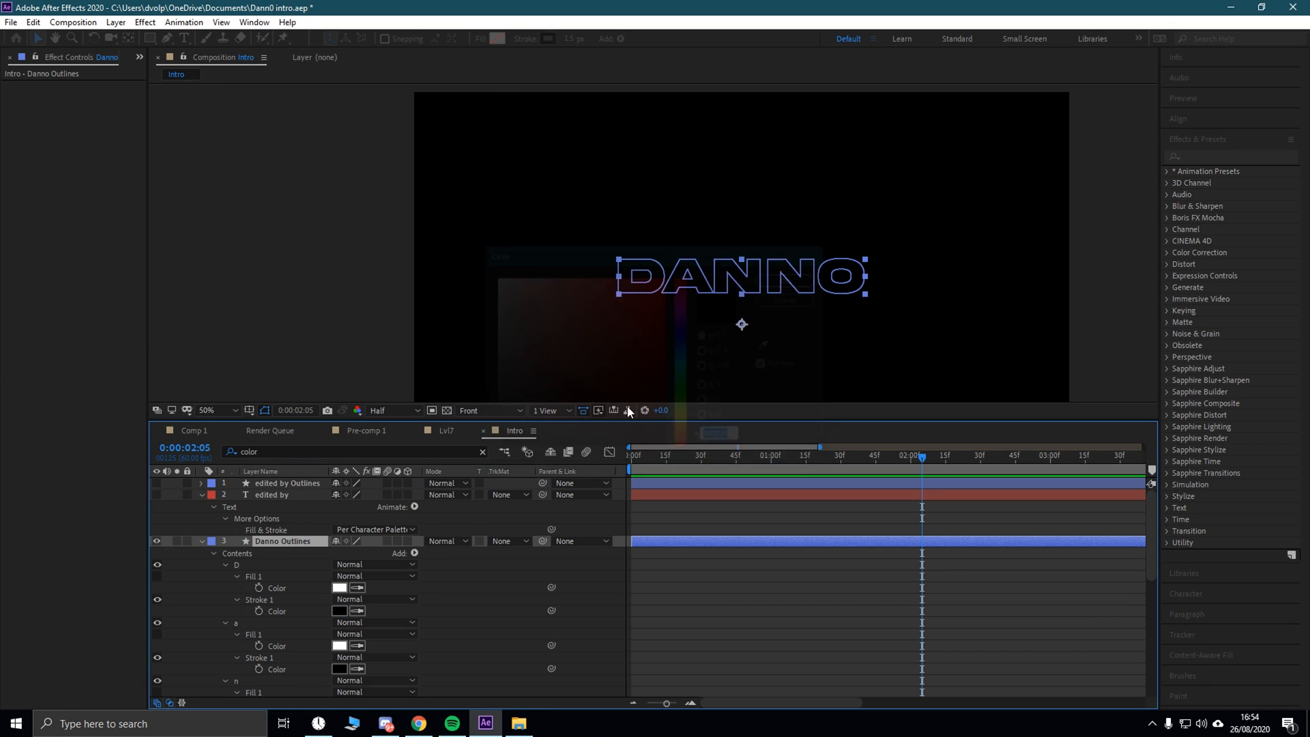
{"action": "left_click", "coordinate": [358, 610]}
{"action": "left_click", "coordinate": [341, 586]}
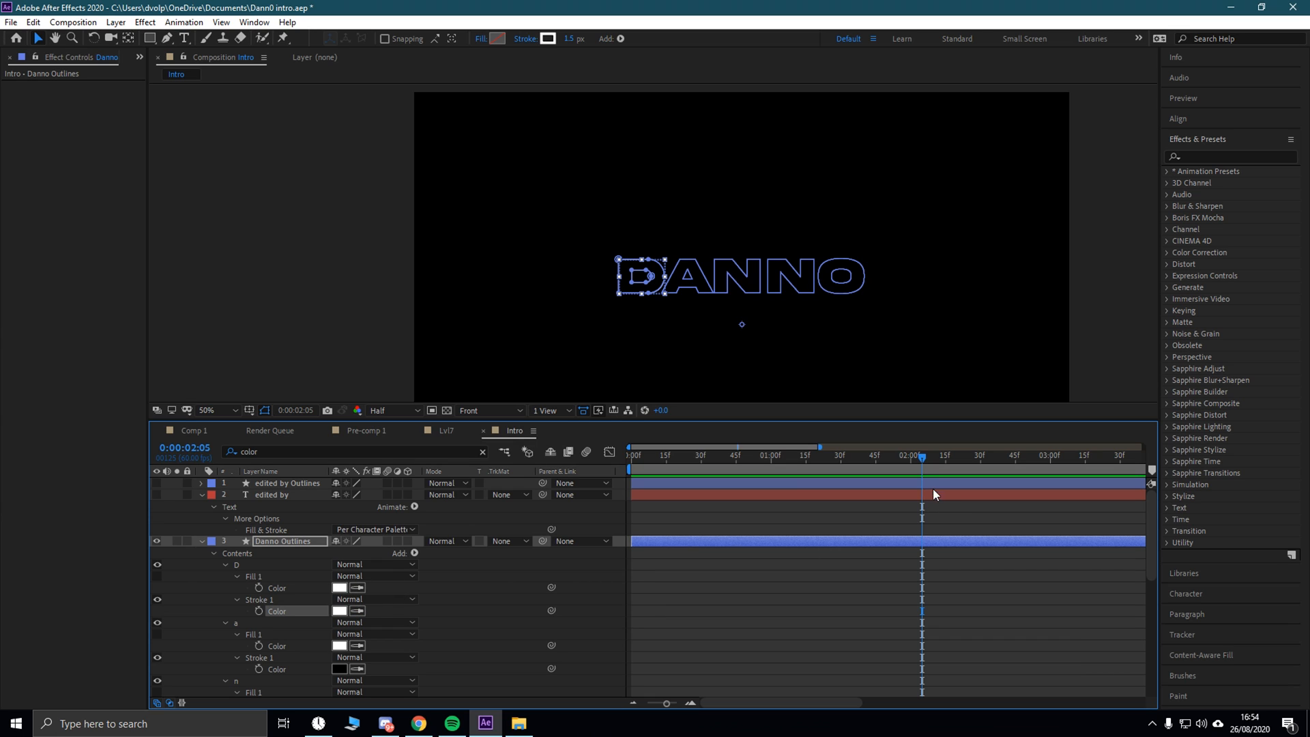
{"action": "left_click", "coordinate": [340, 645]}
Step: Sample white from the fill swatches for the strokes of both Ns and the O, and play the composition from the start
{"action": "scroll", "coordinate": [498, 613], "scroll_direction": "down", "scroll_amount": 2}
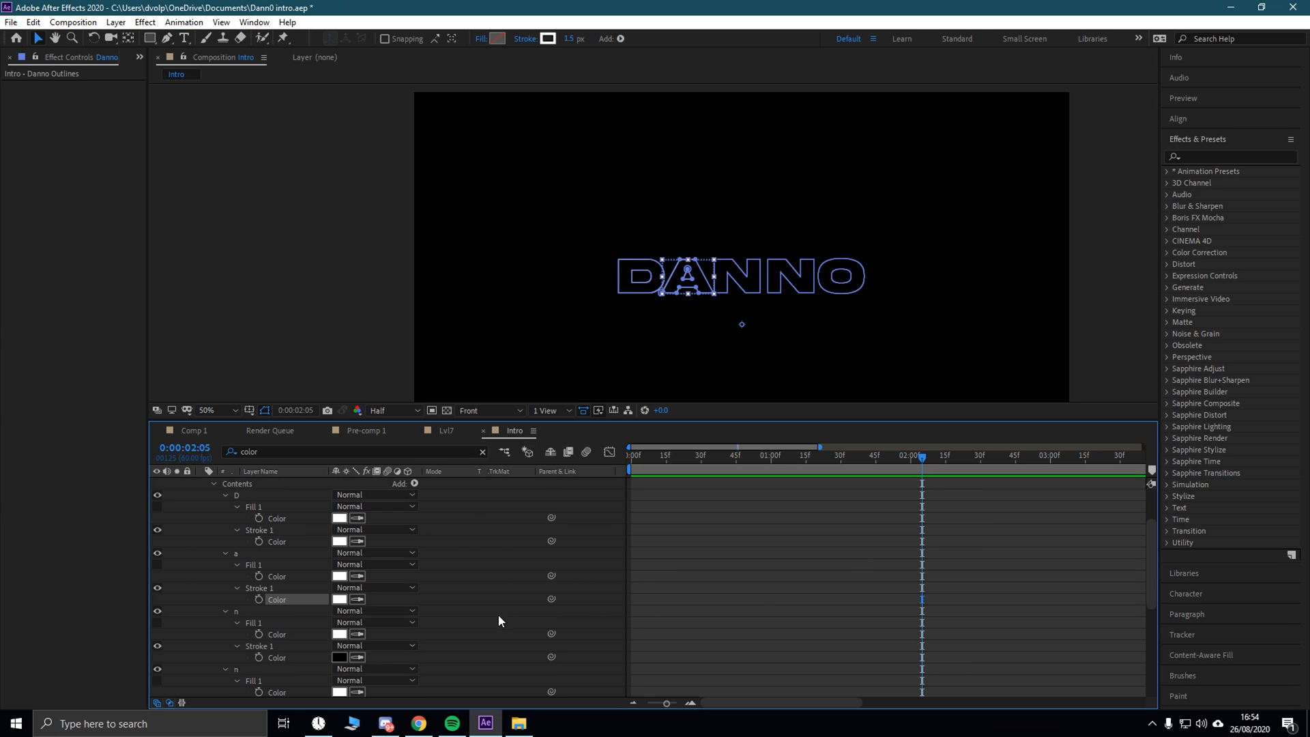
{"action": "left_click", "coordinate": [356, 657]}
{"action": "left_click", "coordinate": [340, 634]}
{"action": "scroll", "coordinate": [348, 631], "scroll_direction": "down", "scroll_amount": 3}
{"action": "left_click", "coordinate": [358, 610]}
{"action": "left_click", "coordinate": [339, 586]}
{"action": "left_click", "coordinate": [357, 669]}
{"action": "left_click", "coordinate": [339, 646]}
{"action": "key", "text": "Home"}
{"action": "key", "text": "space"}
{"action": "key", "text": "space"}
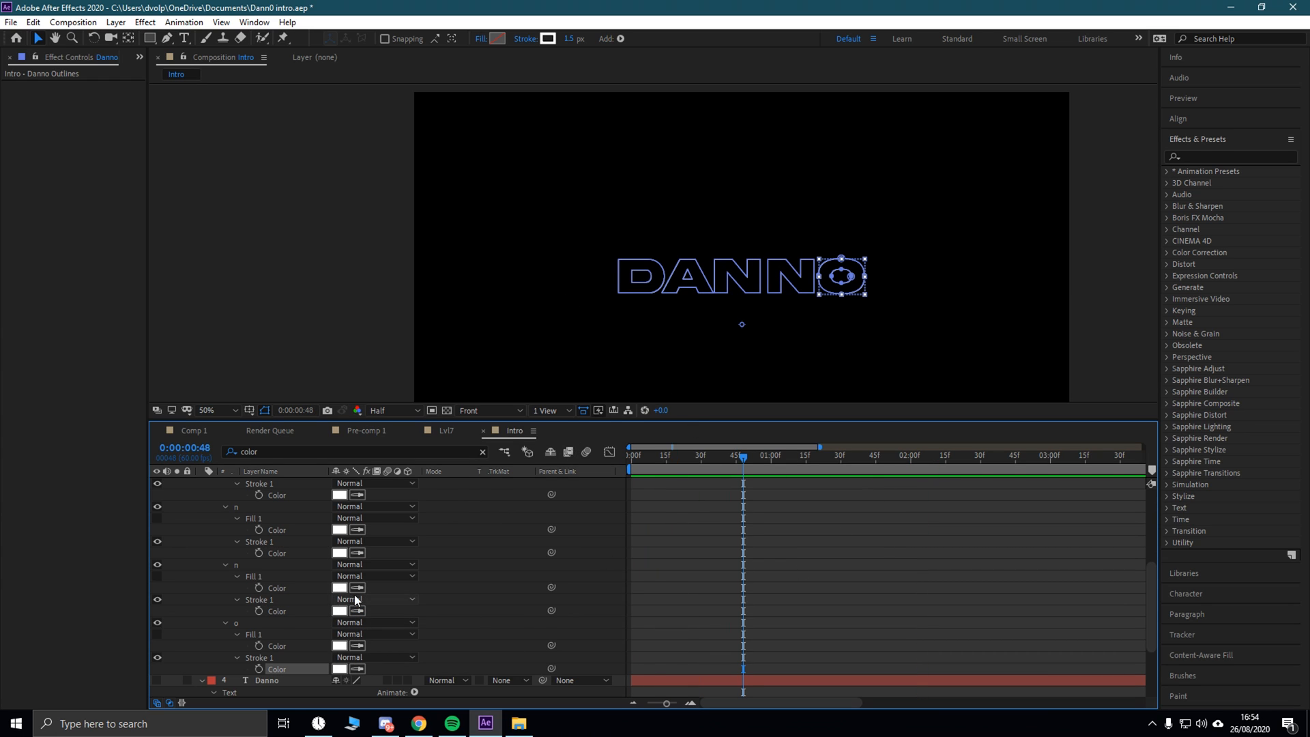
Step: Filter Danno Outlines by path, enable path keyframes for all its letters at the composition start, and shift them to just before 45 frames
{"action": "key", "text": "Home"}
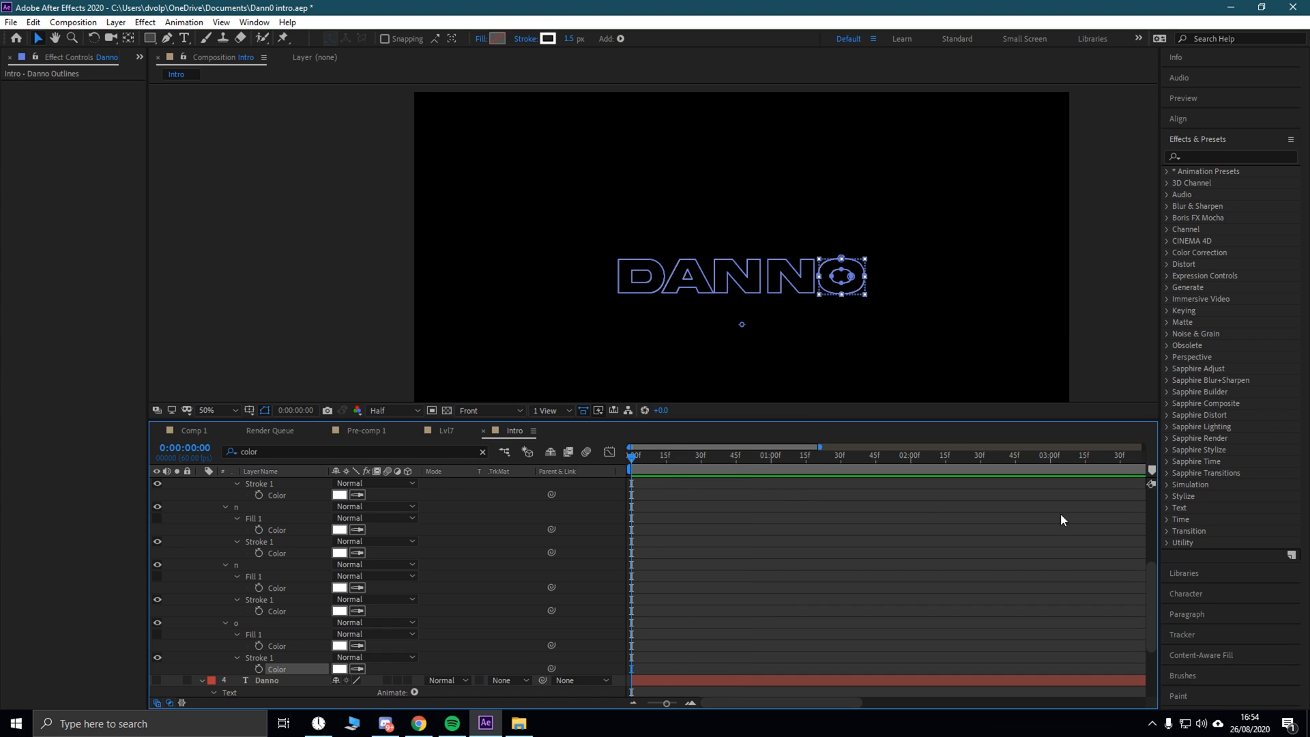
{"action": "scroll", "coordinate": [1151, 562], "scroll_direction": "up", "scroll_amount": 5}
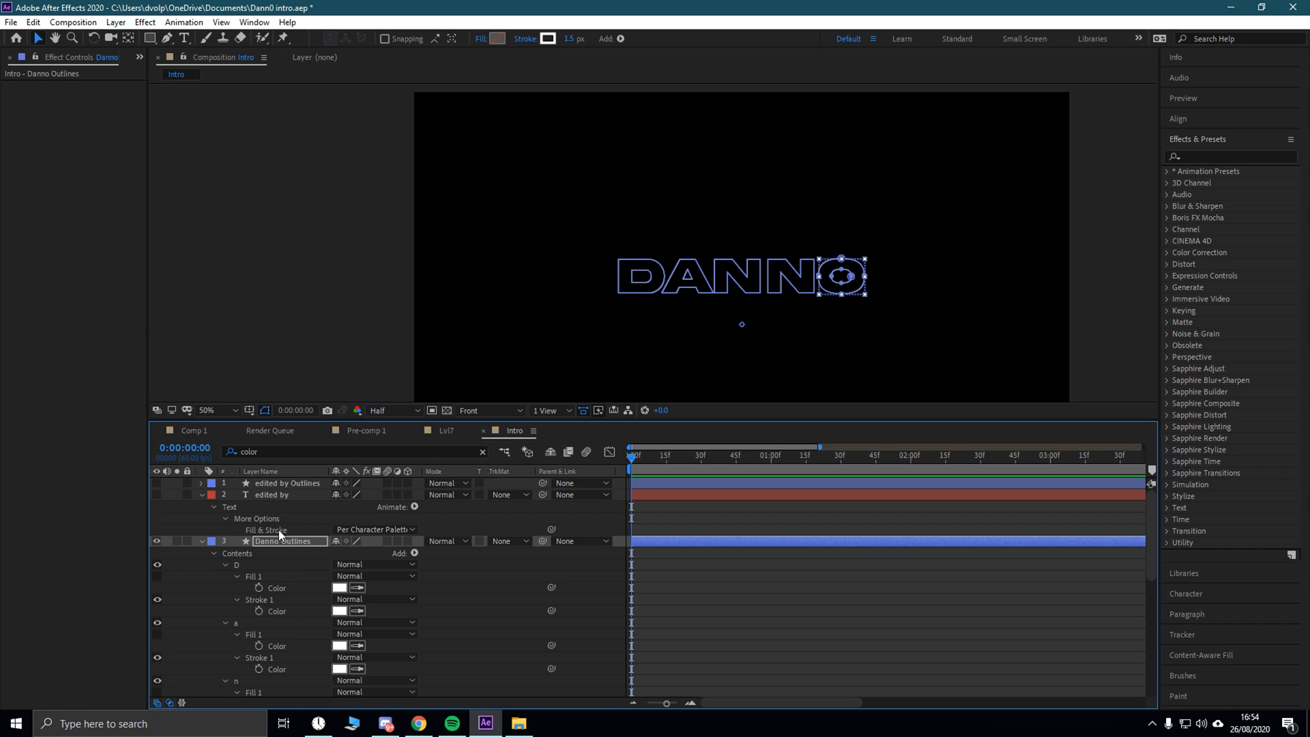
{"action": "key", "text": "ctrl+f"}
{"action": "type", "text": "path"}
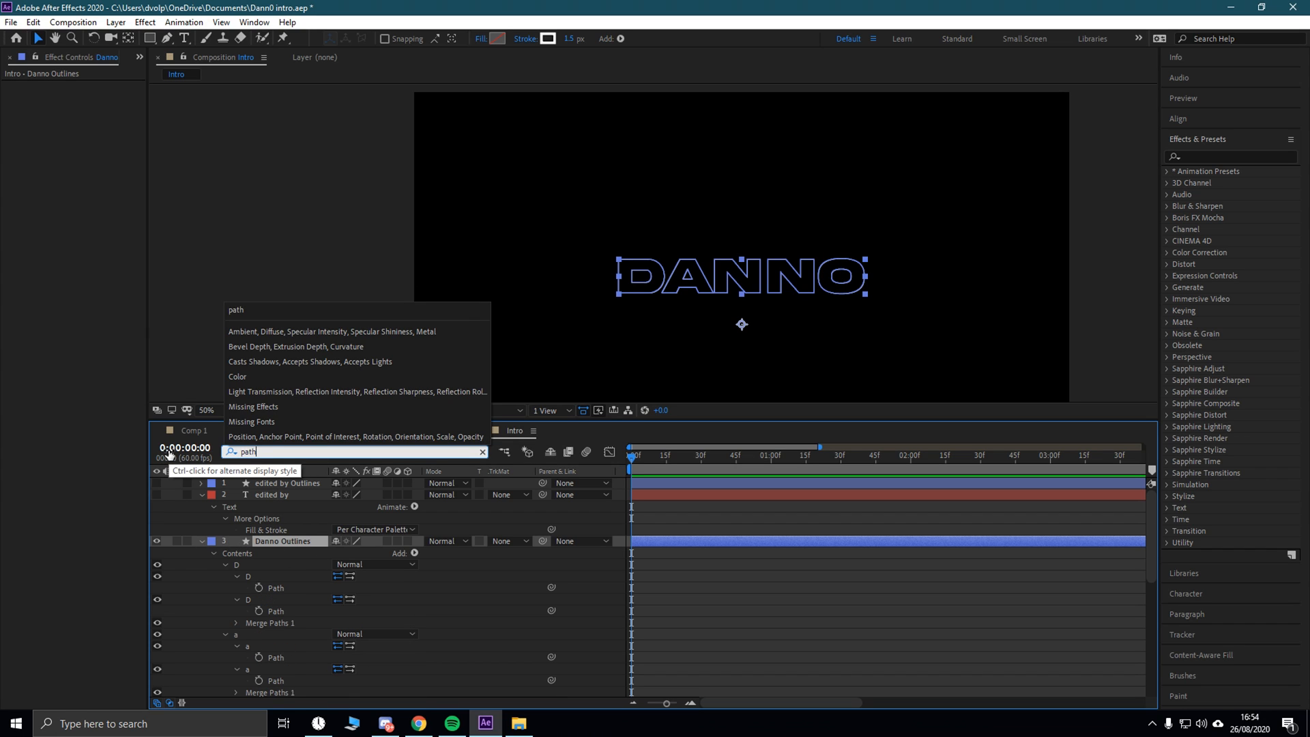
{"action": "left_click", "coordinate": [259, 587]}
{"action": "scroll", "coordinate": [268, 665], "scroll_direction": "down", "scroll_amount": 7}
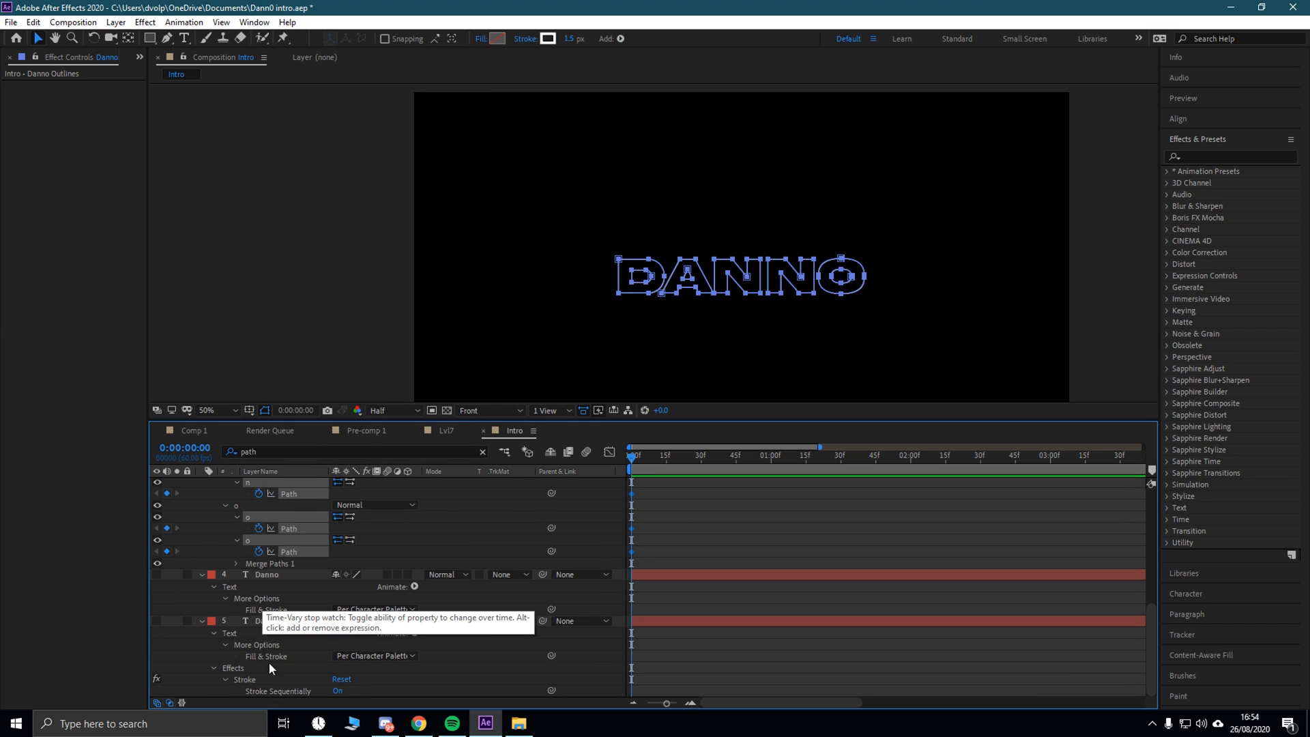
{"action": "left_click_drag", "start_coordinate": [632, 493], "coordinate": [729, 509]}
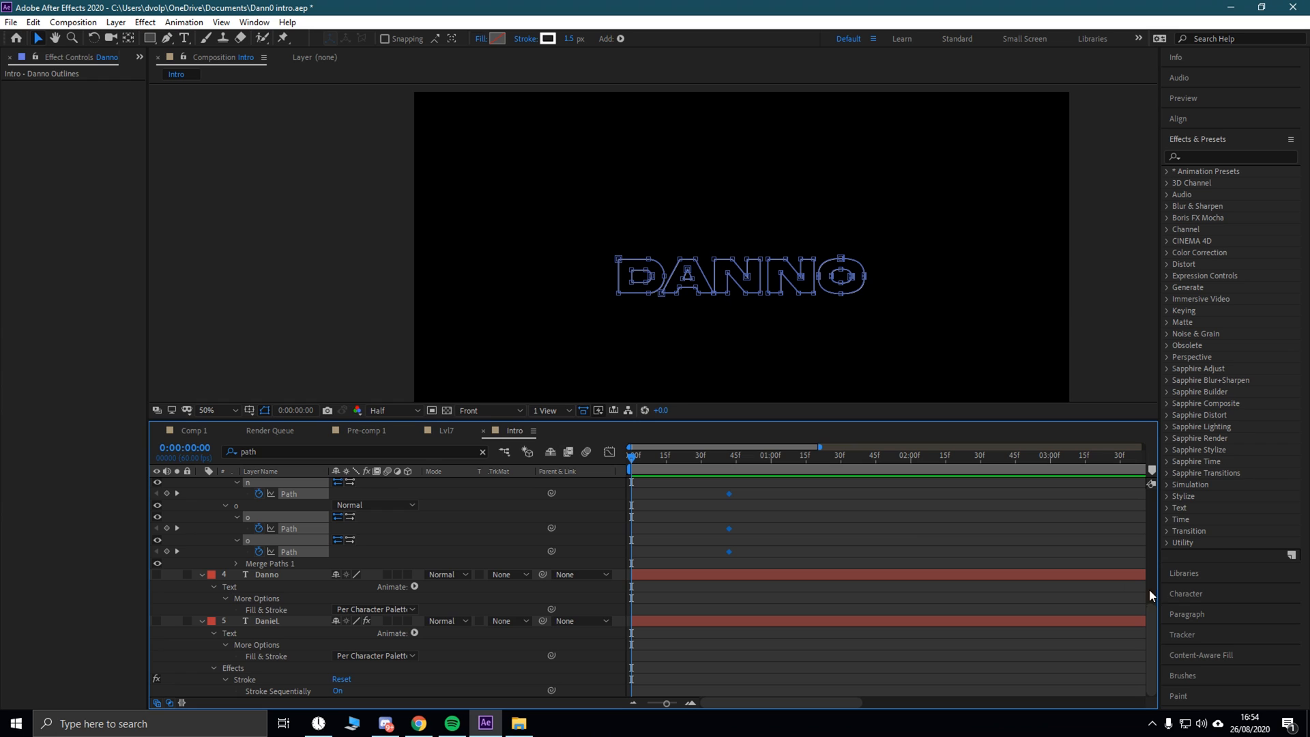
Step: Reveal the path keyframes of edited by Outlines and set the time to its last keyframe at 0:00:01:32
{"action": "scroll", "coordinate": [1140, 542], "scroll_direction": "up", "scroll_amount": 10}
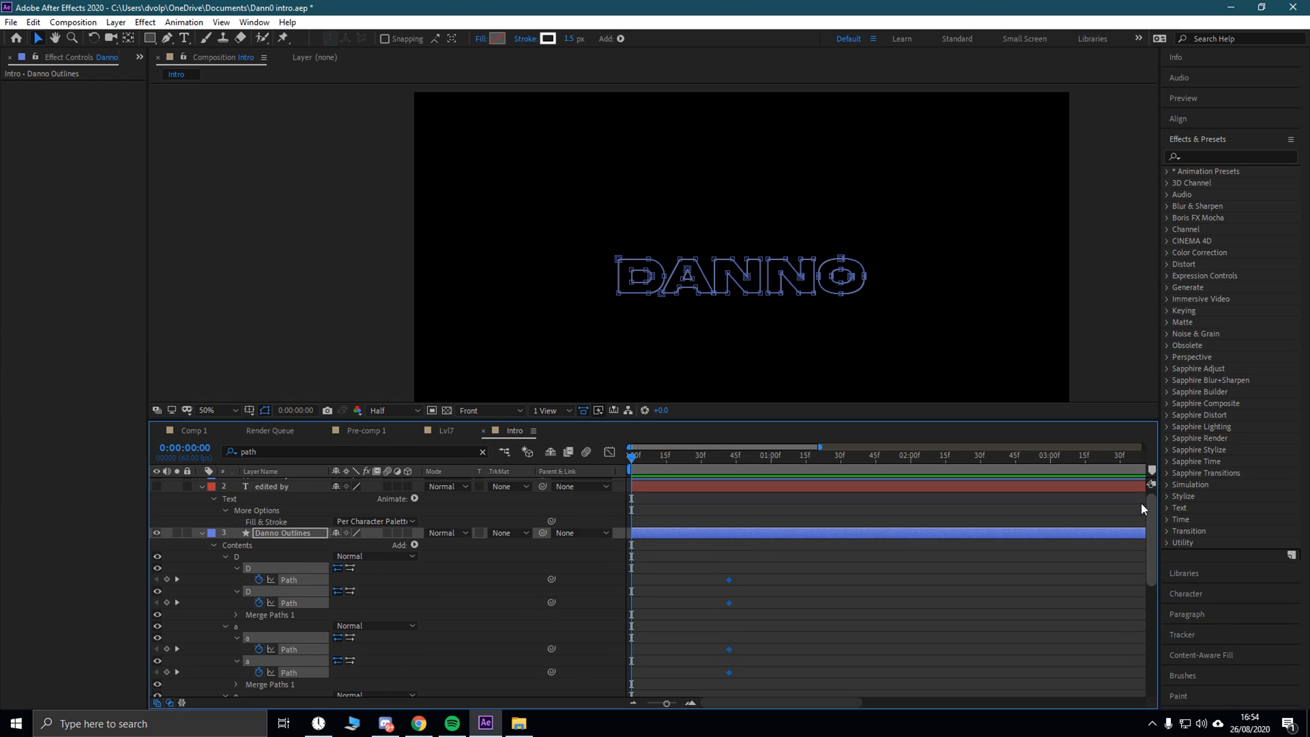
{"action": "left_click", "coordinate": [280, 483]}
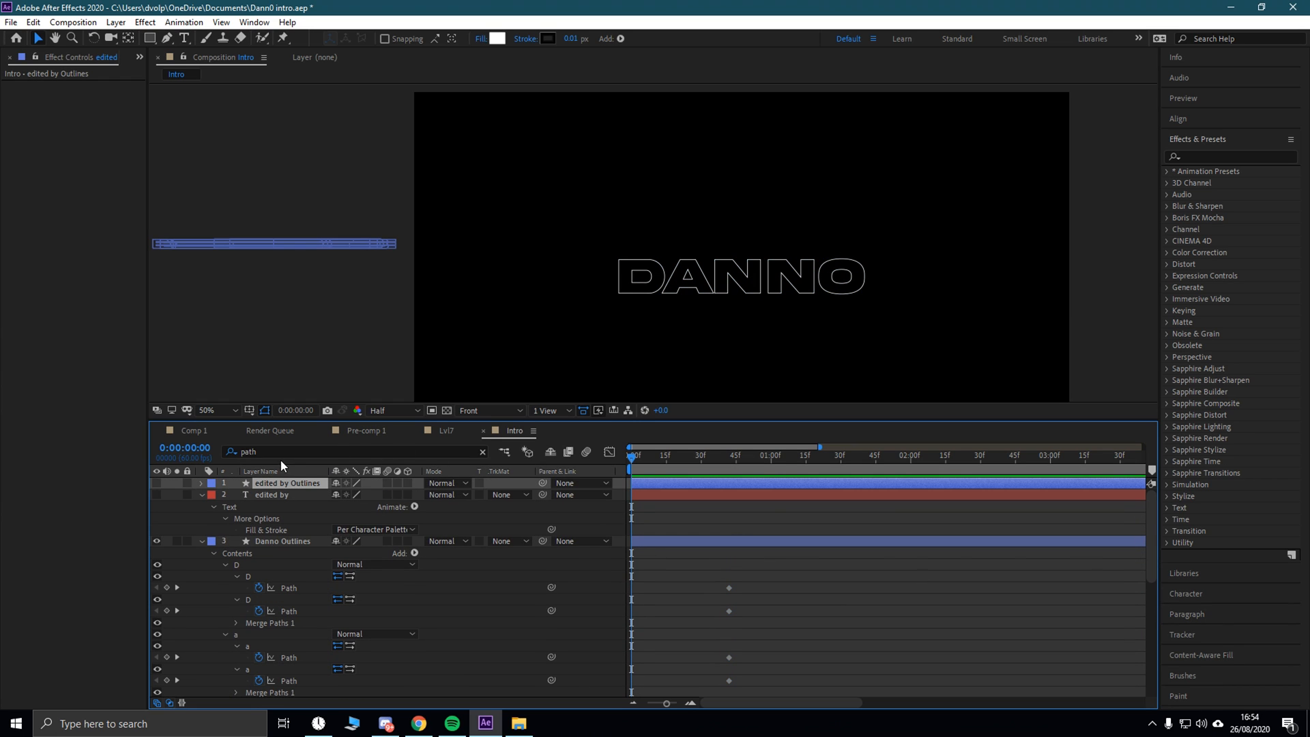
{"action": "left_click", "coordinate": [285, 451]}
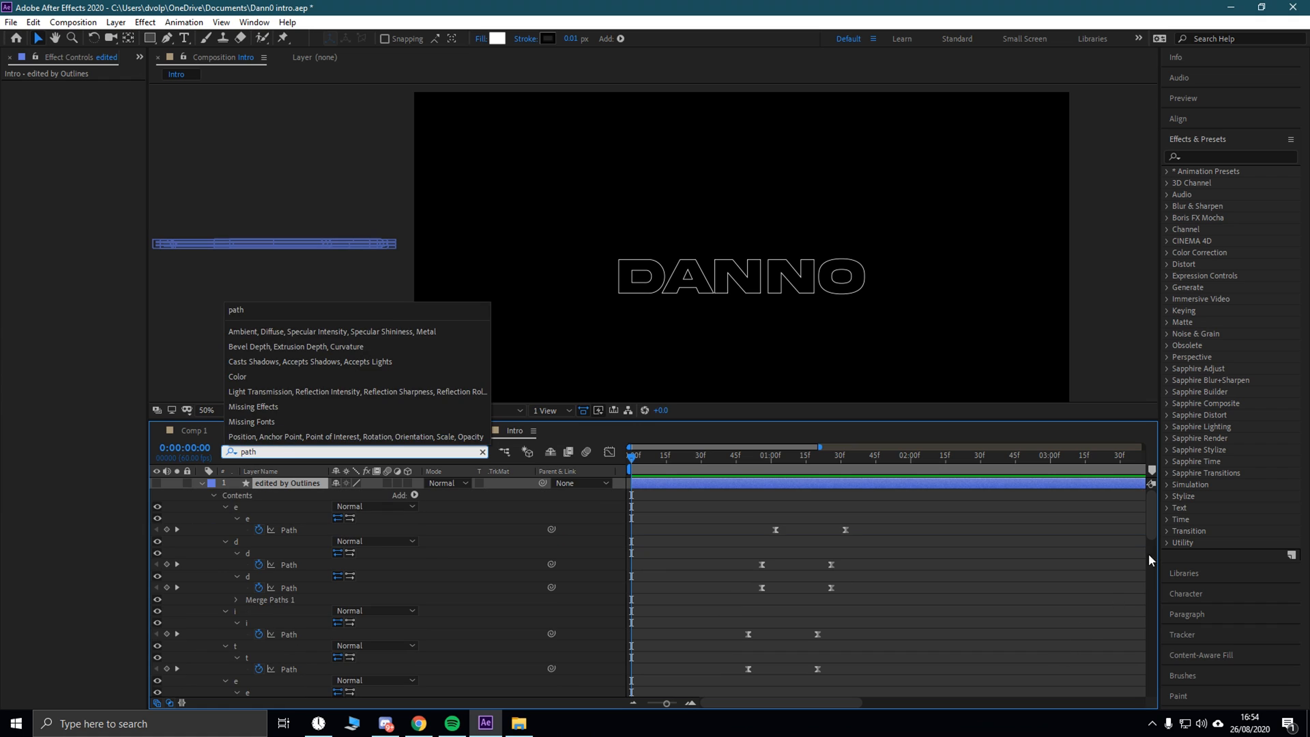
{"action": "key", "text": "Return"}
{"action": "left_click_drag", "start_coordinate": [632, 459], "coordinate": [849, 465]}
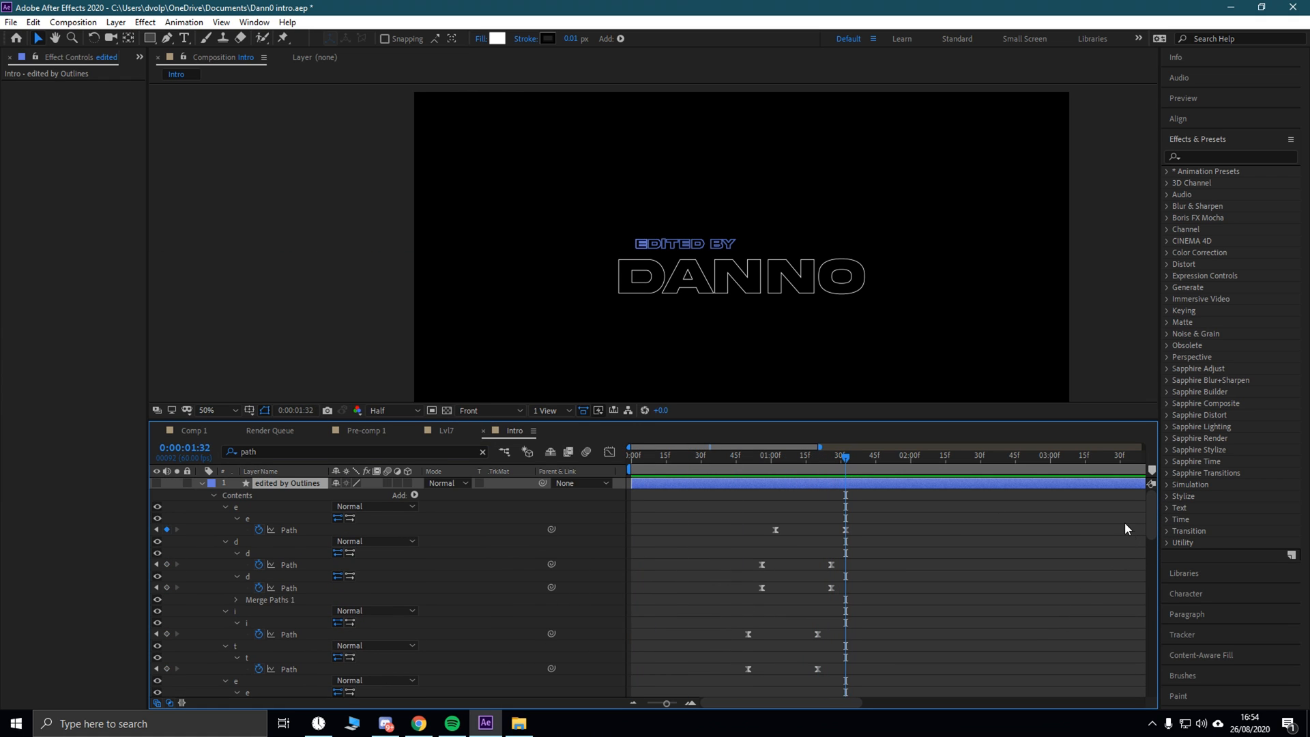
Step: Filter Danno Outlines by path again, move all its letter path keyframes to 2 seconds, and play from the start
{"action": "left_click", "coordinate": [273, 453]}
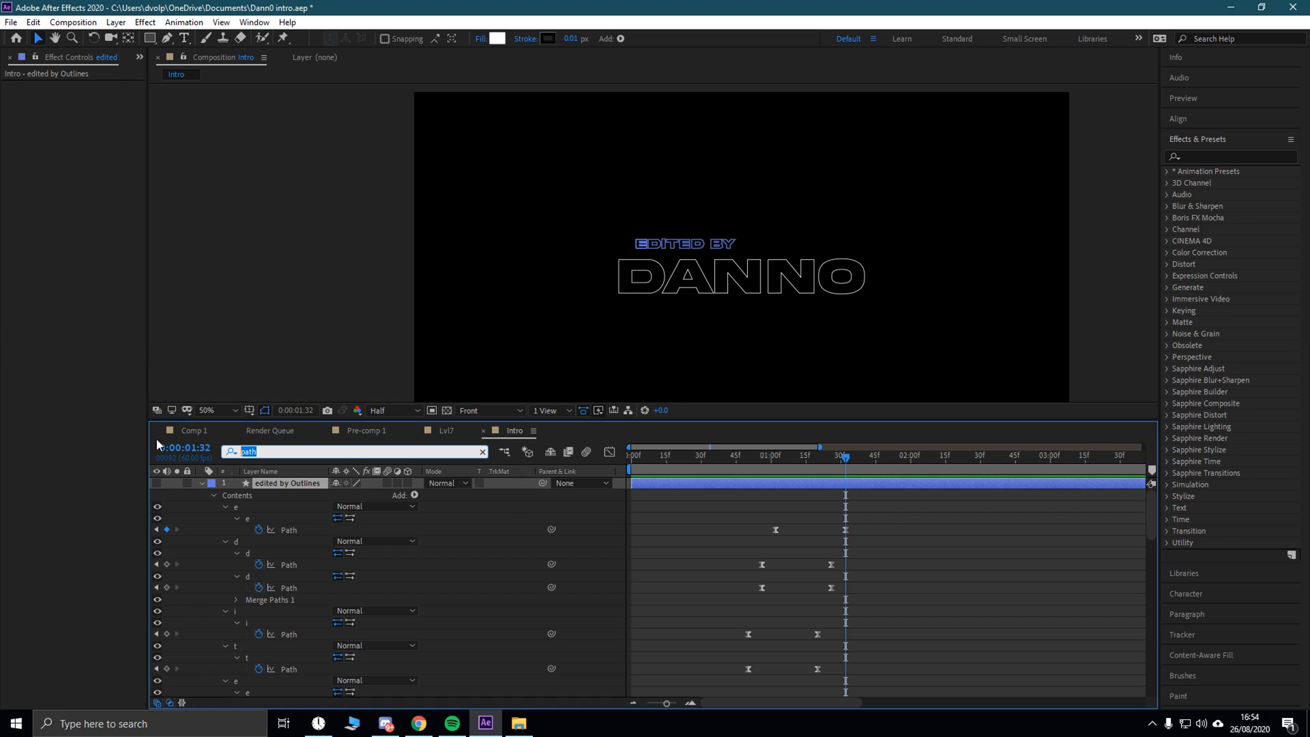
{"action": "left_click", "coordinate": [483, 452]}
{"action": "left_click", "coordinate": [282, 507]}
{"action": "left_click", "coordinate": [271, 453]}
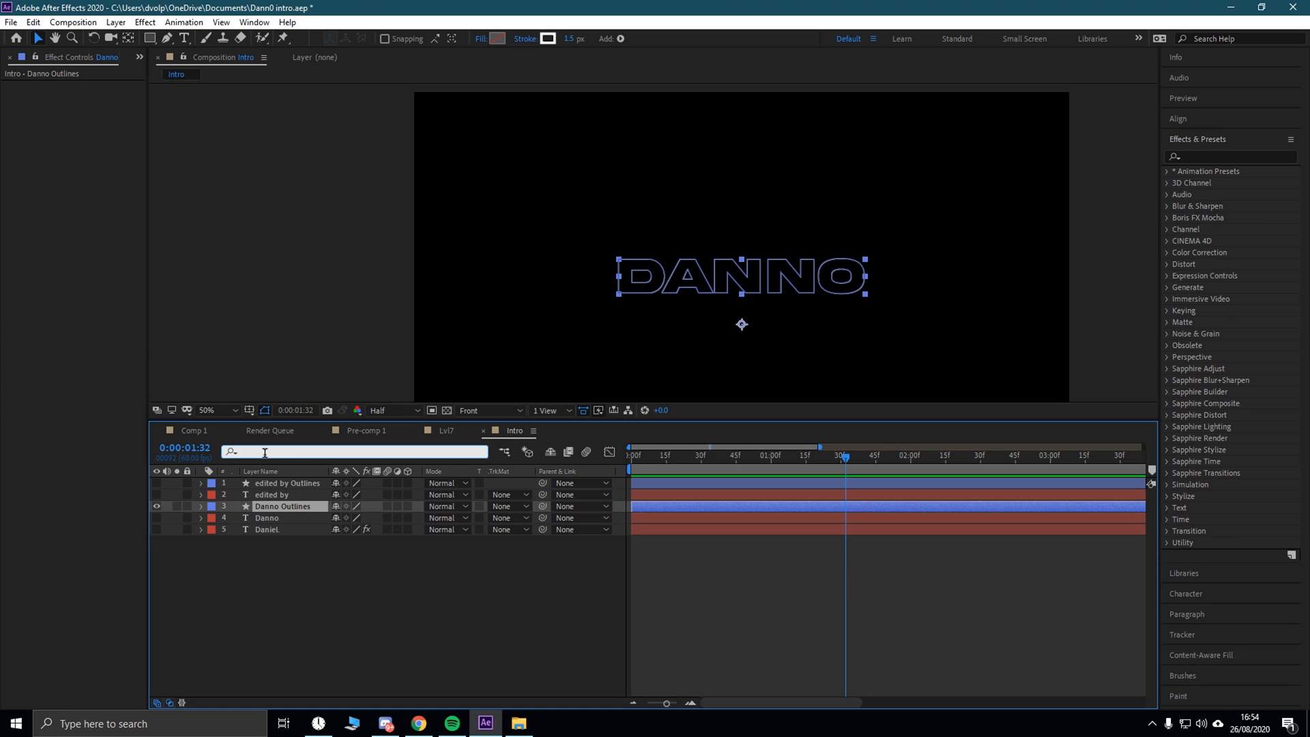
{"action": "type", "text": "path"}
{"action": "left_click", "coordinate": [1148, 584]}
{"action": "left_click_drag", "start_coordinate": [1148, 584], "coordinate": [1146, 601]}
{"action": "left_click_drag", "start_coordinate": [678, 530], "coordinate": [770, 692]}
{"action": "left_click_drag", "start_coordinate": [727, 632], "coordinate": [910, 624]}
{"action": "key", "text": "space"}
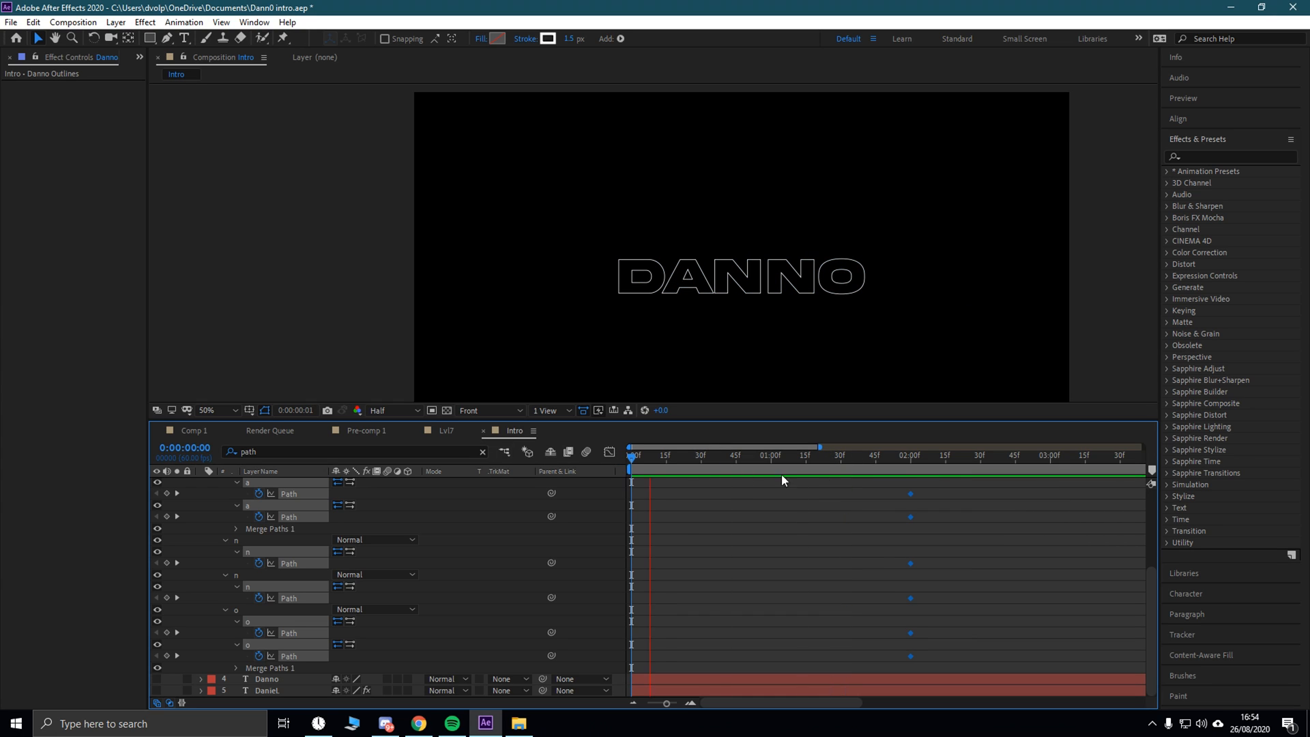
Step: Move the path keyframes of the A, both Ns and the O to 0:00:01:30 and set the time there
{"action": "key", "text": "space"}
{"action": "left_click_drag", "start_coordinate": [879, 482], "coordinate": [942, 684]}
{"action": "left_click_drag", "start_coordinate": [910, 493], "coordinate": [840, 489]}
{"action": "key", "text": "Home"}
{"action": "left_click_drag", "start_coordinate": [798, 456], "coordinate": [838, 465]}
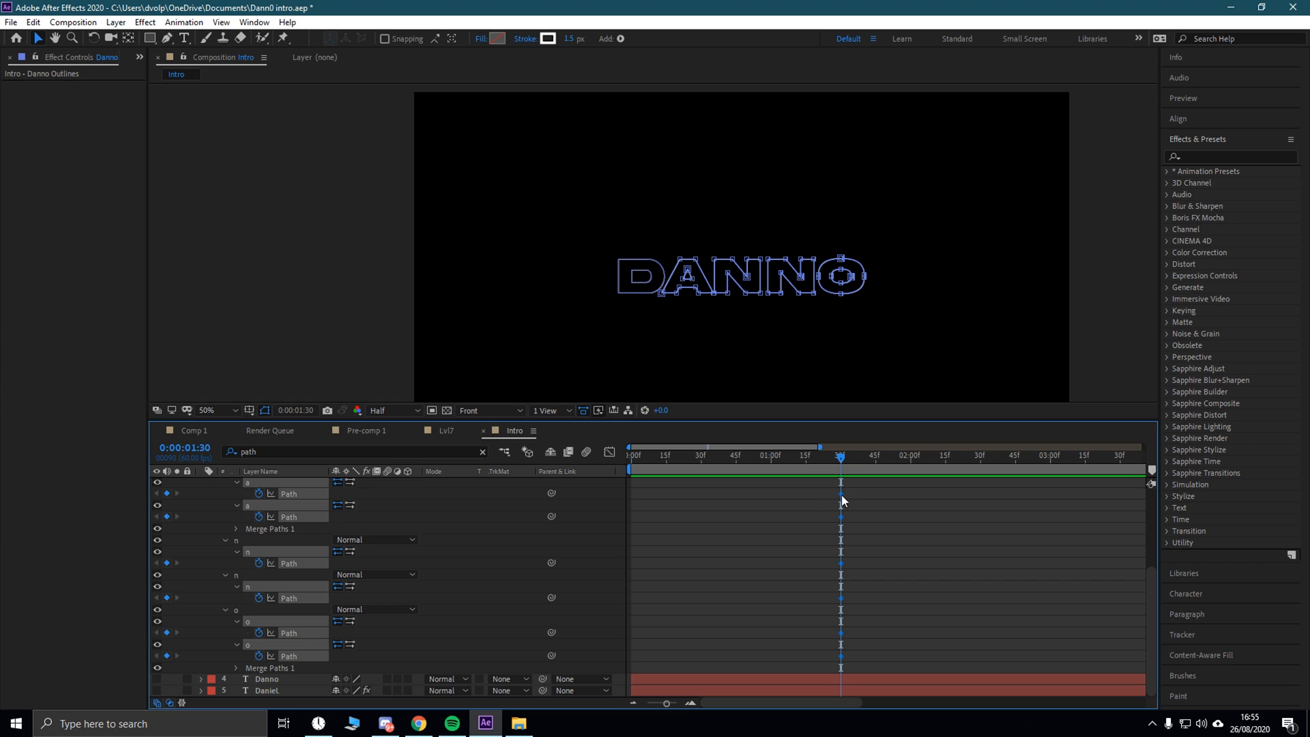
Step: Set the current time to 0:00:01:28, two frames before the path keyframes of the A, Ns and O
{"action": "left_click", "coordinate": [55, 39]}
{"action": "left_click_drag", "start_coordinate": [607, 243], "coordinate": [647, 205]}
{"action": "scroll", "coordinate": [536, 231], "scroll_direction": "up", "scroll_amount": 2}
{"action": "left_click_drag", "start_coordinate": [602, 138], "coordinate": [638, 103]}
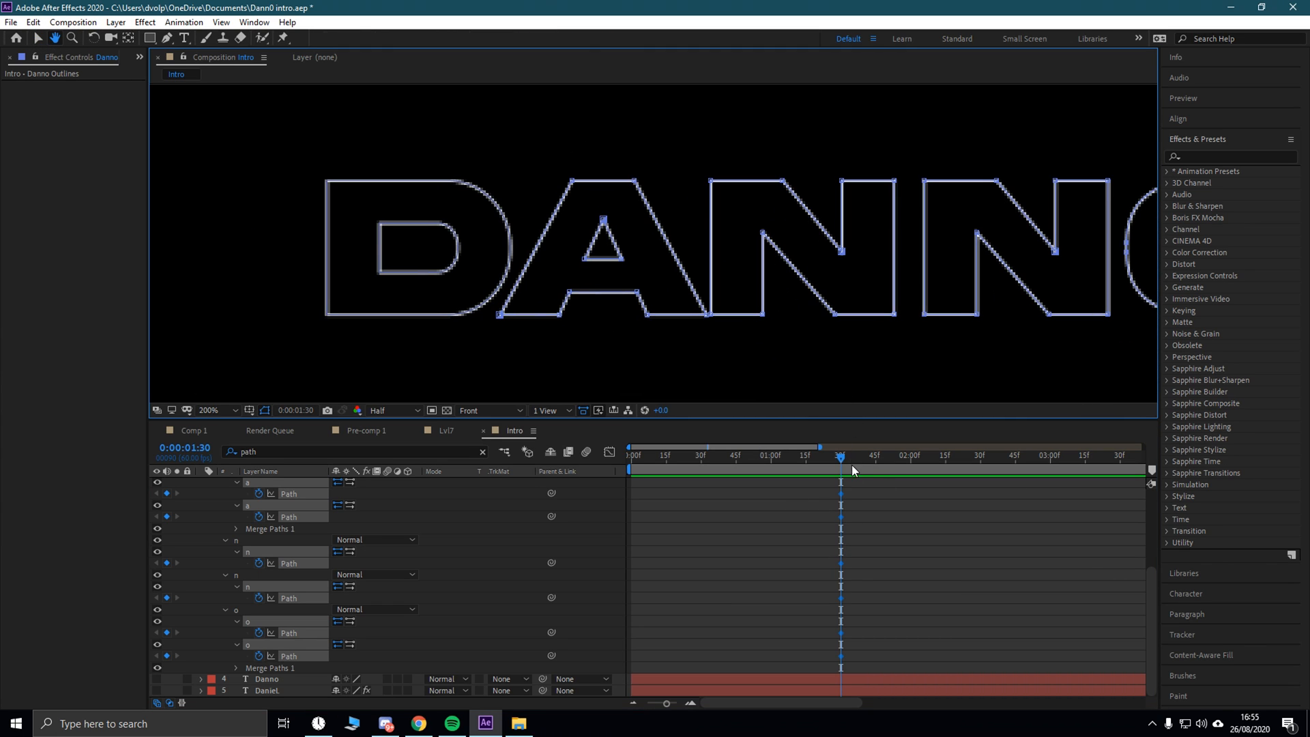
{"action": "key", "text": "comma"}
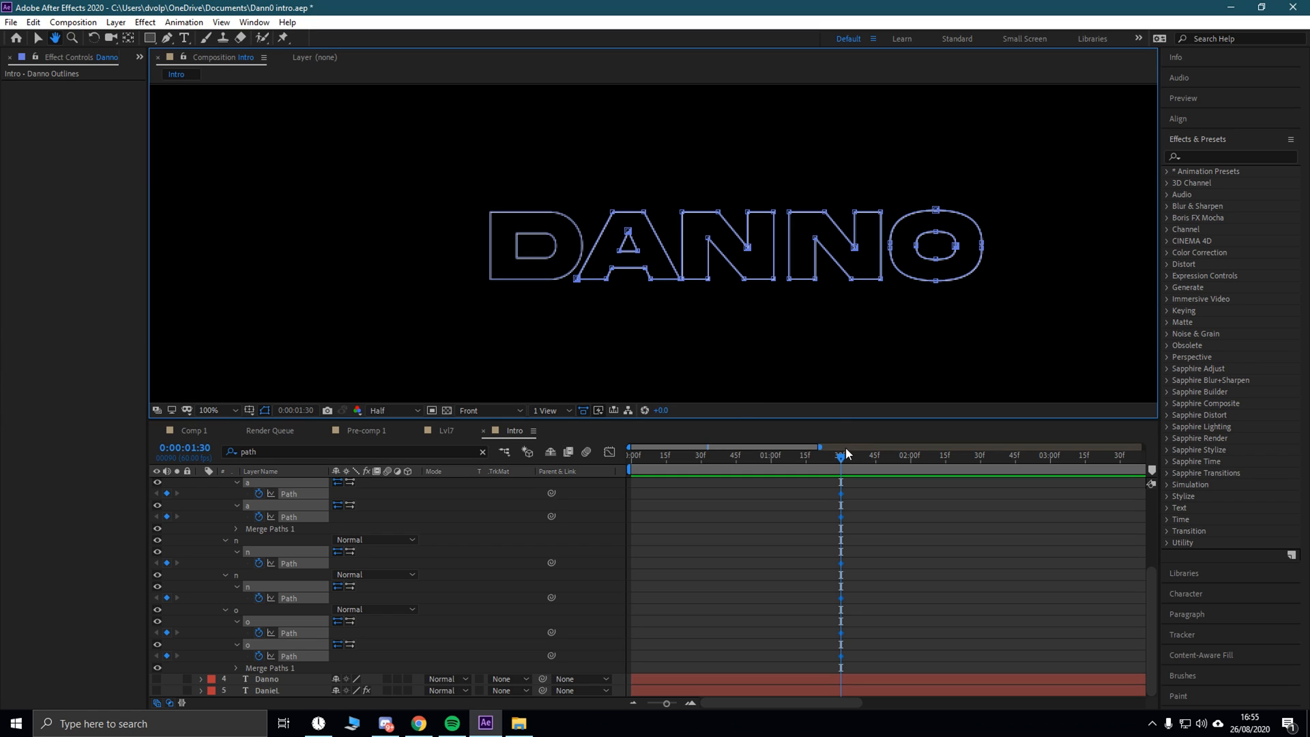
{"action": "left_click_drag", "start_coordinate": [840, 462], "coordinate": [837, 461]}
{"action": "scroll", "coordinate": [870, 481], "scroll_direction": "up", "scroll_amount": 1}
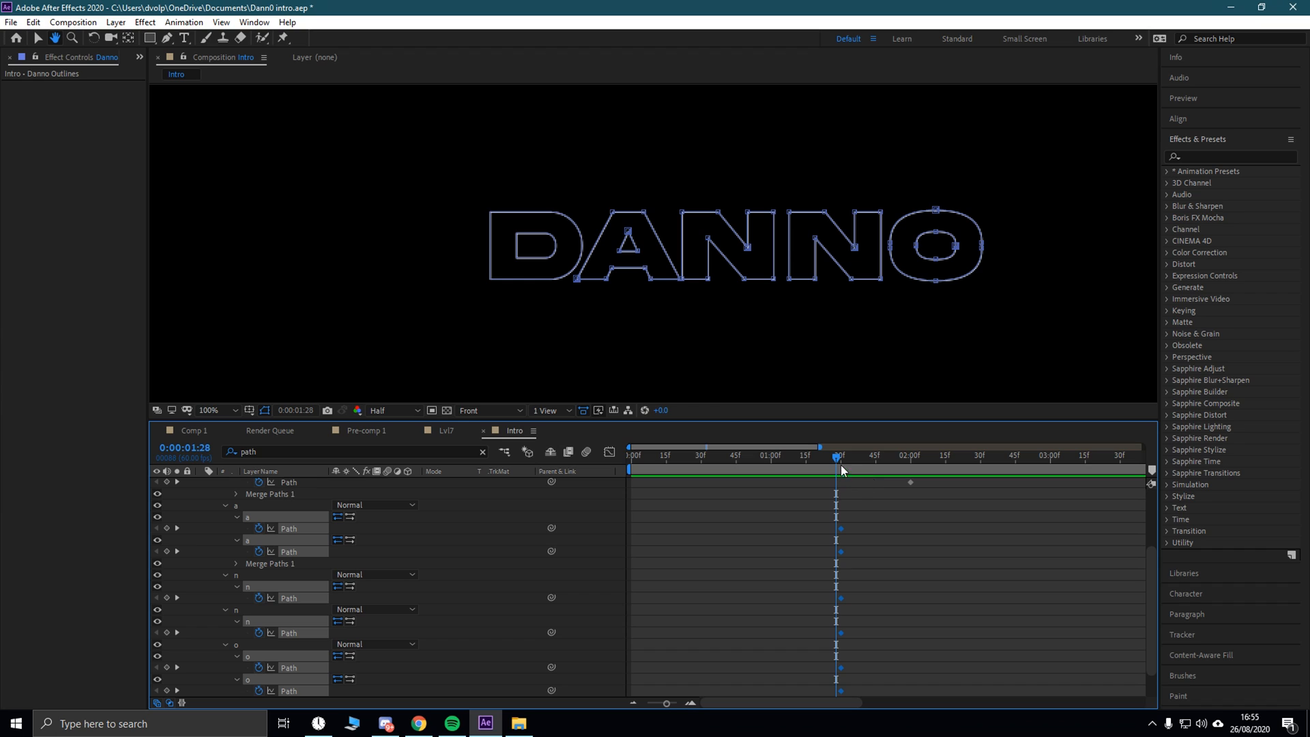
{"action": "key", "text": "equal"}
{"action": "key", "text": "equal"}
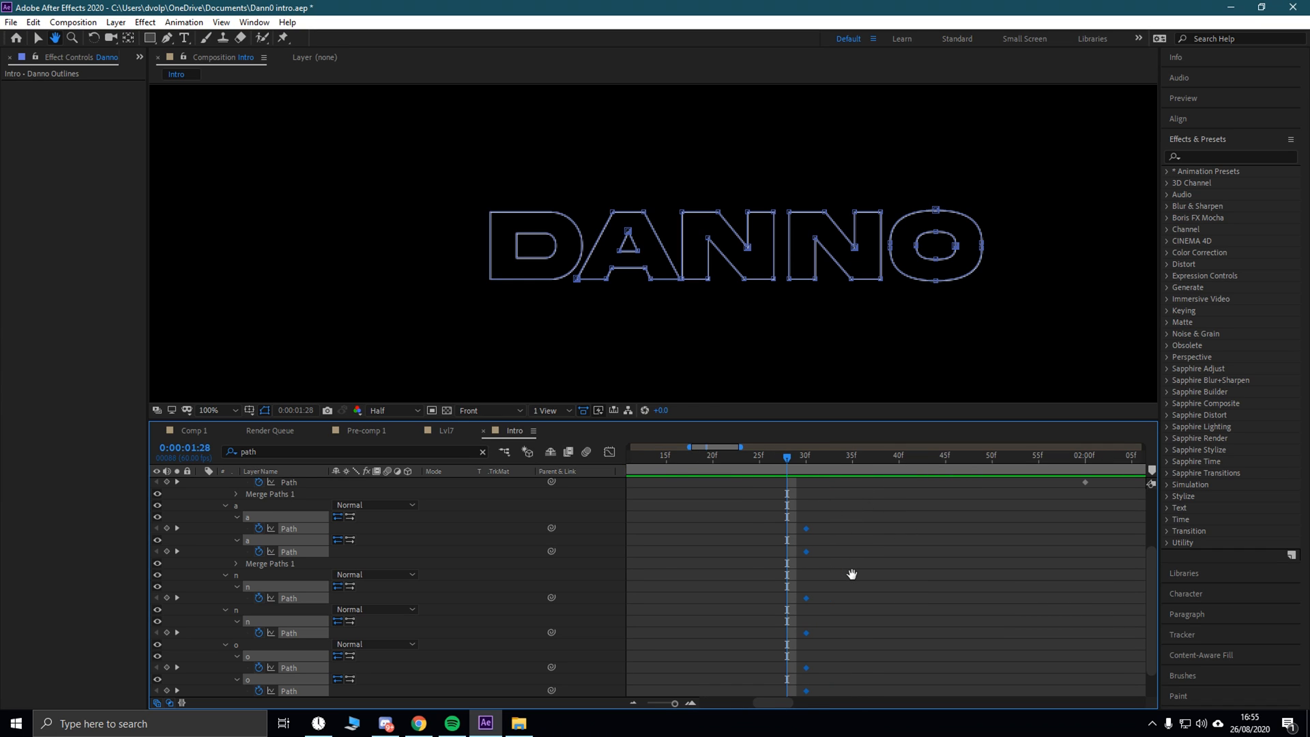
{"action": "mouse_move", "coordinate": [787, 460]}
{"action": "left_mouse_down"}
{"action": "mouse_move", "coordinate": [800, 460]}
{"action": "mouse_move", "coordinate": [787, 460]}
{"action": "left_mouse_up"}
Step: Try to stretch the left side of the D far outward at 0:00:01:28
{"action": "left_click", "coordinate": [167, 38]}
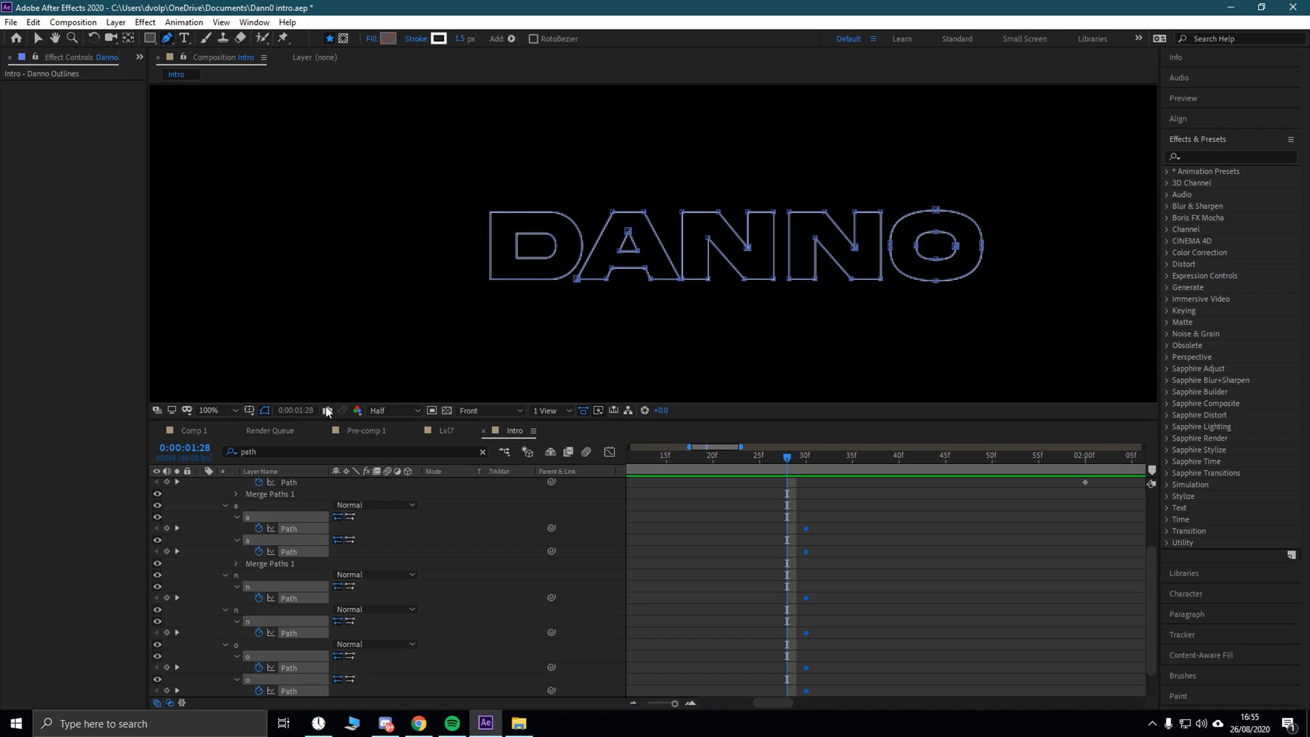
{"action": "left_click", "coordinate": [480, 453]}
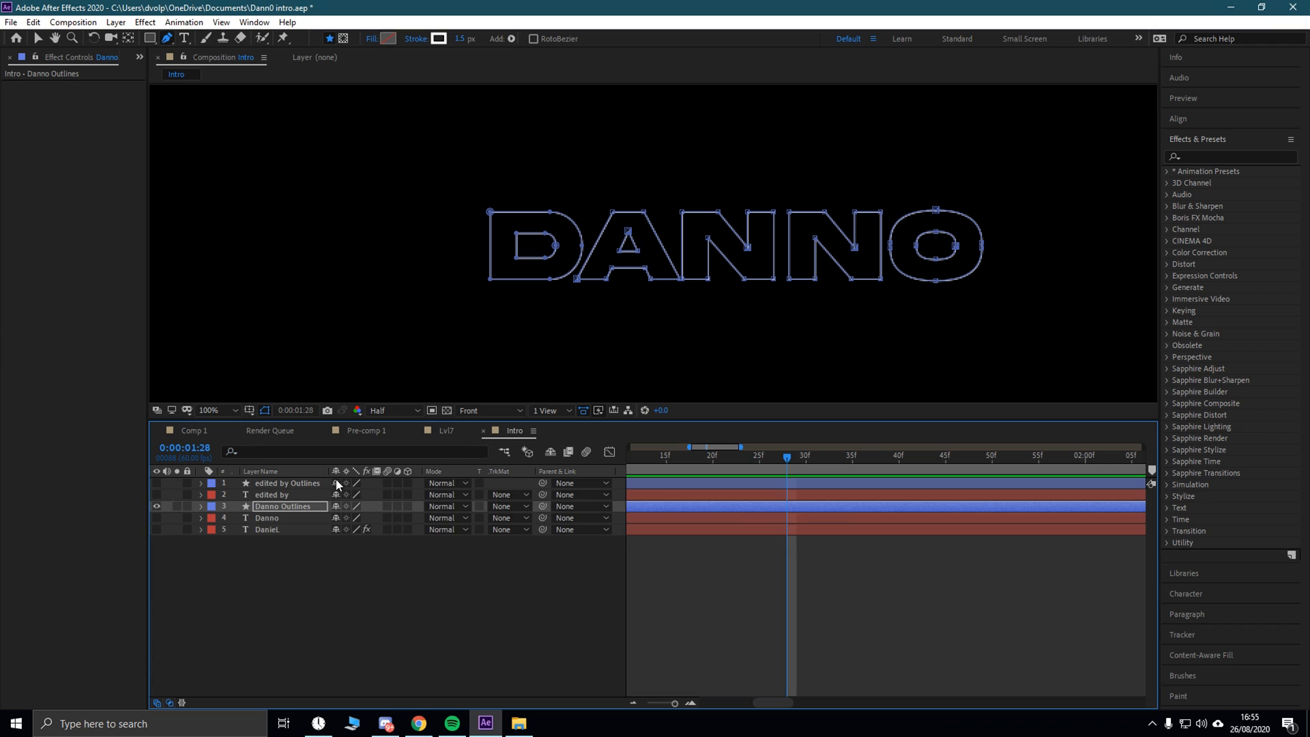
{"action": "left_click", "coordinate": [490, 212]}
{"action": "key", "text": "v"}
{"action": "scroll", "coordinate": [459, 201], "scroll_direction": "down", "scroll_amount": 2}
{"action": "left_click_drag", "start_coordinate": [572, 229], "coordinate": [447, 227]}
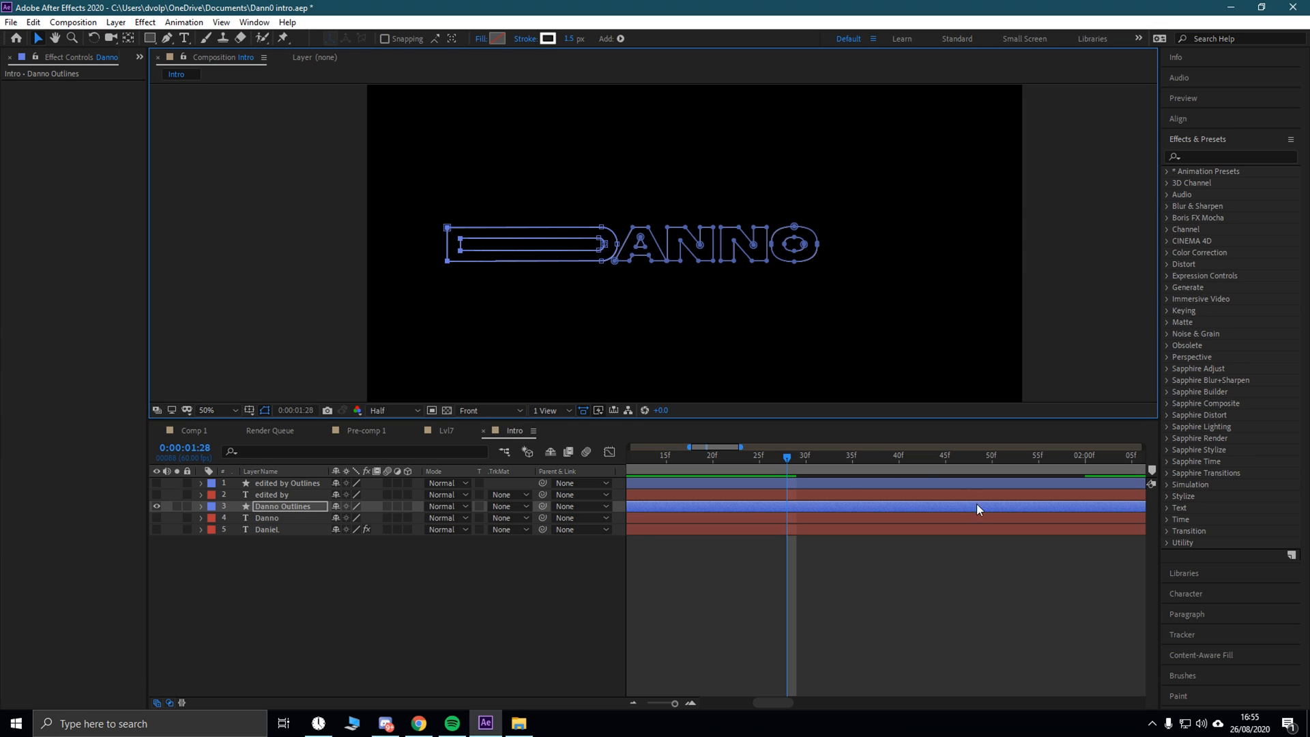
Step: Filter Danno Outlines by path again and undo the D's stretch together with its keyframes at 0:00:01:28
{"action": "left_click", "coordinate": [276, 512]}
{"action": "left_click", "coordinate": [281, 453]}
{"action": "type", "text": "patjh"}
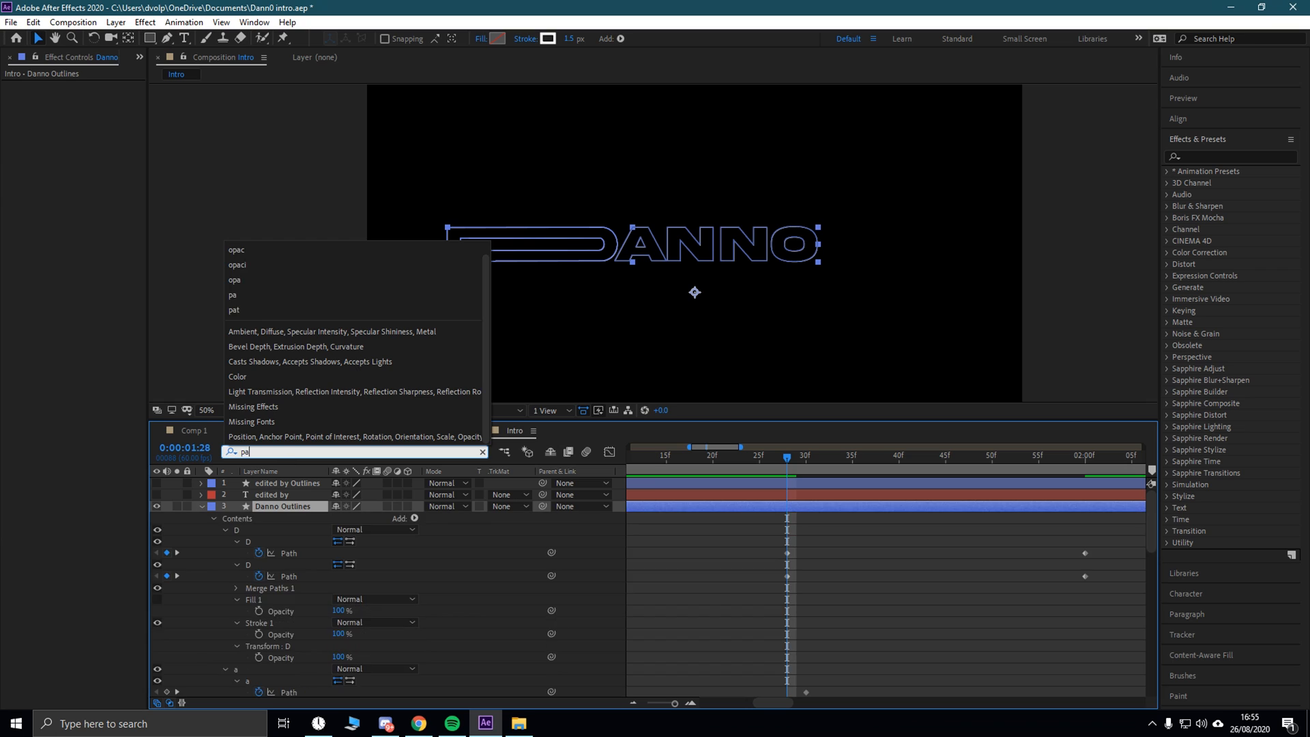
{"action": "key", "text": "BackSpace"}
{"action": "type", "text": "g"}
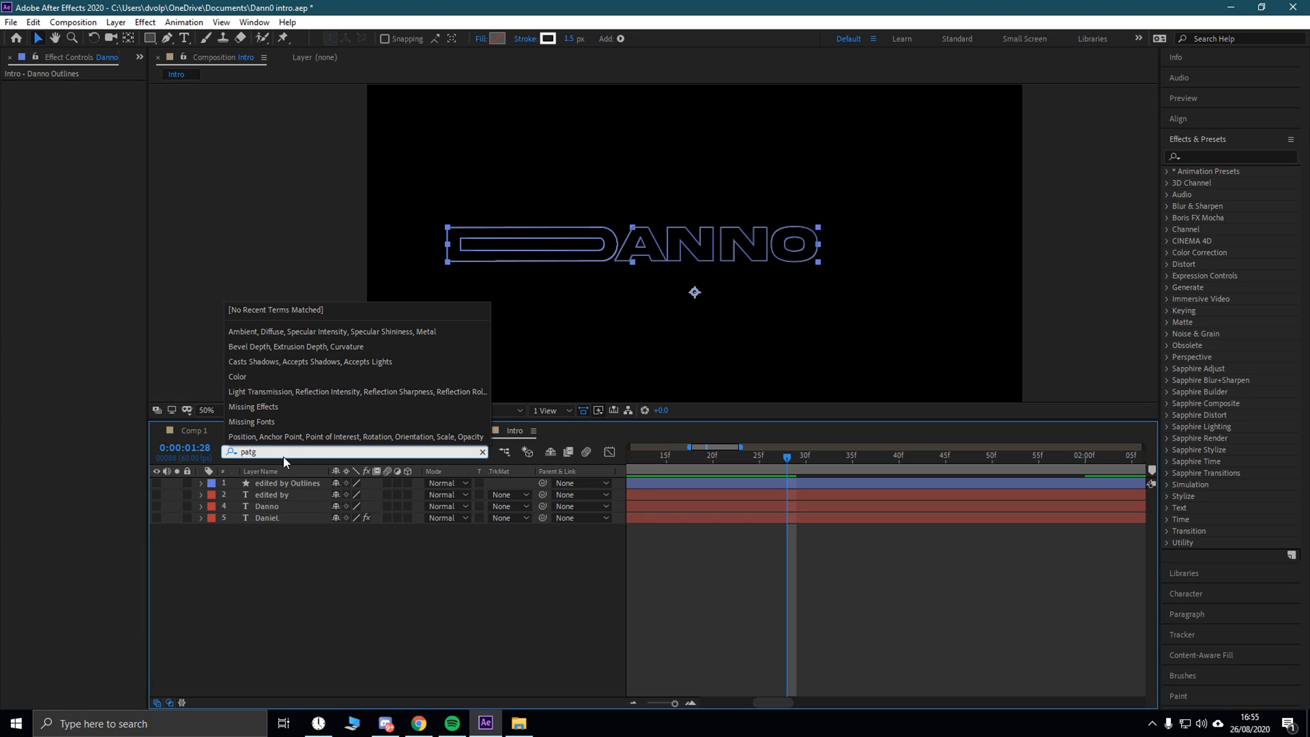
{"action": "key", "text": "BackSpace"}
{"action": "type", "text": "h"}
{"action": "left_click_drag", "start_coordinate": [788, 456], "coordinate": [769, 455]}
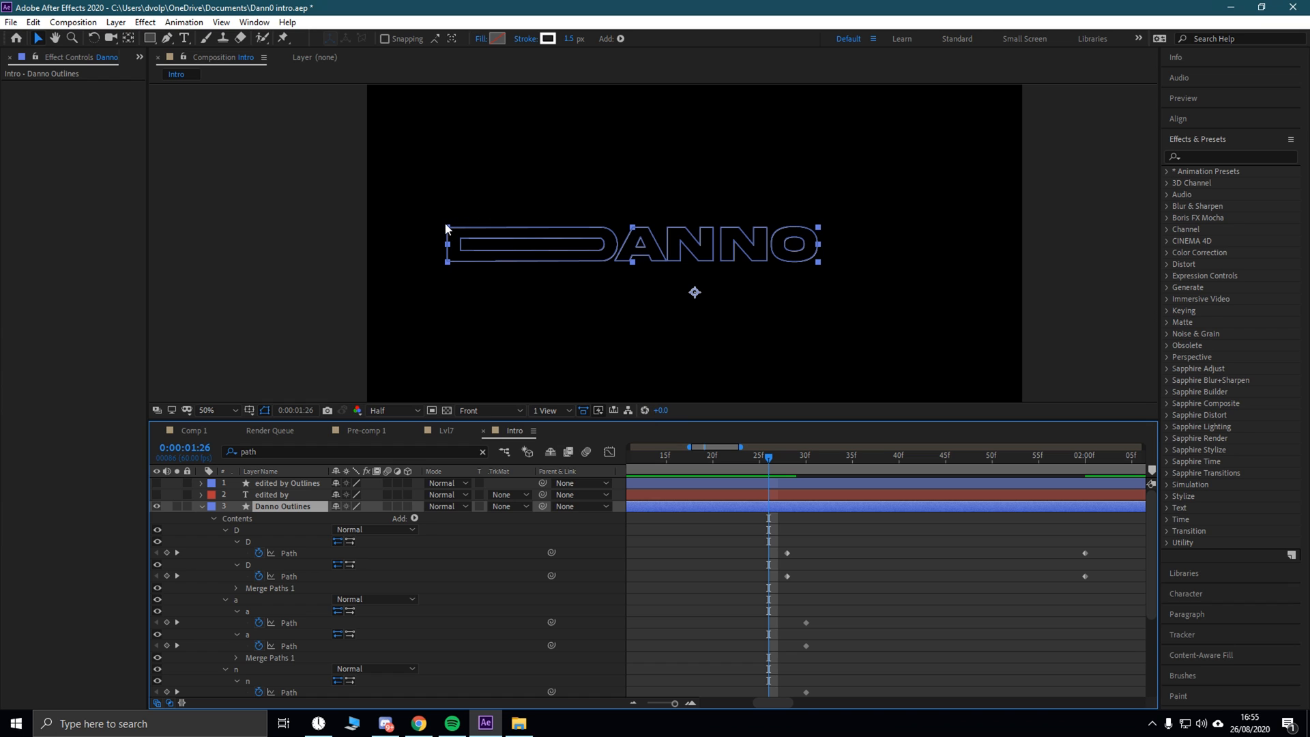
{"action": "mouse_move", "coordinate": [1152, 534]}
{"action": "left_mouse_down"}
{"action": "mouse_move", "coordinate": [1152, 624]}
{"action": "mouse_move", "coordinate": [1153, 516]}
{"action": "left_mouse_up"}
{"action": "key", "text": "k"}
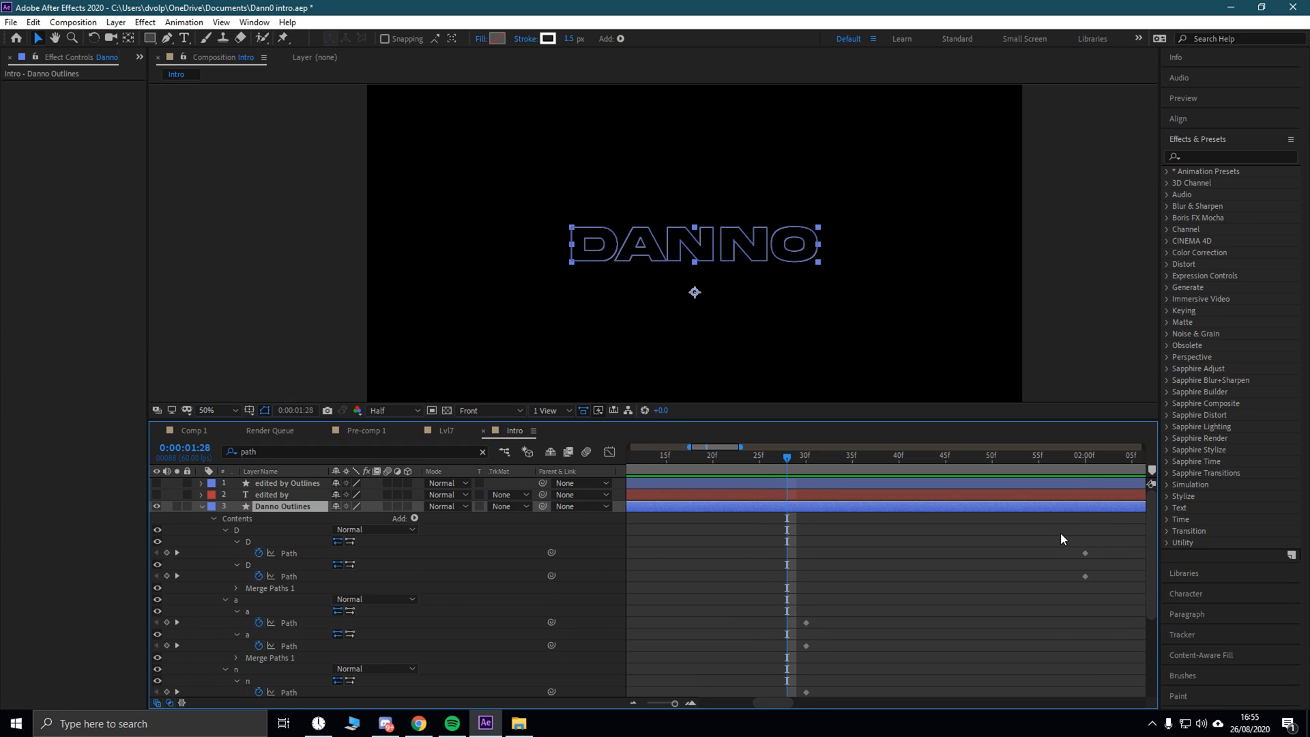
Step: Move the D's two path keyframes from 2 seconds to 0:00:01:30, in line with the other letters
{"action": "left_click_drag", "start_coordinate": [789, 458], "coordinate": [806, 566]}
{"action": "key", "text": "j"}
{"action": "key", "text": "j"}
{"action": "scroll", "coordinate": [1023, 550], "scroll_direction": "down", "scroll_amount": 1}
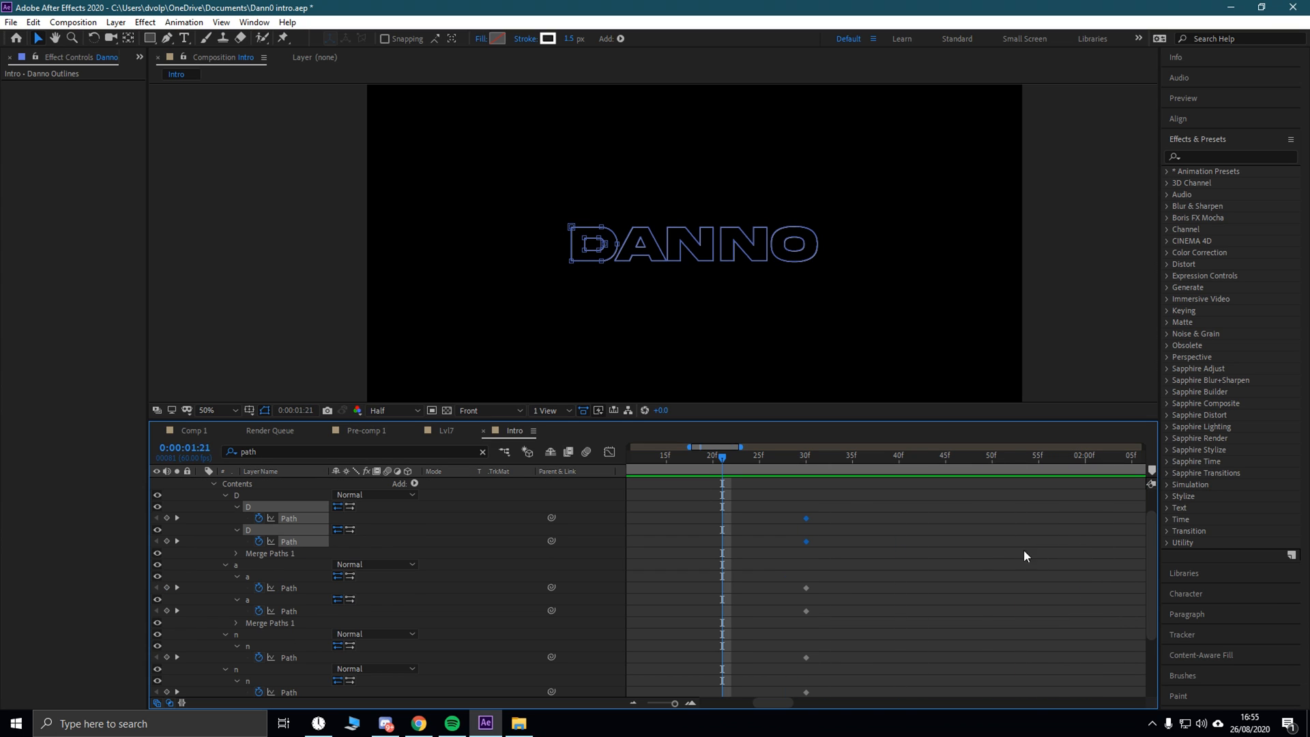
{"action": "scroll", "coordinate": [899, 540], "scroll_direction": "up", "scroll_amount": 1}
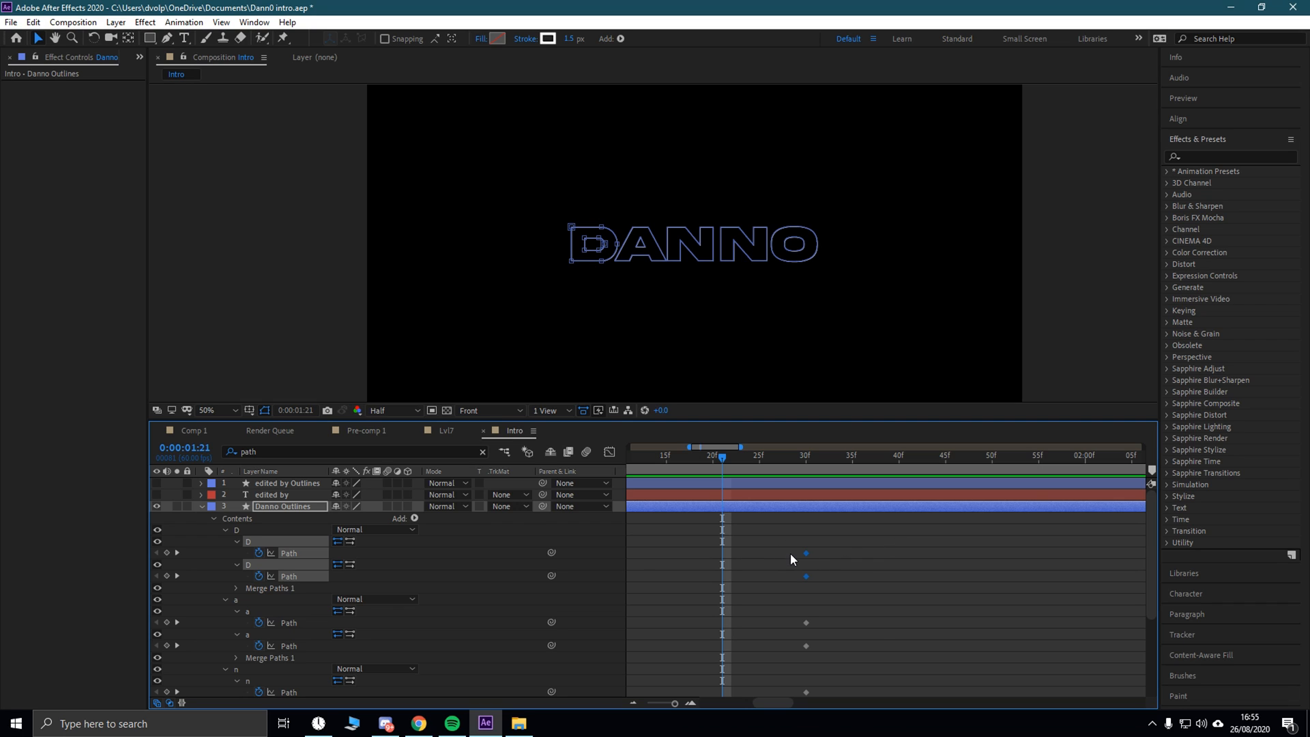
{"action": "left_click", "coordinate": [795, 469]}
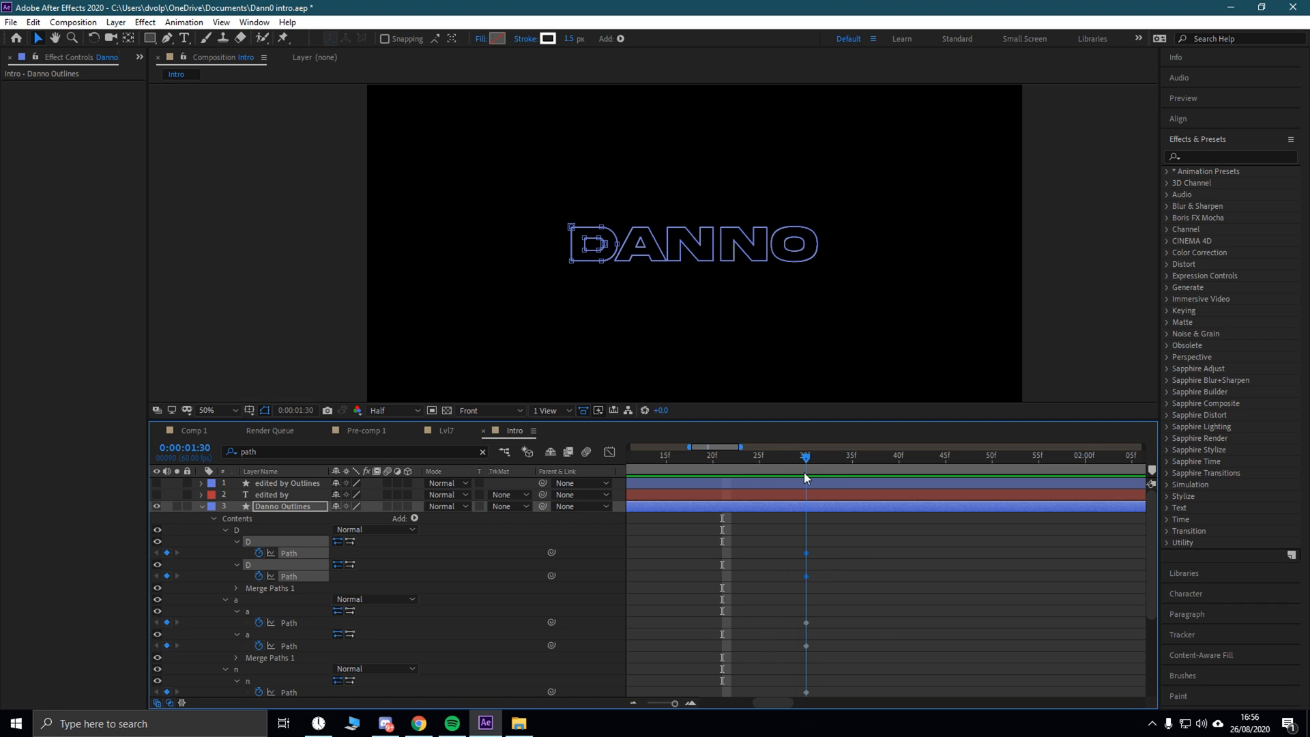
Step: Stretch the left points of the D's outer and inner paths horizontally outward at 0:00:01:28, and move the time to 0:00:01:26
{"action": "left_click_drag", "start_coordinate": [791, 472], "coordinate": [785, 466]}
{"action": "left_click", "coordinate": [56, 39]}
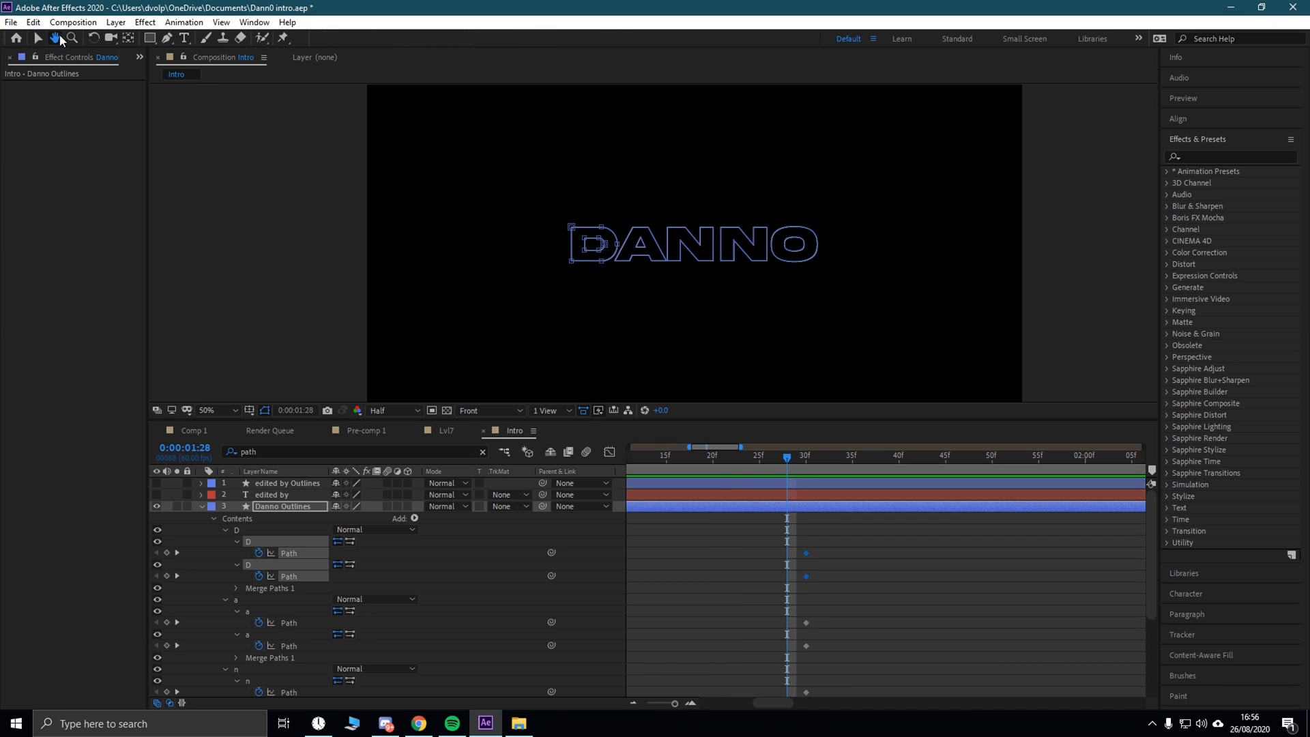
{"action": "left_click_drag", "start_coordinate": [585, 245], "coordinate": [504, 231]}
{"action": "scroll", "coordinate": [545, 230], "scroll_direction": "up", "scroll_amount": 2}
{"action": "key", "text": "v"}
{"action": "left_click_drag", "start_coordinate": [389, 170], "coordinate": [462, 292]}
{"action": "left_click_drag", "start_coordinate": [433, 194], "coordinate": [242, 194]}
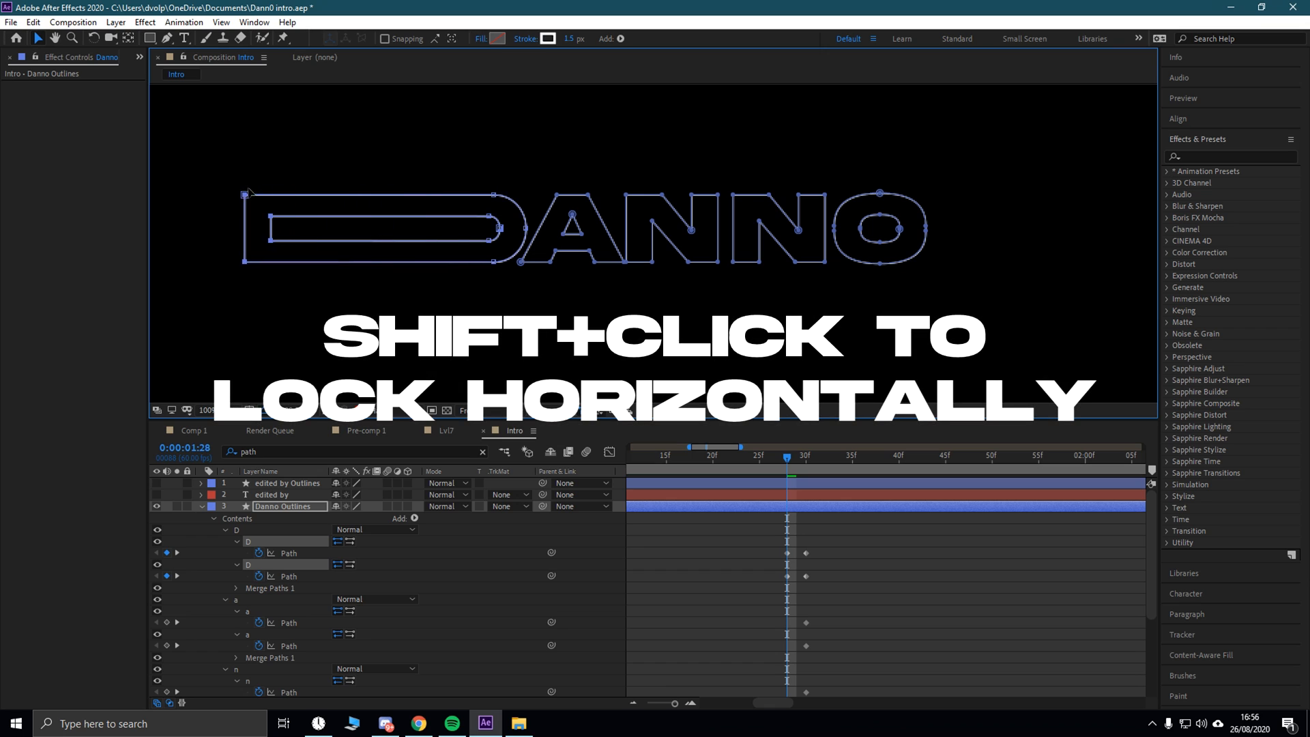
{"action": "scroll", "coordinate": [367, 171], "scroll_direction": "down", "scroll_amount": 1}
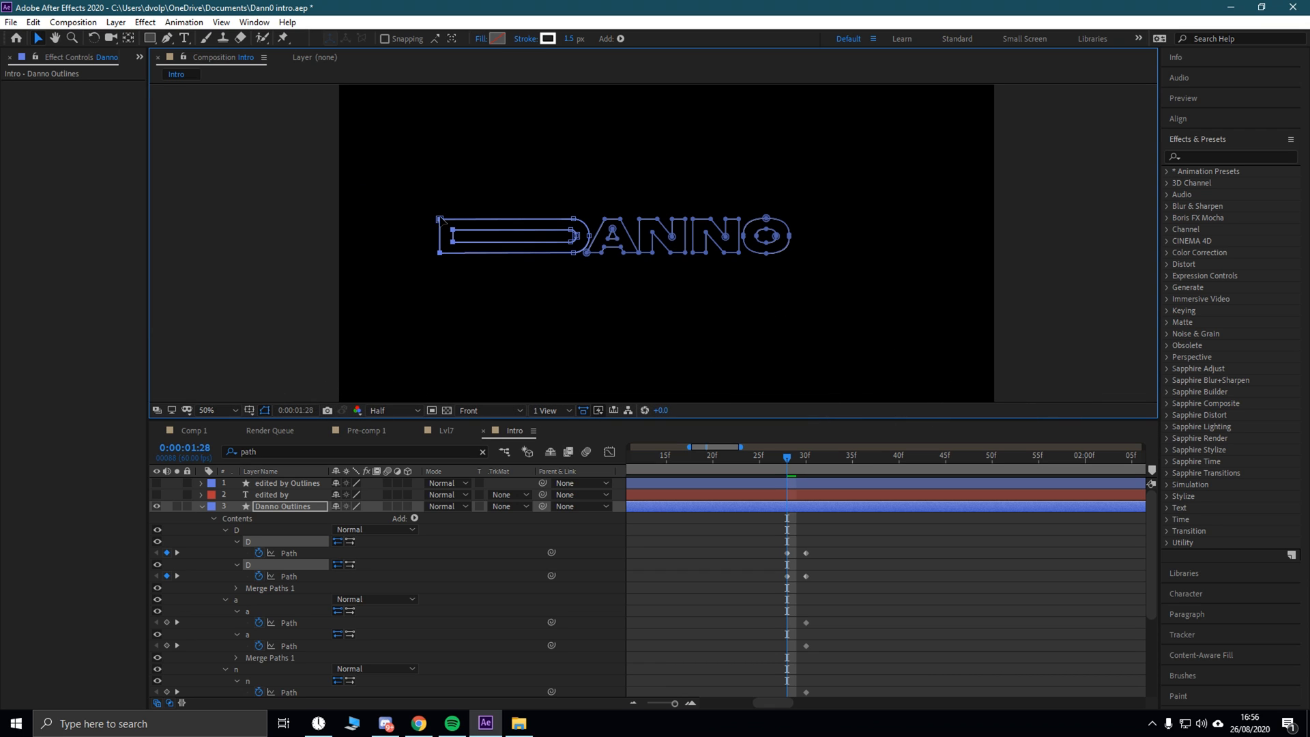
{"action": "left_click_drag", "start_coordinate": [788, 457], "coordinate": [768, 457]}
Step: Try to pull the D's right curve inward toward its left side at 0:00:01:26
{"action": "left_click_drag", "start_coordinate": [518, 184], "coordinate": [588, 281]}
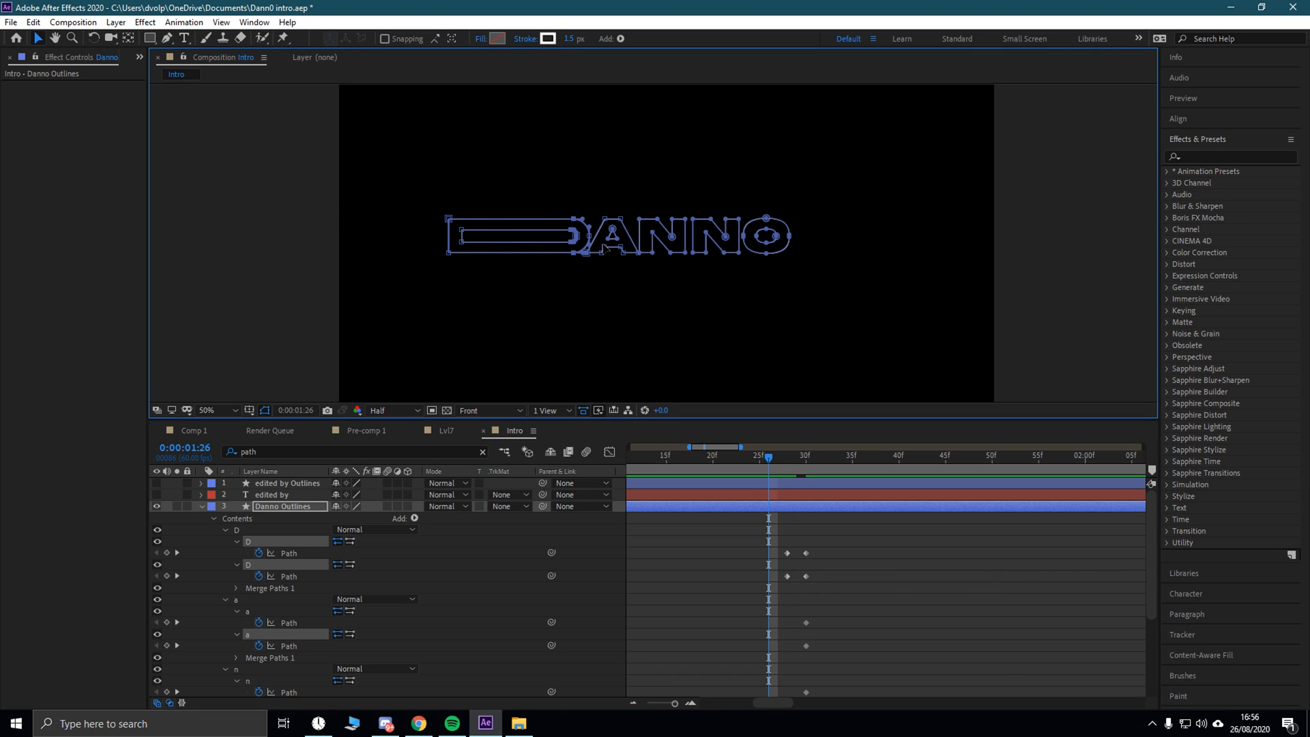
{"action": "key", "text": "period"}
{"action": "key", "text": "period"}
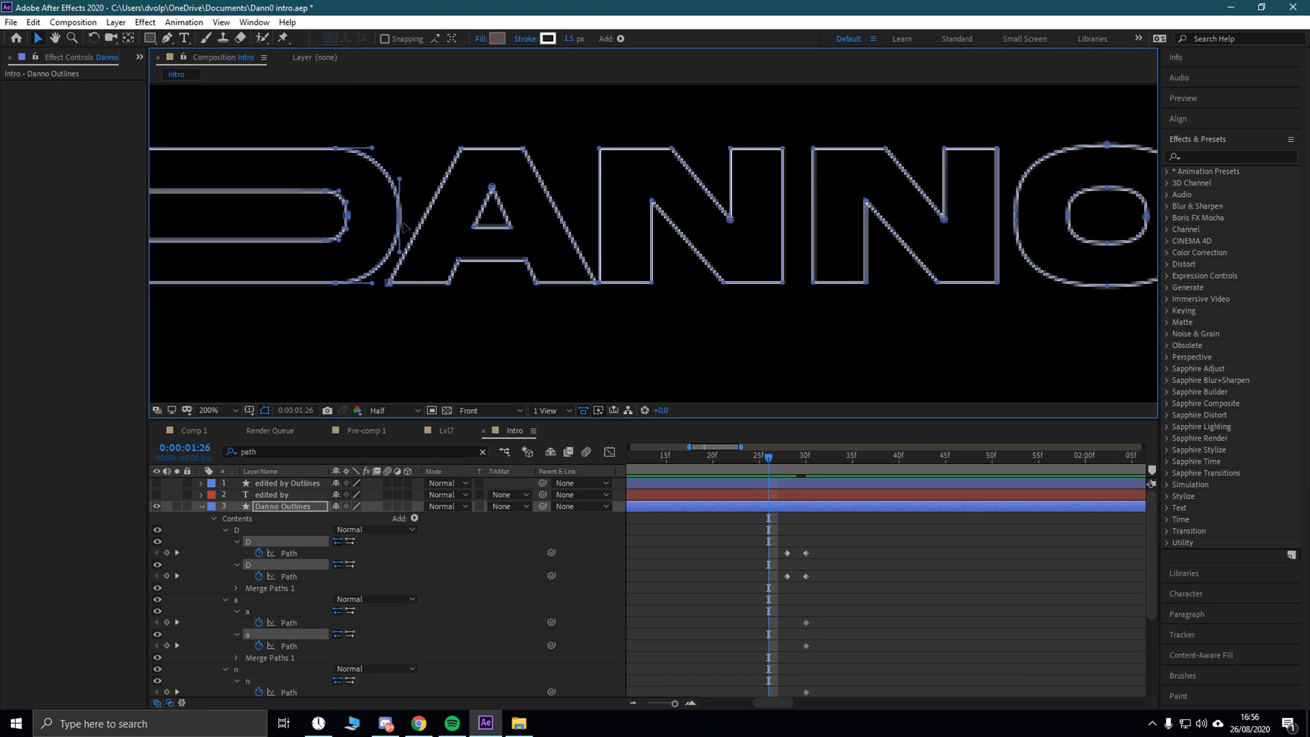
{"action": "left_click_drag", "start_coordinate": [398, 220], "coordinate": [277, 221]}
{"action": "key", "text": "ctrl+z"}
{"action": "scroll", "coordinate": [431, 265], "scroll_direction": "down", "scroll_amount": 2}
{"action": "left_click", "coordinate": [530, 293]}
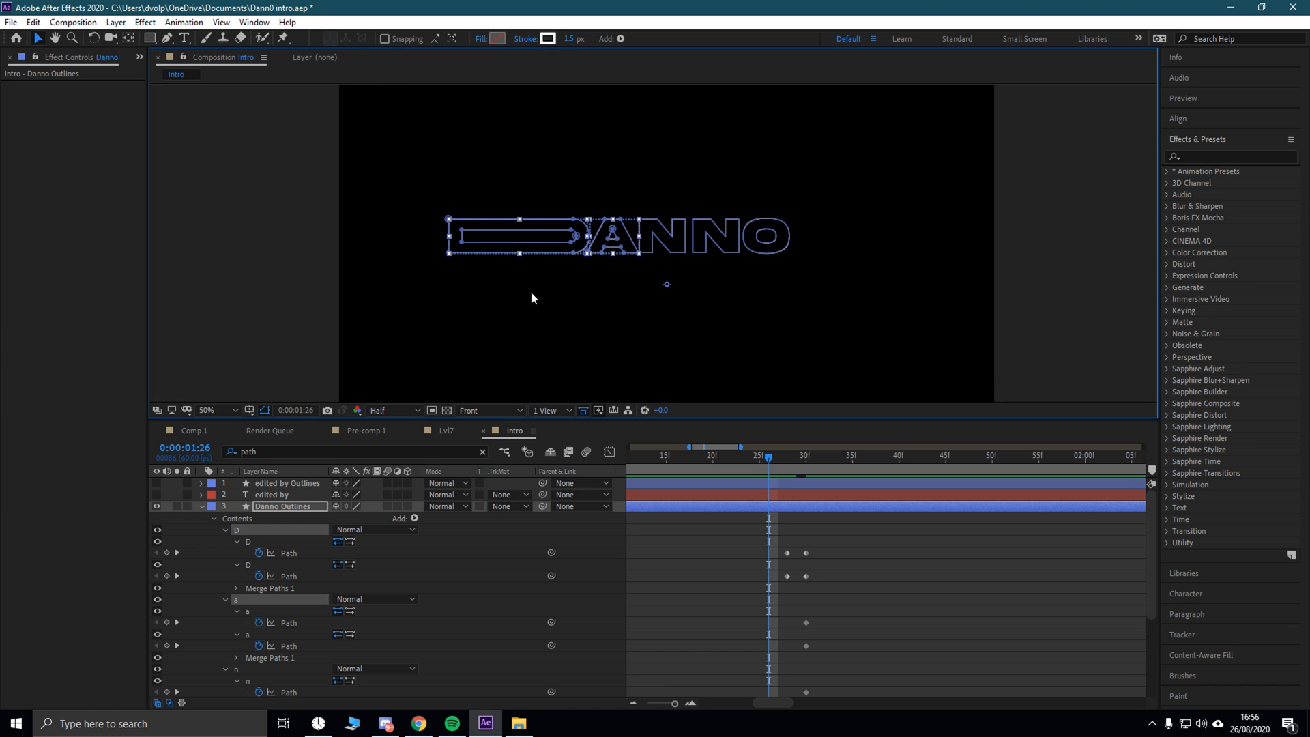
Step: Select all points of the D's outer and inner paths and move the stretched D to the composition's left edge at 0:00:01:26
{"action": "left_click_drag", "start_coordinate": [423, 188], "coordinate": [485, 263]}
{"action": "scroll", "coordinate": [630, 270], "scroll_direction": "up", "scroll_amount": 1}
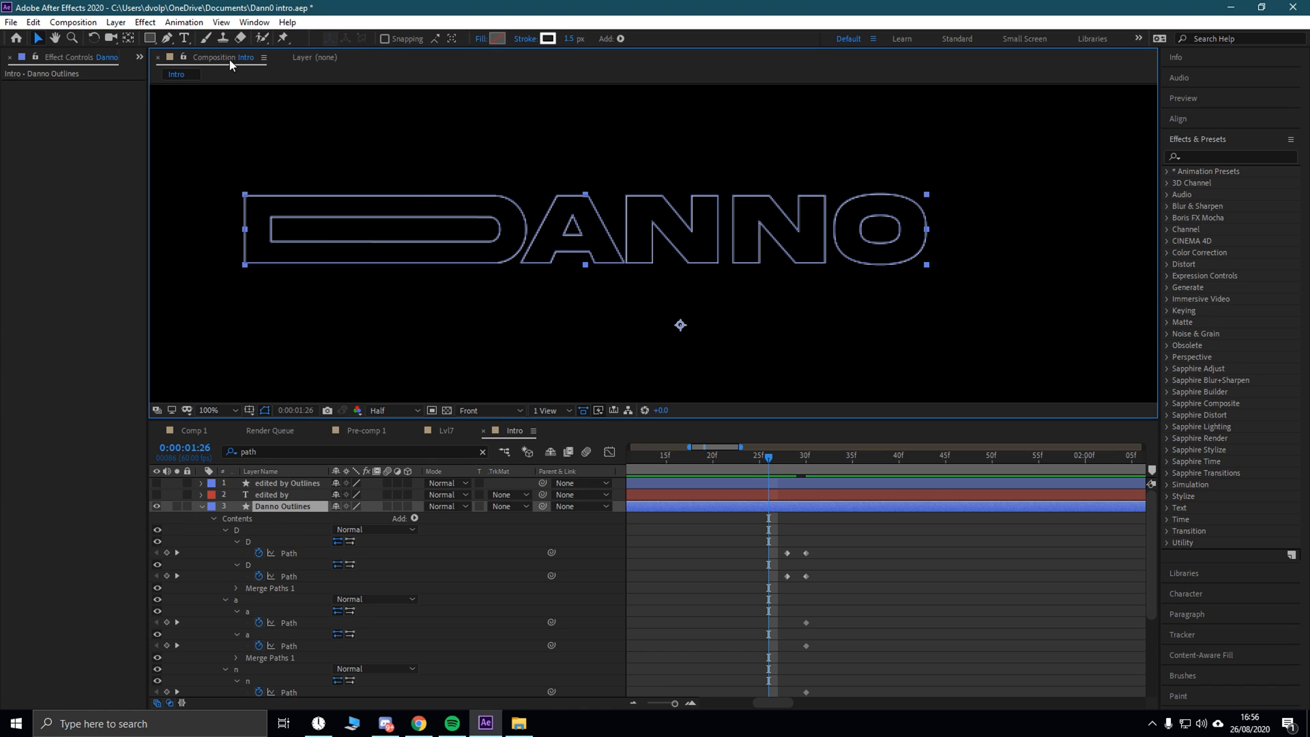
{"action": "key", "text": "g"}
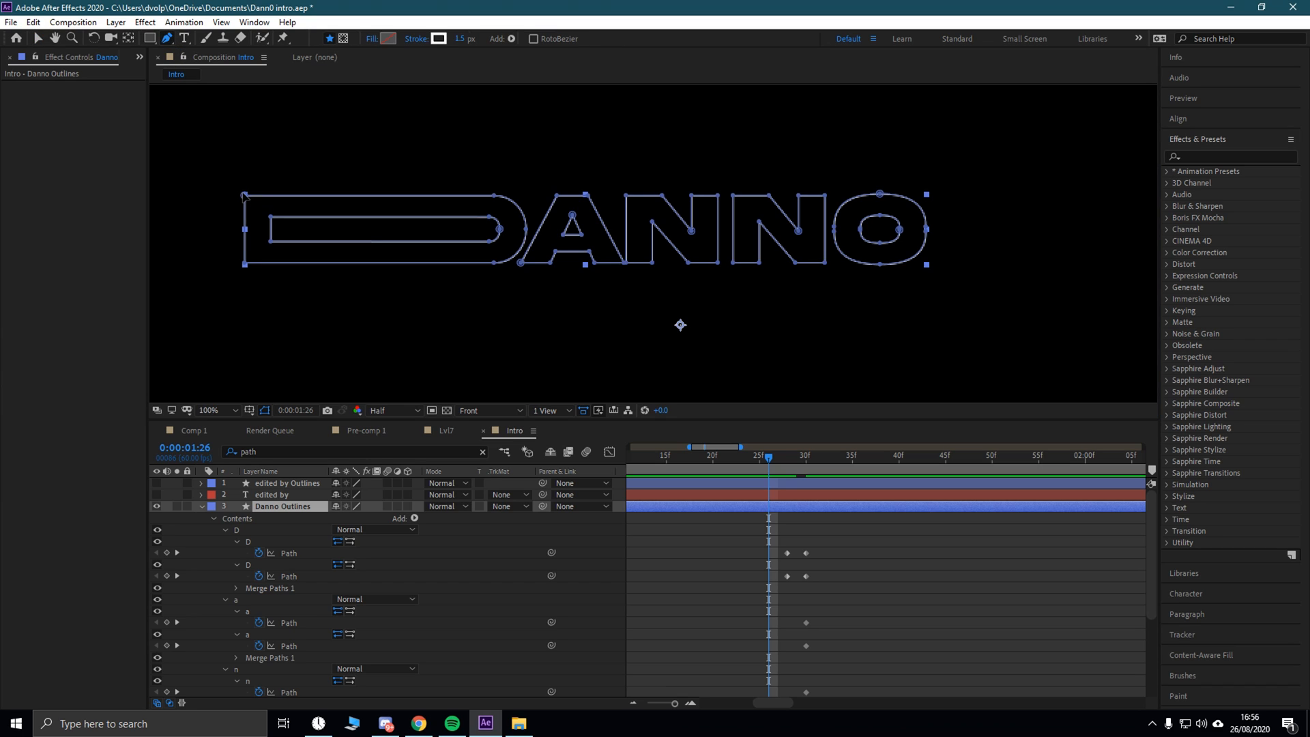
{"action": "left_click", "coordinate": [37, 38]}
{"action": "left_click", "coordinate": [494, 197]}
{"action": "left_click", "coordinate": [500, 230], "text": "shift"}
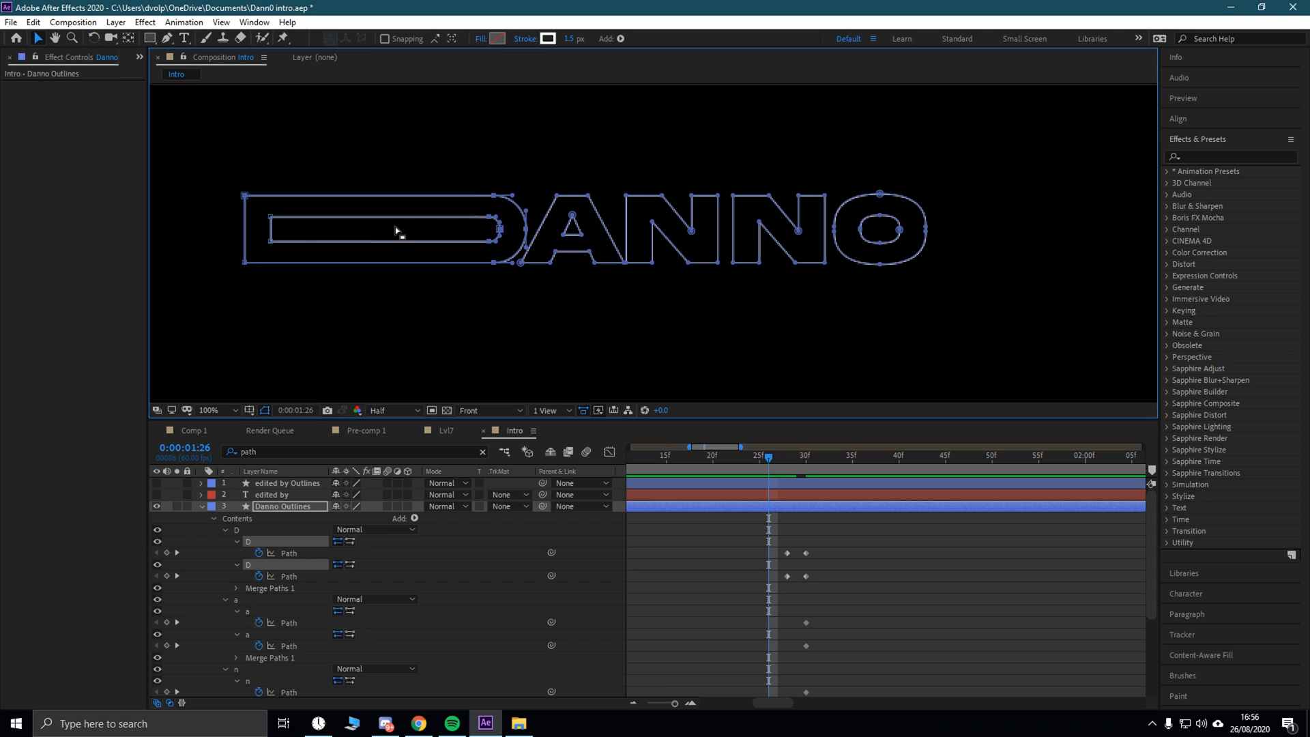
{"action": "left_click", "coordinate": [271, 217], "text": "shift"}
{"action": "left_click", "coordinate": [245, 262], "text": "shift"}
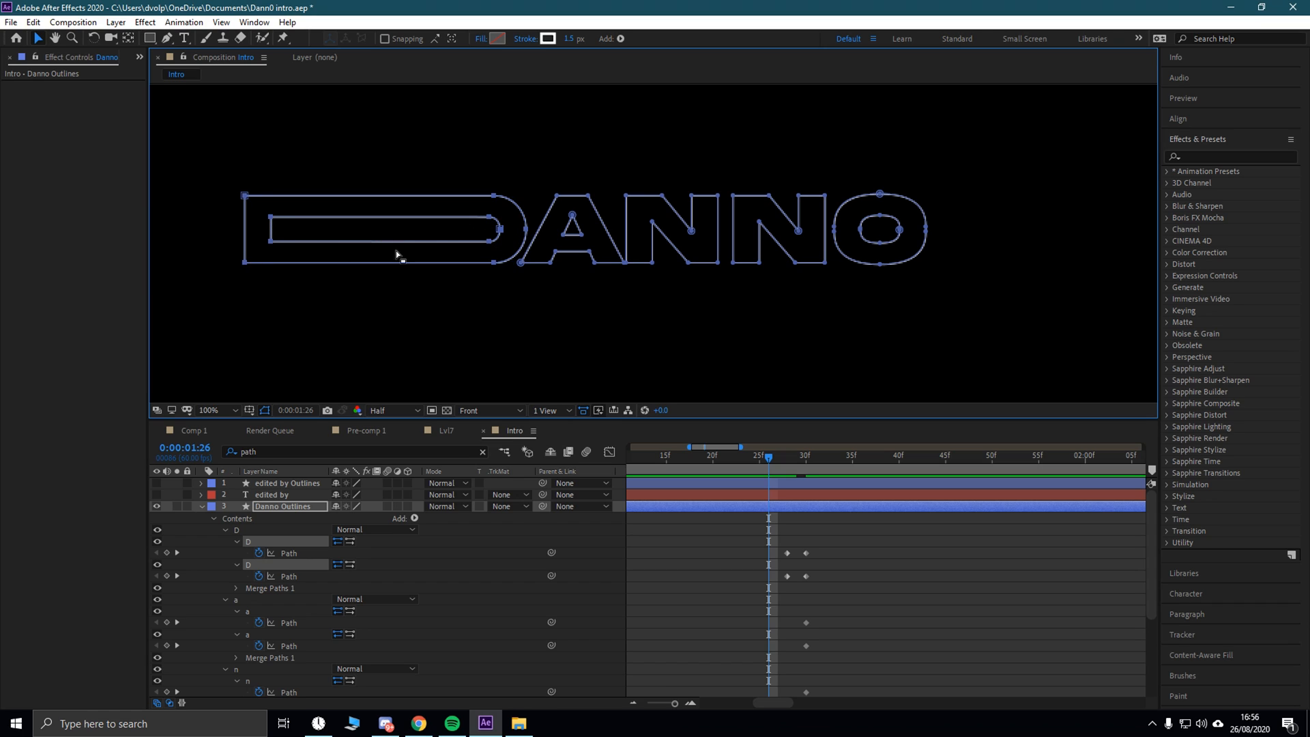
{"action": "left_click_drag", "start_coordinate": [424, 266], "coordinate": [3, 257]}
{"action": "scroll", "coordinate": [370, 240], "scroll_direction": "down", "scroll_amount": 2}
{"action": "key", "text": "ctrl+z"}
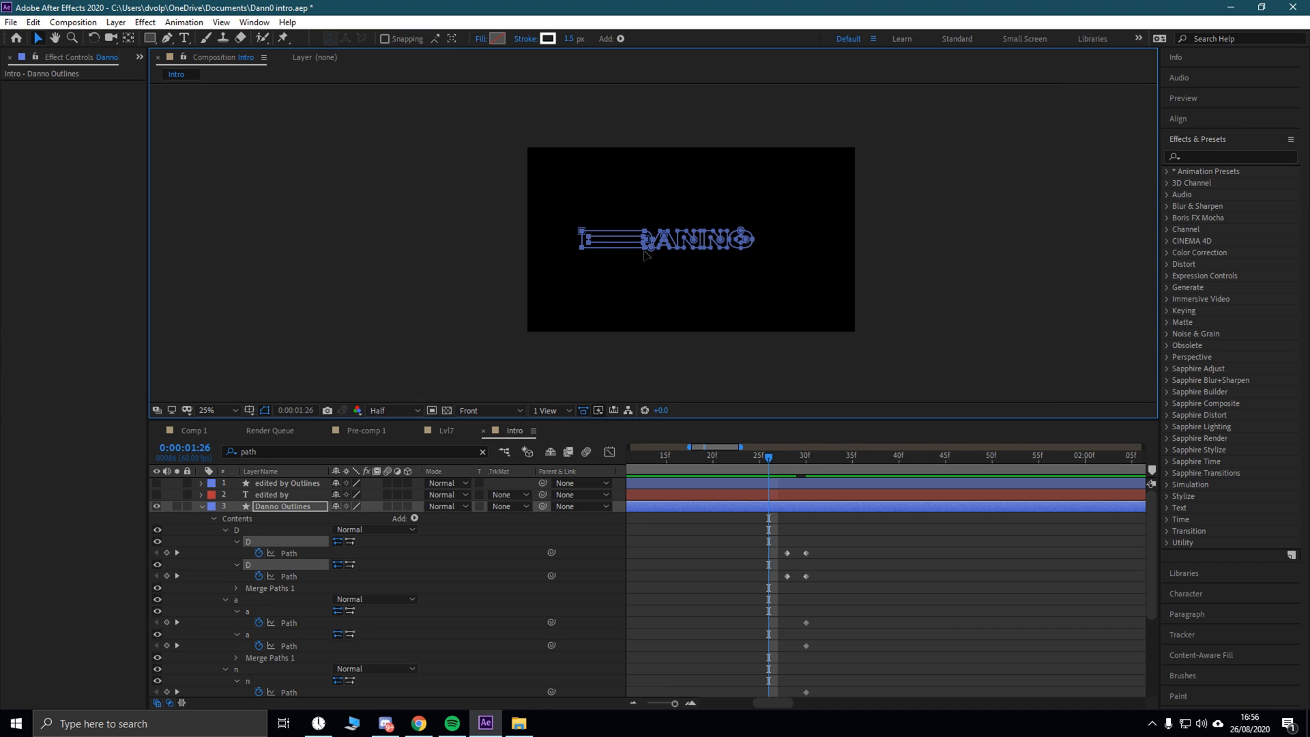
{"action": "left_click_drag", "start_coordinate": [643, 253], "coordinate": [596, 254]}
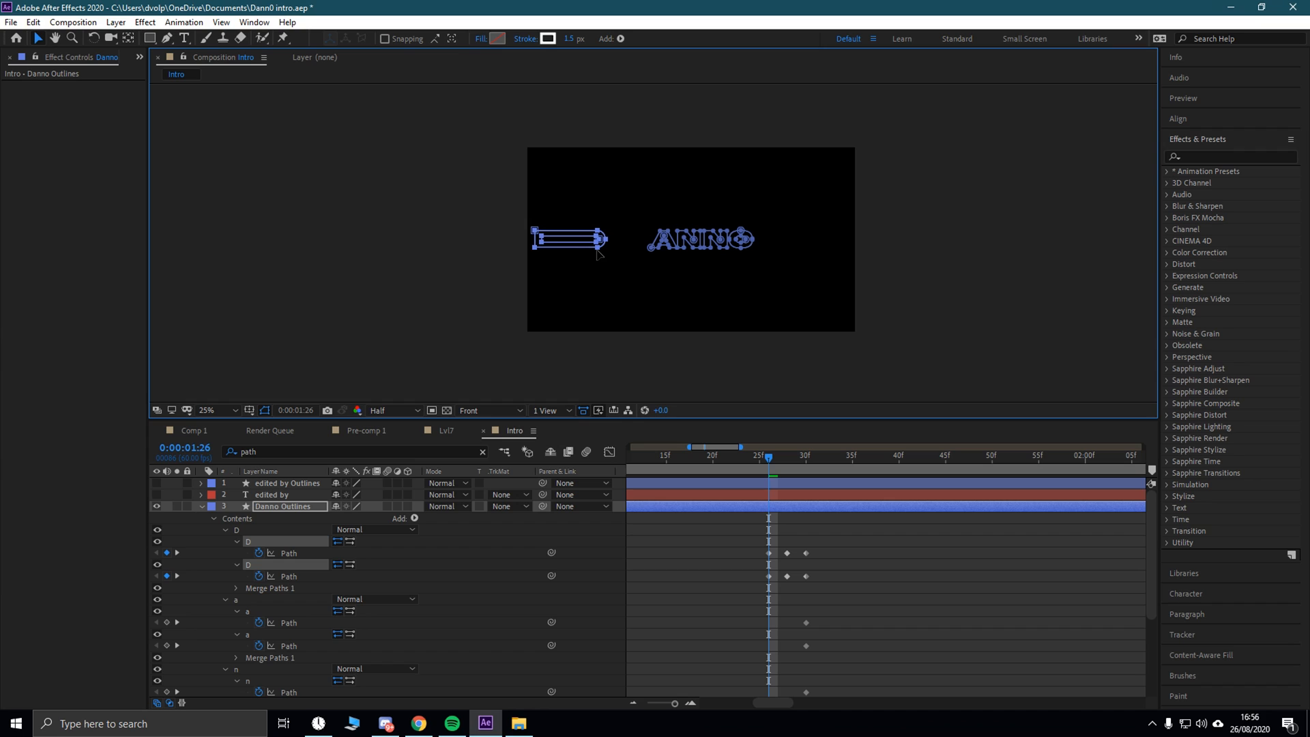
Step: Pull the right curve of both D paths inward toward the letter's left side at 0:00:01:24
{"action": "key", "text": "period"}
{"action": "left_click_drag", "start_coordinate": [765, 451], "coordinate": [755, 456]}
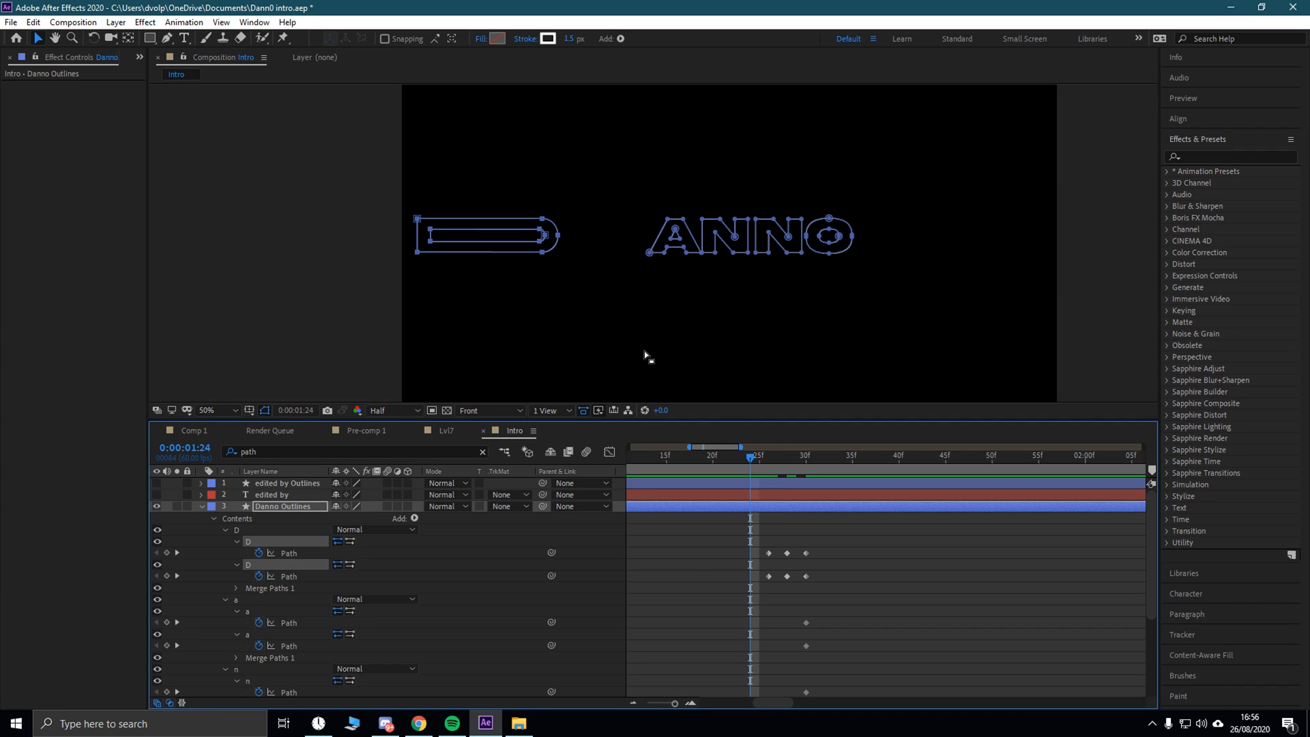
{"action": "left_click_drag", "start_coordinate": [524, 200], "coordinate": [466, 238]}
Step: Stretch the left points of both D paths horizontally outward past the composition's left edge at 0:00:01:22
{"action": "left_click_drag", "start_coordinate": [748, 457], "coordinate": [731, 460]}
{"action": "left_click_drag", "start_coordinate": [407, 211], "coordinate": [433, 268]}
{"action": "left_click_drag", "start_coordinate": [418, 219], "coordinate": [307, 220]}
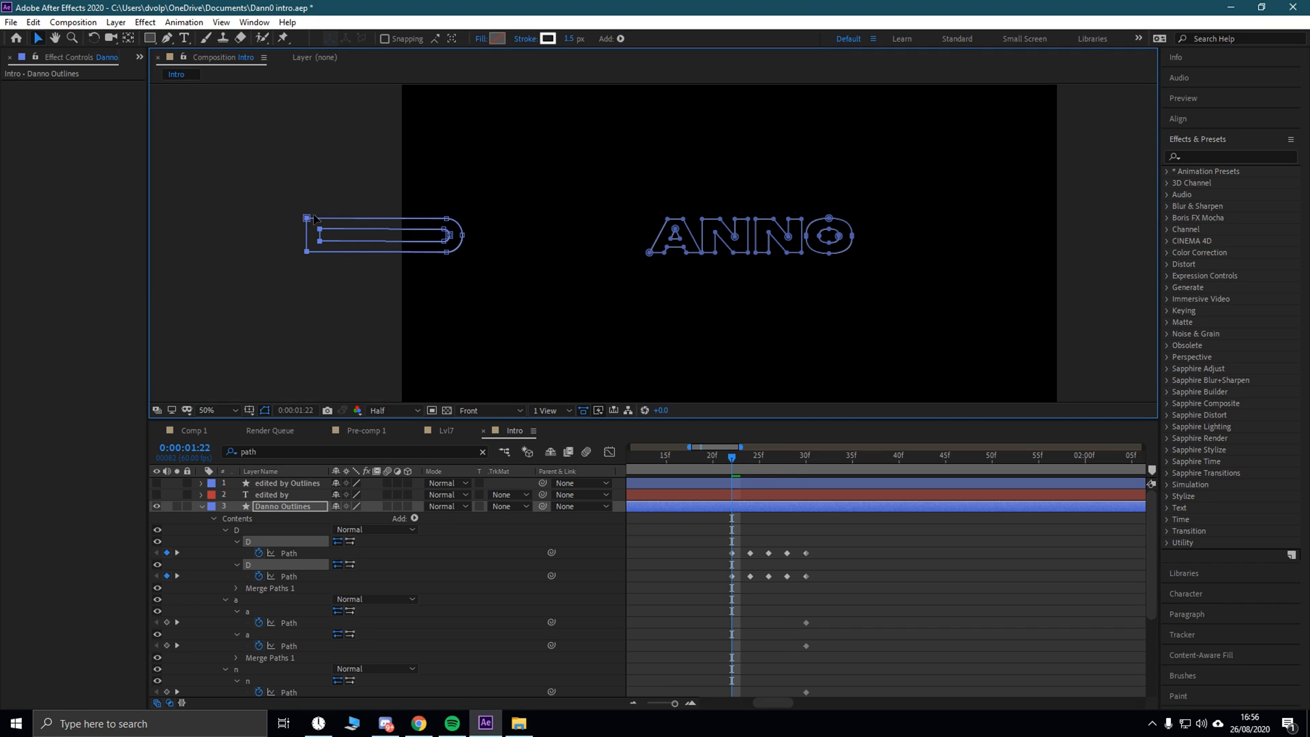
Step: Pull the right curve of both D paths inward at 0:00:01:20 so the whole letter sits outside the composition
{"action": "left_click_drag", "start_coordinate": [731, 457], "coordinate": [712, 460]}
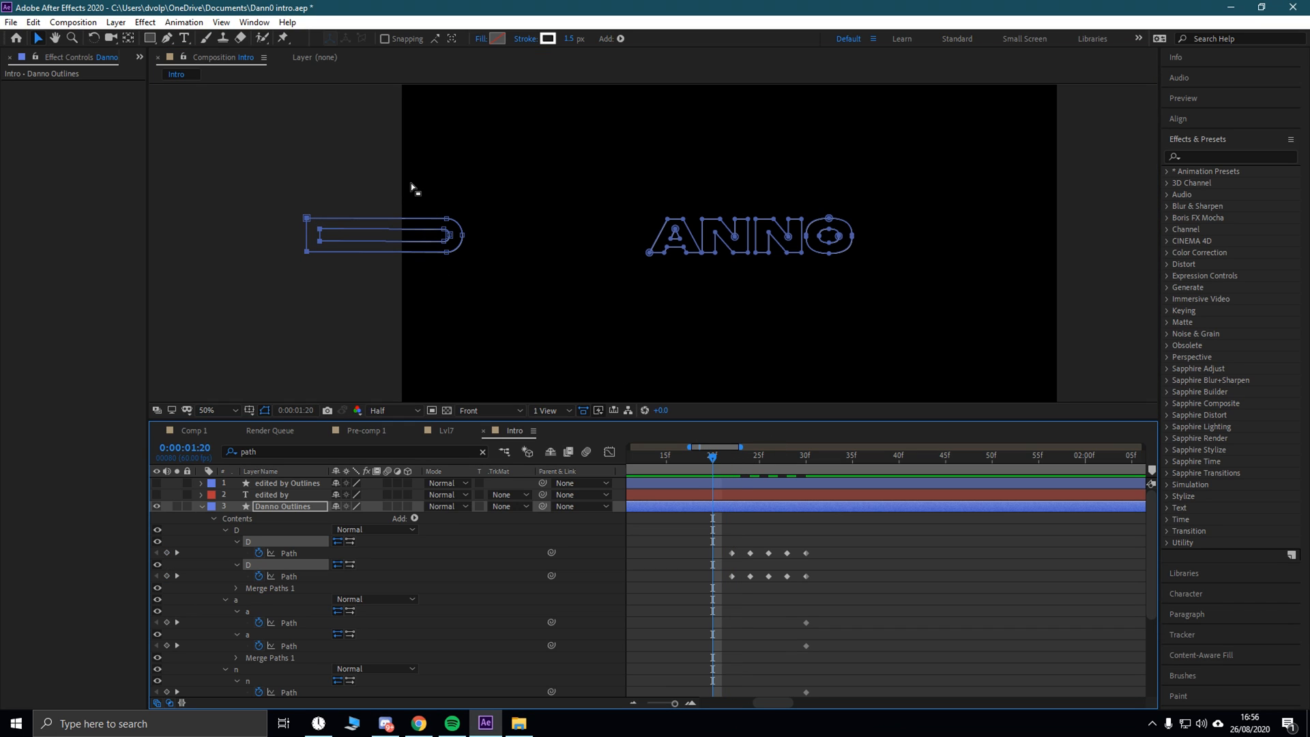
{"action": "left_click_drag", "start_coordinate": [430, 204], "coordinate": [349, 225]}
{"action": "key", "text": "ctrl+z"}
{"action": "left_click_drag", "start_coordinate": [466, 238], "coordinate": [359, 235]}
Step: Preview the D's path animation from the beginning of the composition
{"action": "left_click_drag", "start_coordinate": [711, 456], "coordinate": [362, 435]}
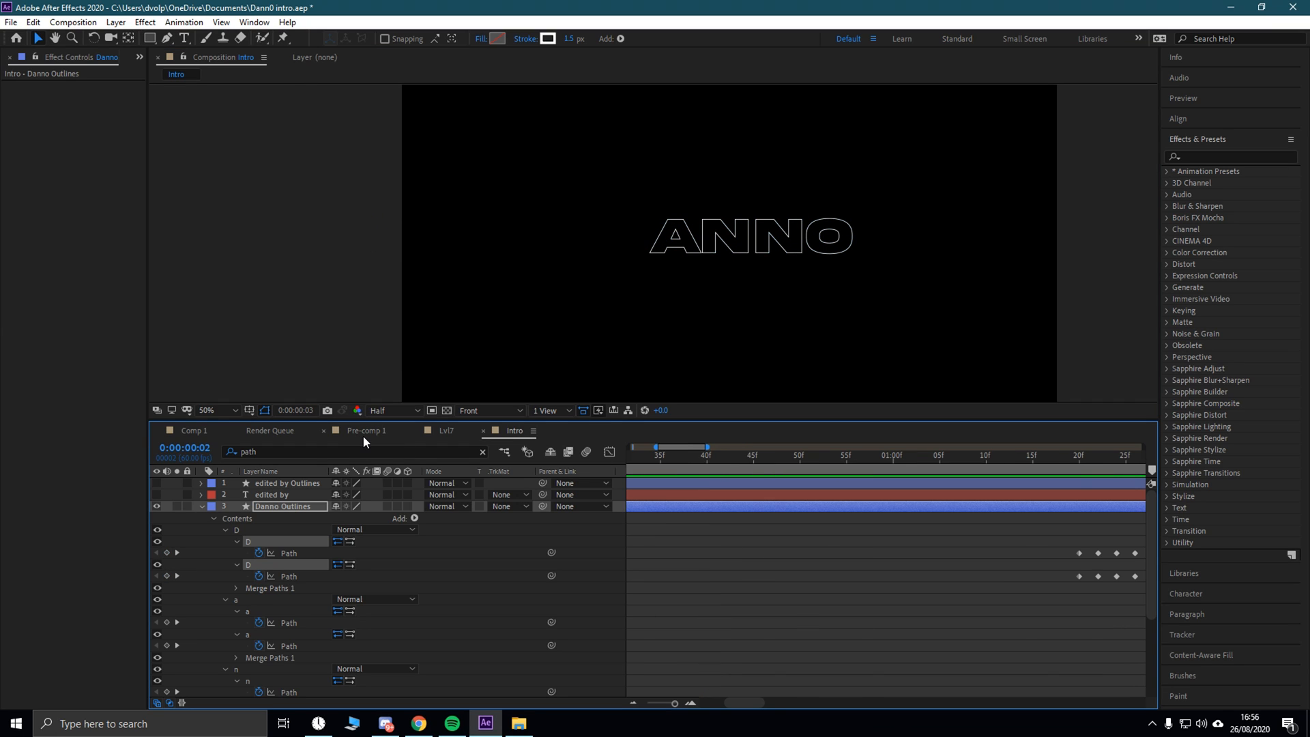
{"action": "key", "text": "space"}
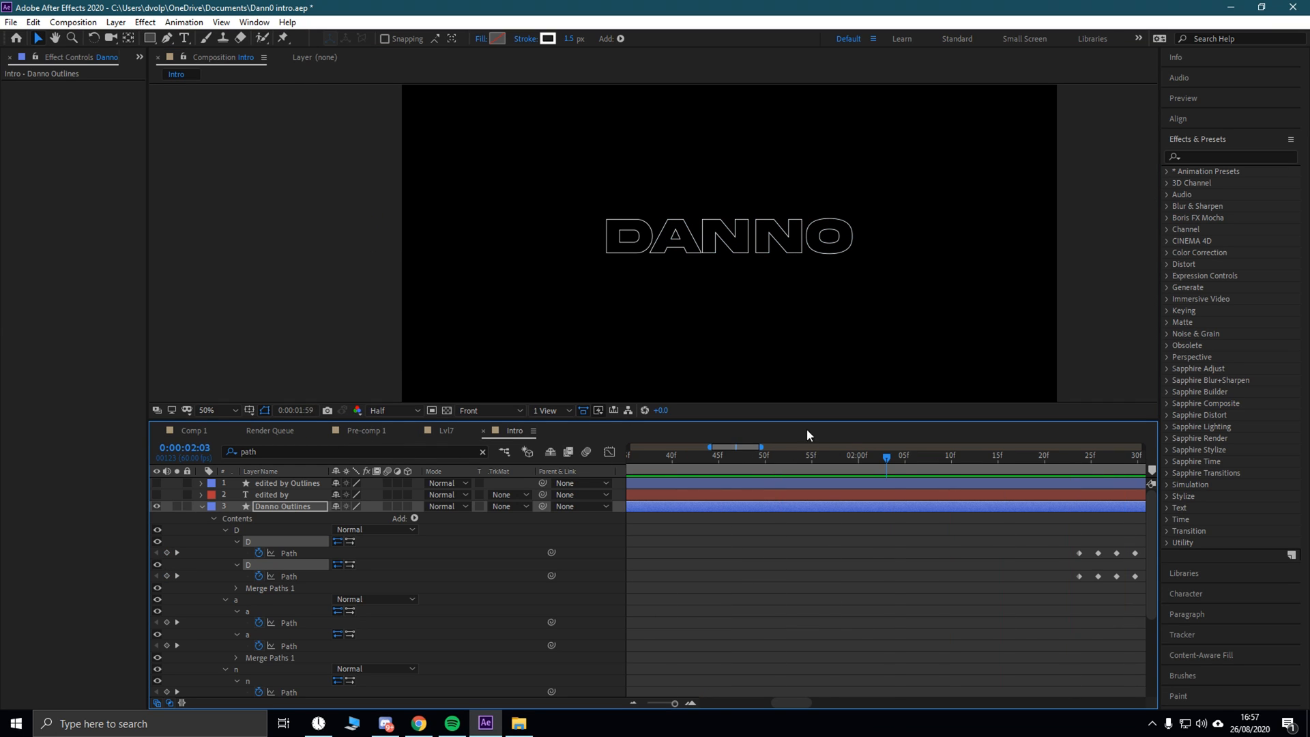
{"action": "scroll", "coordinate": [873, 465], "scroll_direction": "down", "scroll_amount": 2}
{"action": "left_click_drag", "start_coordinate": [874, 467], "coordinate": [437, 457]}
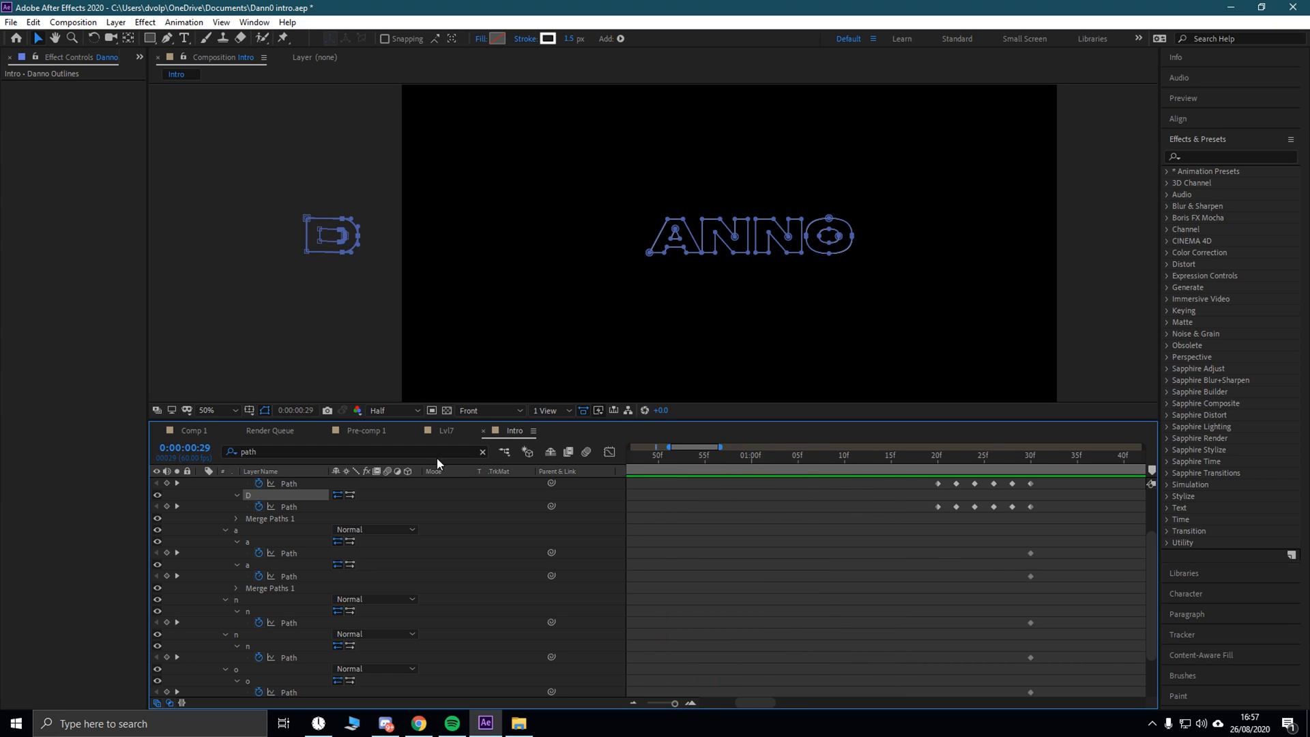
{"action": "key", "text": "space"}
{"action": "key", "text": "space"}
{"action": "key", "text": "space"}
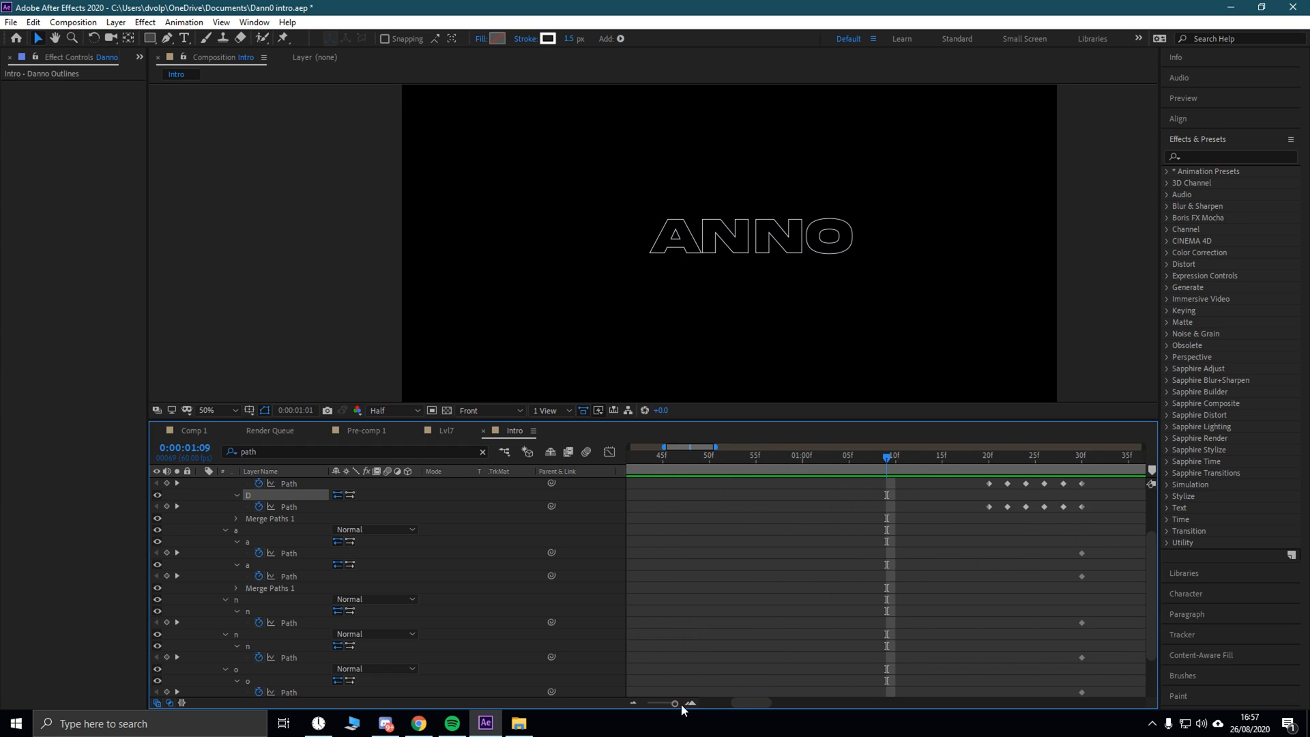
Step: Examine the D's shape up close frame by frame between 0:00:01:20 and 0:00:01:26
{"action": "left_click_drag", "start_coordinate": [887, 466], "coordinate": [992, 465]}
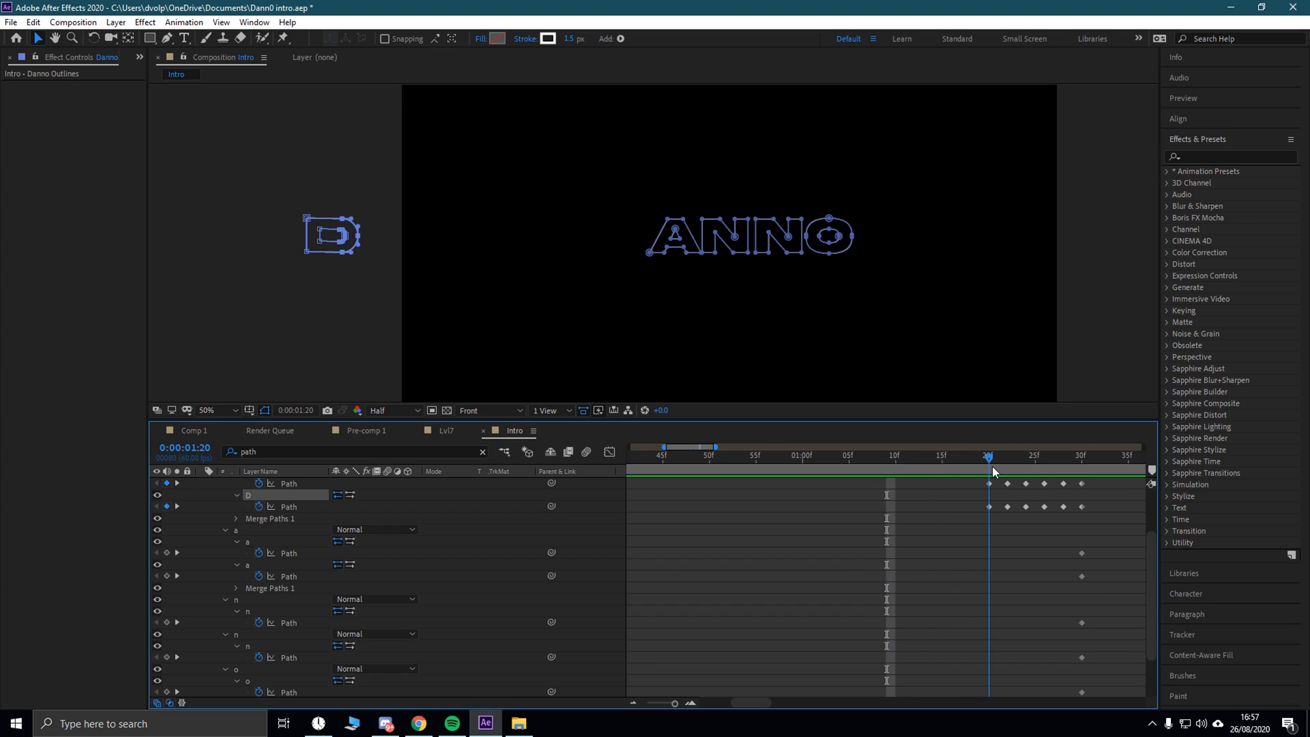
{"action": "left_click_drag", "start_coordinate": [677, 702], "coordinate": [672, 703]}
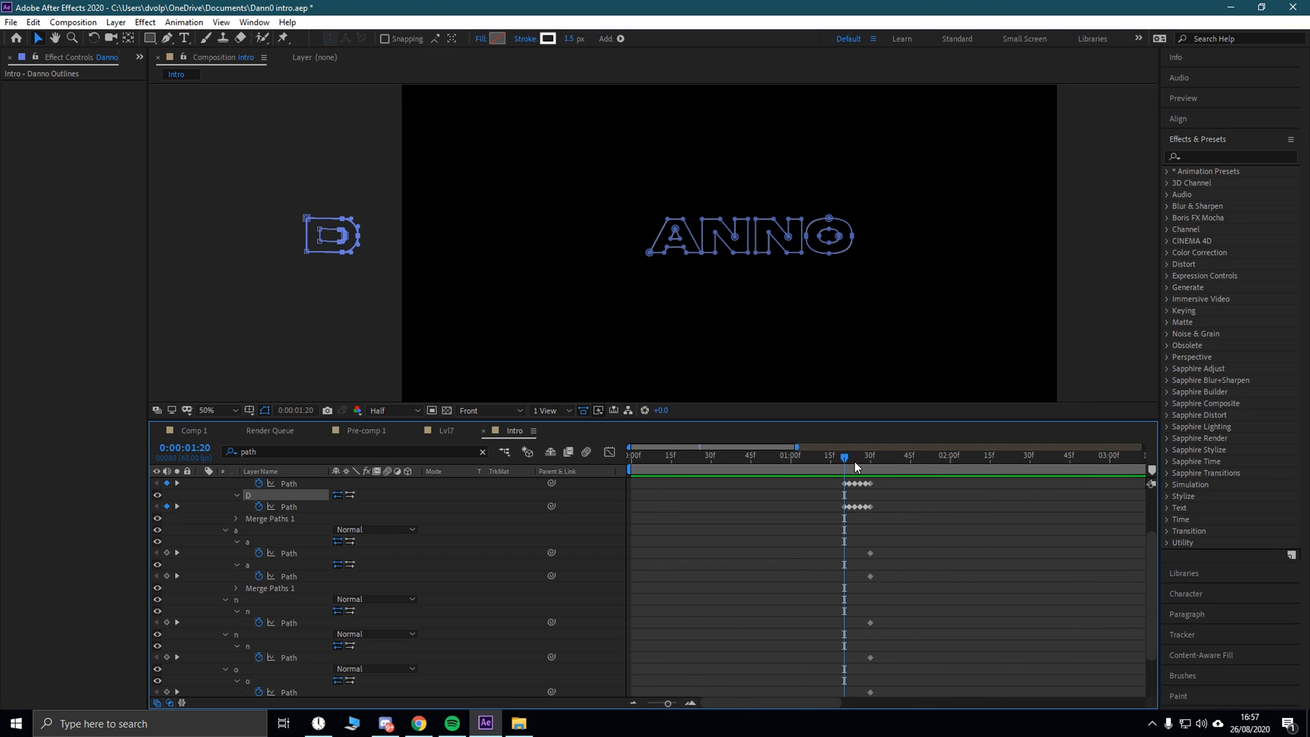
{"action": "left_click_drag", "start_coordinate": [843, 456], "coordinate": [854, 457]}
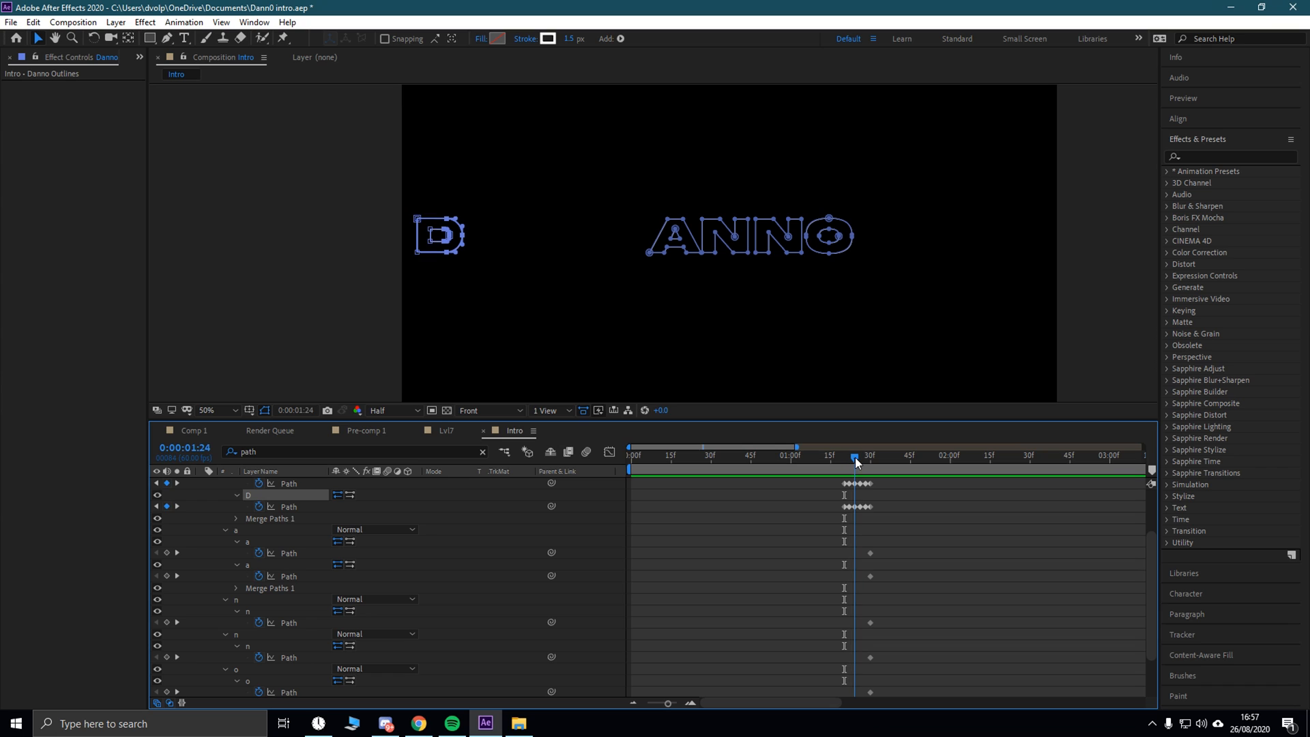
{"action": "key", "text": "slash"}
{"action": "left_click", "coordinate": [54, 37]}
{"action": "left_click_drag", "start_coordinate": [413, 237], "coordinate": [684, 311]}
{"action": "scroll", "coordinate": [853, 481], "scroll_direction": "up", "scroll_amount": 1}
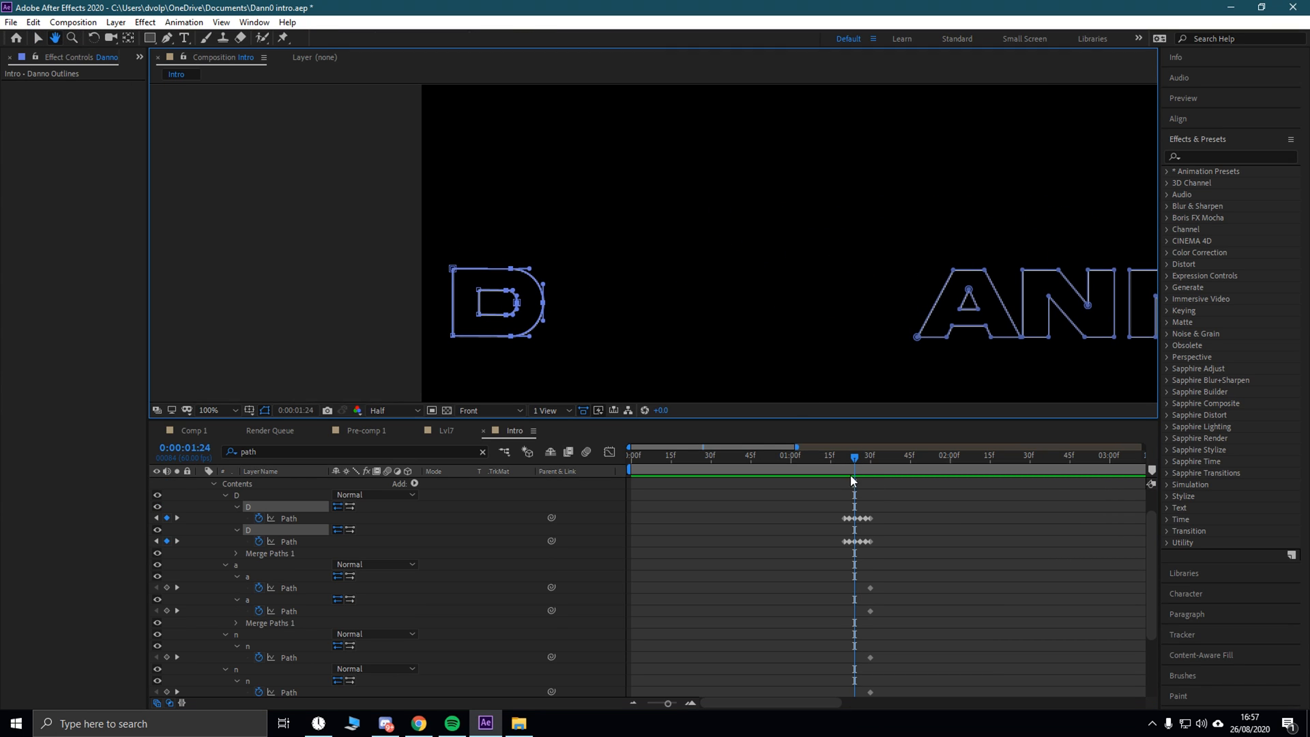
{"action": "left_click_drag", "start_coordinate": [857, 456], "coordinate": [860, 458]}
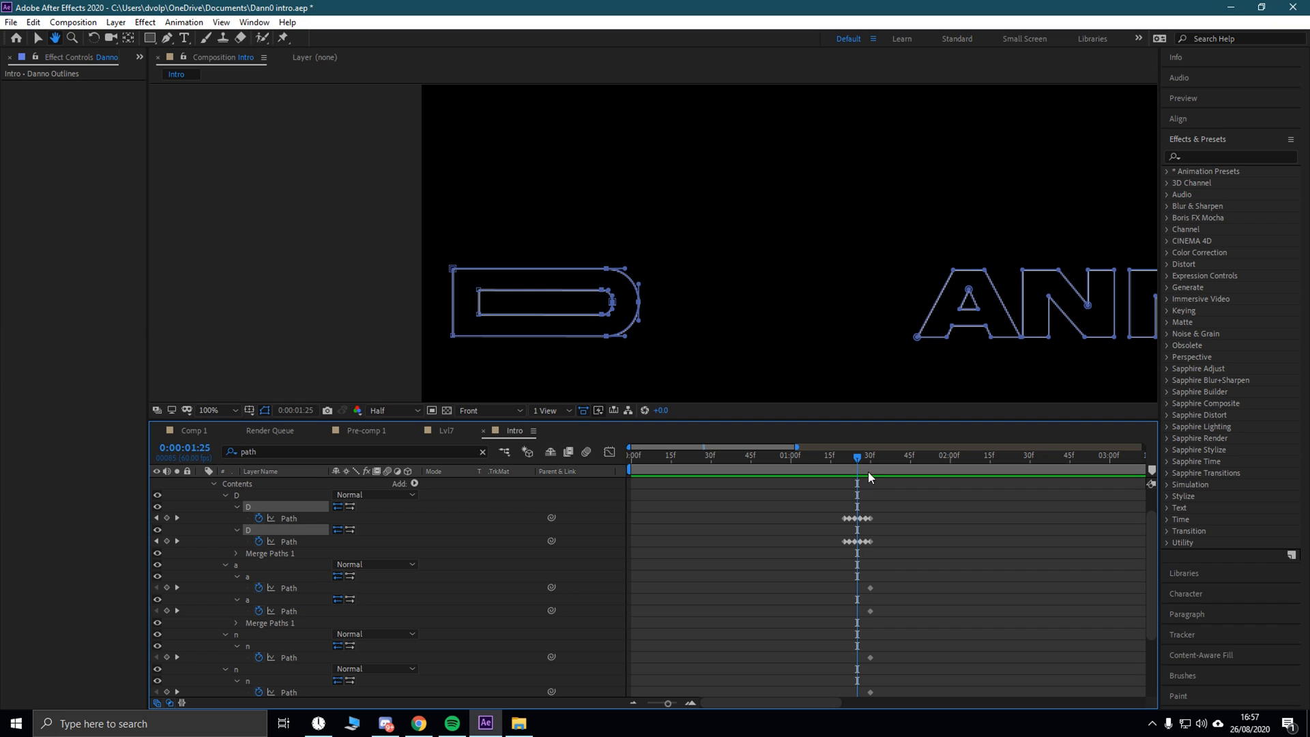
{"action": "scroll", "coordinate": [887, 504], "scroll_direction": "up", "scroll_amount": 1}
{"action": "left_click", "coordinate": [858, 456]}
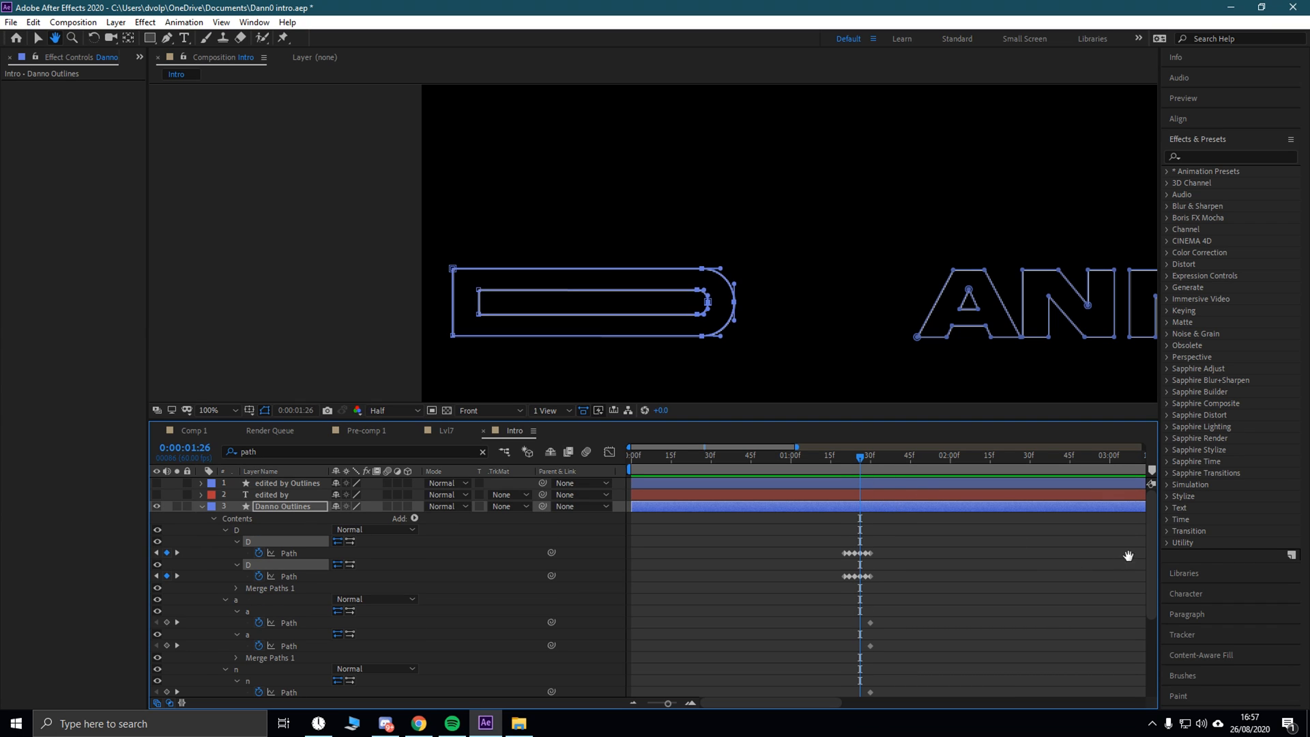
{"action": "scroll", "coordinate": [1152, 544], "scroll_direction": "down", "scroll_amount": 1}
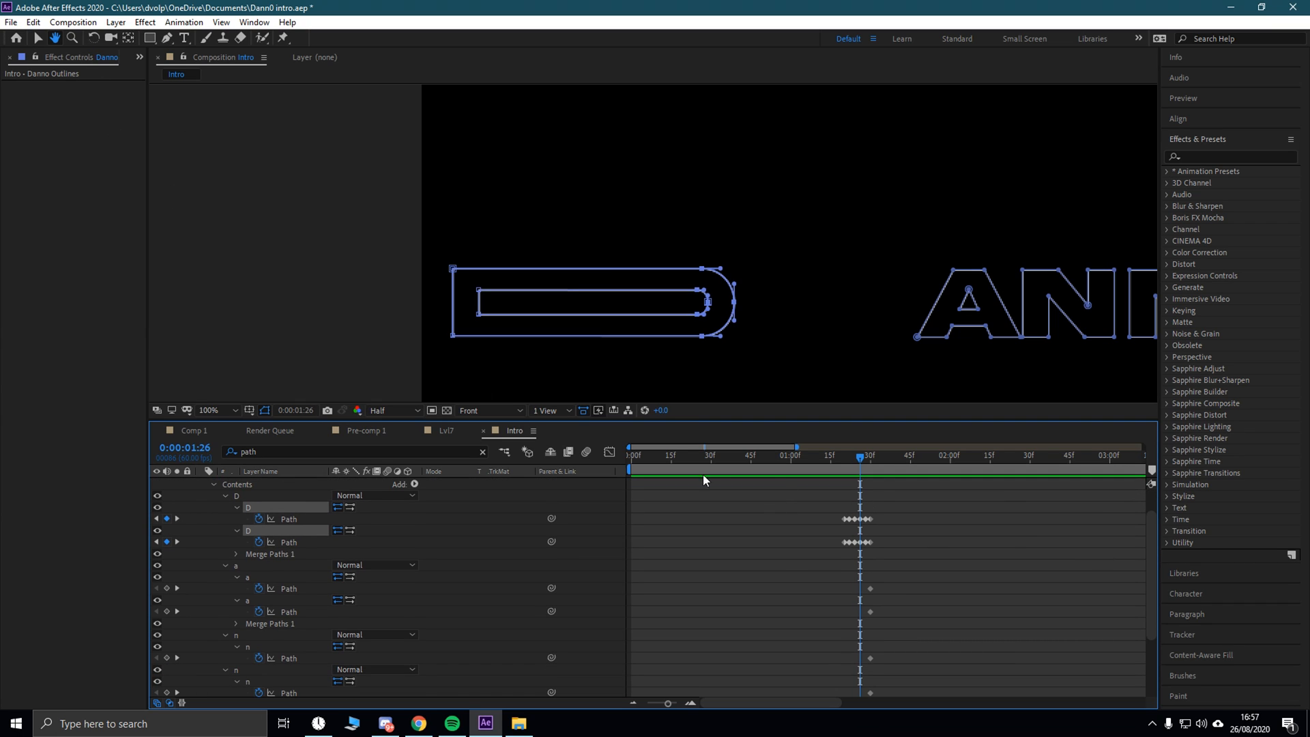
Step: Delete the keyframes at 0:00:01:20, 0:00:01:22 and 0:00:01:24 from both D paths
{"action": "left_click_drag", "start_coordinate": [669, 703], "coordinate": [676, 704]}
{"action": "left_click", "coordinate": [37, 37]}
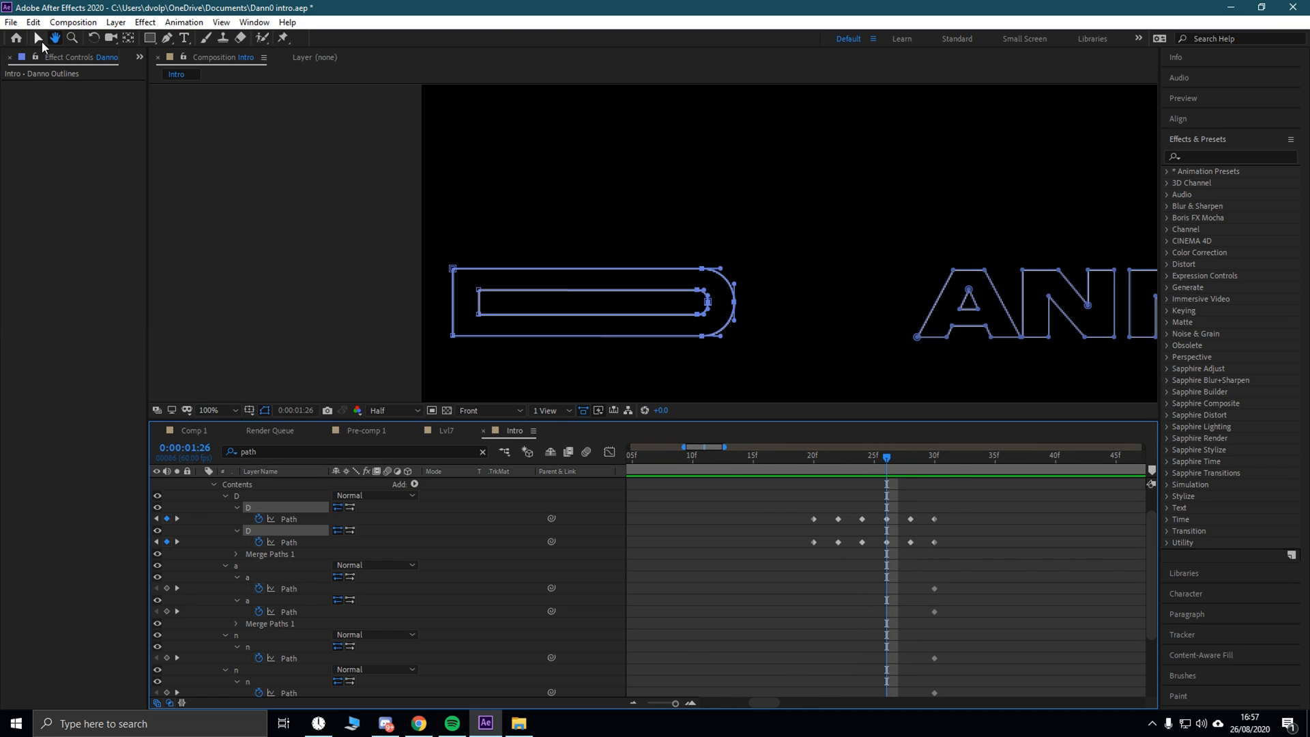
{"action": "left_click_drag", "start_coordinate": [774, 511], "coordinate": [866, 547]}
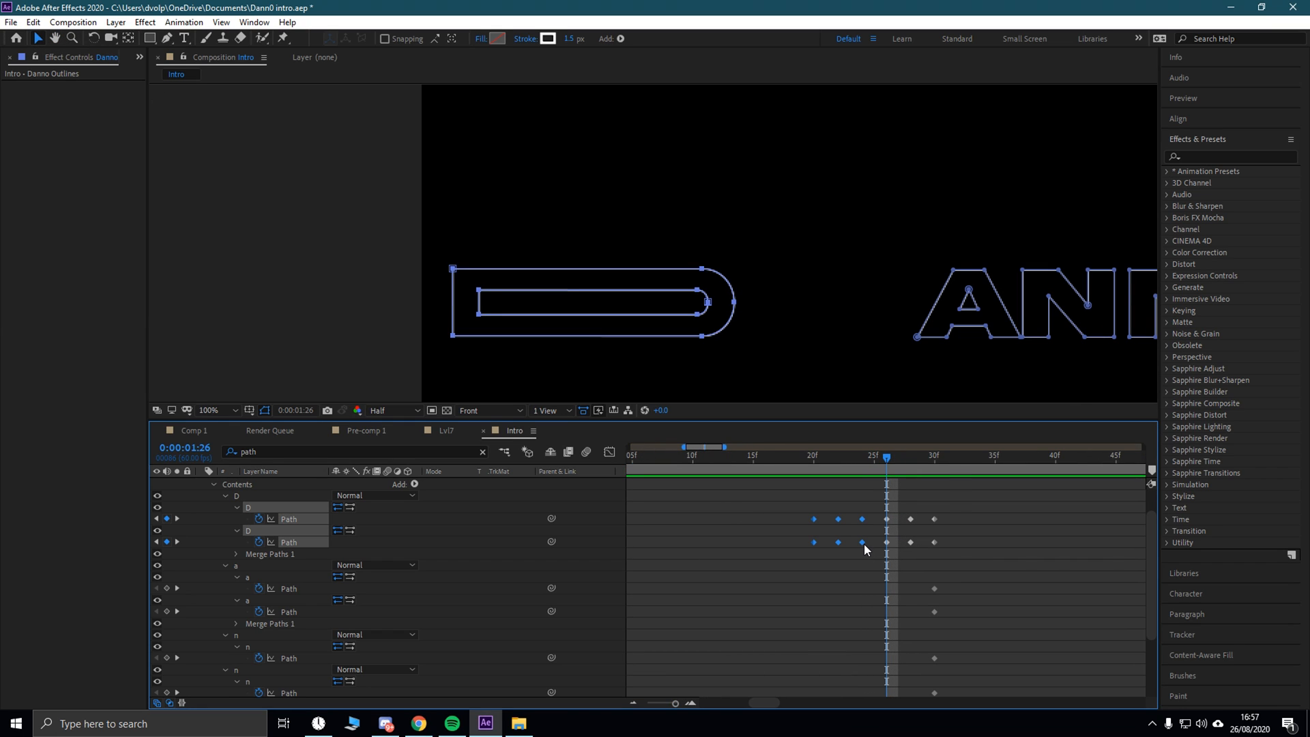
{"action": "key", "text": "Delete"}
Step: Pull the right curve points of both D paths inward to restore the letter's compact shape at 0:00:01:24
{"action": "left_click_drag", "start_coordinate": [886, 457], "coordinate": [862, 457]}
{"action": "left_click_drag", "start_coordinate": [675, 703], "coordinate": [653, 704]}
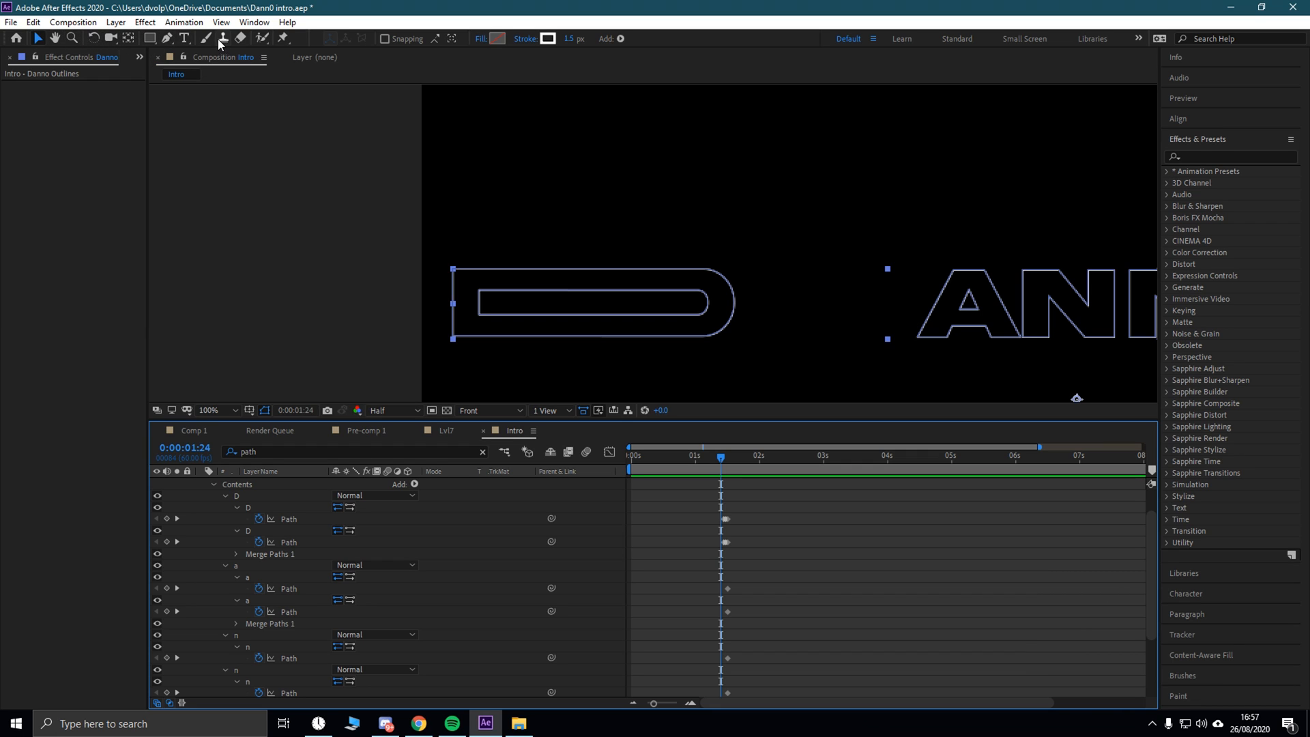
{"action": "key", "text": "g"}
{"action": "left_click", "coordinate": [451, 268]}
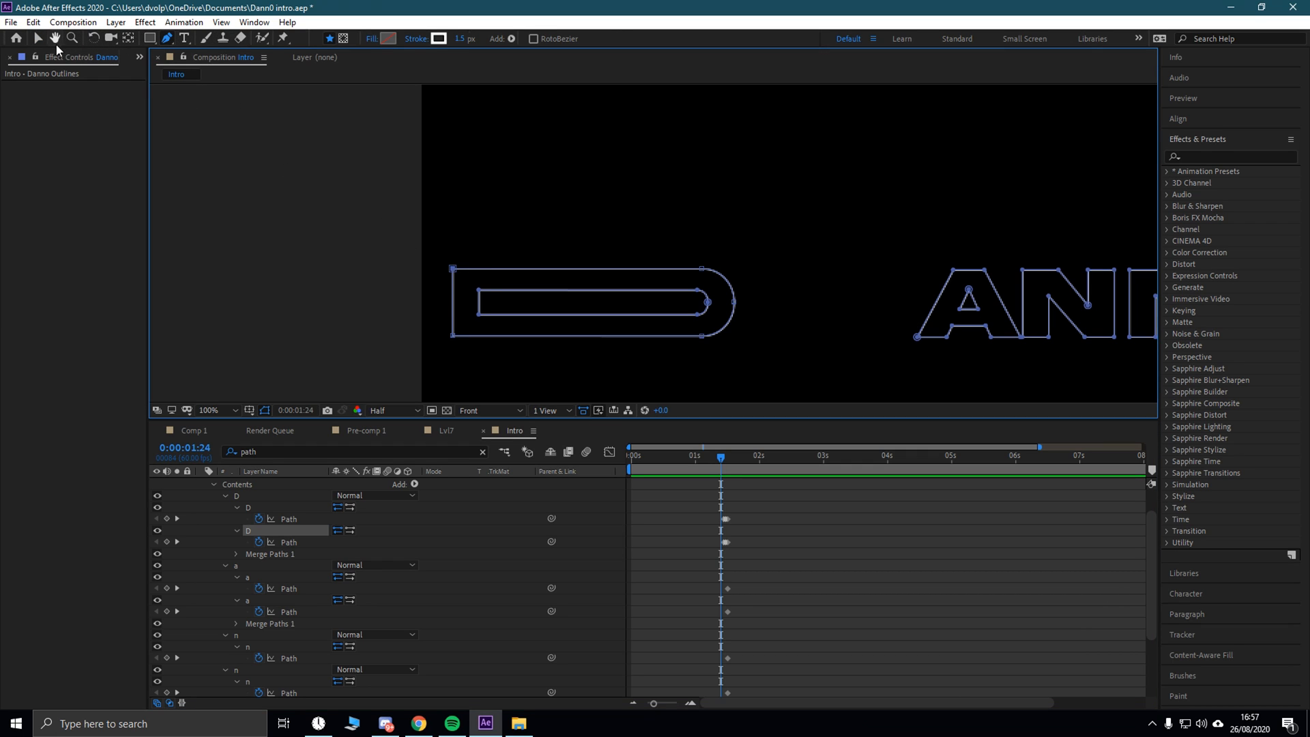
{"action": "key", "text": "v"}
{"action": "left_click_drag", "start_coordinate": [669, 251], "coordinate": [542, 305]}
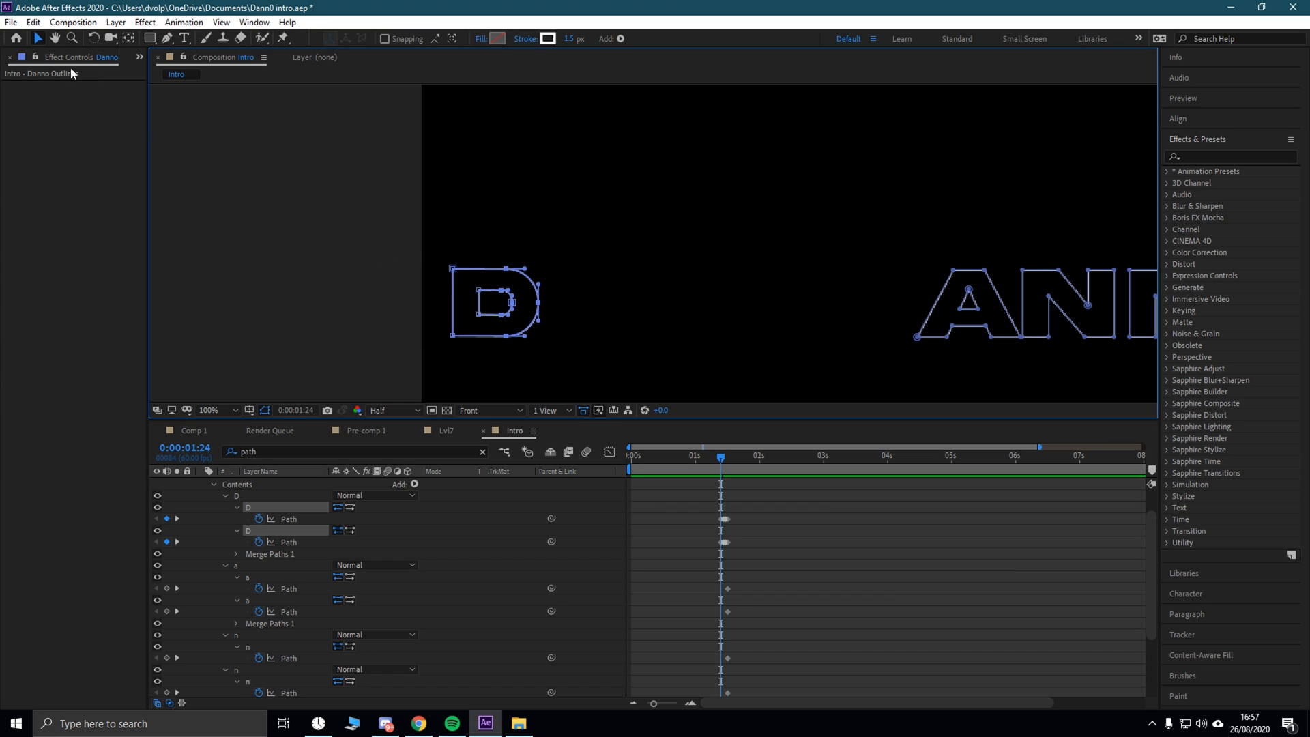
Step: Stretch the left points of both D paths outward past the composition's left edge just before the 0:00:01:24 keyframes
{"action": "left_click", "coordinate": [716, 455]}
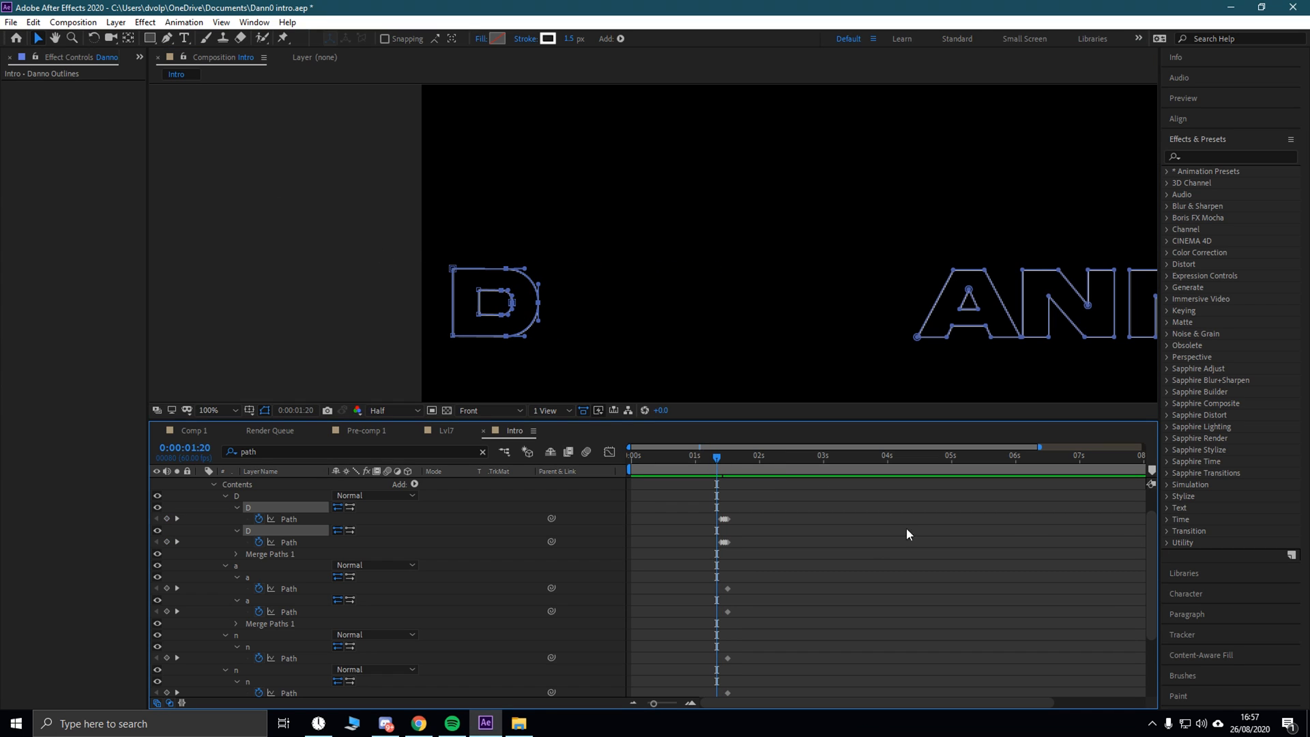
{"action": "left_click_drag", "start_coordinate": [654, 704], "coordinate": [668, 705]}
{"action": "left_click", "coordinate": [837, 457]}
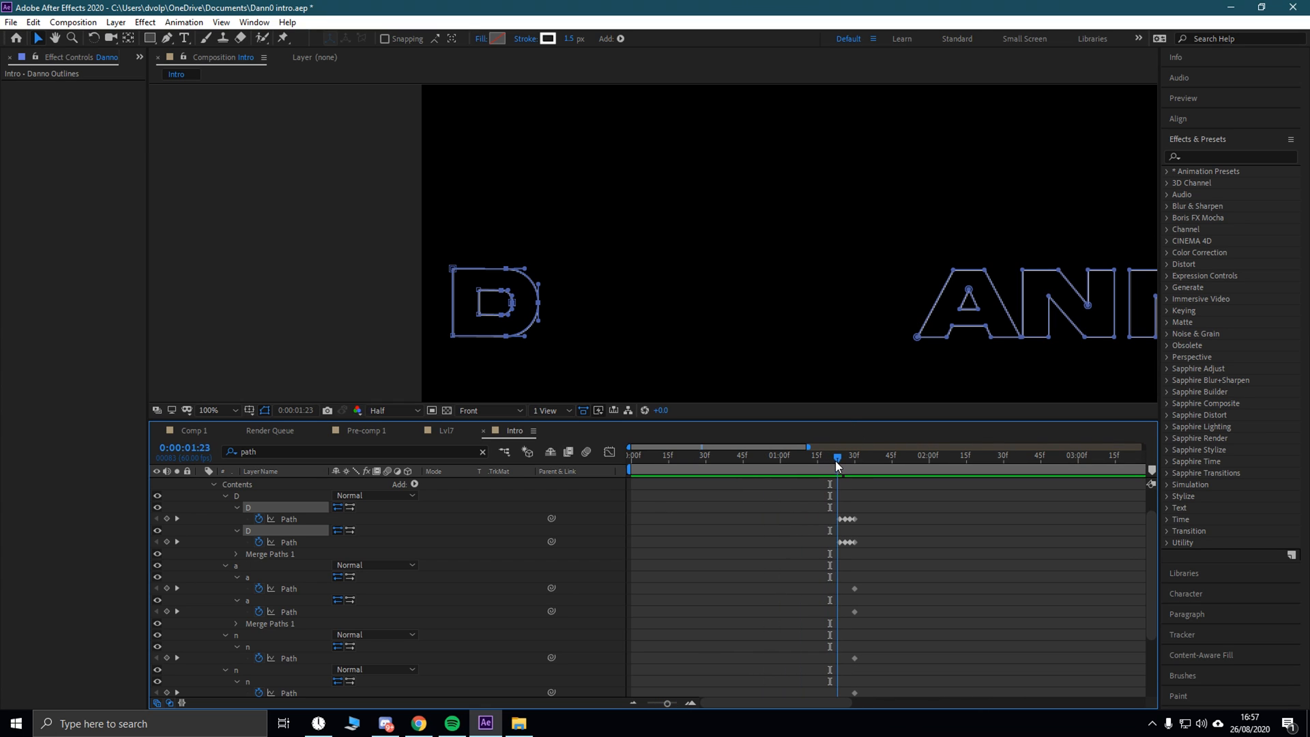
{"action": "left_click", "coordinate": [833, 459]}
{"action": "left_click_drag", "start_coordinate": [433, 255], "coordinate": [285, 268]}
Step: Pull the right curve points of both D paths out past the composition's left edge at 0:00:01:20
{"action": "left_click", "coordinate": [830, 457]}
{"action": "left_click_drag", "start_coordinate": [467, 227], "coordinate": [565, 357]}
{"action": "left_click_drag", "start_coordinate": [538, 298], "coordinate": [361, 299]}
Step: Play the reworked D animation from the start with the whole composition in view
{"action": "left_click_drag", "start_coordinate": [831, 459], "coordinate": [437, 449]}
{"action": "key", "text": "space"}
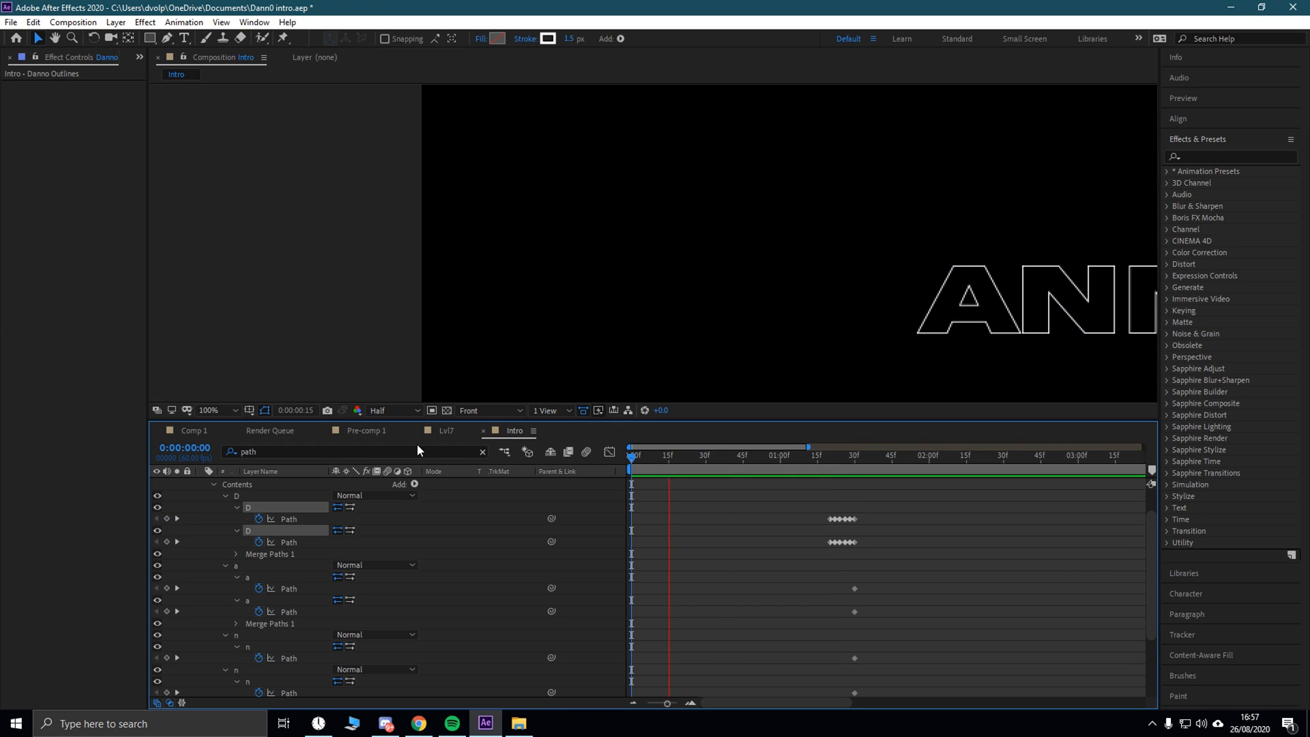
{"action": "scroll", "coordinate": [696, 293], "scroll_direction": "down", "scroll_amount": 4}
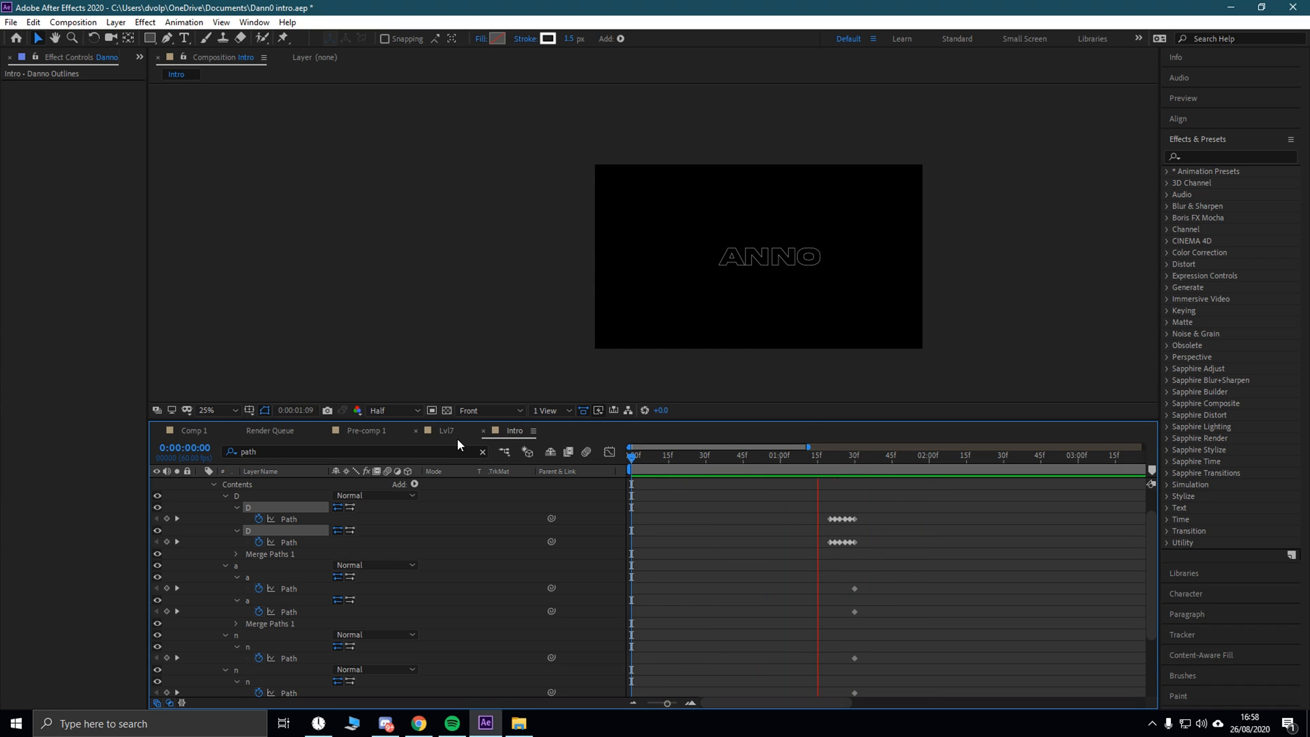
{"action": "key", "text": "space"}
Step: Apply Easy Ease to all keyframes of both D paths and toggle them to hold keyframes
{"action": "left_click_drag", "start_coordinate": [809, 515], "coordinate": [876, 565]}
{"action": "right_click", "coordinate": [854, 523]}
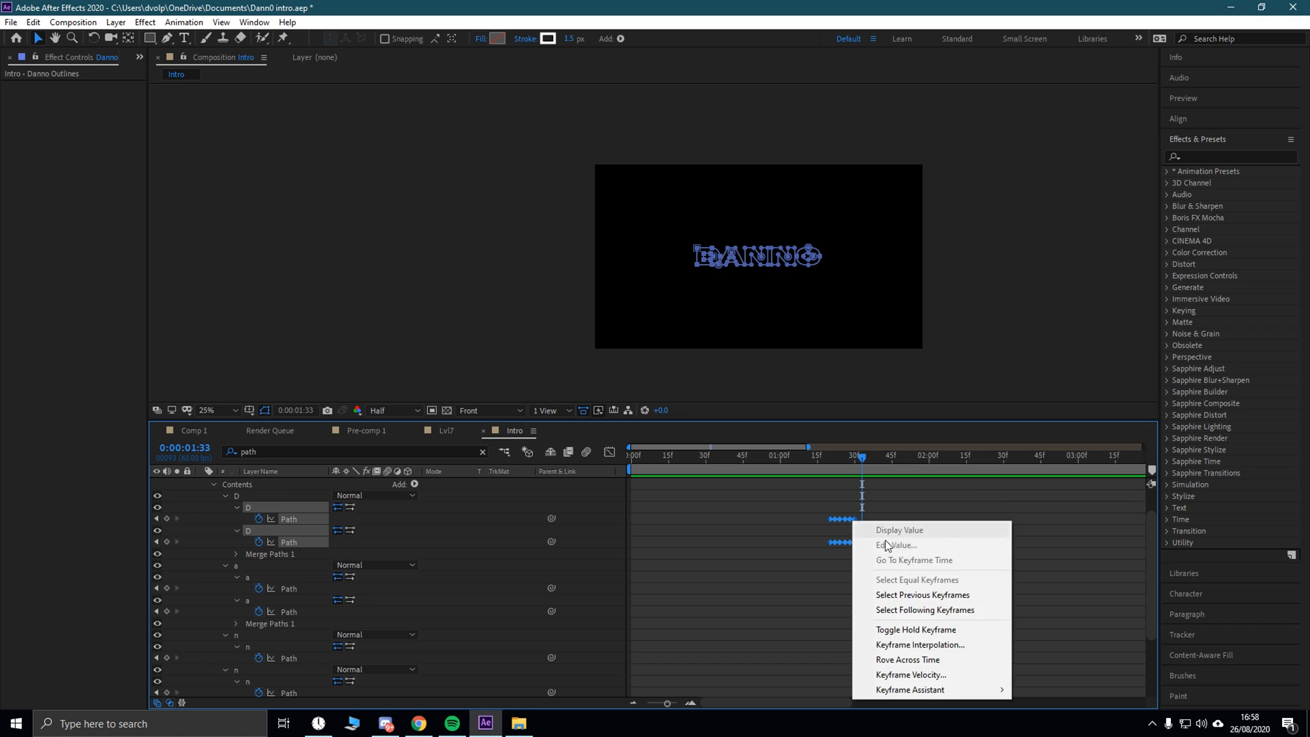
{"action": "mouse_move", "coordinate": [928, 690]}
{"action": "left_click", "coordinate": [1084, 599]}
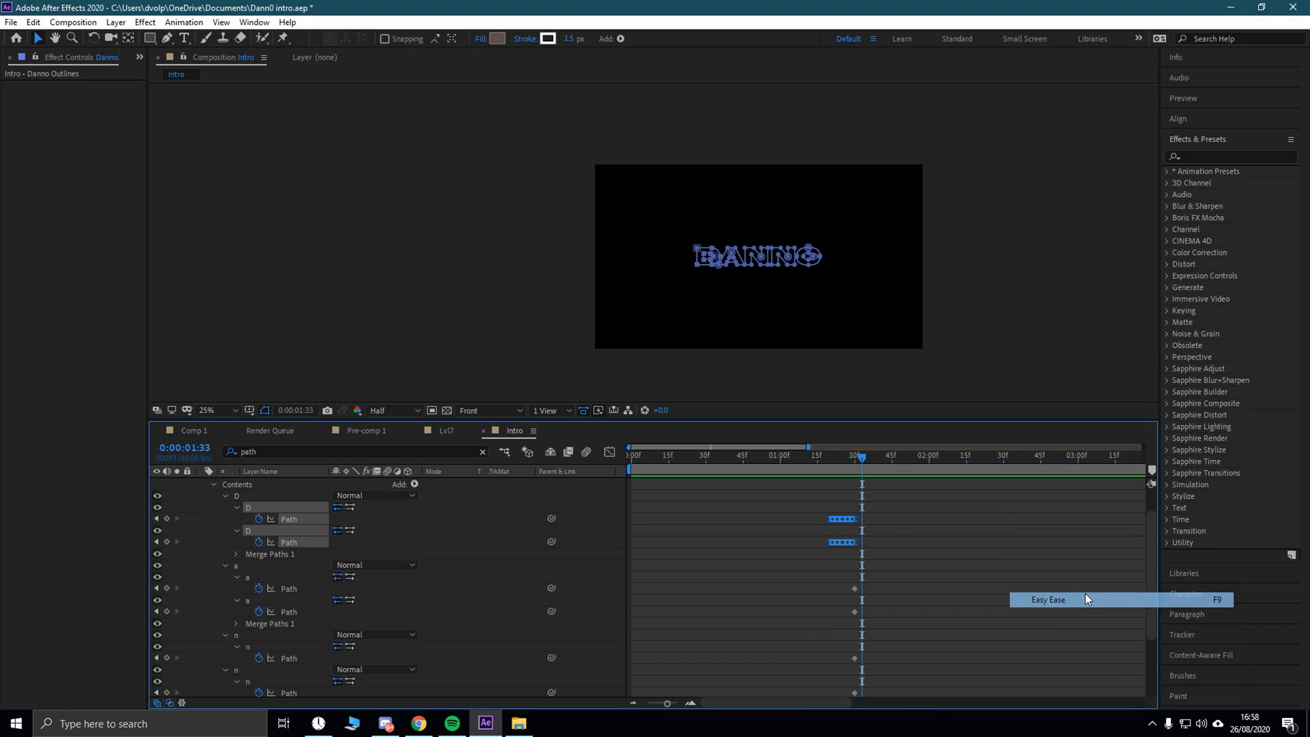
{"action": "right_click", "coordinate": [860, 521]}
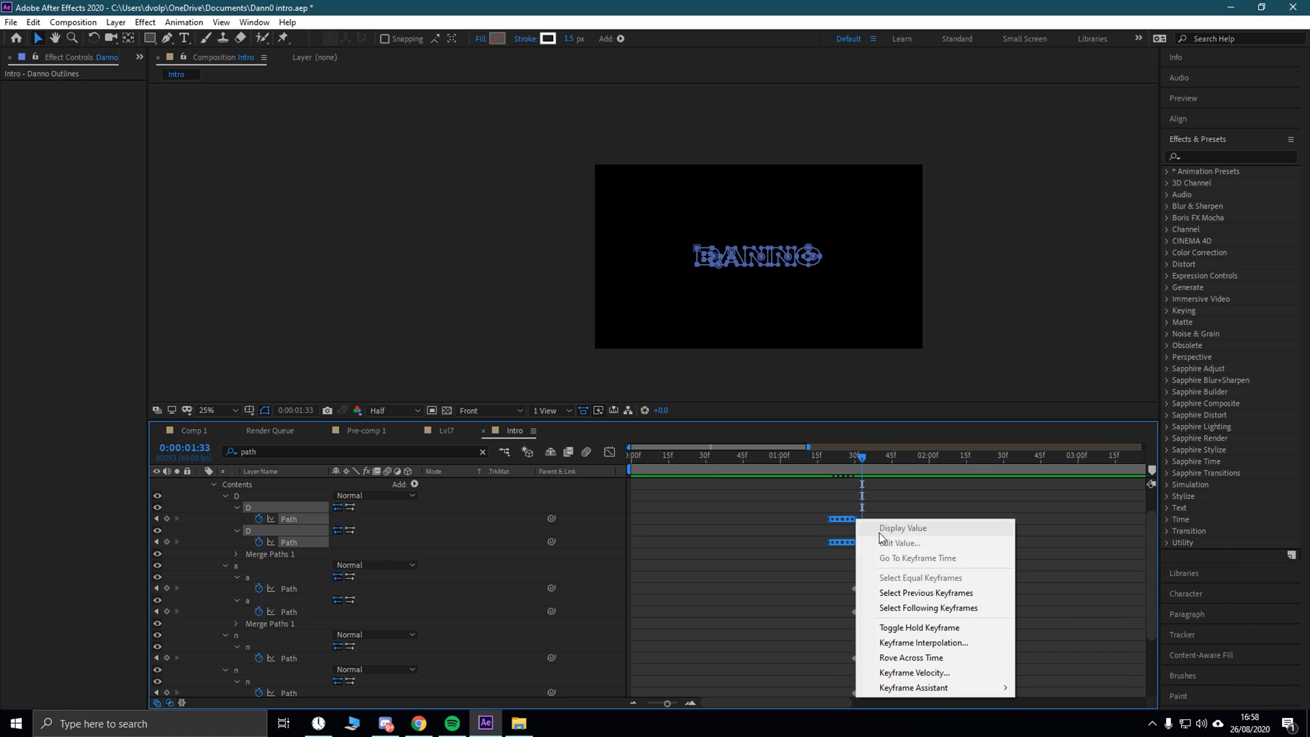
{"action": "left_click", "coordinate": [919, 624]}
Step: Preview the D's hold keyframes from the start and scrub through them to 0:00:01:30
{"action": "key", "text": "Home"}
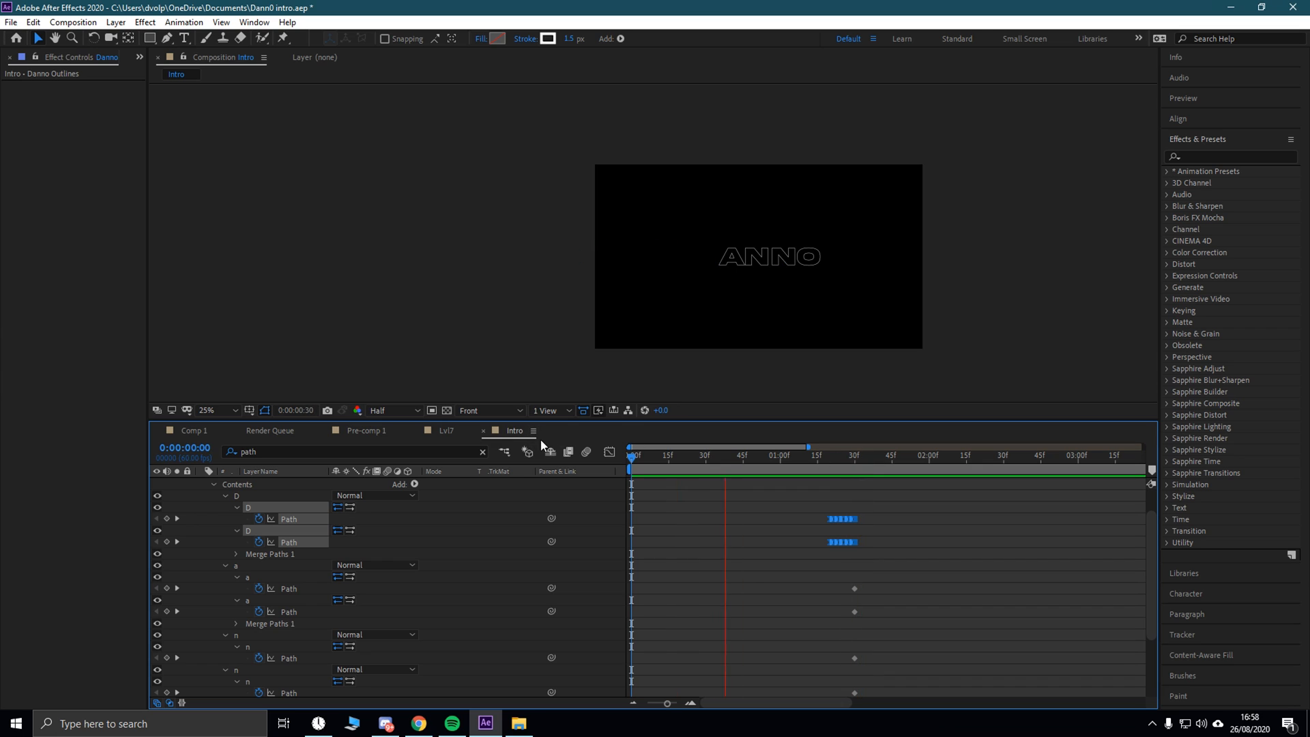
{"action": "key", "text": "space"}
{"action": "key", "text": "space"}
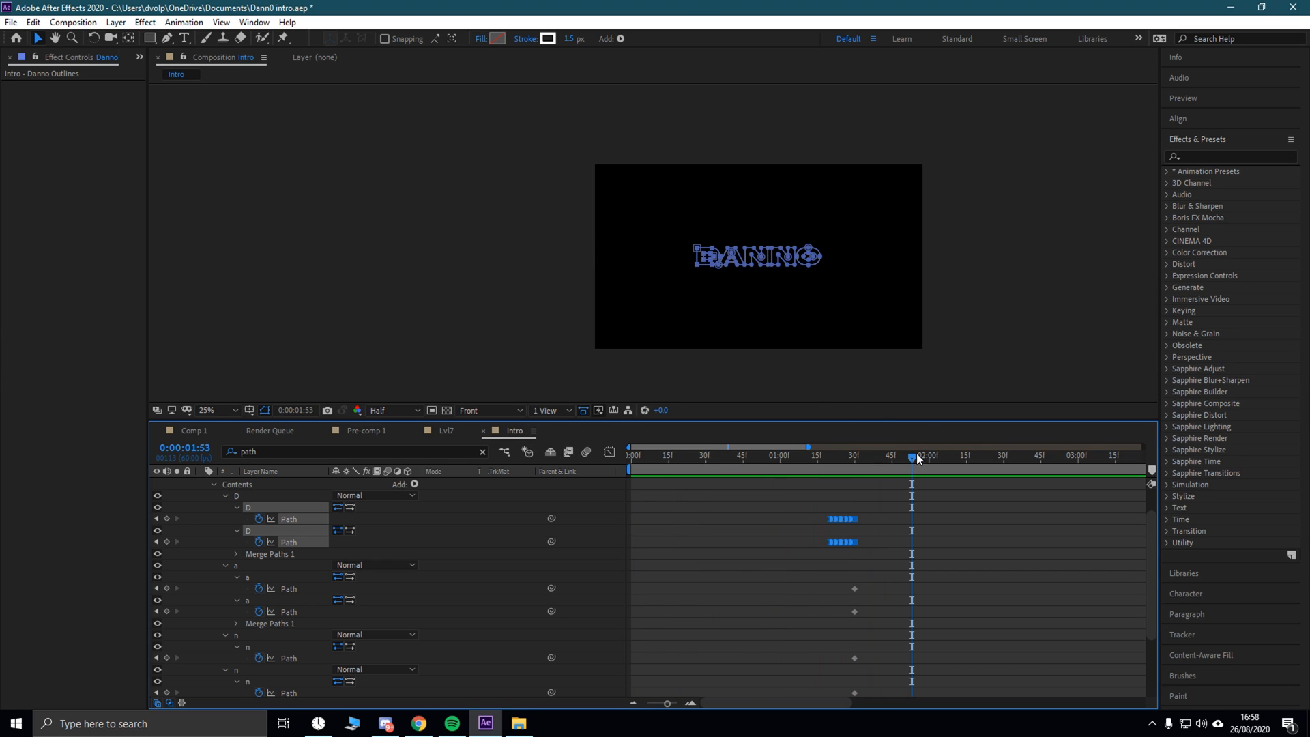
{"action": "left_click_drag", "start_coordinate": [915, 456], "coordinate": [684, 256]}
{"action": "mouse_move", "coordinate": [826, 456]}
{"action": "left_mouse_down"}
{"action": "mouse_move", "coordinate": [879, 464]}
{"action": "mouse_move", "coordinate": [856, 465]}
{"action": "left_mouse_up"}
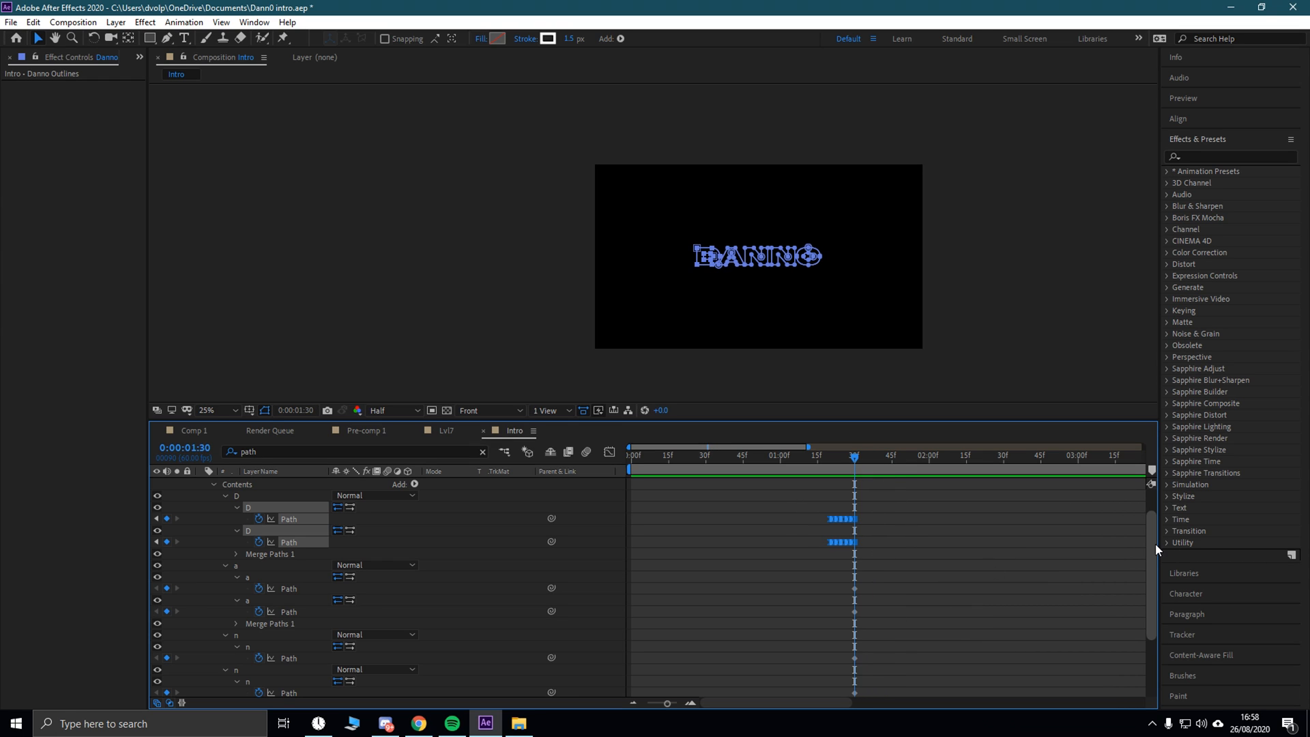
Step: Hide both D paths of the outlined text and place the playhead at 0:00:01:28
{"action": "scroll", "coordinate": [880, 489], "scroll_direction": "down", "scroll_amount": 1}
{"action": "scroll", "coordinate": [740, 279], "scroll_direction": "up", "scroll_amount": 3}
{"action": "left_click", "coordinate": [55, 39]}
{"action": "left_click_drag", "start_coordinate": [623, 236], "coordinate": [398, 199]}
{"action": "scroll", "coordinate": [586, 293], "scroll_direction": "up", "scroll_amount": 1}
{"action": "left_click_drag", "start_coordinate": [784, 391], "coordinate": [631, 363]}
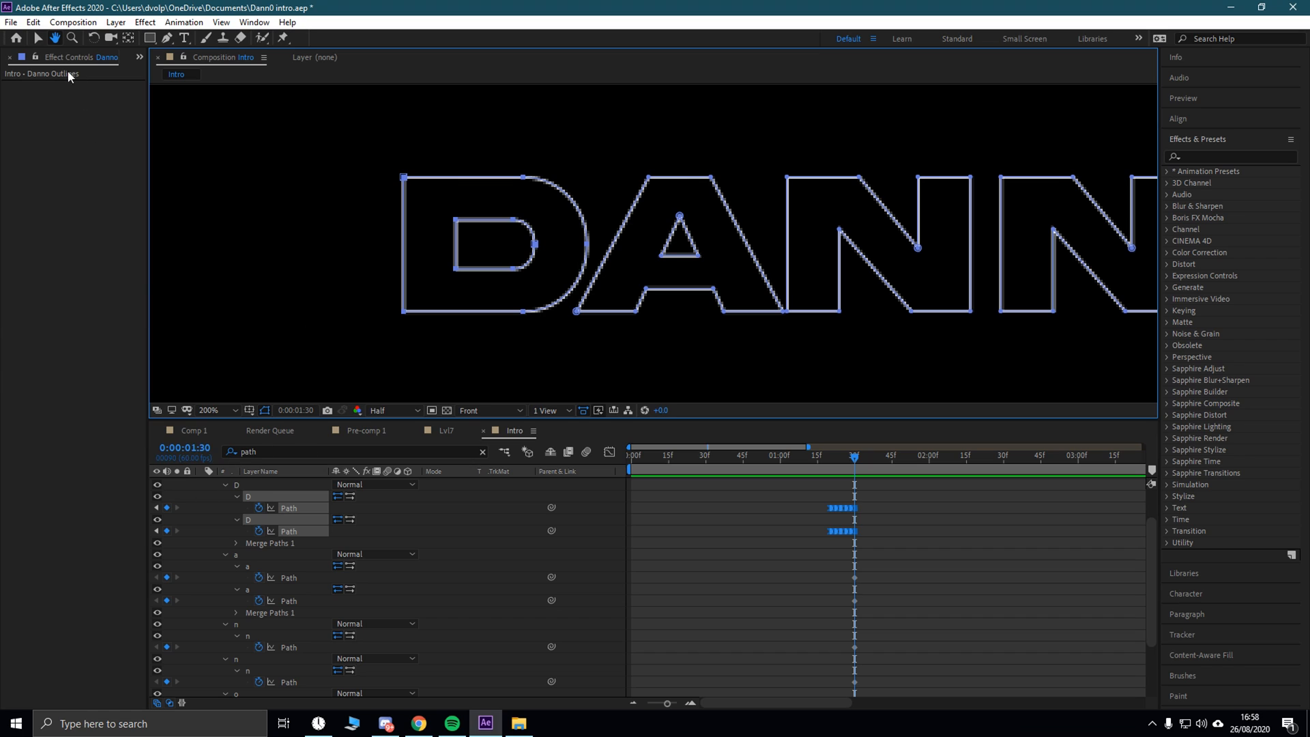
{"action": "key", "text": "v"}
{"action": "left_click_drag", "start_coordinate": [158, 494], "coordinate": [157, 520]}
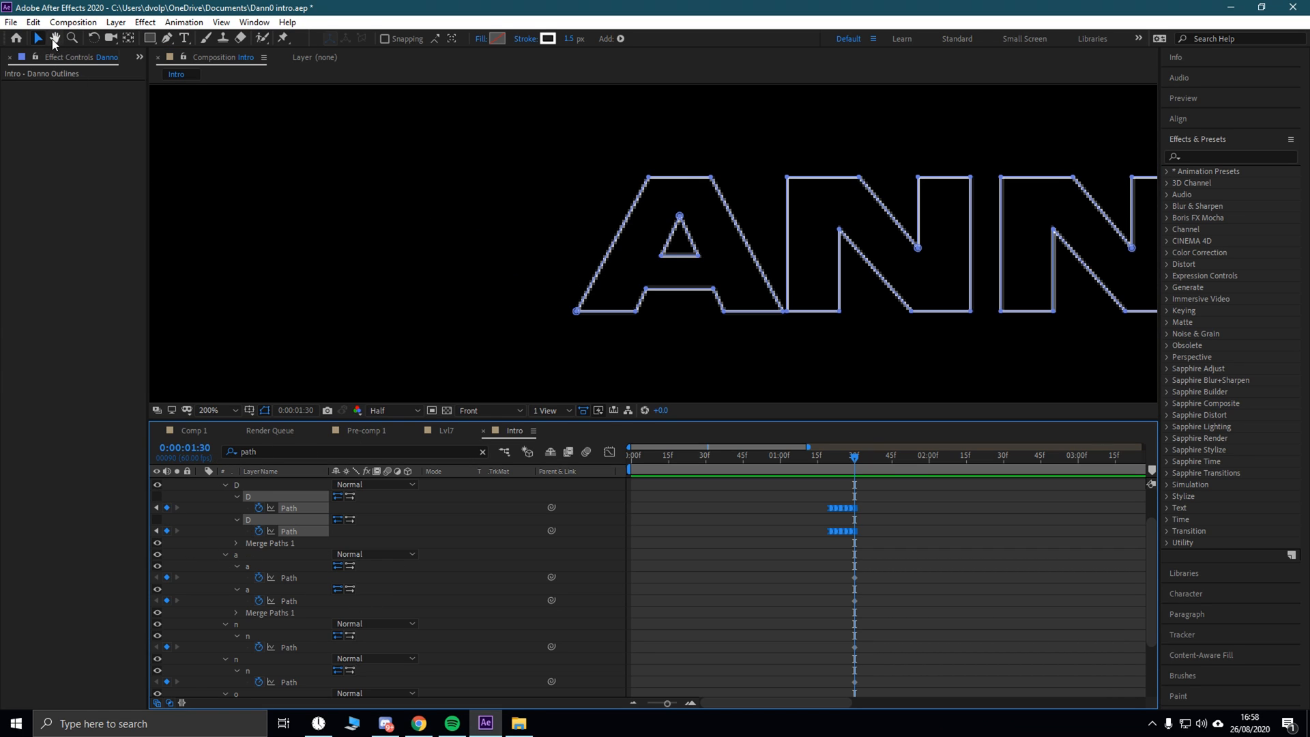
{"action": "left_click_drag", "start_coordinate": [854, 456], "coordinate": [855, 459]}
{"action": "left_click", "coordinate": [850, 461]}
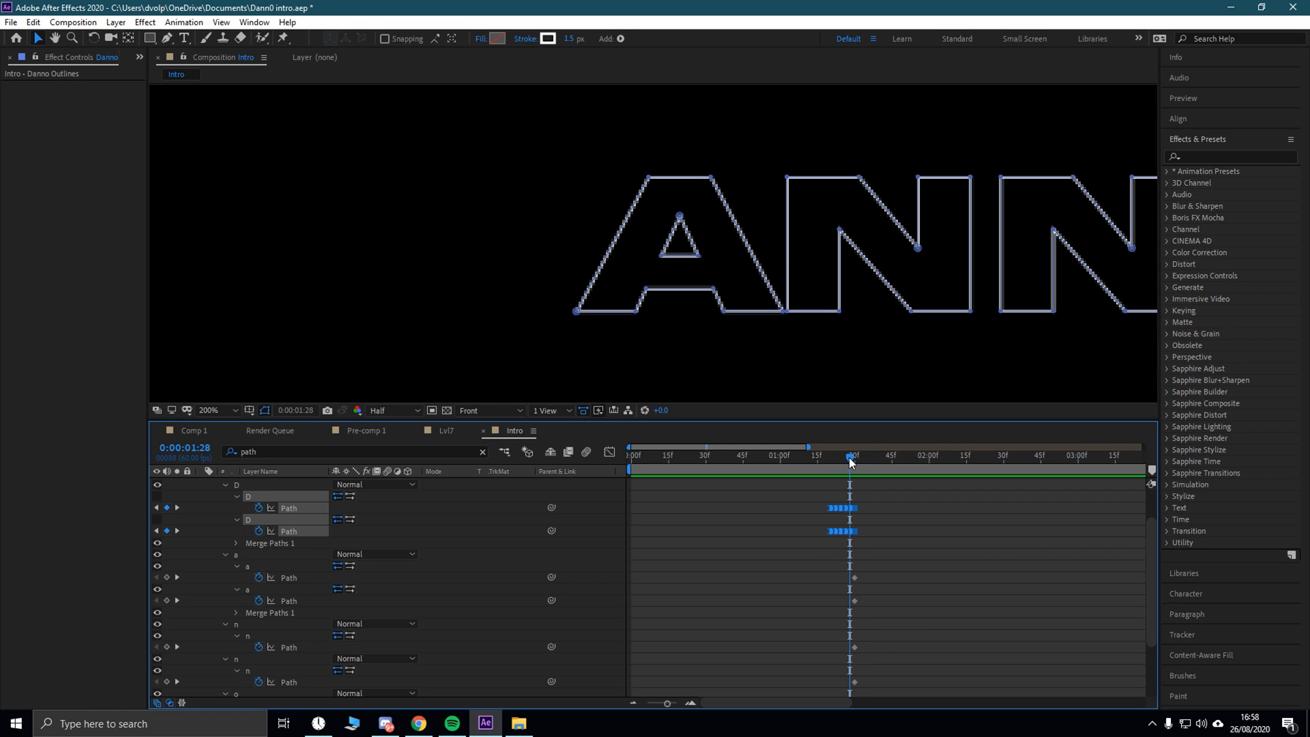
{"action": "left_click", "coordinate": [853, 464]}
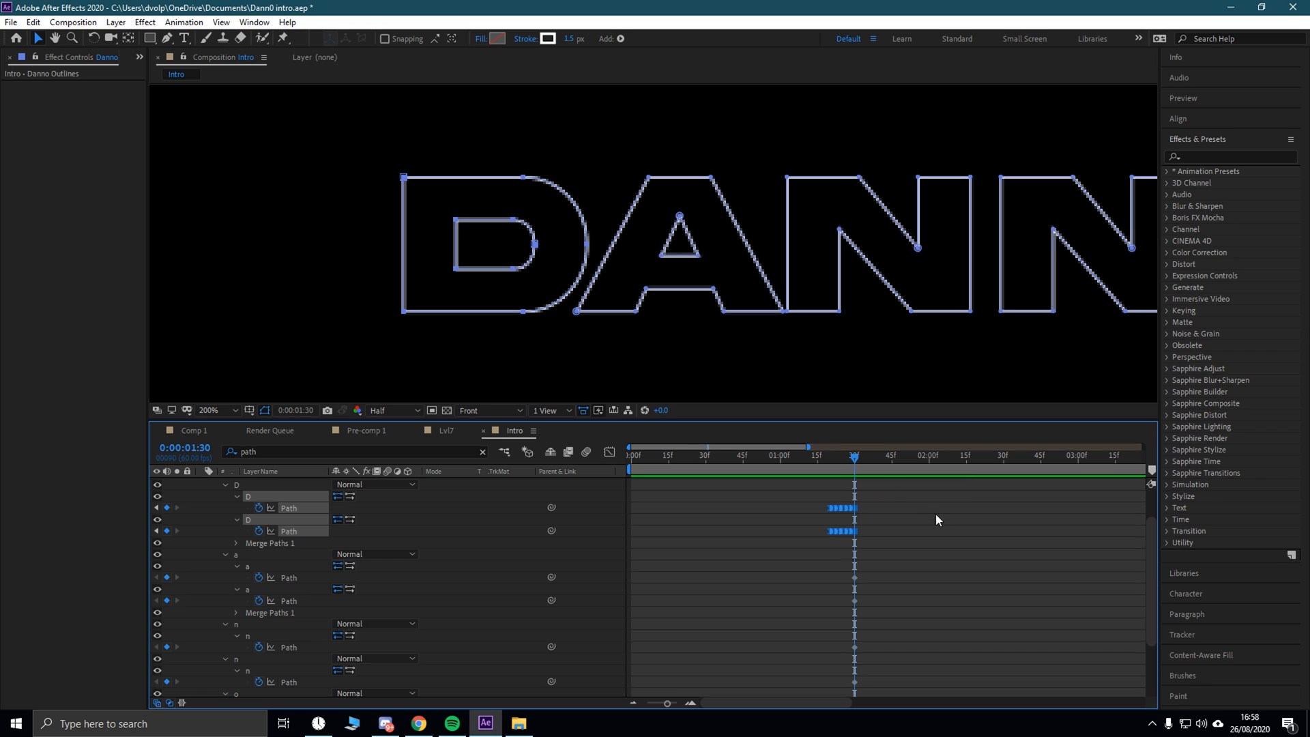
{"action": "left_click", "coordinate": [850, 462]}
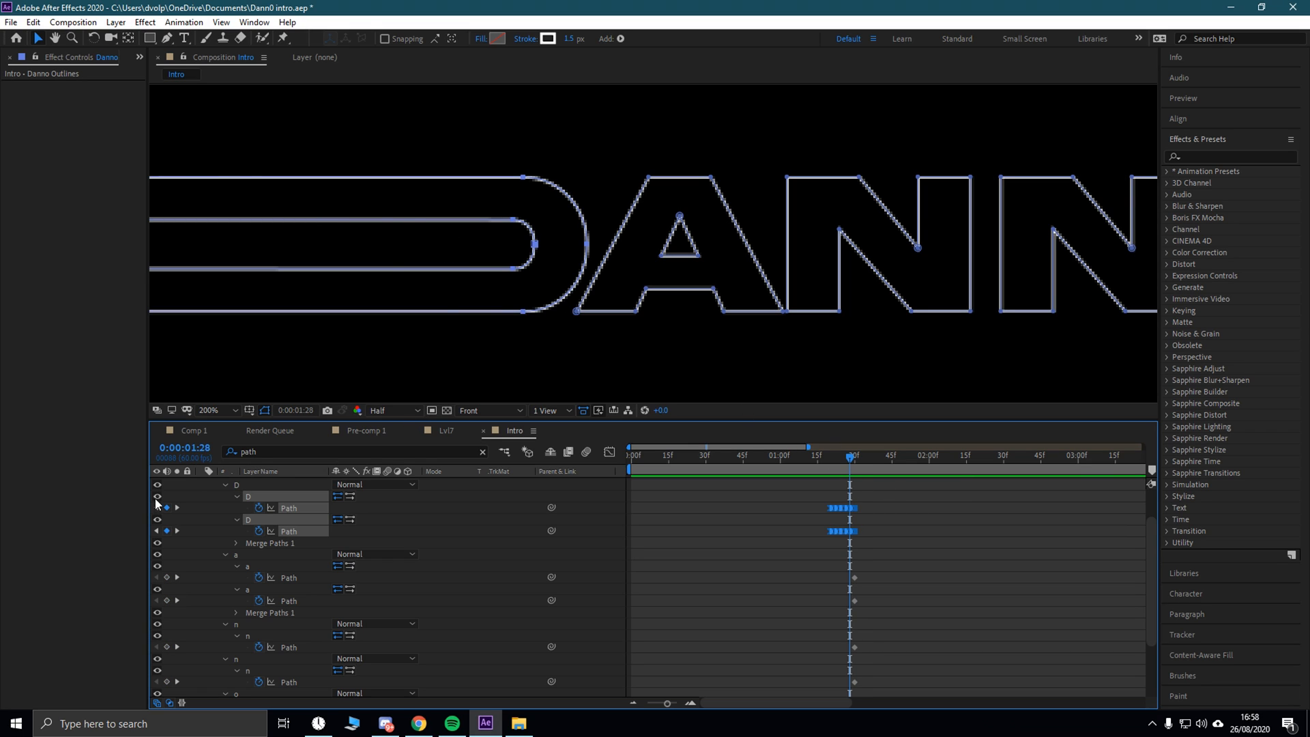
{"action": "left_click_drag", "start_coordinate": [157, 497], "coordinate": [157, 519]}
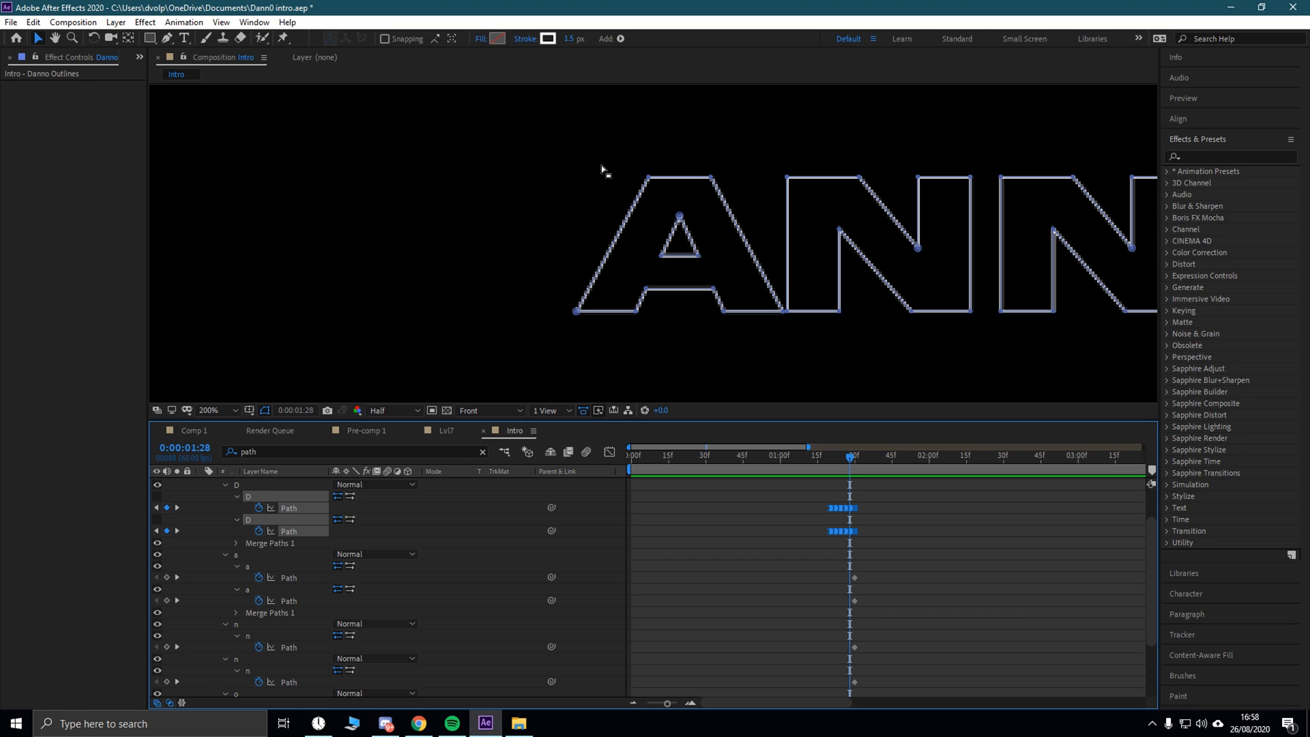
{"action": "left_click_drag", "start_coordinate": [524, 166], "coordinate": [671, 341]}
{"action": "key", "text": "Left"}
{"action": "key", "text": "Left"}
{"action": "key", "text": "Left"}
{"action": "left_click_drag", "start_coordinate": [629, 179], "coordinate": [510, 182]}
{"action": "key", "text": "ctrl+z"}
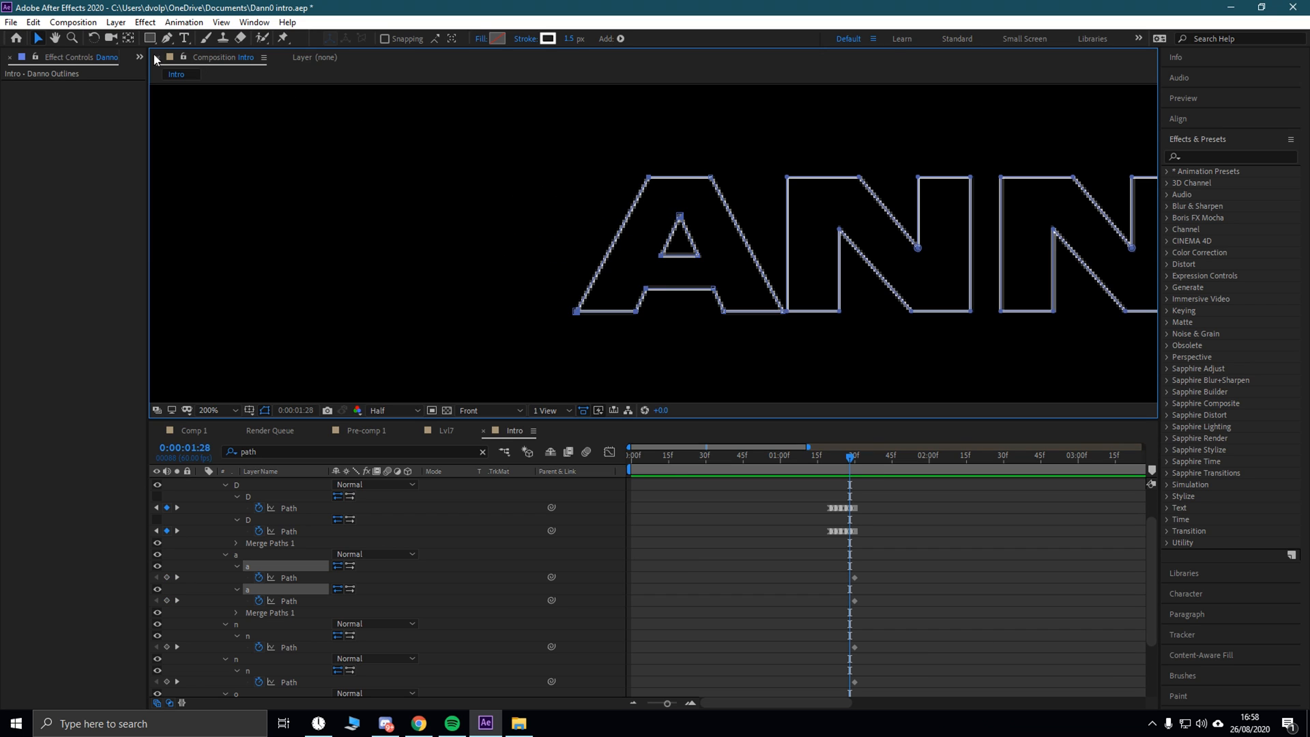
Step: Add a path point at the peak of the A's inner triangle with the Pen tool at 0:00:01:28
{"action": "left_click", "coordinate": [62, 38]}
{"action": "left_click_drag", "start_coordinate": [672, 270], "coordinate": [564, 278]}
{"action": "scroll", "coordinate": [564, 278], "scroll_direction": "up", "scroll_amount": 2}
{"action": "left_click_drag", "start_coordinate": [298, 166], "coordinate": [440, 173]}
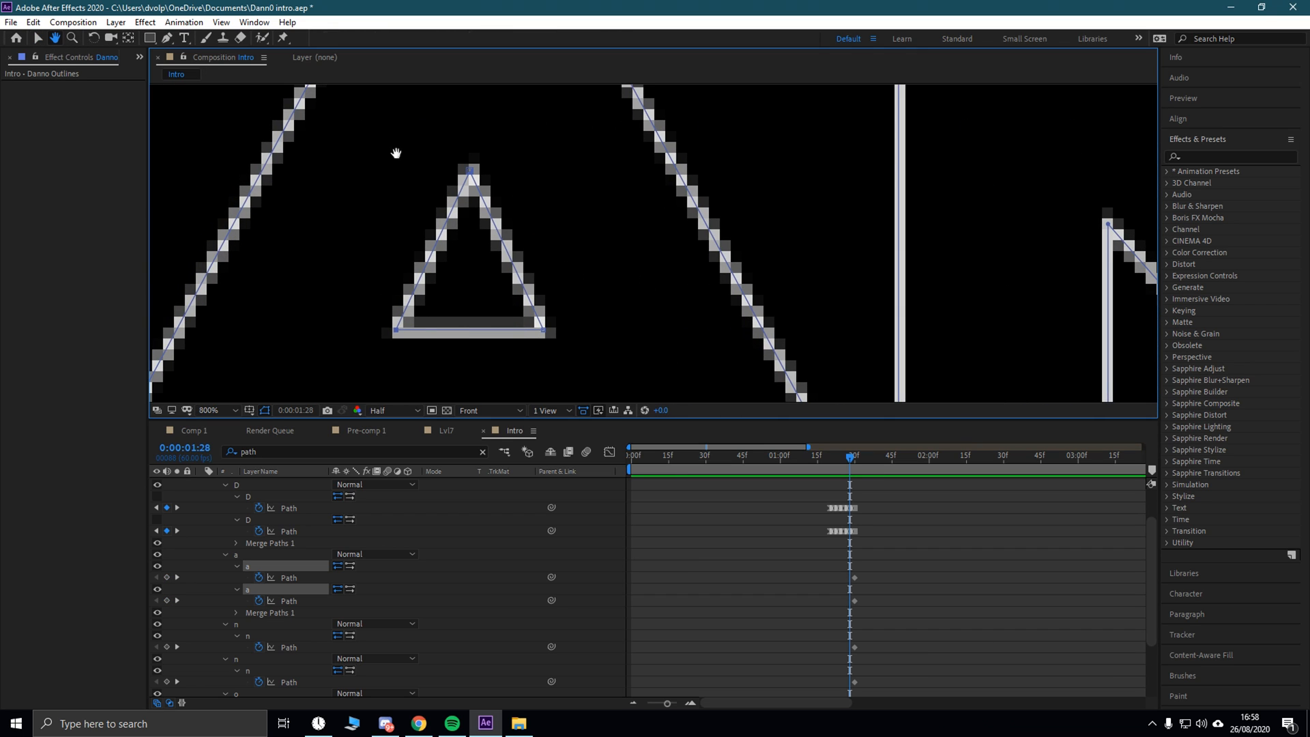
{"action": "key", "text": "g"}
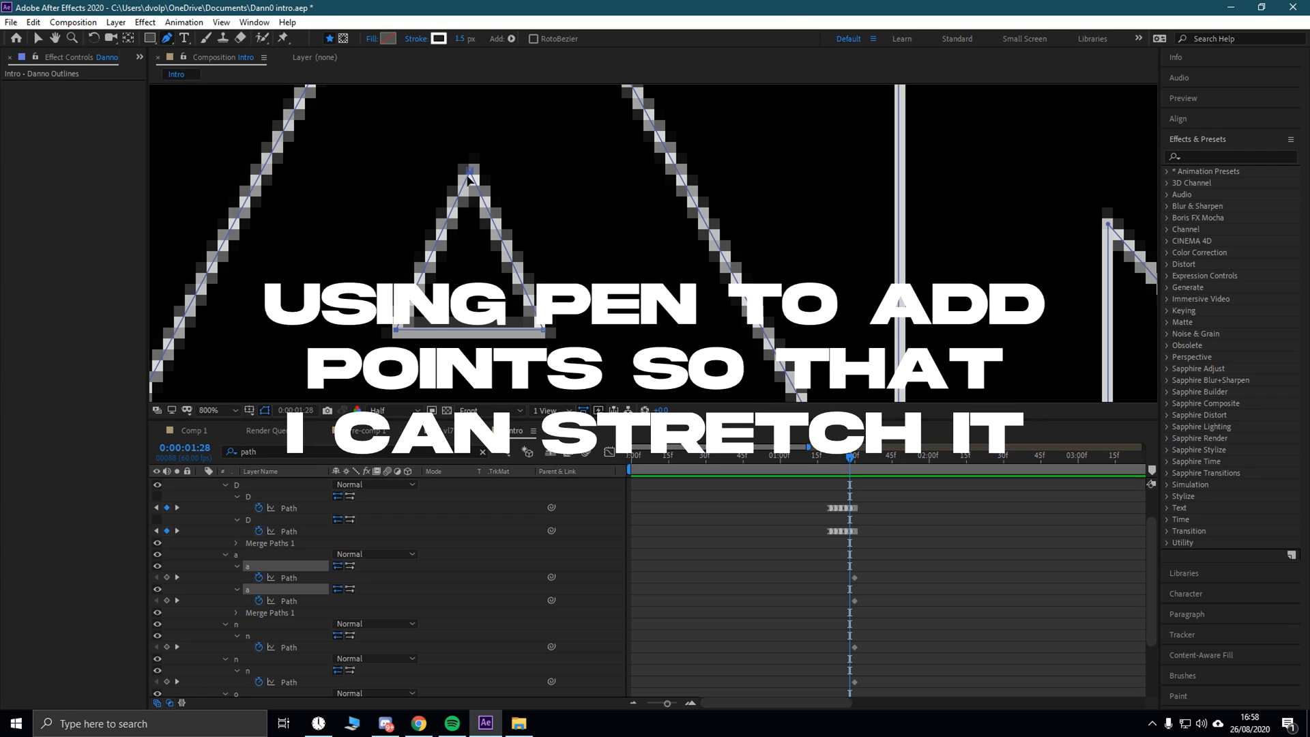
{"action": "left_click", "coordinate": [468, 176]}
{"action": "scroll", "coordinate": [526, 232], "scroll_direction": "down", "scroll_amount": 1}
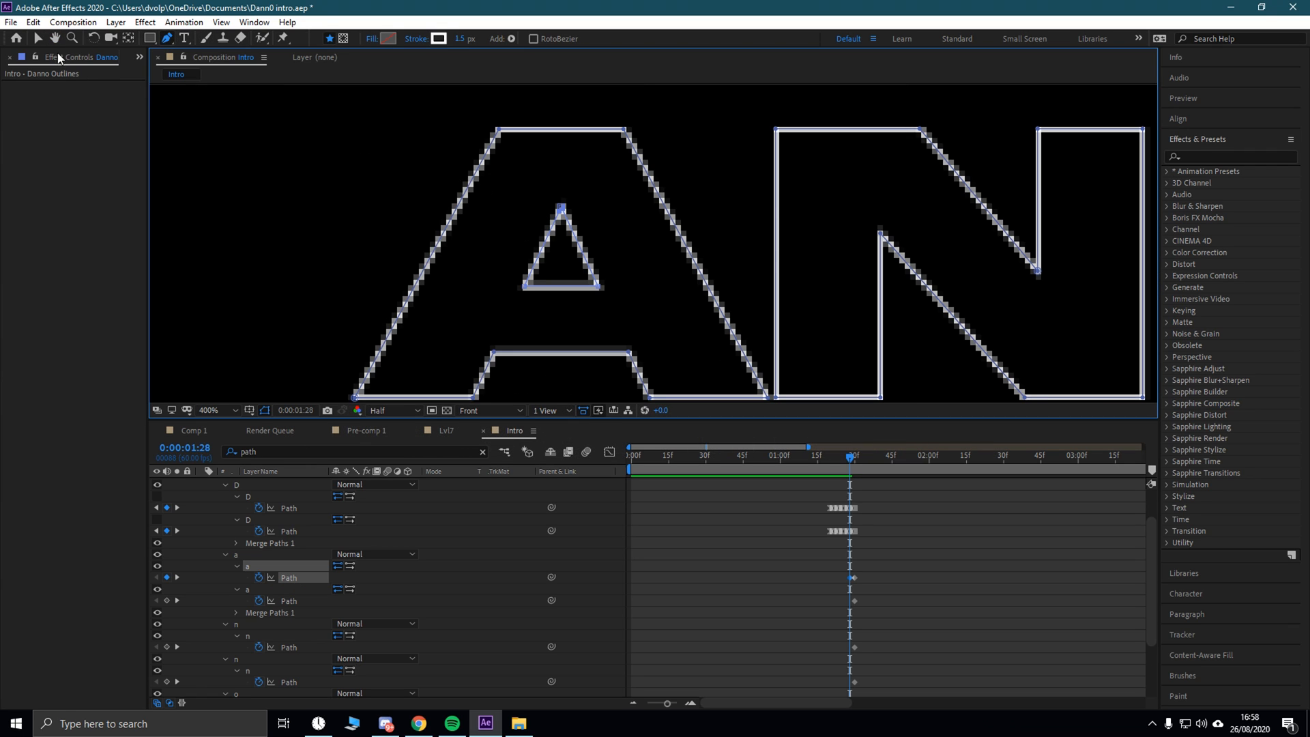
Step: Stretch the left points of both A paths far out to the left at 0:00:01:28
{"action": "left_click", "coordinate": [38, 38]}
{"action": "left_click", "coordinate": [499, 129]}
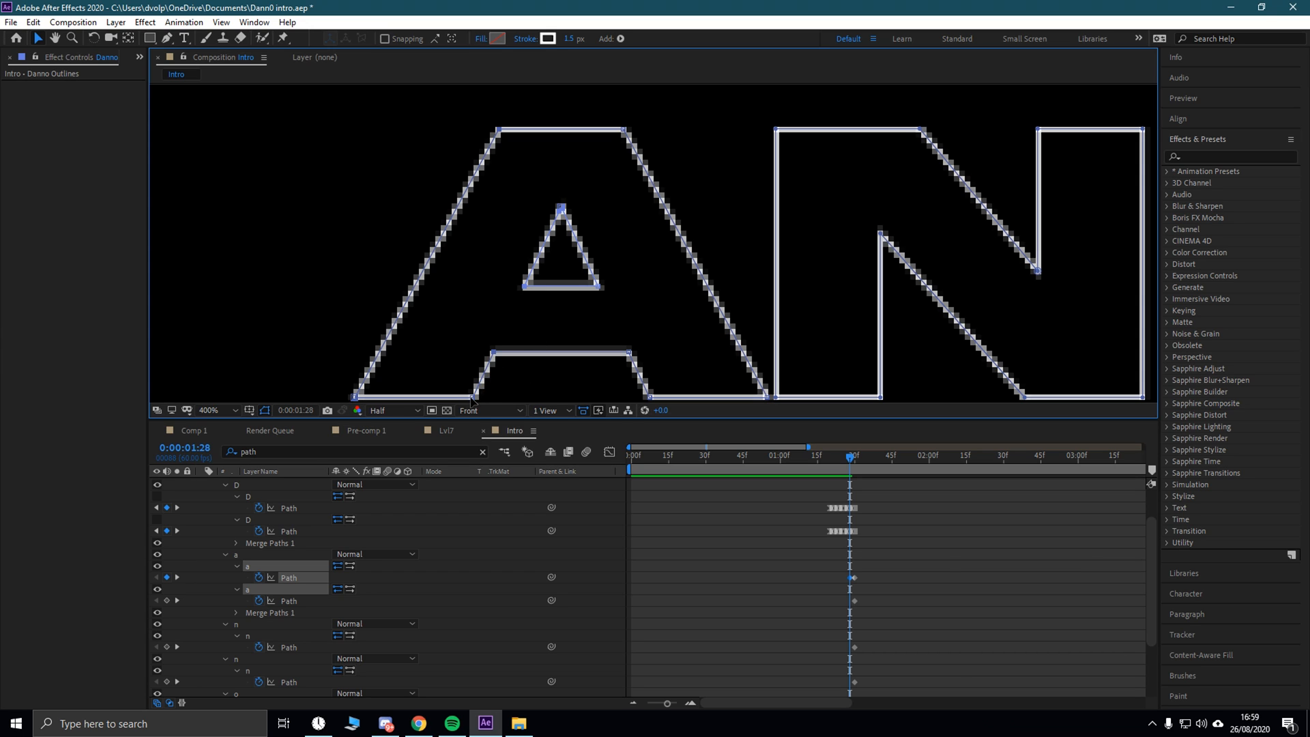
{"action": "left_click_drag", "start_coordinate": [355, 396], "coordinate": [142, 396]}
{"action": "scroll", "coordinate": [419, 276], "scroll_direction": "down", "scroll_amount": 3}
{"action": "left_click_drag", "start_coordinate": [589, 264], "coordinate": [495, 264]}
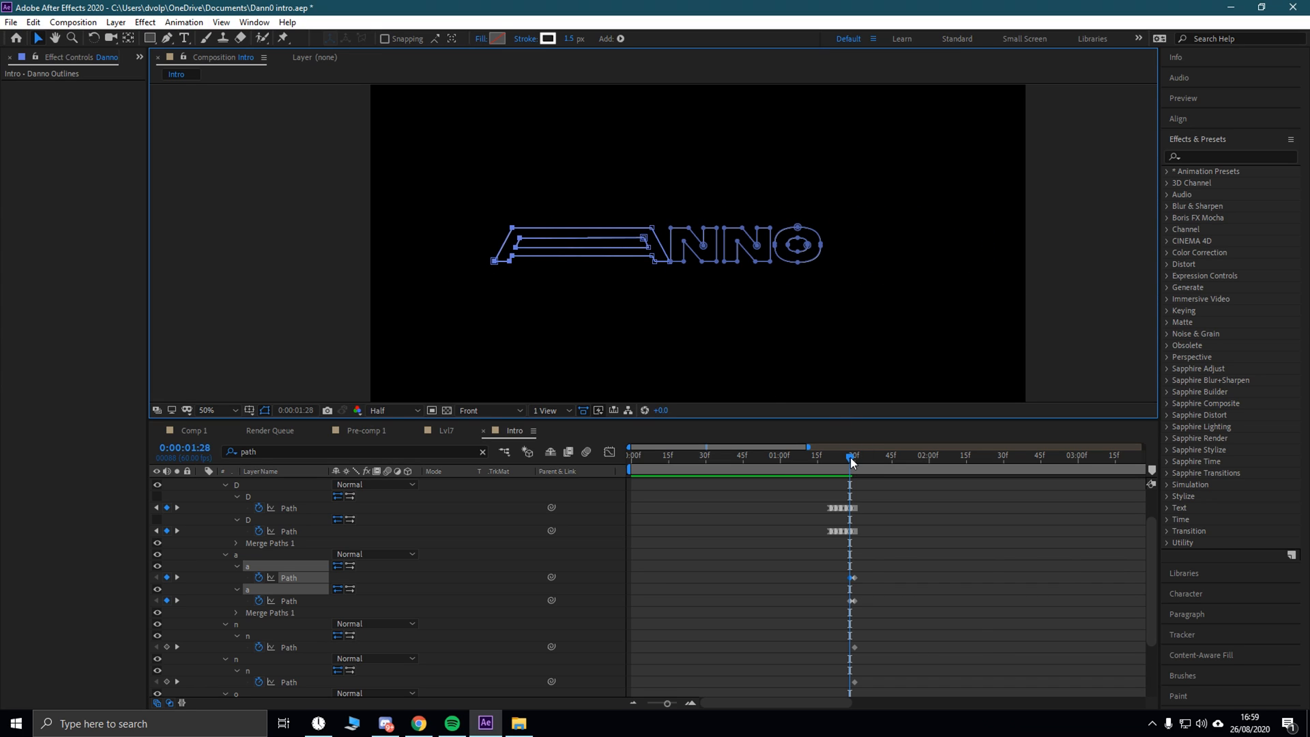
Step: Pull the right points of both A paths in toward the left points at 0:00:01:26
{"action": "left_click_drag", "start_coordinate": [851, 463], "coordinate": [845, 460]}
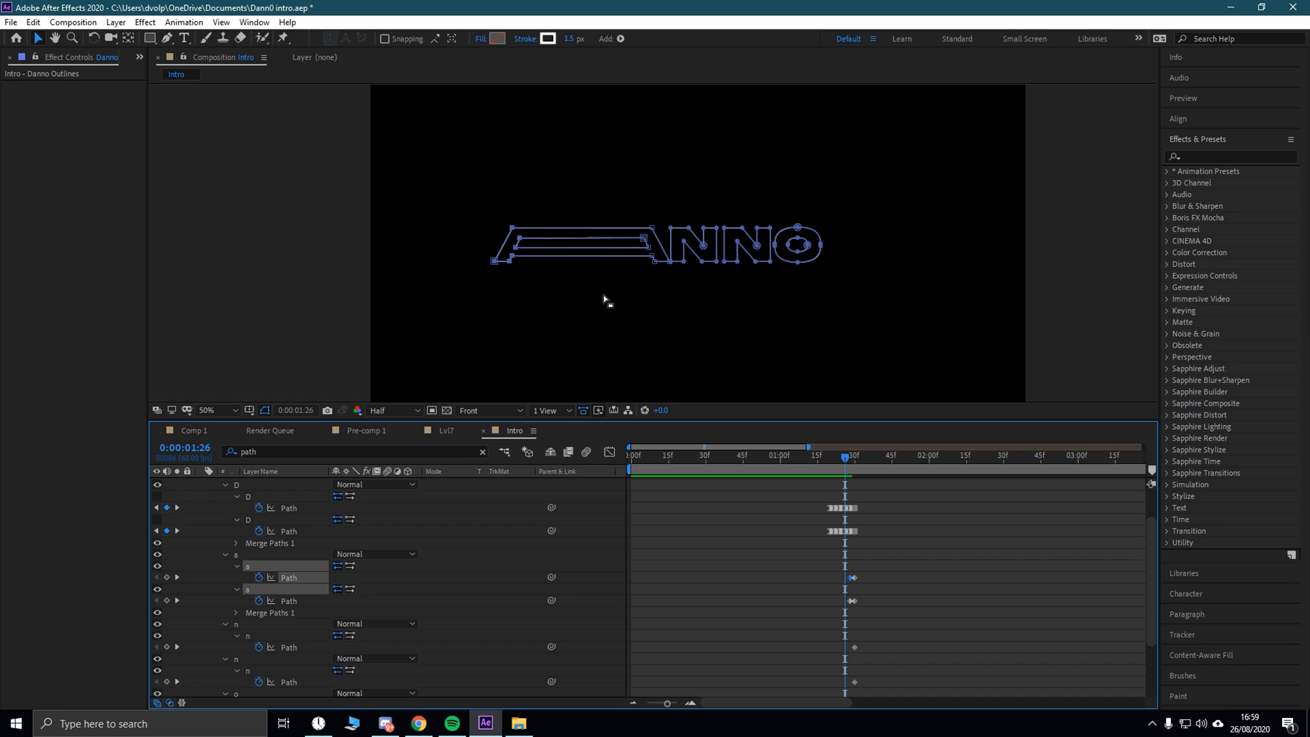
{"action": "left_click_drag", "start_coordinate": [583, 188], "coordinate": [662, 287]}
{"action": "scroll", "coordinate": [681, 277], "scroll_direction": "up", "scroll_amount": 3}
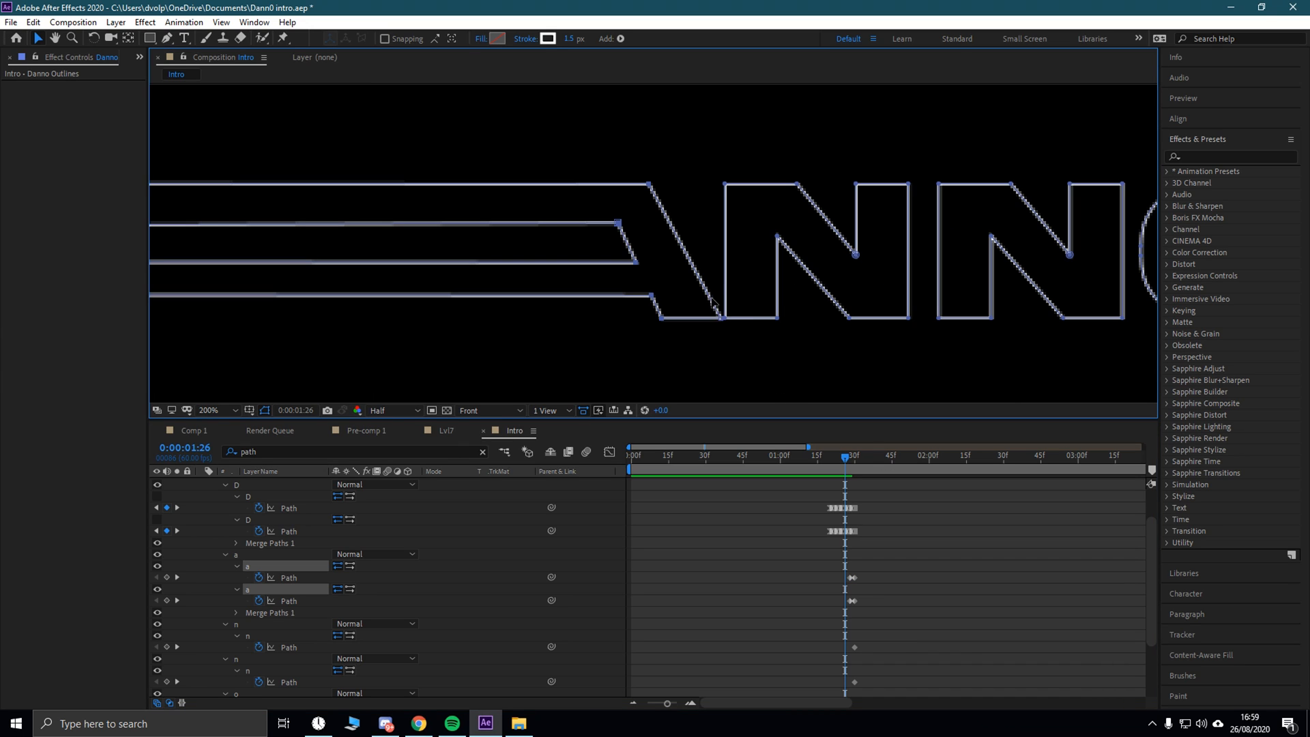
{"action": "scroll", "coordinate": [573, 306], "scroll_direction": "down", "scroll_amount": 1}
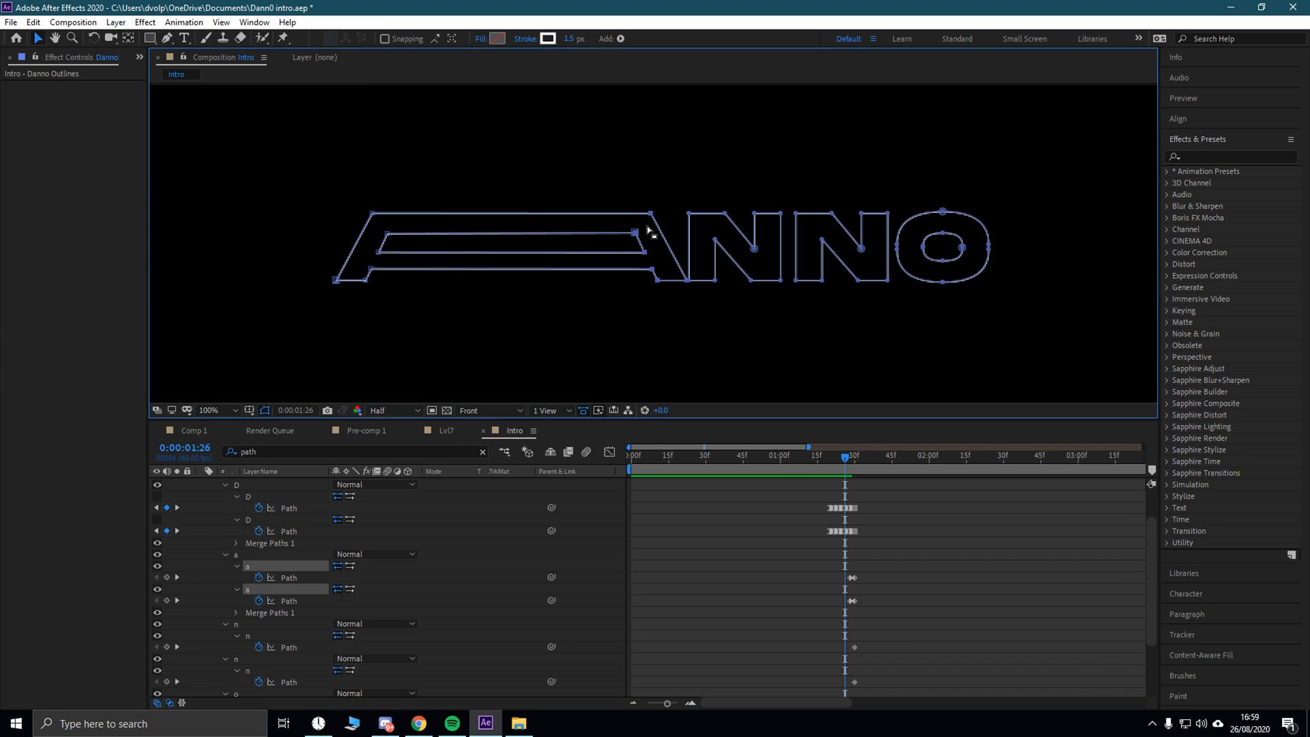
{"action": "left_click_drag", "start_coordinate": [635, 233], "coordinate": [392, 234]}
Step: Stretch the A's left points further left at 0:00:01:24, and pull its right points in after them at 0:00:01:22
{"action": "left_click_drag", "start_coordinate": [846, 459], "coordinate": [839, 460]}
{"action": "left_click_drag", "start_coordinate": [306, 200], "coordinate": [383, 285]}
{"action": "left_click_drag", "start_coordinate": [373, 213], "coordinate": [50, 194]}
{"action": "scroll", "coordinate": [442, 225], "scroll_direction": "down", "scroll_amount": 1}
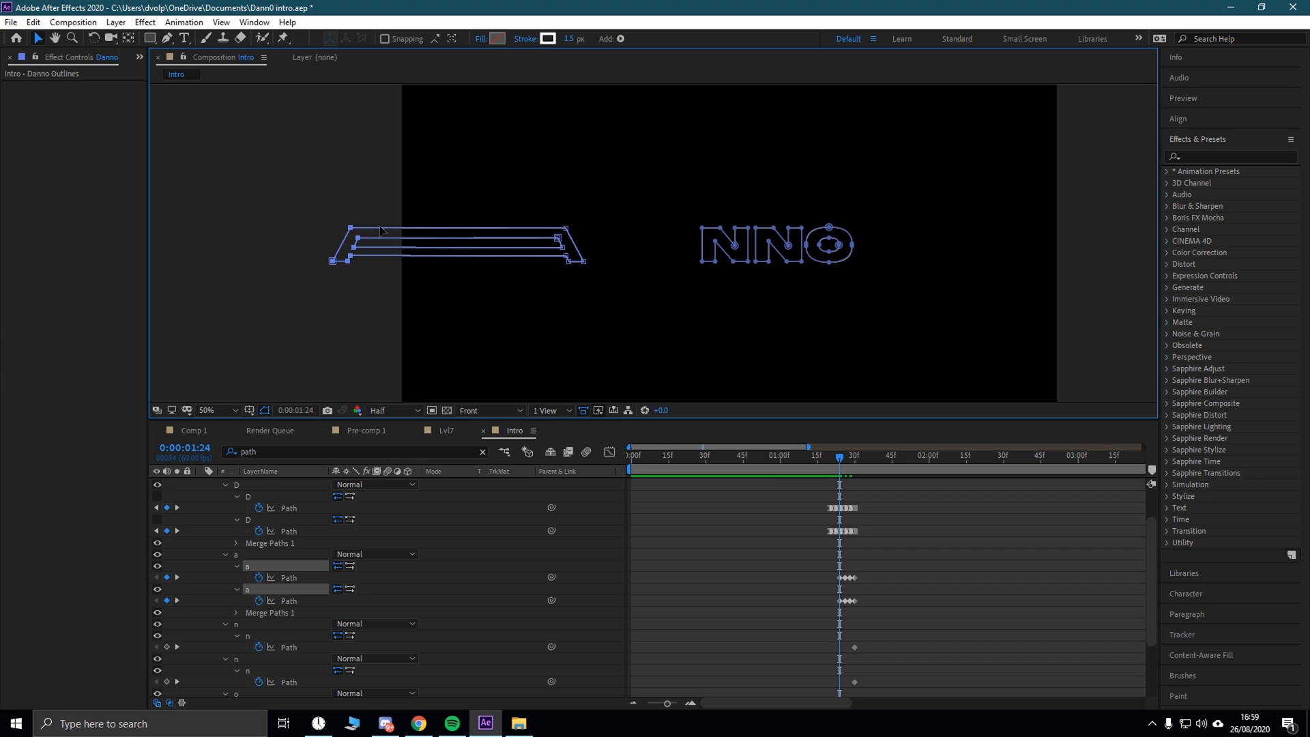
{"action": "left_click_drag", "start_coordinate": [351, 232], "coordinate": [466, 230]}
{"action": "left_click_drag", "start_coordinate": [839, 461], "coordinate": [834, 461]}
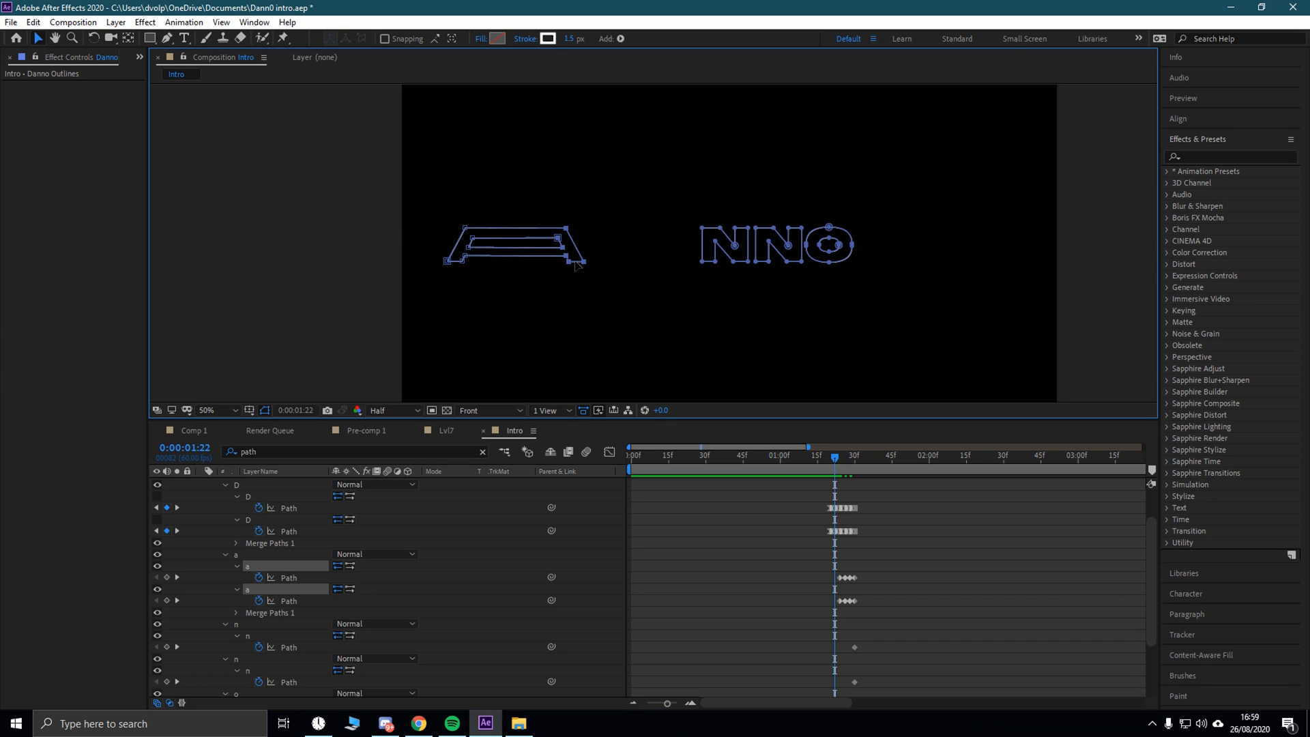
{"action": "left_click_drag", "start_coordinate": [572, 266], "coordinate": [494, 266]}
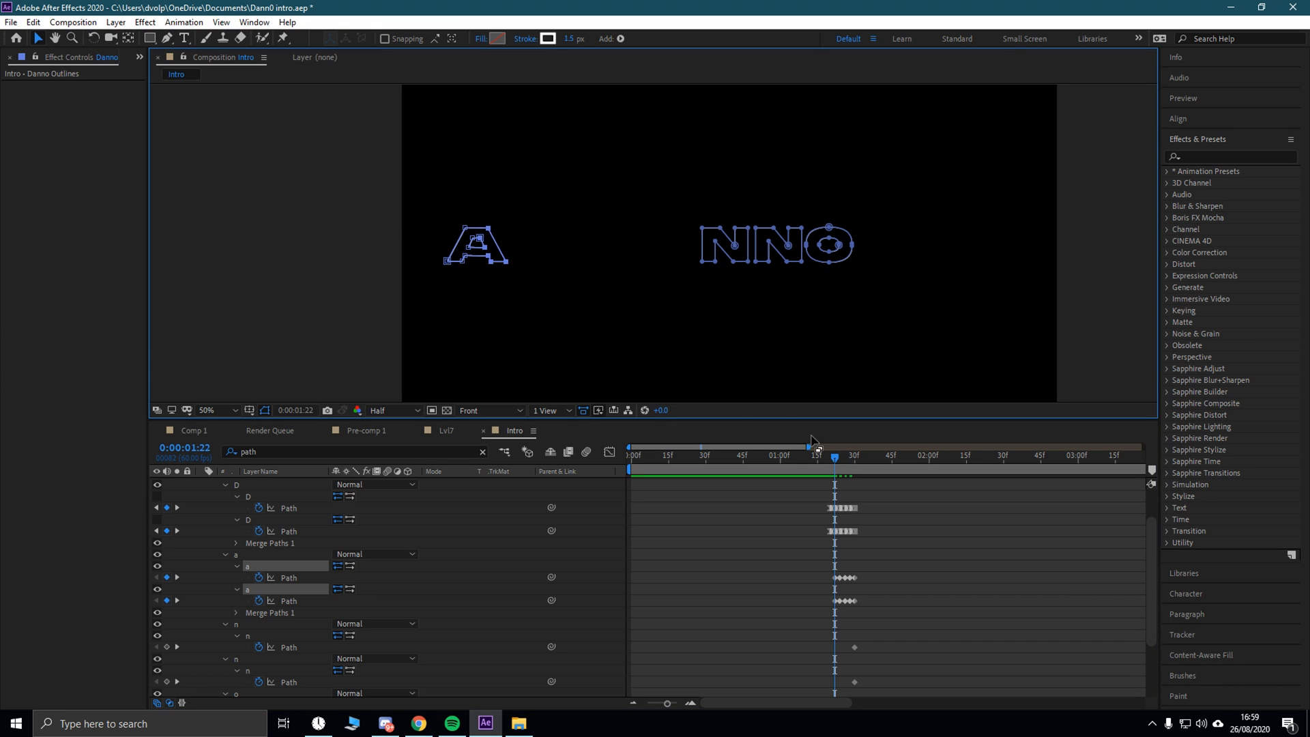
{"action": "left_click_drag", "start_coordinate": [835, 461], "coordinate": [830, 461]}
{"action": "left_click_drag", "start_coordinate": [428, 207], "coordinate": [378, 256]}
{"action": "left_click_drag", "start_coordinate": [825, 455], "coordinate": [824, 459]}
{"action": "left_click_drag", "start_coordinate": [464, 207], "coordinate": [418, 259]}
{"action": "key", "text": "ctrl+z"}
{"action": "key", "text": "ctrl+z"}
{"action": "key", "text": "ctrl+z"}
{"action": "left_click_drag", "start_coordinate": [830, 457], "coordinate": [833, 457]}
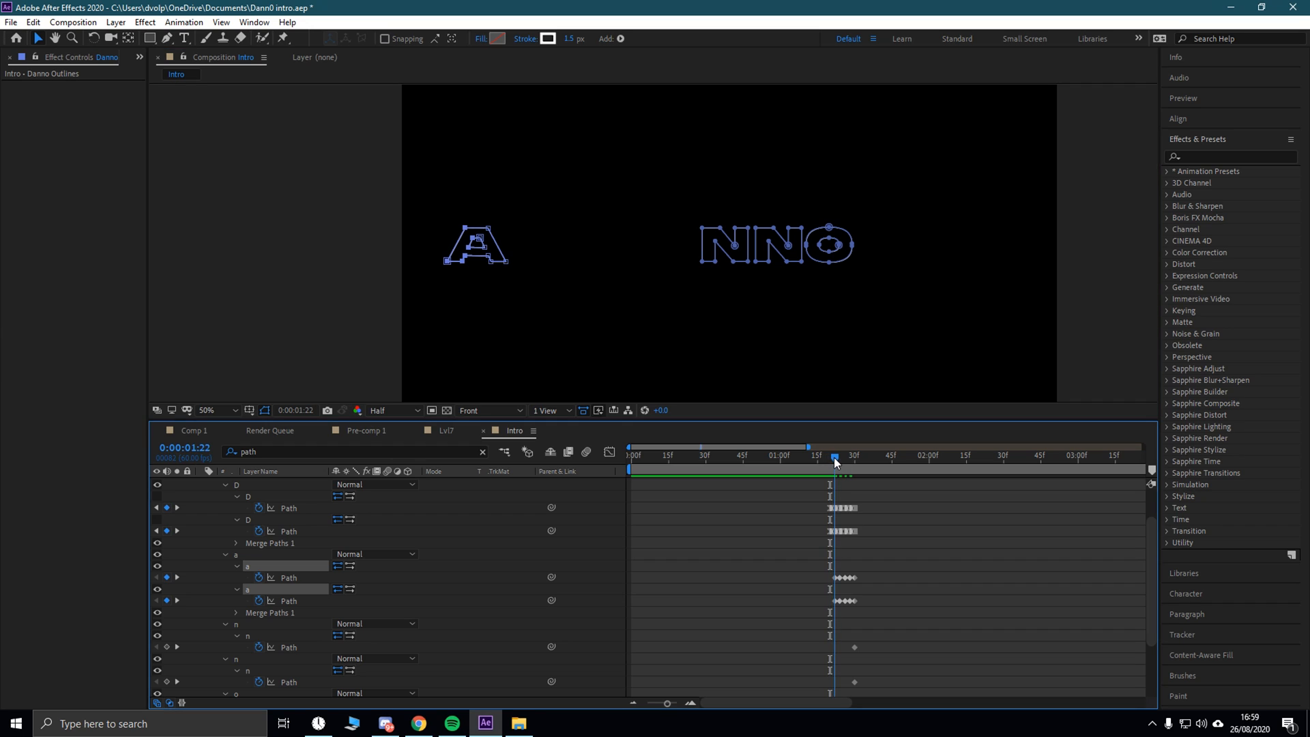
Step: Stretch the A's left points past the composition's left edge at 0:00:01:22, and bring its right points out after them at 0:00:01:20
{"action": "left_click_drag", "start_coordinate": [436, 217], "coordinate": [317, 239]}
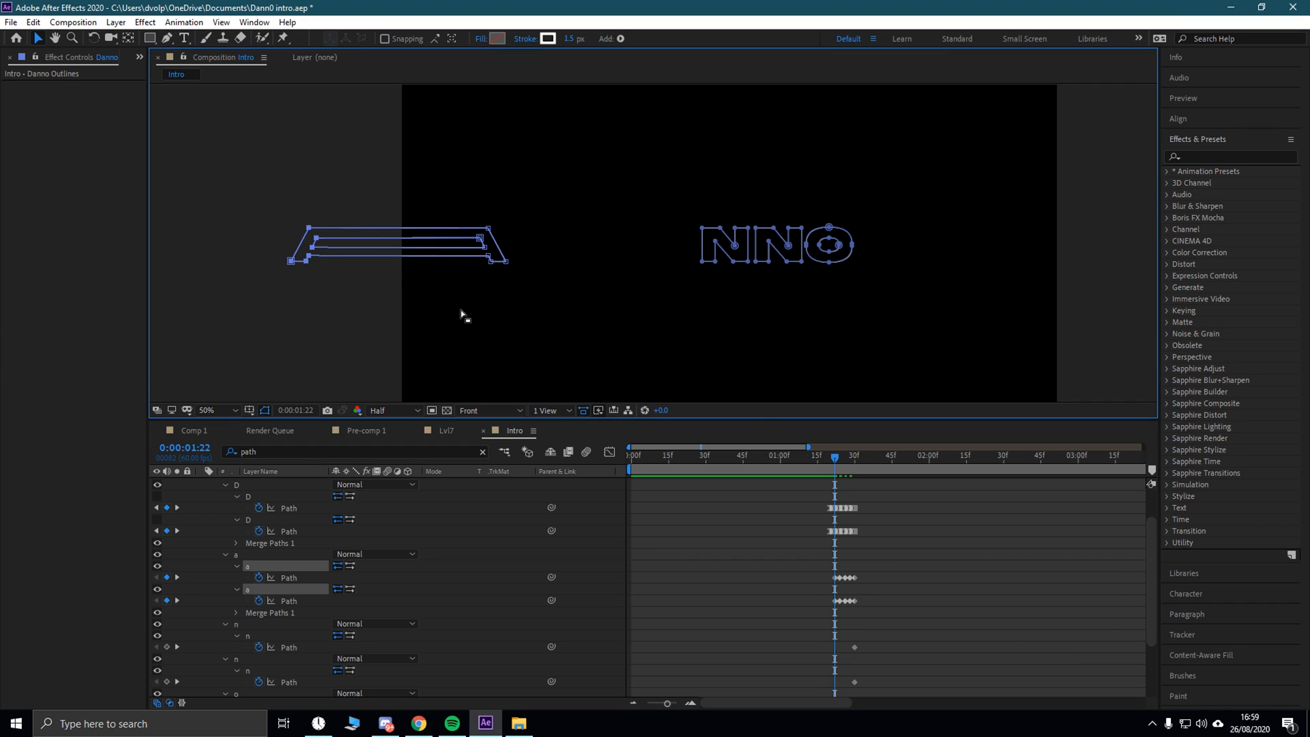
{"action": "left_click_drag", "start_coordinate": [834, 455], "coordinate": [830, 456]}
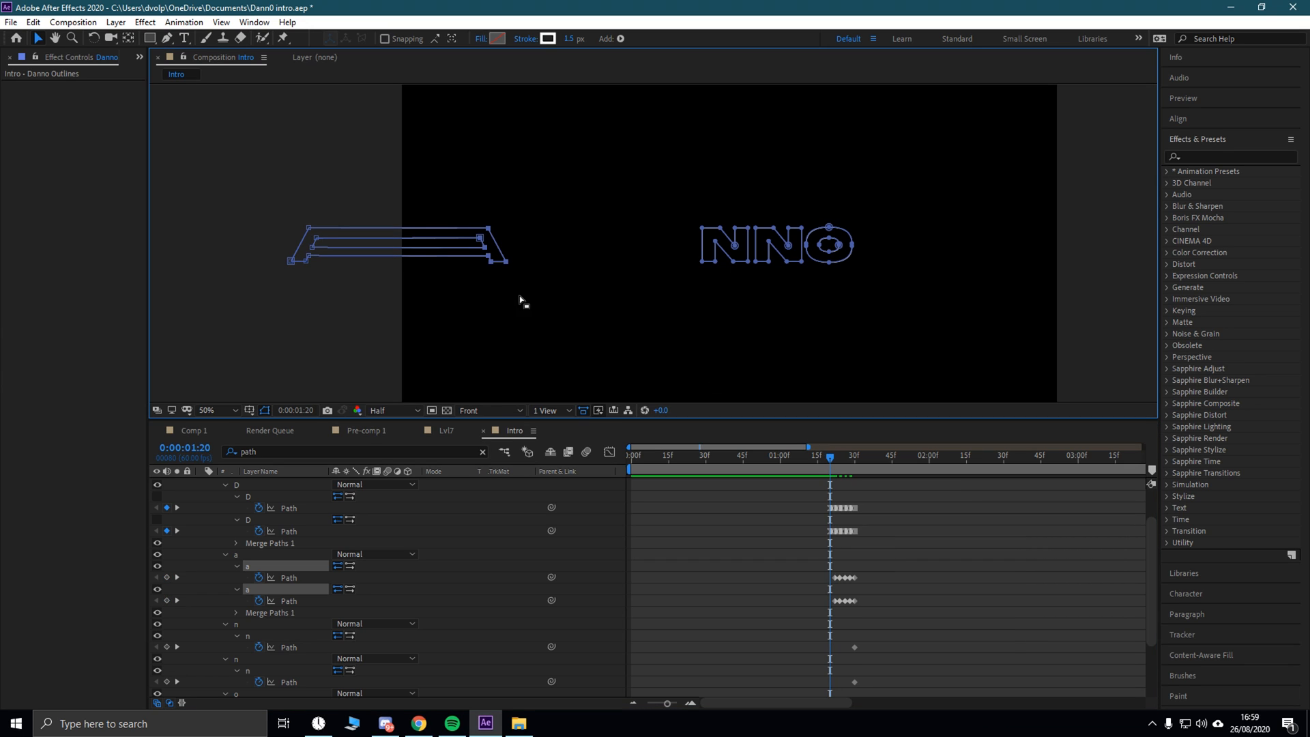
{"action": "left_click_drag", "start_coordinate": [483, 239], "coordinate": [429, 241]}
{"action": "left_click_drag", "start_coordinate": [344, 236], "coordinate": [336, 237]}
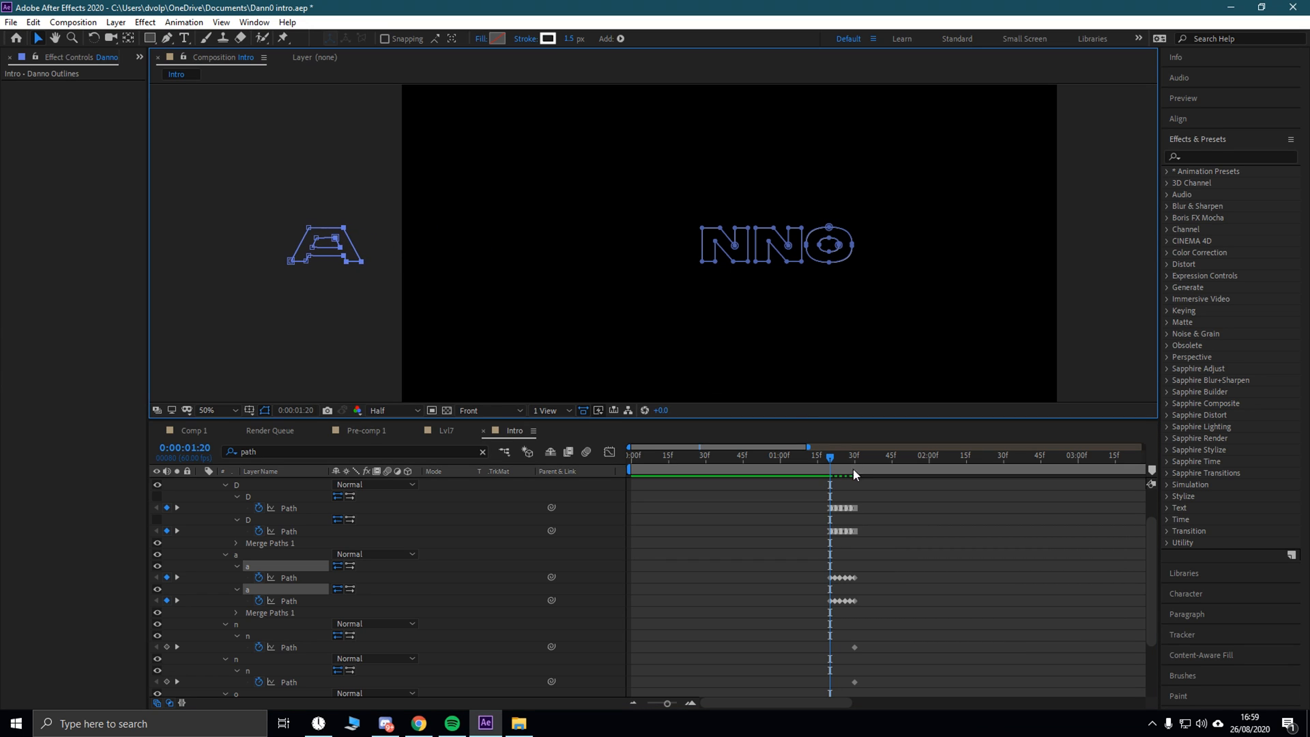
Step: Play the A's stretch animation from the start and return to 0:00:01:30
{"action": "left_click_drag", "start_coordinate": [829, 457], "coordinate": [505, 443]}
{"action": "key", "text": "space"}
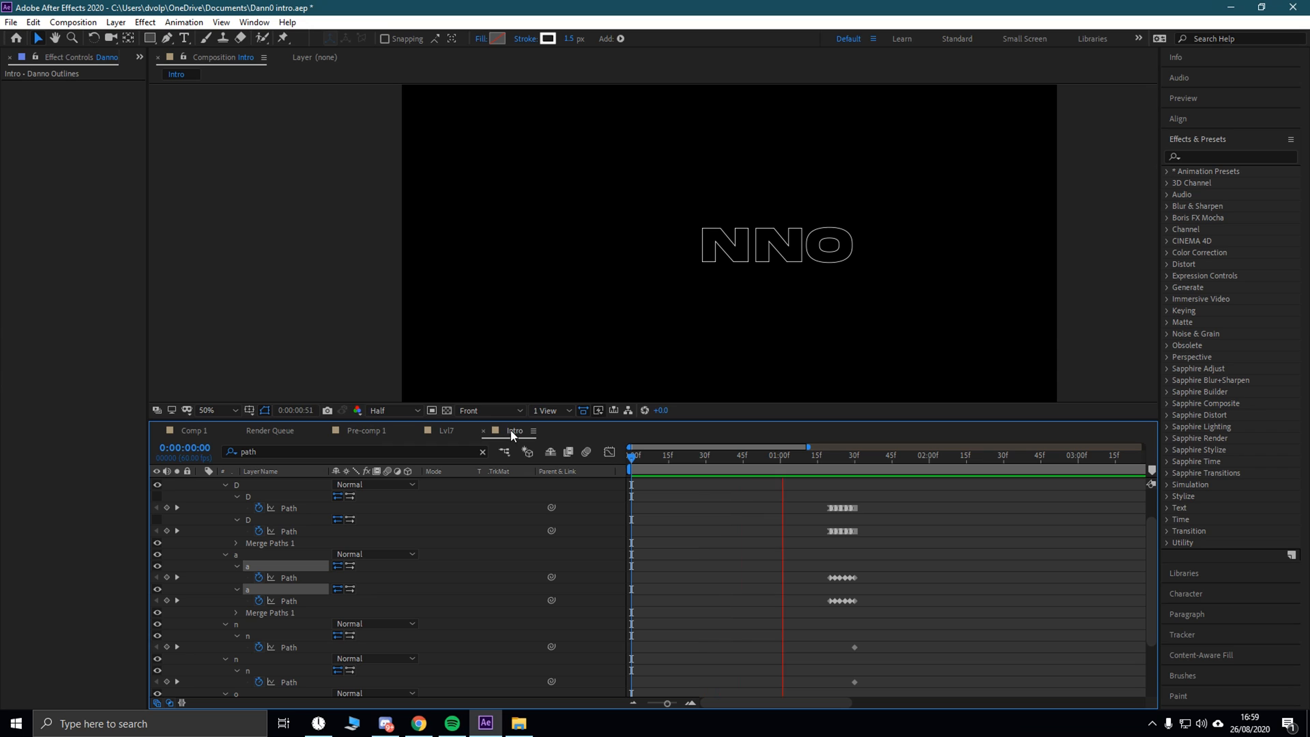
{"action": "key", "text": "space"}
{"action": "left_click_drag", "start_coordinate": [910, 459], "coordinate": [854, 459]}
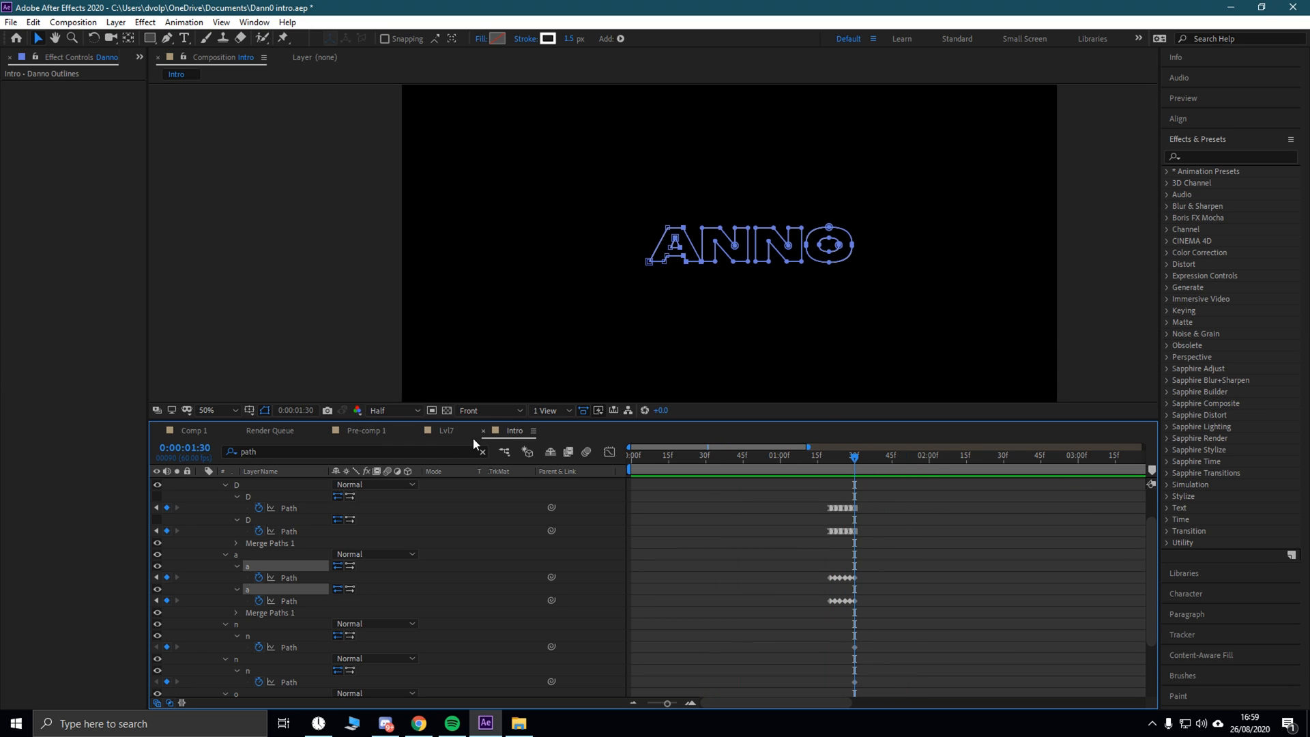
Step: Hide both A paths and move the playhead to 0:00:01:28
{"action": "left_click", "coordinate": [156, 544]}
{"action": "left_click", "coordinate": [156, 553]}
{"action": "left_click", "coordinate": [157, 554]}
{"action": "left_click", "coordinate": [158, 566]}
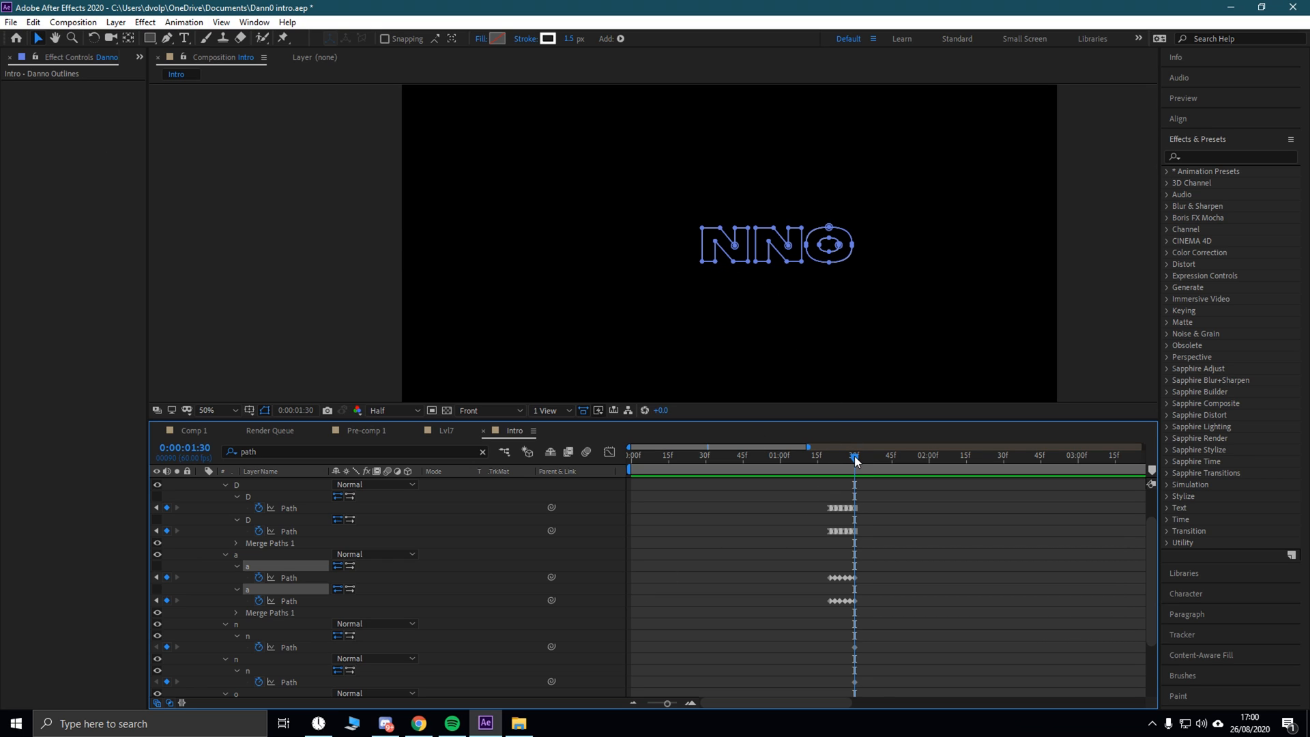
{"action": "left_click_drag", "start_coordinate": [855, 462], "coordinate": [849, 458]}
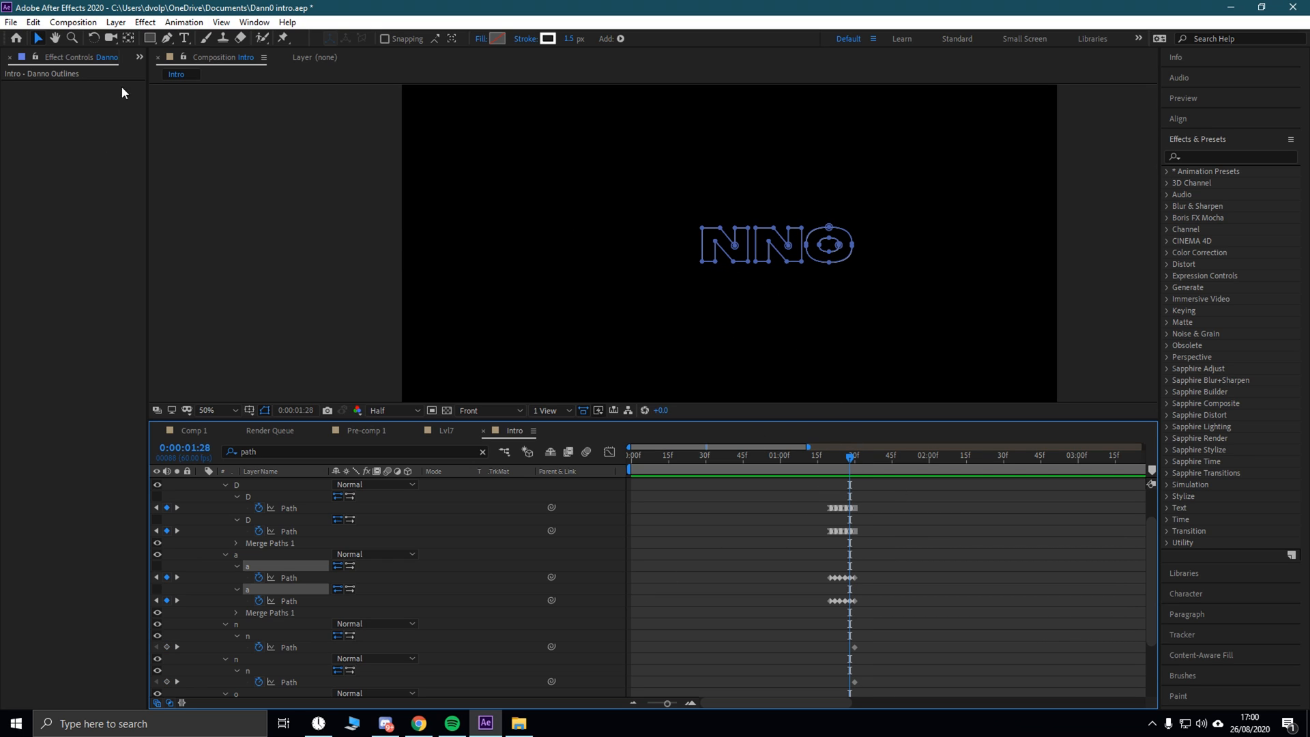
{"action": "key", "text": "period"}
{"action": "left_click_drag", "start_coordinate": [727, 268], "coordinate": [842, 392]}
{"action": "key", "text": "Delete"}
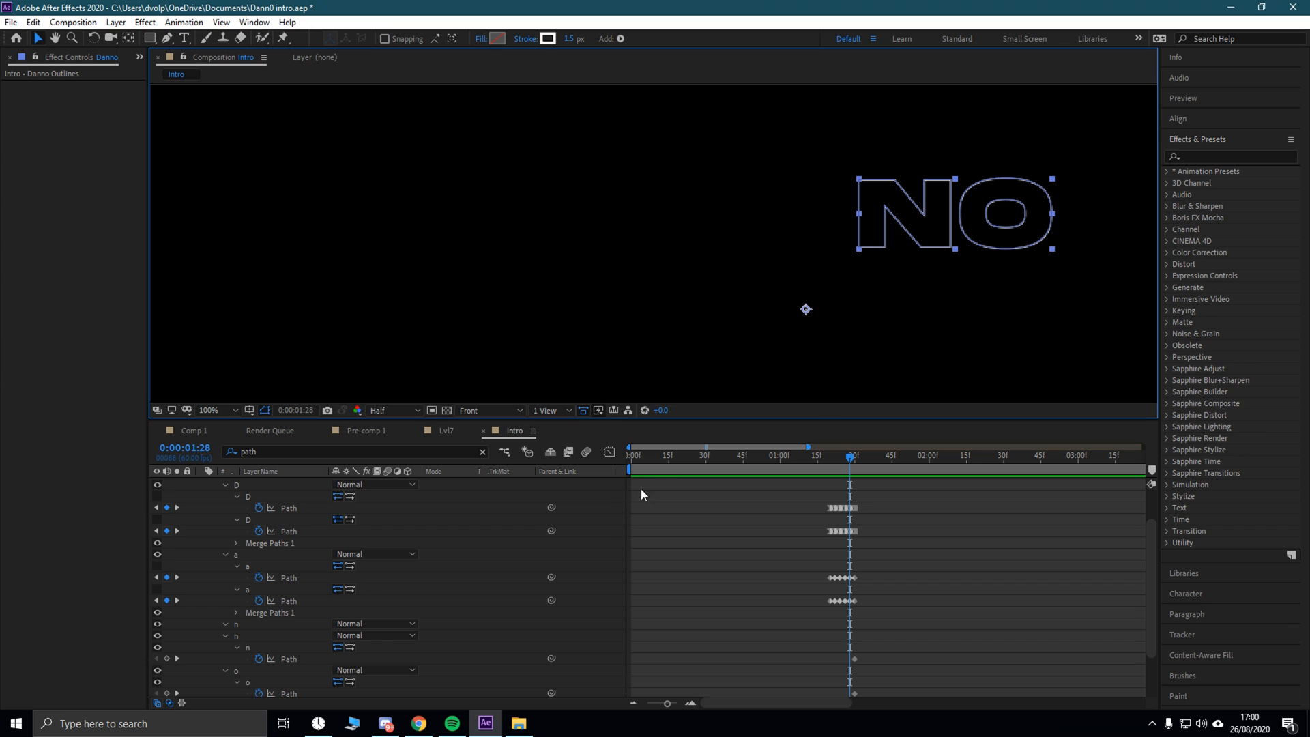
{"action": "key", "text": "ctrl+z"}
{"action": "key", "text": "ctrl+z"}
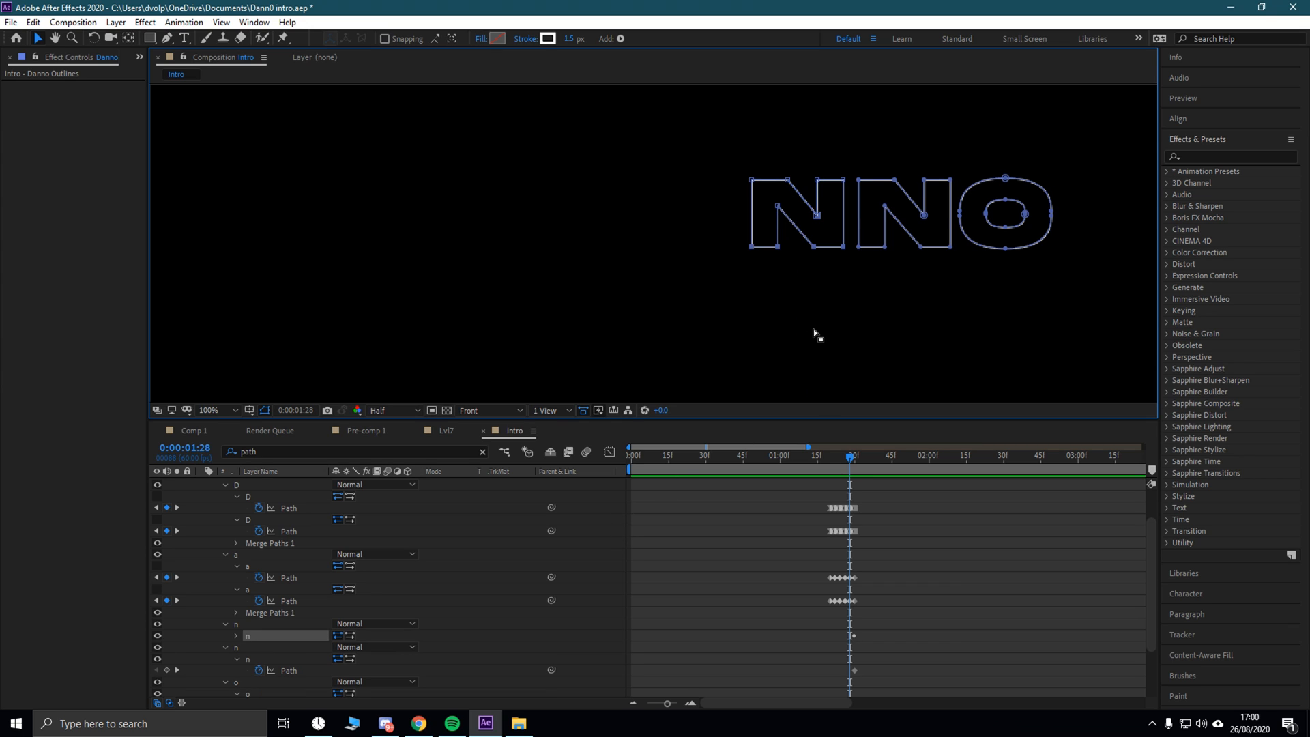
Step: Stretch the first N's left points out to the left at 0:00:01:28, and pull its right points in after them at 0:00:01:26
{"action": "key", "text": "comma"}
{"action": "key", "text": "comma"}
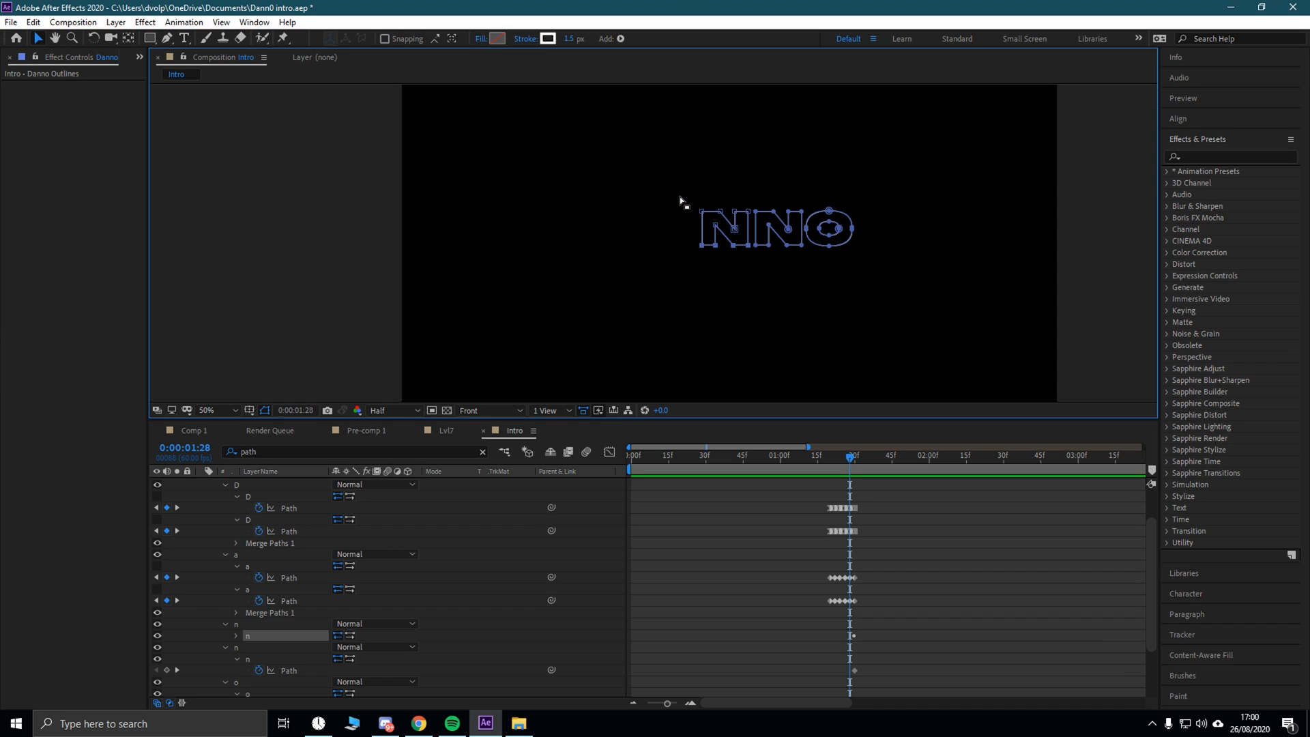
{"action": "left_click_drag", "start_coordinate": [677, 188], "coordinate": [556, 213]}
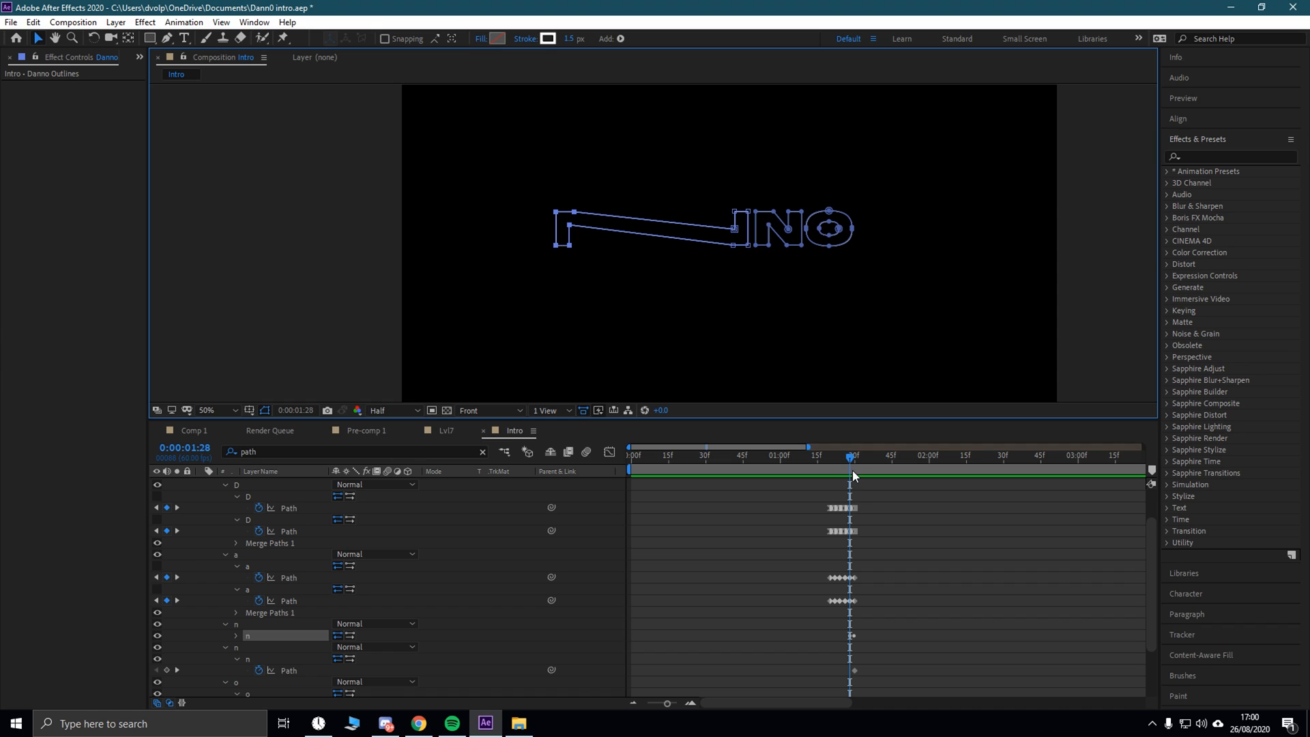
{"action": "left_click_drag", "start_coordinate": [851, 464], "coordinate": [846, 462]}
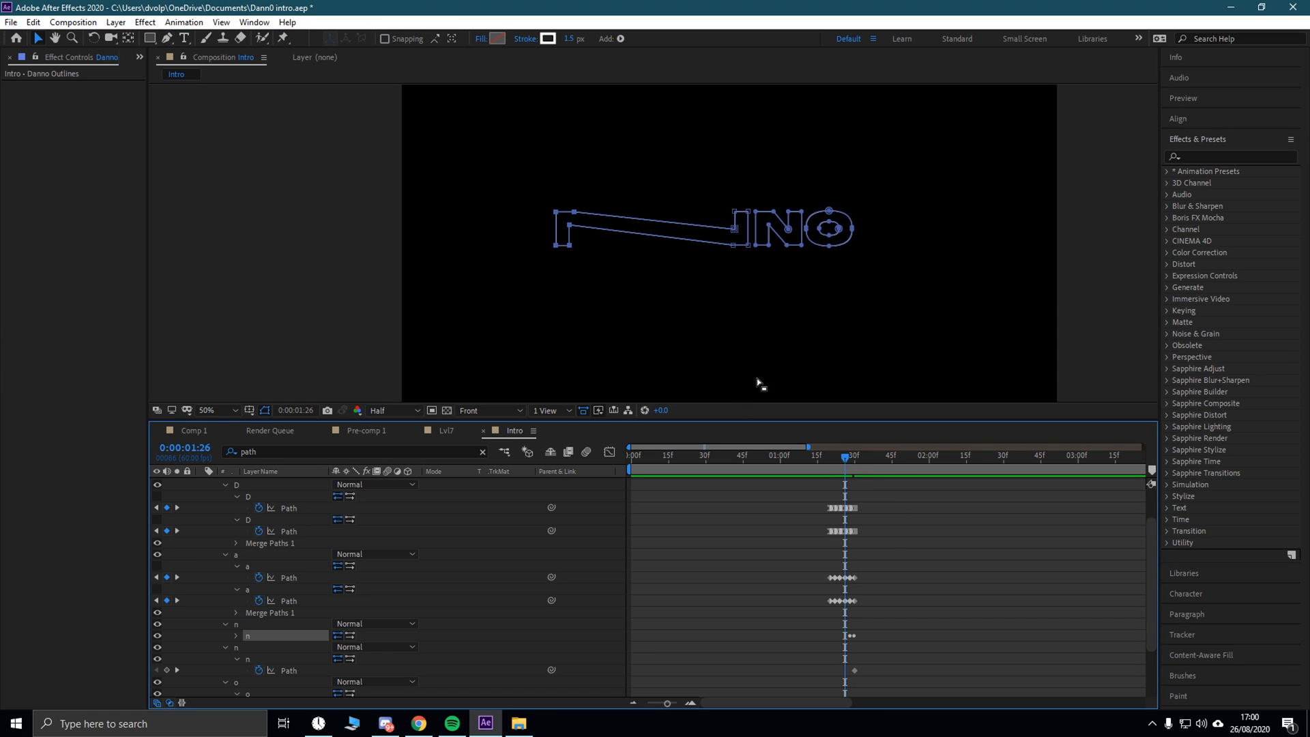
{"action": "left_click_drag", "start_coordinate": [690, 184], "coordinate": [762, 279]}
{"action": "left_click_drag", "start_coordinate": [751, 216], "coordinate": [606, 216]}
Step: Stretch the first N's left points further left at 0:00:01:24, and pull its right points in after them at 0:00:01:22
{"action": "left_click_drag", "start_coordinate": [846, 457], "coordinate": [841, 457]}
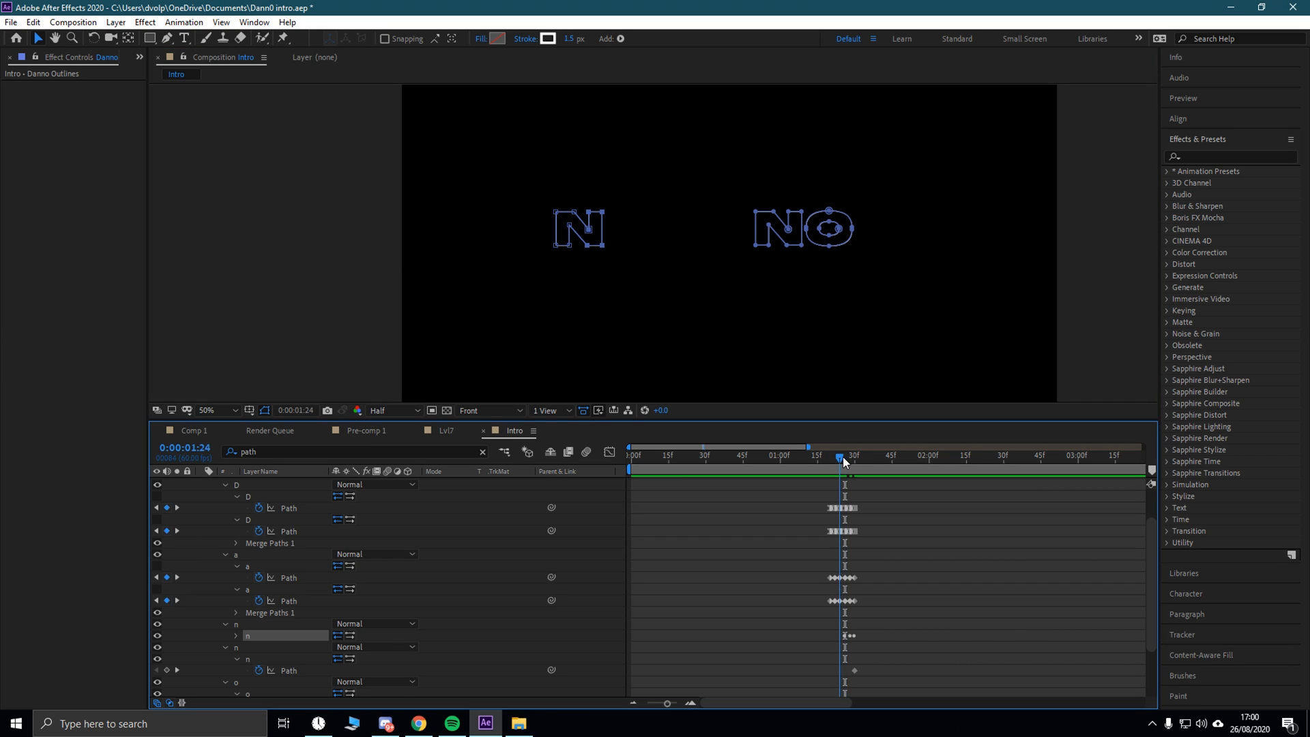
{"action": "left_click_drag", "start_coordinate": [526, 196], "coordinate": [581, 263]}
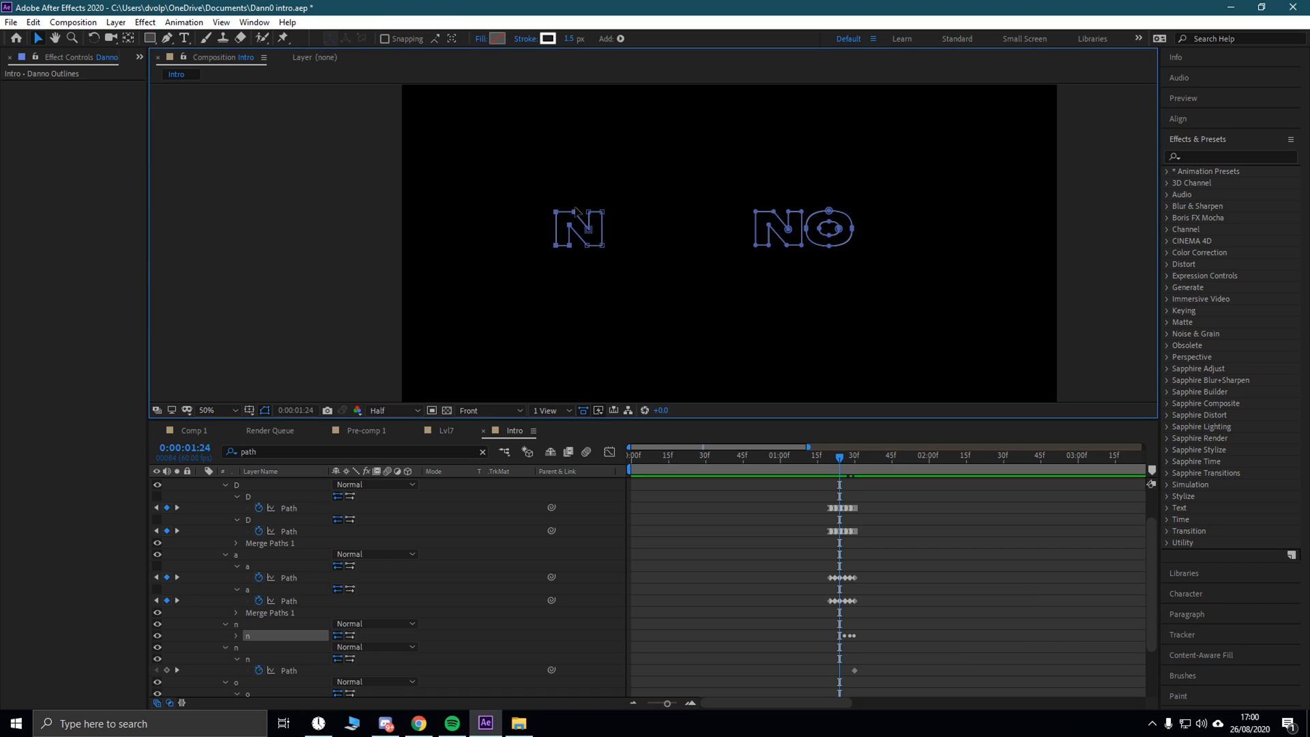
{"action": "left_click_drag", "start_coordinate": [575, 215], "coordinate": [482, 215]}
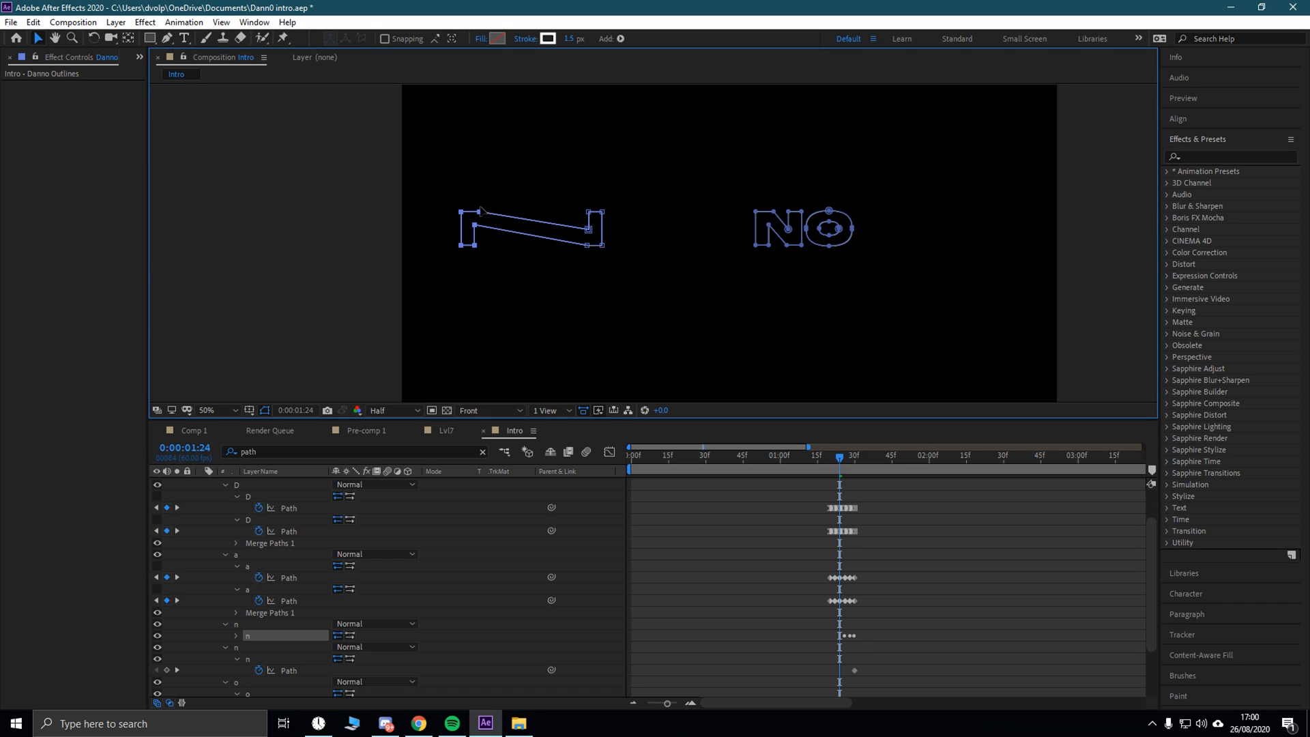
{"action": "left_click_drag", "start_coordinate": [837, 457], "coordinate": [833, 457]}
{"action": "left_click_drag", "start_coordinate": [572, 199], "coordinate": [513, 215]}
Step: Enlarge the timeline around the path keyframes and scrub through the first N's stretch back to 0:00:01:20
{"action": "left_click_drag", "start_coordinate": [833, 455], "coordinate": [849, 457]}
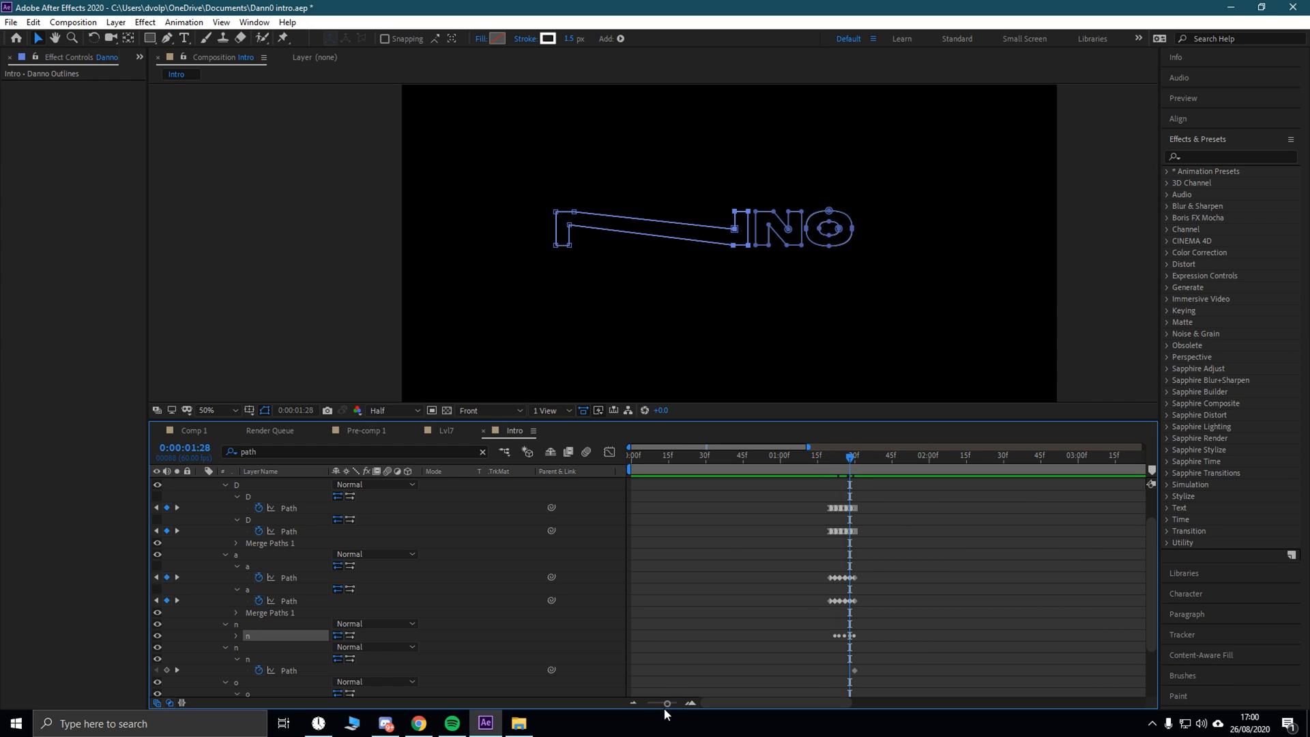
{"action": "left_click_drag", "start_coordinate": [667, 703], "coordinate": [670, 703]}
{"action": "left_click", "coordinate": [56, 38]}
{"action": "left_click_drag", "start_coordinate": [818, 561], "coordinate": [734, 491]}
{"action": "left_click", "coordinate": [792, 460]}
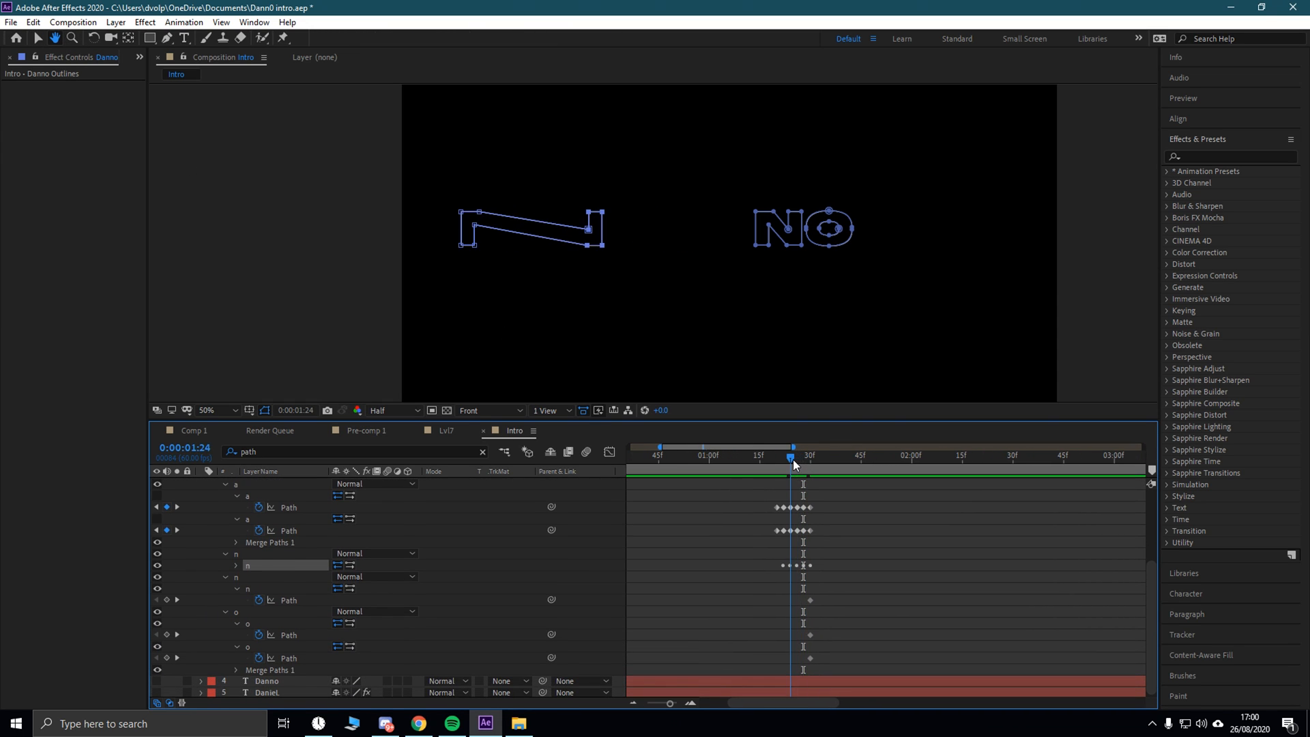
{"action": "left_click_drag", "start_coordinate": [797, 462], "coordinate": [776, 452]}
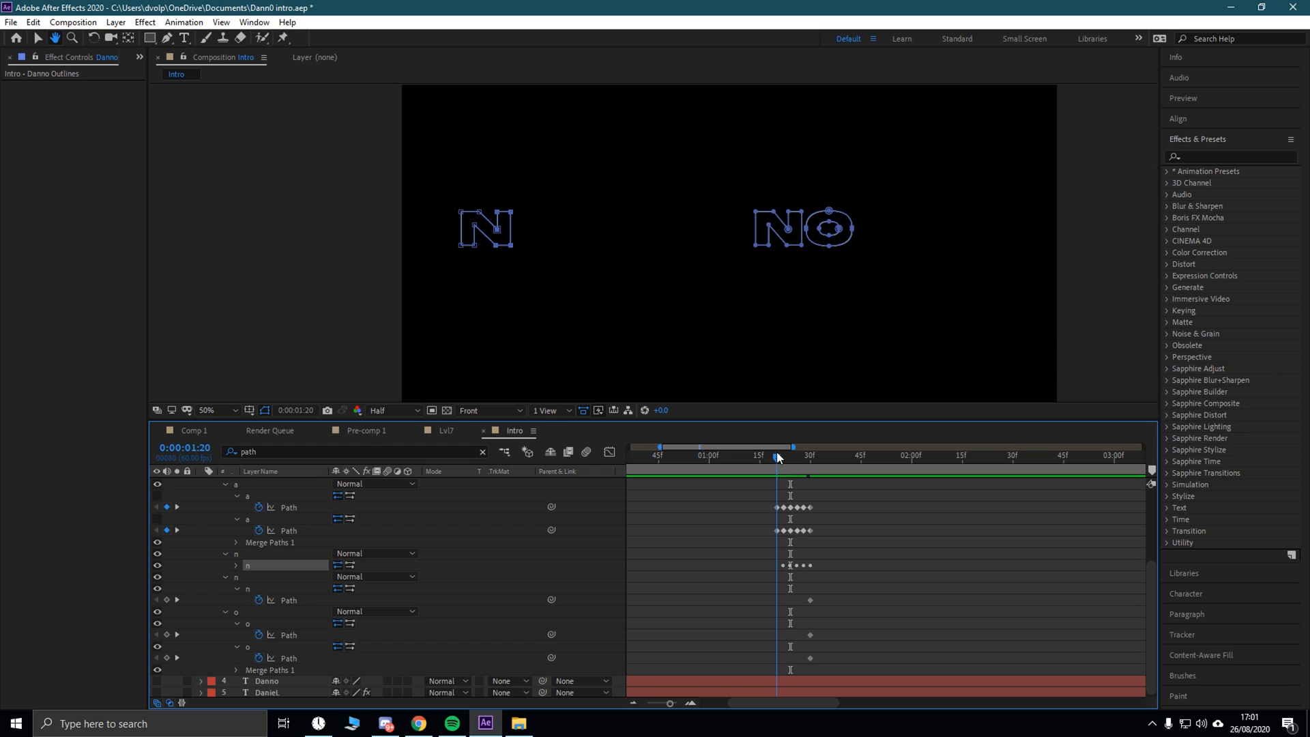
Step: Keyframe the first N sliding off the frame's left side, moving its left points at 0:00:01:20 and its right points at 0:00:01:18
{"action": "left_click", "coordinate": [38, 39]}
{"action": "left_click_drag", "start_coordinate": [425, 198], "coordinate": [271, 225]}
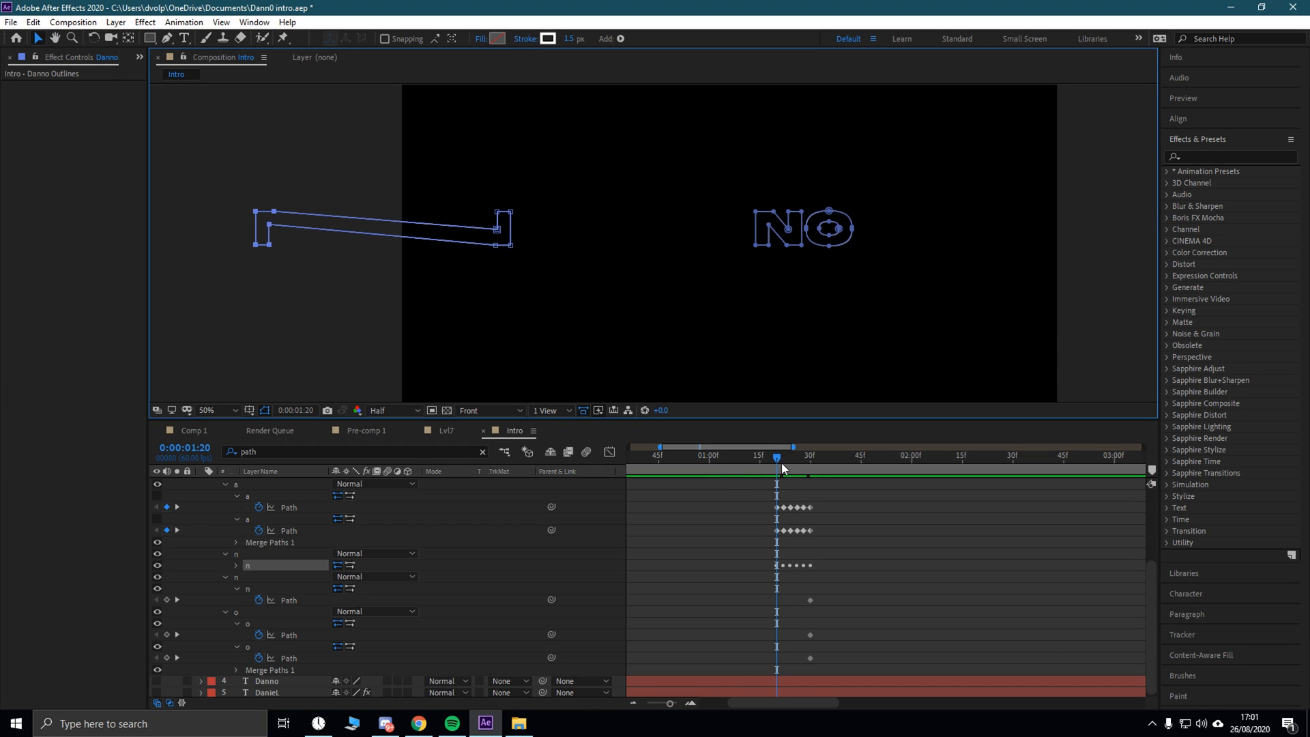
{"action": "left_click_drag", "start_coordinate": [775, 464], "coordinate": [769, 456]}
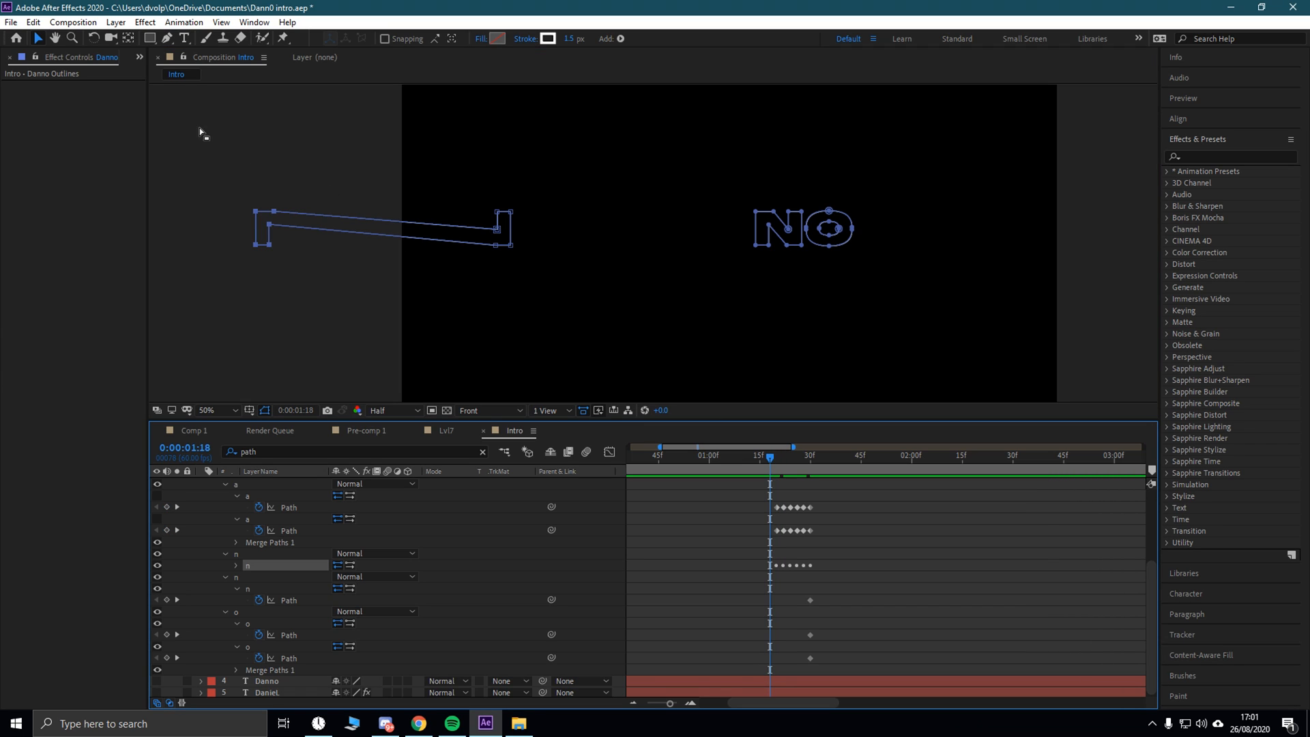
{"action": "left_click_drag", "start_coordinate": [480, 199], "coordinate": [298, 247]}
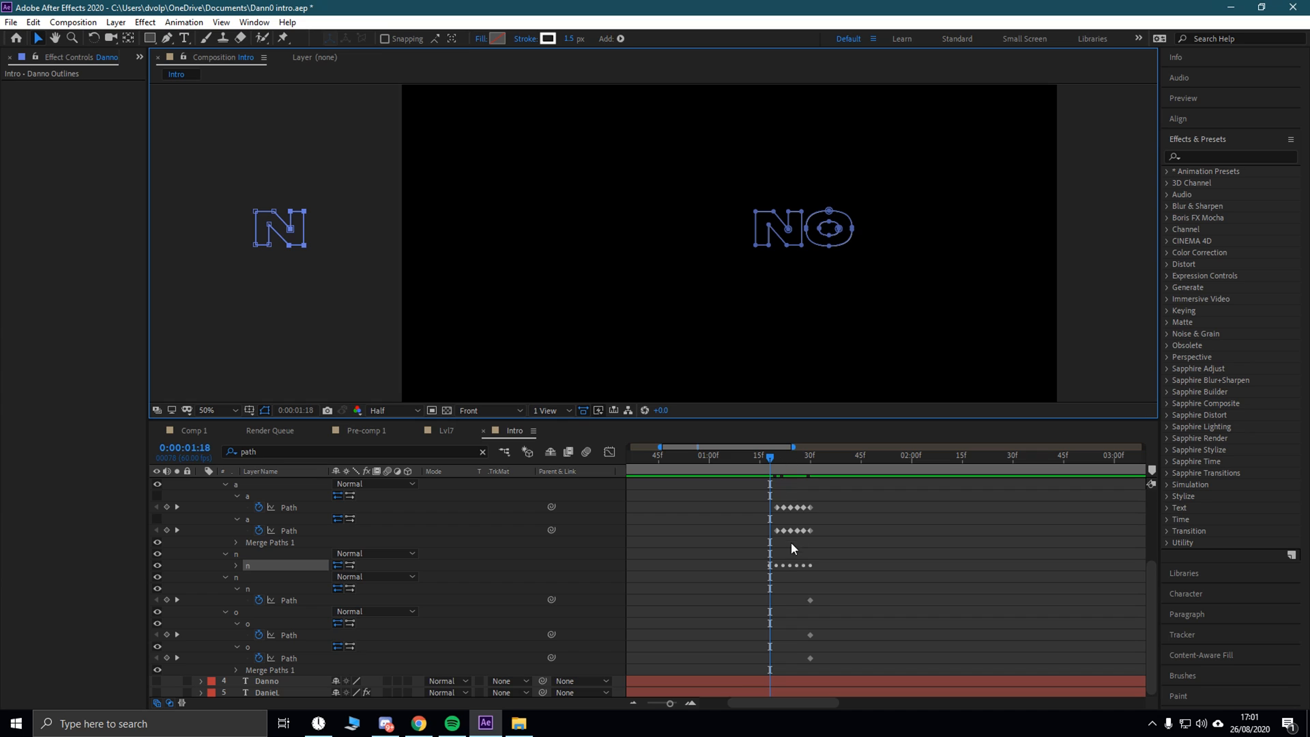
Step: Preview the outline animation from the start and review the first N's path keyframes around 0:00:01:16
{"action": "left_click_drag", "start_coordinate": [771, 457], "coordinate": [456, 463]}
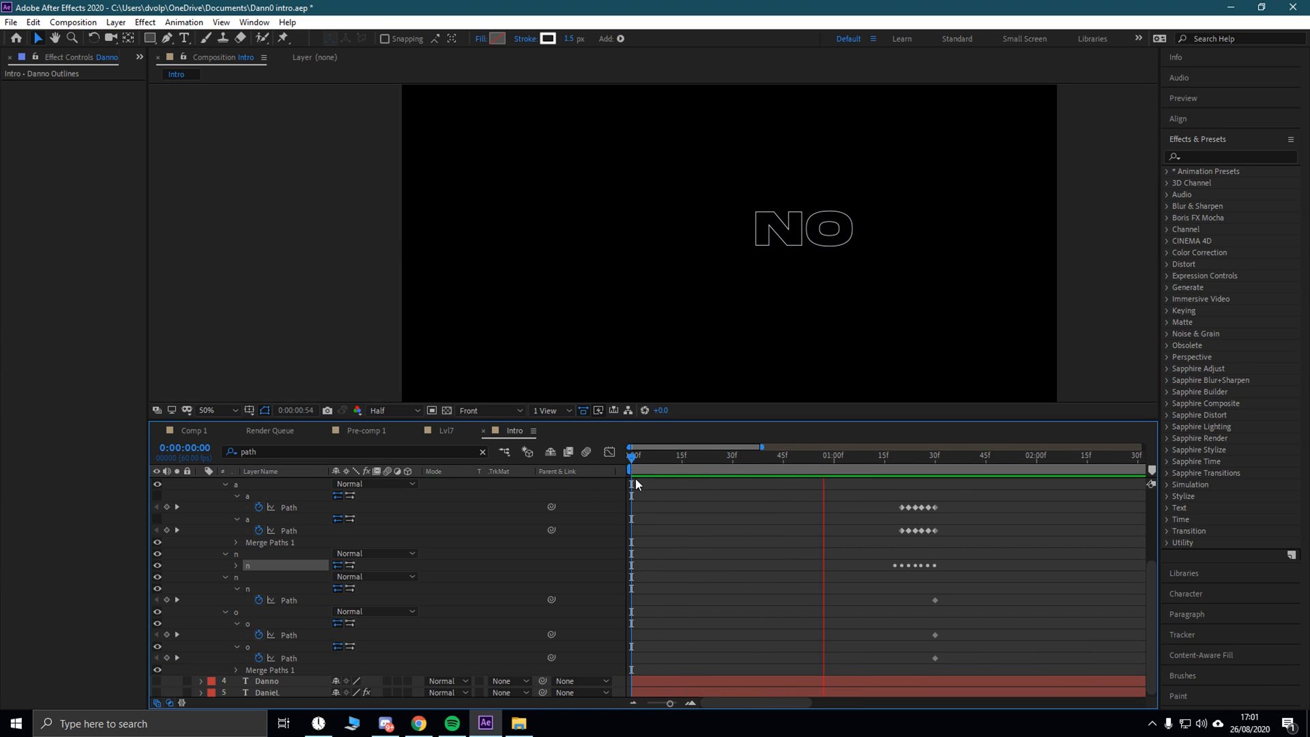
{"action": "key", "text": "space"}
{"action": "left_click_drag", "start_coordinate": [1001, 458], "coordinate": [843, 471]}
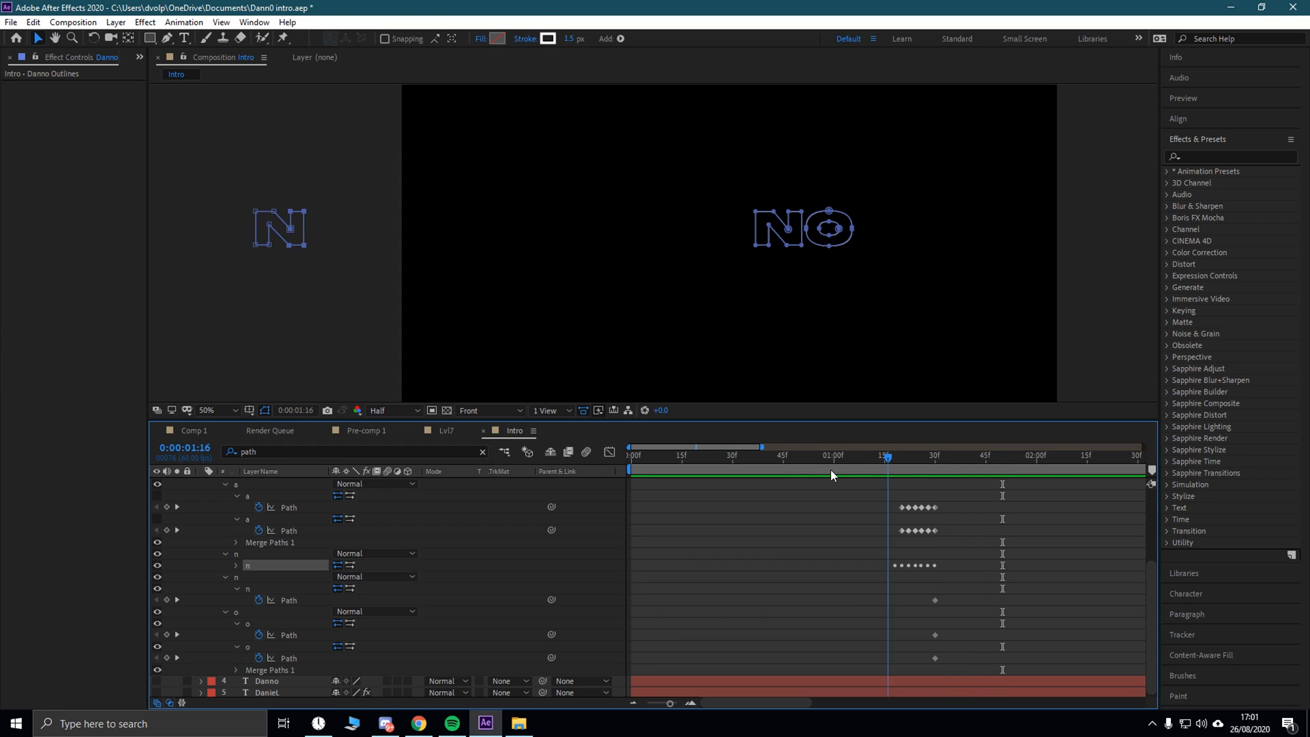
{"action": "left_click_drag", "start_coordinate": [887, 551], "coordinate": [936, 572]}
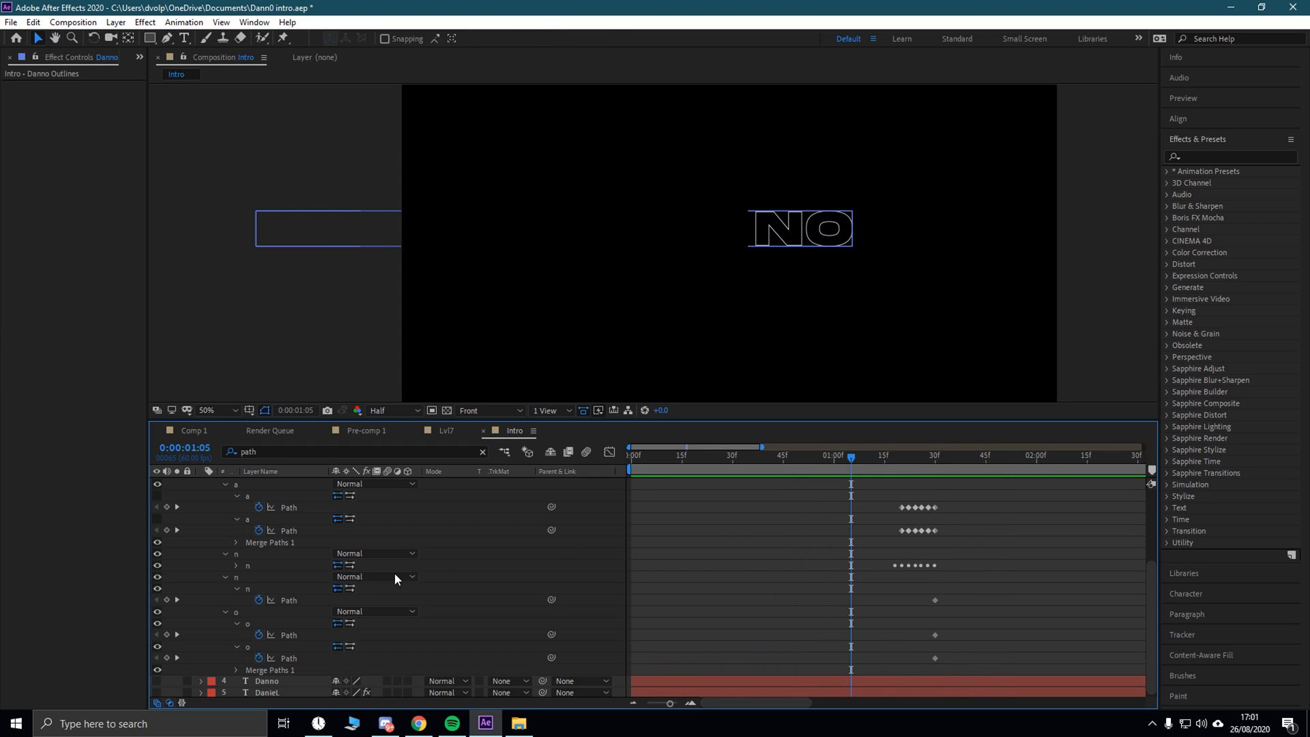
Step: Collapse the "edited by Outlines" layer, then select the title outlines layer and move the playhead to 0:00:01:28
{"action": "left_click", "coordinate": [288, 456]}
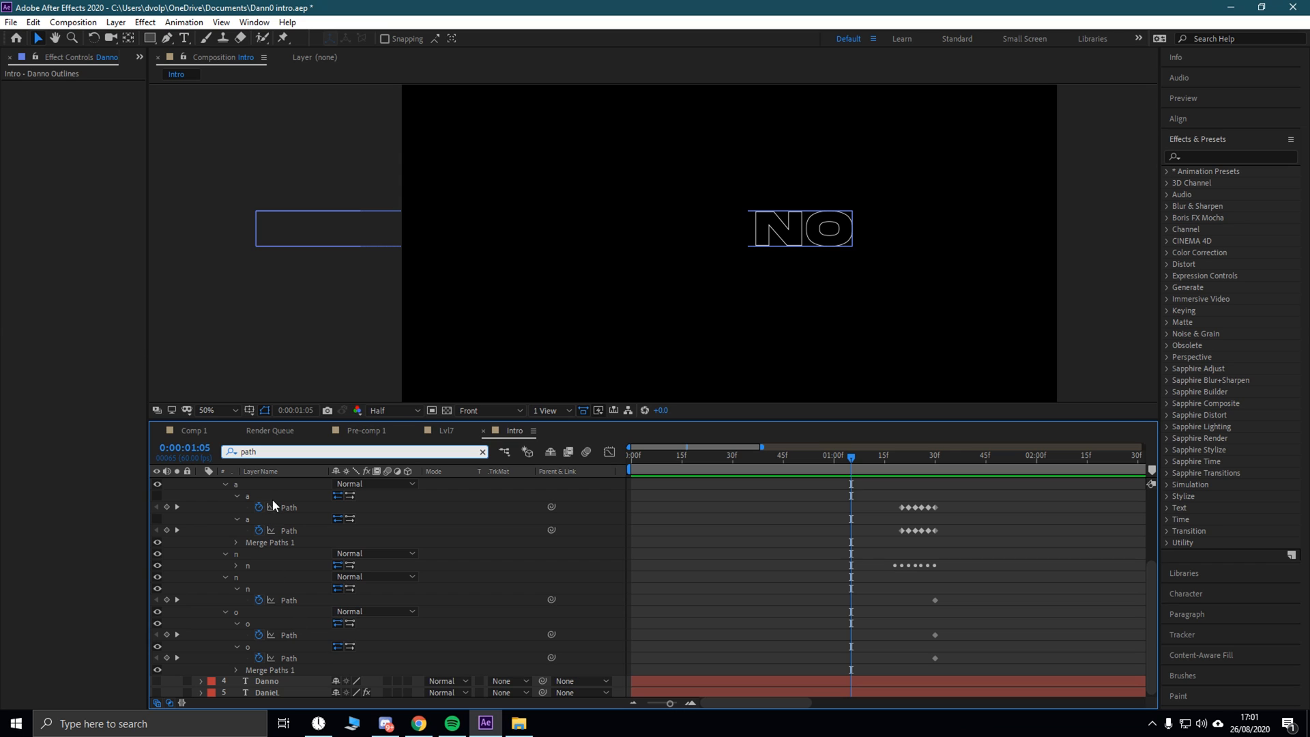
{"action": "scroll", "coordinate": [227, 487], "scroll_direction": "up", "scroll_amount": 3}
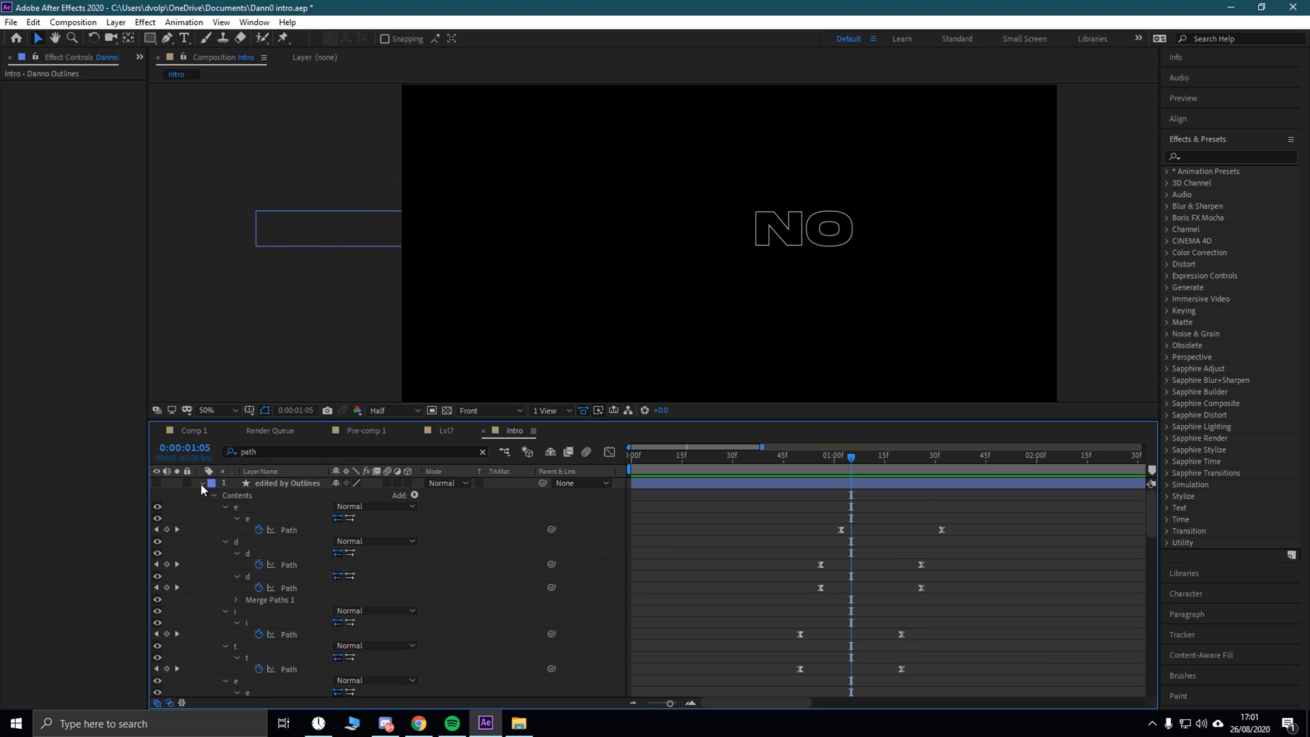
{"action": "left_click", "coordinate": [202, 495]}
{"action": "left_click", "coordinate": [277, 540]}
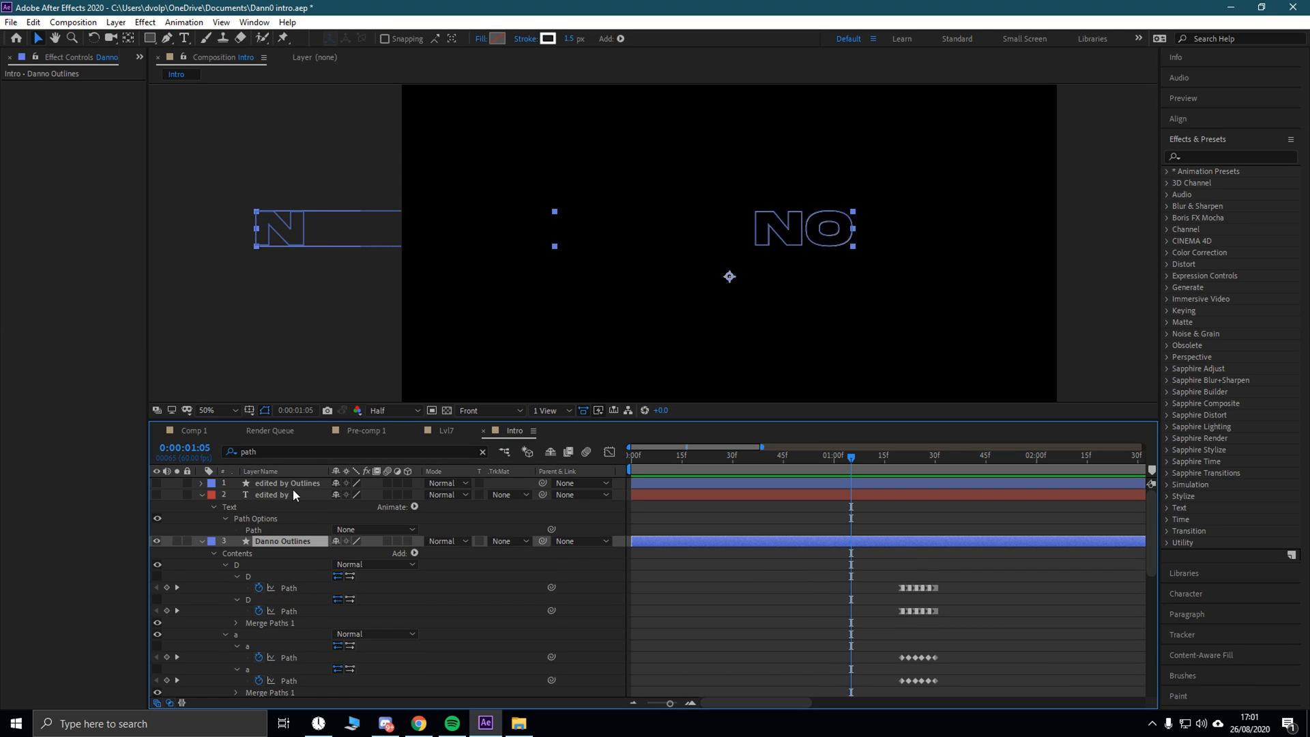
{"action": "left_click", "coordinate": [286, 451]}
{"action": "left_click", "coordinate": [287, 450]}
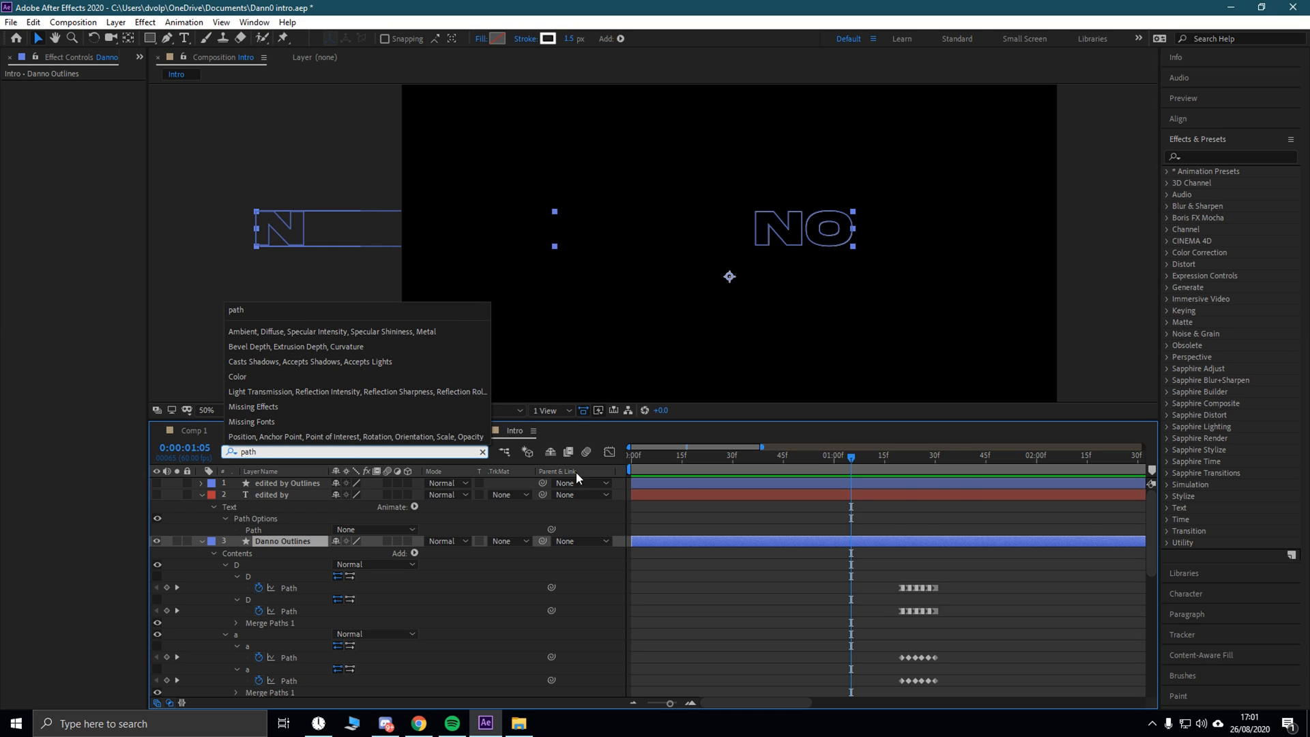
{"action": "left_click_drag", "start_coordinate": [1151, 535], "coordinate": [1151, 584]}
{"action": "left_click_drag", "start_coordinate": [852, 459], "coordinate": [927, 485]}
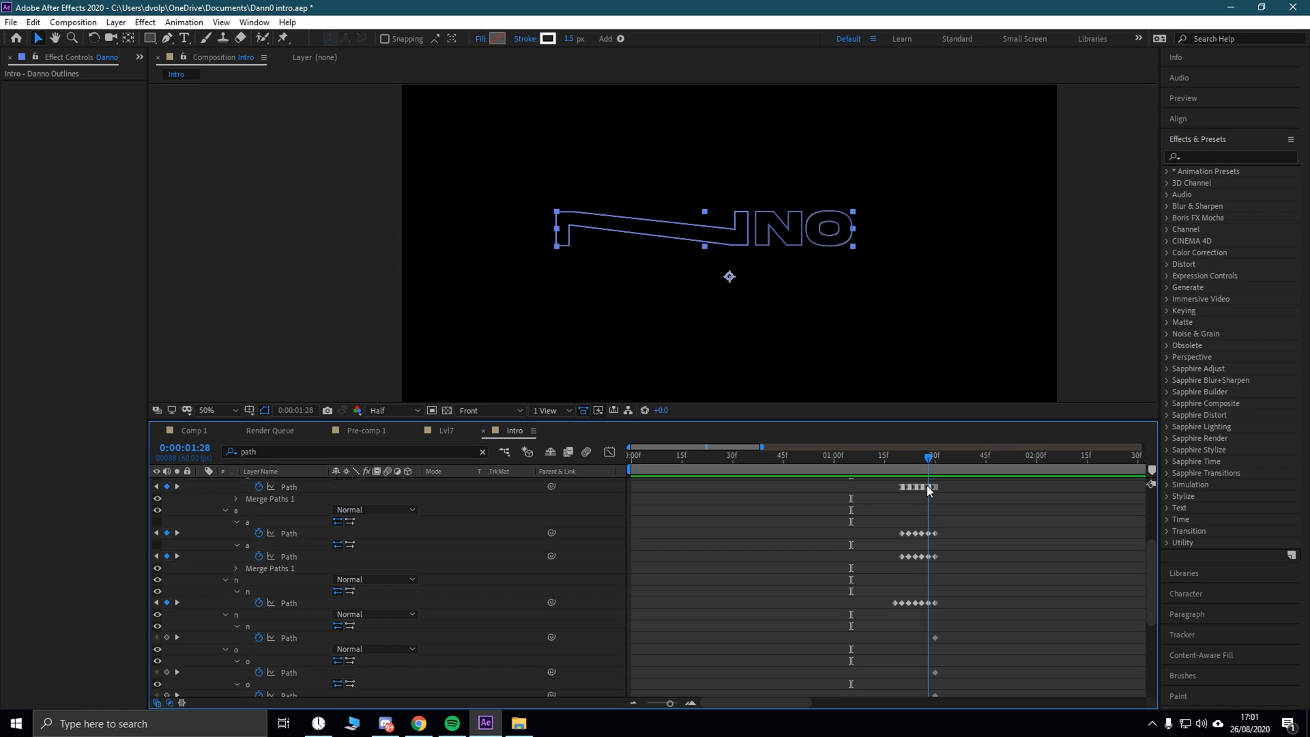
Step: Hide the first n shape group in the title outlines layer
{"action": "left_click", "coordinate": [157, 580]}
{"action": "left_click", "coordinate": [157, 579]}
{"action": "left_click", "coordinate": [157, 590]}
{"action": "left_click", "coordinate": [156, 591]}
{"action": "left_click", "coordinate": [155, 579]}
{"action": "left_click", "coordinate": [156, 579]}
{"action": "left_click", "coordinate": [157, 579]}
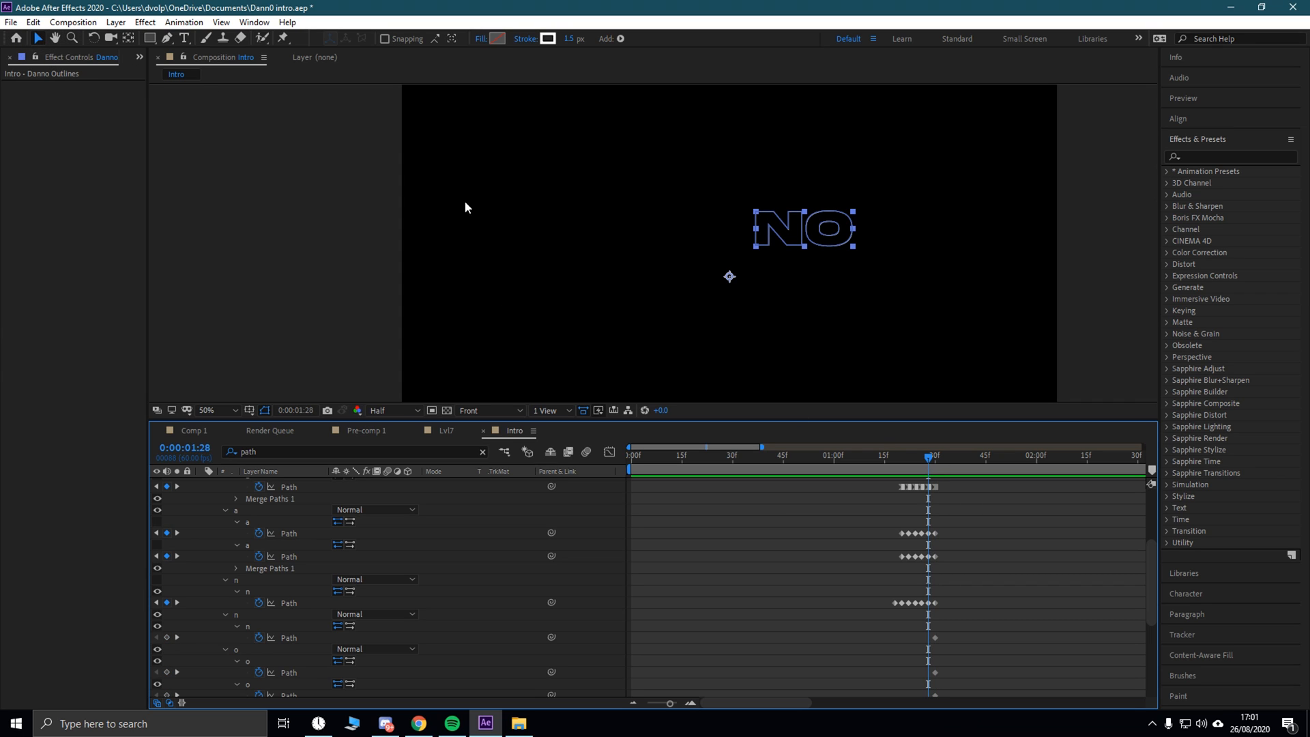
Step: Stretch the second N's right-side points to the right past the O at 0:00:01:28
{"action": "left_click", "coordinate": [55, 39]}
{"action": "left_click_drag", "start_coordinate": [635, 265], "coordinate": [493, 263]}
{"action": "scroll", "coordinate": [556, 271], "scroll_direction": "up", "scroll_amount": 1}
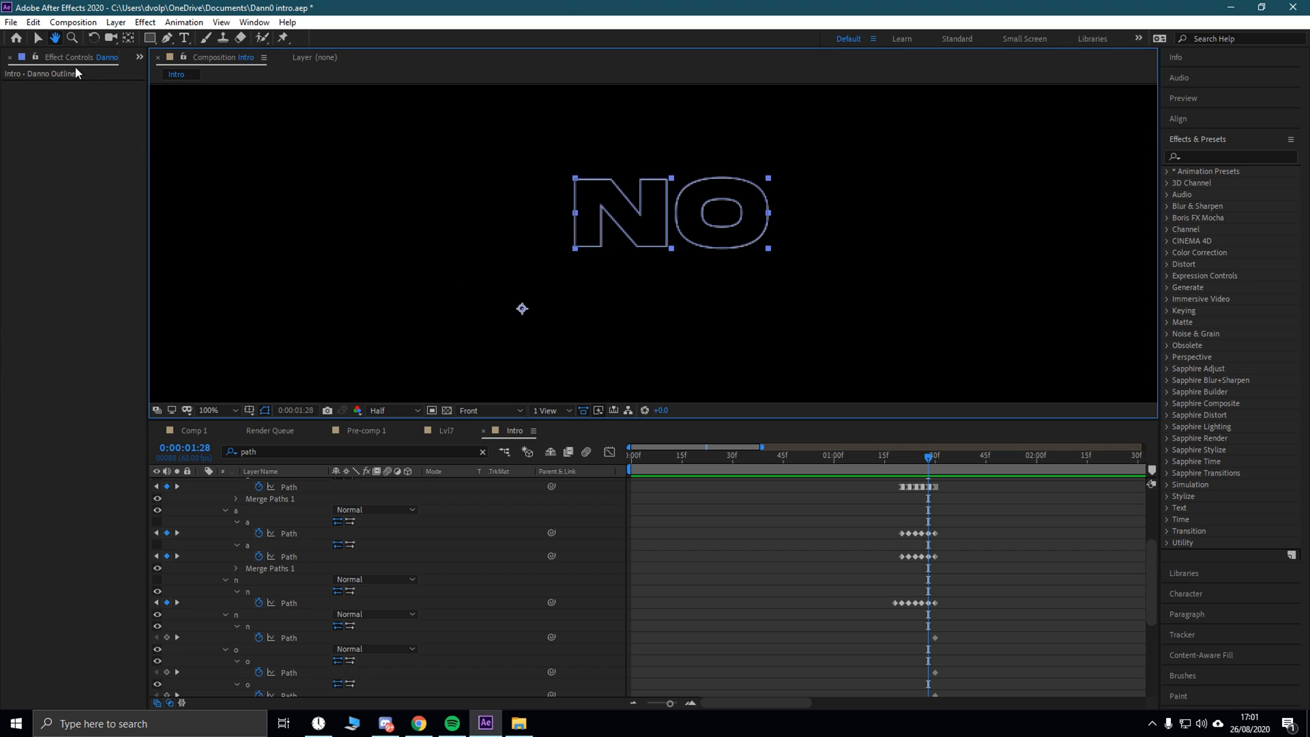
{"action": "key", "text": "v"}
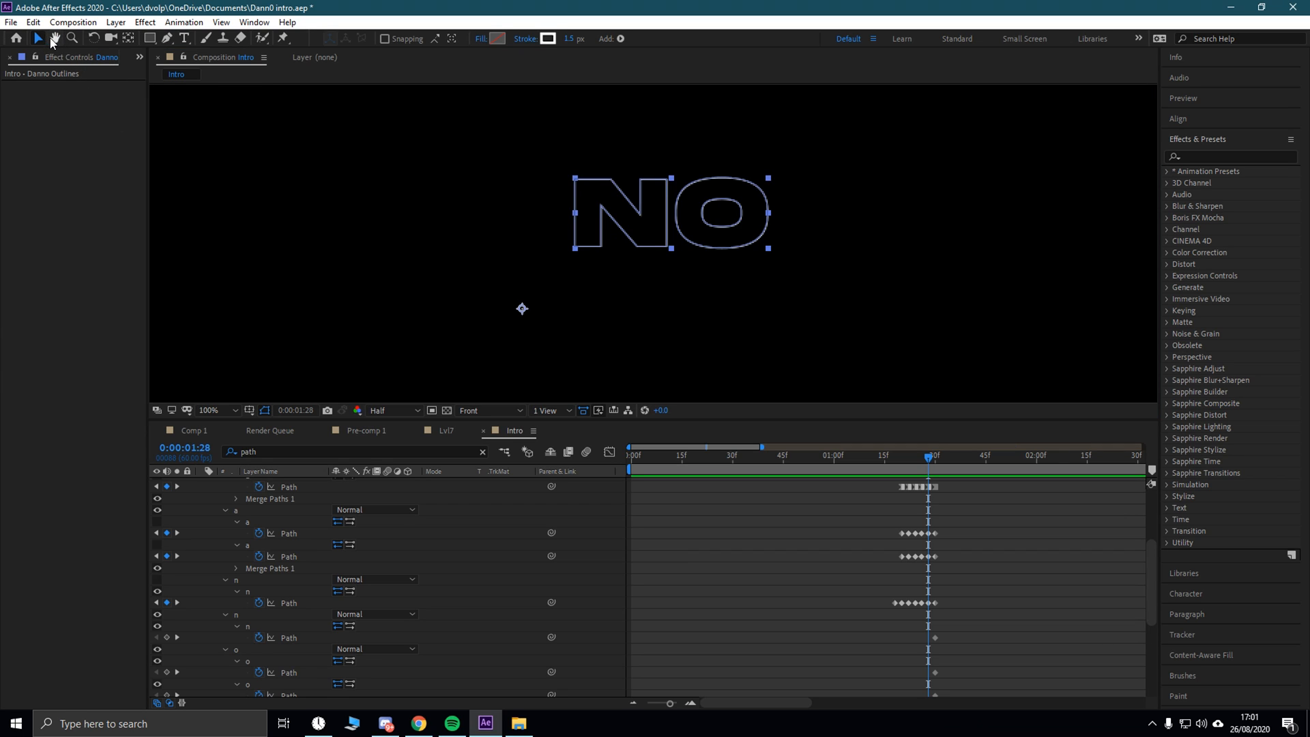
{"action": "left_click", "coordinate": [55, 38]}
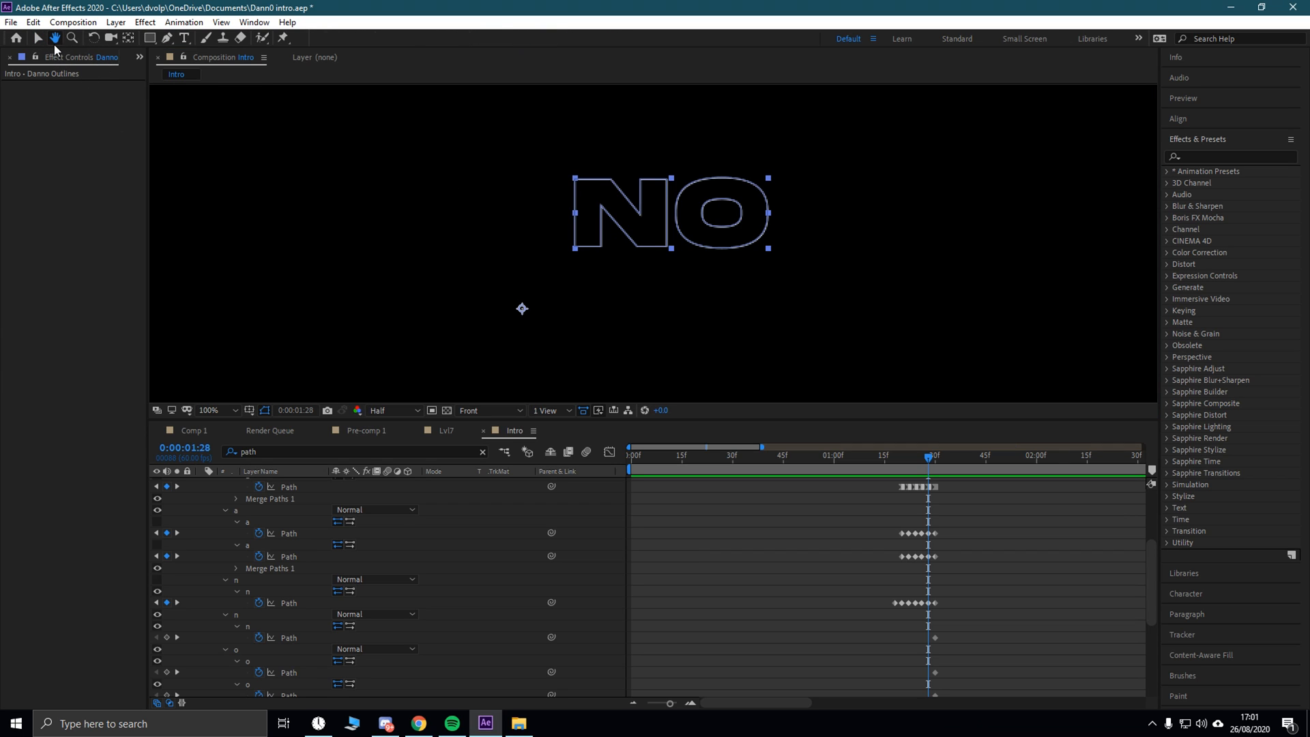
{"action": "left_click", "coordinate": [167, 38]}
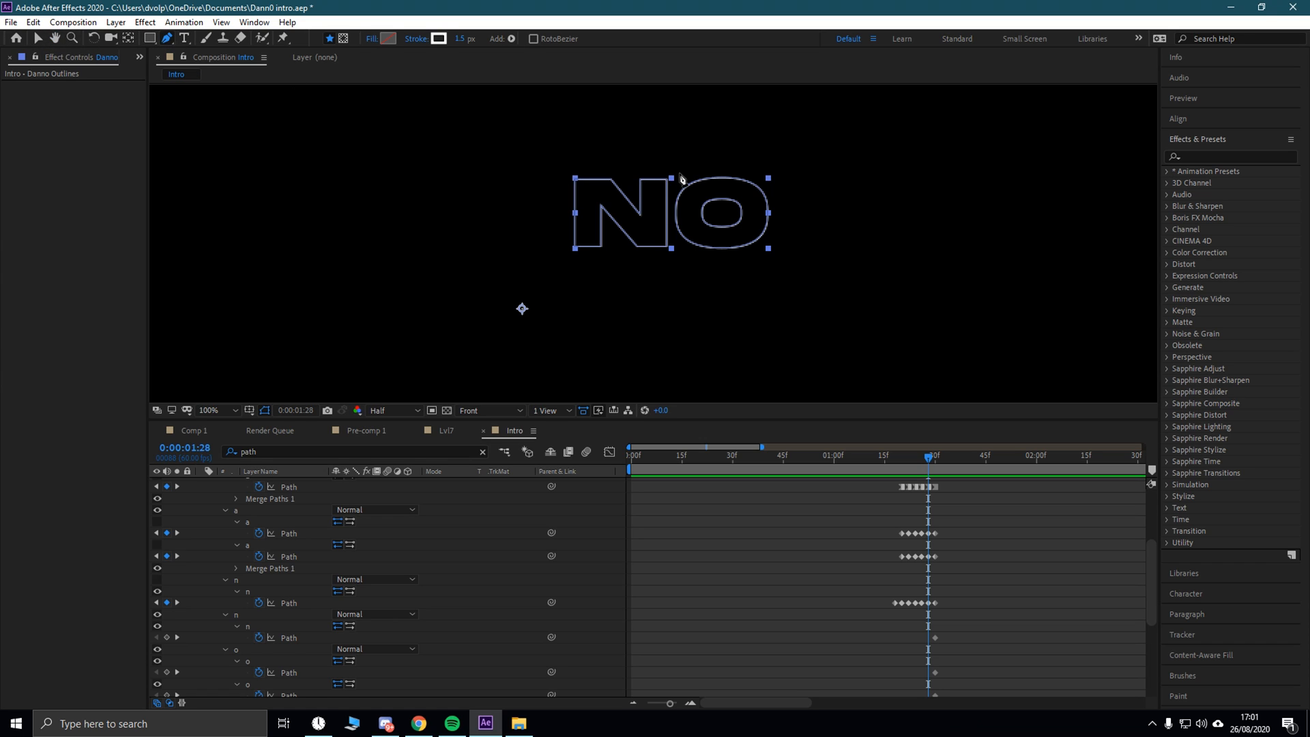
{"action": "left_click", "coordinate": [479, 178]}
{"action": "left_click", "coordinate": [38, 39]}
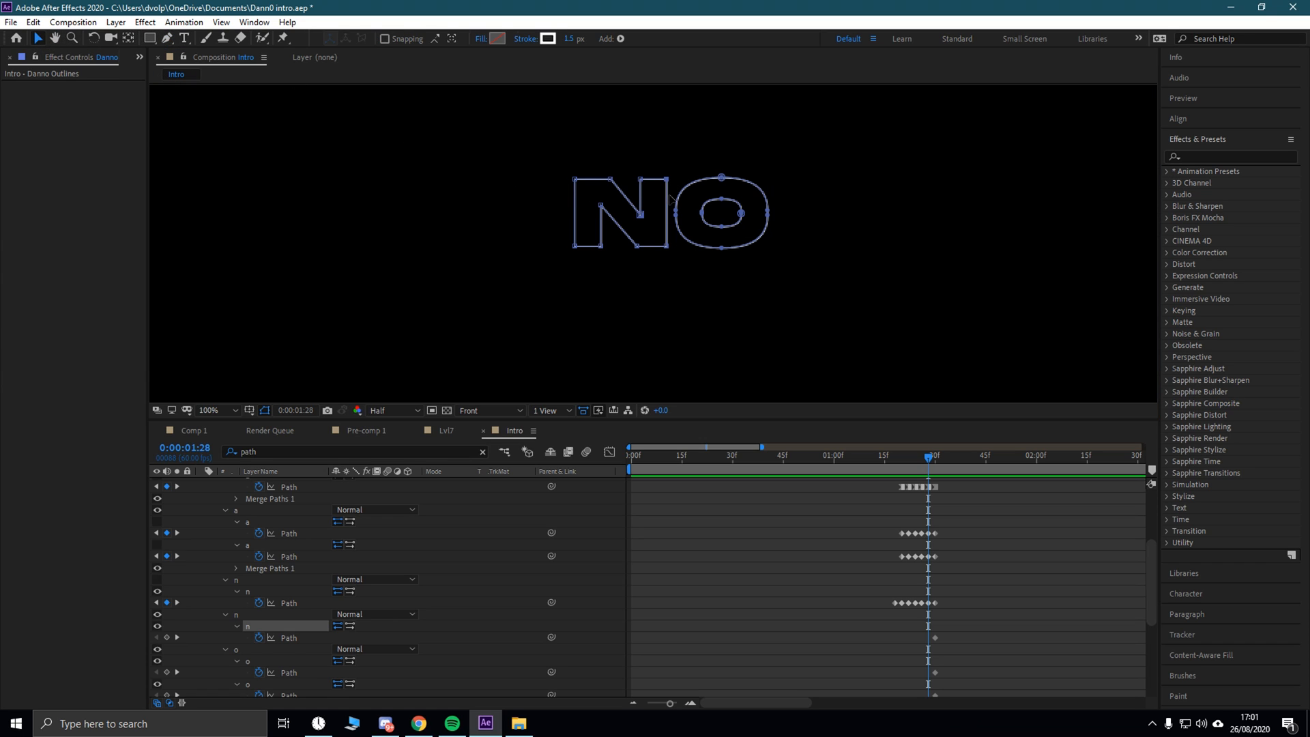
{"action": "left_click_drag", "start_coordinate": [627, 171], "coordinate": [672, 246]}
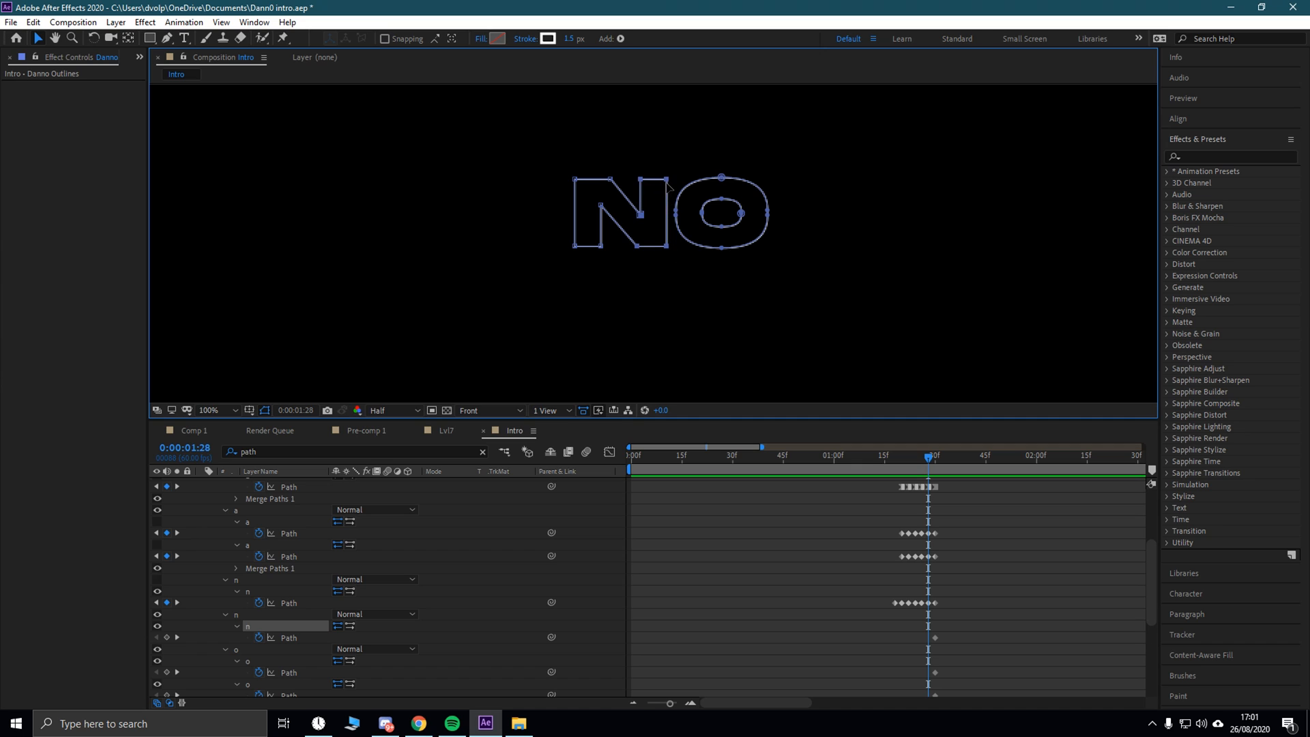
{"action": "left_click_drag", "start_coordinate": [668, 183], "coordinate": [801, 208]}
Step: Preview the second N's stretch from 0:00:00:54 and move the playhead to 0:00:01:30 for the O's paths
{"action": "left_click_drag", "start_coordinate": [929, 457], "coordinate": [813, 457]}
{"action": "key", "text": "space"}
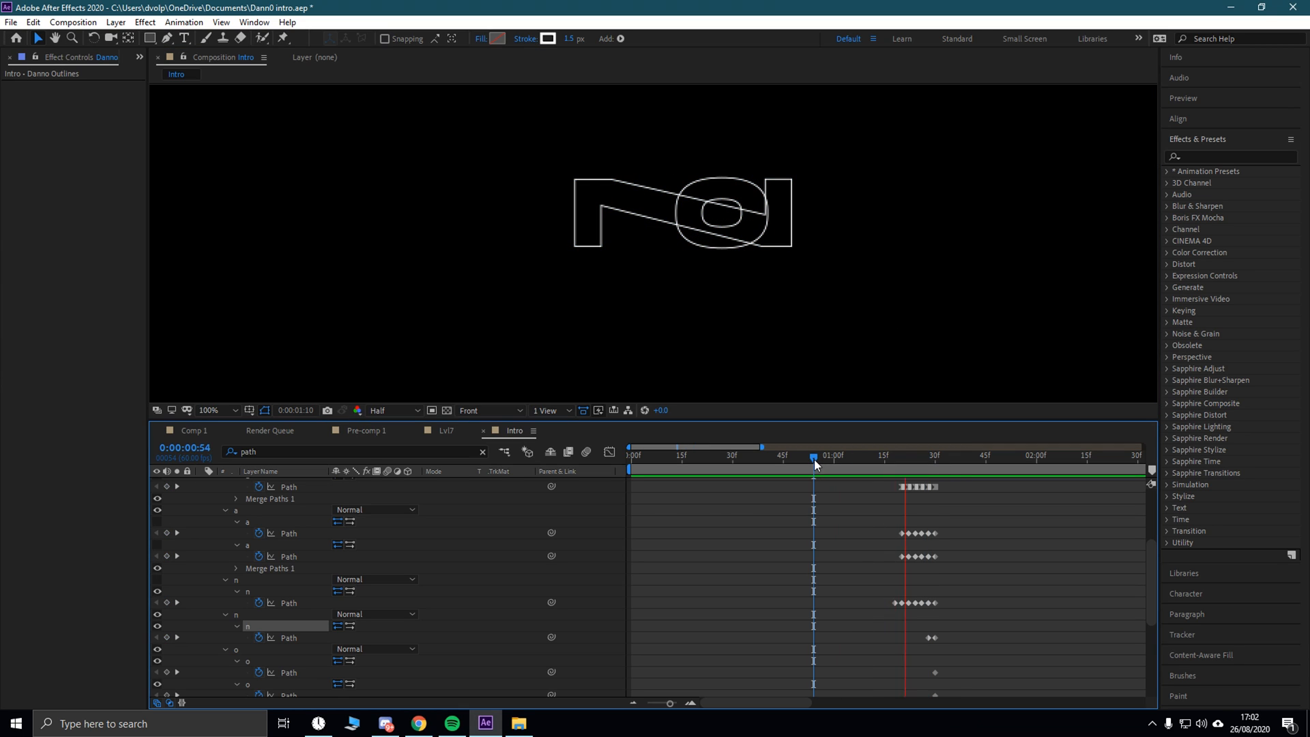
{"action": "scroll", "coordinate": [1150, 566], "scroll_direction": "down", "scroll_amount": 3}
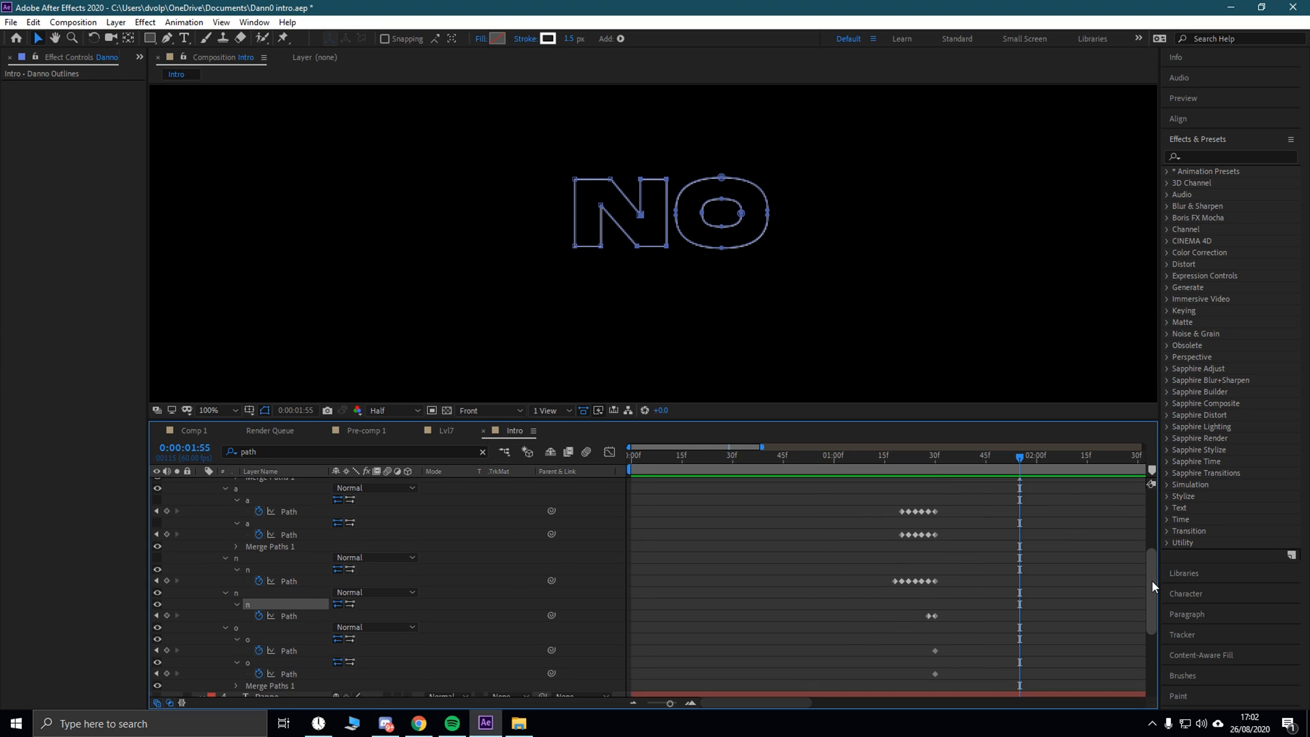
{"action": "left_click_drag", "start_coordinate": [1021, 455], "coordinate": [939, 465]}
{"action": "scroll", "coordinate": [819, 292], "scroll_direction": "down", "scroll_amount": 3}
{"action": "scroll", "coordinate": [810, 289], "scroll_direction": "up", "scroll_amount": 3}
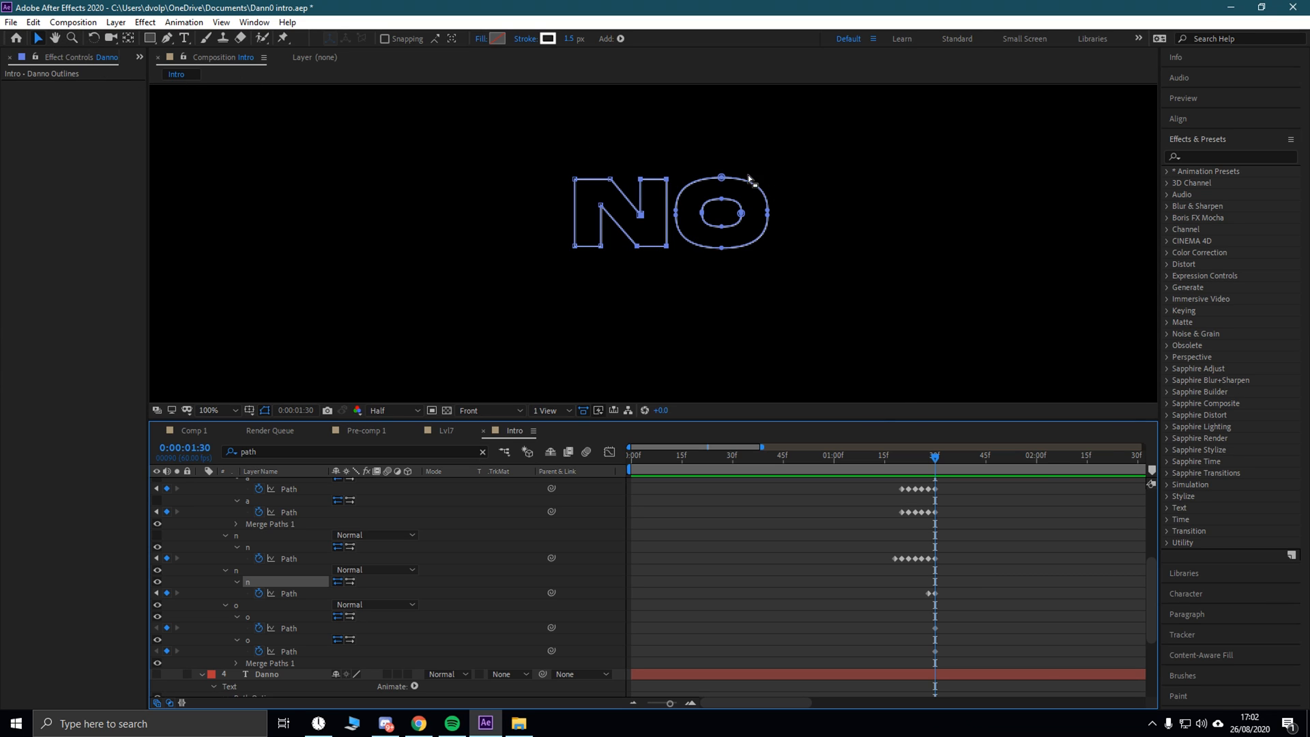
Step: Try to stretch the right-side points of the O's inner and outer outlines to the right, and undo it
{"action": "left_click_drag", "start_coordinate": [716, 161], "coordinate": [771, 266]}
{"action": "left_click_drag", "start_coordinate": [767, 212], "coordinate": [838, 214]}
{"action": "key", "text": "ctrl+z"}
{"action": "scroll", "coordinate": [769, 223], "scroll_direction": "up", "scroll_amount": 1}
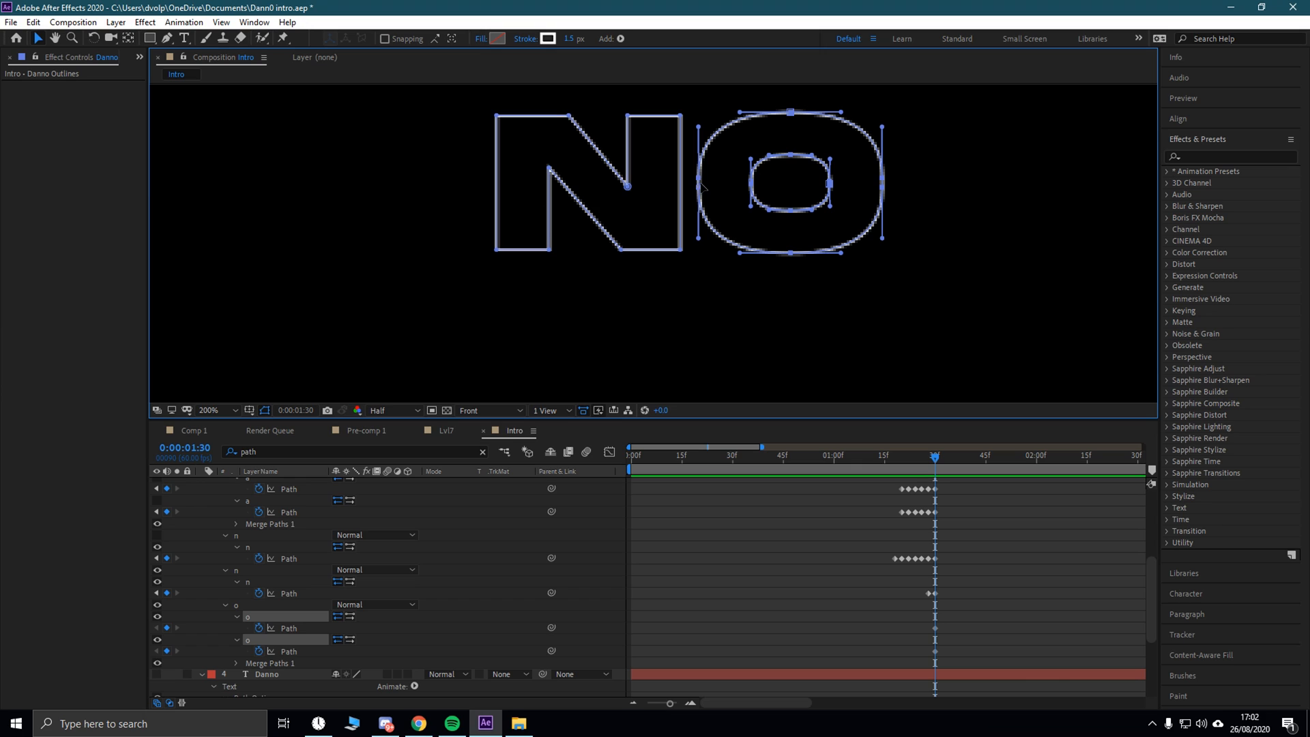
Step: Try to pull the bottom point of the O's outer outline downward, and undo it
{"action": "scroll", "coordinate": [822, 267], "scroll_direction": "down", "scroll_amount": 1}
{"action": "left_click", "coordinate": [792, 296]}
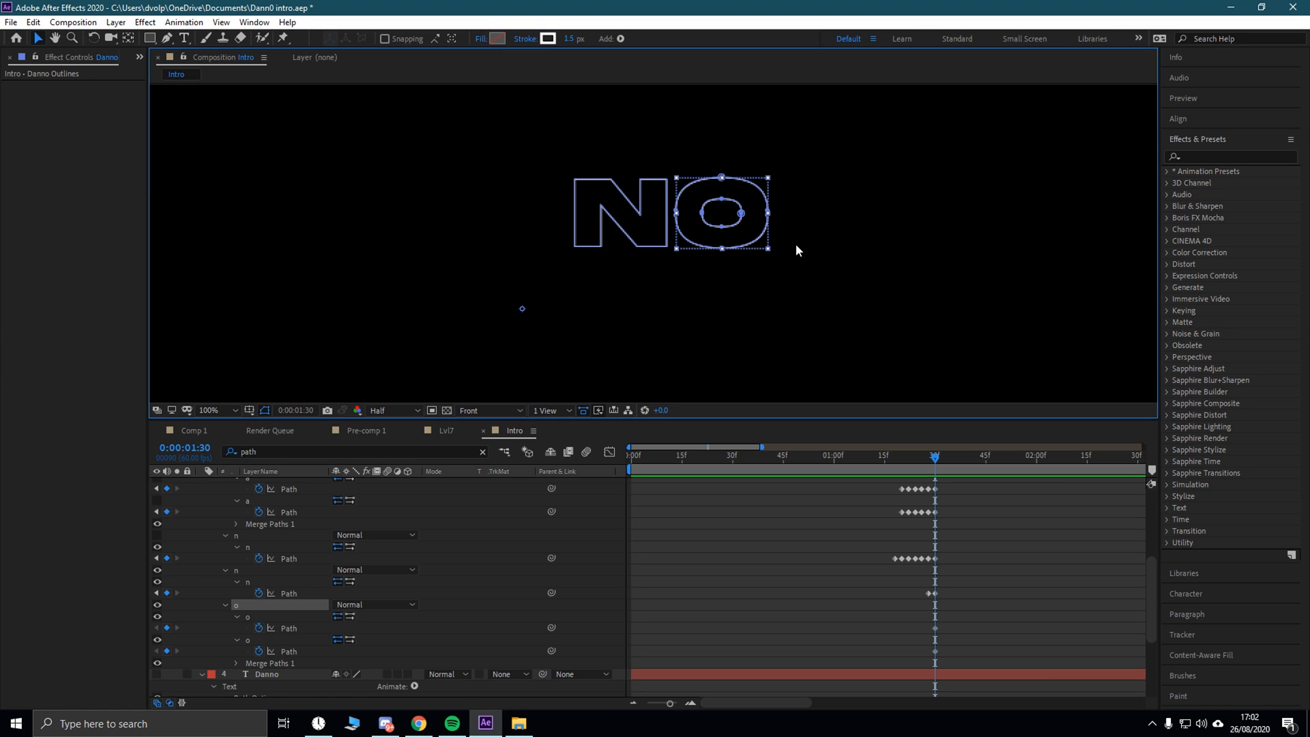
{"action": "key", "text": "period"}
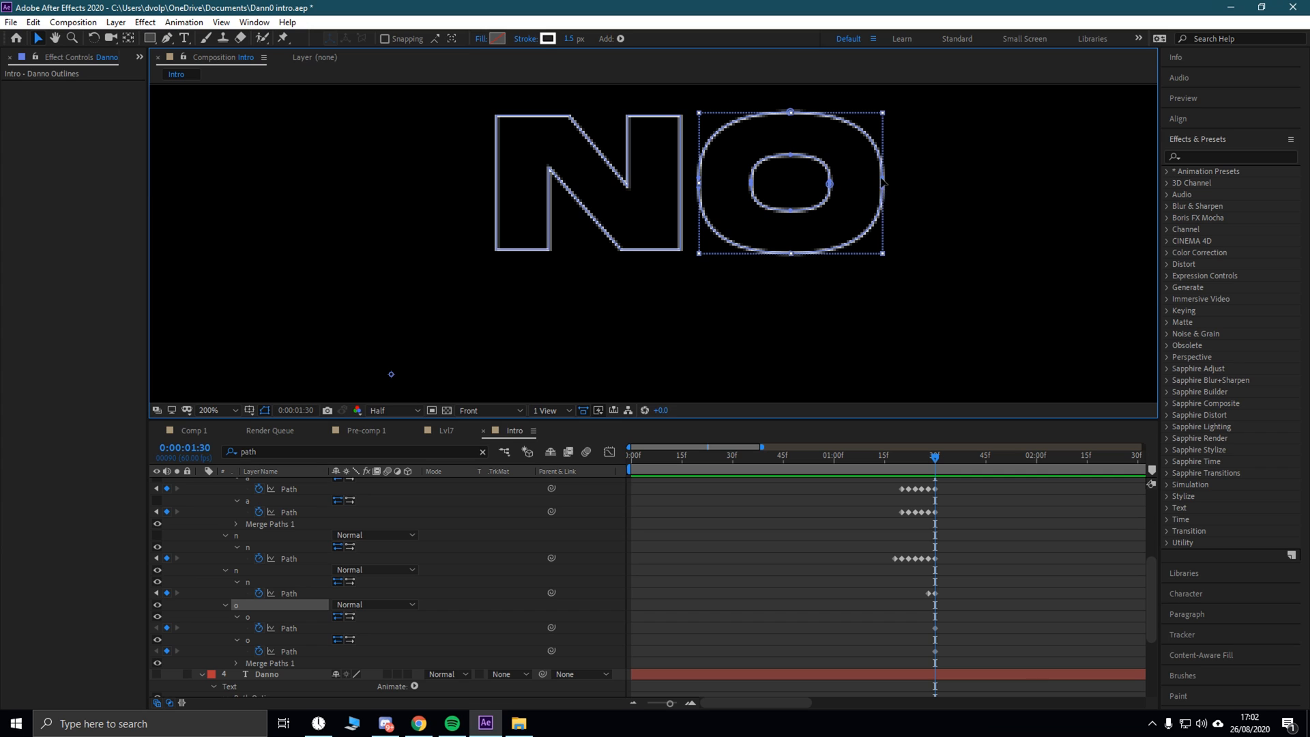
{"action": "double_click", "coordinate": [797, 253]}
{"action": "left_click_drag", "start_coordinate": [791, 254], "coordinate": [789, 359]}
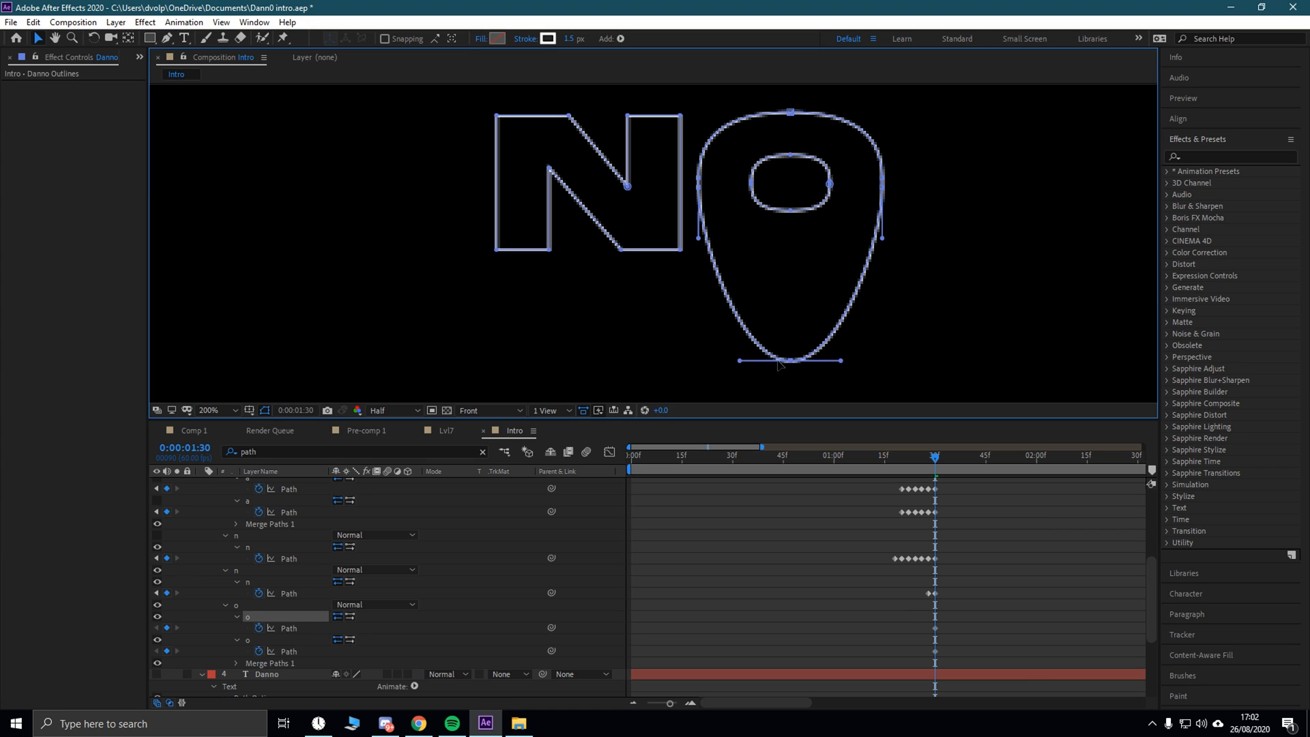
{"action": "key", "text": "ctrl+z"}
Step: Try to pull several selected points of the O's inner and outer outlines downward together, and undo each attempt
{"action": "left_click", "coordinate": [789, 212], "text": "shift"}
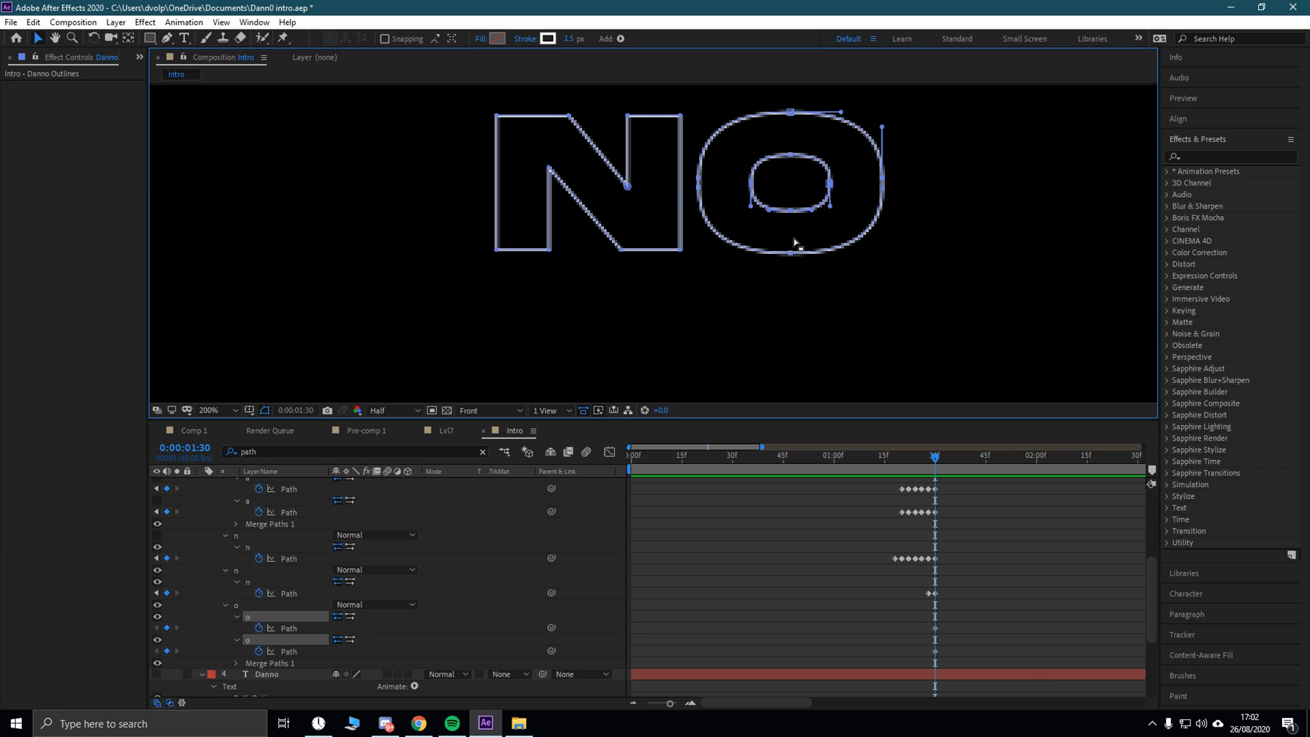
{"action": "left_click_drag", "start_coordinate": [789, 213], "coordinate": [789, 250]}
{"action": "key", "text": "ctrl+z"}
{"action": "left_click", "coordinate": [882, 179], "text": "shift"}
{"action": "left_click", "coordinate": [879, 203]}
{"action": "left_click", "coordinate": [882, 180], "text": "shift"}
{"action": "left_click", "coordinate": [701, 191], "text": "shift"}
{"action": "left_click_drag", "start_coordinate": [790, 211], "coordinate": [787, 254]}
{"action": "key", "text": "ctrl+z"}
{"action": "left_click_drag", "start_coordinate": [791, 211], "coordinate": [788, 270]}
{"action": "key", "text": "ctrl+z"}
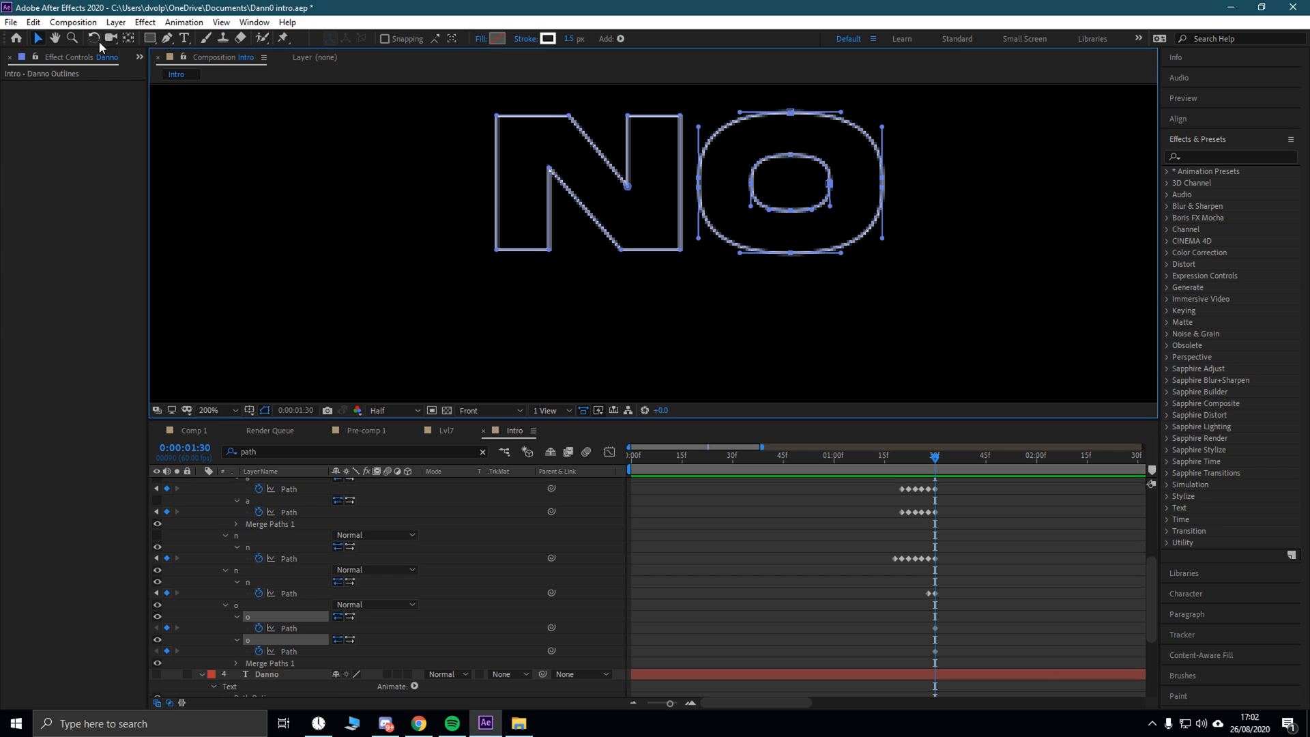
Step: Add a vertex near the bottom of the O's inner outline with the Pen tool
{"action": "left_click", "coordinate": [167, 38]}
{"action": "scroll", "coordinate": [829, 229], "scroll_direction": "up", "scroll_amount": 2}
{"action": "scroll", "coordinate": [850, 235], "scroll_direction": "down", "scroll_amount": 1}
{"action": "left_click", "coordinate": [938, 178]}
{"action": "scroll", "coordinate": [934, 194], "scroll_direction": "down", "scroll_amount": 1}
{"action": "scroll", "coordinate": [843, 207], "scroll_direction": "up", "scroll_amount": 1}
{"action": "scroll", "coordinate": [796, 206], "scroll_direction": "up", "scroll_amount": 1}
{"action": "scroll", "coordinate": [796, 206], "scroll_direction": "down", "scroll_amount": 2}
{"action": "left_click", "coordinate": [39, 38]}
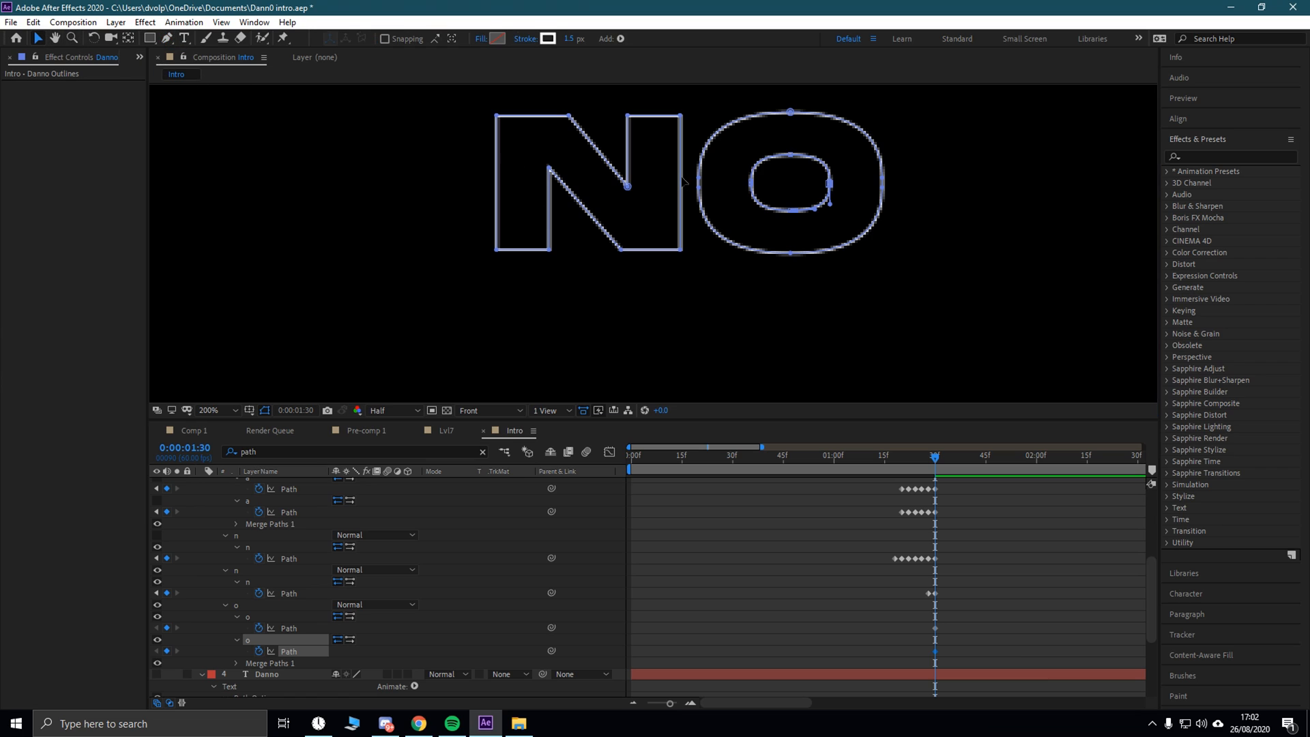
Step: Try to move the O's side and bottom points downward with both outlines selected, and undo it
{"action": "left_click_drag", "start_coordinate": [730, 228], "coordinate": [733, 229]}
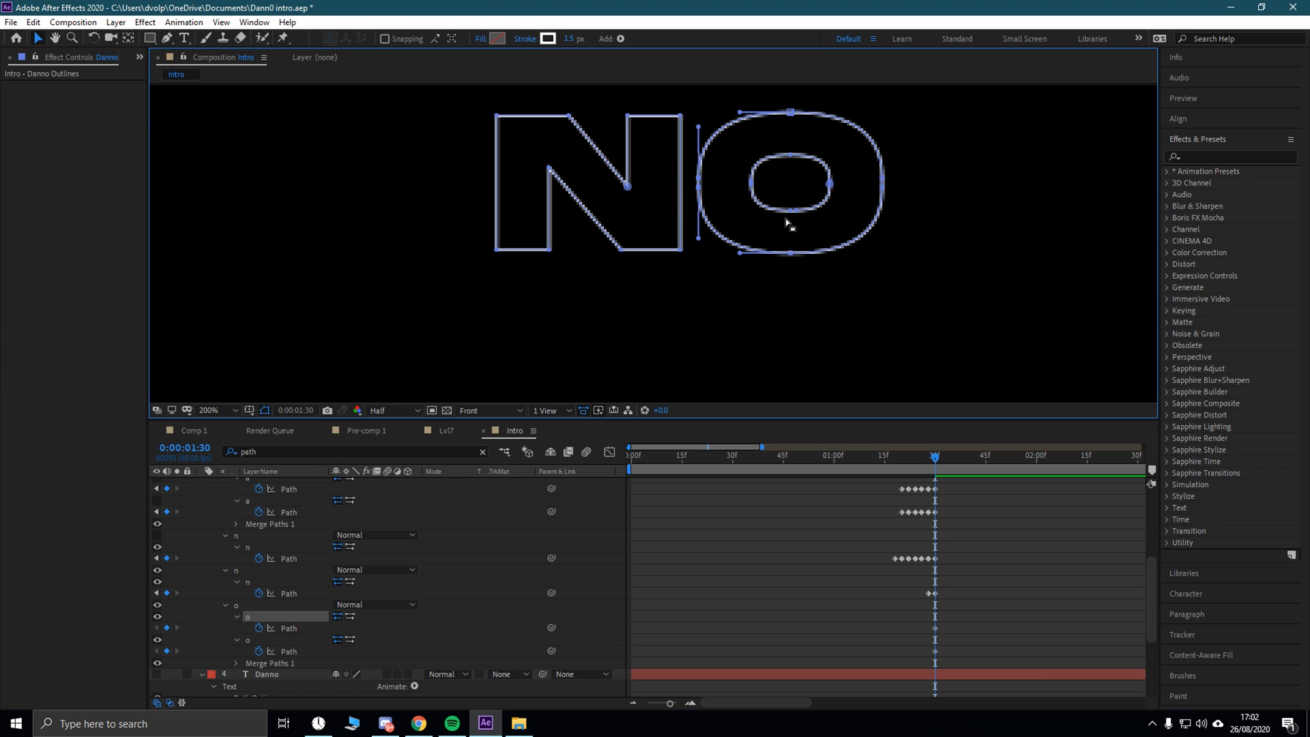
{"action": "left_click", "coordinate": [791, 253], "text": "shift"}
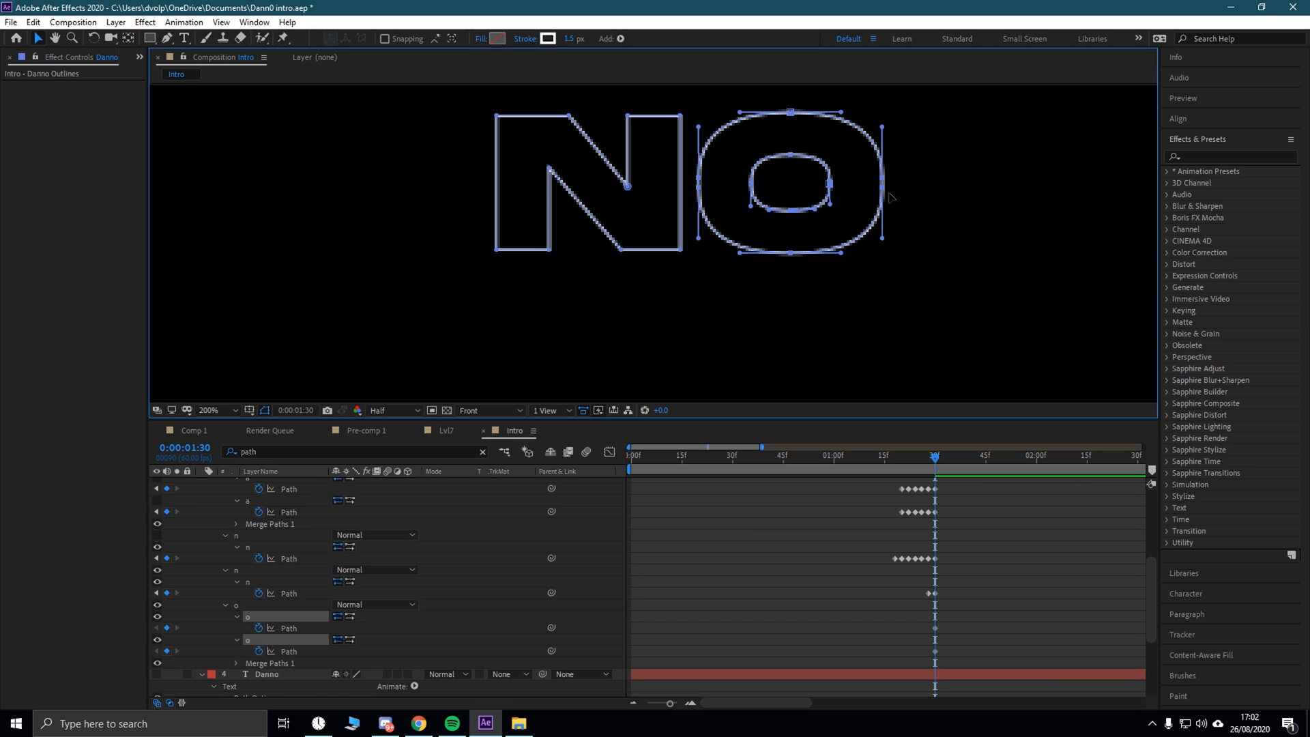
{"action": "left_click_drag", "start_coordinate": [883, 189], "coordinate": [879, 258]}
{"action": "key", "text": "ctrl+z"}
{"action": "scroll", "coordinate": [734, 468], "scroll_direction": "down", "scroll_amount": 2}
{"action": "scroll", "coordinate": [725, 334], "scroll_direction": "down", "scroll_amount": 4}
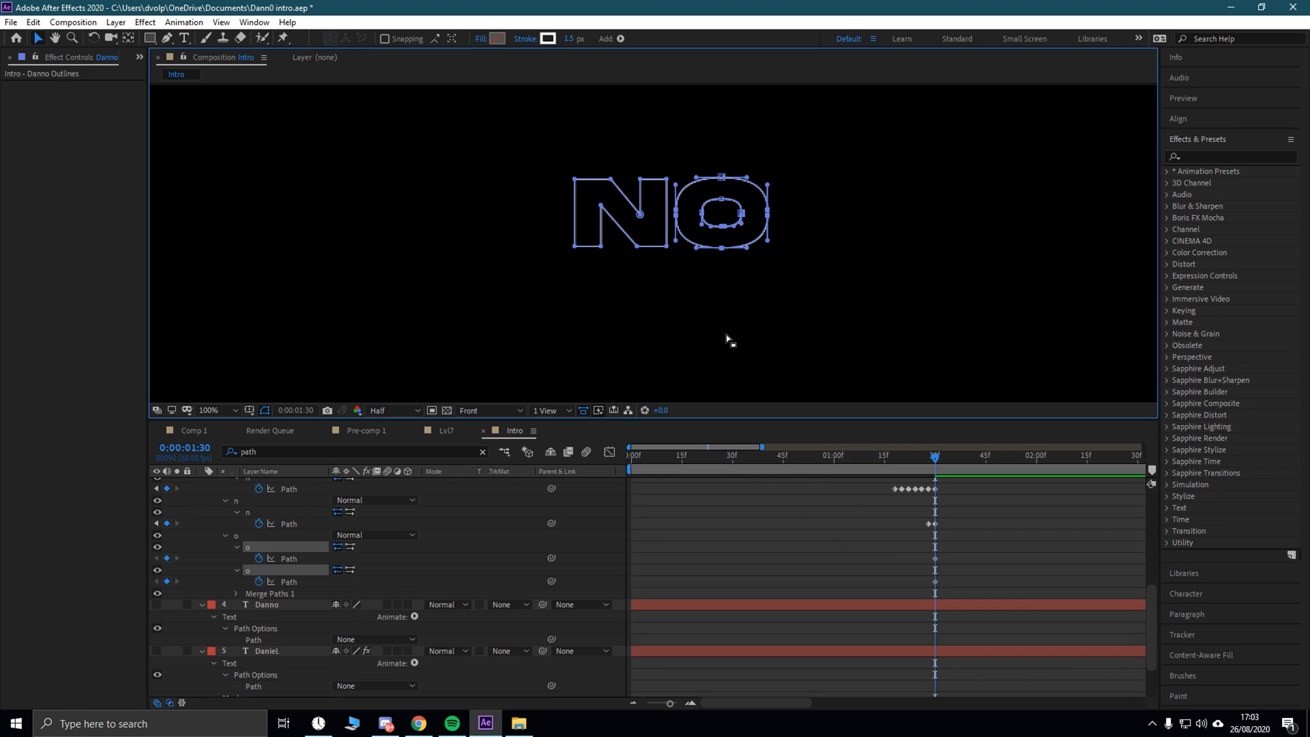
{"action": "scroll", "coordinate": [787, 386], "scroll_direction": "up", "scroll_amount": 4}
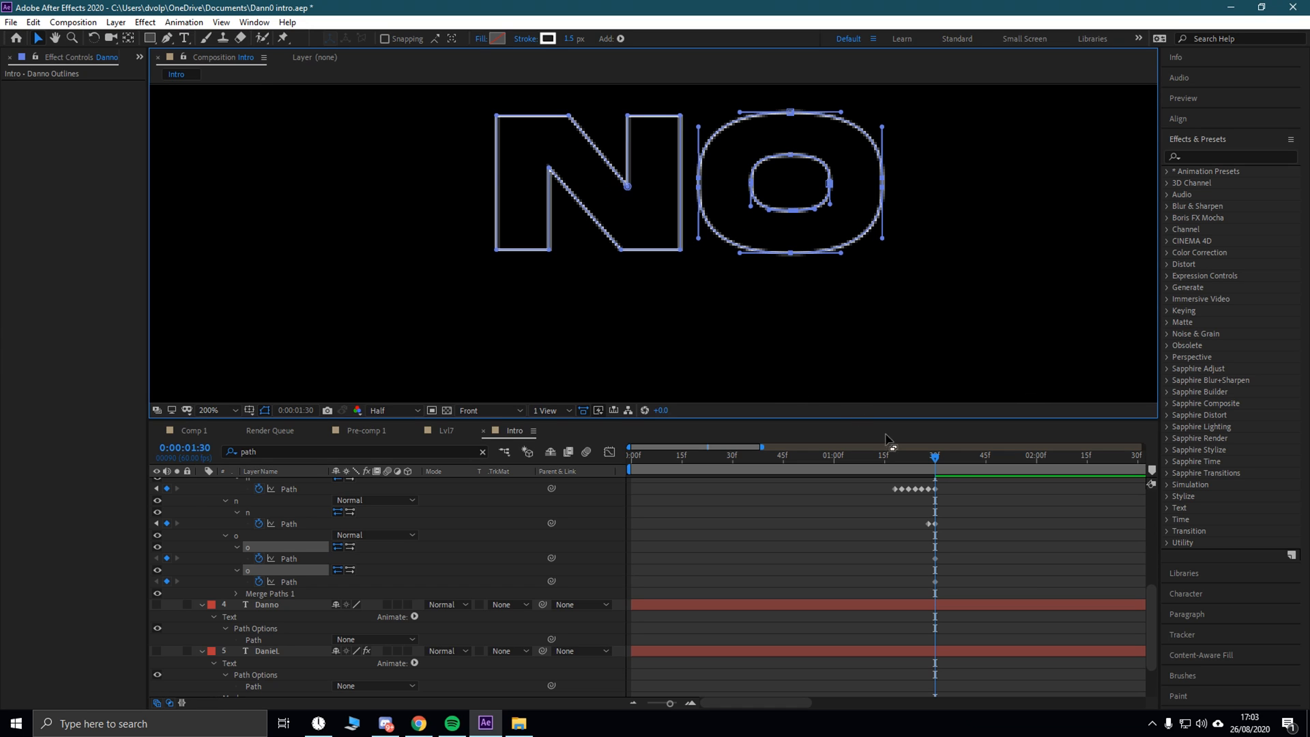
{"action": "left_click_drag", "start_coordinate": [936, 460], "coordinate": [936, 460]}
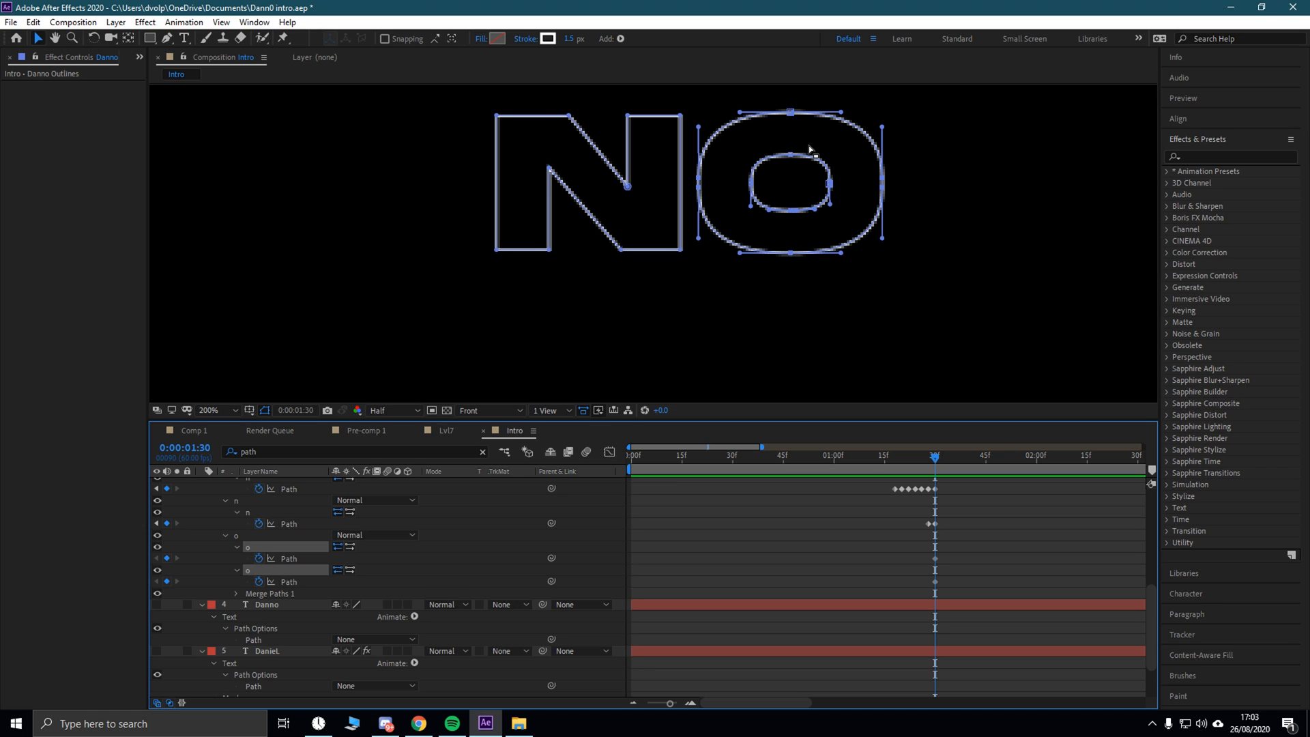
Step: Add a vertex near the top of both the O's outer and inner outlines with the Pen tool
{"action": "left_click", "coordinate": [58, 39]}
{"action": "scroll", "coordinate": [682, 287], "scroll_direction": "up", "scroll_amount": 2}
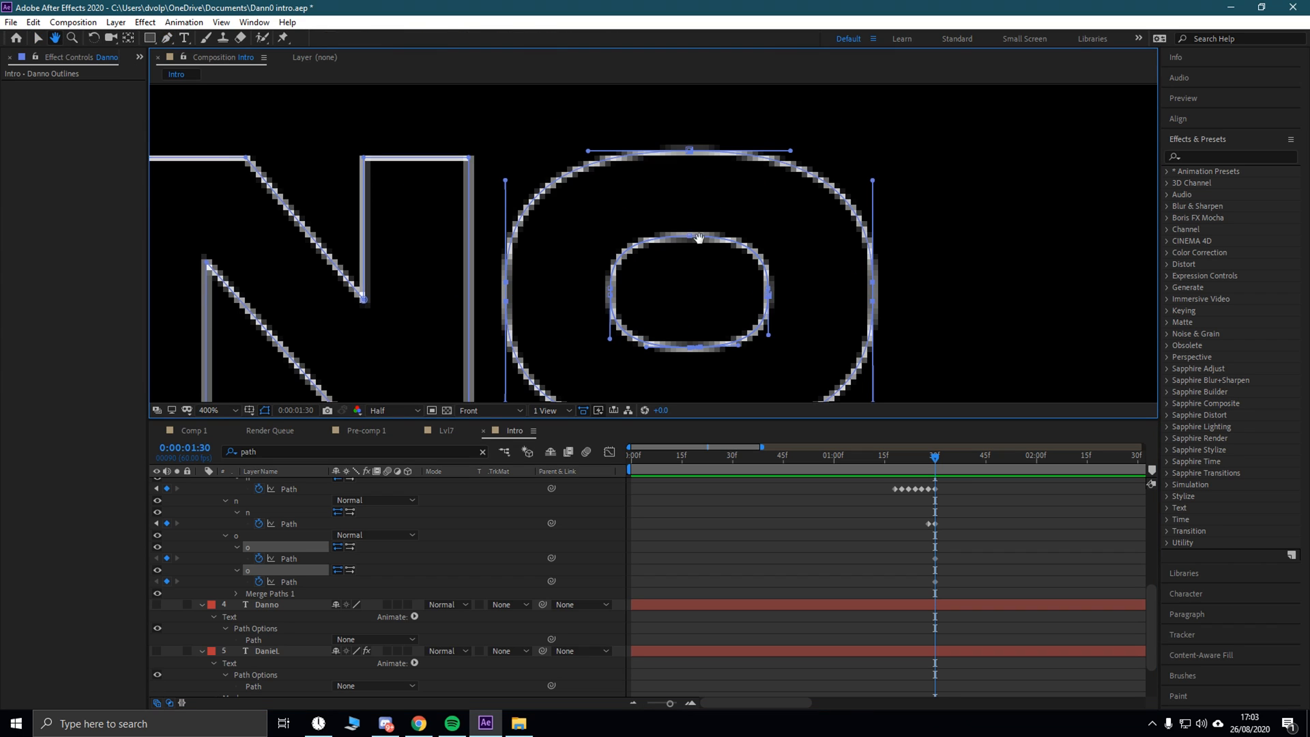
{"action": "left_click", "coordinate": [166, 39]}
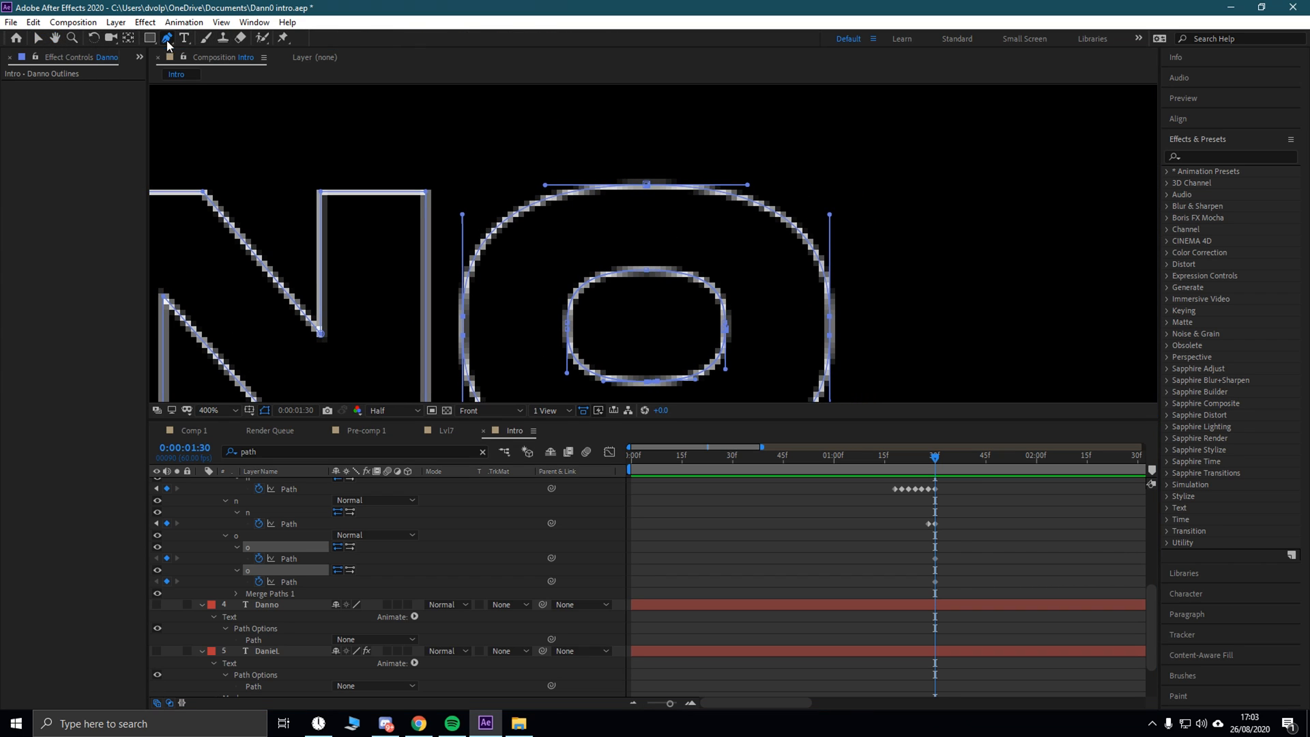
{"action": "left_click", "coordinate": [655, 185]}
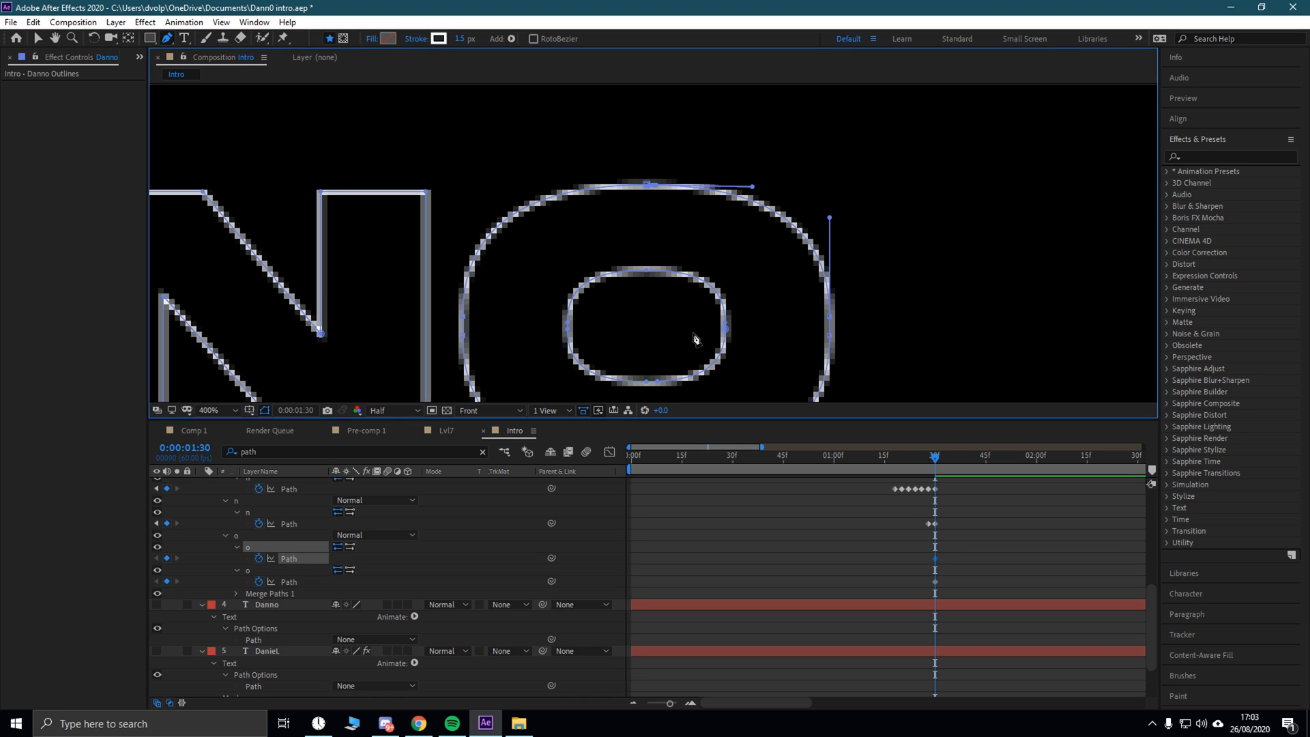
{"action": "left_click", "coordinate": [656, 274]}
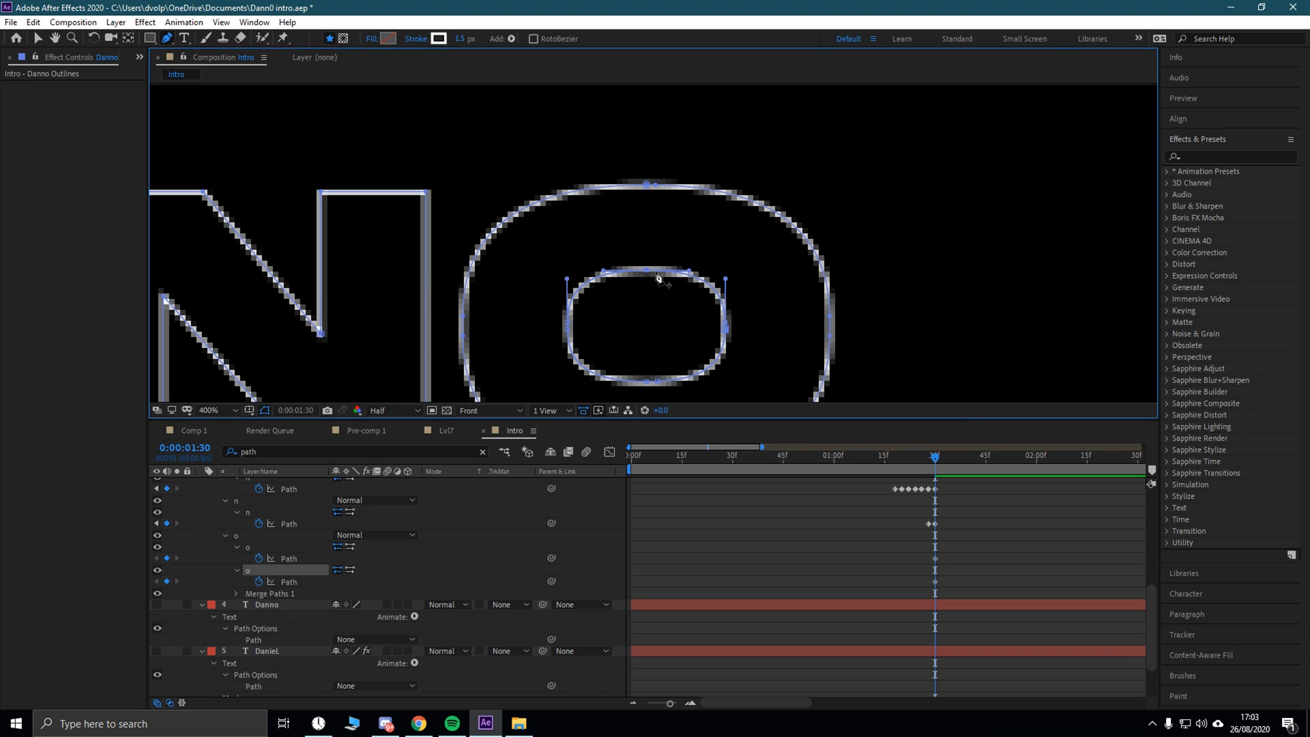
{"action": "left_click", "coordinate": [656, 272]}
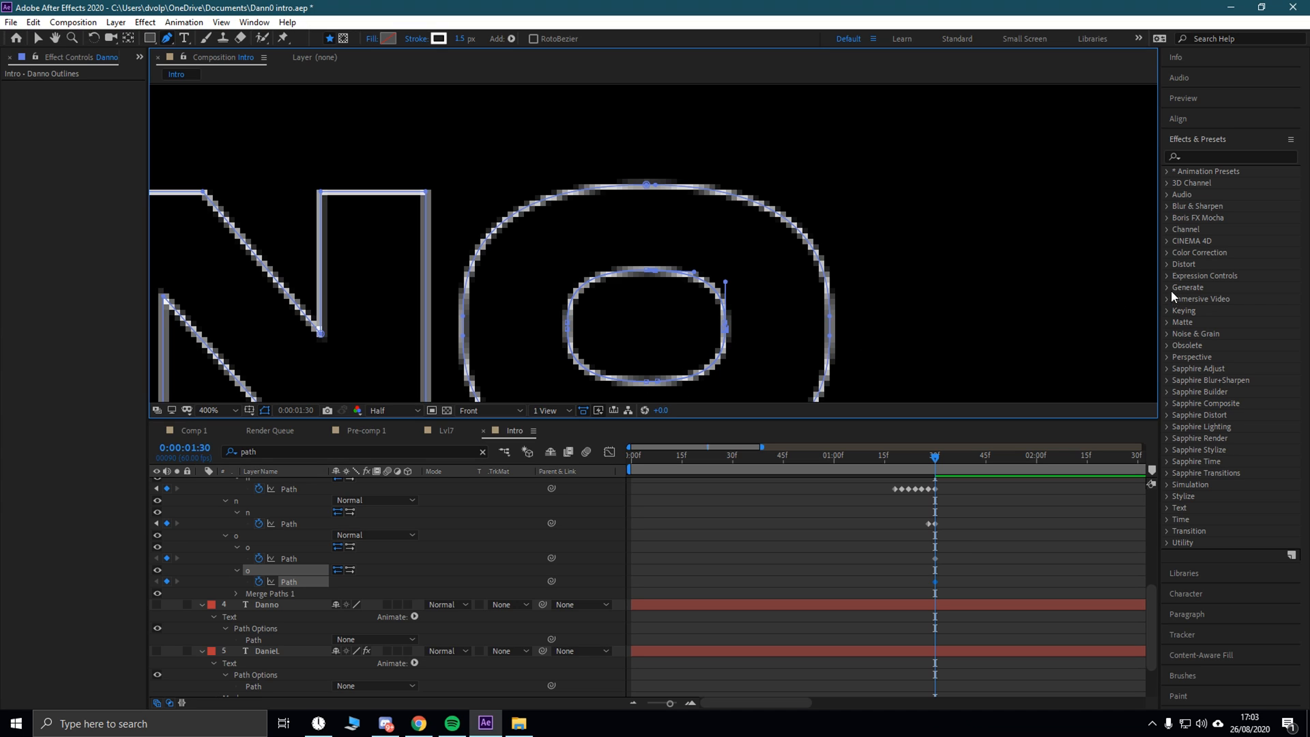
{"action": "key", "text": "comma"}
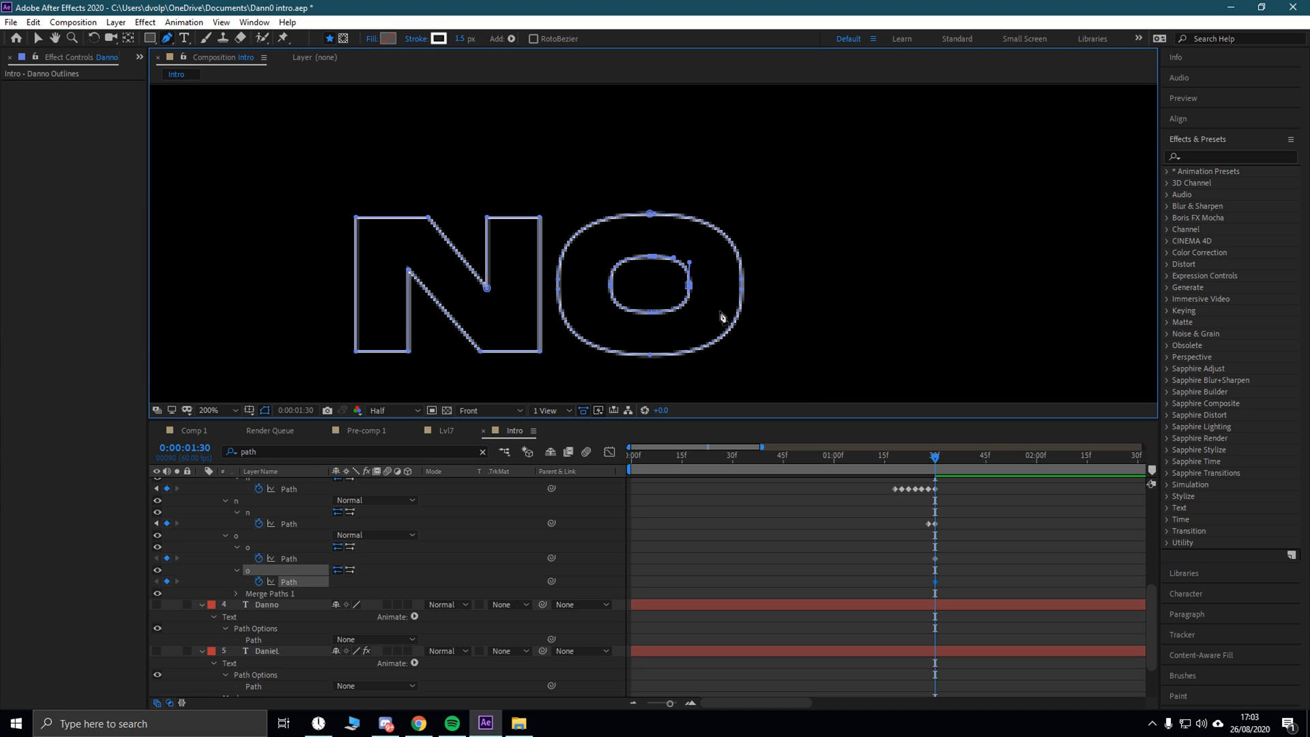
Step: Add a vertex near the bottom of the O's outer outline with the Pen tool
{"action": "scroll", "coordinate": [650, 326], "scroll_direction": "up", "scroll_amount": 2}
{"action": "left_click", "coordinate": [40, 39]}
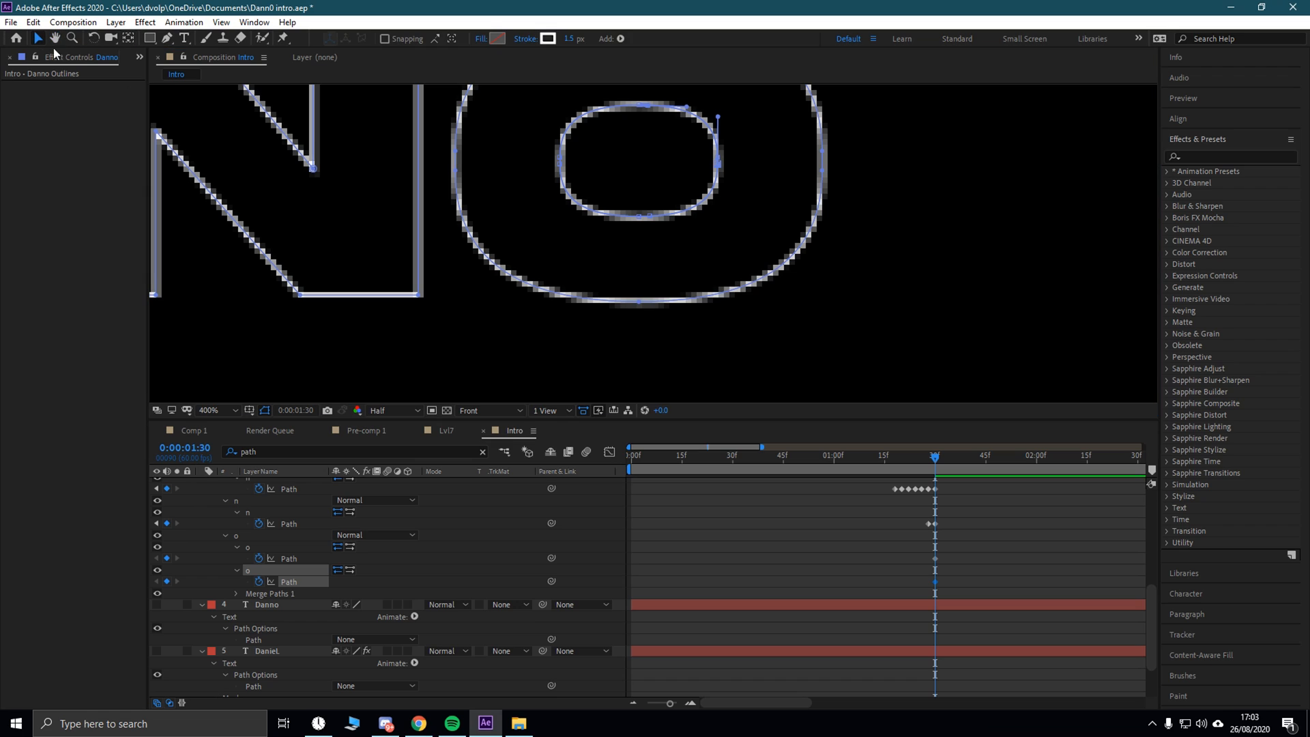
{"action": "left_click", "coordinate": [639, 302]}
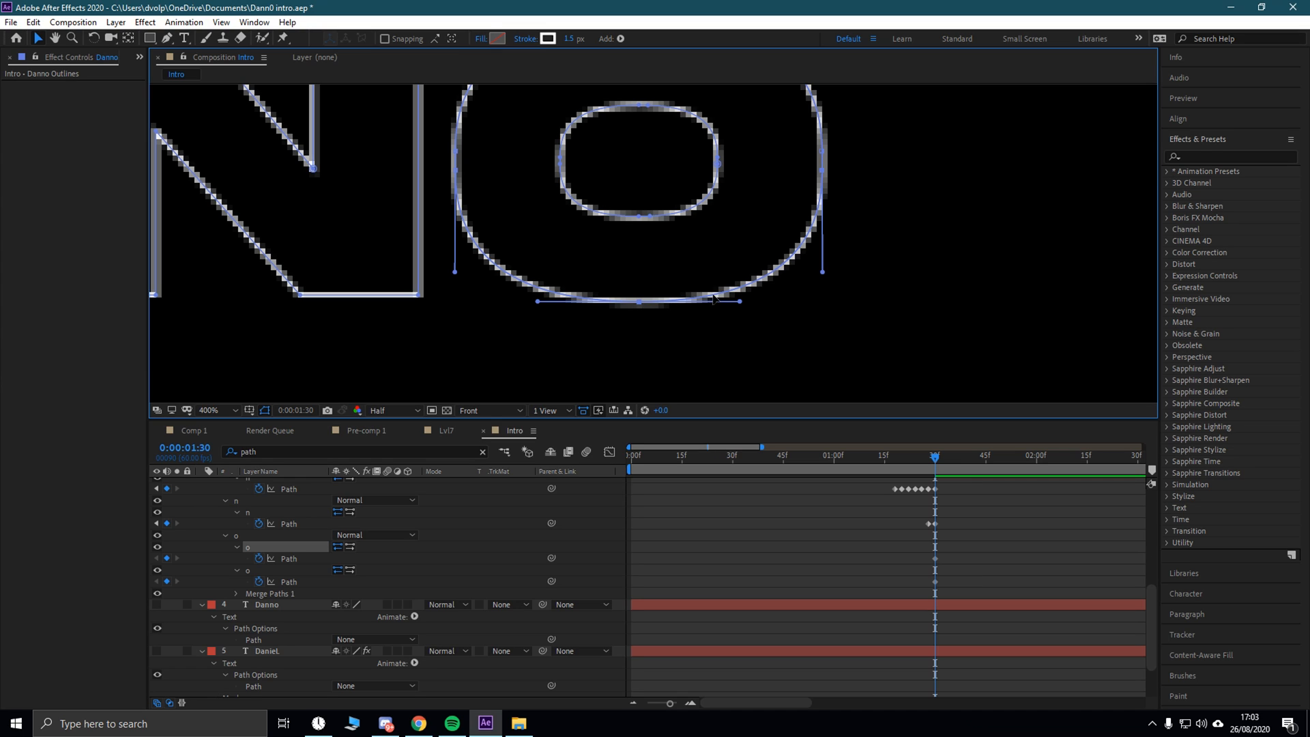
{"action": "key", "text": "period"}
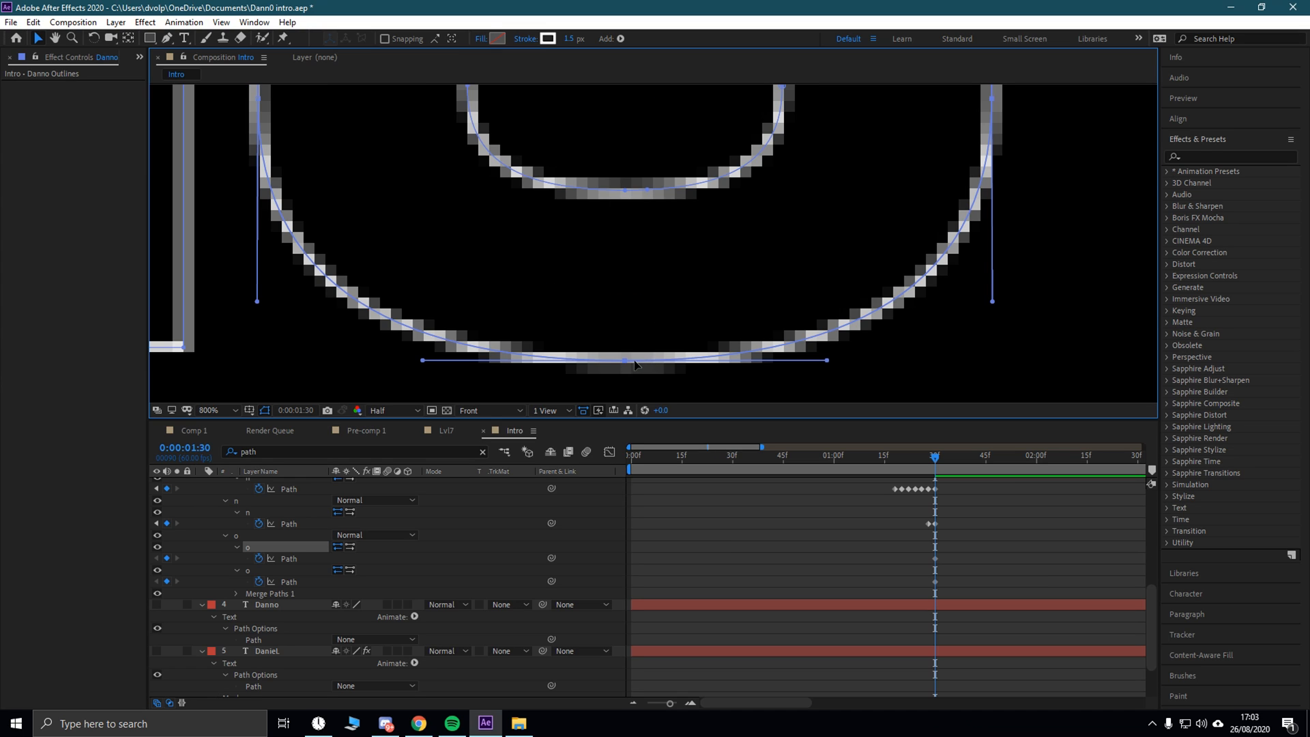
{"action": "key", "text": "comma"}
{"action": "left_click", "coordinate": [168, 39]}
{"action": "scroll", "coordinate": [652, 319], "scroll_direction": "up", "scroll_amount": 2}
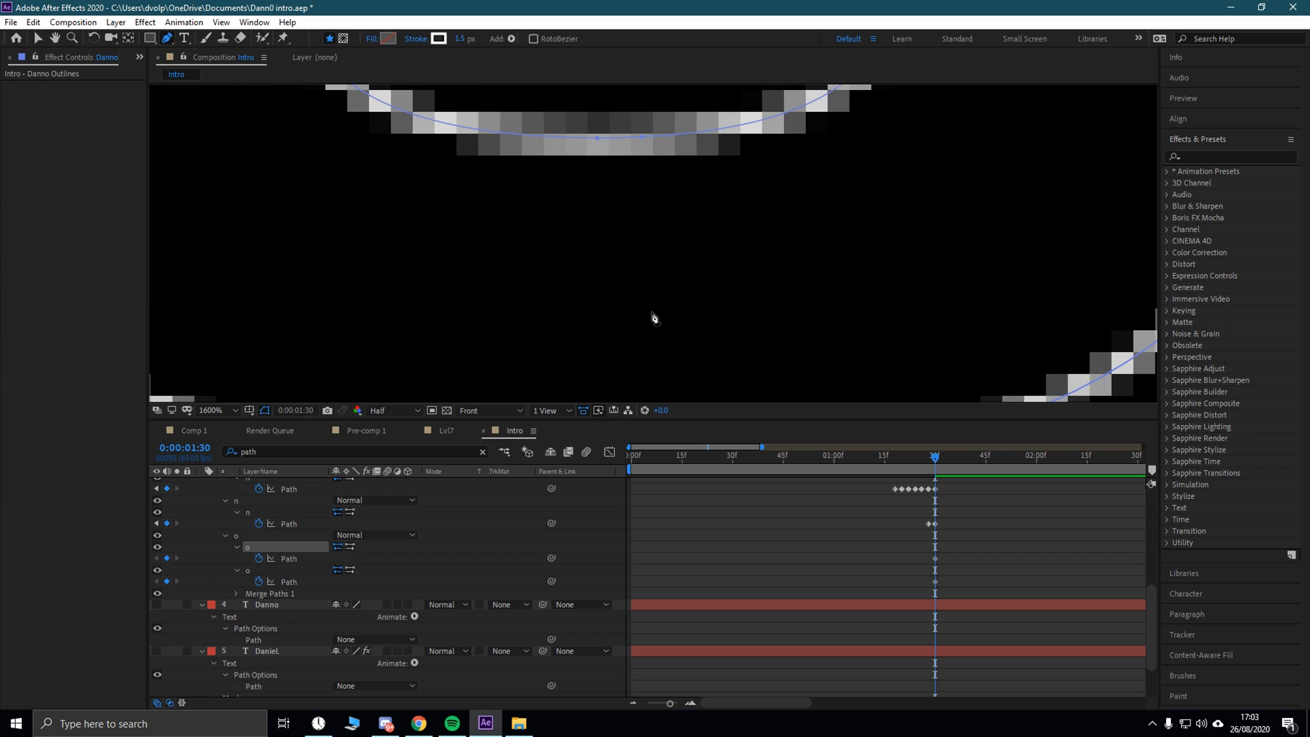
{"action": "scroll", "coordinate": [702, 344], "scroll_direction": "down", "scroll_amount": 1}
{"action": "left_click", "coordinate": [635, 360]}
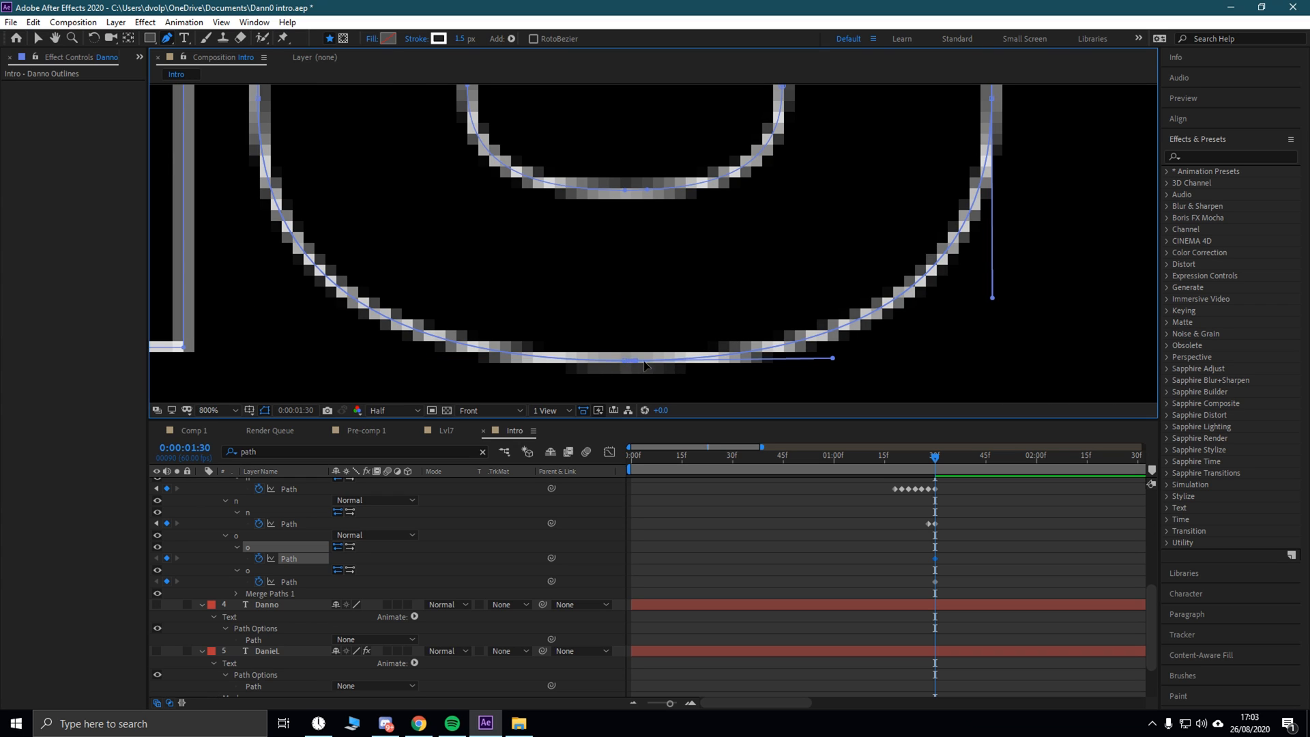
{"action": "scroll", "coordinate": [737, 345], "scroll_direction": "down", "scroll_amount": 1}
{"action": "scroll", "coordinate": [688, 302], "scroll_direction": "down", "scroll_amount": 1}
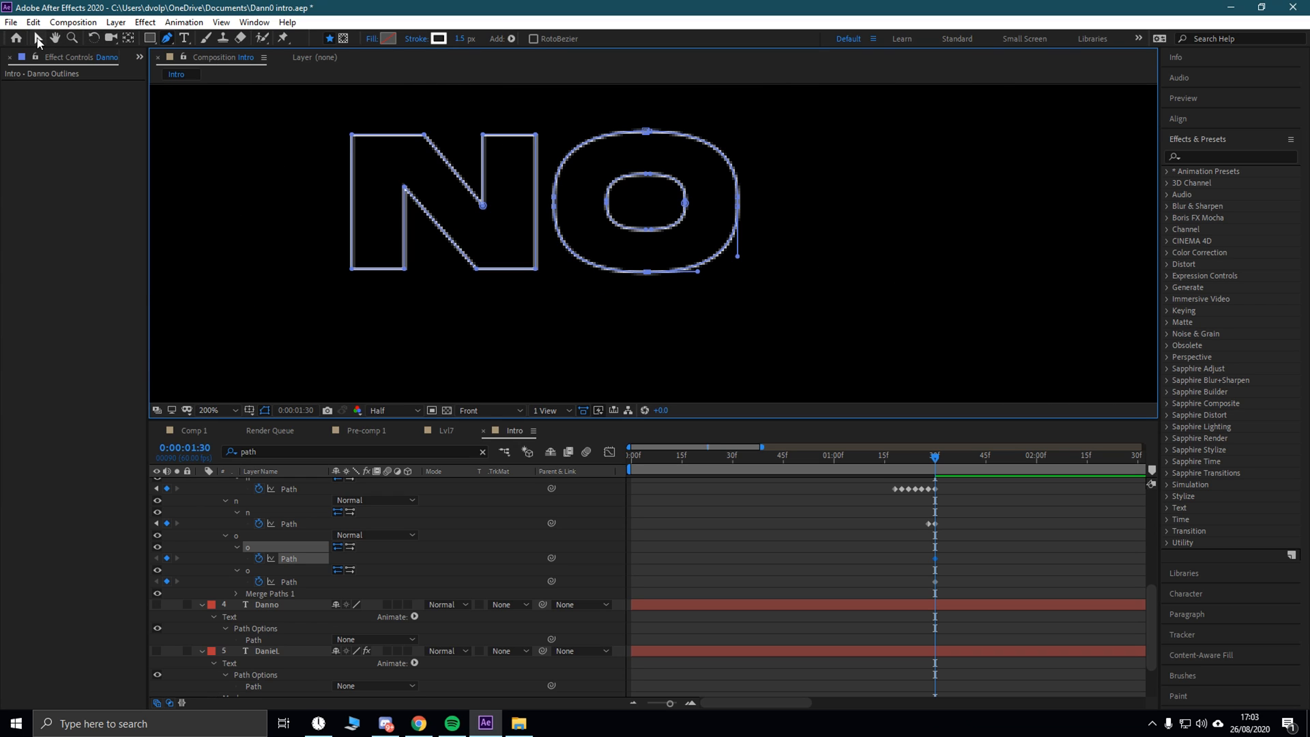
Step: Try to stretch the right half of the O by moving selected points of both outlines rightward, and undo it
{"action": "left_click", "coordinate": [38, 39]}
{"action": "scroll", "coordinate": [608, 248], "scroll_direction": "up", "scroll_amount": 1}
{"action": "left_click", "coordinate": [655, 220]}
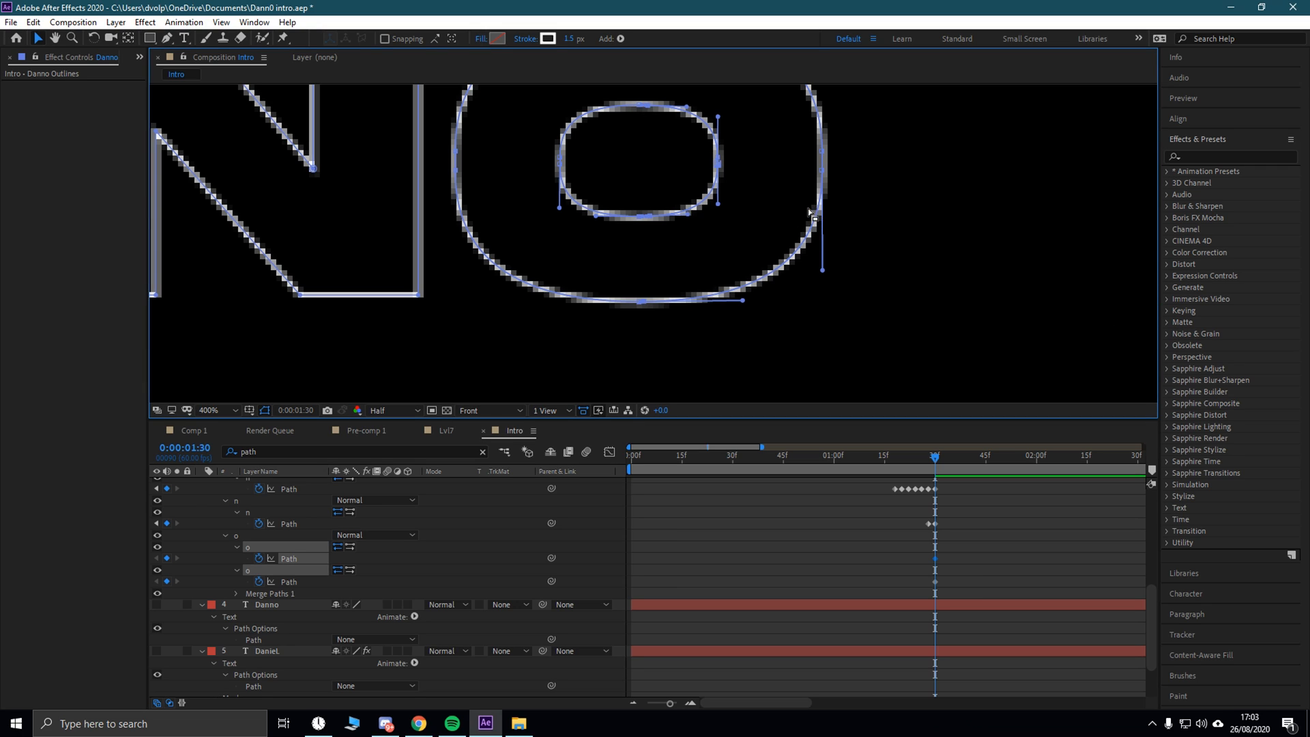
{"action": "scroll", "coordinate": [808, 208], "scroll_direction": "down", "scroll_amount": 1}
{"action": "left_click", "coordinate": [647, 131]}
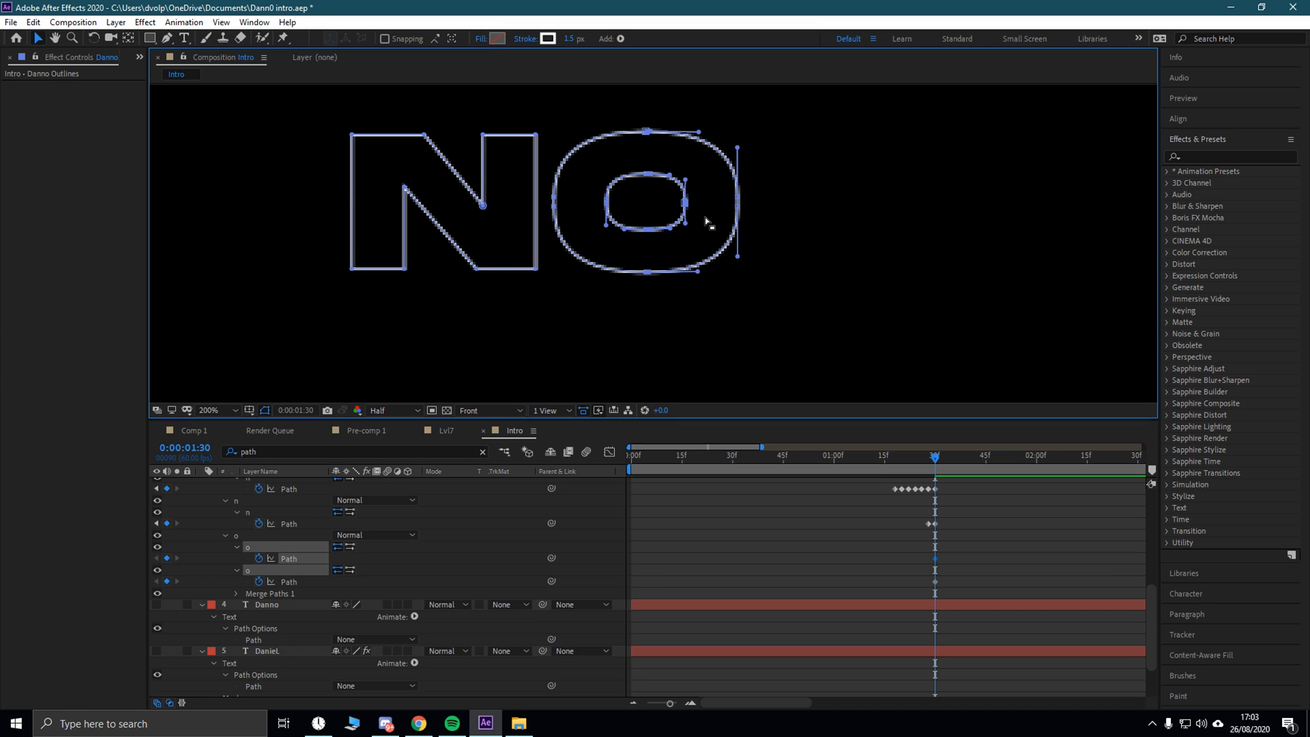
{"action": "scroll", "coordinate": [705, 217], "scroll_direction": "up", "scroll_amount": 2}
{"action": "scroll", "coordinate": [727, 207], "scroll_direction": "down", "scroll_amount": 1}
{"action": "scroll", "coordinate": [737, 170], "scroll_direction": "up", "scroll_amount": 1}
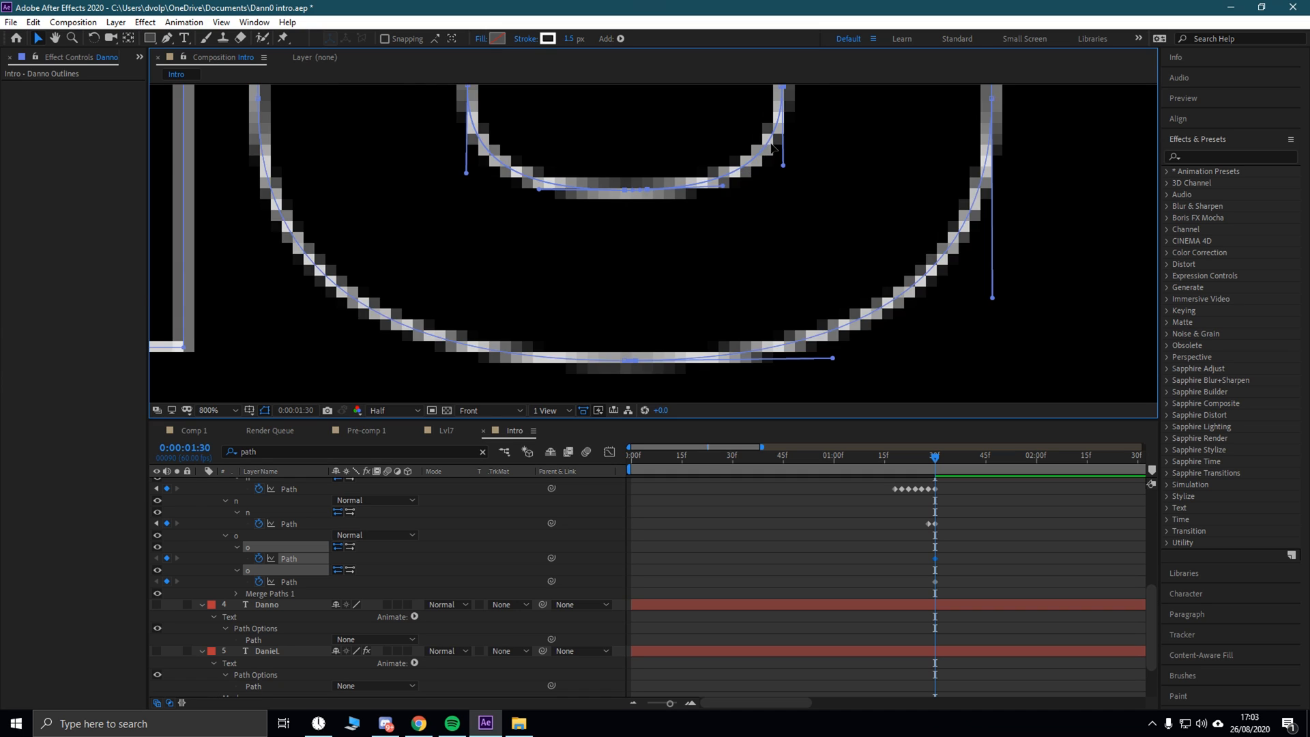
{"action": "scroll", "coordinate": [772, 146], "scroll_direction": "down", "scroll_amount": 1}
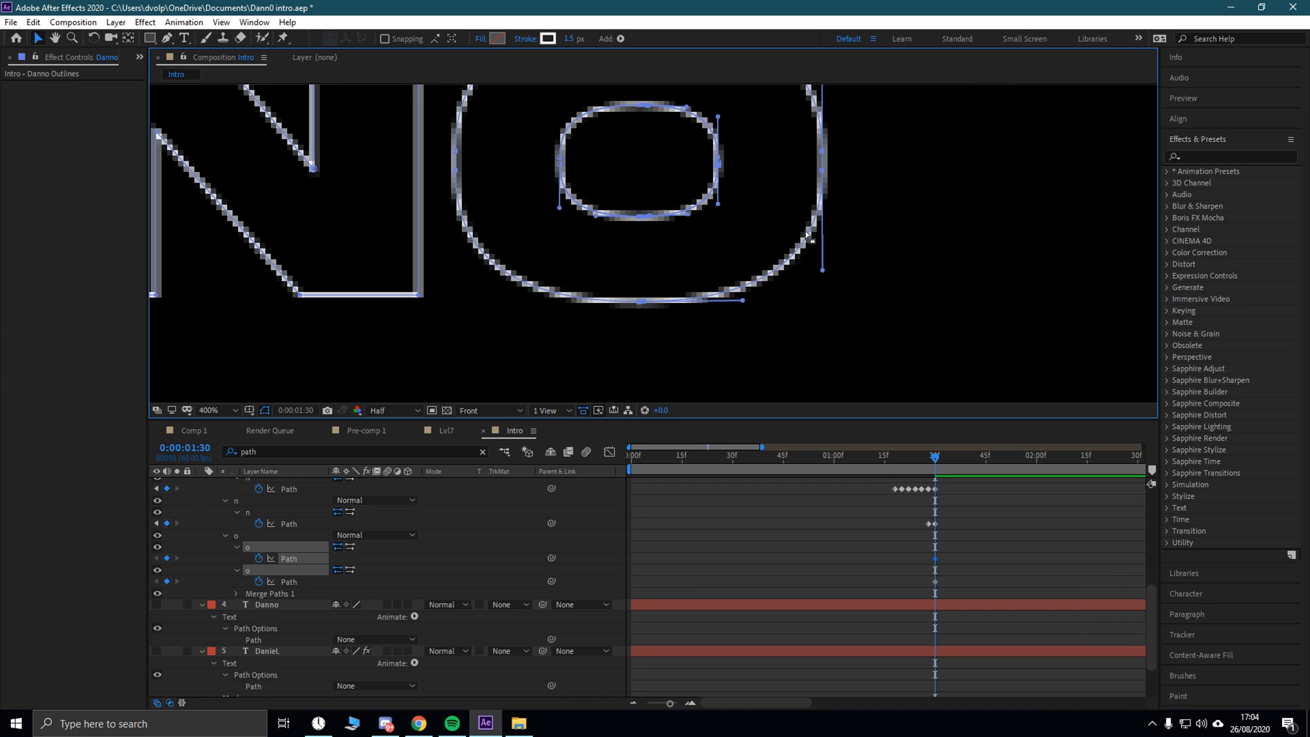
{"action": "key", "text": "ctrl+z"}
{"action": "key", "text": "ctrl+z"}
{"action": "scroll", "coordinate": [863, 182], "scroll_direction": "down", "scroll_amount": 1}
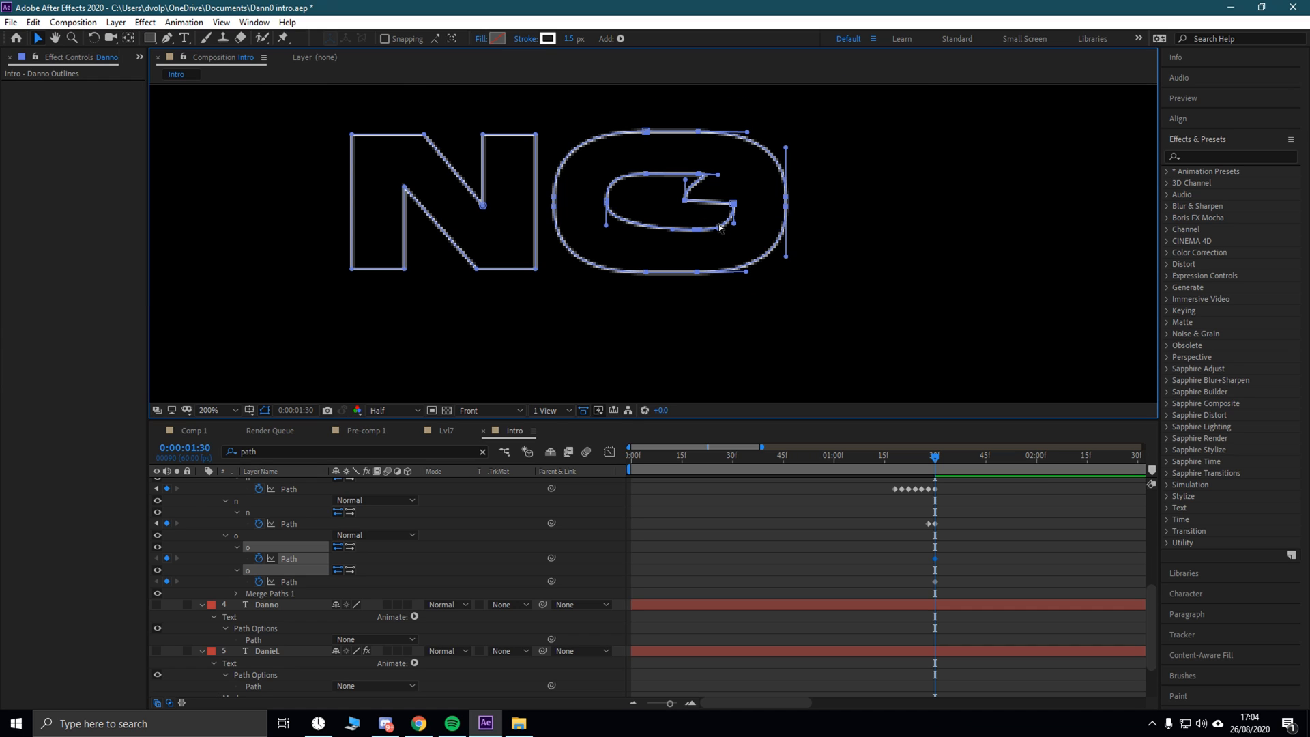
{"action": "key", "text": "ctrl+z"}
{"action": "scroll", "coordinate": [705, 215], "scroll_direction": "up", "scroll_amount": 1}
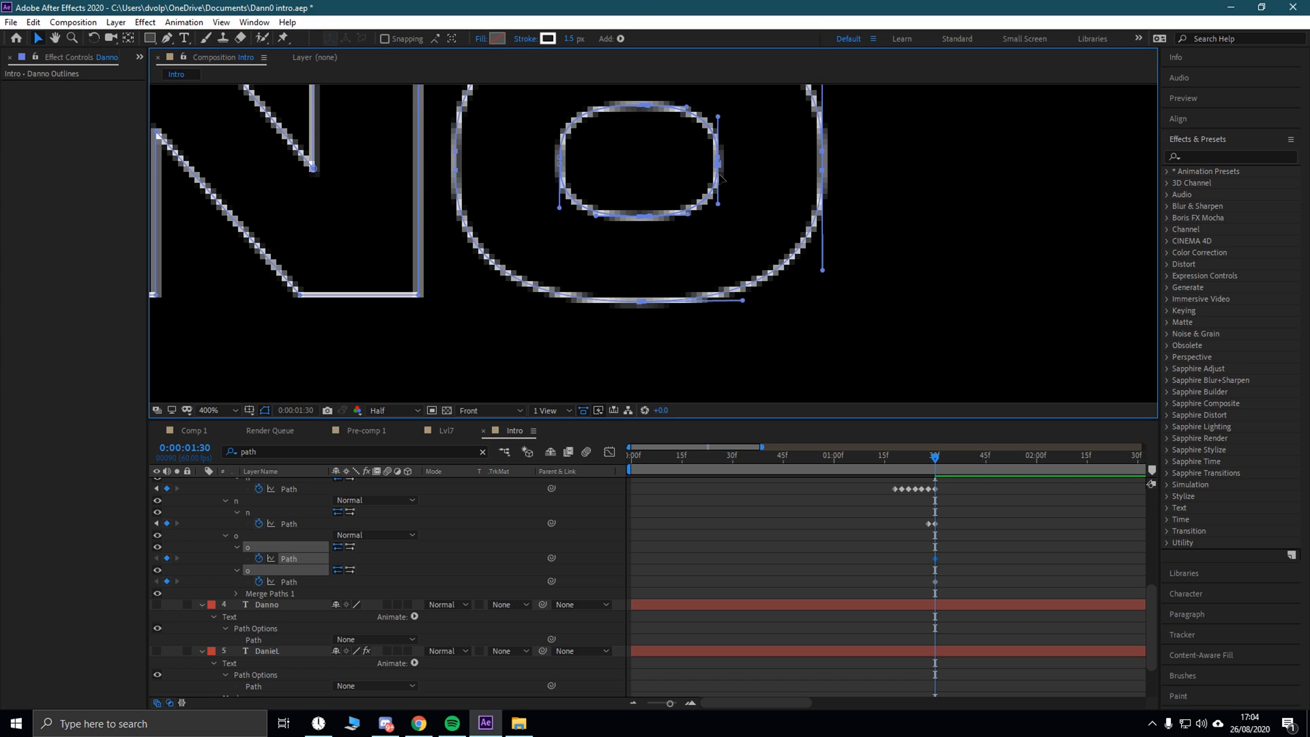
{"action": "scroll", "coordinate": [720, 183], "scroll_direction": "down", "scroll_amount": 1}
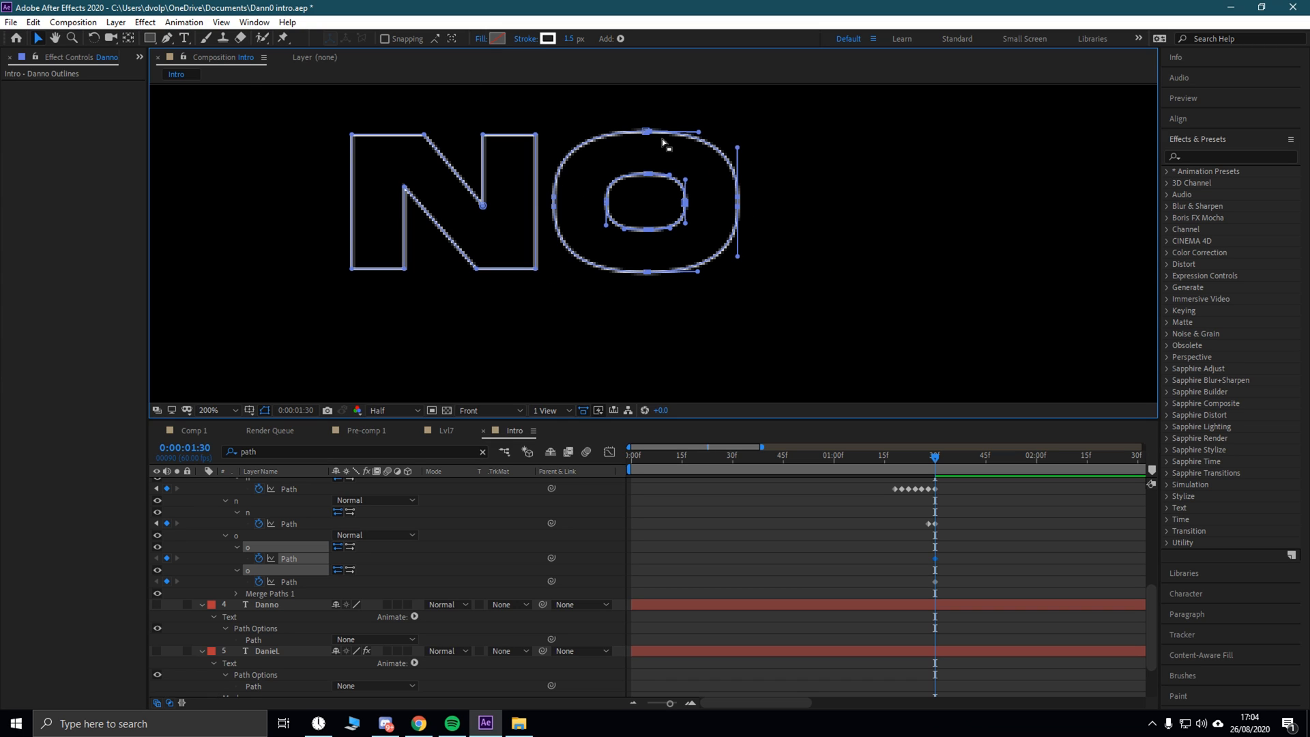
Step: Select the right-hand points of the O's outer and inner outlines, including those near the top and bottom
{"action": "left_click_drag", "start_coordinate": [792, 151], "coordinate": [678, 233]}
{"action": "scroll", "coordinate": [657, 153], "scroll_direction": "up", "scroll_amount": 1}
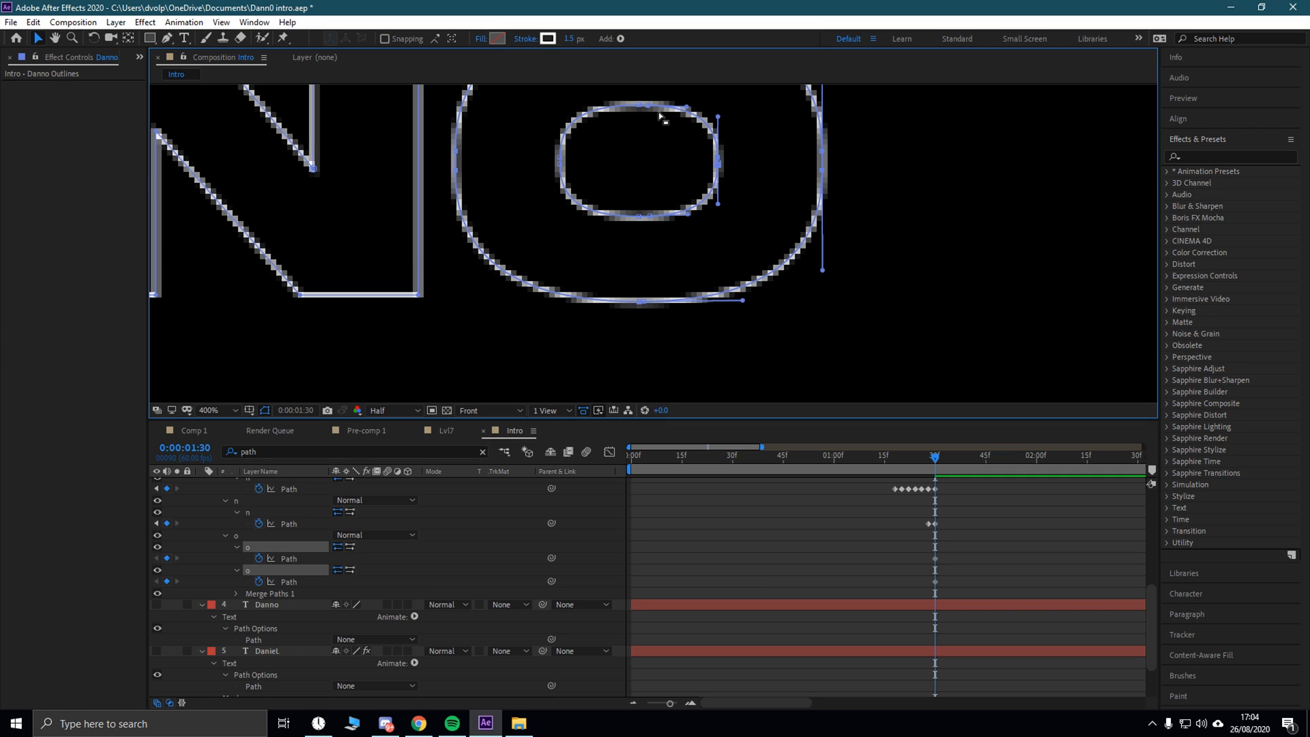
{"action": "left_click", "coordinate": [650, 216], "text": "shift"}
{"action": "key", "text": "comma"}
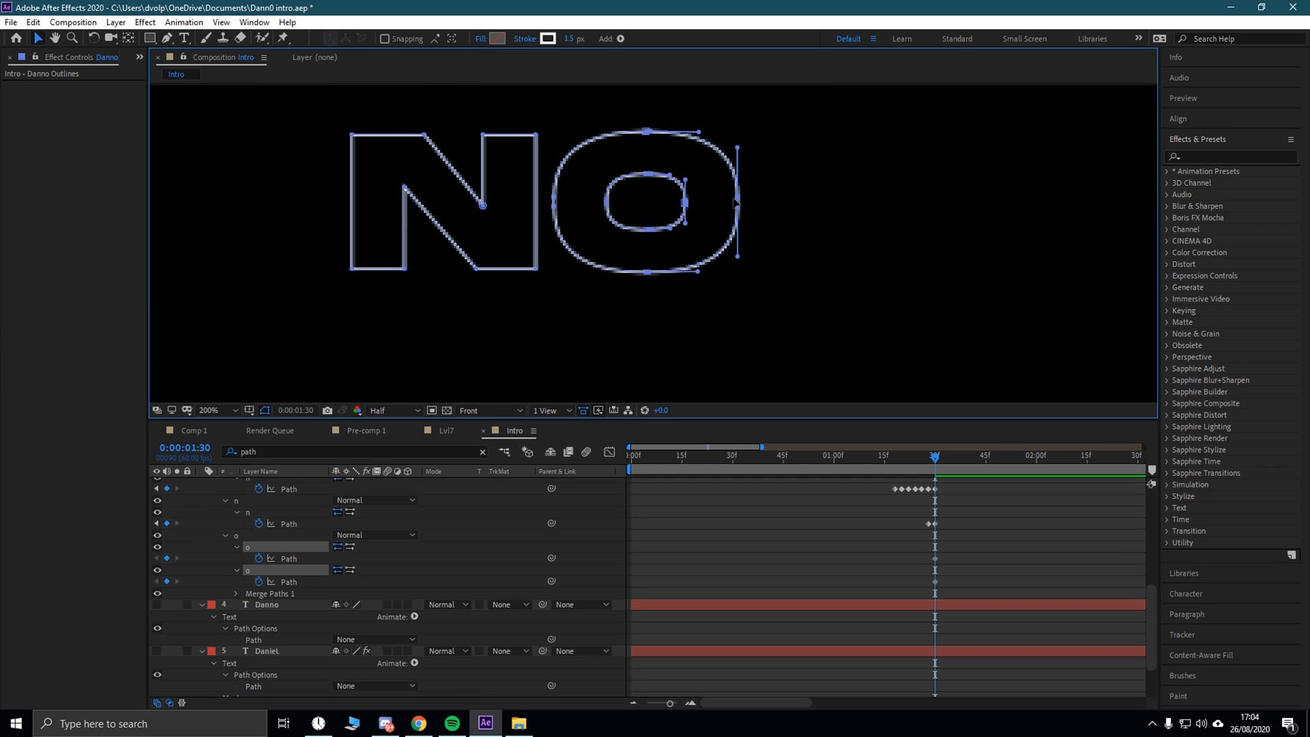
Step: Try to stretch the O's right half far to the right at 0:00:01:30, and undo it
{"action": "left_click_drag", "start_coordinate": [739, 200], "coordinate": [1117, 202]}
{"action": "key", "text": "comma"}
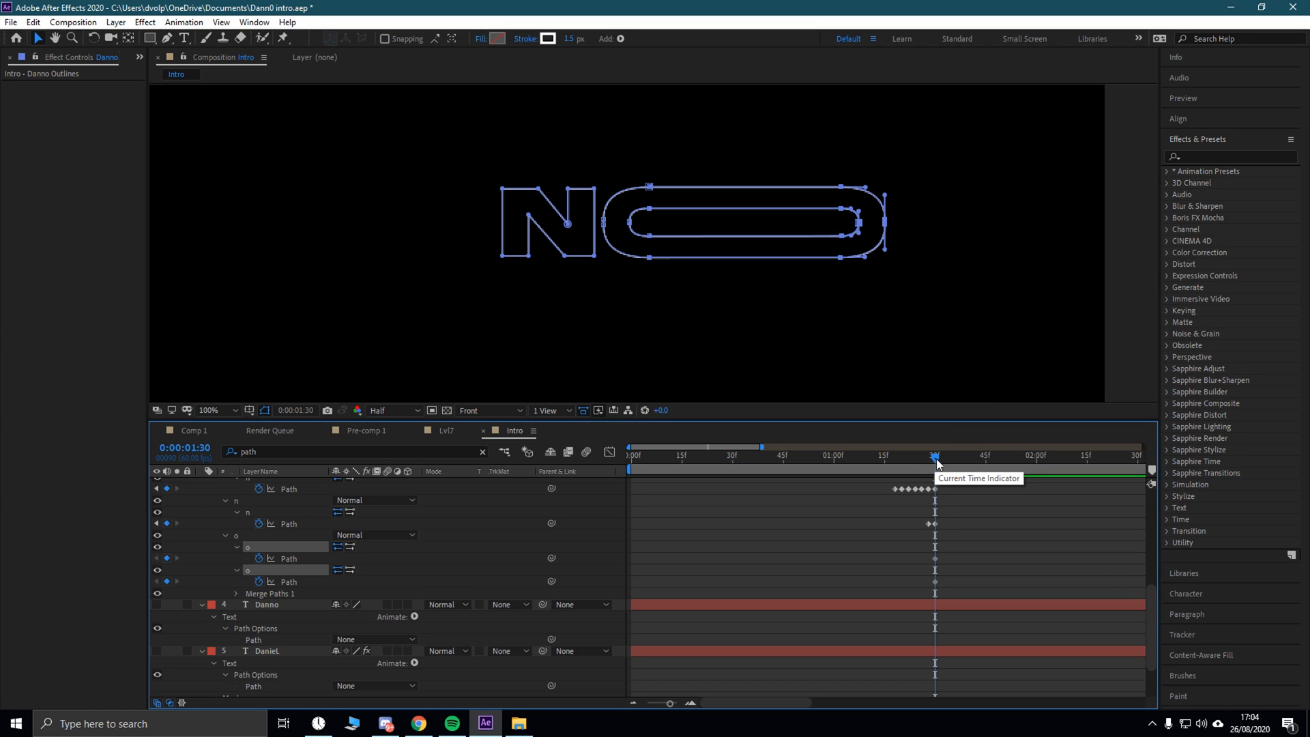
{"action": "key", "text": "ctrl+z"}
{"action": "key", "text": "ctrl+z"}
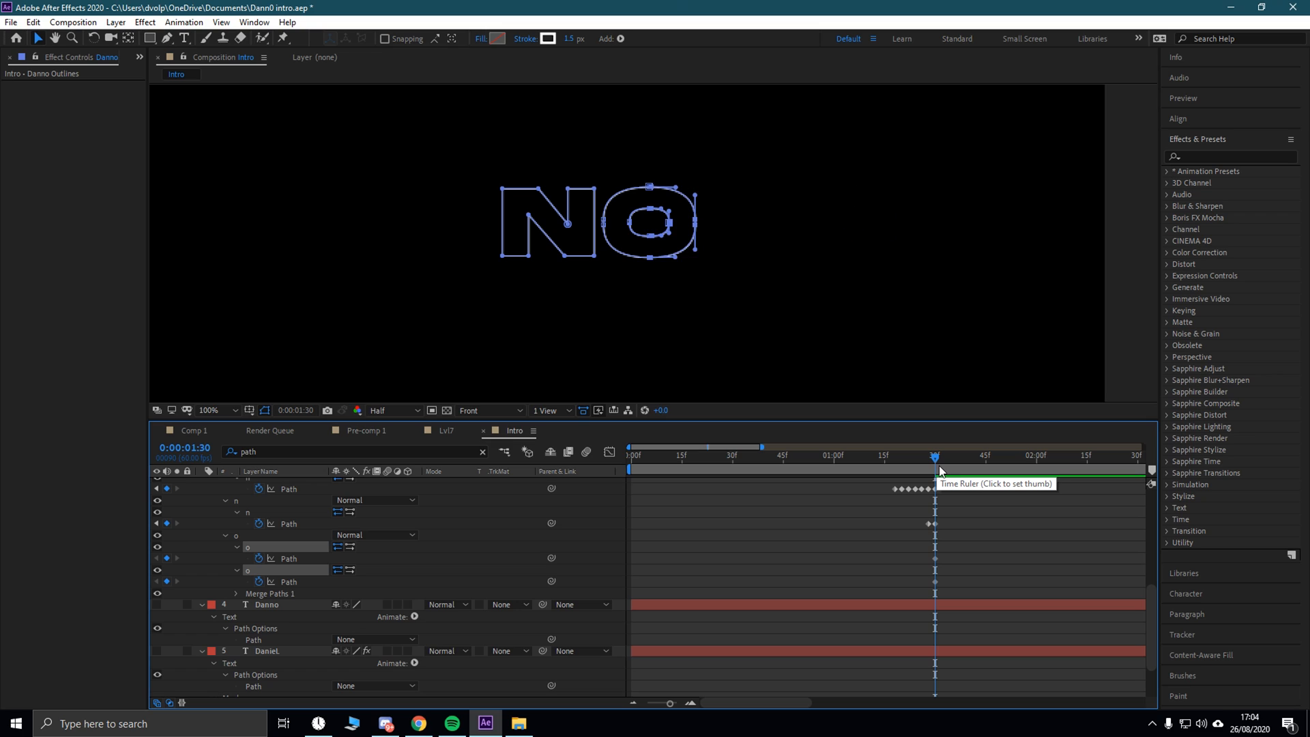
Step: At 0:00:01:28, hide the stretched N outline and pull the O's selected right-hand points to the right
{"action": "left_click", "coordinate": [931, 458]}
{"action": "left_click", "coordinate": [928, 458]}
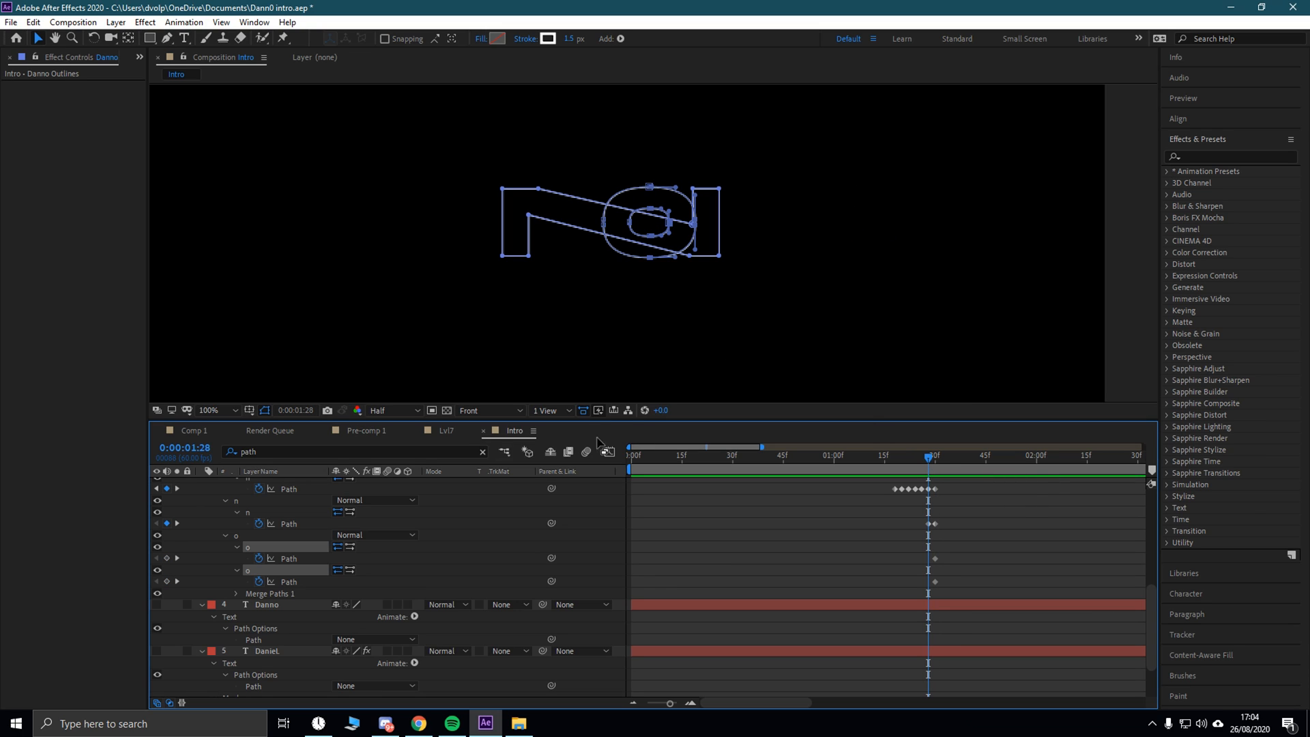
{"action": "left_click", "coordinate": [157, 512]}
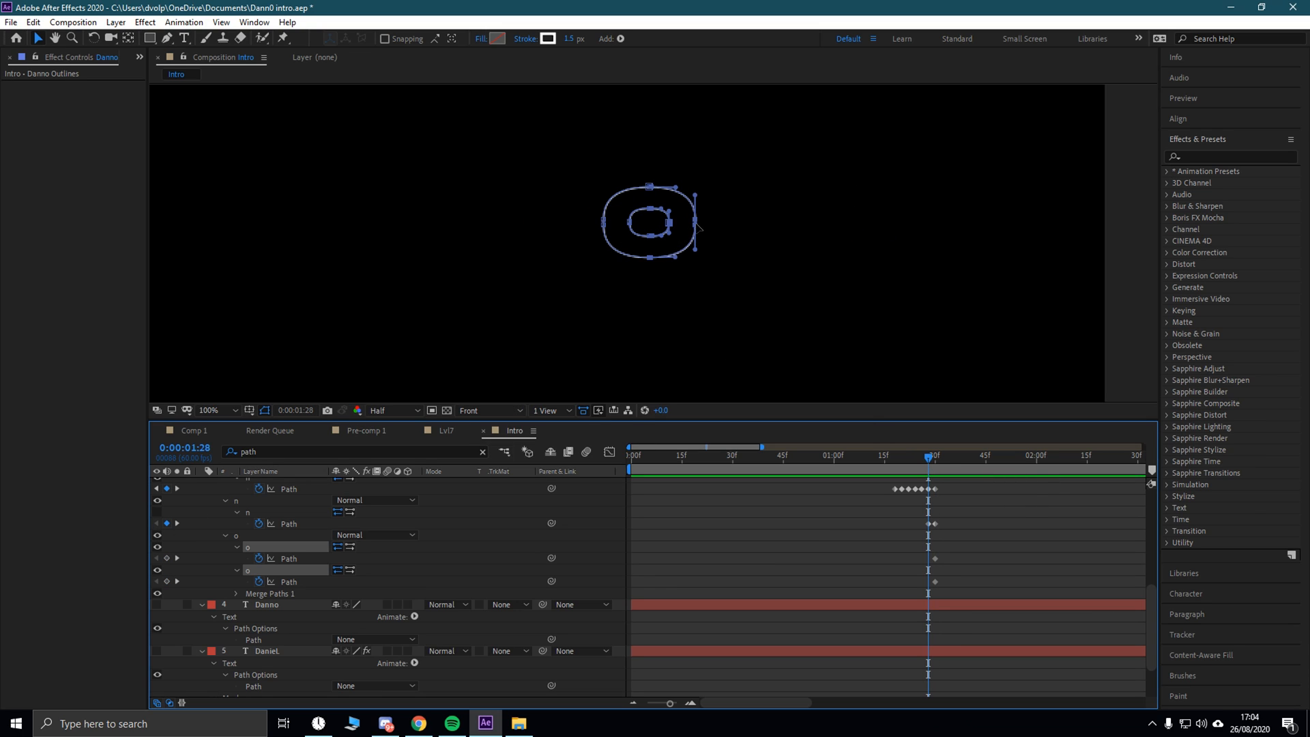
{"action": "left_click_drag", "start_coordinate": [697, 224], "coordinate": [870, 224]}
Step: At 0:00:01:26, move the left-hand points of both O outlines rightward to close up the stretched letter
{"action": "left_click", "coordinate": [924, 457]}
{"action": "left_click", "coordinate": [921, 455]}
{"action": "left_click_drag", "start_coordinate": [583, 172], "coordinate": [685, 292]}
{"action": "left_click_drag", "start_coordinate": [650, 187], "coordinate": [820, 198]}
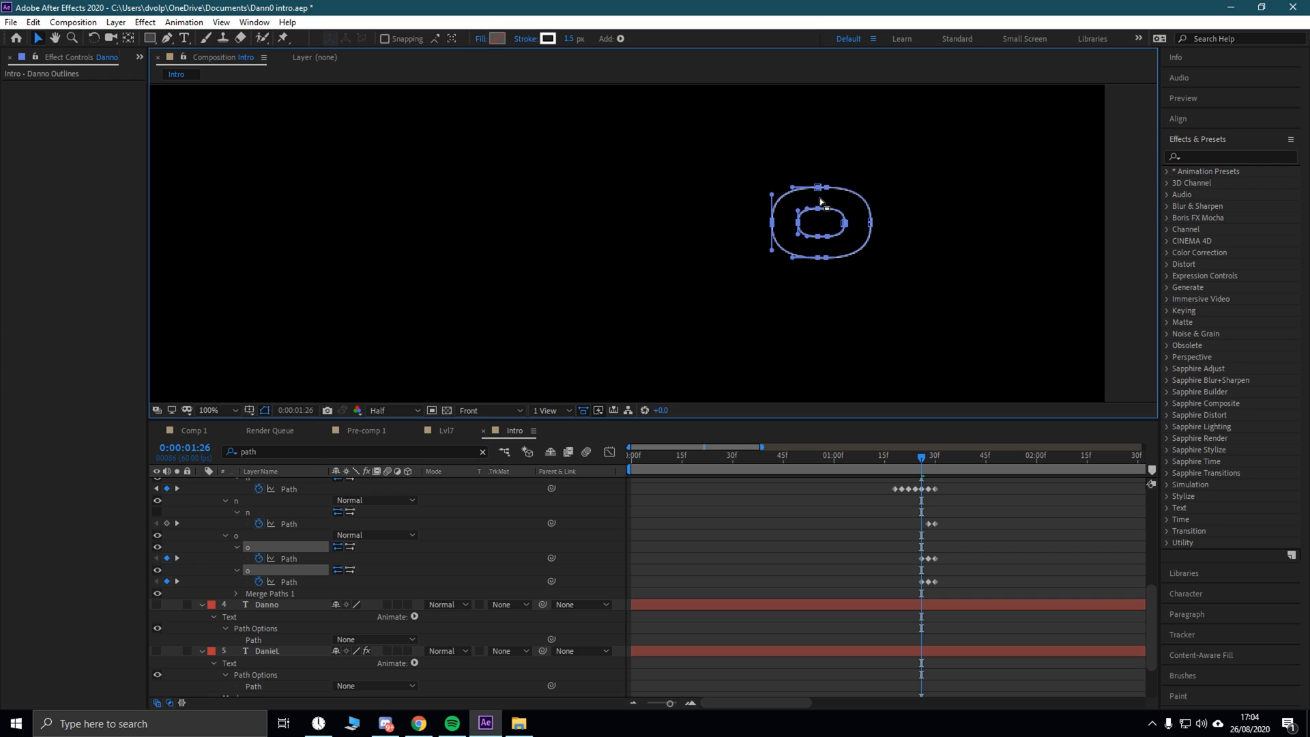
Step: At 0:00:01:24, select the right-hand points of both O outlines and stretch them further right
{"action": "left_click", "coordinate": [915, 457]}
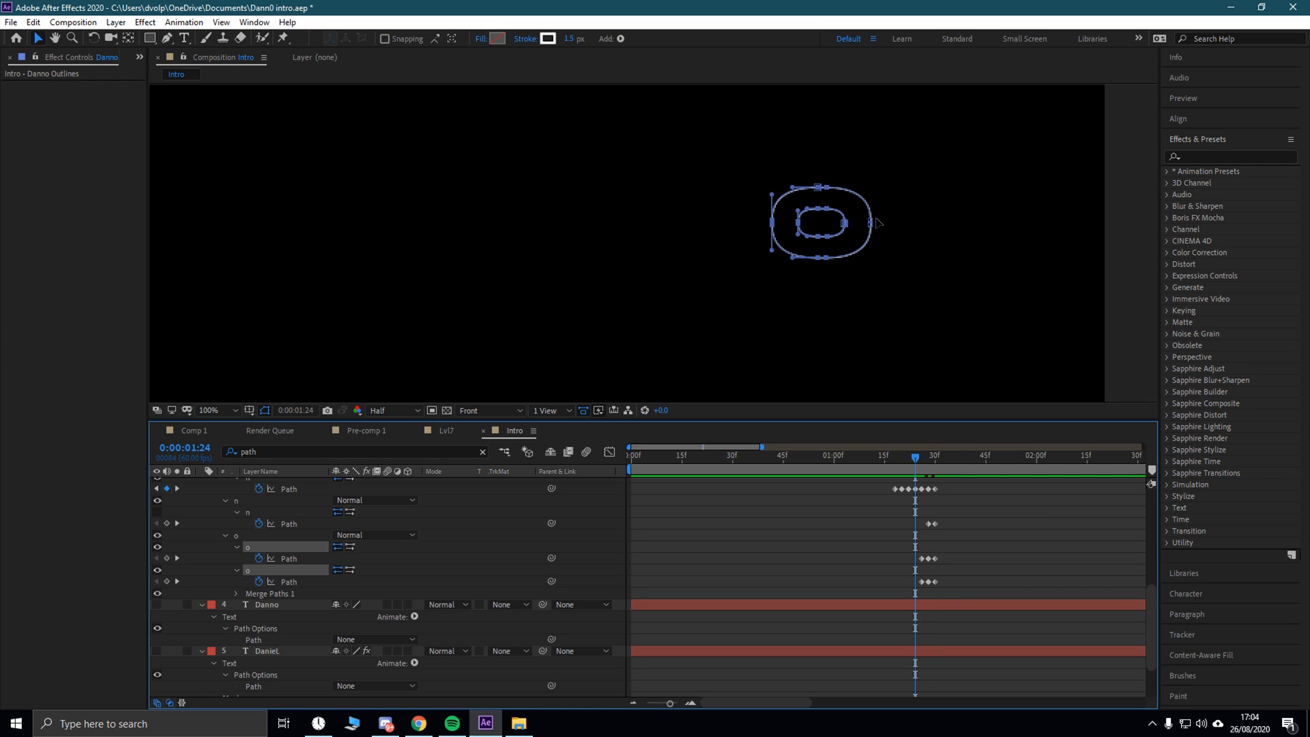
{"action": "key", "text": "period"}
{"action": "left_click_drag", "start_coordinate": [1067, 184], "coordinate": [1116, 227]}
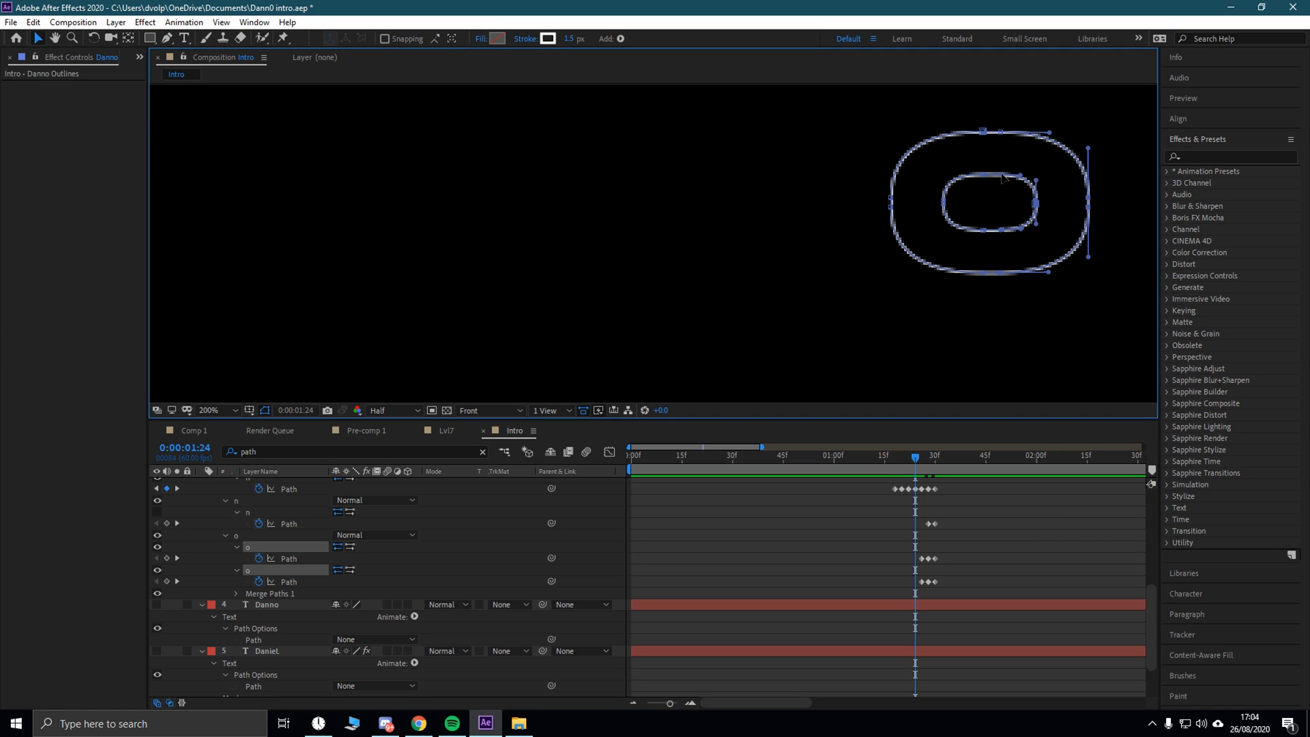
{"action": "mouse_move", "coordinate": [1035, 203]}
{"action": "left_mouse_down"}
{"action": "mouse_move", "coordinate": [1164, 203]}
{"action": "mouse_move", "coordinate": [1052, 202]}
{"action": "left_mouse_up"}
{"action": "scroll", "coordinate": [992, 347], "scroll_direction": "down", "scroll_amount": 1}
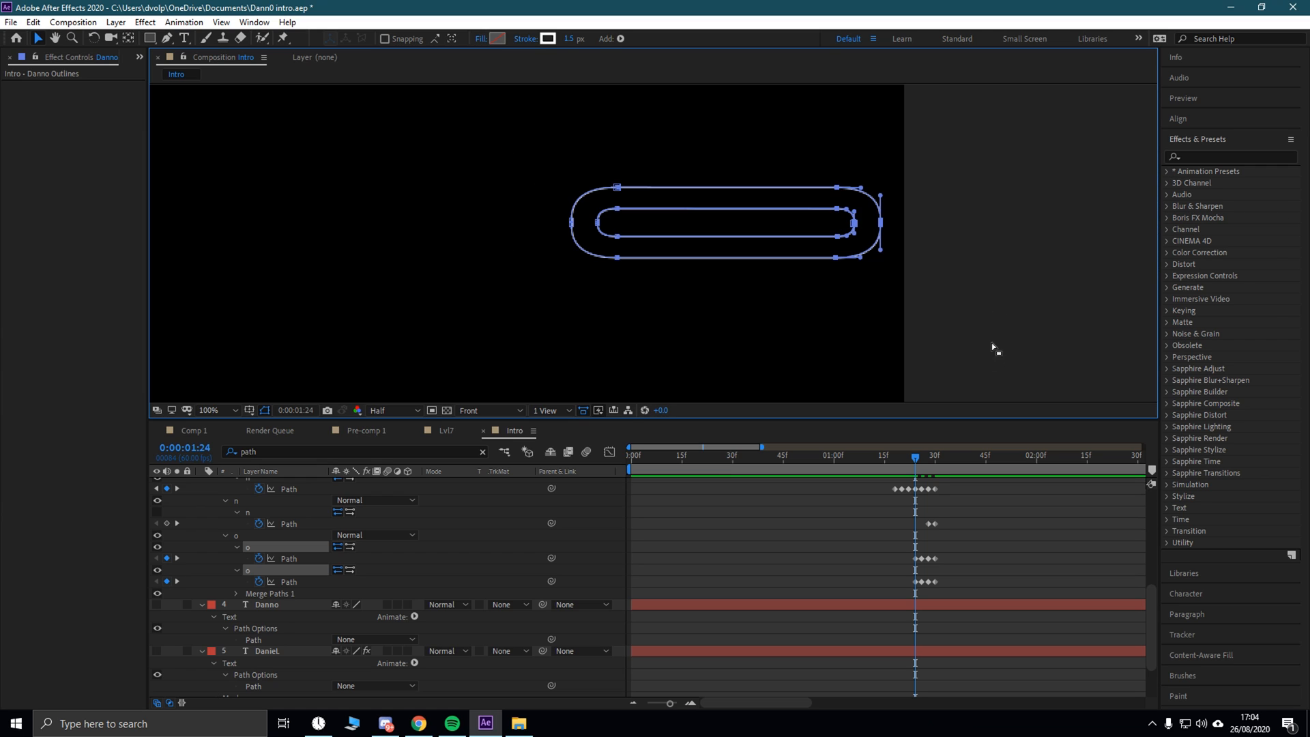
Step: At 0:00:01:22, move the left-hand points of both O outlines rightward to restore the letter's compact shape
{"action": "left_click_drag", "start_coordinate": [914, 469], "coordinate": [909, 459]}
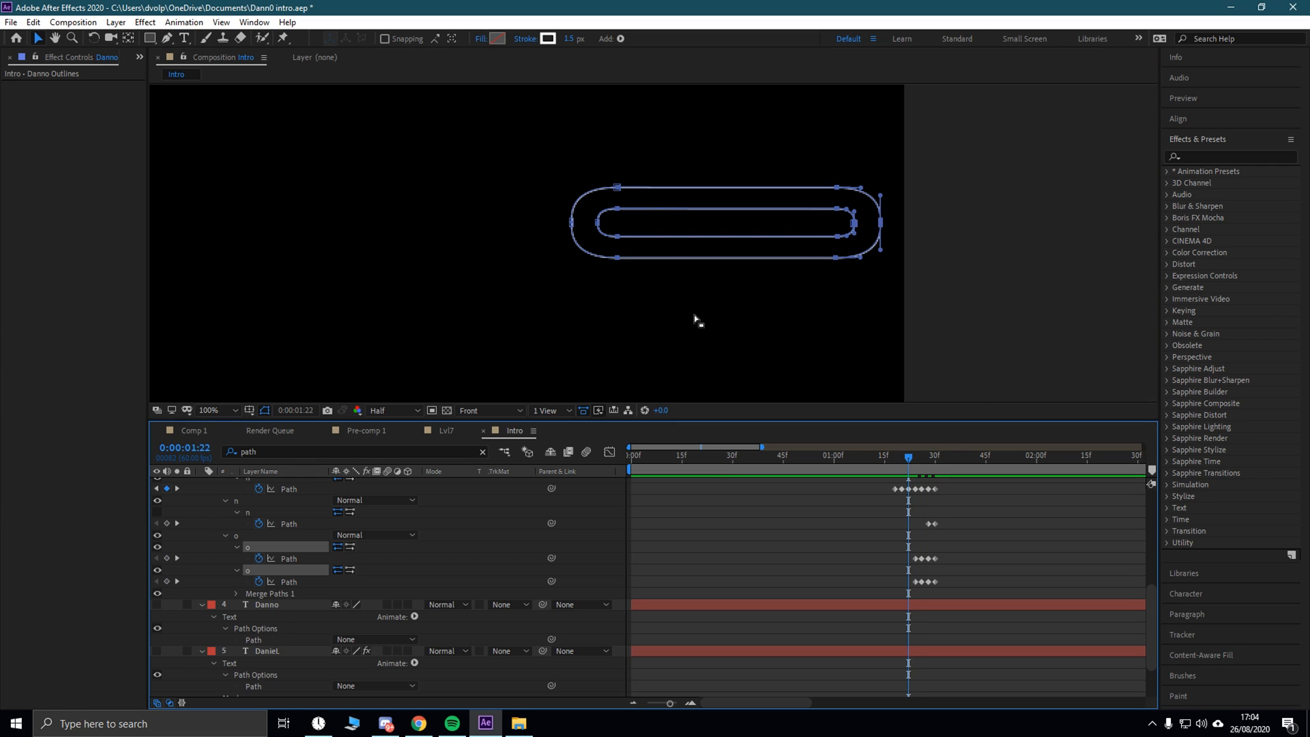
{"action": "left_click_drag", "start_coordinate": [524, 155], "coordinate": [648, 300]}
{"action": "left_click_drag", "start_coordinate": [618, 209], "coordinate": [832, 236]}
Step: At 0:00:01:20, stretch the right-hand points of both O outlines rightward past the frame's edge
{"action": "left_click_drag", "start_coordinate": [907, 461], "coordinate": [901, 458]}
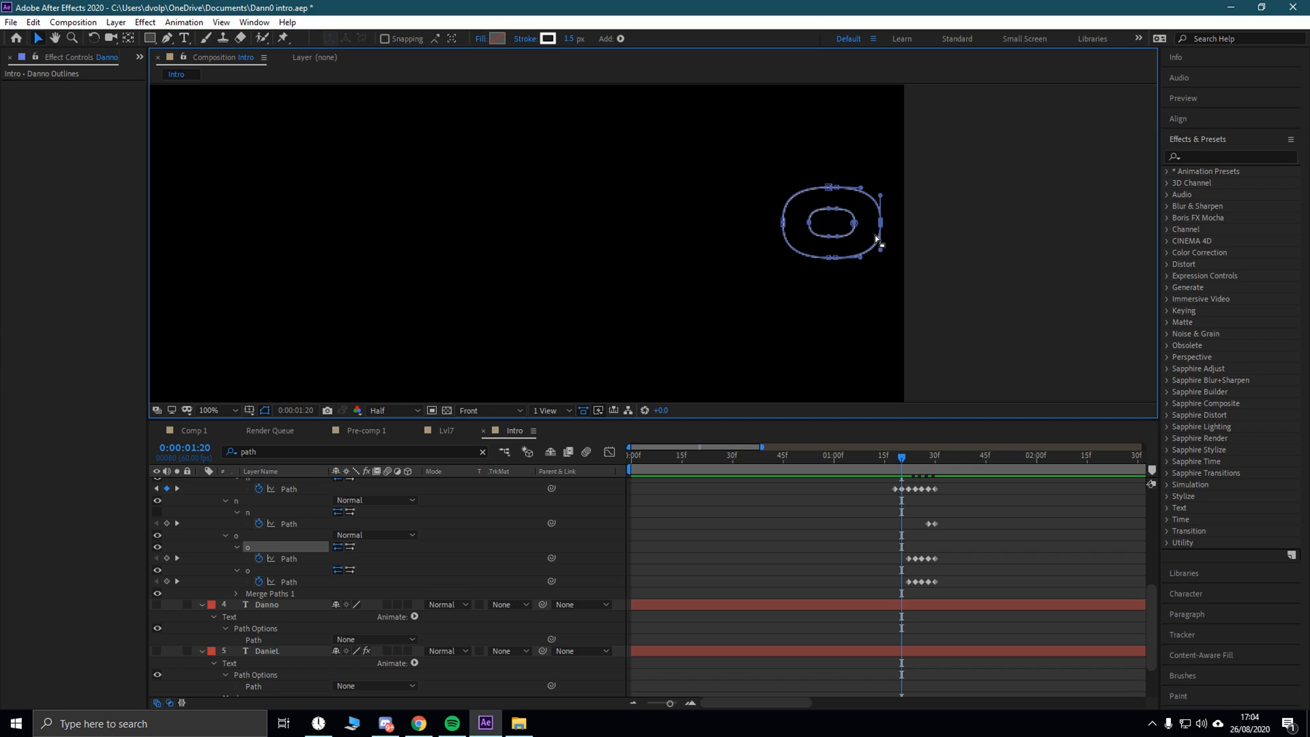
{"action": "key", "text": "period"}
{"action": "left_click", "coordinate": [1055, 203]}
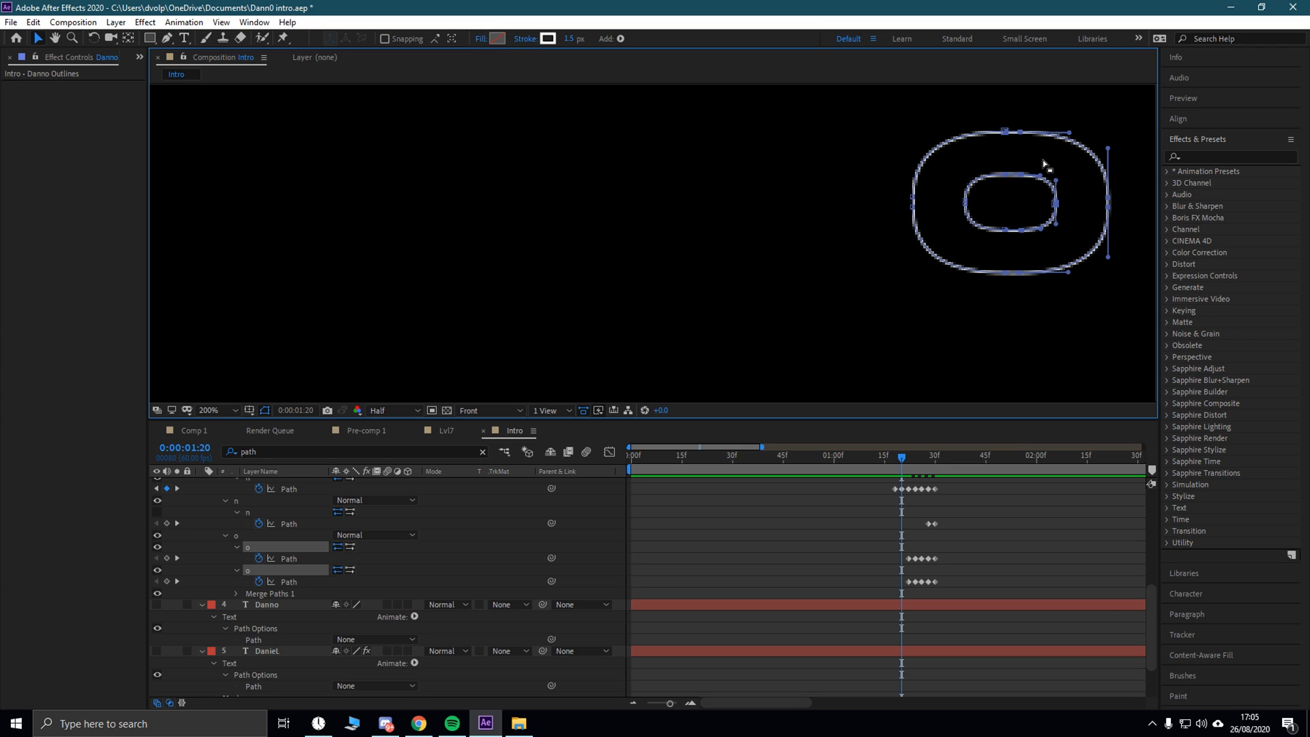
{"action": "left_click_drag", "start_coordinate": [1108, 197], "coordinate": [1165, 198]}
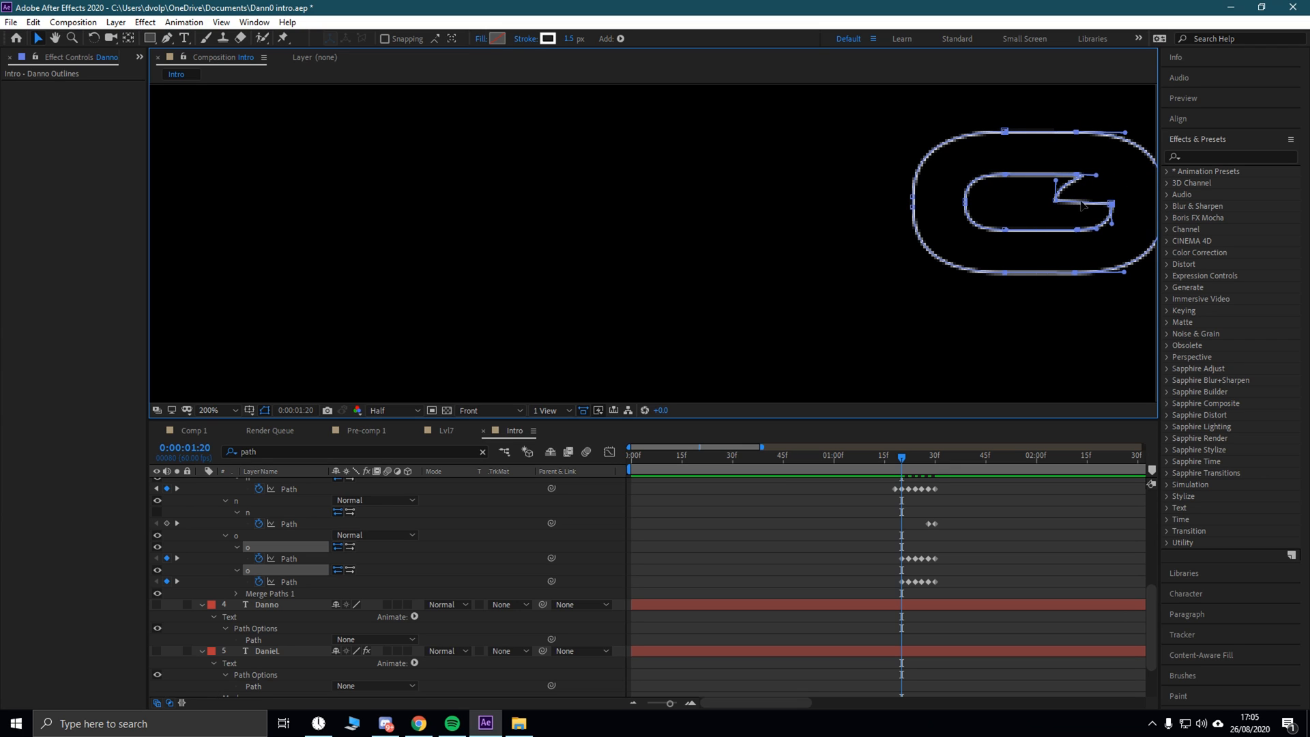
{"action": "key", "text": "ctrl+z"}
{"action": "left_click", "coordinate": [1056, 201], "text": "shift"}
{"action": "left_click_drag", "start_coordinate": [1110, 200], "coordinate": [1289, 202]}
{"action": "scroll", "coordinate": [947, 269], "scroll_direction": "down", "scroll_amount": 2}
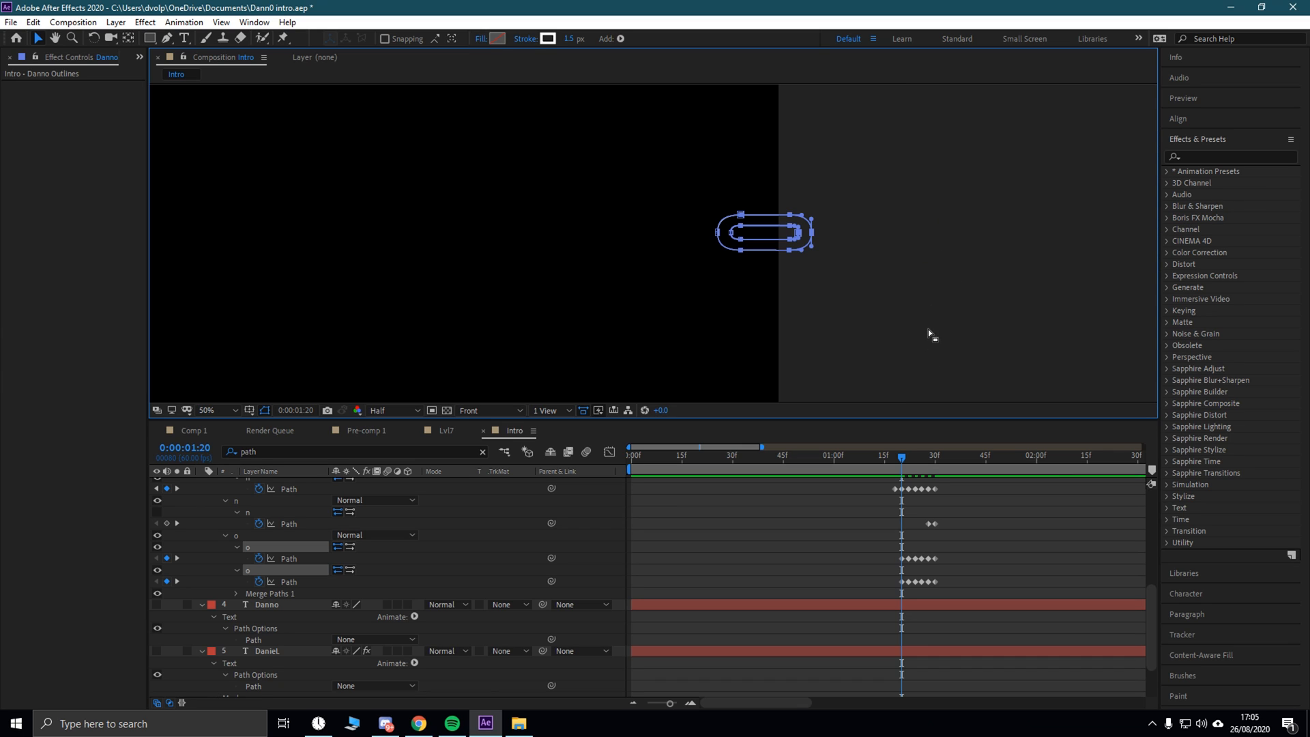
Step: Two frames earlier, move the left-hand points of both O outlines rightward to restore the compact letter outside the frame
{"action": "left_click_drag", "start_coordinate": [903, 457], "coordinate": [895, 457]}
{"action": "left_click_drag", "start_coordinate": [741, 215], "coordinate": [804, 215]}
{"action": "left_click", "coordinate": [895, 458]}
Step: Play back the O animation to check its motion
{"action": "key", "text": "space"}
{"action": "scroll", "coordinate": [722, 333], "scroll_direction": "down", "scroll_amount": 2}
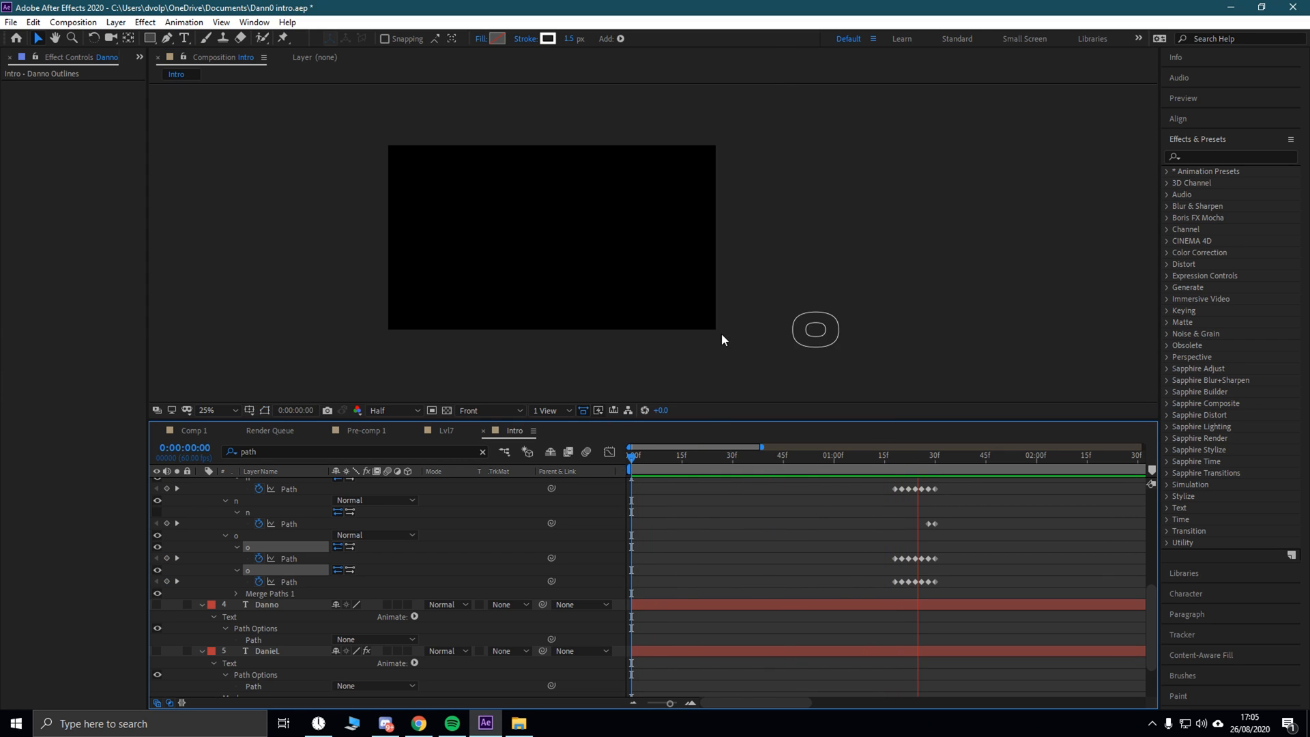
{"action": "left_click", "coordinate": [1038, 457]}
{"action": "key", "text": "space"}
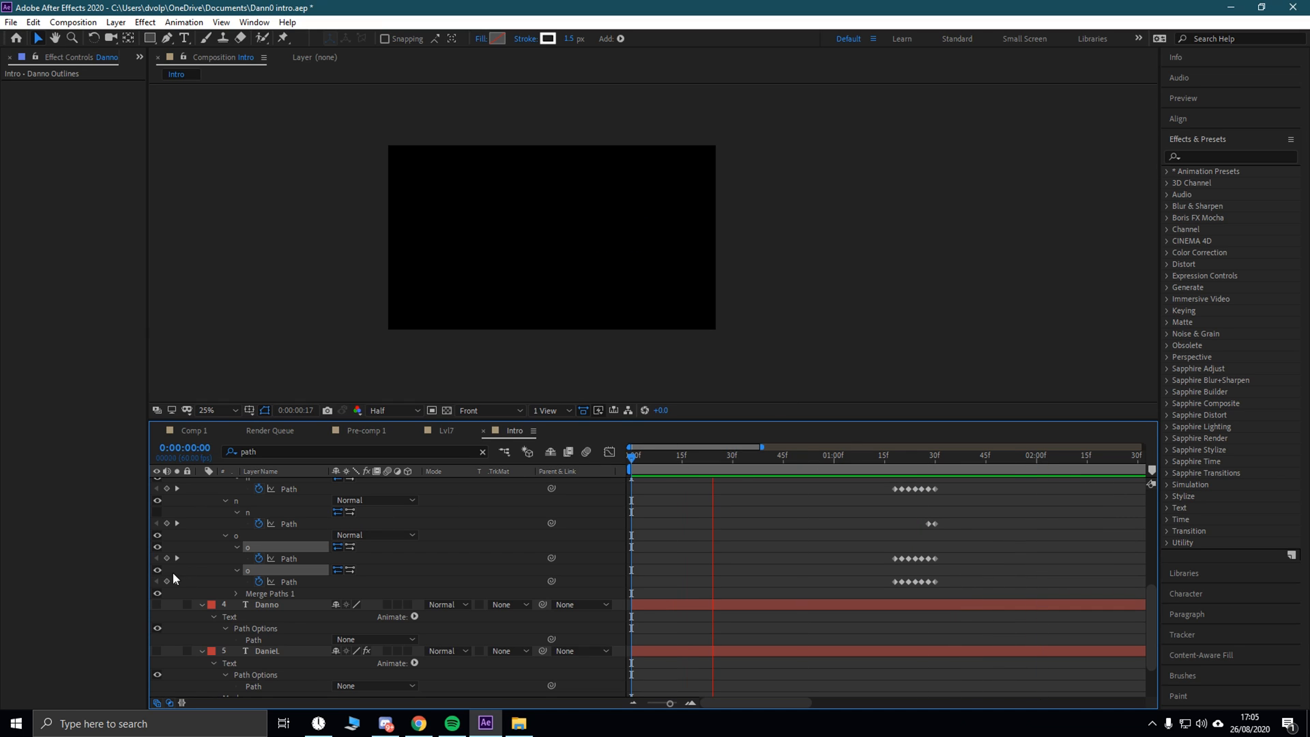
Step: Turn the visibility of the hidden D, A and N letters back on in the Danno Outlines layer
{"action": "left_click_drag", "start_coordinate": [1152, 600], "coordinate": [1163, 547]}
{"action": "left_click", "coordinate": [158, 599]}
{"action": "left_click", "coordinate": [159, 563]}
{"action": "left_click", "coordinate": [158, 541]}
{"action": "left_click", "coordinate": [157, 494]}
{"action": "left_click_drag", "start_coordinate": [1155, 585], "coordinate": [1119, 555]}
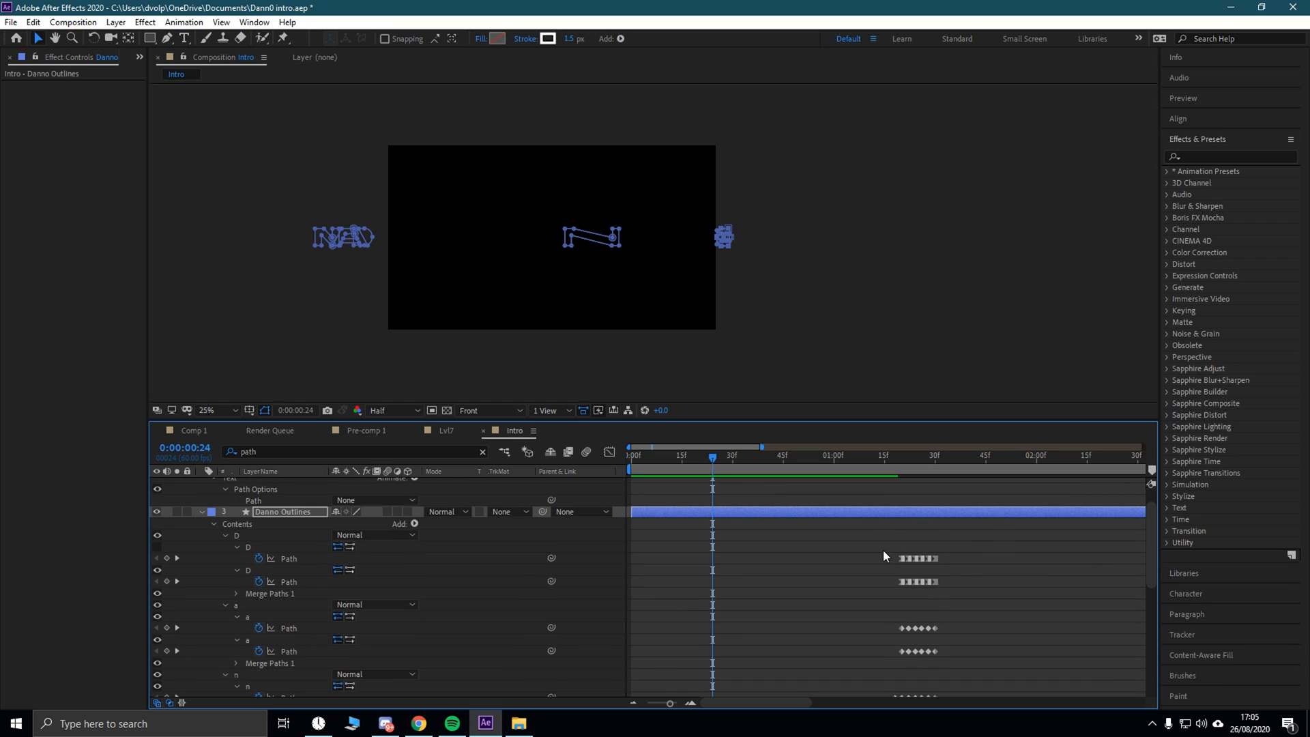
Step: Play the composition from the start to preview all the letters together
{"action": "scroll", "coordinate": [1042, 556], "scroll_direction": "down", "scroll_amount": 3}
{"action": "key", "text": "Home"}
{"action": "key", "text": "space"}
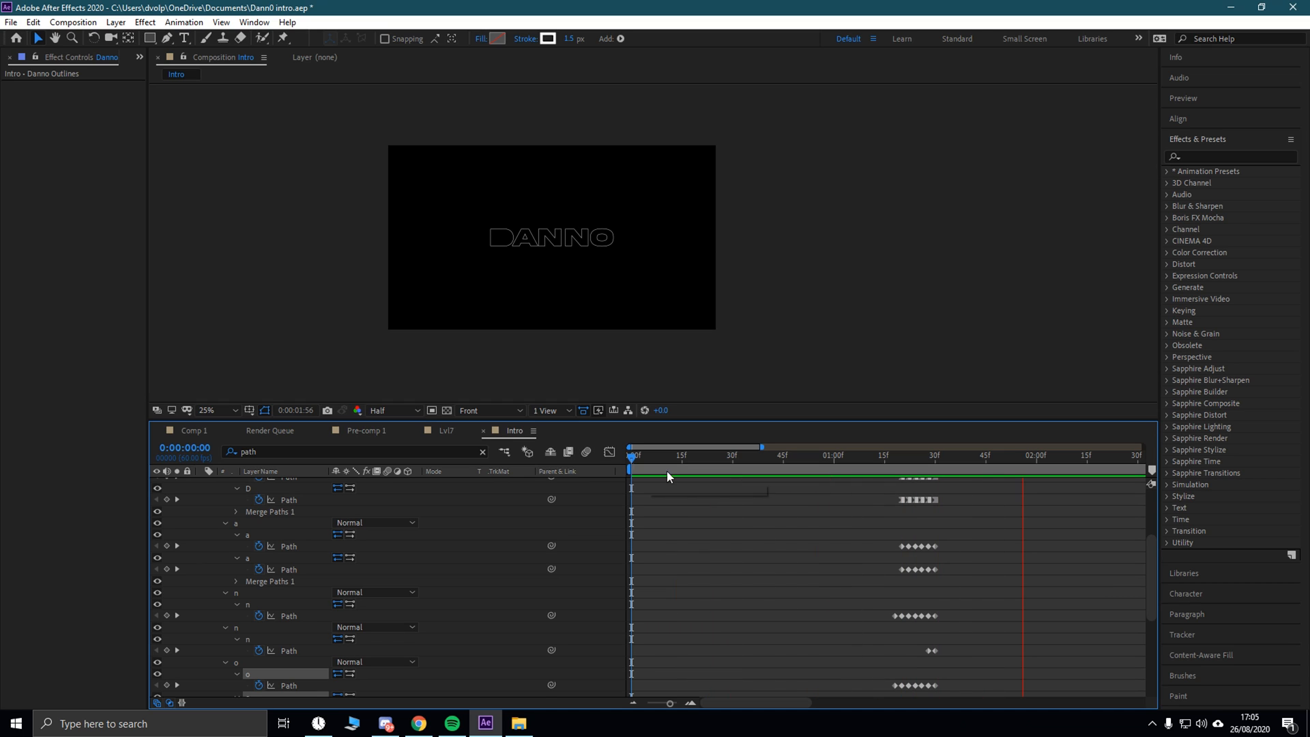
{"action": "key", "text": "space"}
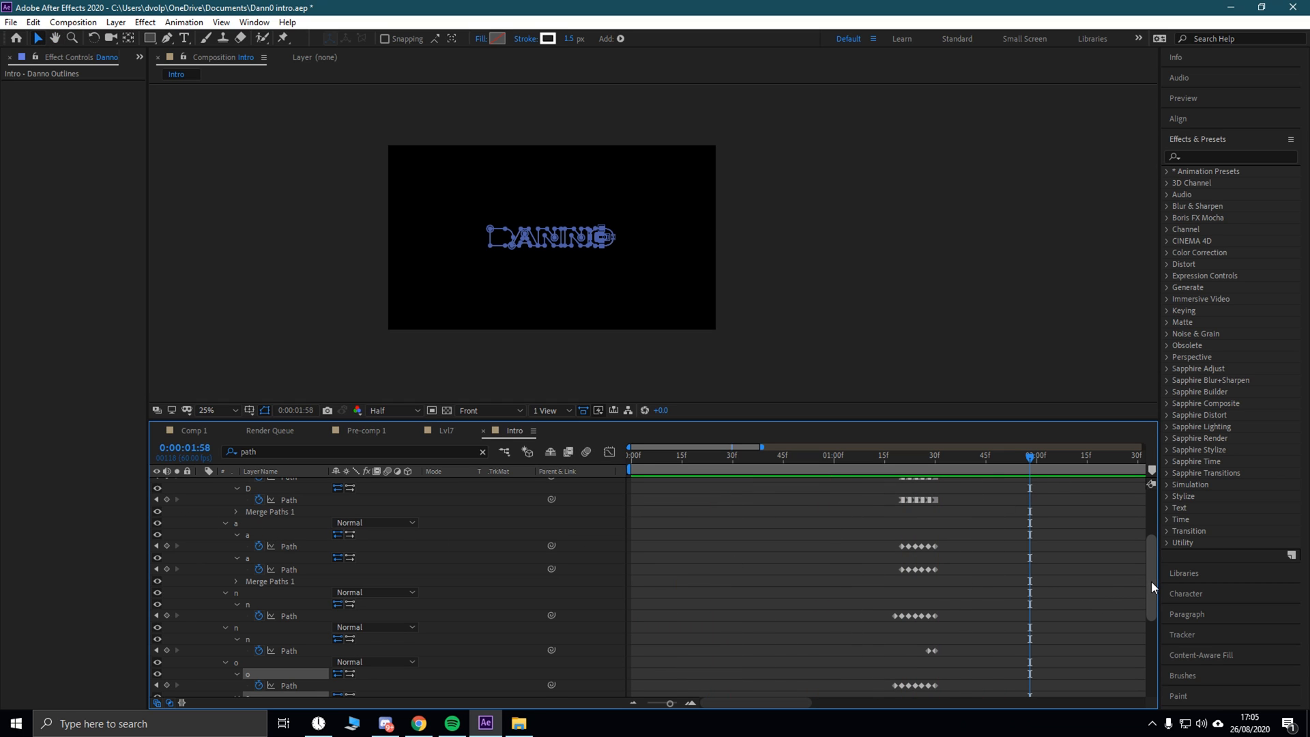
Step: Show the remaining hidden D outline and replay the title animation from the start
{"action": "left_click_drag", "start_coordinate": [1152, 580], "coordinate": [1152, 561]}
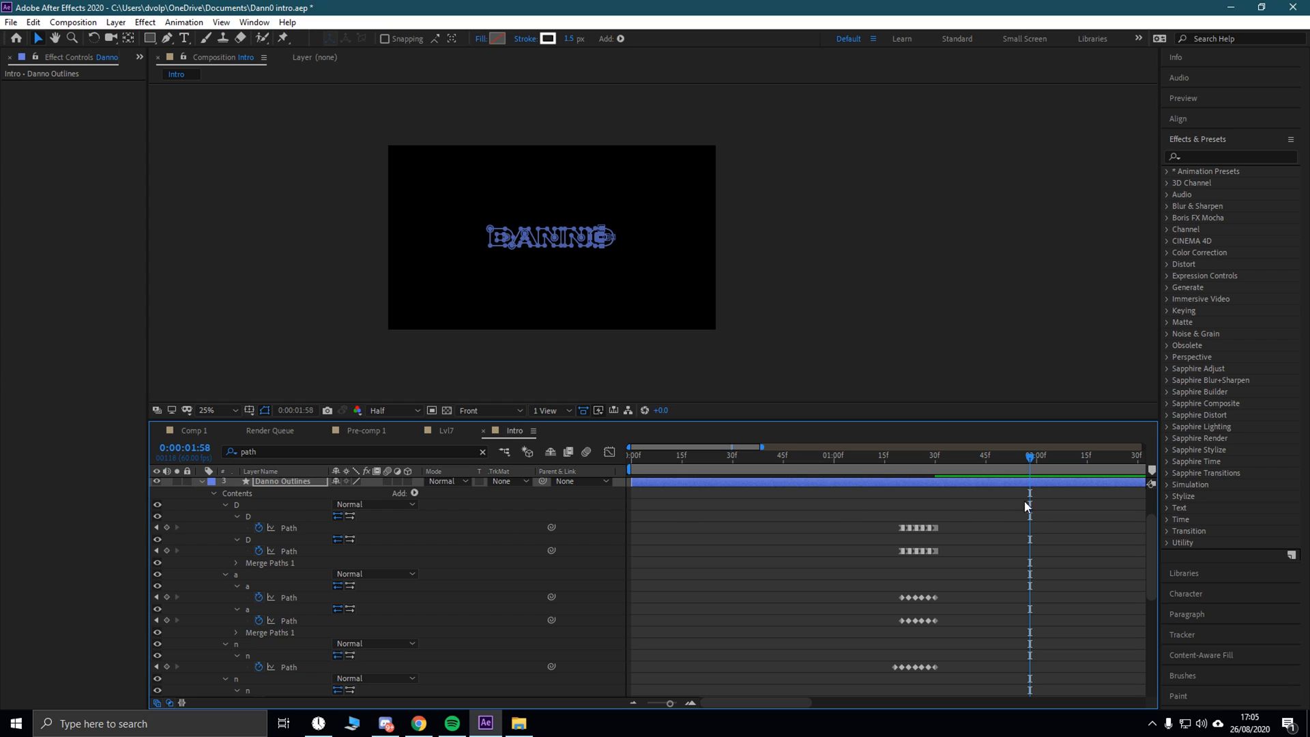
{"action": "key", "text": "Home"}
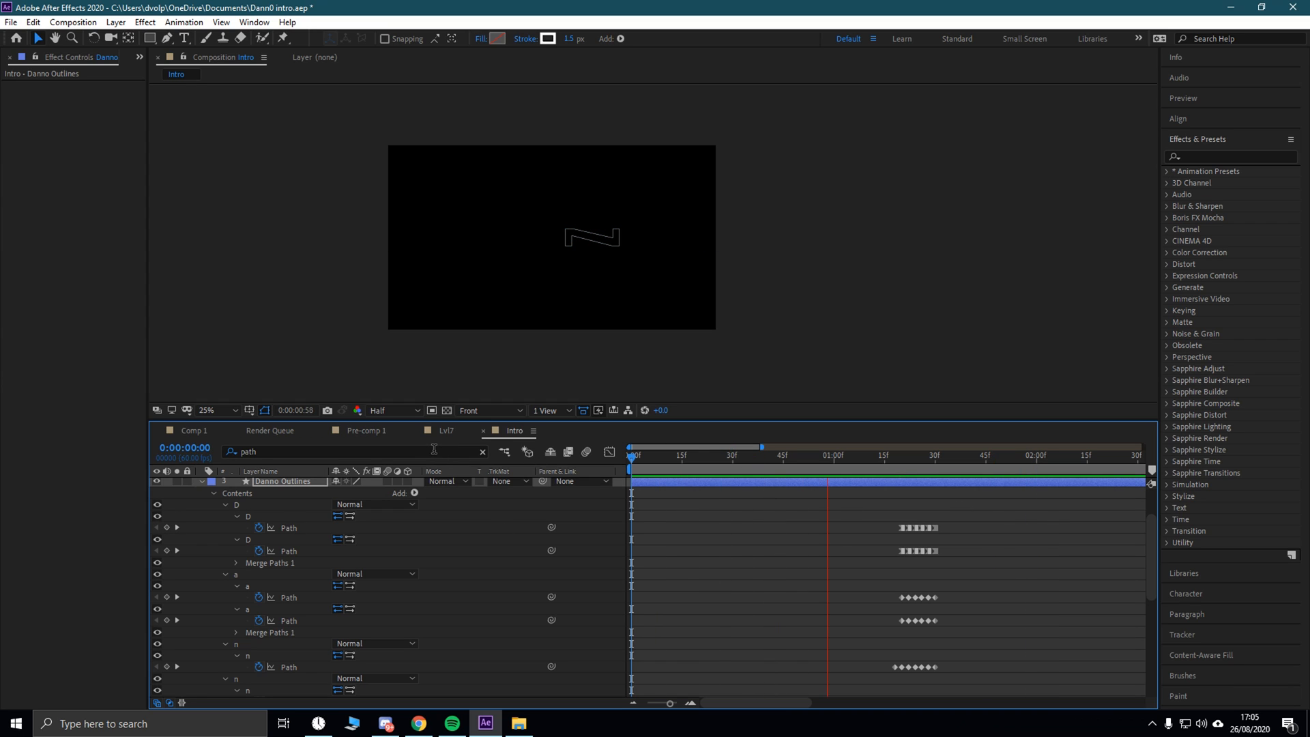
{"action": "key", "text": "space"}
{"action": "left_click_drag", "start_coordinate": [1089, 457], "coordinate": [563, 460]}
{"action": "key", "text": "space"}
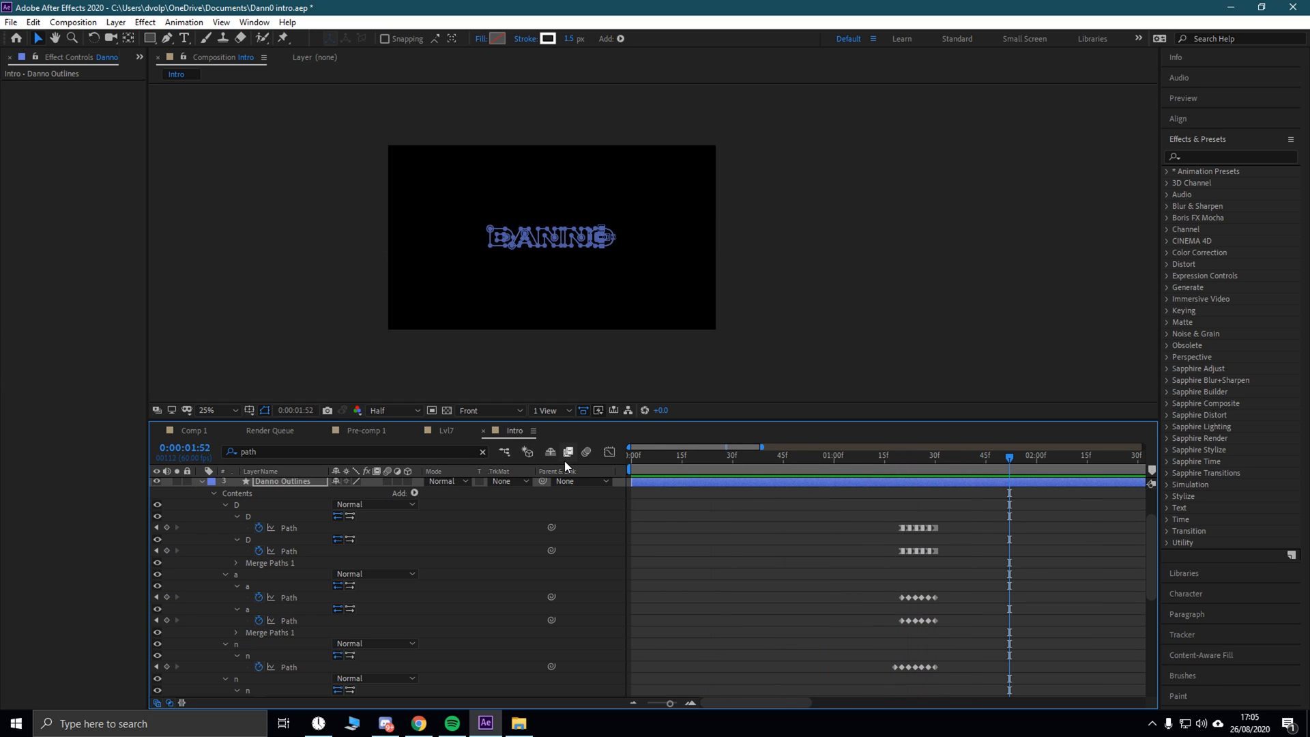
Step: Delete all path keyframes of both D outlines before 0:00:01:30, keeping only the ones at that time
{"action": "left_click_drag", "start_coordinate": [1012, 455], "coordinate": [935, 474]}
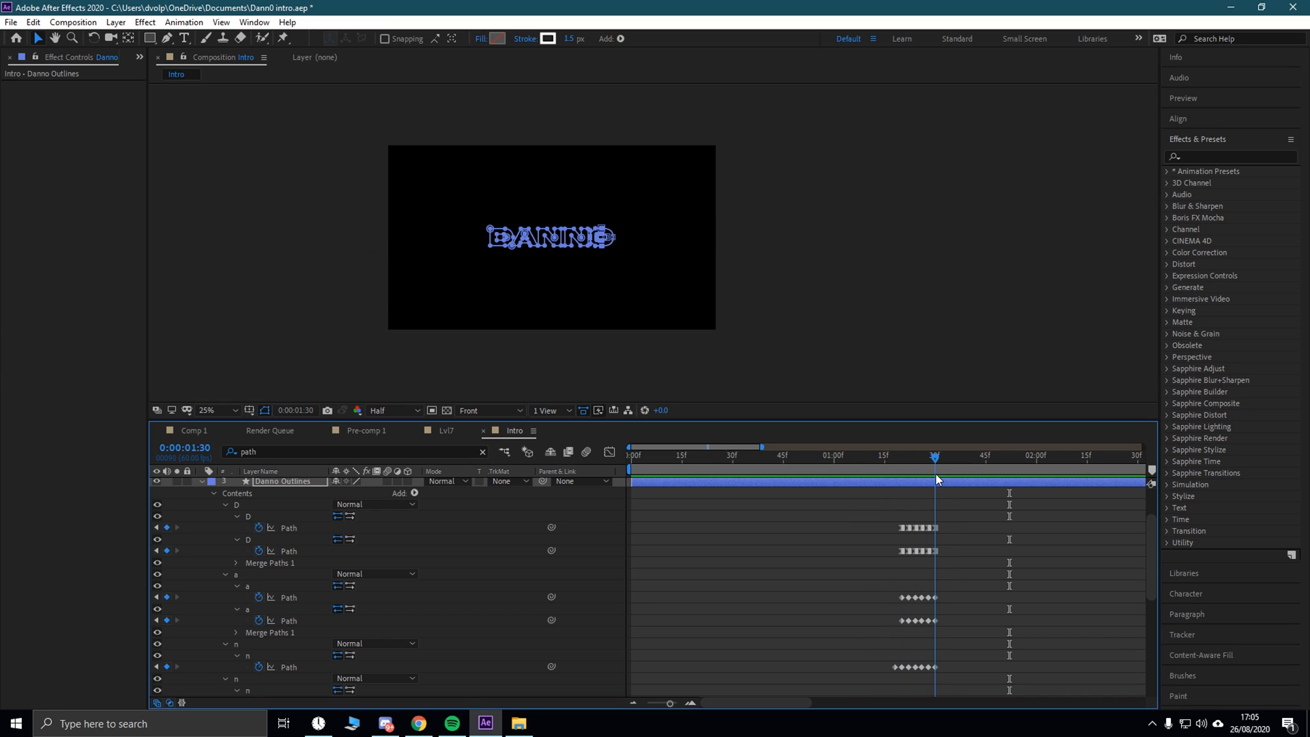
{"action": "left_click_drag", "start_coordinate": [867, 512], "coordinate": [940, 538]}
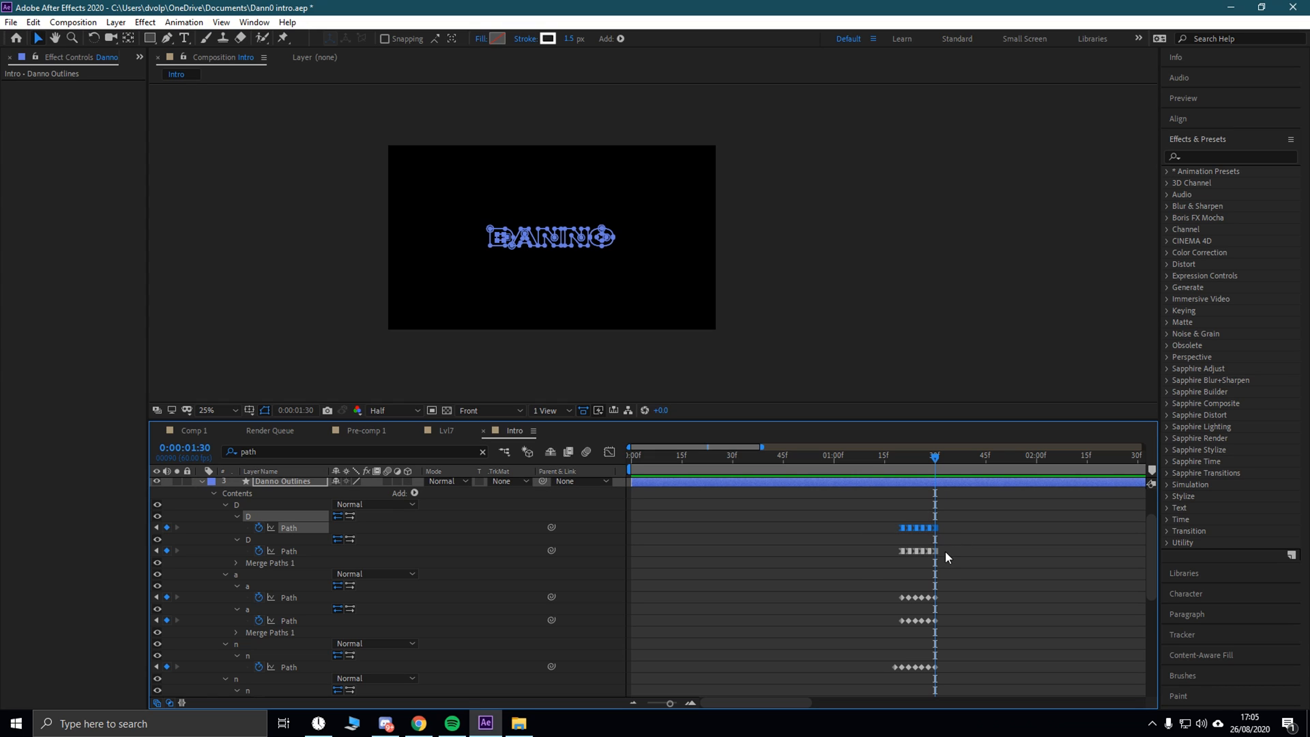
{"action": "left_click", "coordinate": [891, 524]}
{"action": "left_click_drag", "start_coordinate": [892, 513], "coordinate": [931, 558]}
{"action": "key", "text": "Delete"}
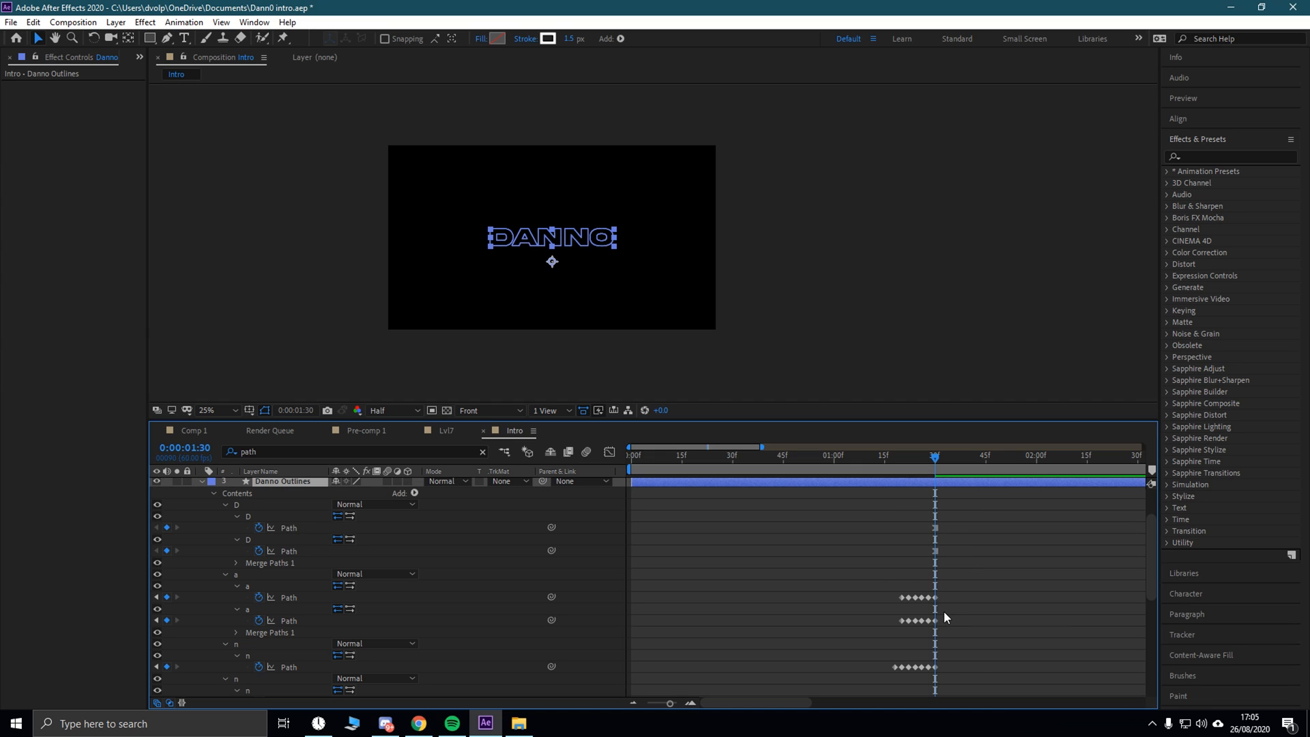
Step: At 0:00:01:28, hide the A, both N letters and the O so only the D is displayed
{"action": "left_click_drag", "start_coordinate": [936, 460], "coordinate": [929, 457]}
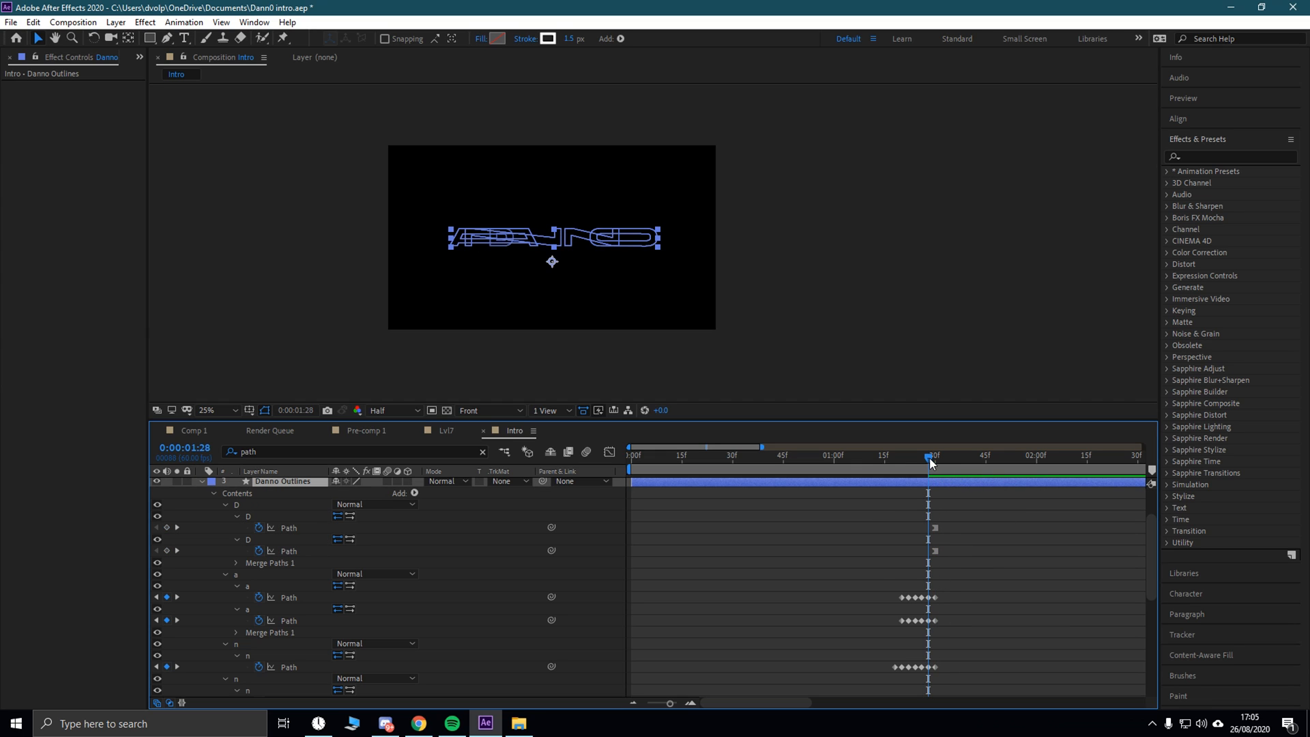
{"action": "left_click", "coordinate": [158, 574]}
{"action": "left_click", "coordinate": [157, 575]}
{"action": "left_click", "coordinate": [158, 588]}
{"action": "left_click", "coordinate": [158, 584]}
{"action": "left_click", "coordinate": [157, 576]}
{"action": "left_click", "coordinate": [158, 643]}
{"action": "left_click_drag", "start_coordinate": [1151, 555], "coordinate": [960, 596]}
{"action": "left_click", "coordinate": [158, 562]}
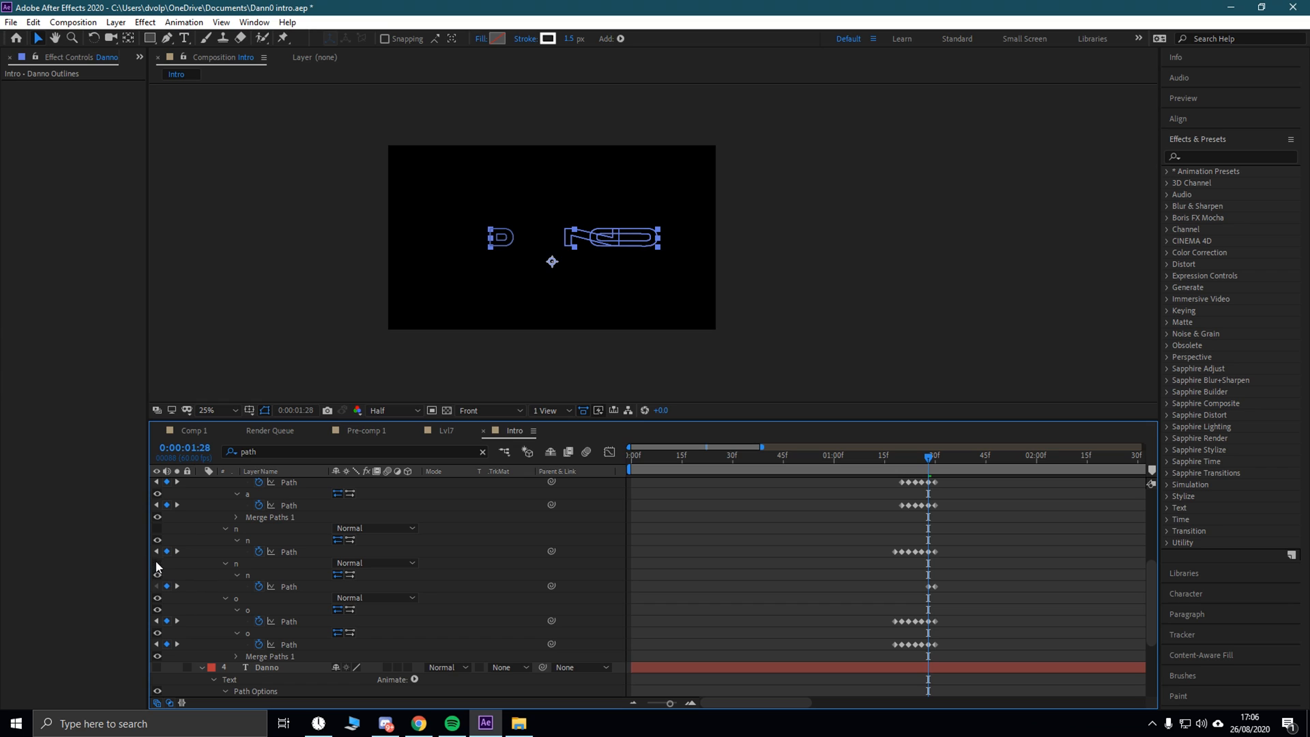
{"action": "left_click", "coordinate": [158, 598]}
Step: Add a point with the Pen tool midway along the left edge of the outer D outline
{"action": "left_click_drag", "start_coordinate": [1151, 580], "coordinate": [854, 506]}
{"action": "scroll", "coordinate": [503, 296], "scroll_direction": "up", "scroll_amount": 2}
{"action": "left_click", "coordinate": [57, 38]}
{"action": "left_click_drag", "start_coordinate": [371, 335], "coordinate": [551, 310]}
{"action": "scroll", "coordinate": [459, 316], "scroll_direction": "up", "scroll_amount": 1}
{"action": "left_click", "coordinate": [38, 38]}
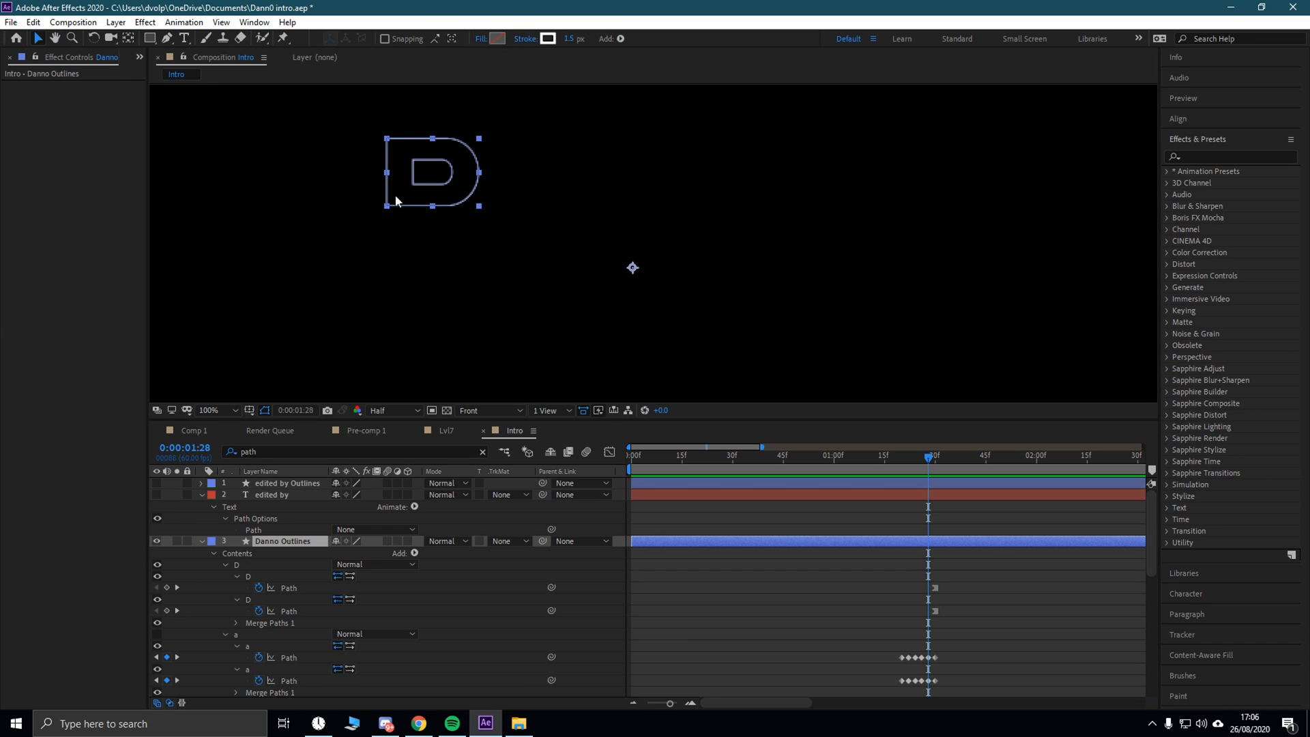
{"action": "left_click_drag", "start_coordinate": [363, 176], "coordinate": [505, 214]}
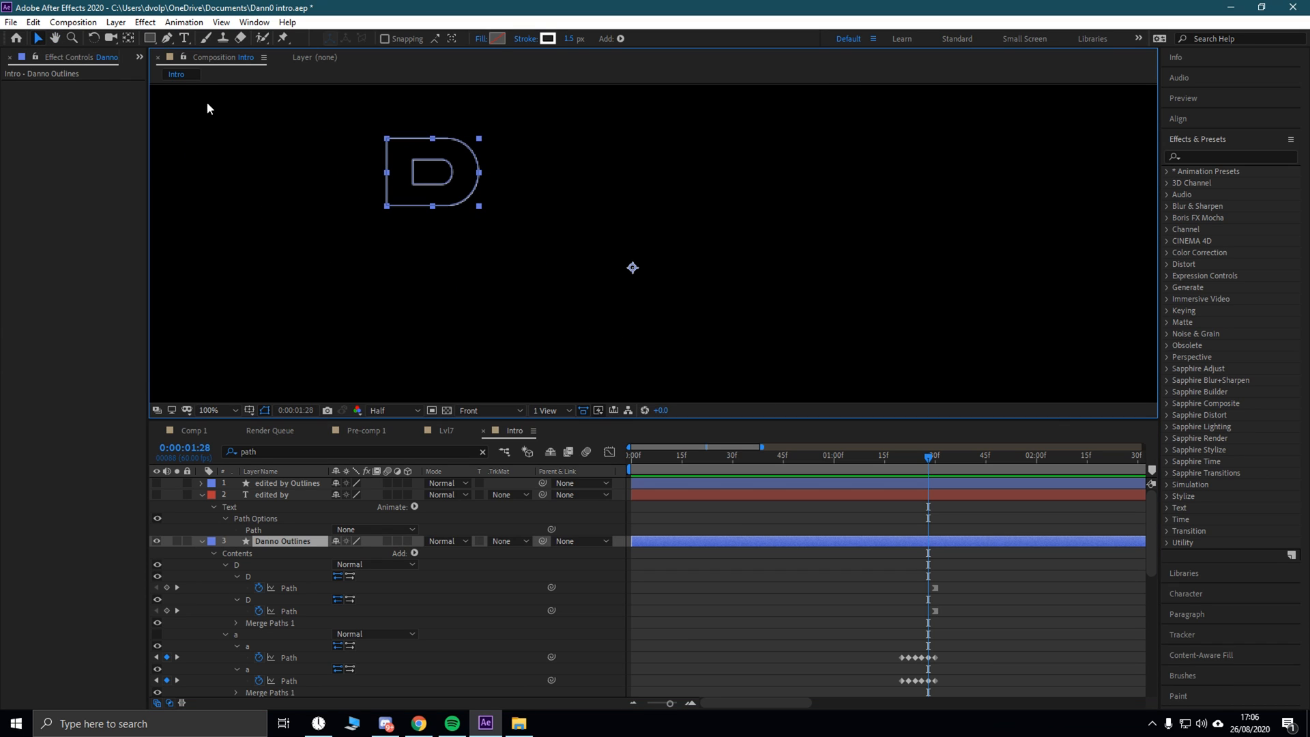
{"action": "left_click", "coordinate": [165, 40]}
{"action": "left_click", "coordinate": [386, 178]}
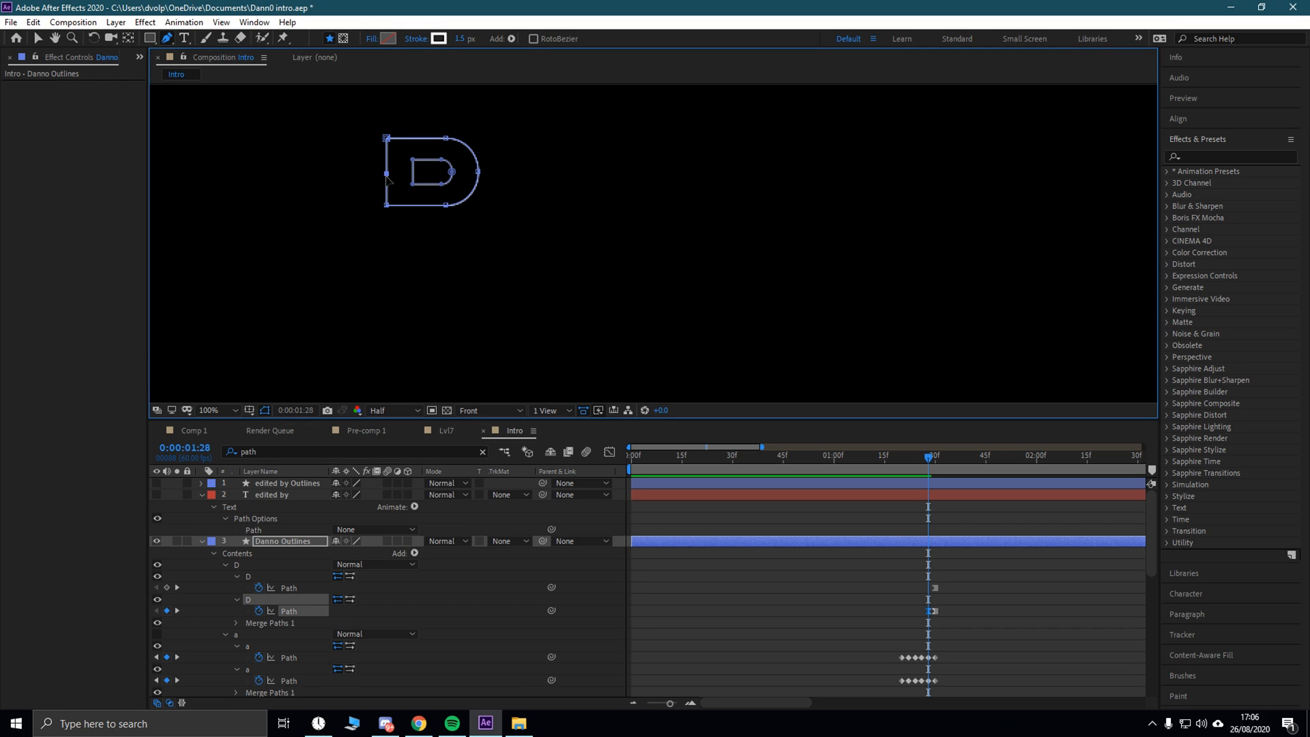
Step: Try selecting the lower points of both D outlines
{"action": "left_click", "coordinate": [40, 38]}
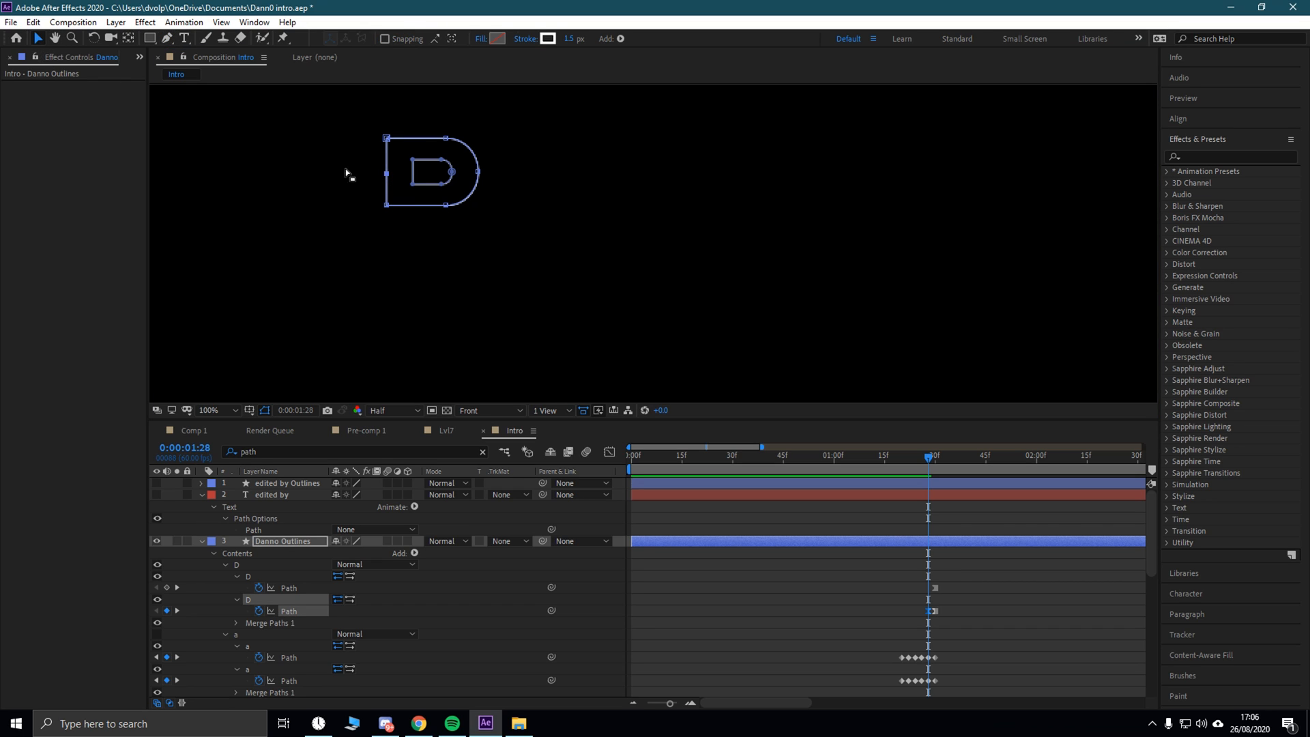
{"action": "left_click_drag", "start_coordinate": [358, 167], "coordinate": [454, 313]}
{"action": "key", "text": "ctrl+z"}
{"action": "scroll", "coordinate": [473, 186], "scroll_direction": "up", "scroll_amount": 1}
{"action": "scroll", "coordinate": [425, 188], "scroll_direction": "down", "scroll_amount": 1}
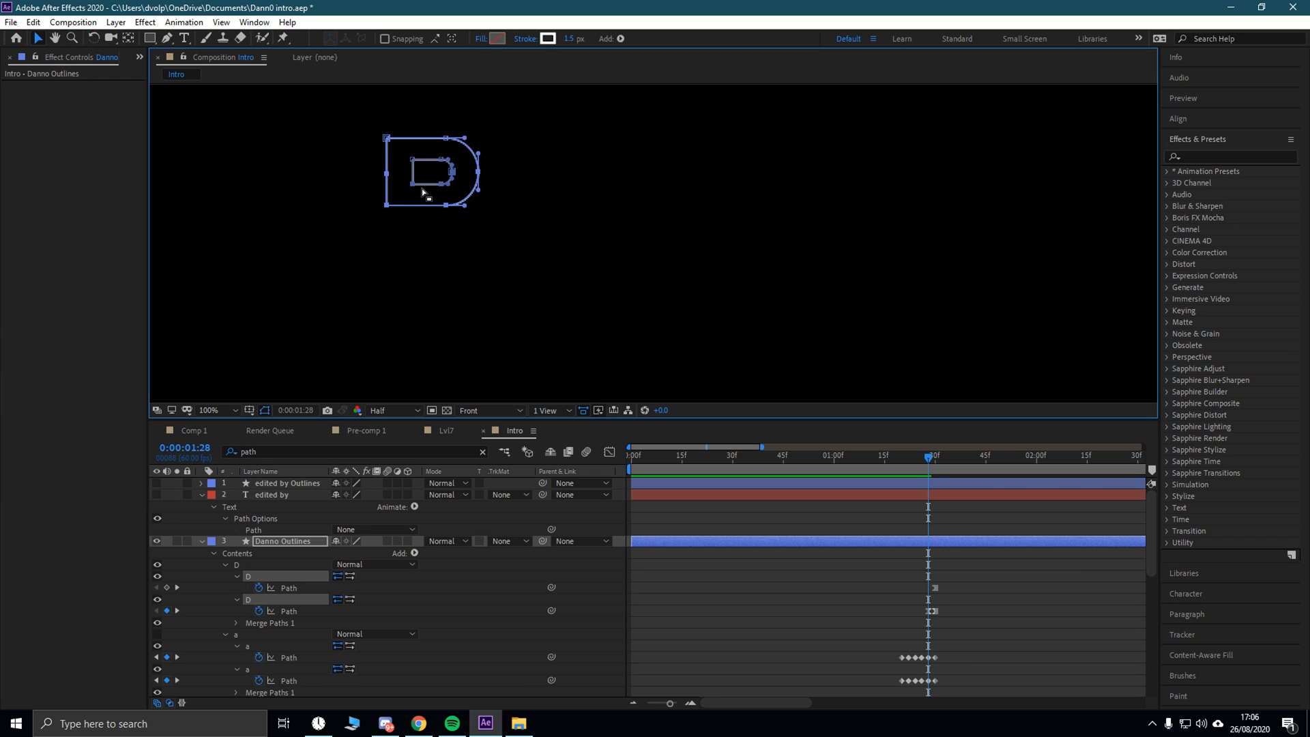
Step: Add a point with the Pen tool on the right-hand curve of the inner D outline
{"action": "left_click", "coordinate": [56, 38]}
{"action": "left_click_drag", "start_coordinate": [430, 265], "coordinate": [492, 330]}
{"action": "scroll", "coordinate": [491, 331], "scroll_direction": "up", "scroll_amount": 1}
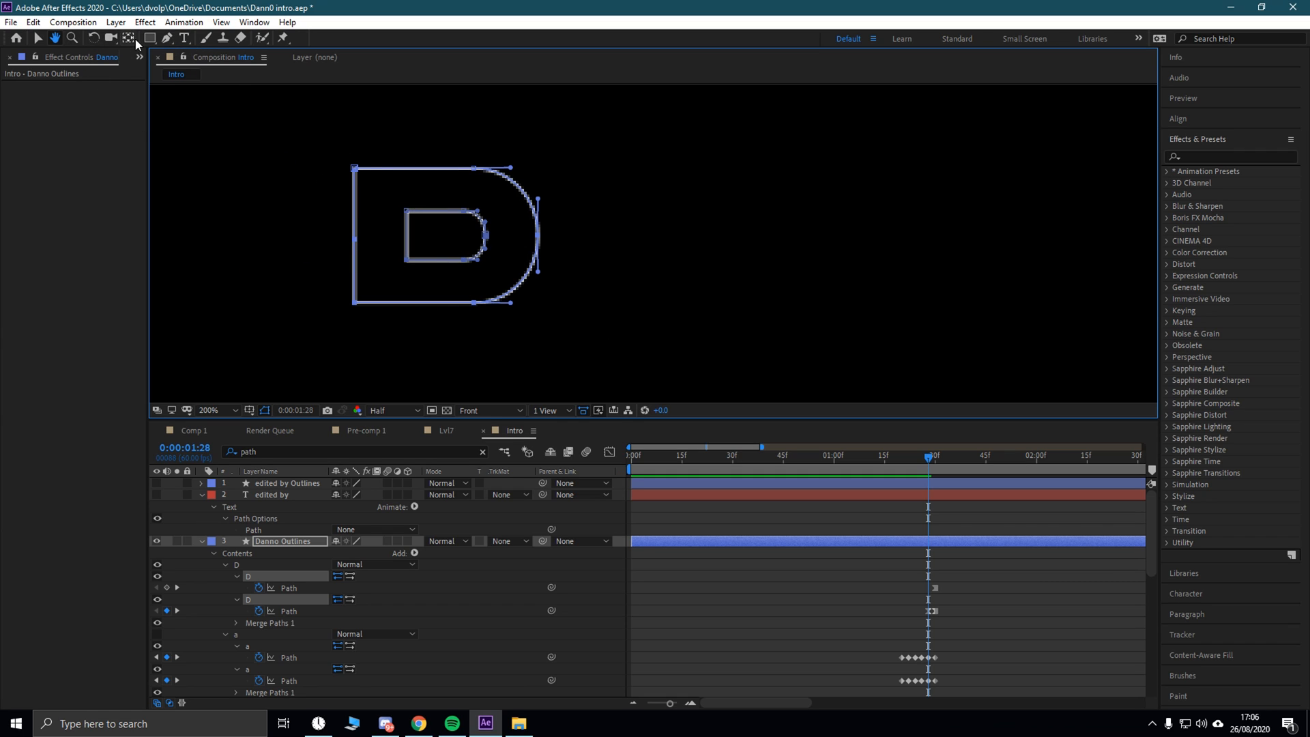
{"action": "left_click", "coordinate": [166, 38]}
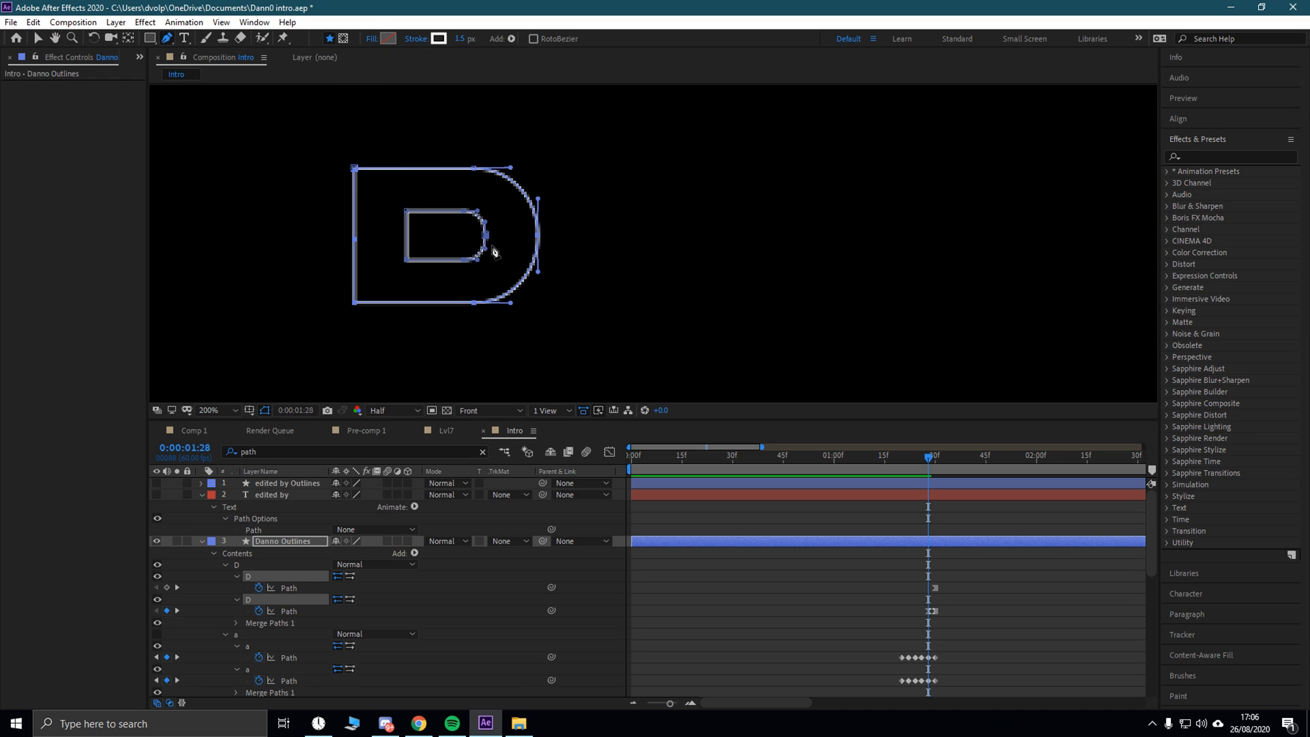
{"action": "key", "text": "period"}
{"action": "key", "text": "h"}
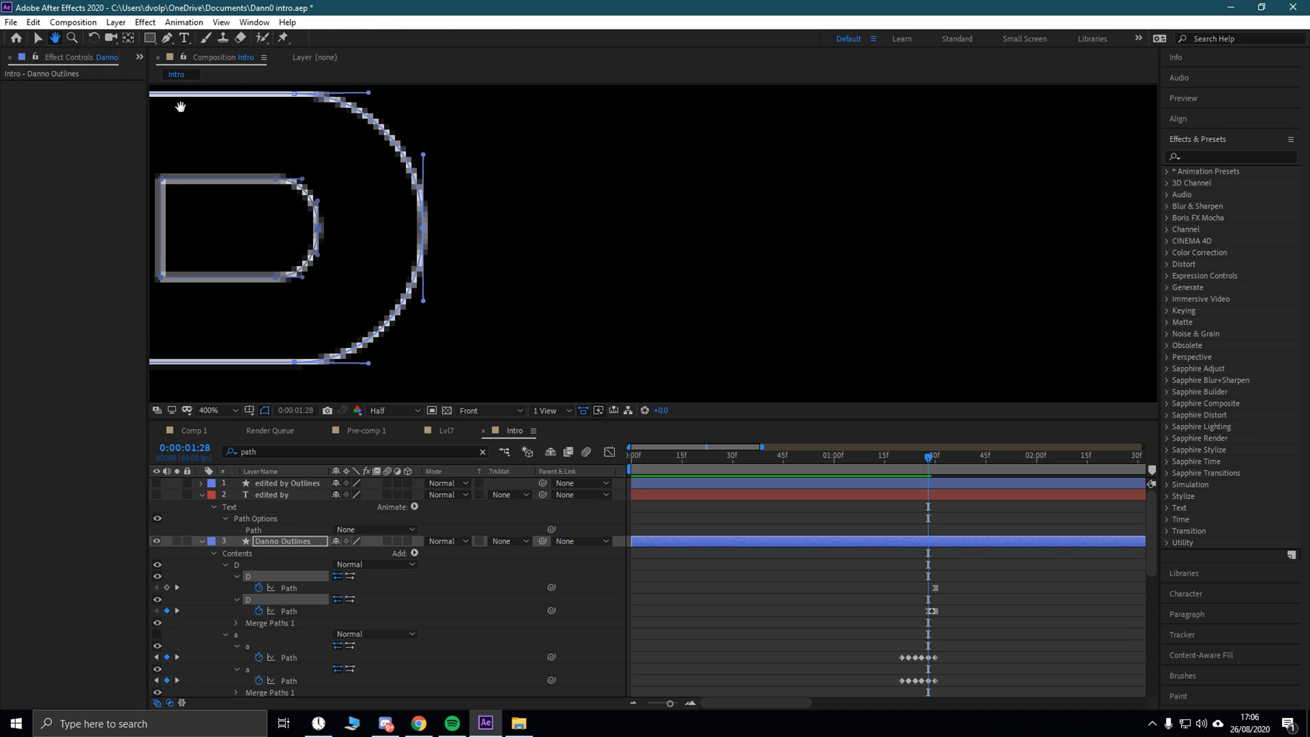
{"action": "left_click_drag", "start_coordinate": [389, 238], "coordinate": [485, 248]}
{"action": "scroll", "coordinate": [485, 248], "scroll_direction": "up", "scroll_amount": 1}
{"action": "left_click_drag", "start_coordinate": [194, 179], "coordinate": [313, 179]}
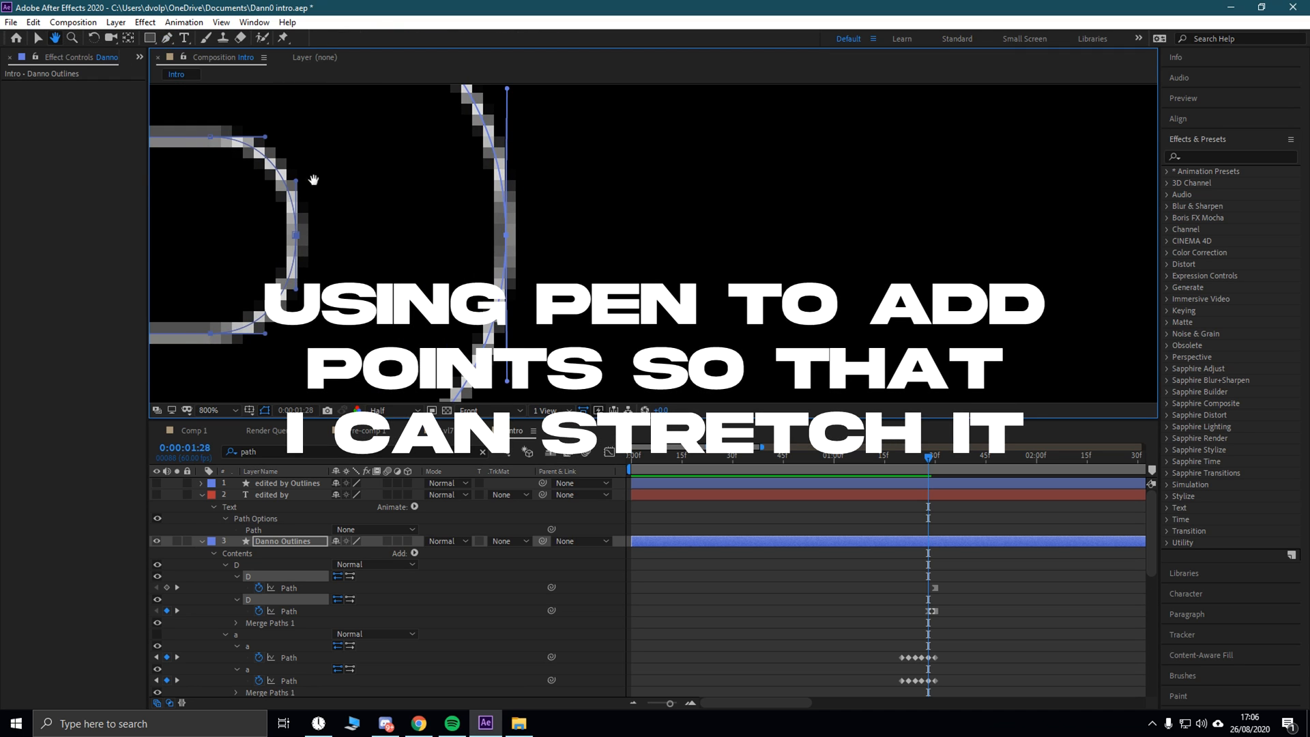
{"action": "left_click", "coordinate": [166, 37]}
{"action": "scroll", "coordinate": [321, 266], "scroll_direction": "down", "scroll_amount": 1}
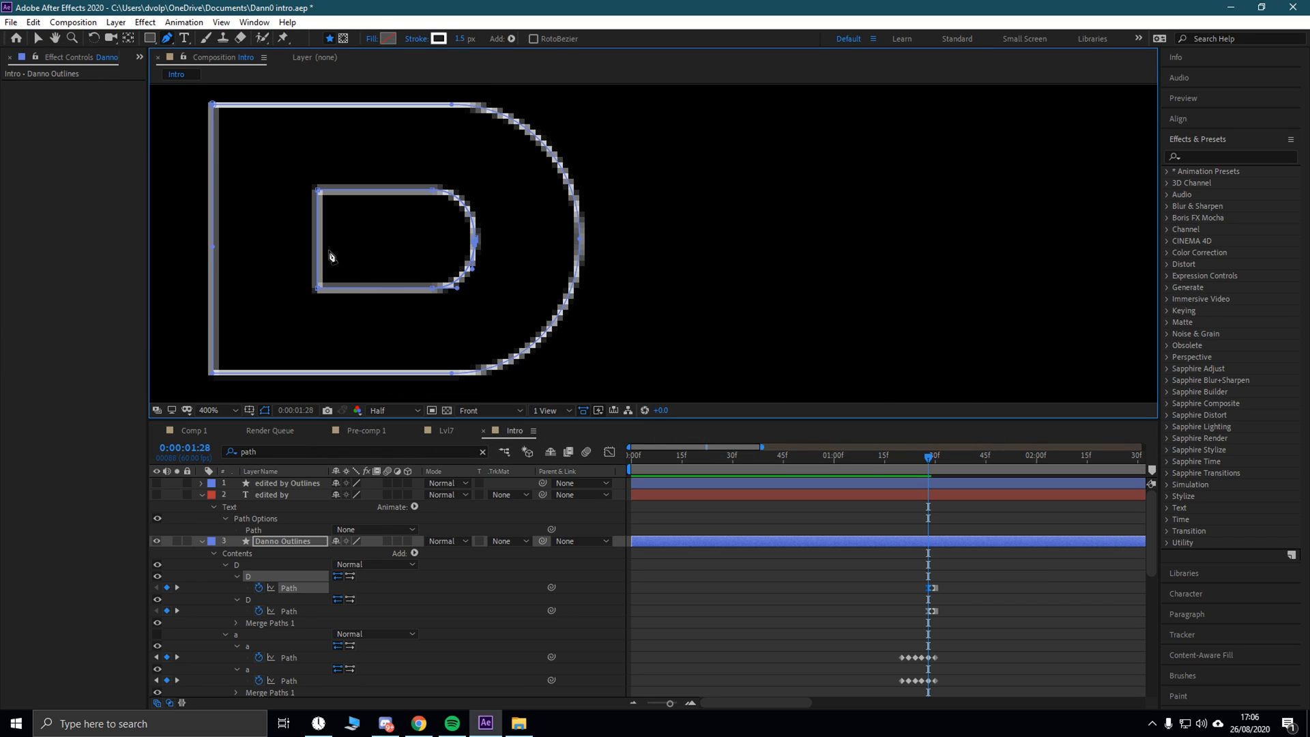
{"action": "scroll", "coordinate": [330, 256], "scroll_direction": "down", "scroll_amount": 1}
Step: Try stretching the lower points of both D outlines downward, and undo the move
{"action": "left_click", "coordinate": [39, 38]}
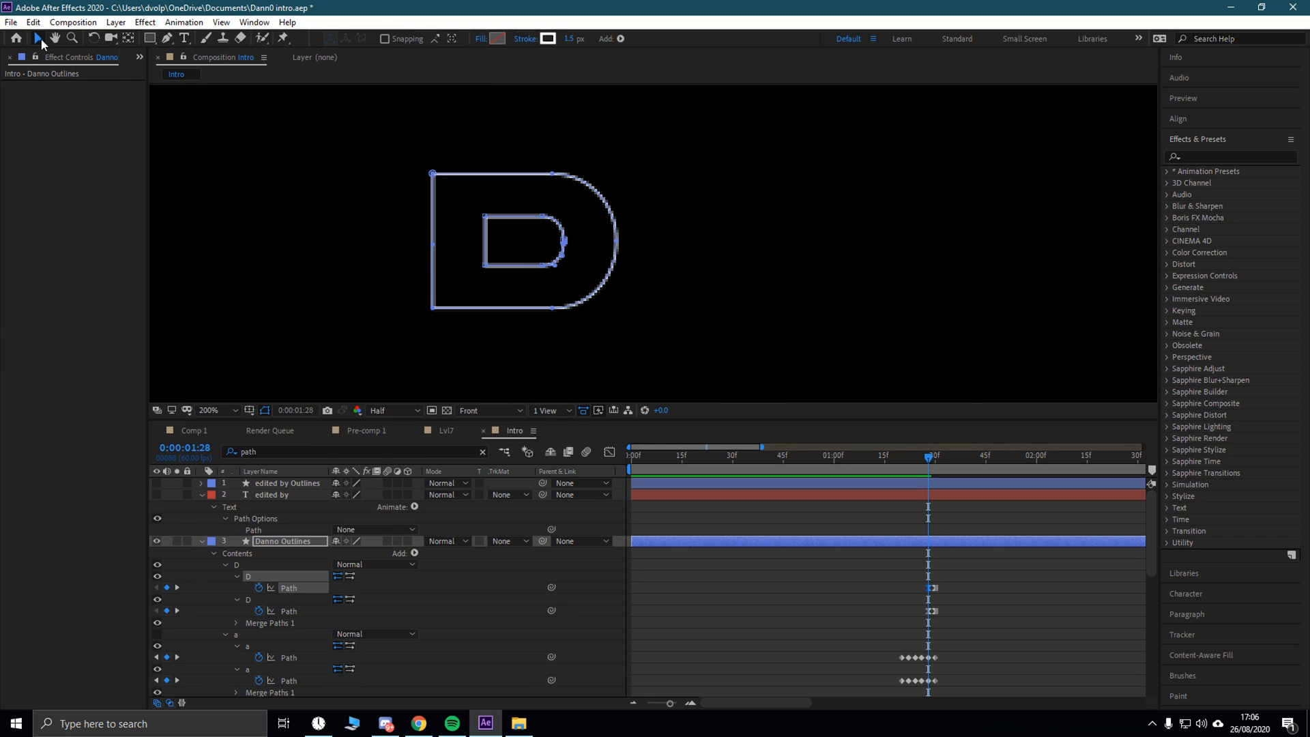
{"action": "left_click", "coordinate": [436, 249]}
{"action": "left_click", "coordinate": [615, 242]}
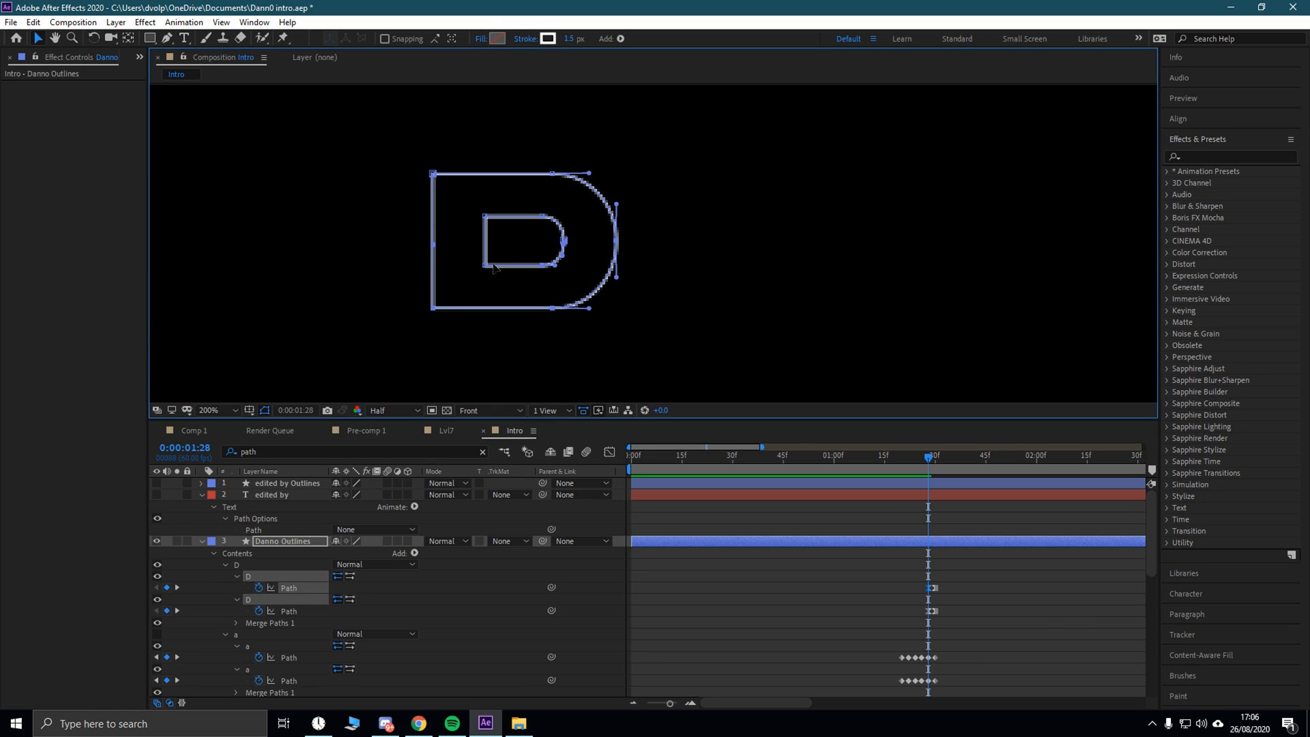
{"action": "left_click_drag", "start_coordinate": [543, 267], "coordinate": [545, 351]}
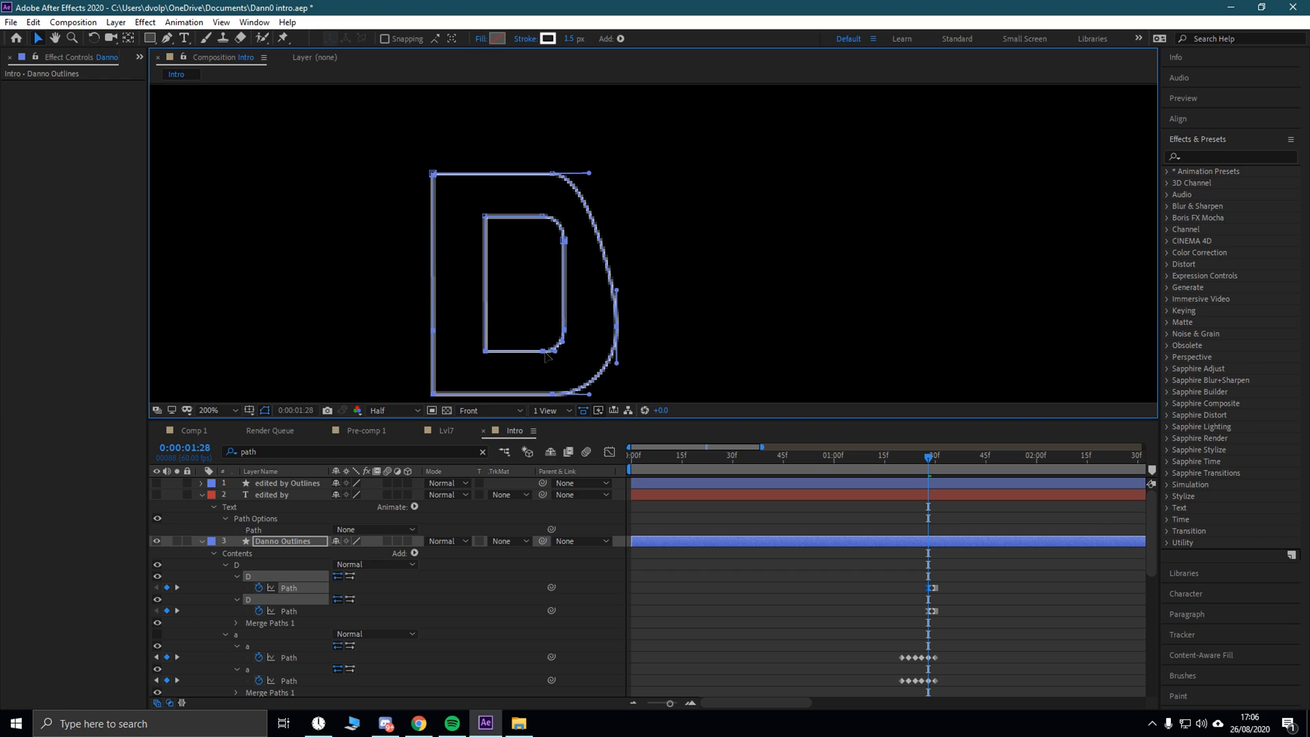
{"action": "key", "text": "ctrl+z"}
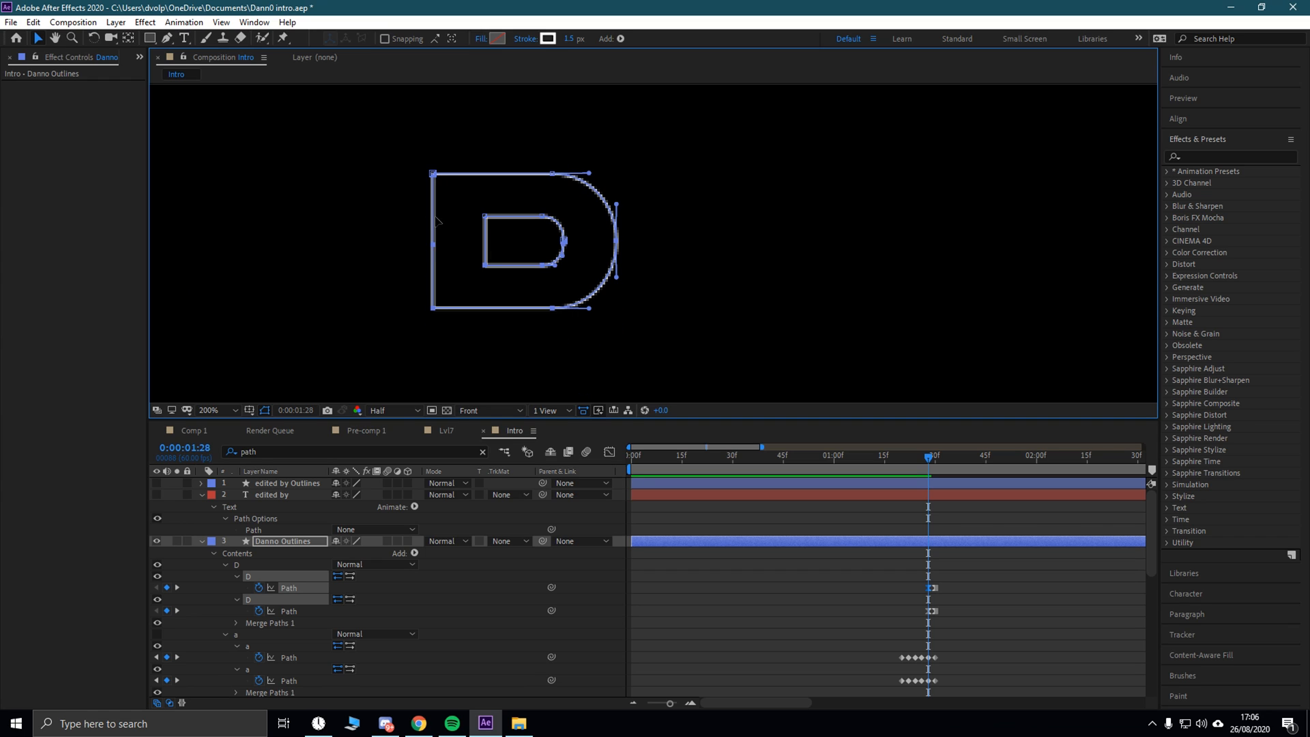
Step: Add a point with the Pen tool on the outer D's right-hand curve, just below its middle point
{"action": "left_click", "coordinate": [55, 37]}
{"action": "left_click_drag", "start_coordinate": [682, 273], "coordinate": [640, 270]}
{"action": "scroll", "coordinate": [620, 275], "scroll_direction": "up", "scroll_amount": 1}
{"action": "scroll", "coordinate": [620, 275], "scroll_direction": "up", "scroll_amount": 1}
{"action": "left_click", "coordinate": [169, 40]}
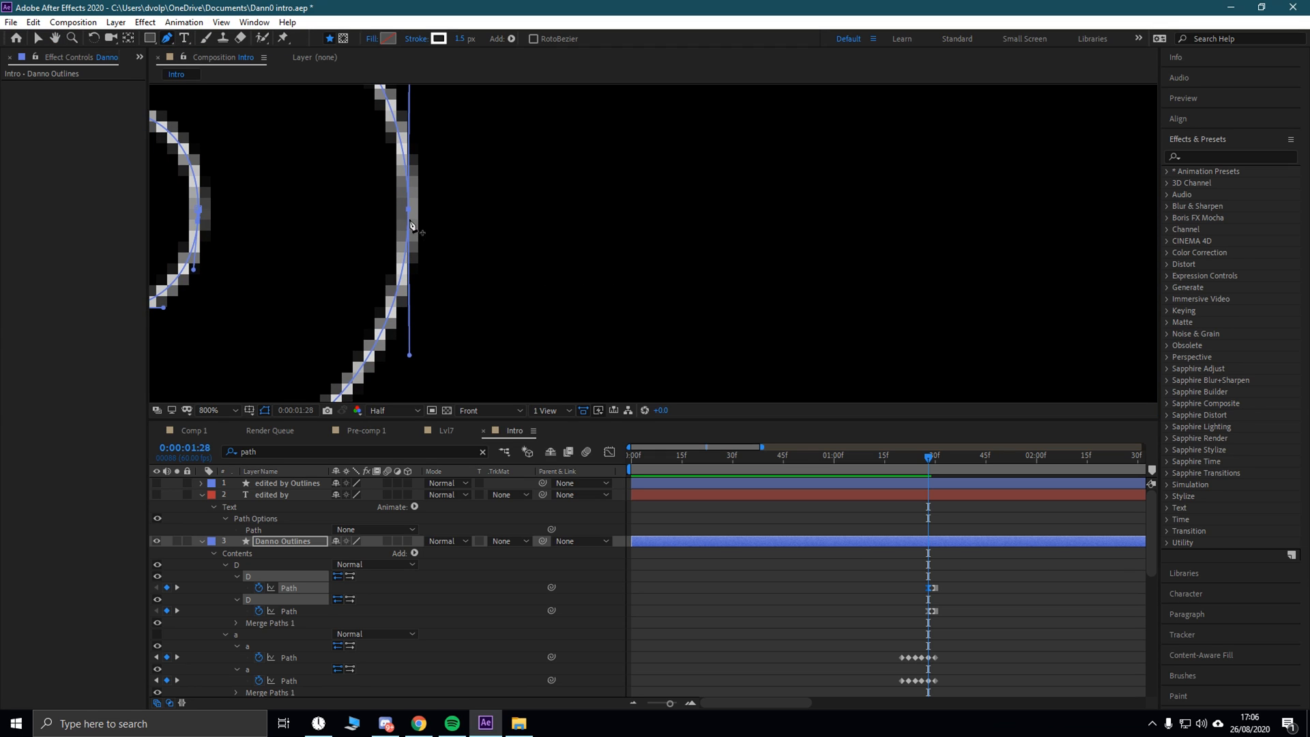
{"action": "left_click", "coordinate": [411, 226]}
{"action": "scroll", "coordinate": [432, 255], "scroll_direction": "down", "scroll_amount": 1}
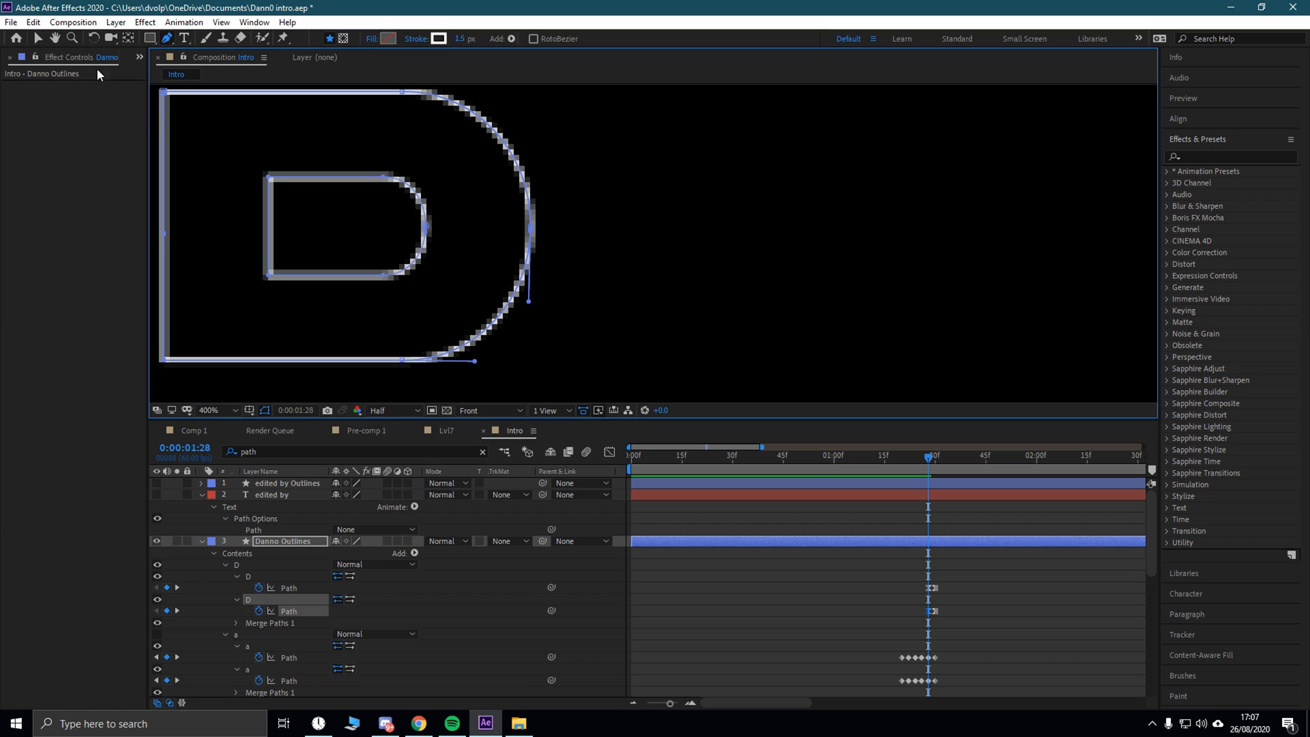
Step: Select the lower points of both D outlines and stretch them downward at 0:00:01:28
{"action": "left_click", "coordinate": [38, 38]}
{"action": "left_click", "coordinate": [425, 226], "text": "shift"}
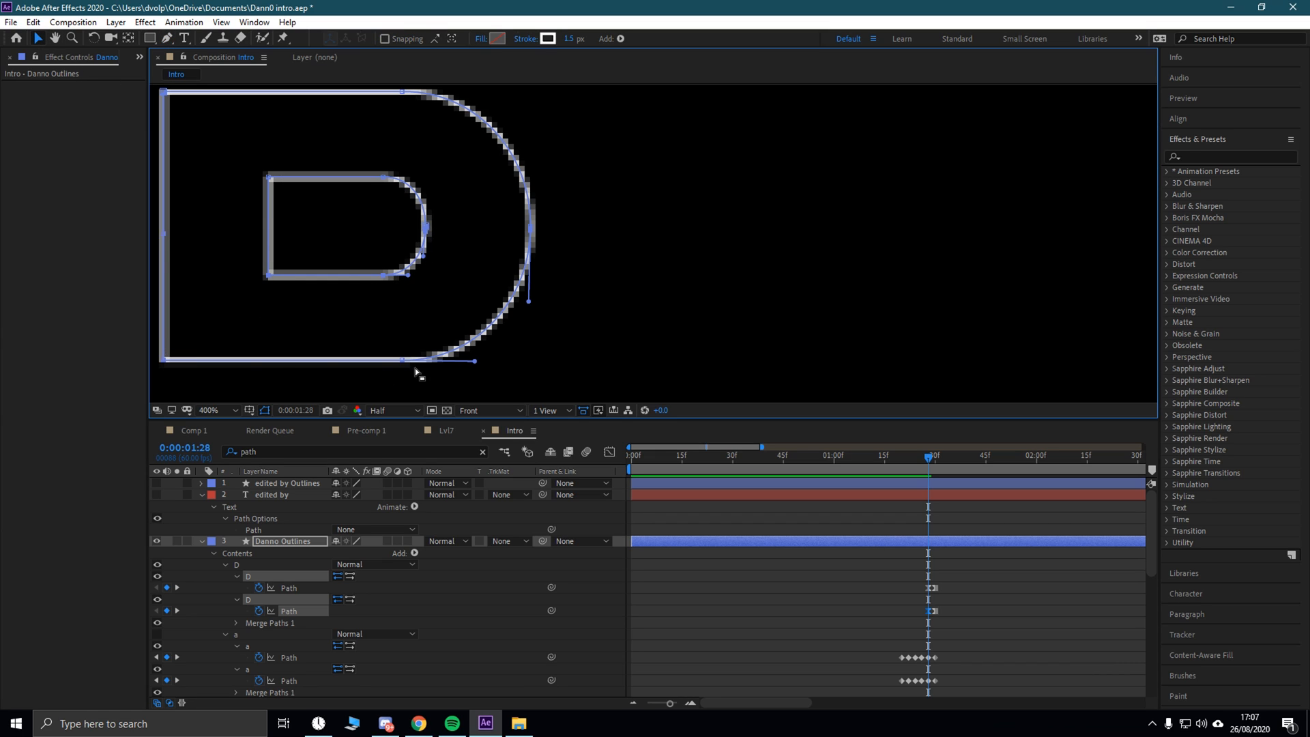
{"action": "key", "text": "comma"}
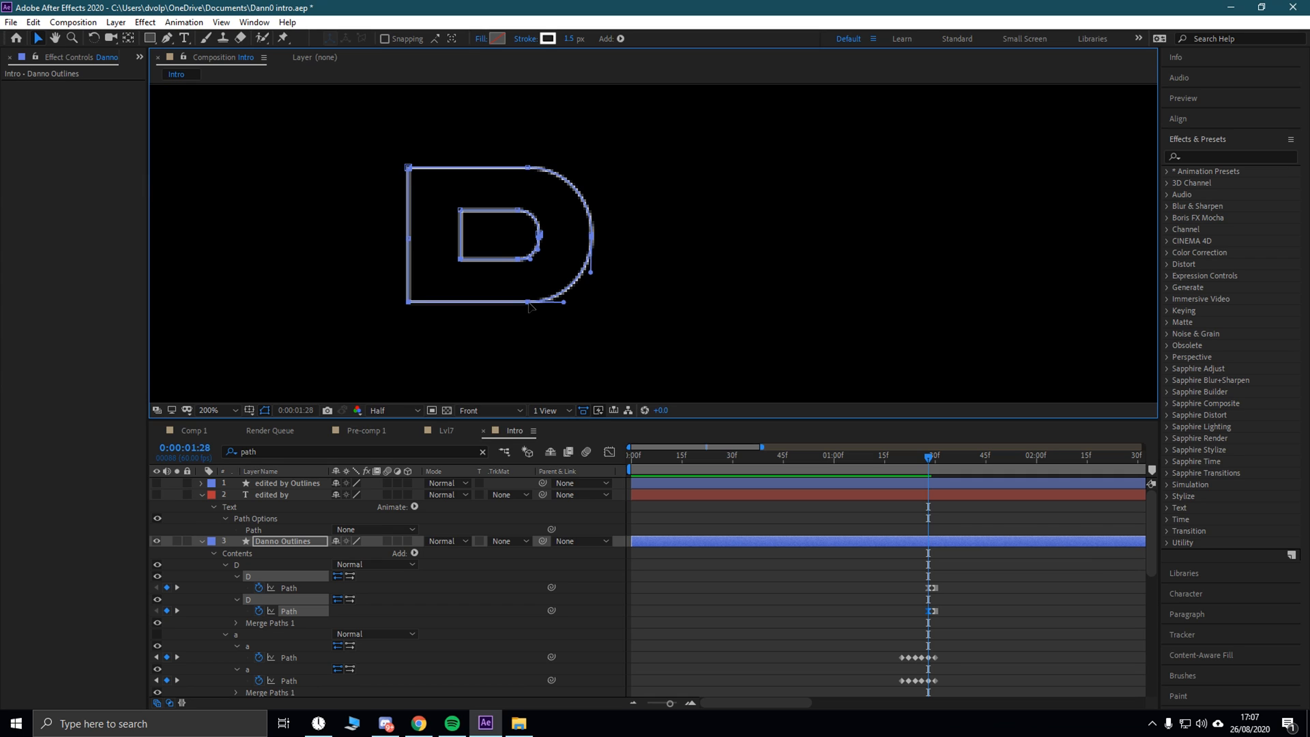
{"action": "left_click_drag", "start_coordinate": [528, 302], "coordinate": [528, 418]}
{"action": "scroll", "coordinate": [586, 290], "scroll_direction": "down", "scroll_amount": 2}
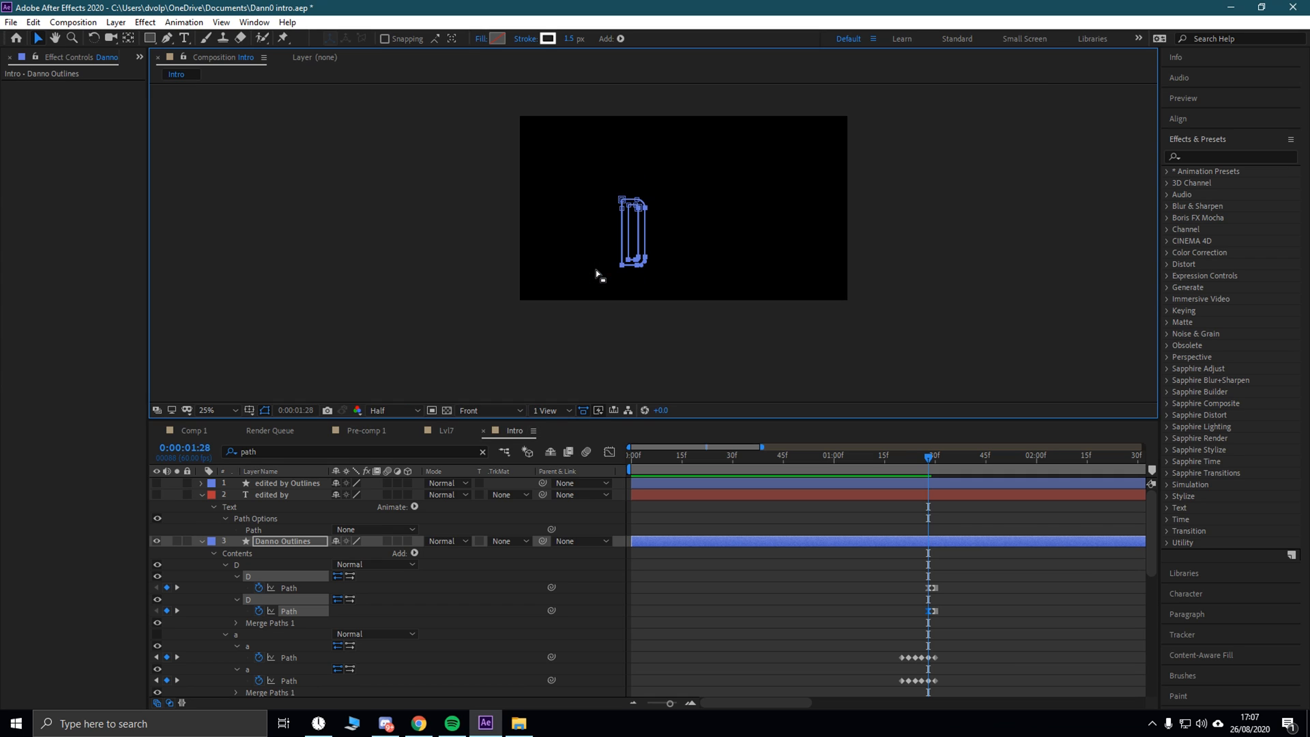
Step: Keyframe both D outlines stepping downward: upper points pulled down at 0:00:01:26, lower points stretched at 0:00:01:24, upper points pulled down at 0:00:01:22
{"action": "left_click", "coordinate": [923, 460]}
{"action": "left_click_drag", "start_coordinate": [558, 147], "coordinate": [591, 245]}
{"action": "left_click_drag", "start_coordinate": [924, 458], "coordinate": [918, 460]}
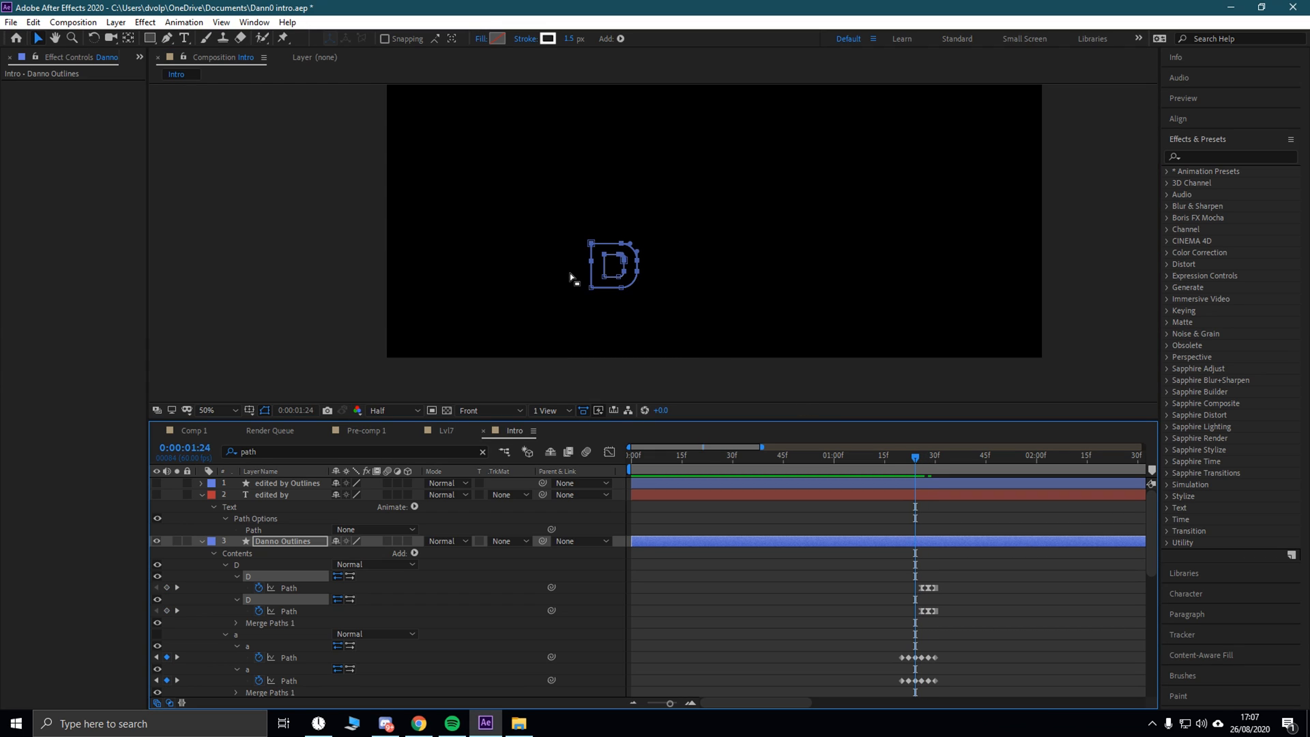
{"action": "left_click_drag", "start_coordinate": [585, 275], "coordinate": [637, 328]}
{"action": "left_click_drag", "start_coordinate": [914, 457], "coordinate": [908, 457]}
{"action": "left_click_drag", "start_coordinate": [566, 223], "coordinate": [640, 320]}
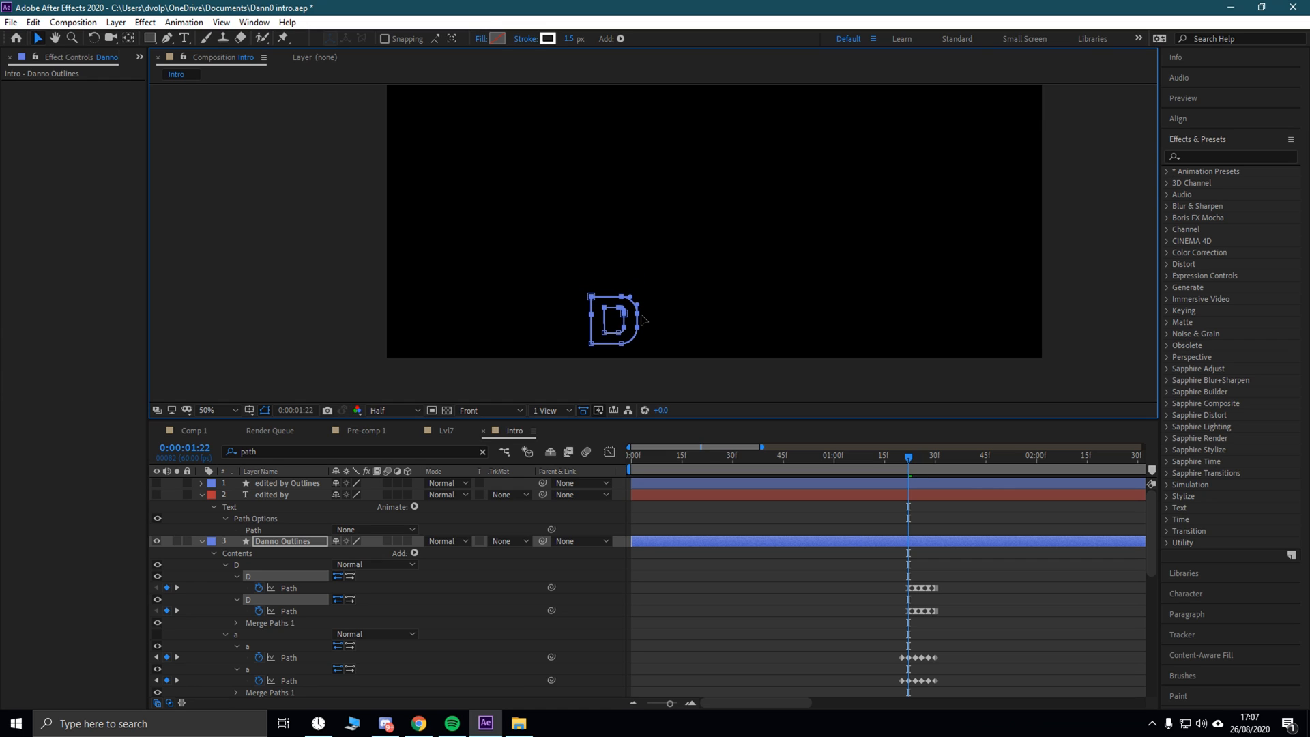
Step: Stretch the D's lower points below the frame at 0:00:01:20, and pull its upper points out of frame at 0:00:01:18
{"action": "left_click_drag", "start_coordinate": [904, 459], "coordinate": [898, 458]}
{"action": "left_click_drag", "start_coordinate": [570, 335], "coordinate": [665, 349]}
{"action": "left_click_drag", "start_coordinate": [576, 327], "coordinate": [638, 389]}
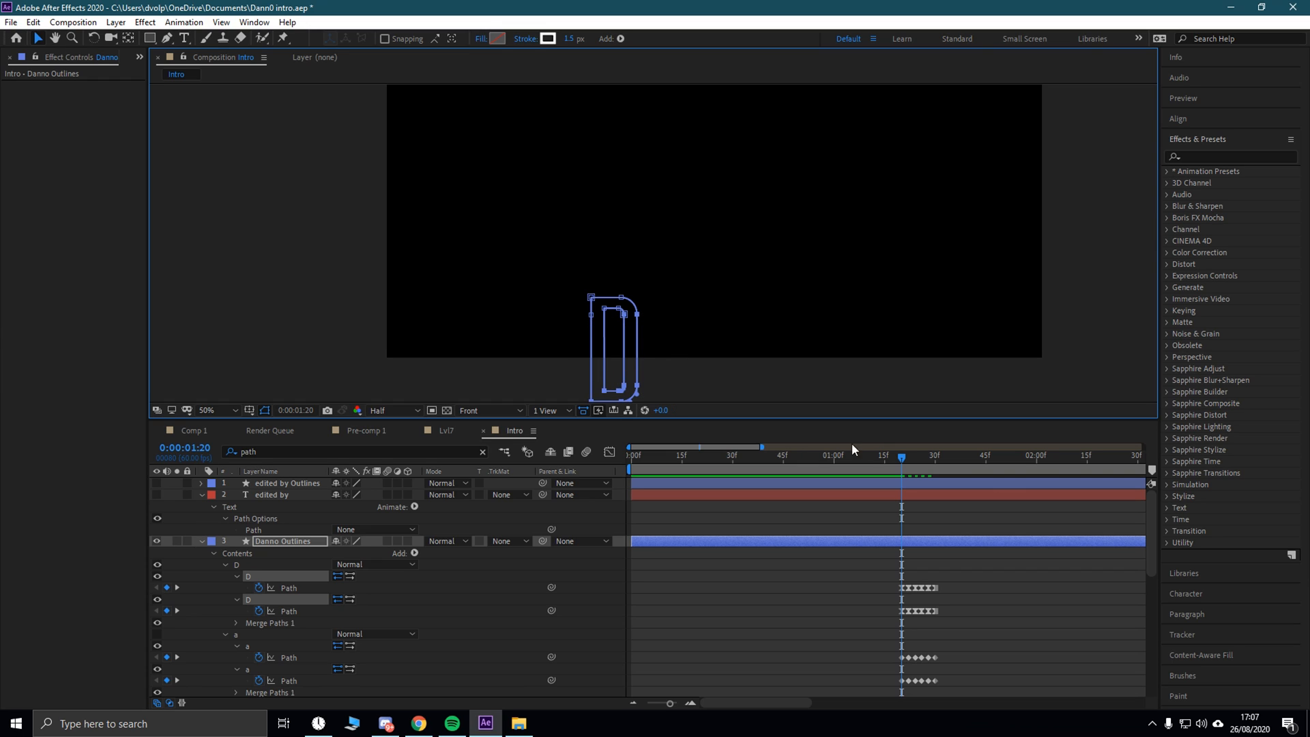
{"action": "left_click_drag", "start_coordinate": [897, 457], "coordinate": [895, 457]}
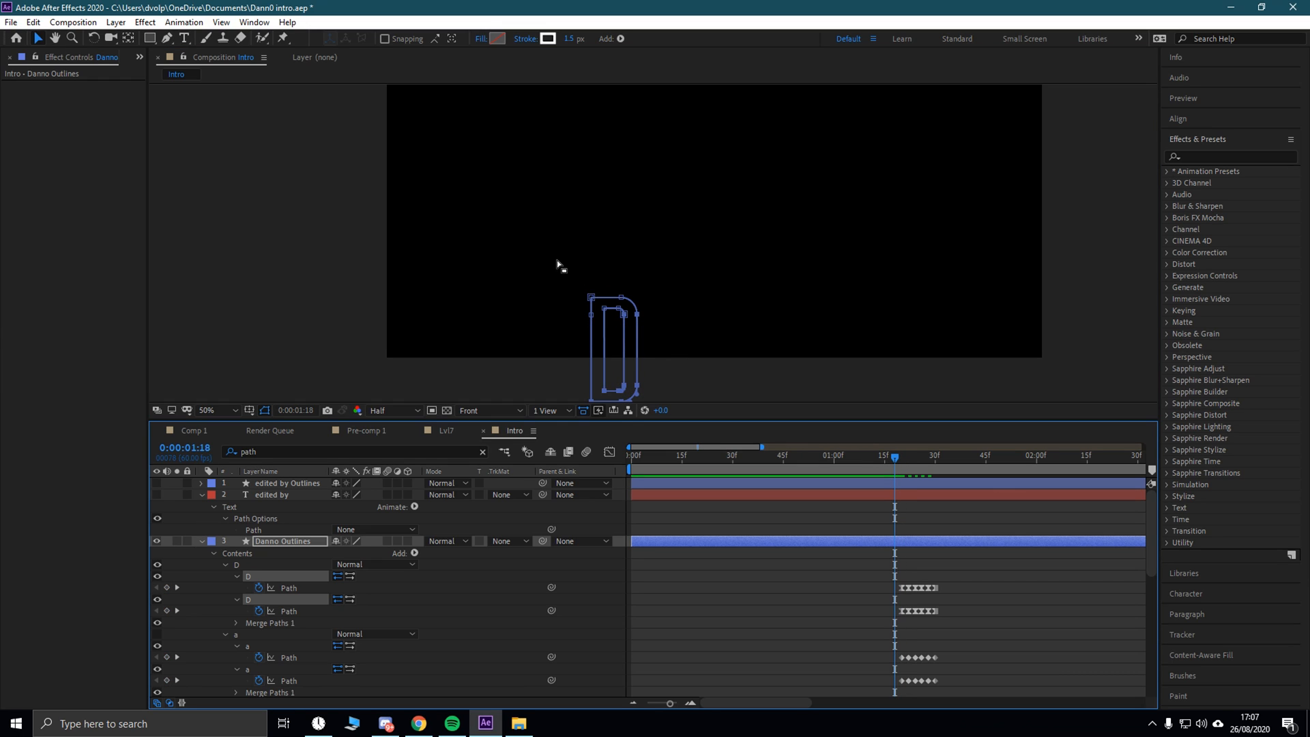
{"action": "left_click_drag", "start_coordinate": [640, 317], "coordinate": [644, 375]}
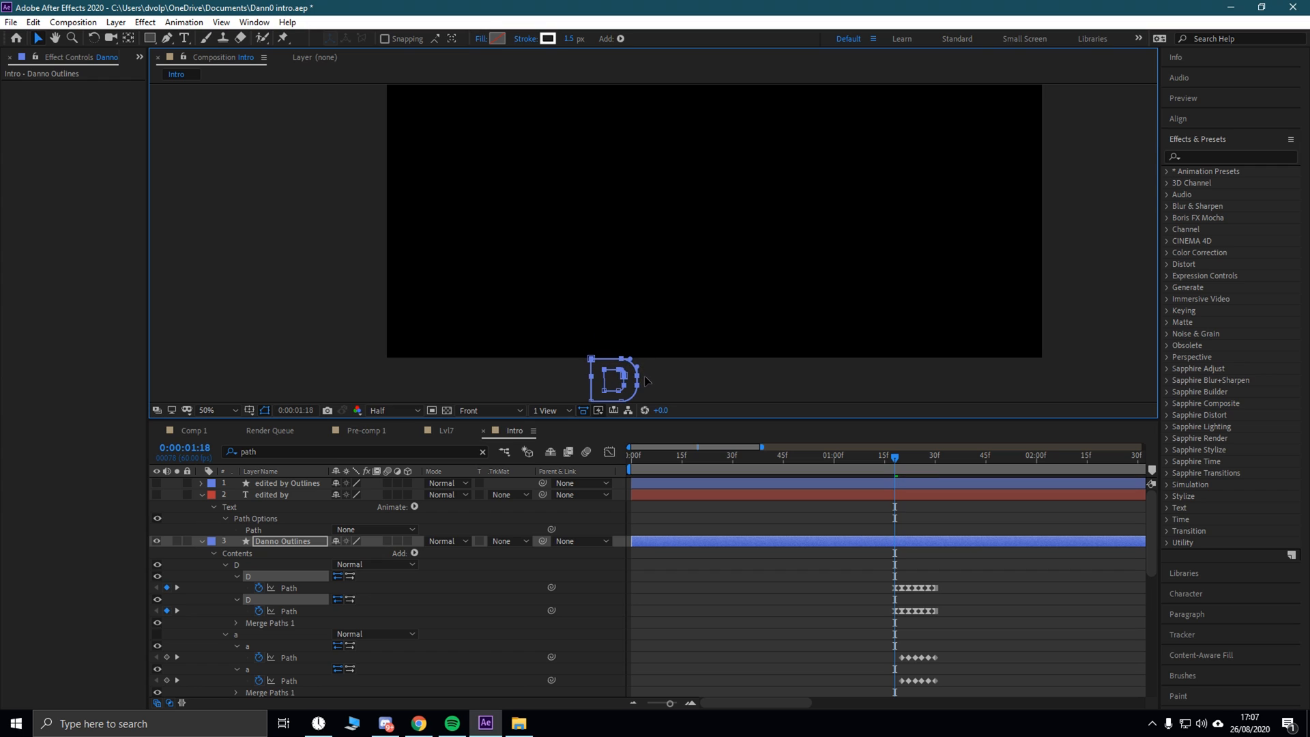
Step: Preview the D's path animation from the start of the composition
{"action": "key", "text": "Home"}
{"action": "key", "text": "space"}
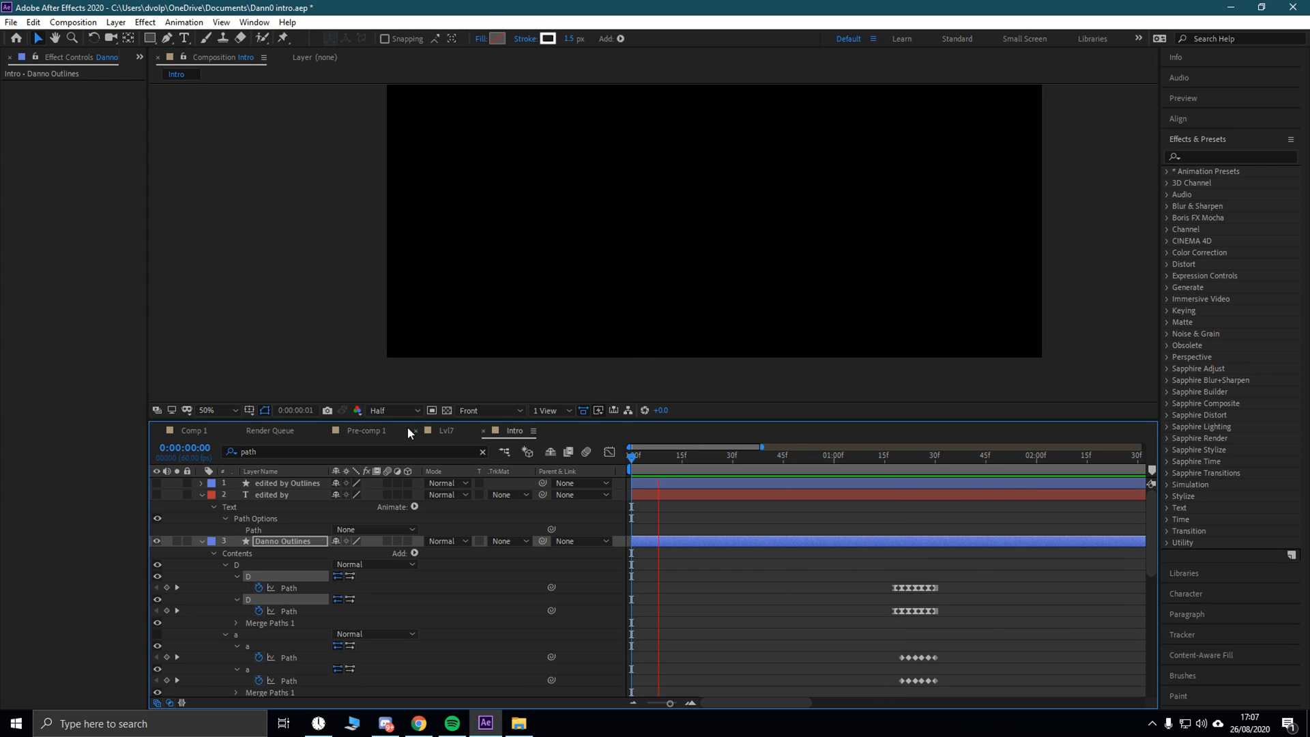
{"action": "scroll", "coordinate": [682, 297], "scroll_direction": "down", "scroll_amount": 2}
{"action": "scroll", "coordinate": [681, 301], "scroll_direction": "up", "scroll_amount": 2}
{"action": "scroll", "coordinate": [680, 301], "scroll_direction": "down", "scroll_amount": 2}
{"action": "key", "text": "space"}
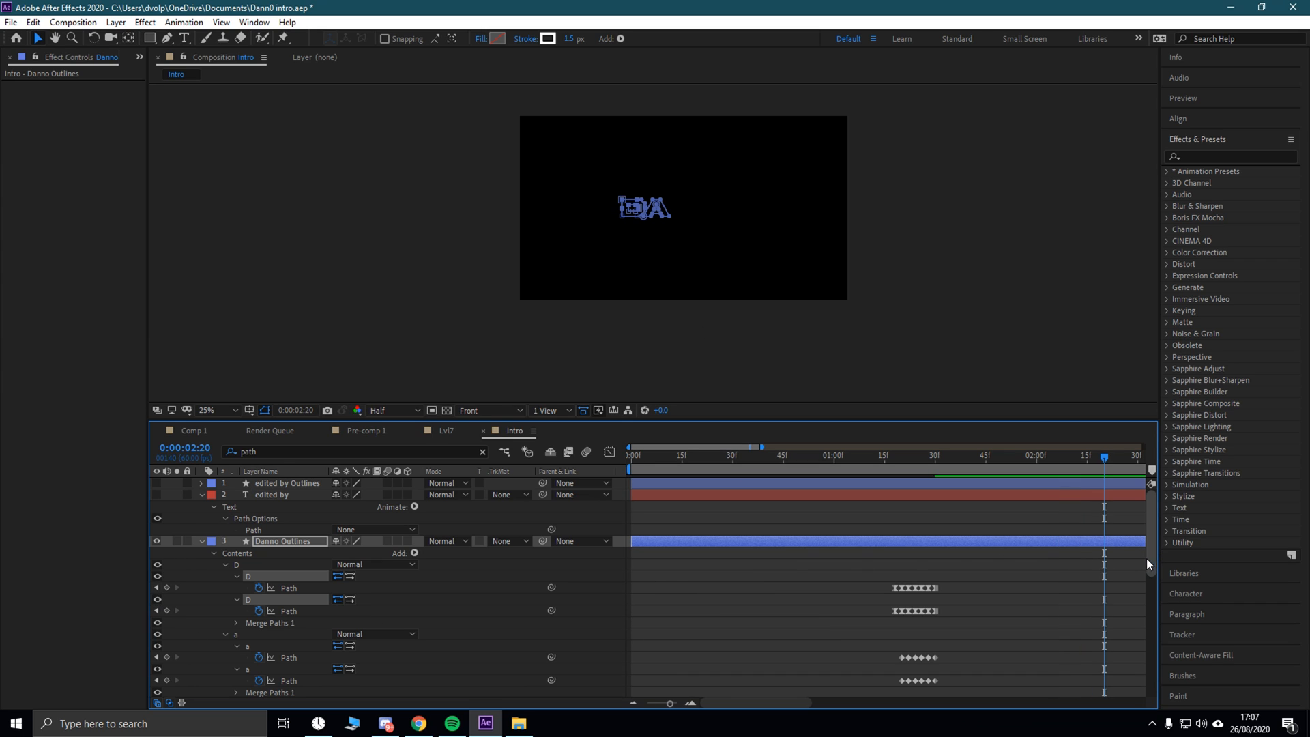
Step: Make the hidden n and o letter groups visible again and preview the full title animation from the start
{"action": "scroll", "coordinate": [1148, 558], "scroll_direction": "down", "scroll_amount": 5}
{"action": "left_click_drag", "start_coordinate": [158, 553], "coordinate": [157, 623]}
{"action": "left_click_drag", "start_coordinate": [1148, 592], "coordinate": [1152, 469]}
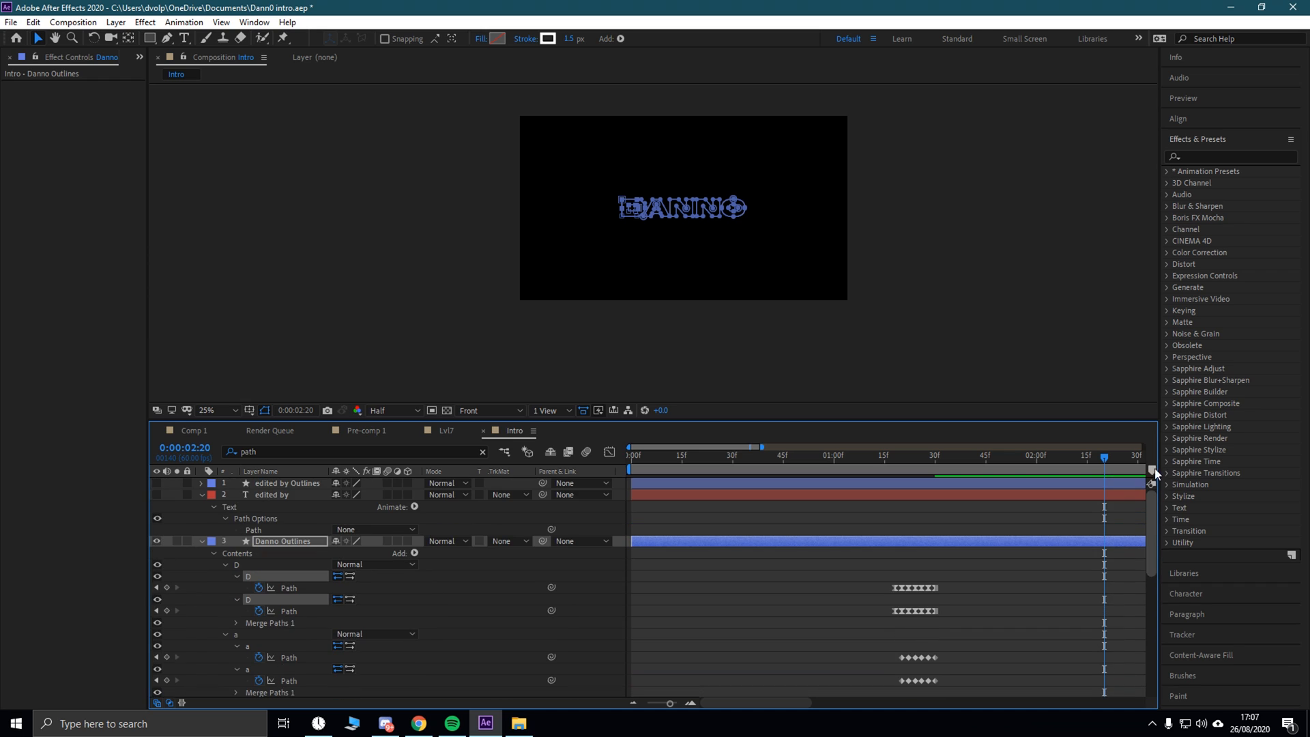
{"action": "key", "text": "Home"}
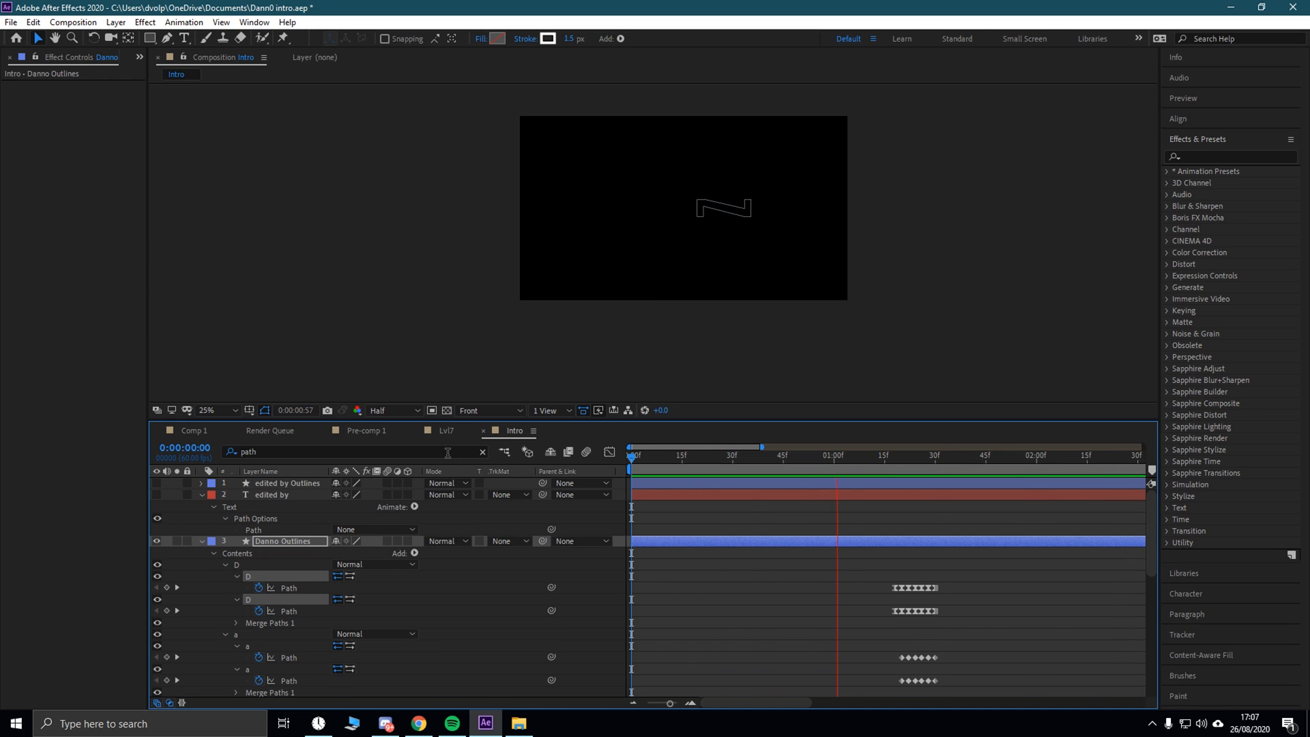
{"action": "key", "text": "space"}
{"action": "key", "text": "space"}
{"action": "key", "text": "space"}
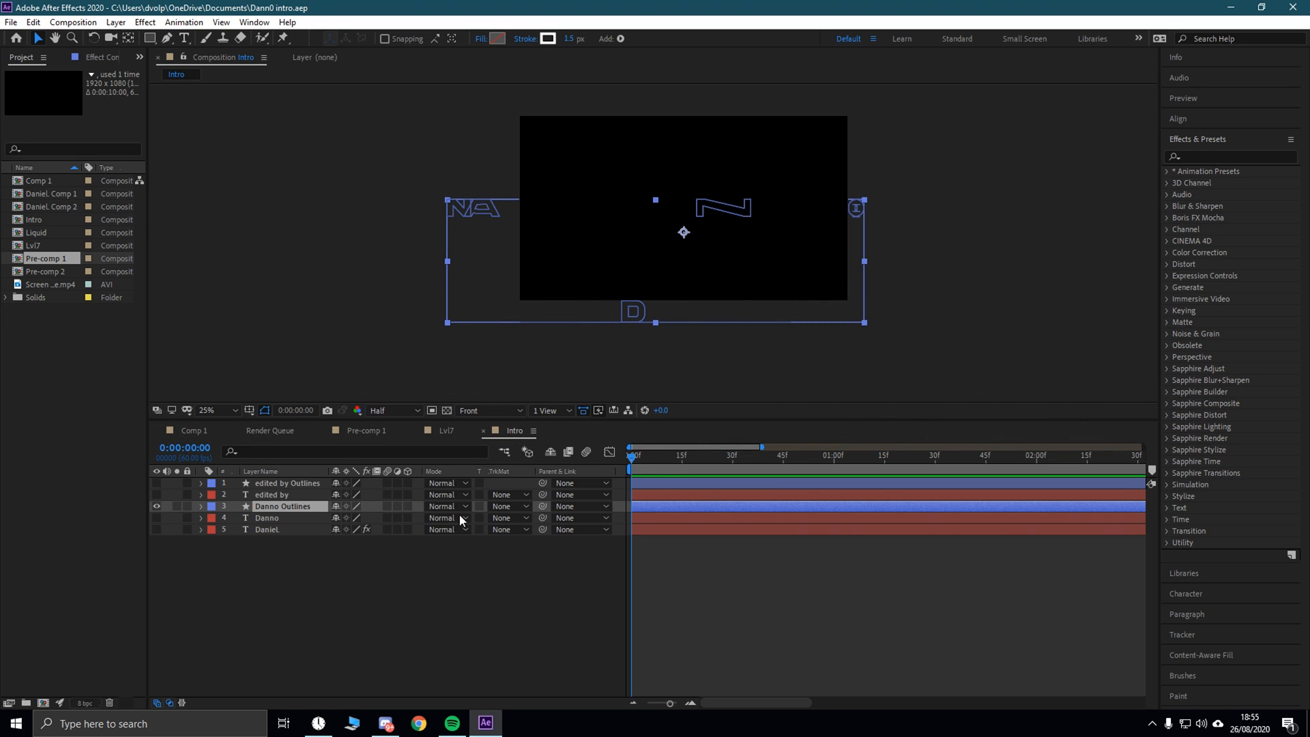
Step: Filter the timeline properties by "path" to show the letter outlines' Path keyframes
{"action": "left_click", "coordinate": [266, 451]}
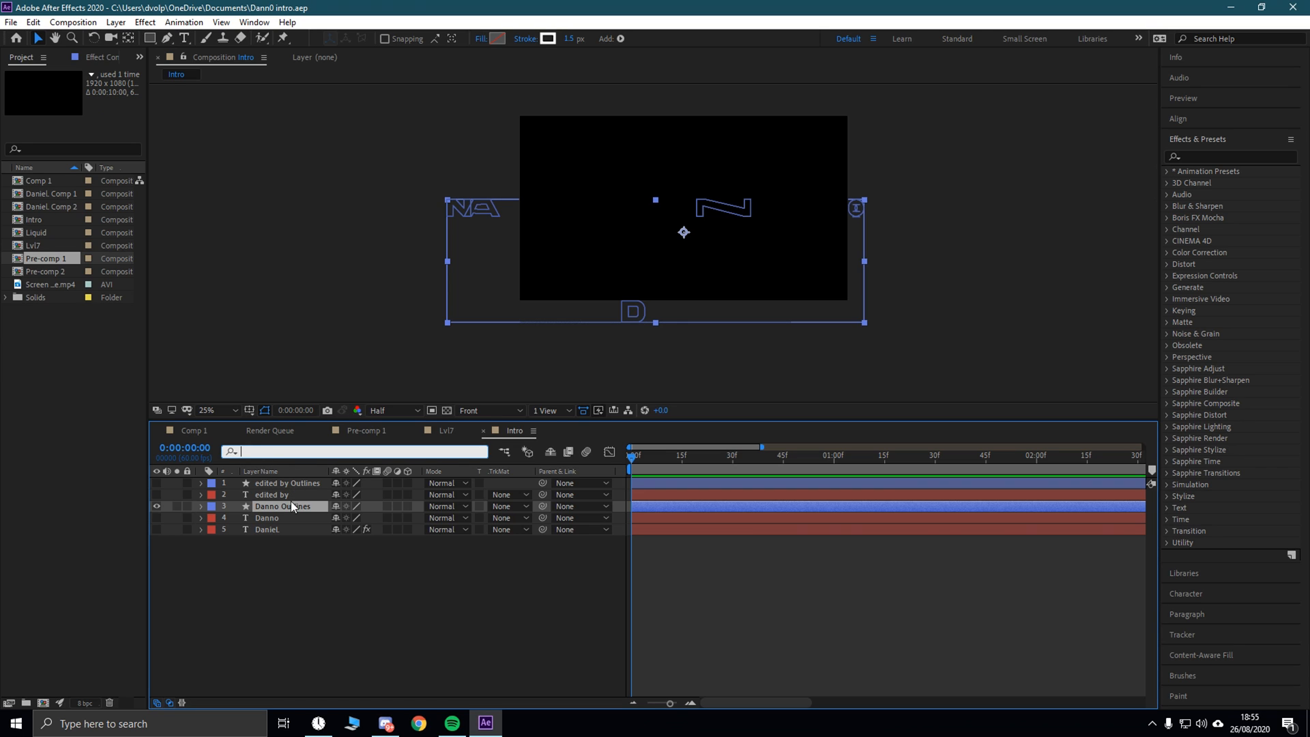
{"action": "left_click", "coordinate": [280, 455]}
{"action": "type", "text": "pat"}
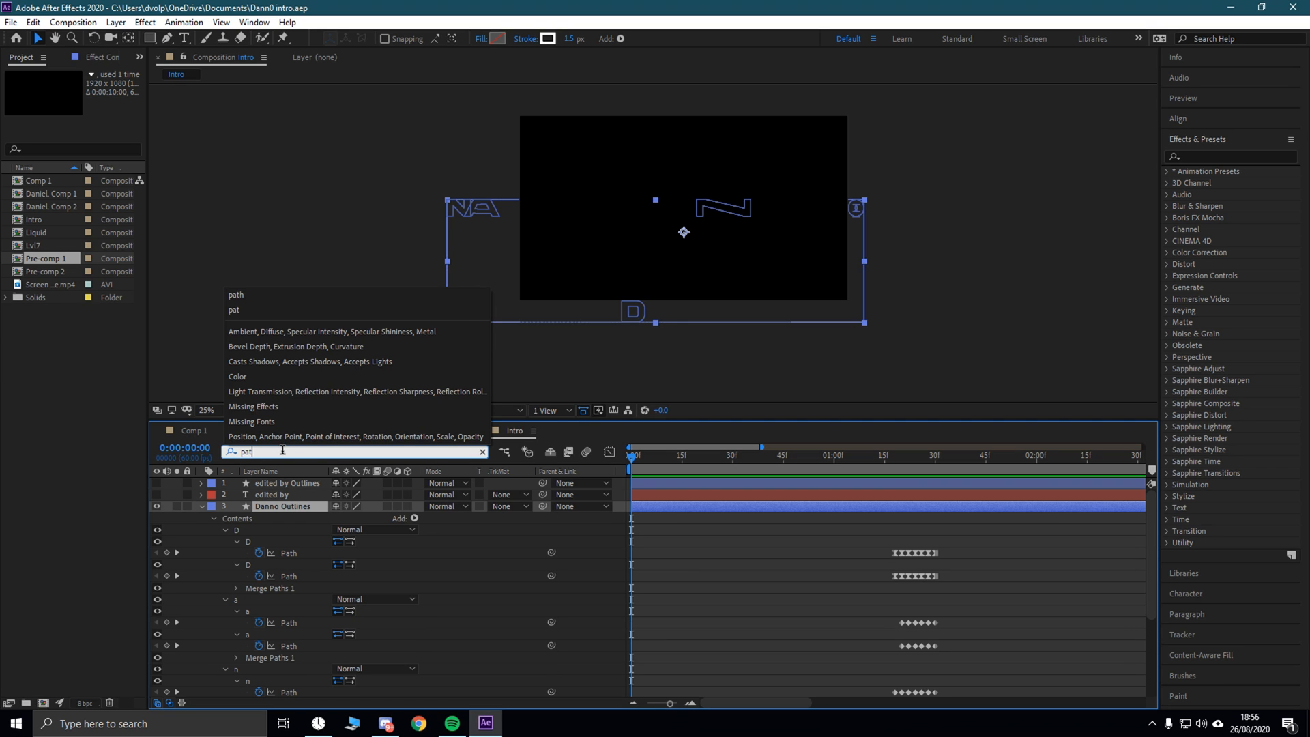
{"action": "type", "text": "h"}
Step: Apply Easy Ease to all the letters' Path keyframes, and toggle them to hold keyframes
{"action": "left_click_drag", "start_coordinate": [1151, 527], "coordinate": [1143, 617]}
{"action": "left_click_drag", "start_coordinate": [887, 576], "coordinate": [936, 602]}
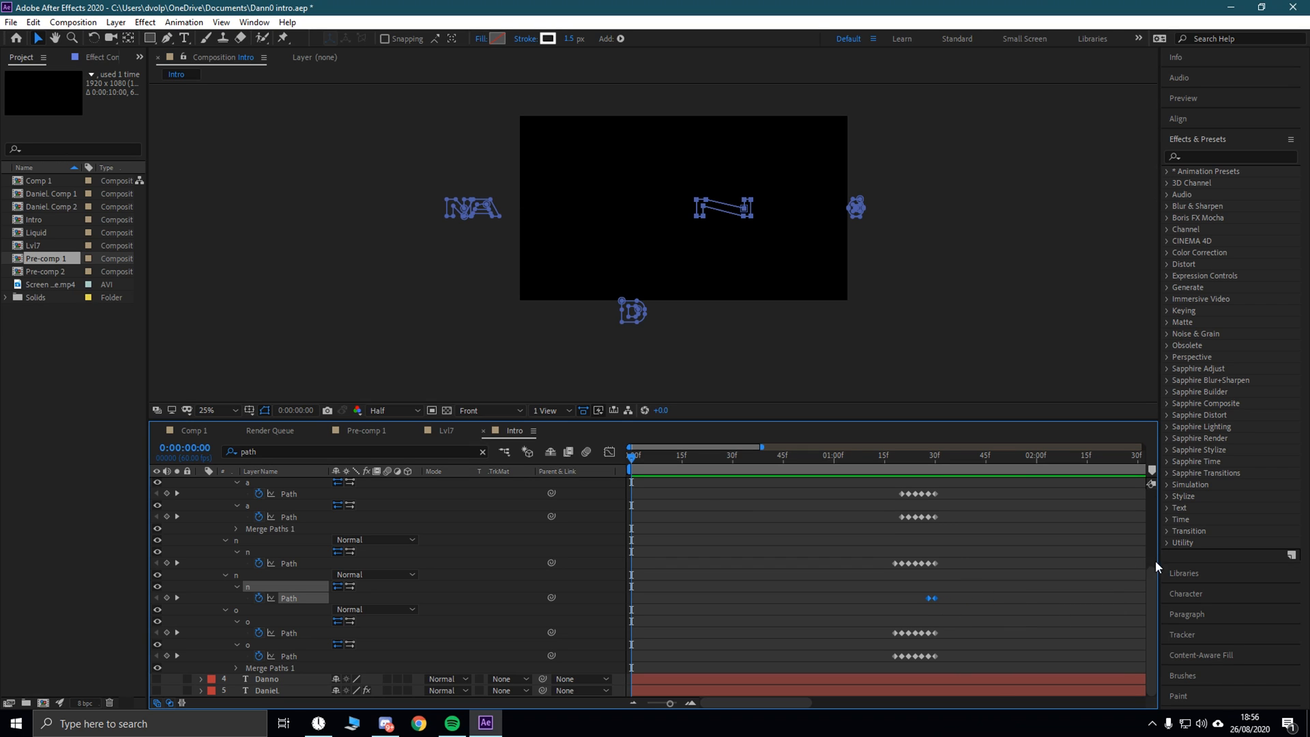
{"action": "left_click_drag", "start_coordinate": [1154, 555], "coordinate": [1150, 539]}
{"action": "left_click_drag", "start_coordinate": [1030, 510], "coordinate": [827, 653]}
{"action": "right_click", "coordinate": [936, 653]}
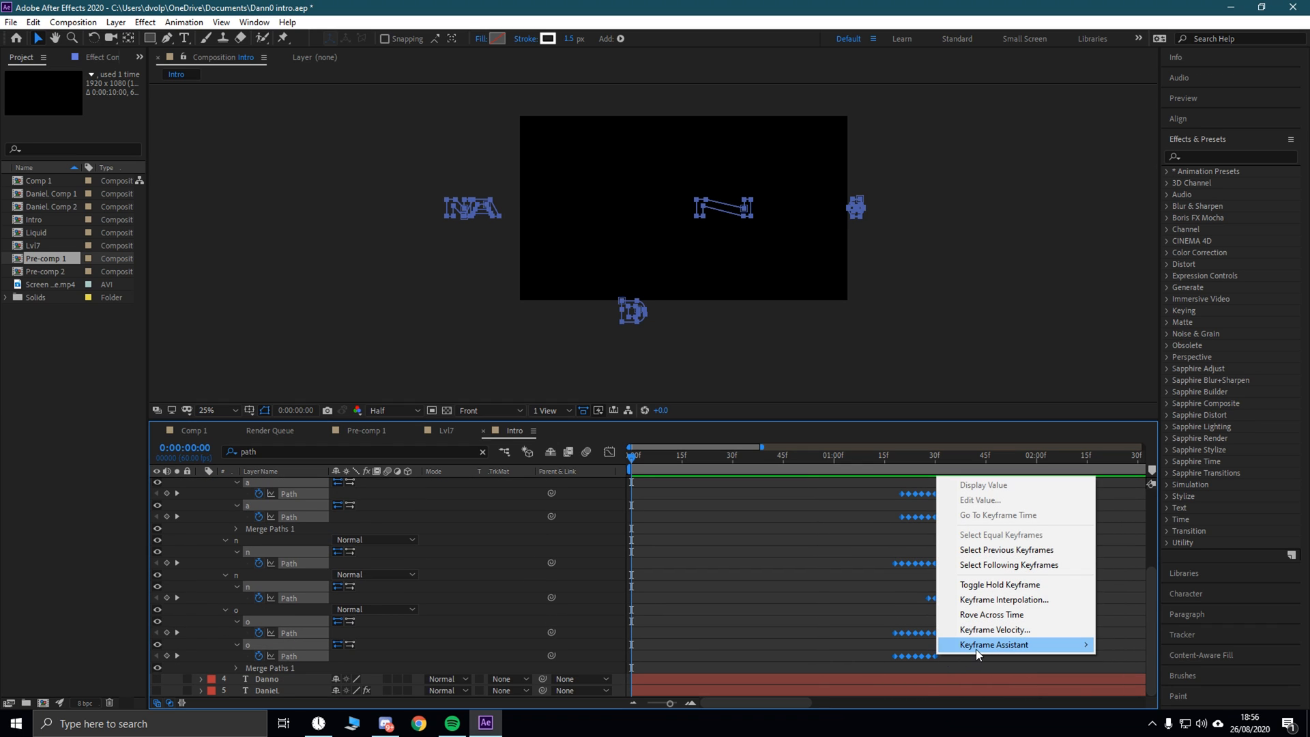
{"action": "mouse_move", "coordinate": [978, 648]}
{"action": "left_click", "coordinate": [778, 554]}
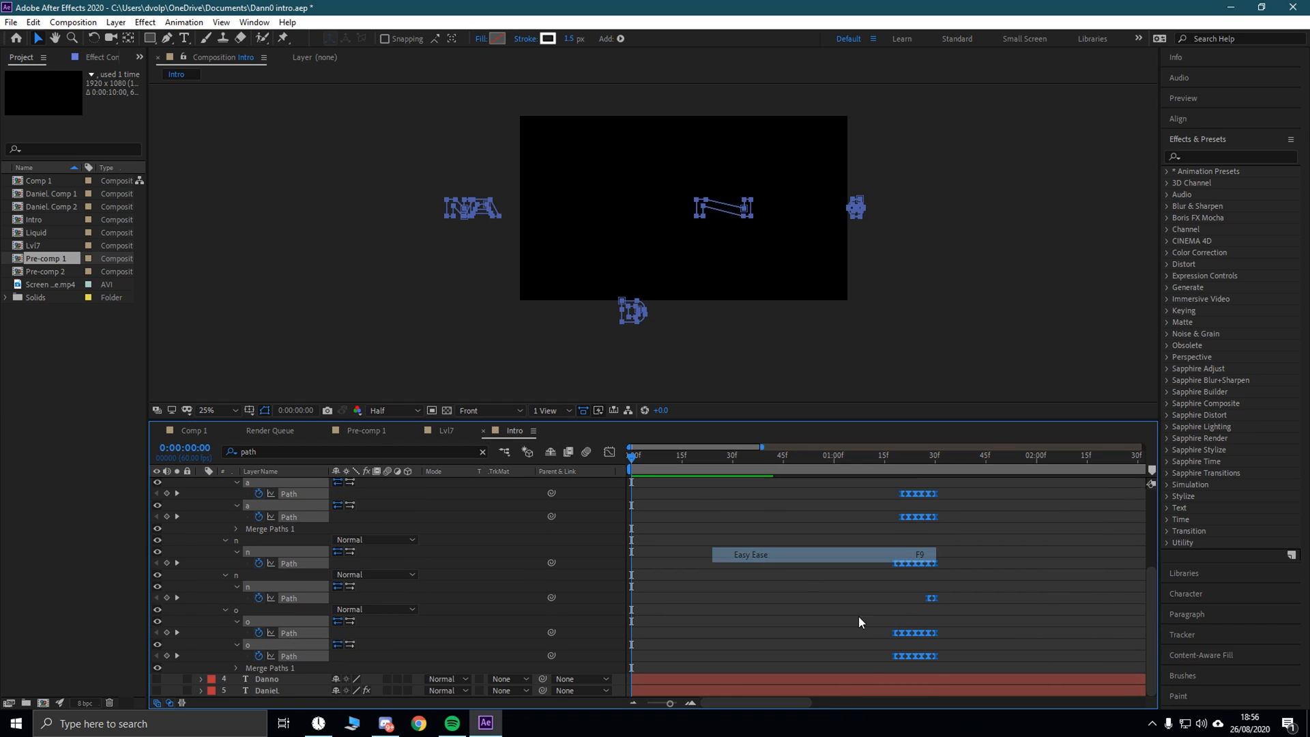
{"action": "right_click", "coordinate": [935, 657]}
{"action": "left_click", "coordinate": [1009, 587]}
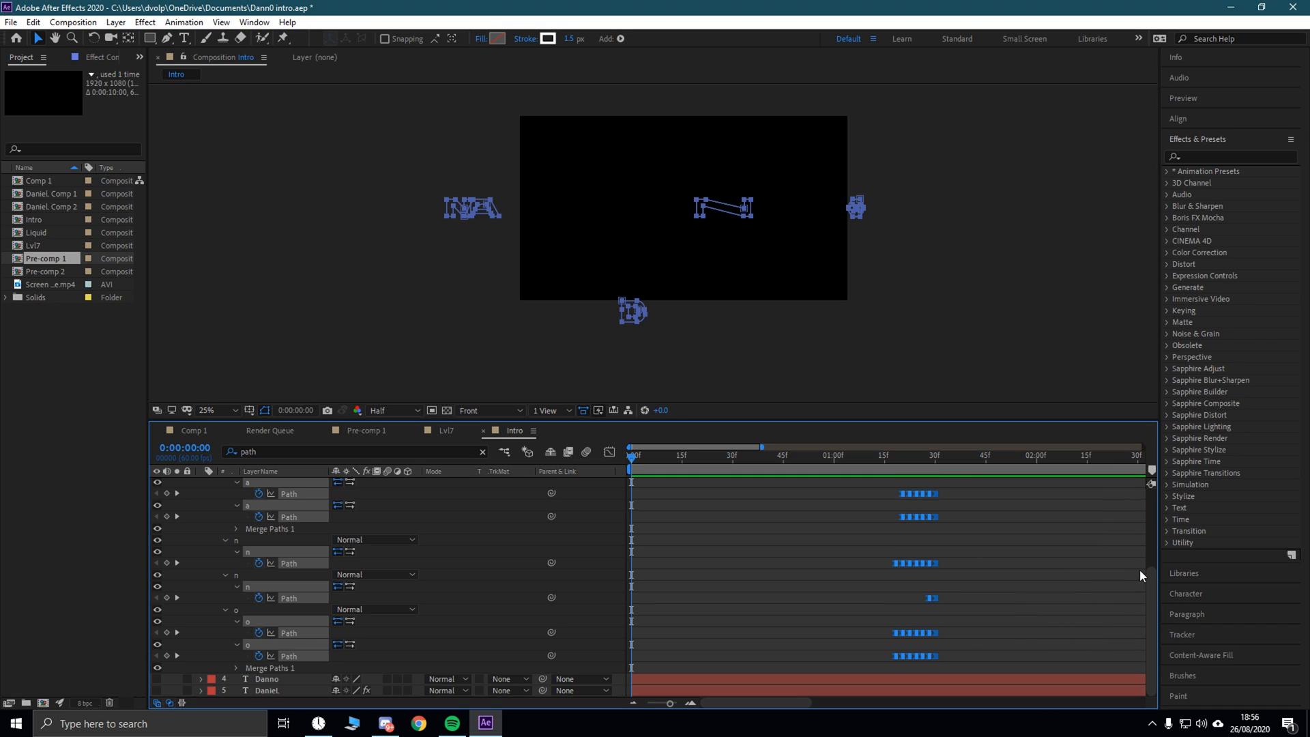
Step: Try shifting the second N's Path keyframes to shortly before 0:00:02:00, preview the title, and undo the shift
{"action": "left_click_drag", "start_coordinate": [898, 585], "coordinate": [1022, 605]}
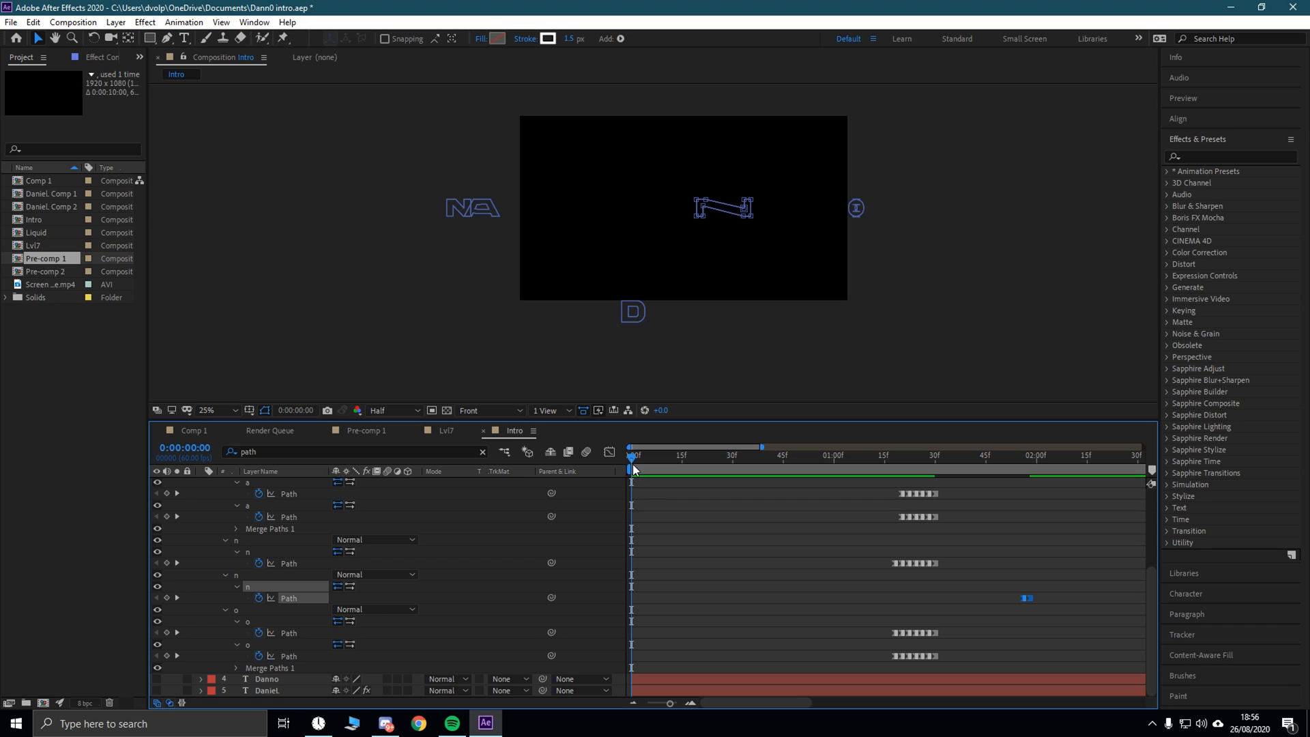
{"action": "key", "text": "space"}
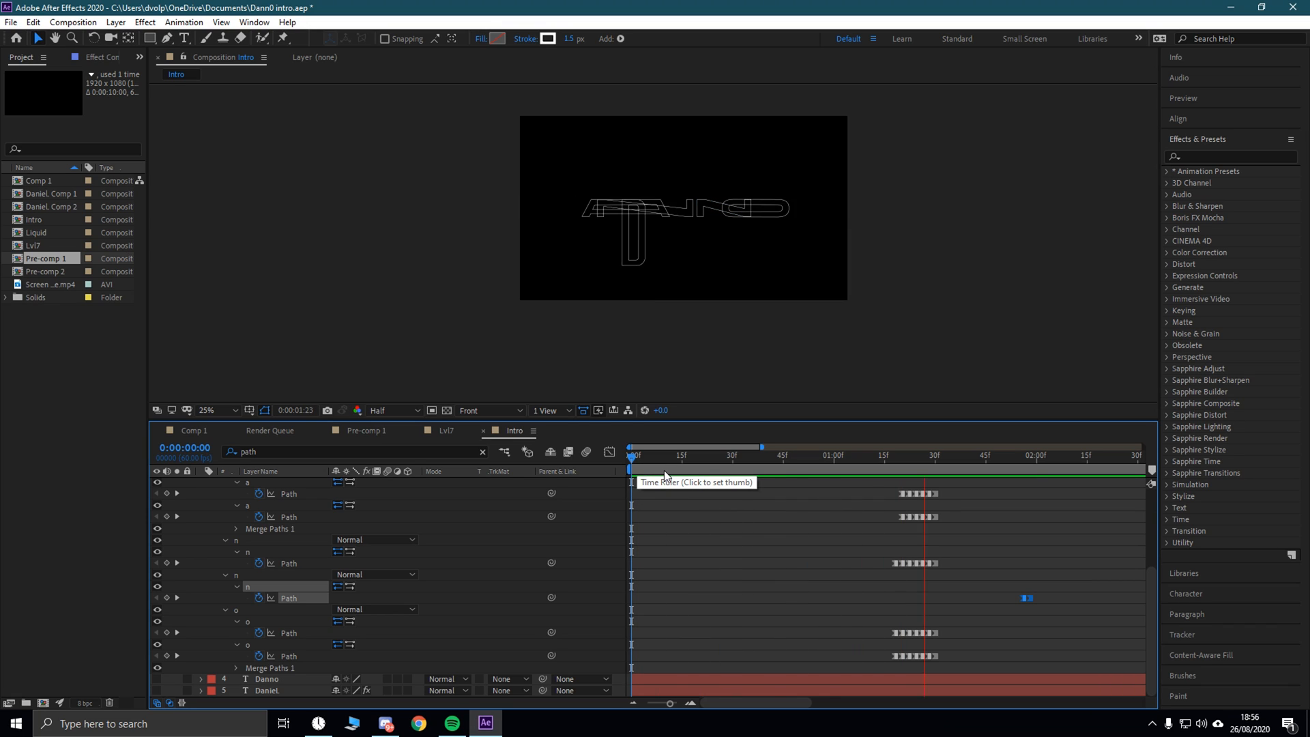
{"action": "key", "text": "space"}
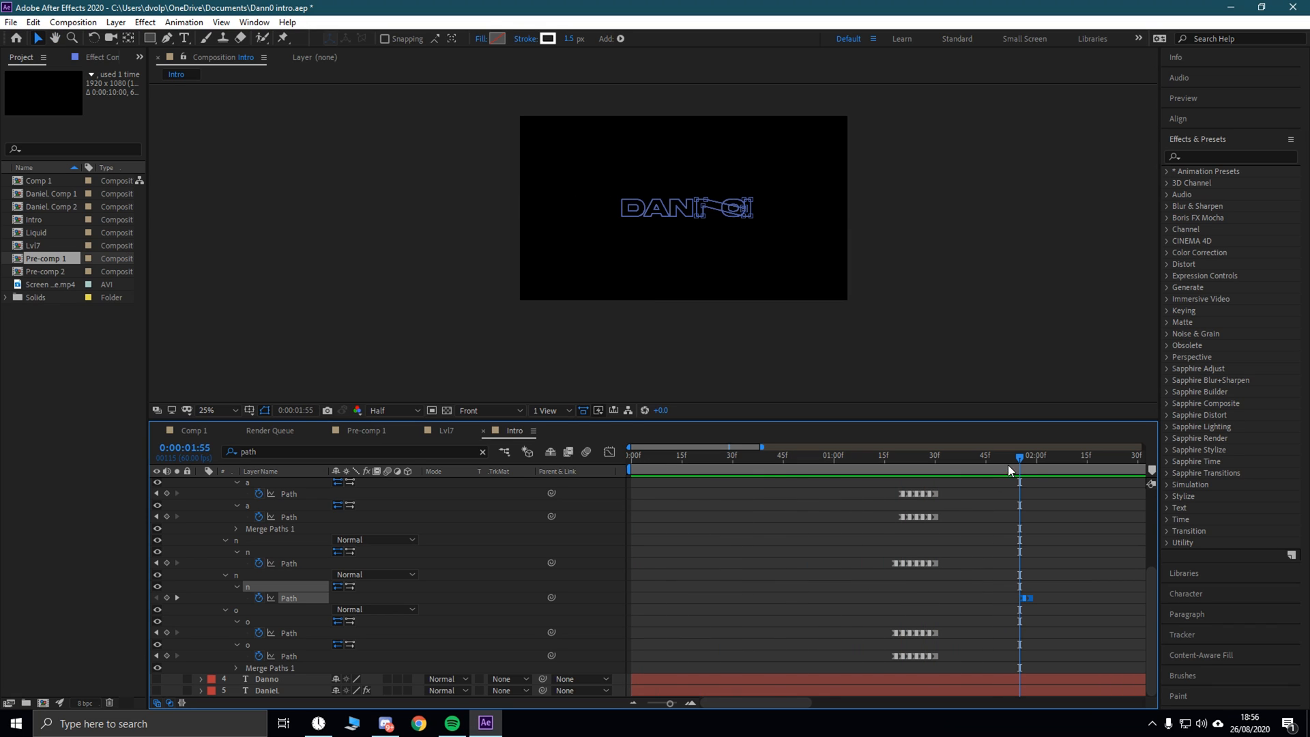
{"action": "key", "text": "ctrl+z"}
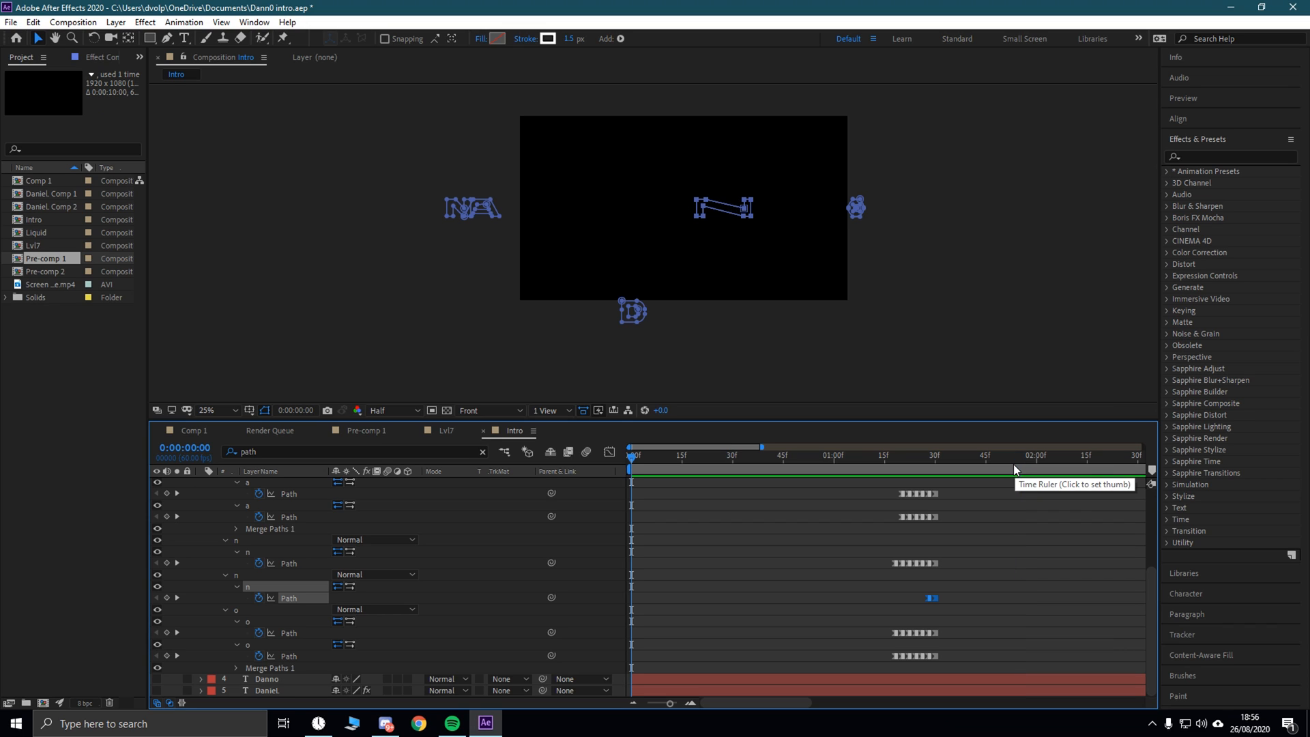
{"action": "key", "text": "space"}
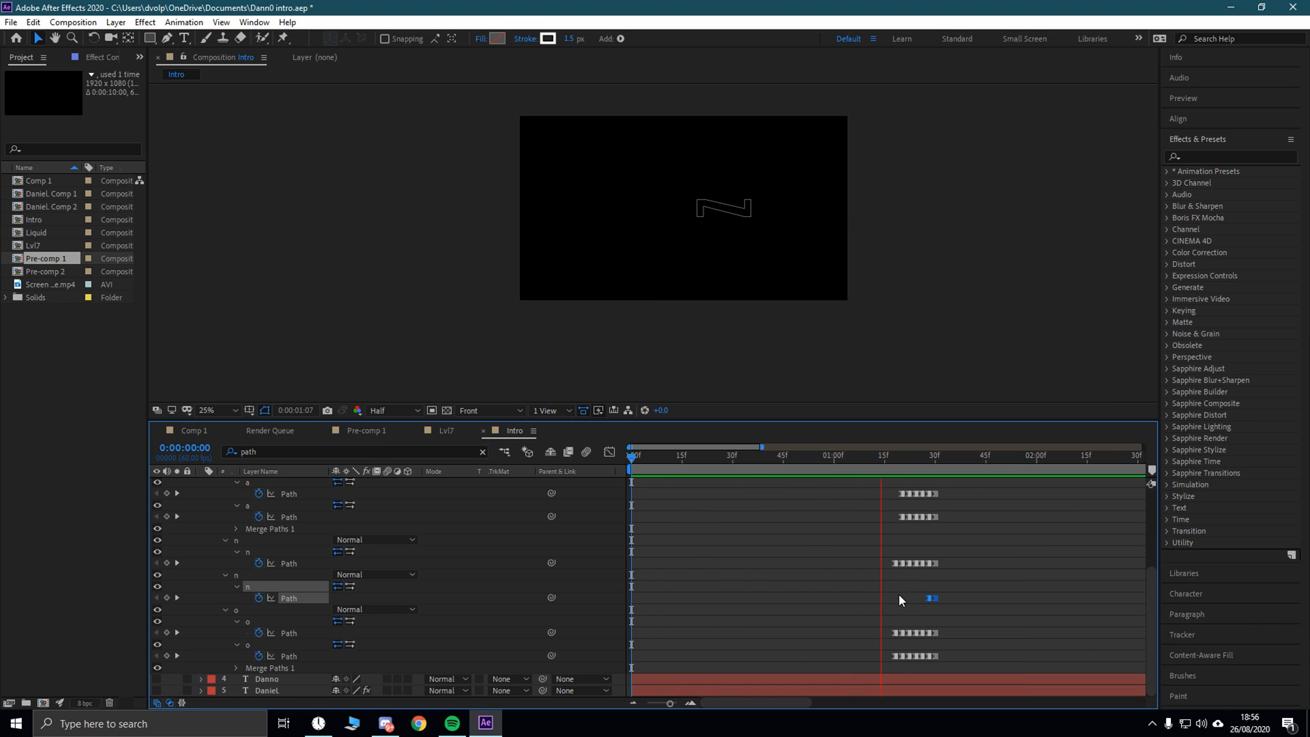
{"action": "key", "text": "space"}
Step: Select the second N's whole path at 0:00:01:26, try moving it right across the O, and undo the move
{"action": "left_click_drag", "start_coordinate": [971, 480], "coordinate": [921, 474]}
{"action": "left_click", "coordinate": [55, 39]}
{"action": "left_click_drag", "start_coordinate": [657, 314], "coordinate": [652, 390]}
{"action": "scroll", "coordinate": [559, 325], "scroll_direction": "up", "scroll_amount": 3}
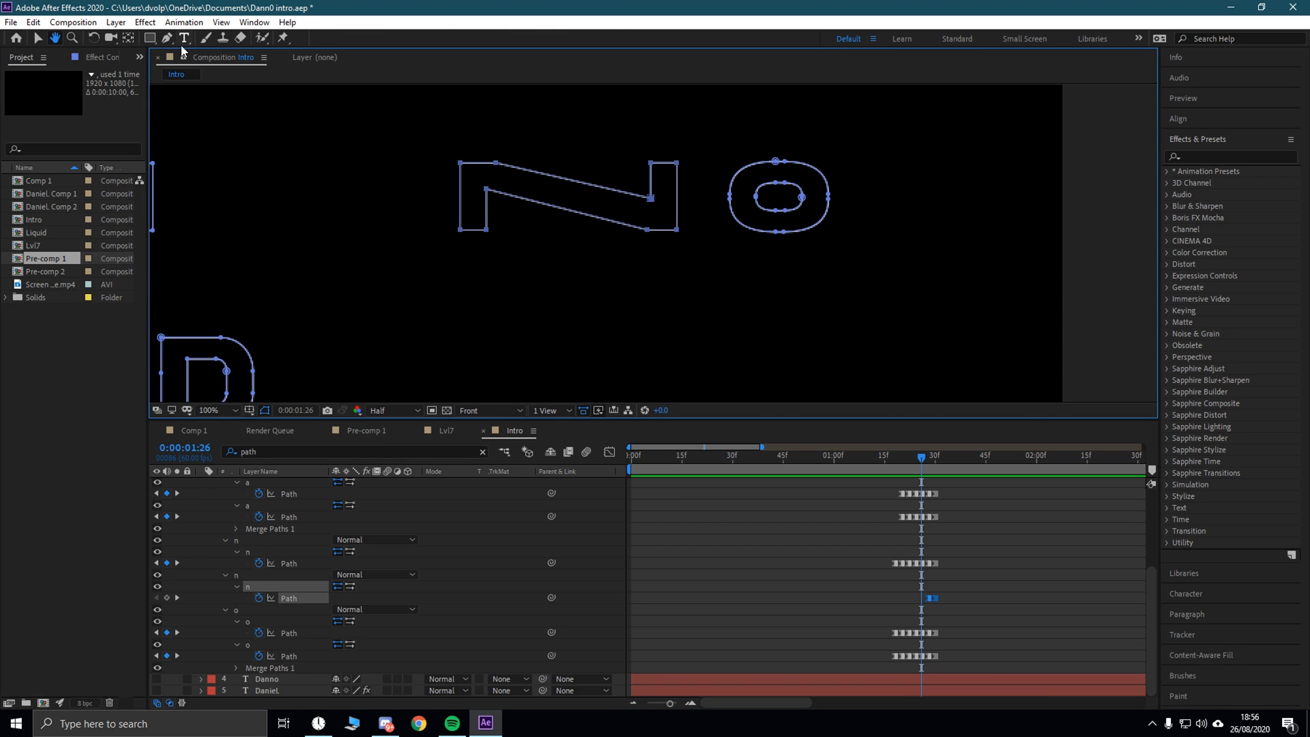
{"action": "left_click", "coordinate": [38, 38]}
{"action": "left_click_drag", "start_coordinate": [407, 113], "coordinate": [693, 291]}
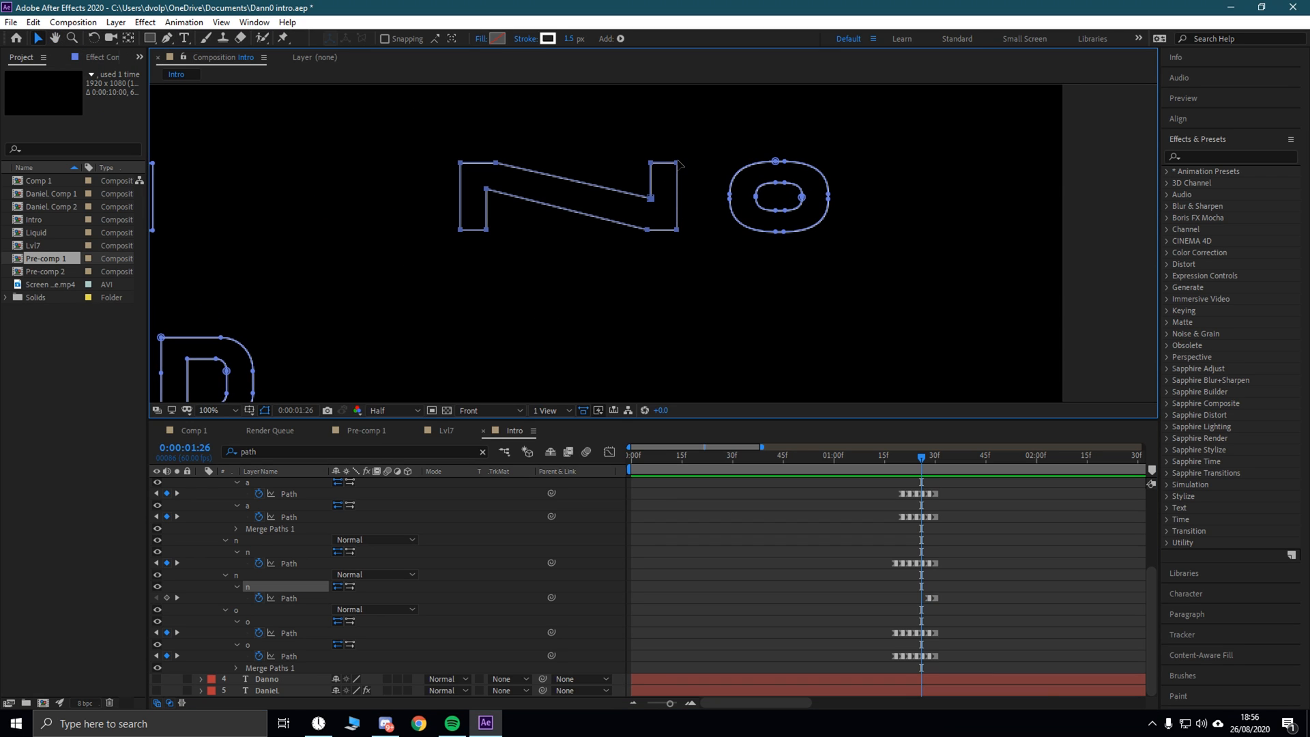
{"action": "left_click_drag", "start_coordinate": [680, 165], "coordinate": [913, 164]}
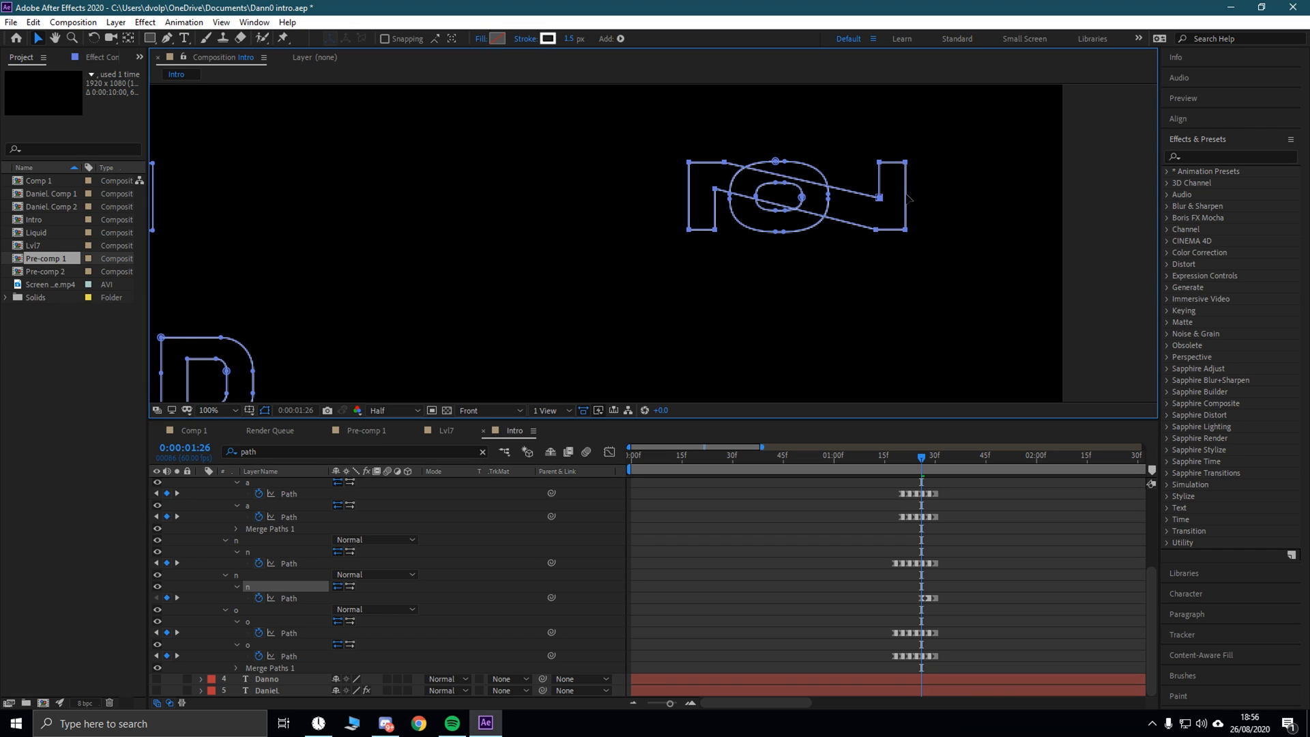
{"action": "key", "text": "ctrl+z"}
Step: Move the second N downward at 0:00:01:26, and drop it below the frame's lower edge at 0:00:01:24
{"action": "left_click_drag", "start_coordinate": [676, 236], "coordinate": [634, 285]}
{"action": "key", "text": "comma"}
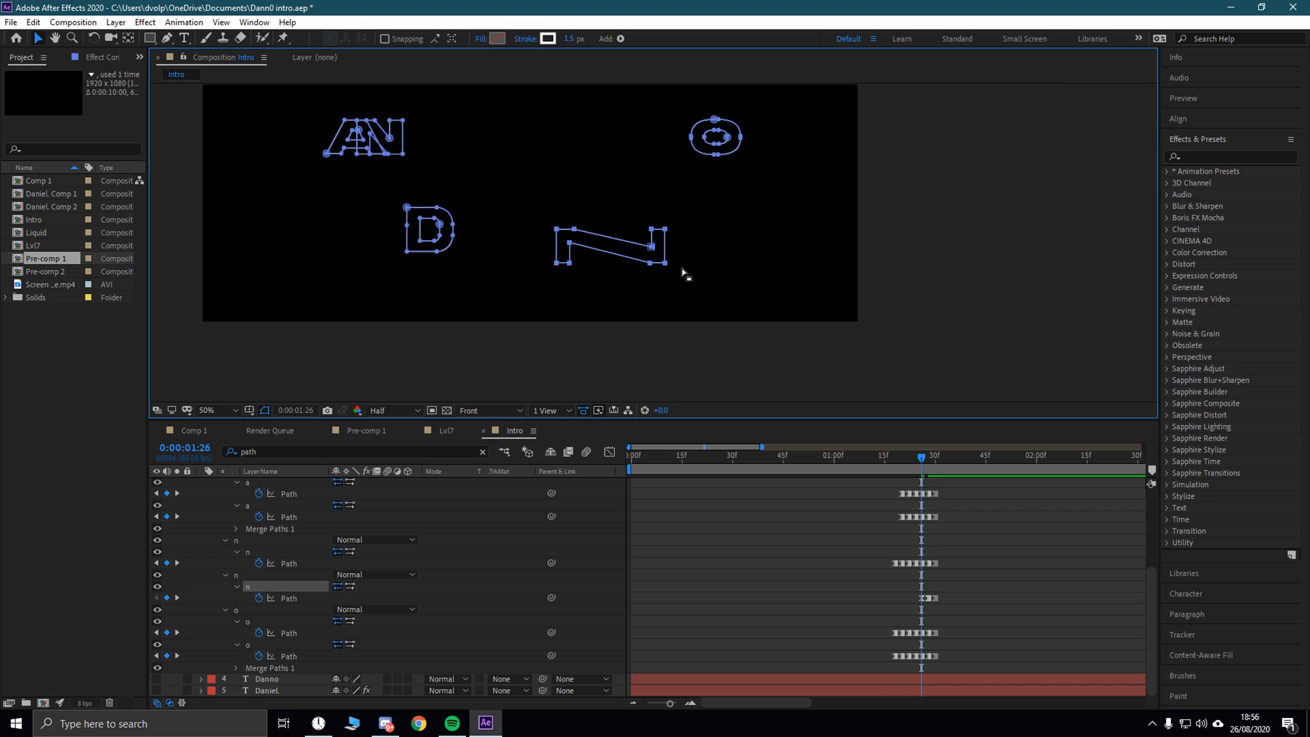
{"action": "left_click_drag", "start_coordinate": [920, 457], "coordinate": [914, 457]}
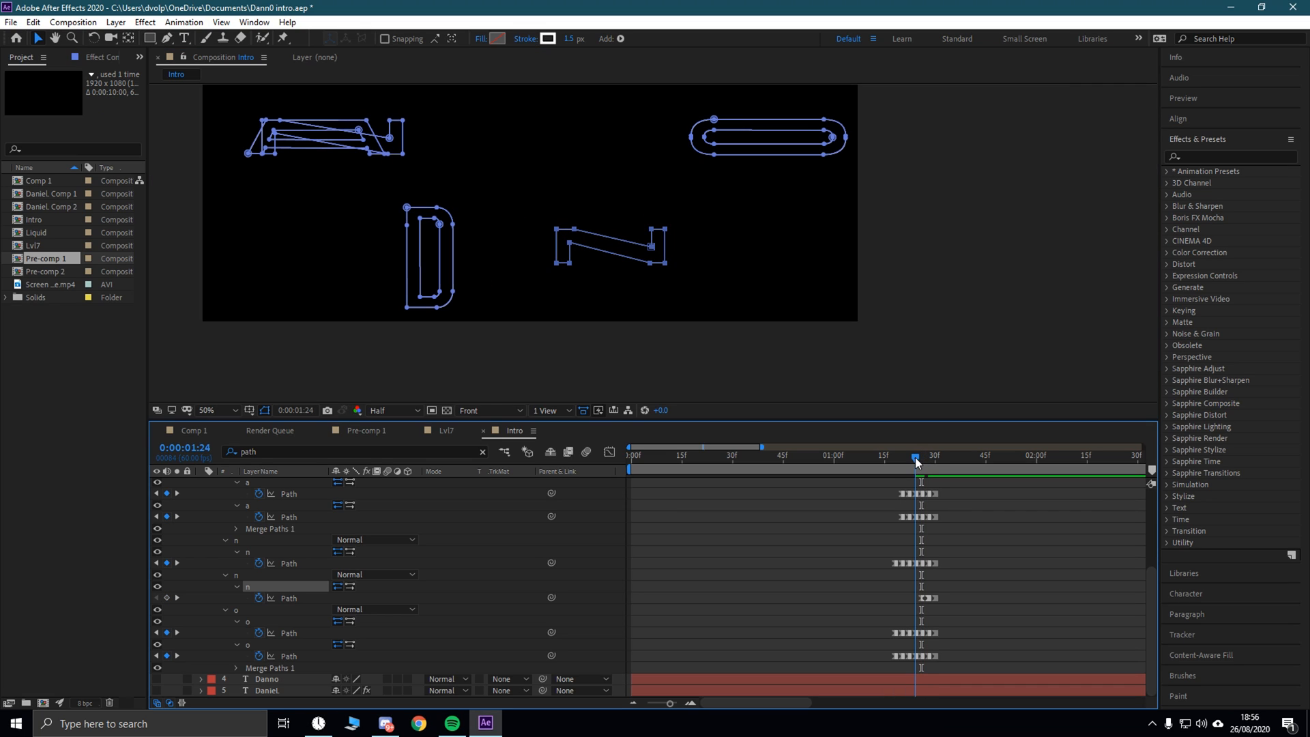
{"action": "left_click_drag", "start_coordinate": [558, 231], "coordinate": [558, 344]}
Step: Apply Easy Ease to the second N's four Path keyframes and toggle them to hold keyframes
{"action": "left_click_drag", "start_coordinate": [874, 582], "coordinate": [975, 613]}
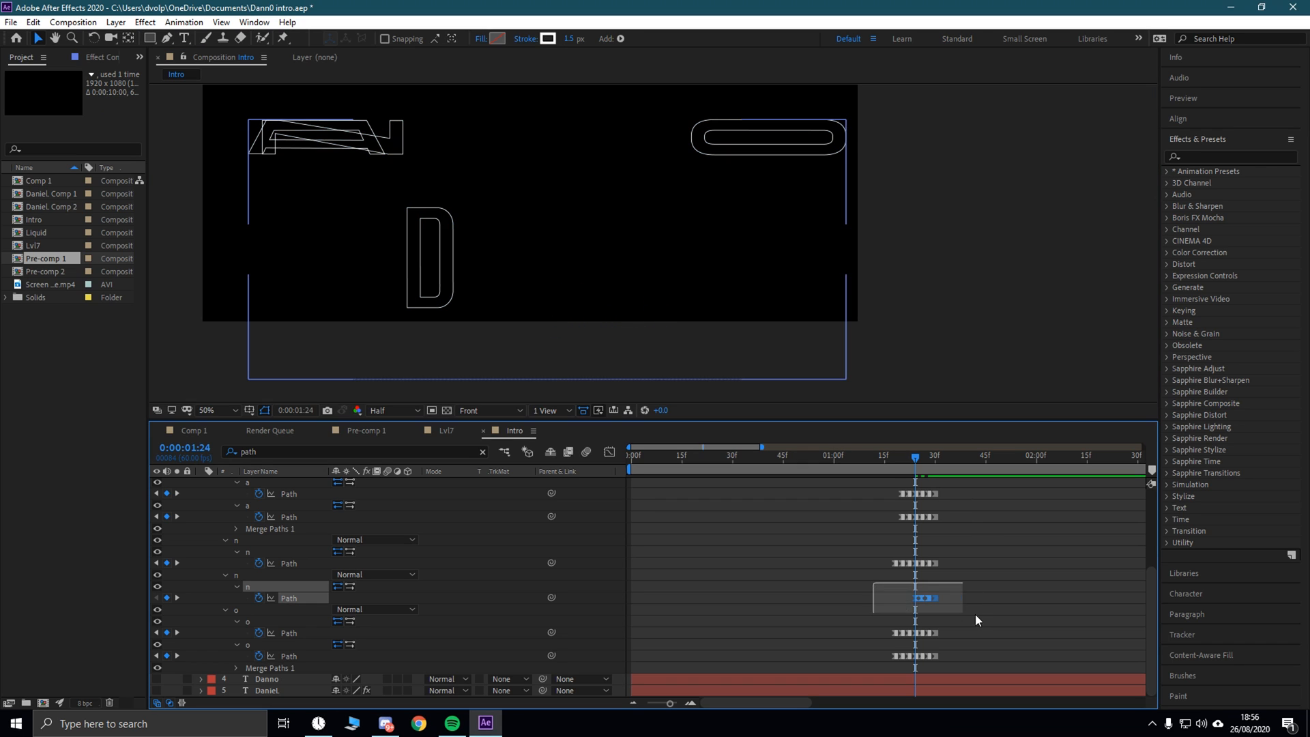
{"action": "right_click", "coordinate": [939, 595]}
{"action": "mouse_move", "coordinate": [986, 585]}
{"action": "left_click", "coordinate": [791, 629]}
{"action": "right_click", "coordinate": [942, 598]}
{"action": "left_click", "coordinate": [1010, 575]}
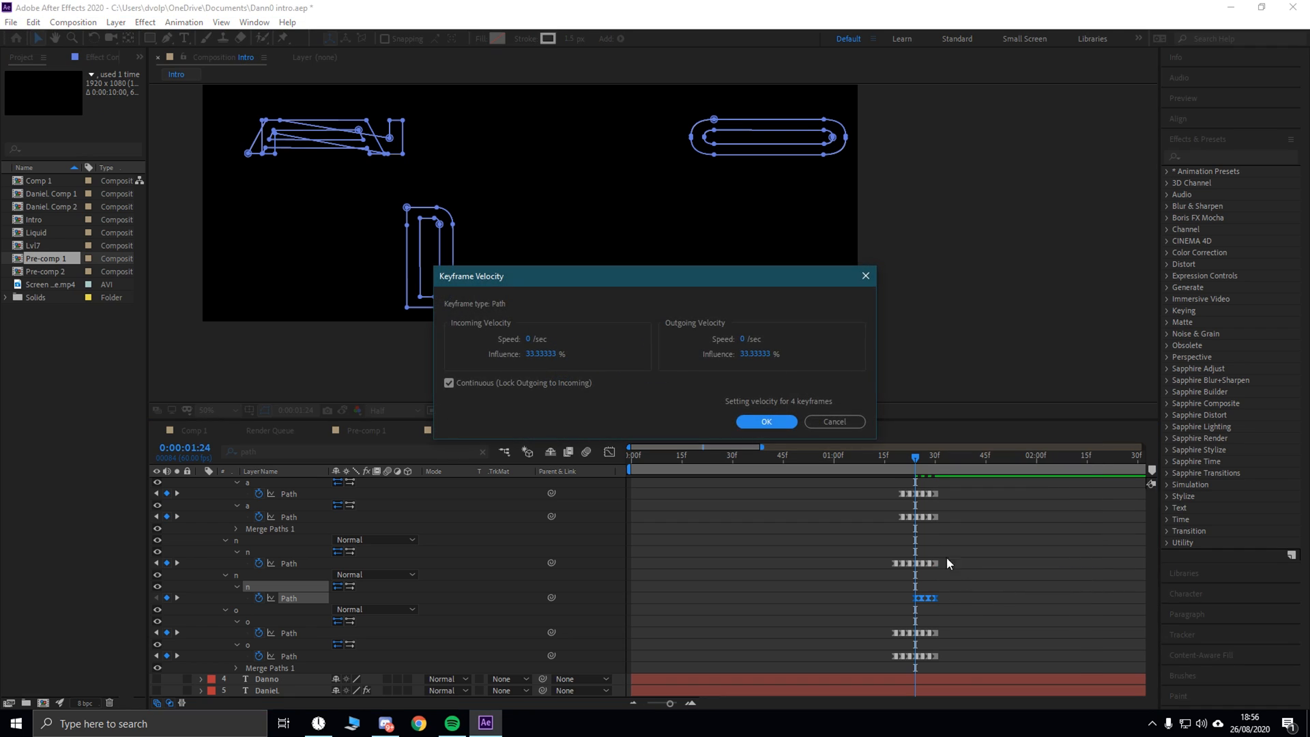
{"action": "left_click", "coordinate": [872, 282]}
{"action": "right_click", "coordinate": [934, 604]}
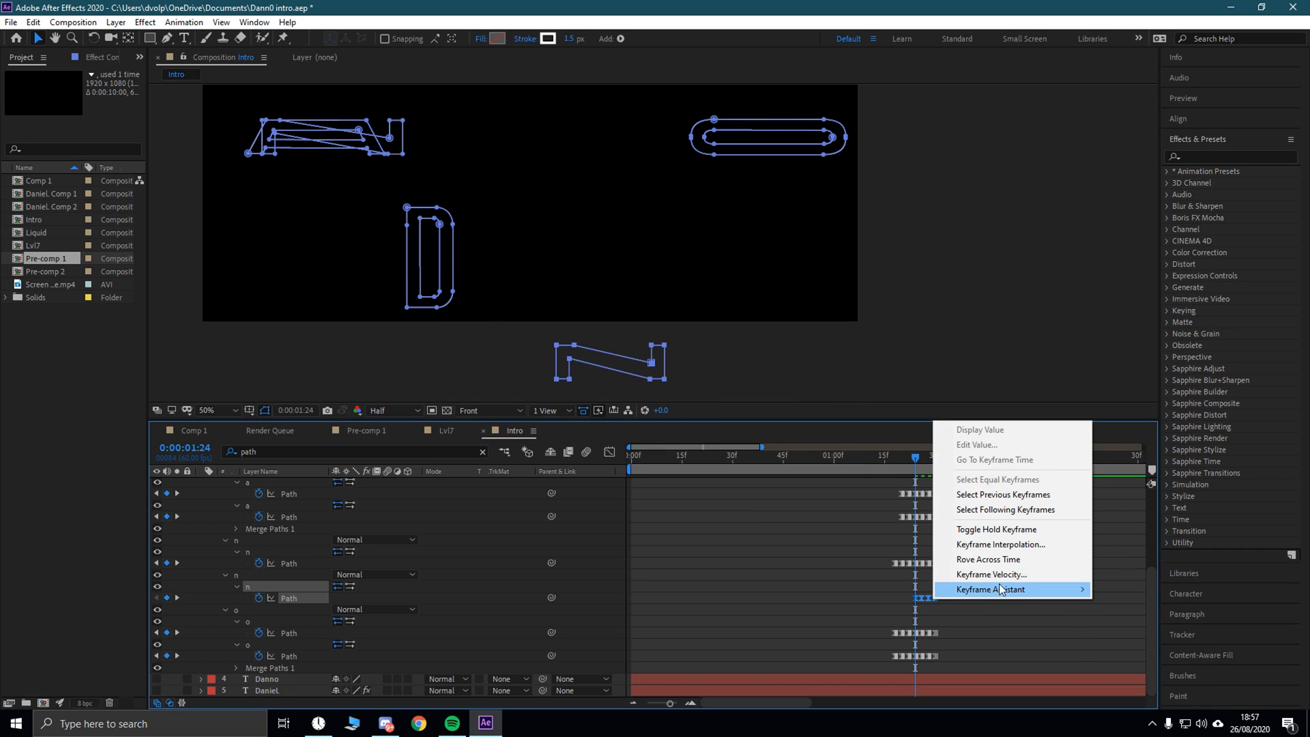
{"action": "left_click", "coordinate": [952, 528]}
Step: Preview the title animation with the second N's new keyframes
{"action": "left_click_drag", "start_coordinate": [912, 459], "coordinate": [712, 457]}
{"action": "key", "text": "space"}
{"action": "scroll", "coordinate": [576, 235], "scroll_direction": "down", "scroll_amount": 2}
{"action": "key", "text": "space"}
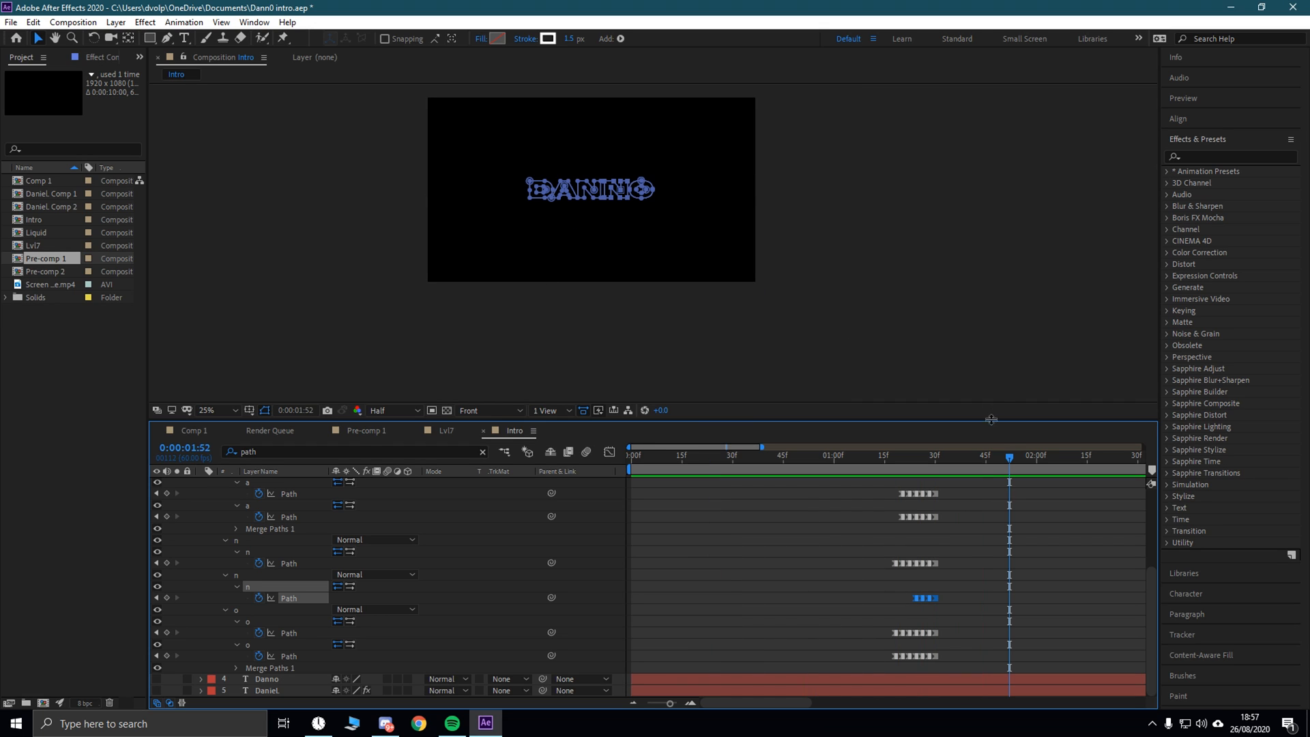
Step: Shift the second N's four Path keyframes about two frames earlier and check the result at 0:00:01:26
{"action": "left_click_drag", "start_coordinate": [990, 456], "coordinate": [931, 449]}
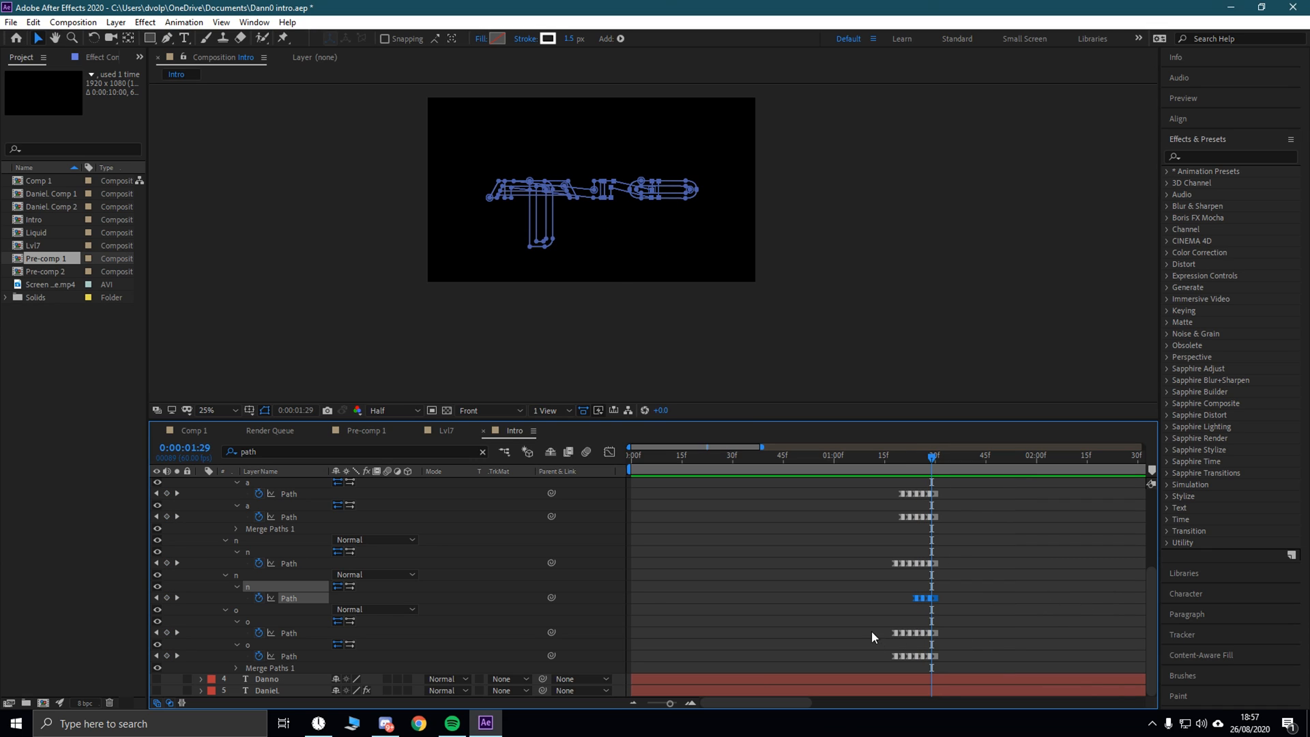
{"action": "left_click_drag", "start_coordinate": [930, 600], "coordinate": [925, 599]}
{"action": "mouse_move", "coordinate": [931, 447]}
{"action": "left_mouse_down"}
{"action": "mouse_move", "coordinate": [787, 447]}
{"action": "mouse_move", "coordinate": [1002, 461]}
{"action": "mouse_move", "coordinate": [910, 451]}
{"action": "mouse_move", "coordinate": [920, 454]}
{"action": "left_mouse_up"}
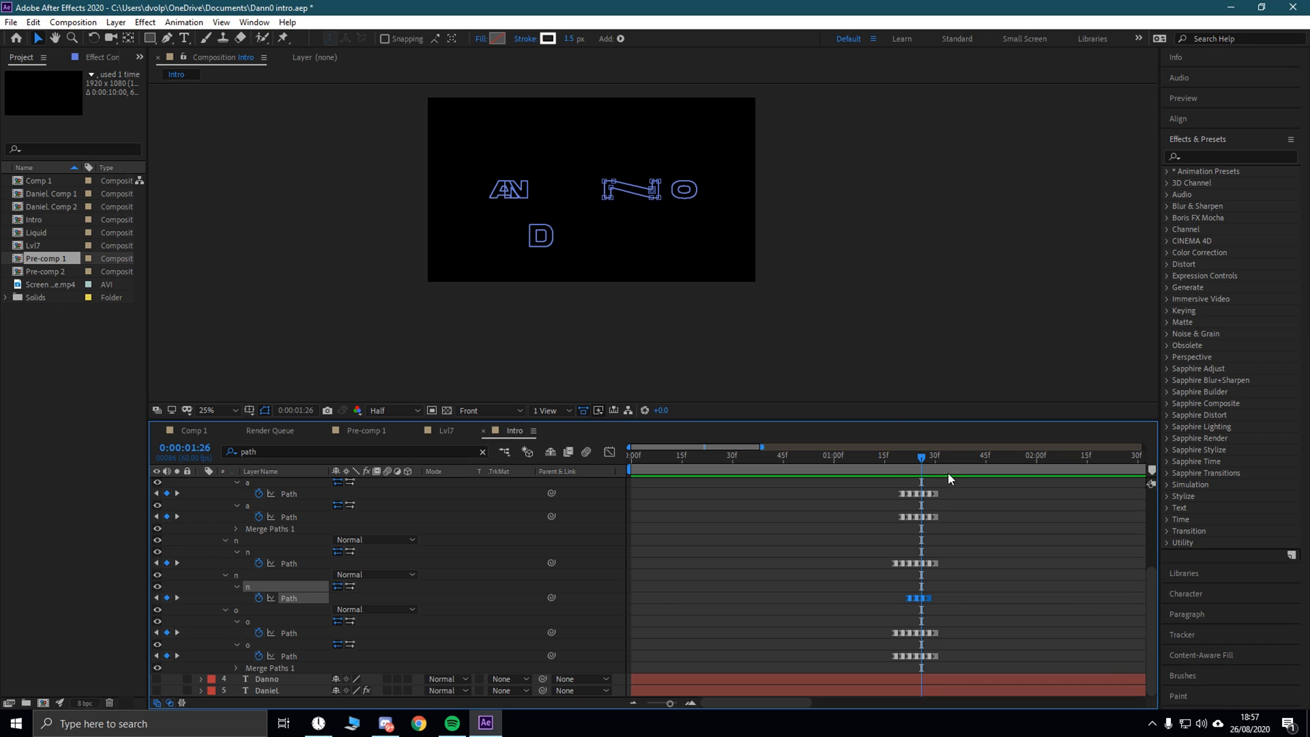
Step: Shift the D's and A's Path keyframes about six frames later and preview the title animation
{"action": "left_click_drag", "start_coordinate": [919, 457], "coordinate": [928, 456]}
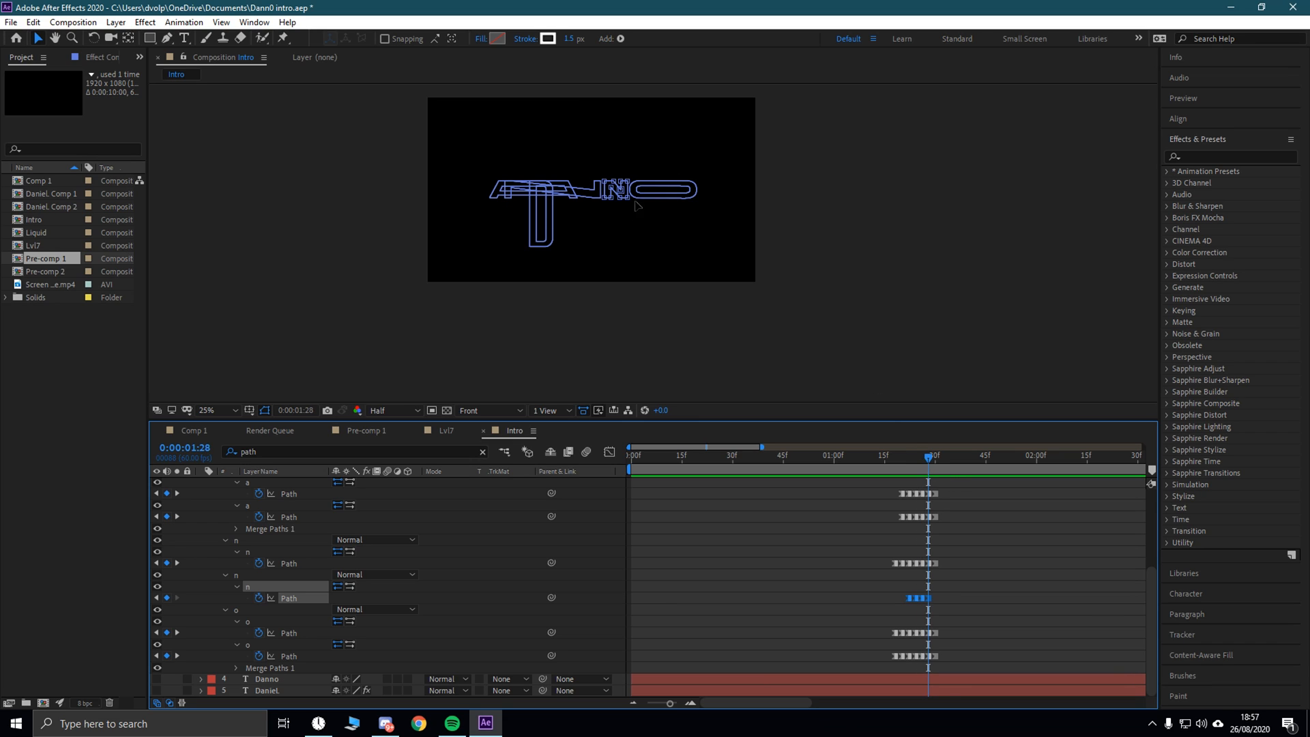
{"action": "left_click_drag", "start_coordinate": [925, 458], "coordinate": [903, 466]}
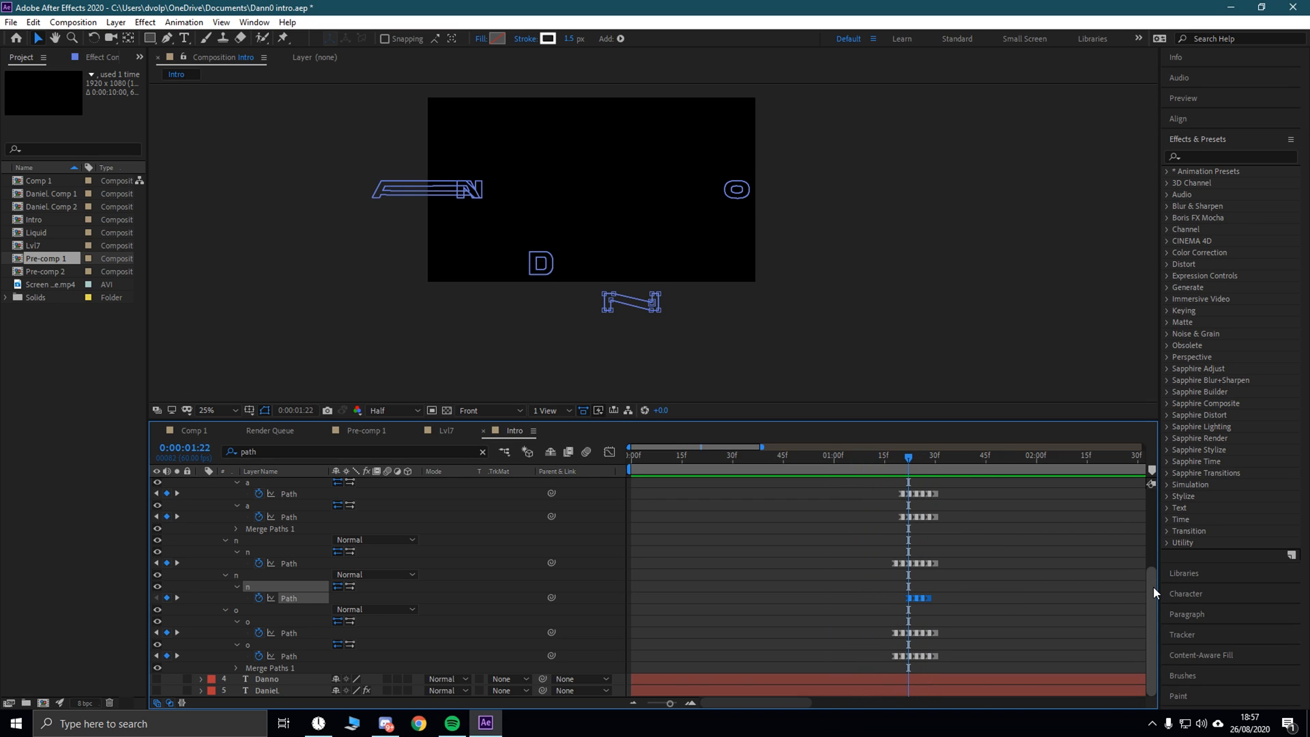
{"action": "scroll", "coordinate": [1141, 547], "scroll_direction": "up", "scroll_amount": 2}
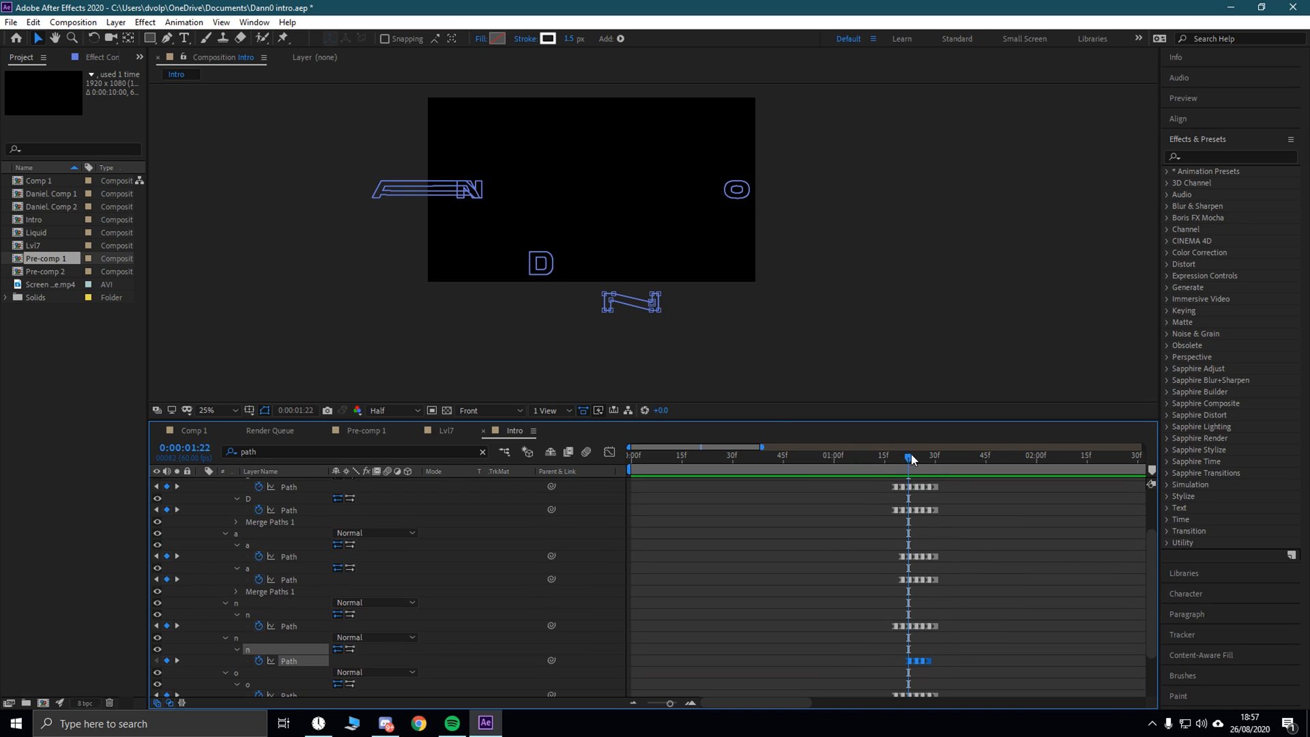
{"action": "mouse_move", "coordinate": [910, 454]}
{"action": "left_mouse_down"}
{"action": "mouse_move", "coordinate": [951, 460]}
{"action": "mouse_move", "coordinate": [935, 465]}
{"action": "left_mouse_up"}
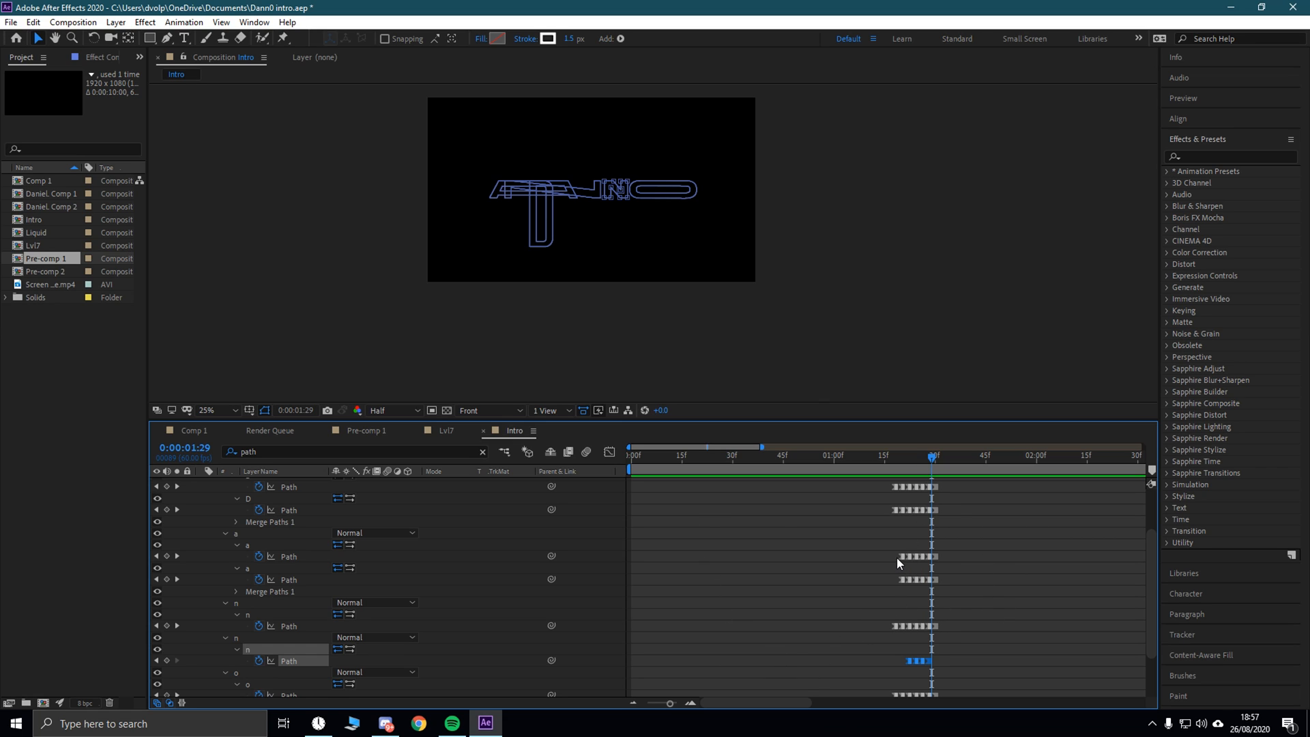
{"action": "left_click_drag", "start_coordinate": [866, 479], "coordinate": [939, 585]}
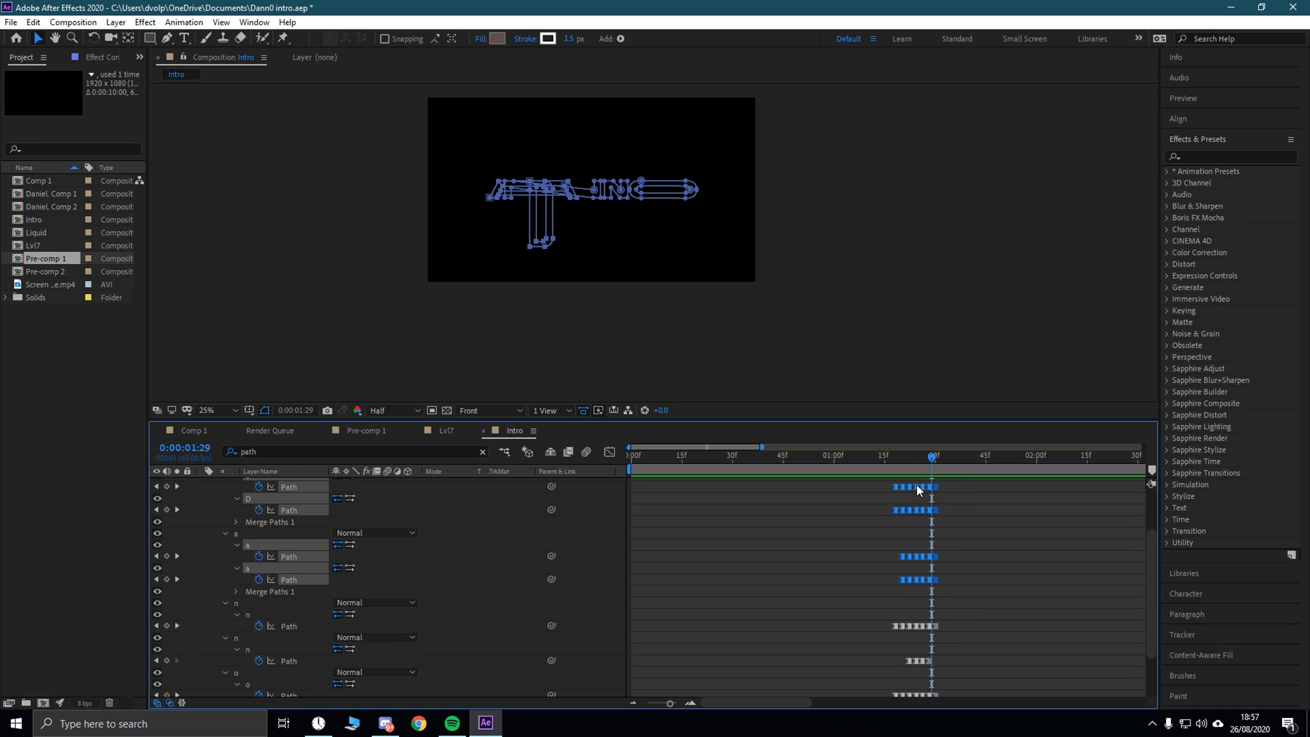
{"action": "left_click_drag", "start_coordinate": [918, 485], "coordinate": [932, 485]}
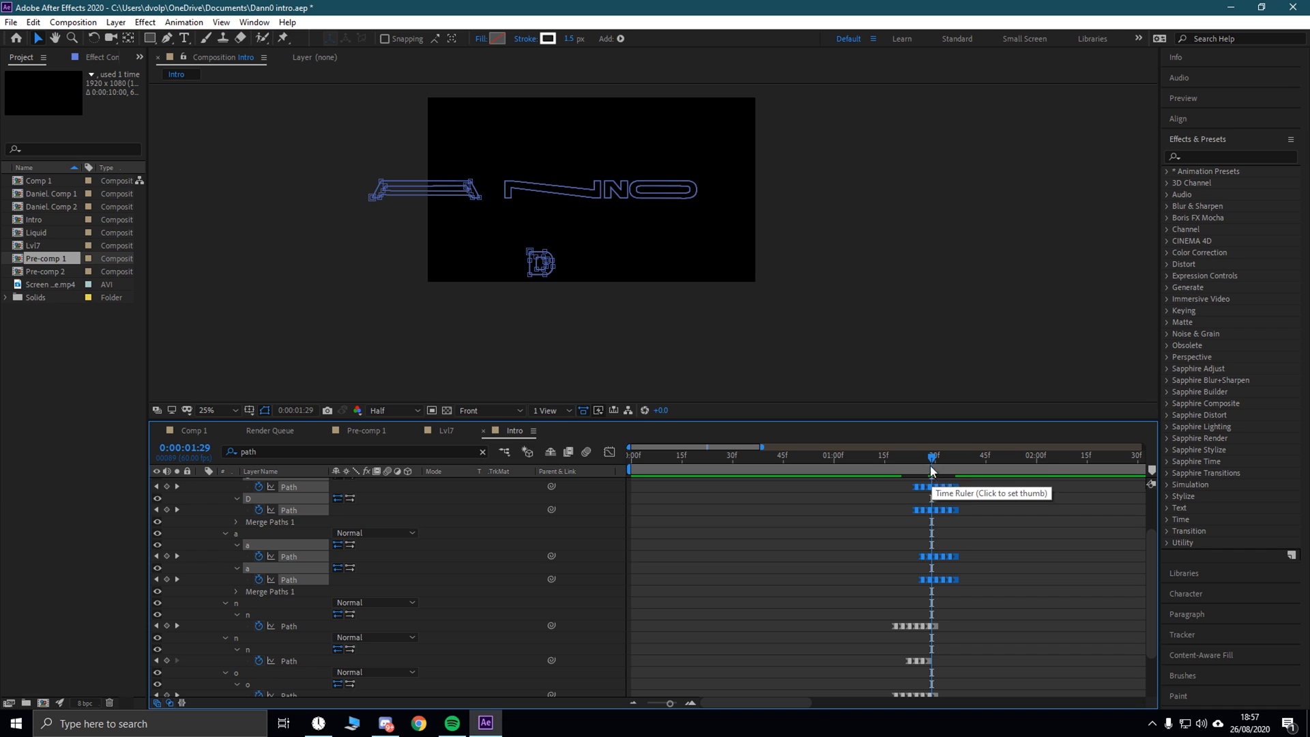
{"action": "left_click_drag", "start_coordinate": [930, 465], "coordinate": [780, 464]}
{"action": "key", "text": "space"}
{"action": "left_click_drag", "start_coordinate": [1033, 466], "coordinate": [702, 458]}
{"action": "key", "text": "space"}
{"action": "left_click_drag", "start_coordinate": [991, 468], "coordinate": [948, 461]}
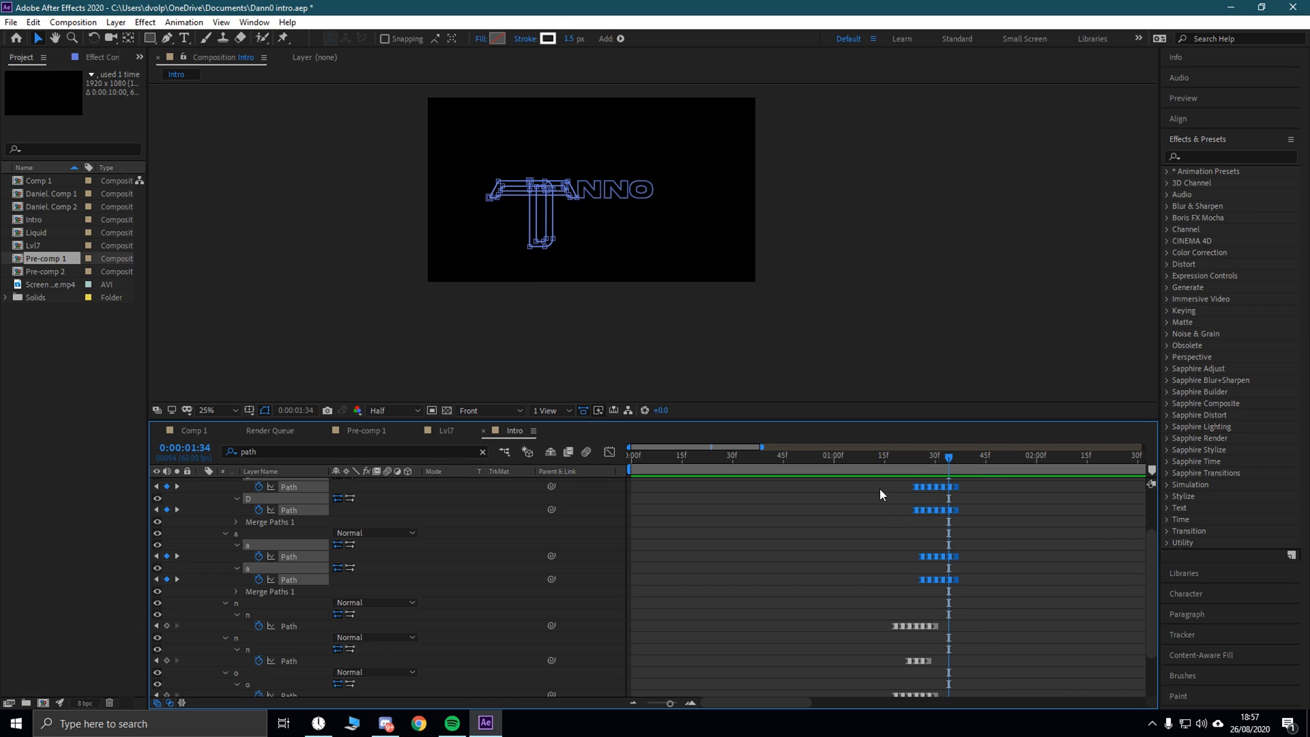
Step: Delay only the D's Path keyframes by about five more frames and preview the staggered animation from the start
{"action": "left_click", "coordinate": [915, 488]}
{"action": "left_click_drag", "start_coordinate": [922, 489], "coordinate": [939, 498]}
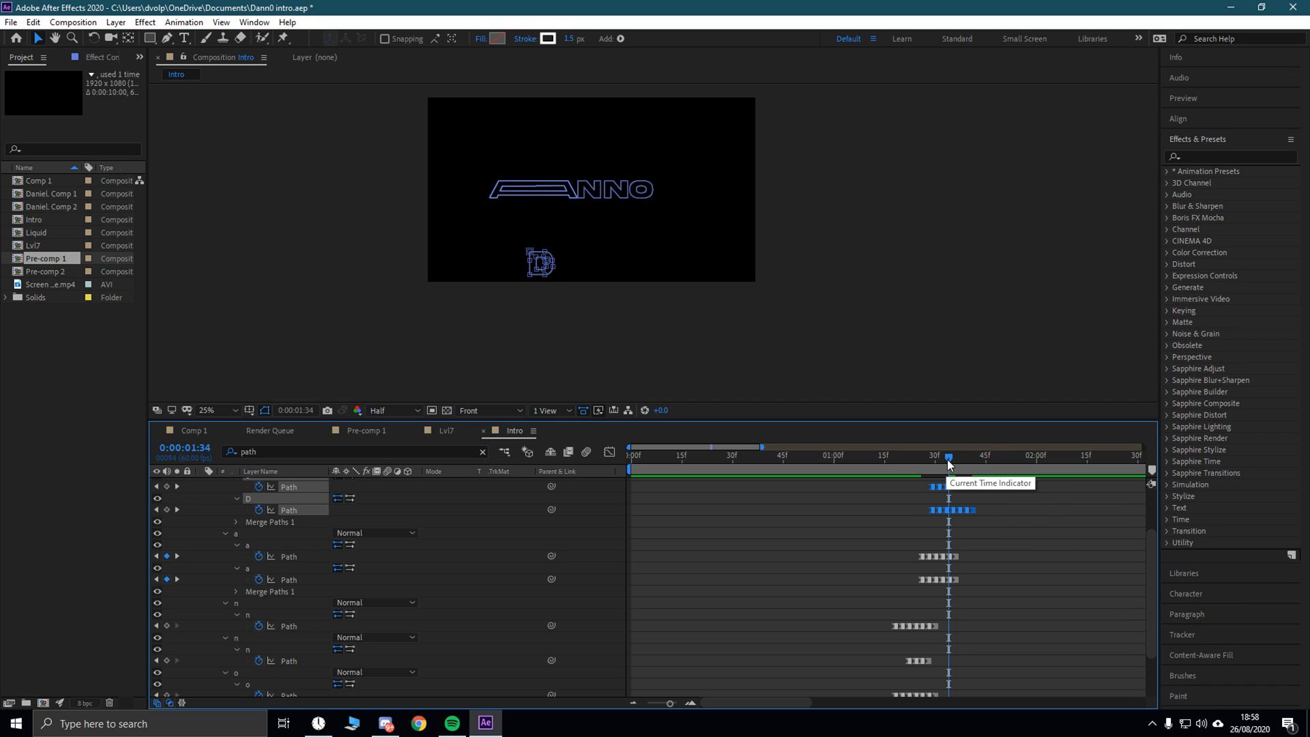
{"action": "left_click", "coordinate": [826, 455]}
{"action": "key", "text": "space"}
{"action": "left_click_drag", "start_coordinate": [1068, 457], "coordinate": [565, 431]}
{"action": "key", "text": "space"}
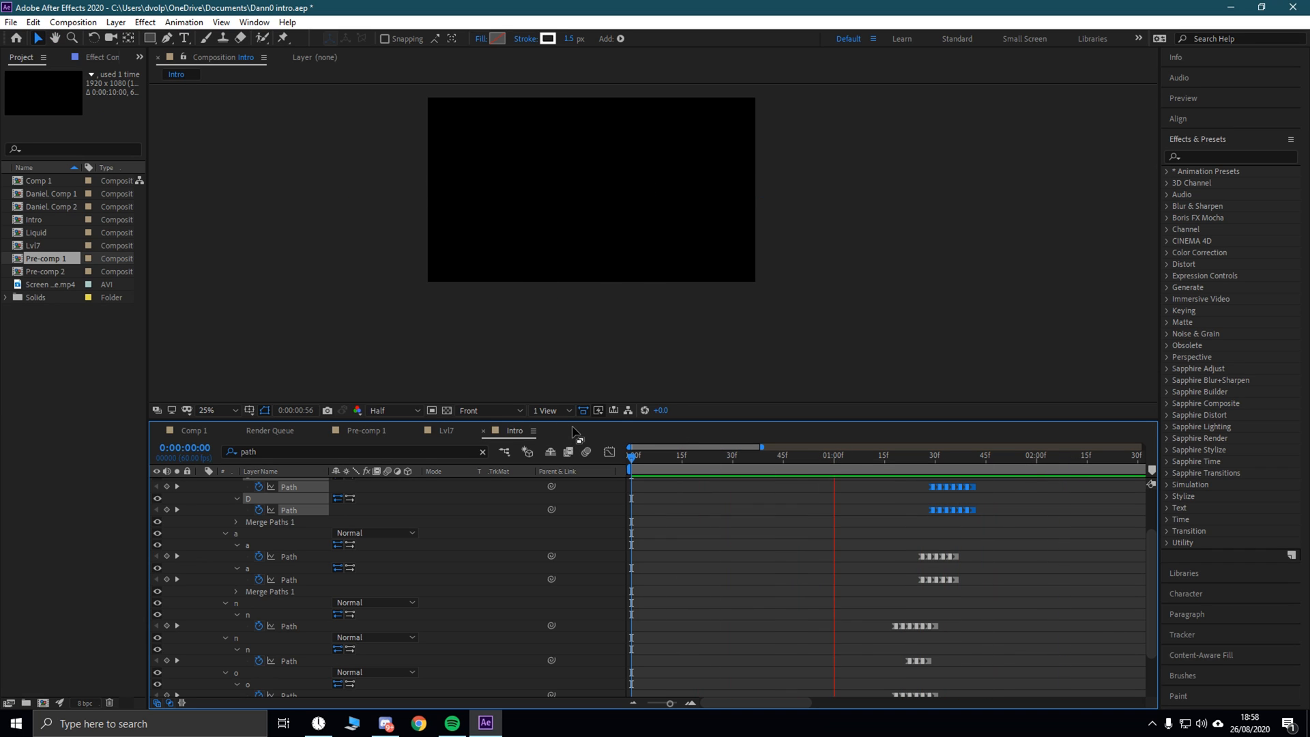
{"action": "key", "text": "space"}
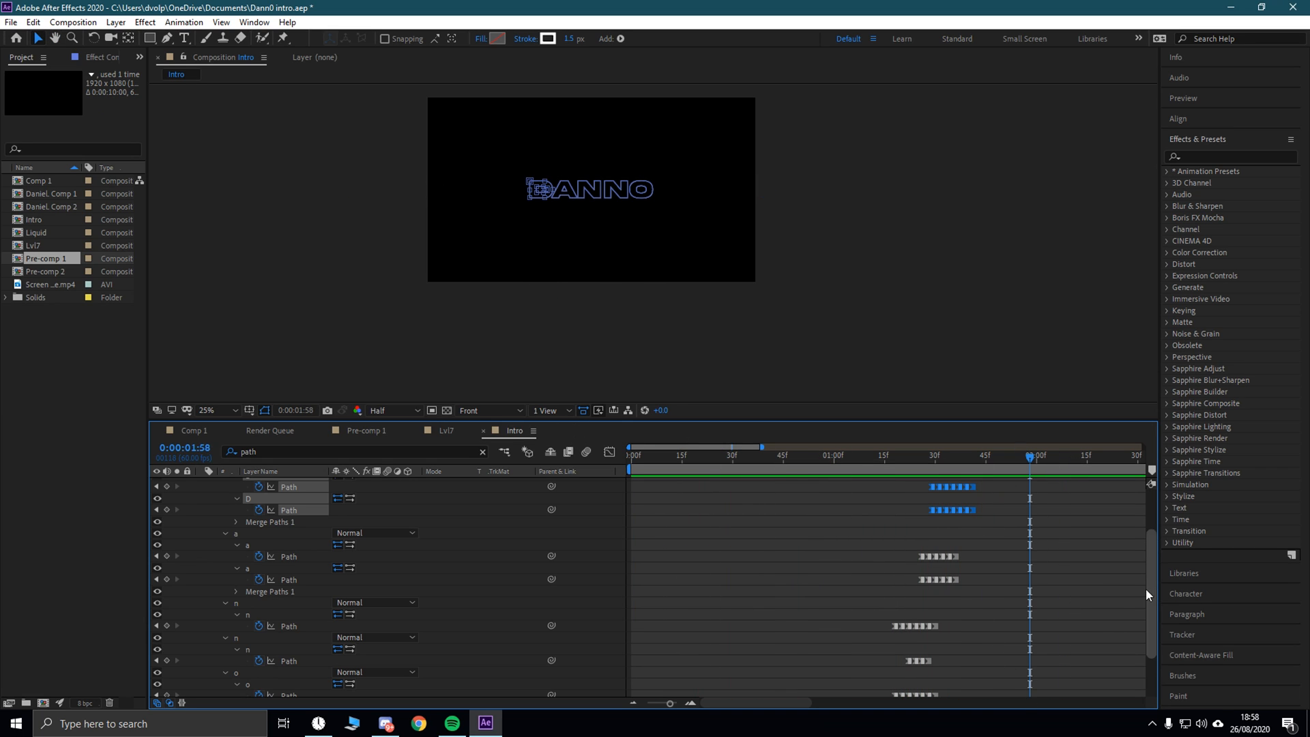
Step: Collapse the animated title outlines layer's properties and duplicate the layer
{"action": "left_click_drag", "start_coordinate": [1148, 586], "coordinate": [1146, 645]}
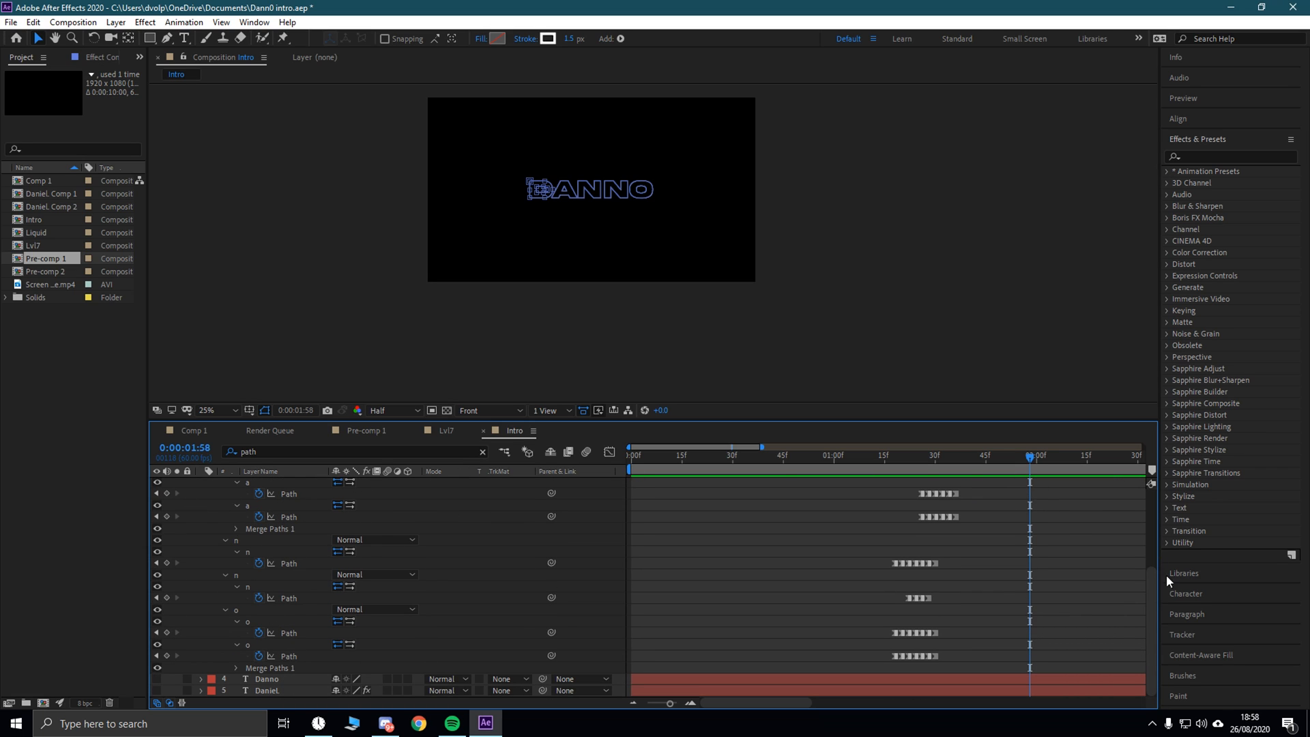
{"action": "left_click_drag", "start_coordinate": [1150, 588], "coordinate": [386, 517]}
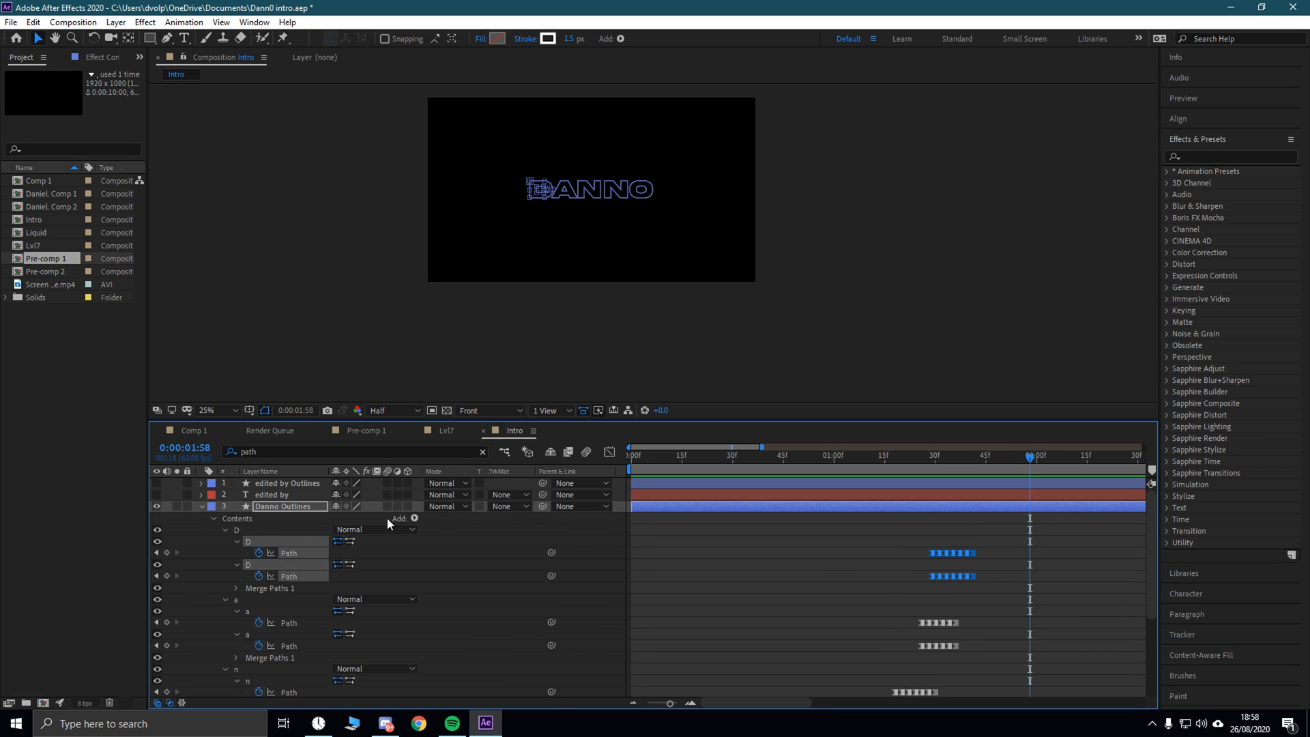
{"action": "left_click", "coordinate": [200, 505]}
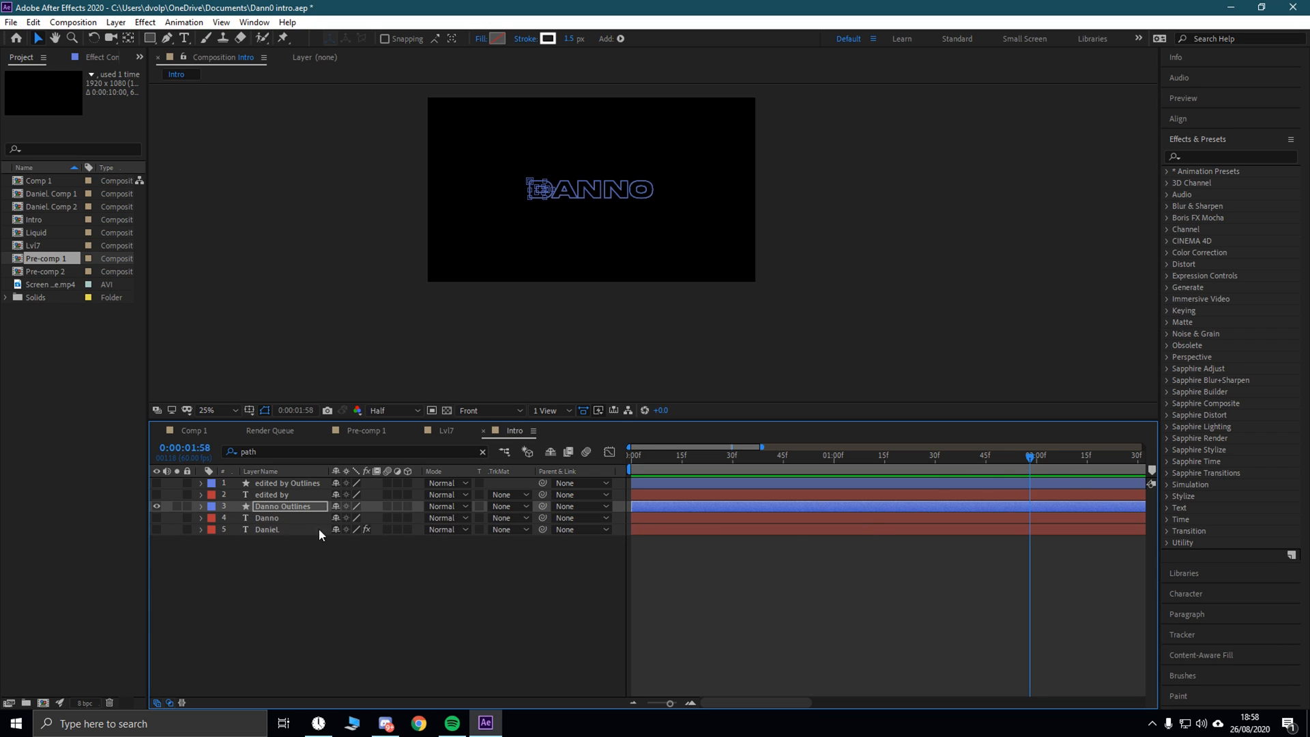
{"action": "left_click", "coordinate": [290, 504]}
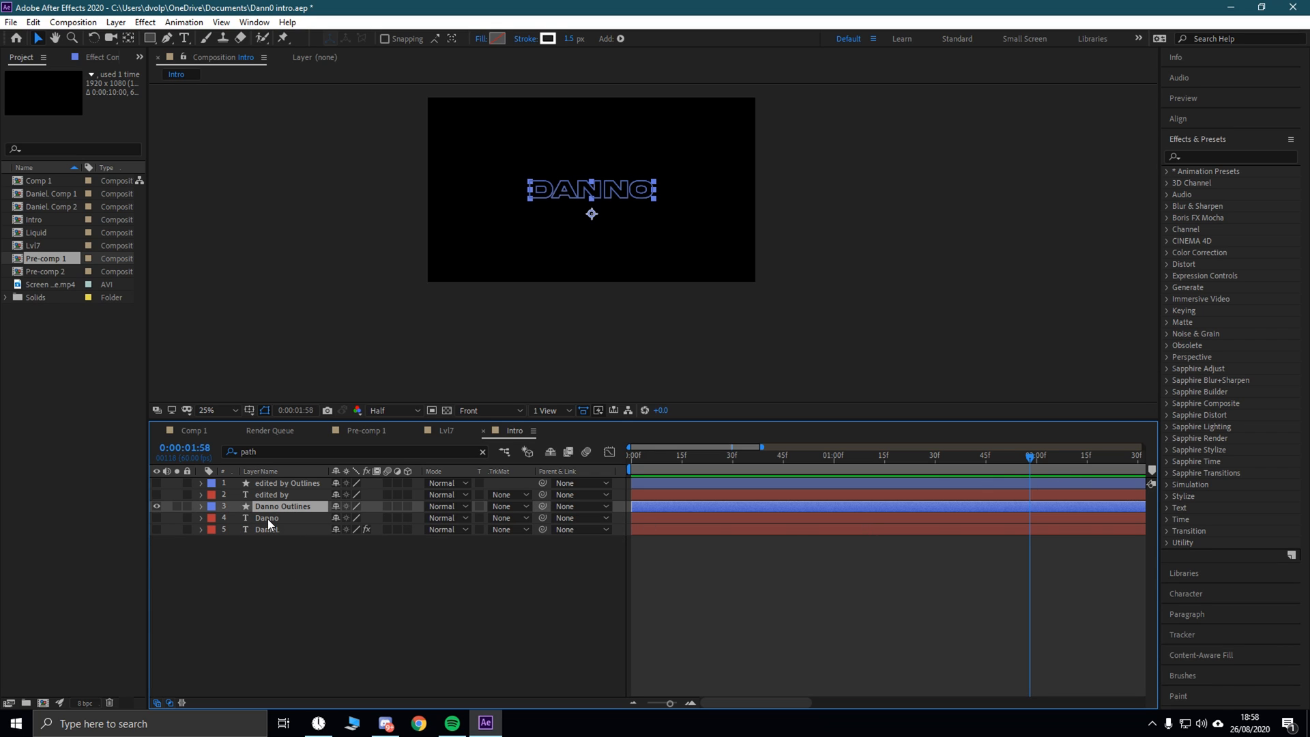
{"action": "key", "text": "ctrl+d"}
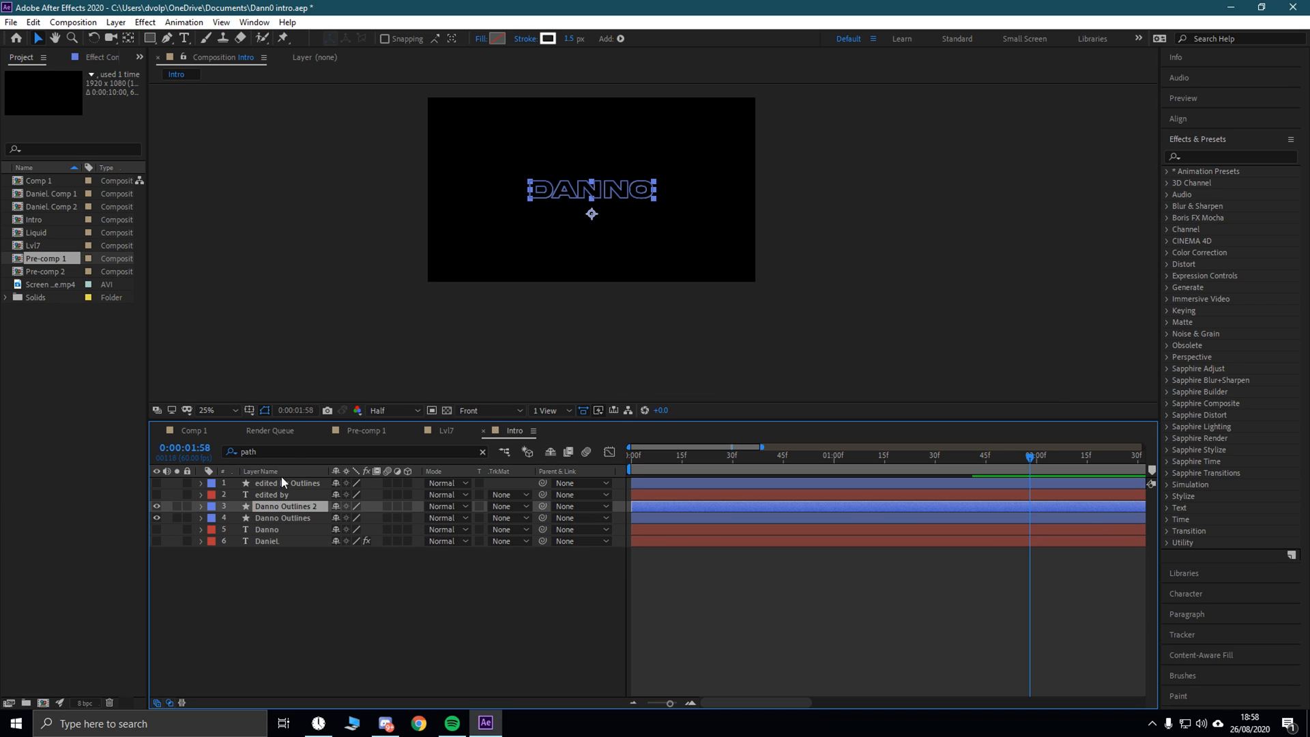
Step: Filter the duplicated title outlines layer's properties by "fill" and enable Fill 1 for all five letters
{"action": "key", "text": "ctrl+f"}
{"action": "type", "text": "ff"}
{"action": "type", "text": "ll"}
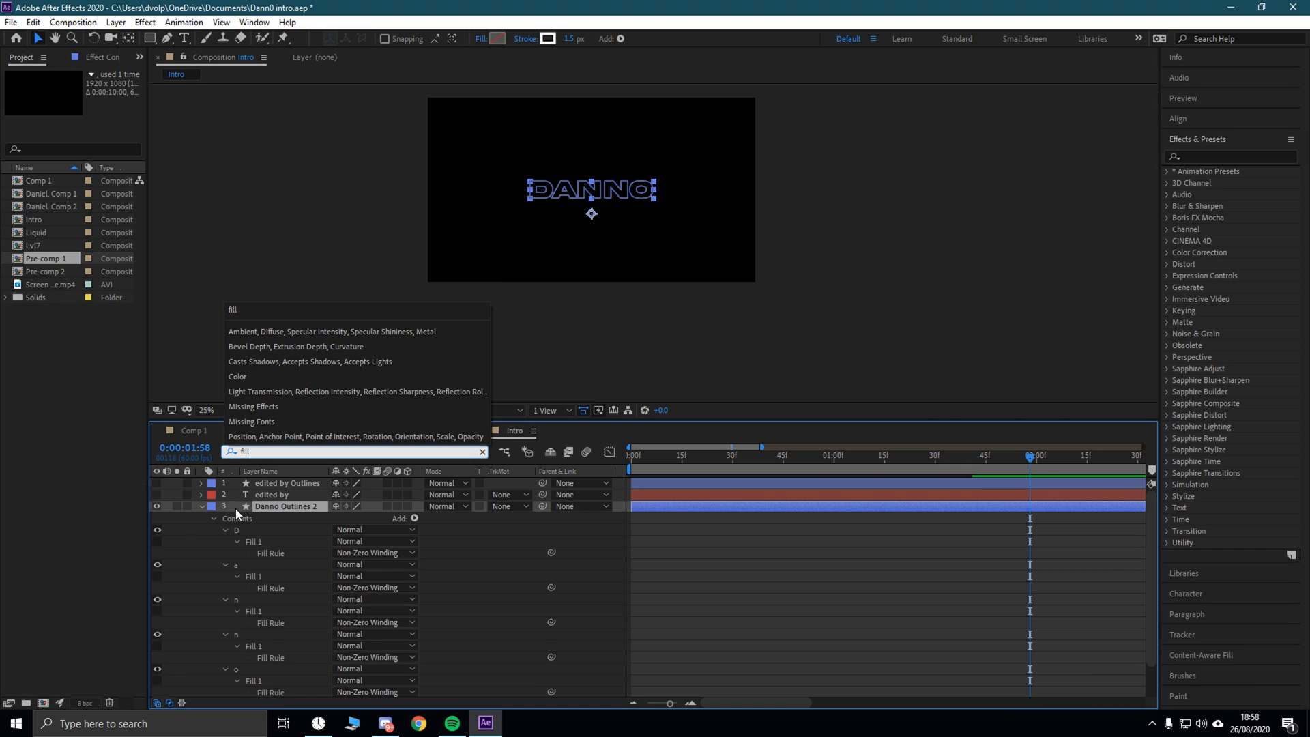
{"action": "left_click", "coordinate": [157, 541]}
{"action": "left_click", "coordinate": [157, 576]}
{"action": "left_click", "coordinate": [157, 611]}
{"action": "left_click", "coordinate": [156, 645]}
{"action": "left_click", "coordinate": [156, 680]}
{"action": "scroll", "coordinate": [158, 649], "scroll_direction": "down", "scroll_amount": 1}
{"action": "scroll", "coordinate": [247, 512], "scroll_direction": "up", "scroll_amount": 2}
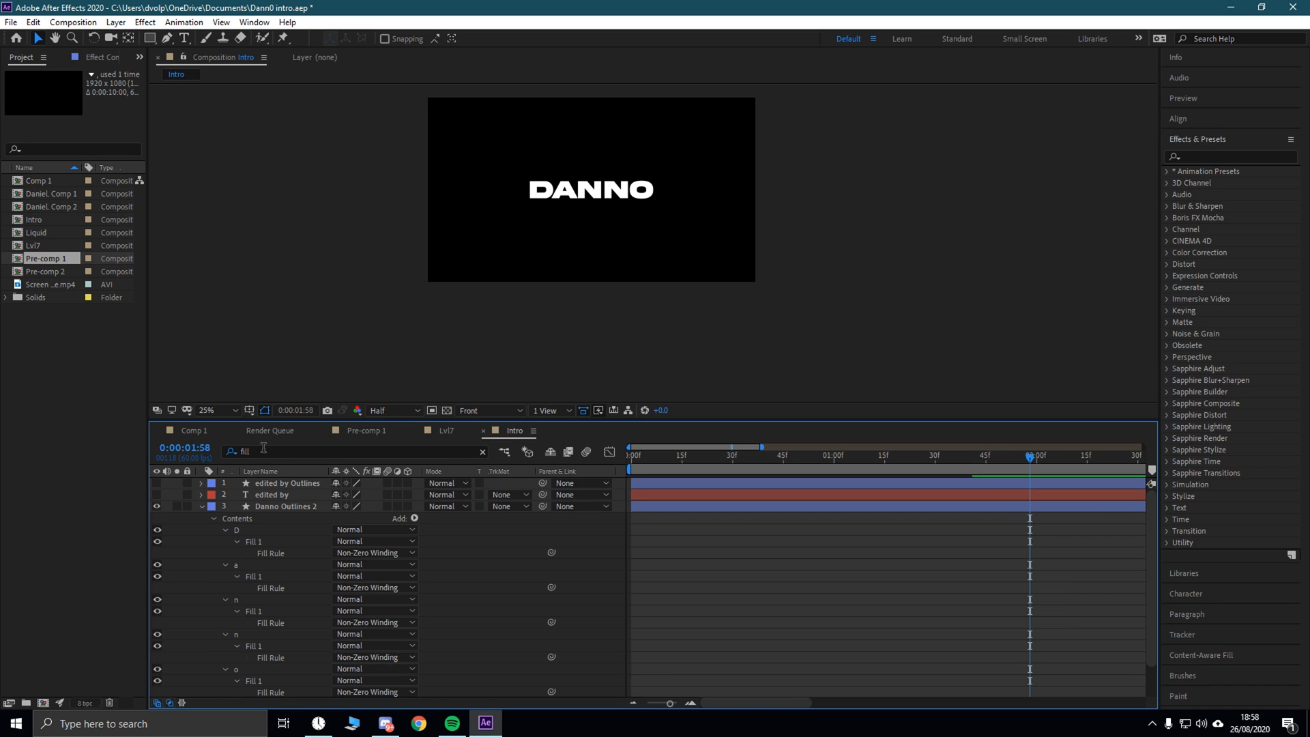
{"action": "key", "text": "ctrl+f"}
{"action": "type", "text": "stroke"}
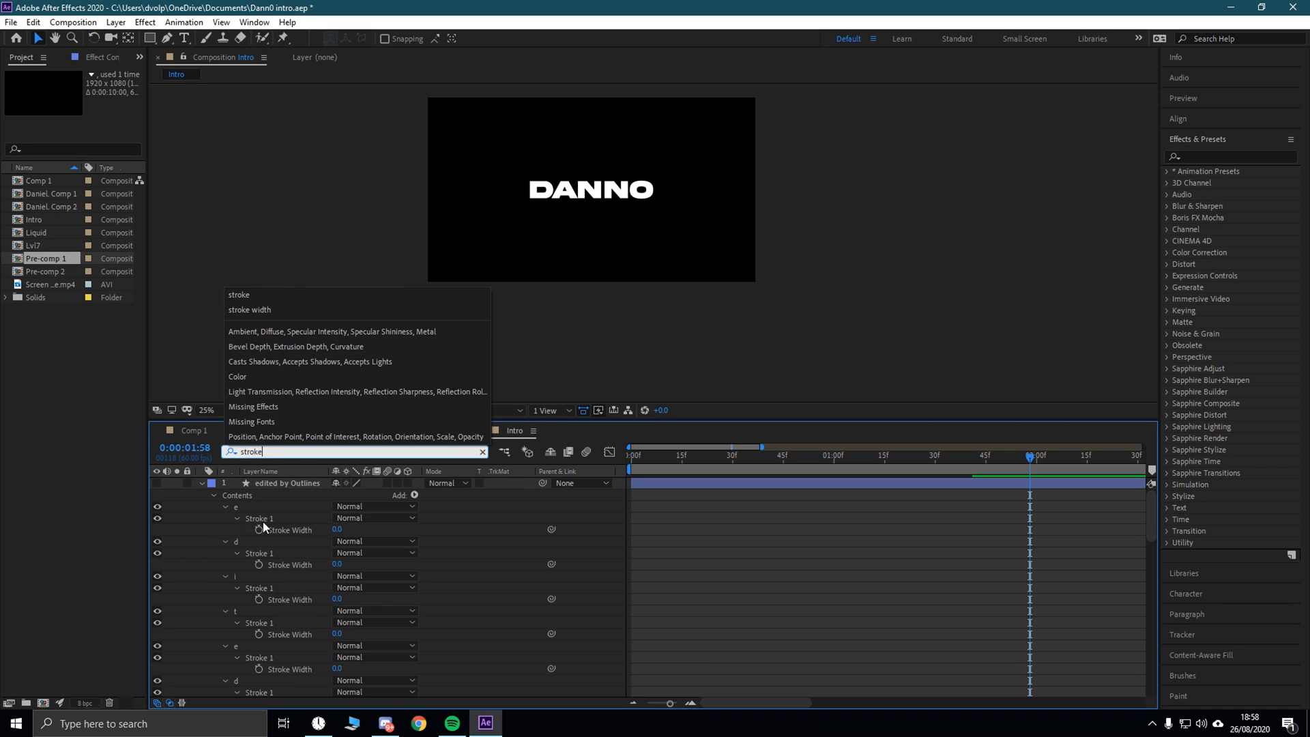
{"action": "left_click", "coordinate": [157, 518]}
{"action": "left_click", "coordinate": [157, 552]}
{"action": "left_click", "coordinate": [158, 656]}
{"action": "left_click", "coordinate": [157, 692]}
{"action": "scroll", "coordinate": [177, 655], "scroll_direction": "down", "scroll_amount": 2}
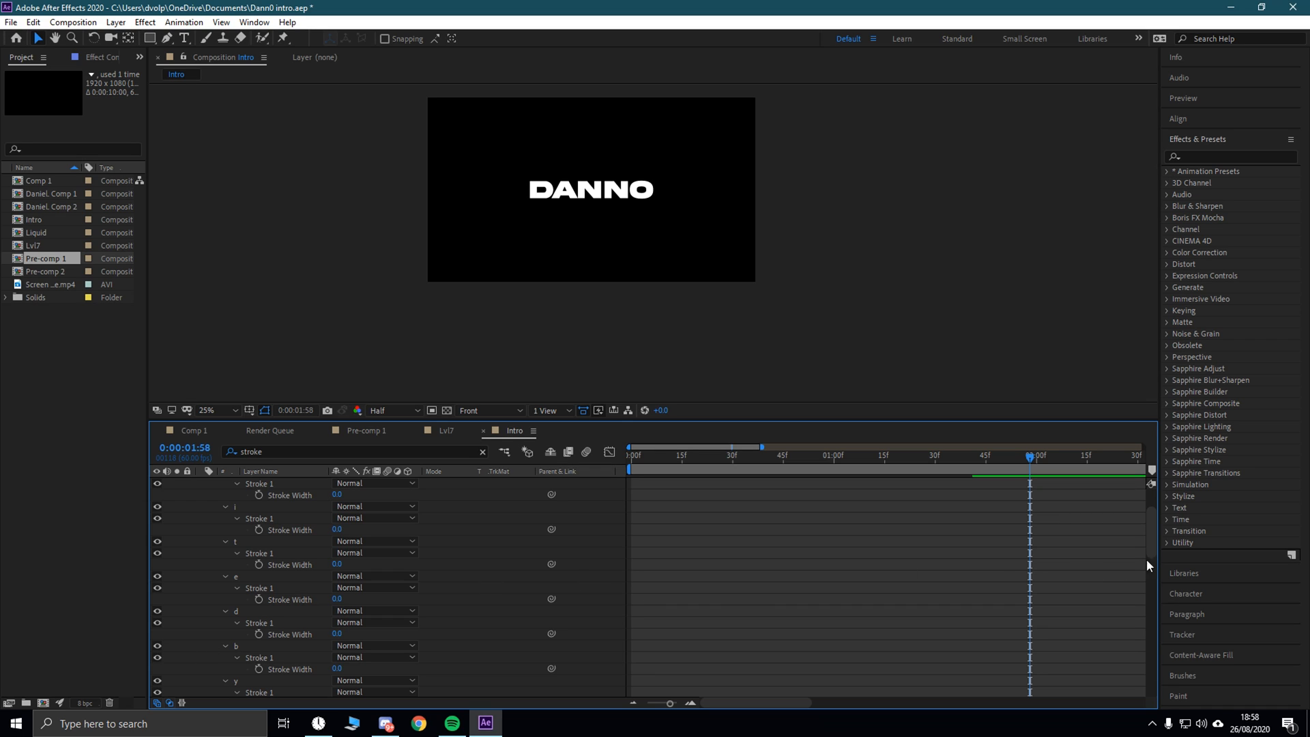
{"action": "left_click_drag", "start_coordinate": [1153, 530], "coordinate": [1112, 513]}
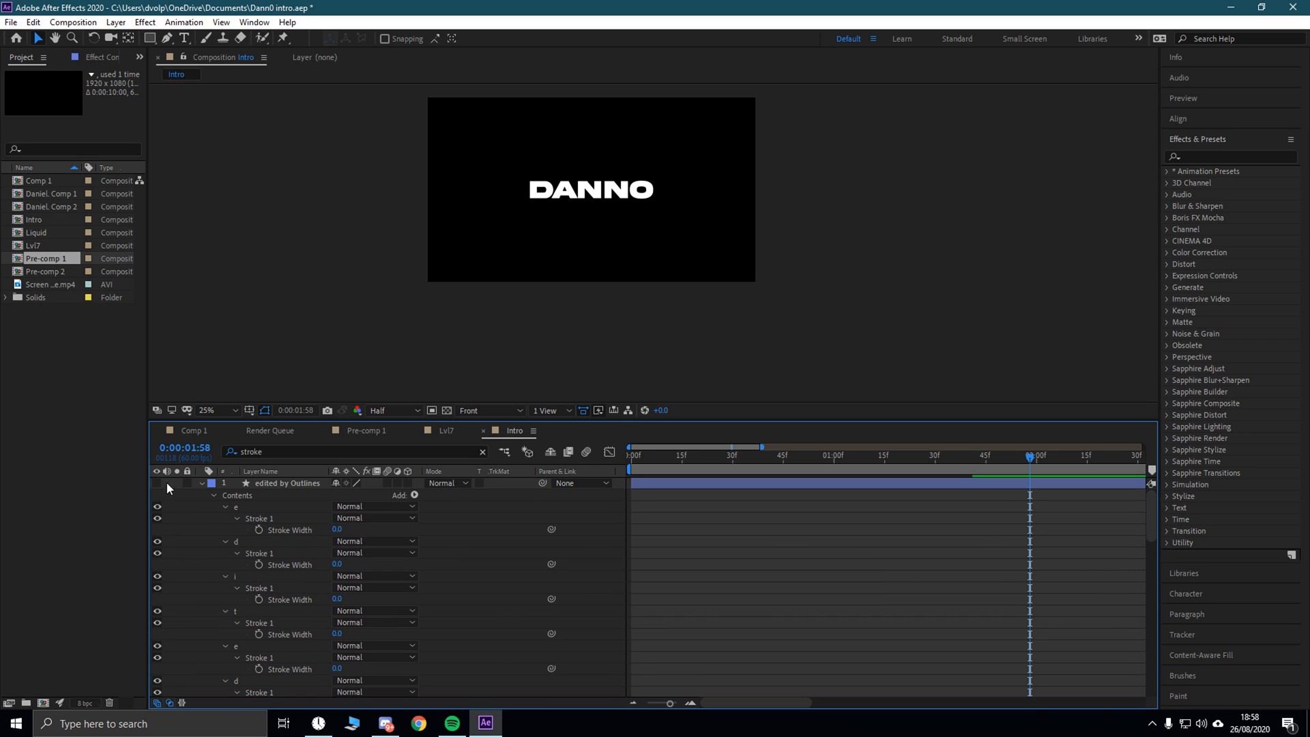
Step: Filter the duplicated title outlines layer's properties by "stroke" and hide Stroke 1 for all five letters
{"action": "left_click", "coordinate": [272, 543]}
{"action": "left_click", "coordinate": [217, 455]}
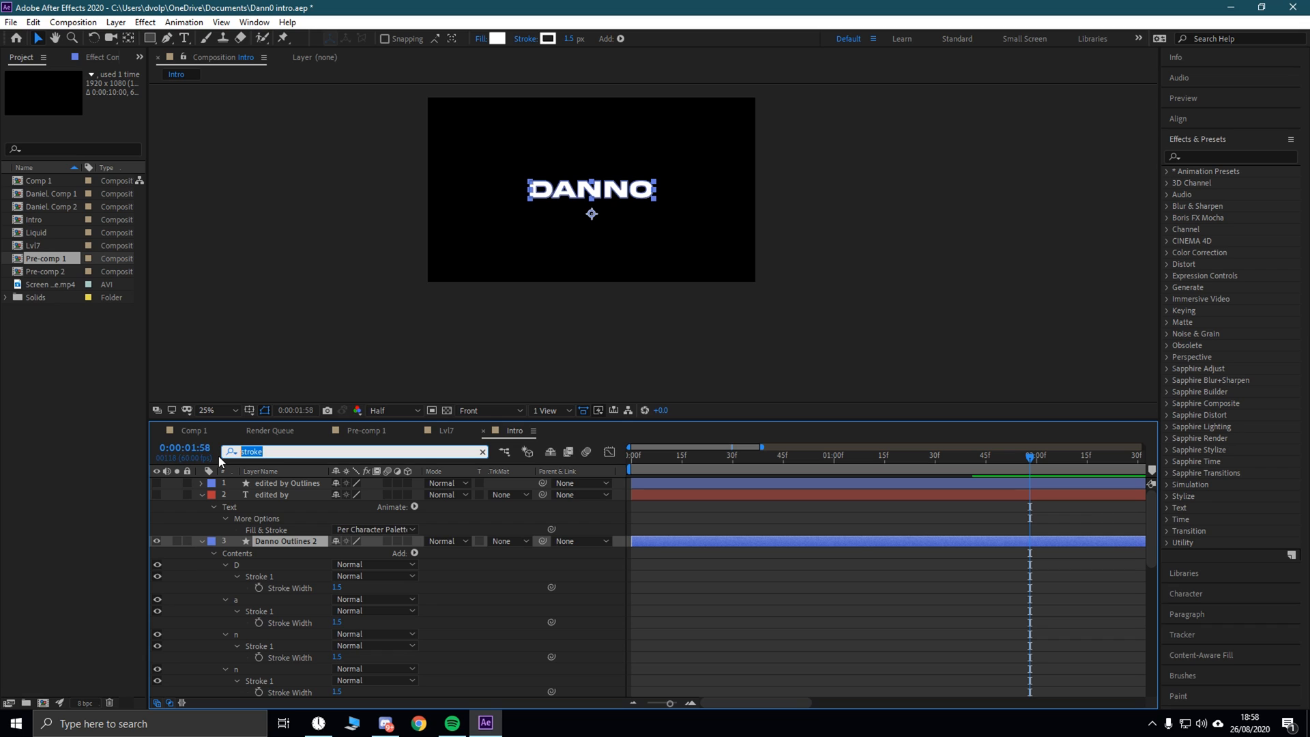
{"action": "type", "text": "stroke"}
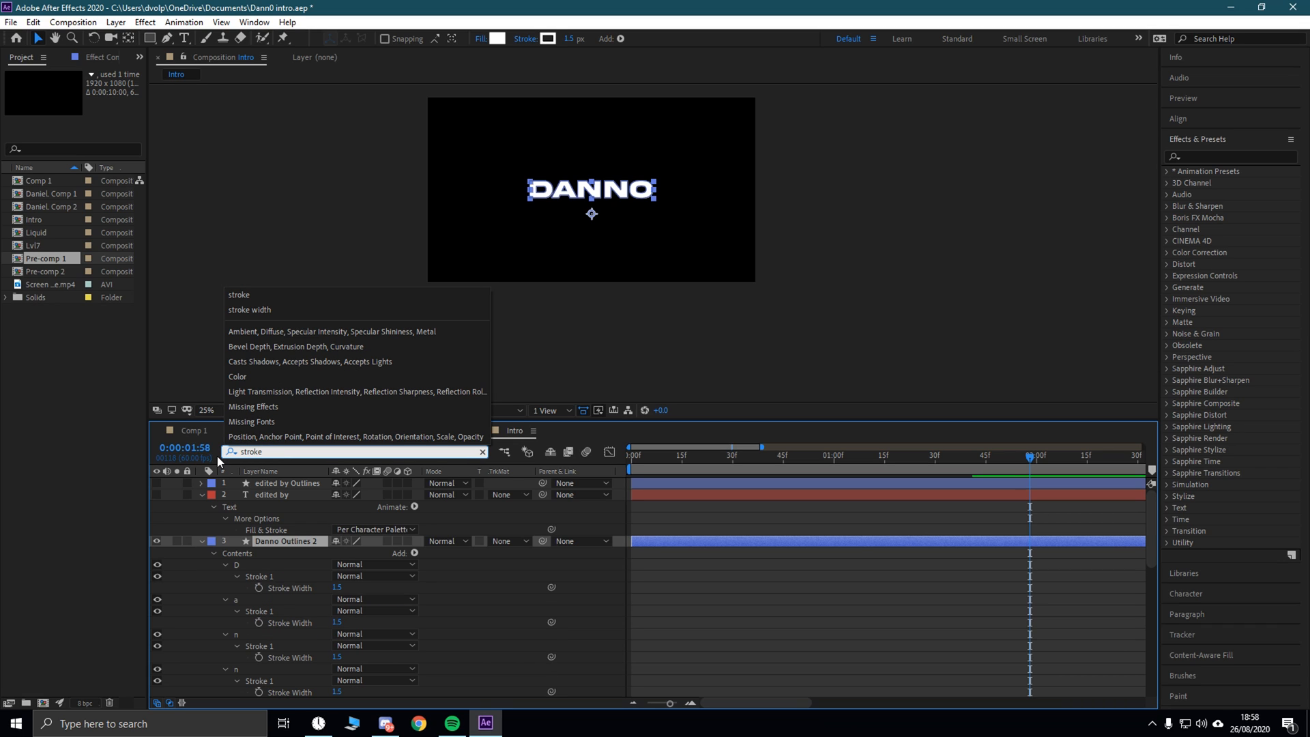
{"action": "left_click", "coordinate": [157, 577]}
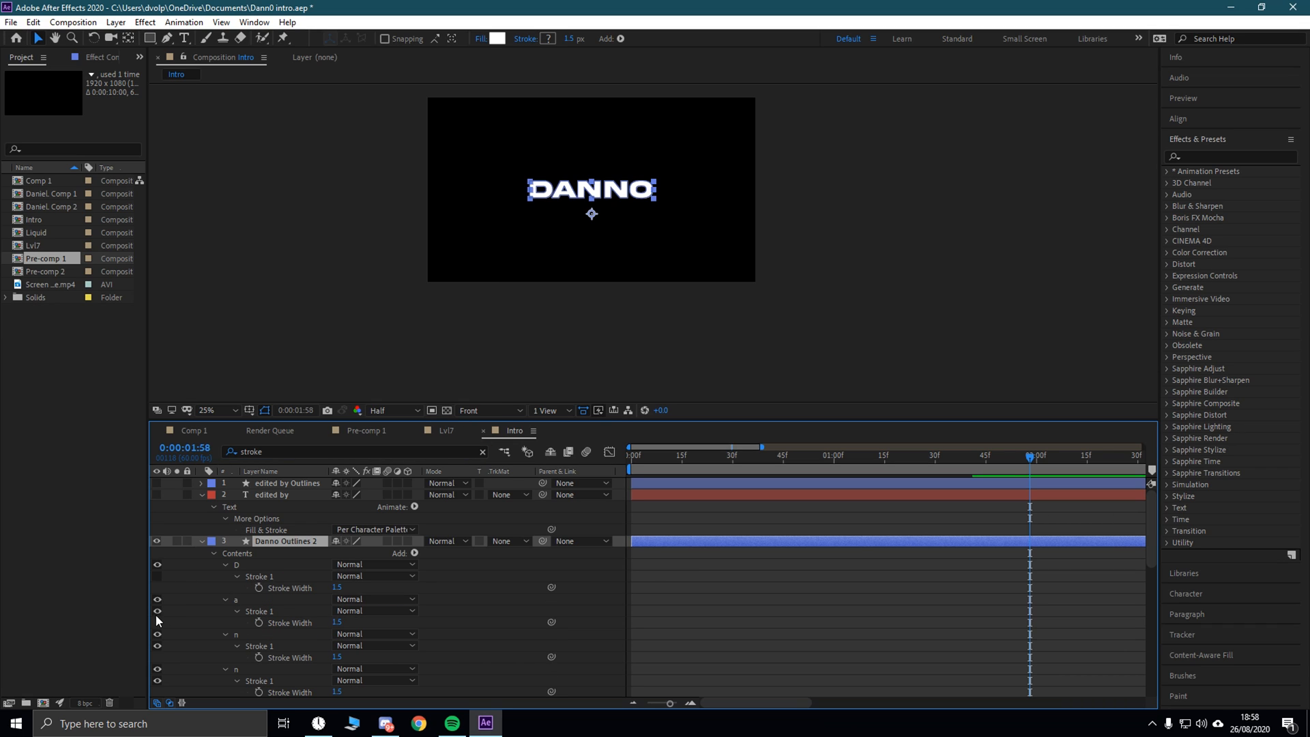
{"action": "left_click", "coordinate": [157, 681]}
{"action": "scroll", "coordinate": [177, 616], "scroll_direction": "down", "scroll_amount": 3}
{"action": "left_click", "coordinate": [158, 645]}
Step: Filter the layer properties by "fill" and look over the fill settings of the duplicated title outlines
{"action": "left_click", "coordinate": [295, 445]}
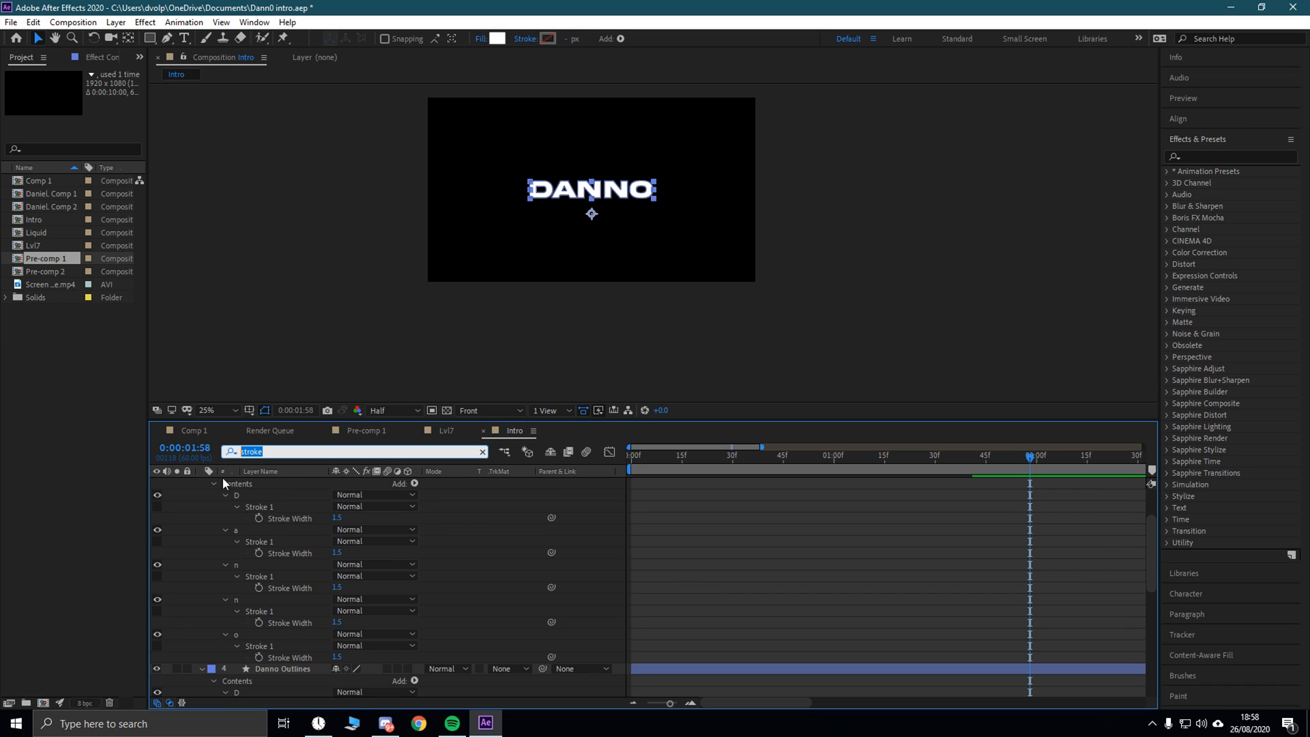
{"action": "type", "text": "fill"}
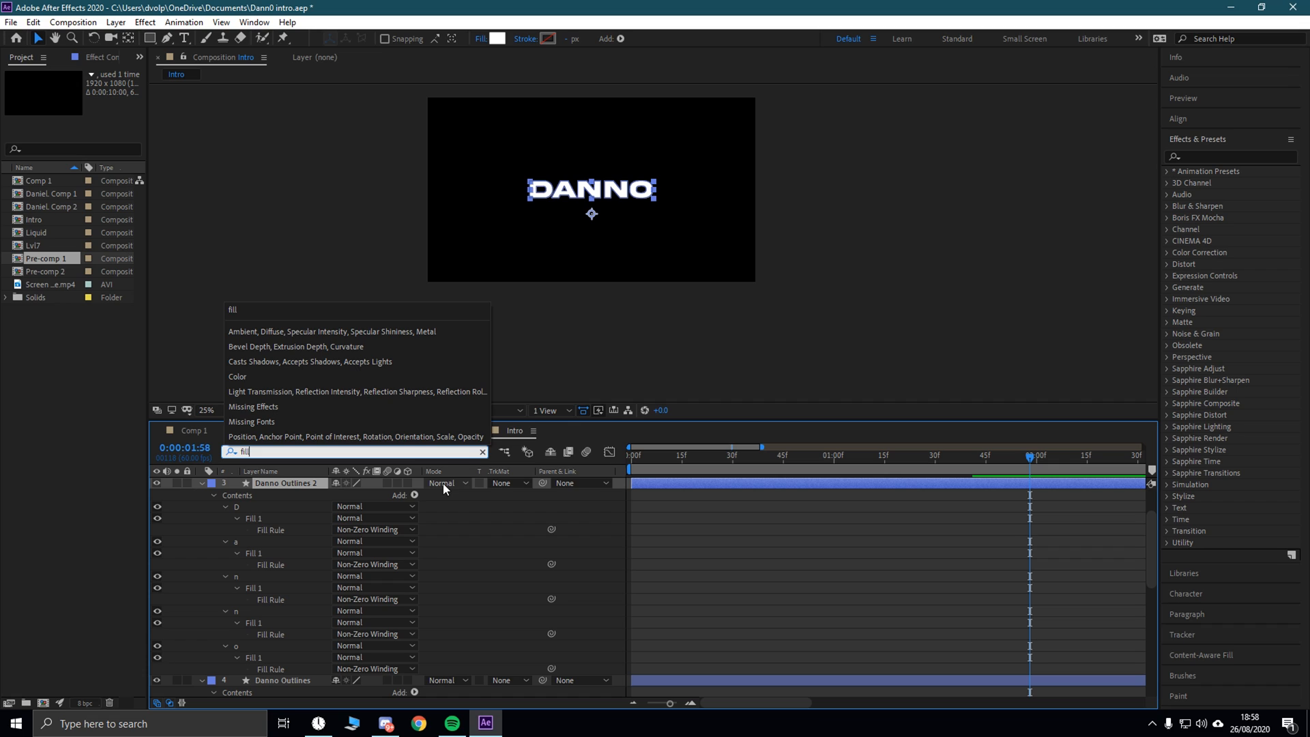
{"action": "left_click_drag", "start_coordinate": [1151, 560], "coordinate": [1152, 486]}
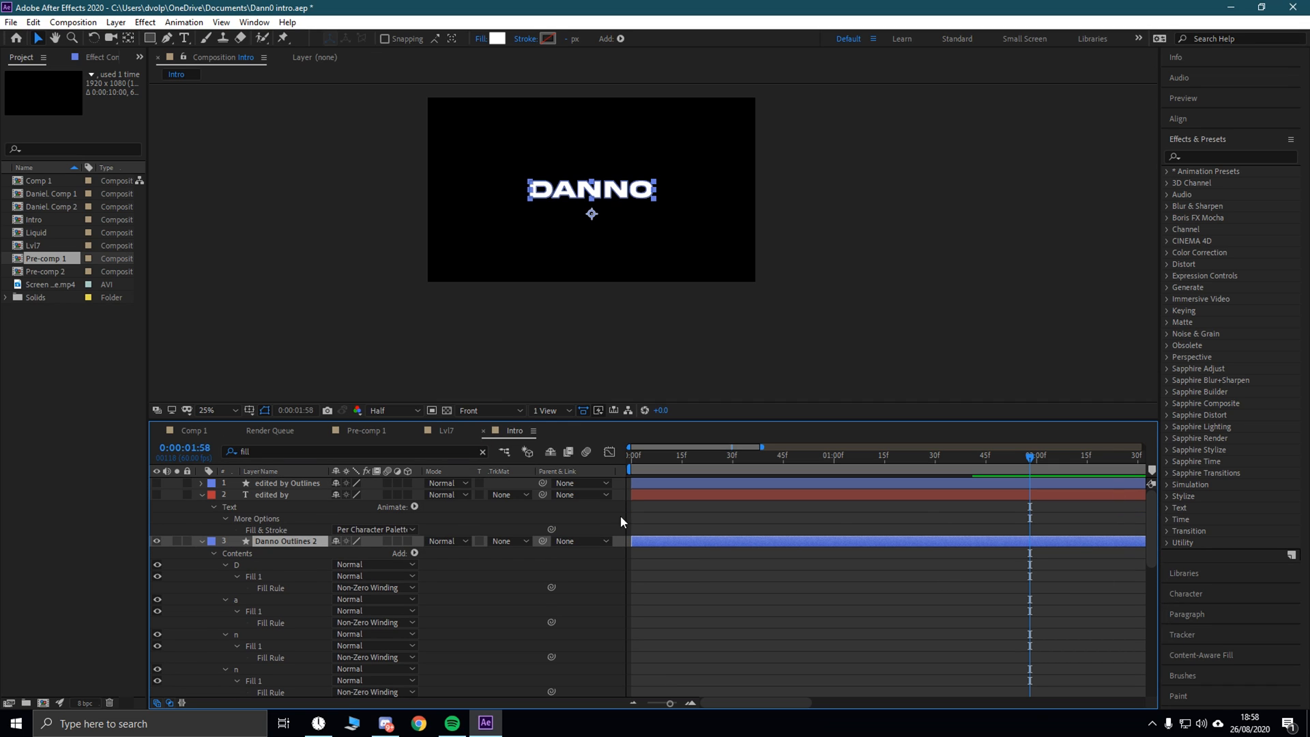
{"action": "left_click", "coordinate": [260, 494]}
{"action": "left_click", "coordinate": [268, 561]}
{"action": "left_click", "coordinate": [276, 452]}
{"action": "left_click", "coordinate": [273, 495]}
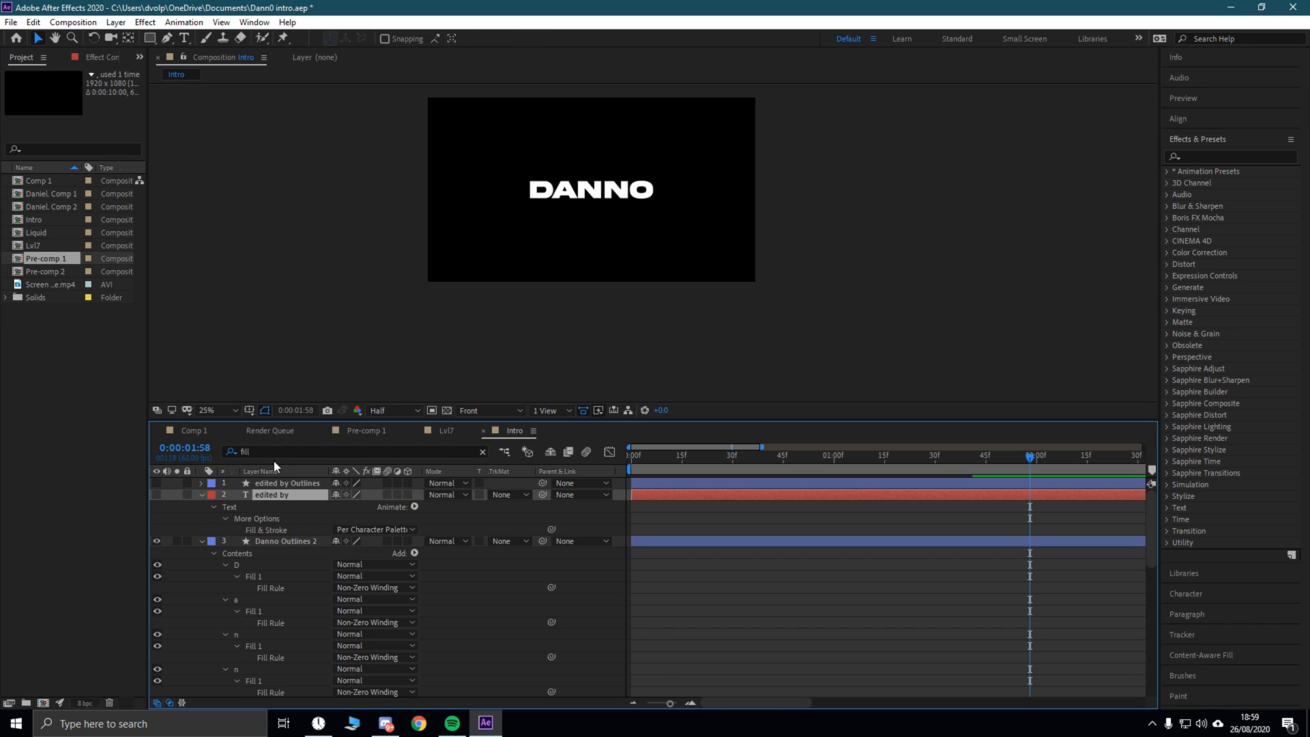
Step: Look up the fill properties of the edited by Outlines layer and clear the property filter
{"action": "left_click", "coordinate": [274, 483]}
{"action": "left_click", "coordinate": [273, 454]}
{"action": "type", "text": "ful"}
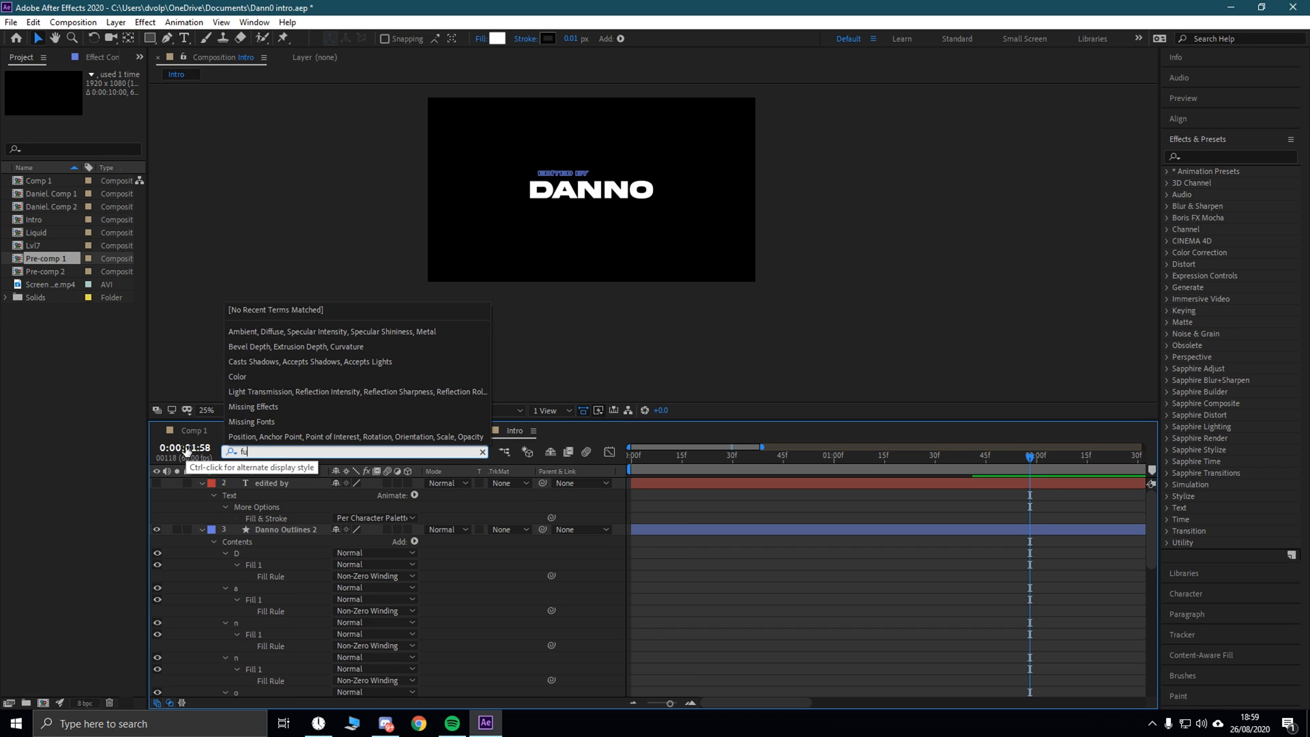
{"action": "key", "text": "BackSpace"}
{"action": "type", "text": "ill"}
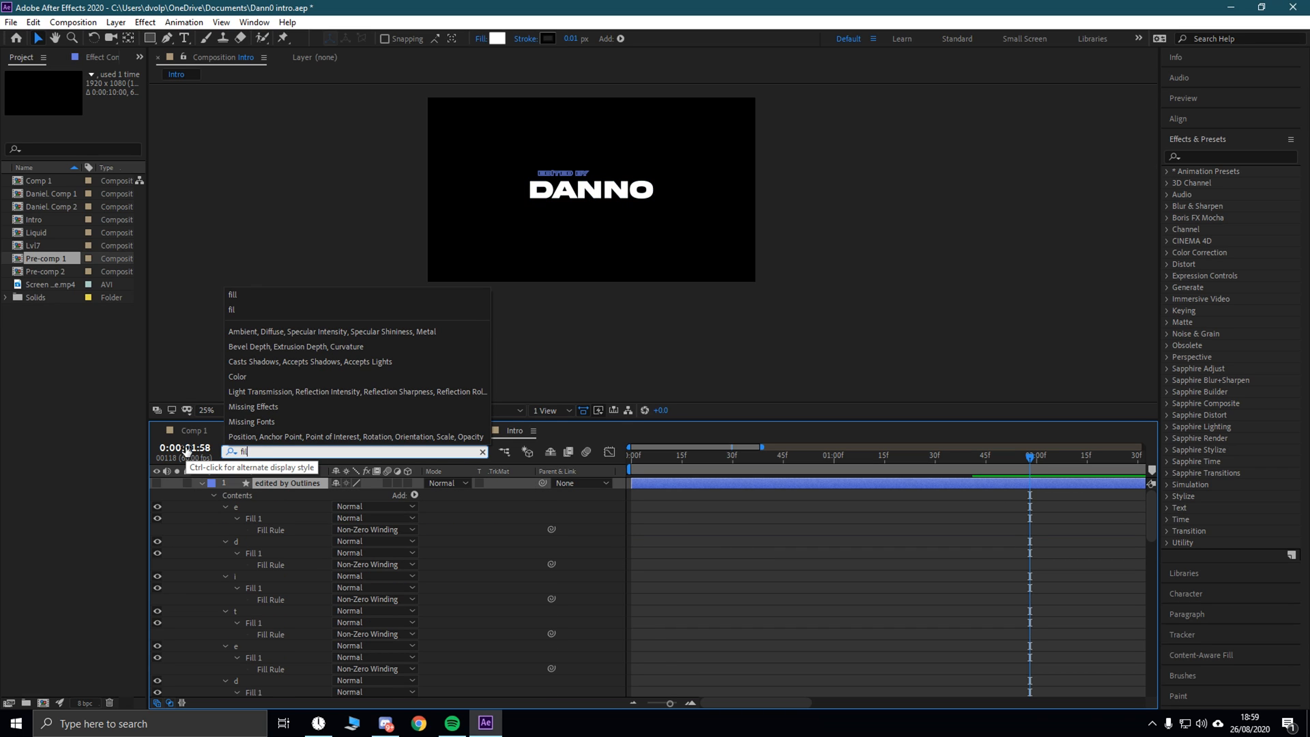
{"action": "key", "text": "BackSpace"}
{"action": "key", "text": "BackSpace"}
{"action": "key", "text": "BackSpace"}
Step: Check the duplicated title outlines layer's properties filtered by "color" and clear the filter
{"action": "left_click", "coordinate": [277, 508]}
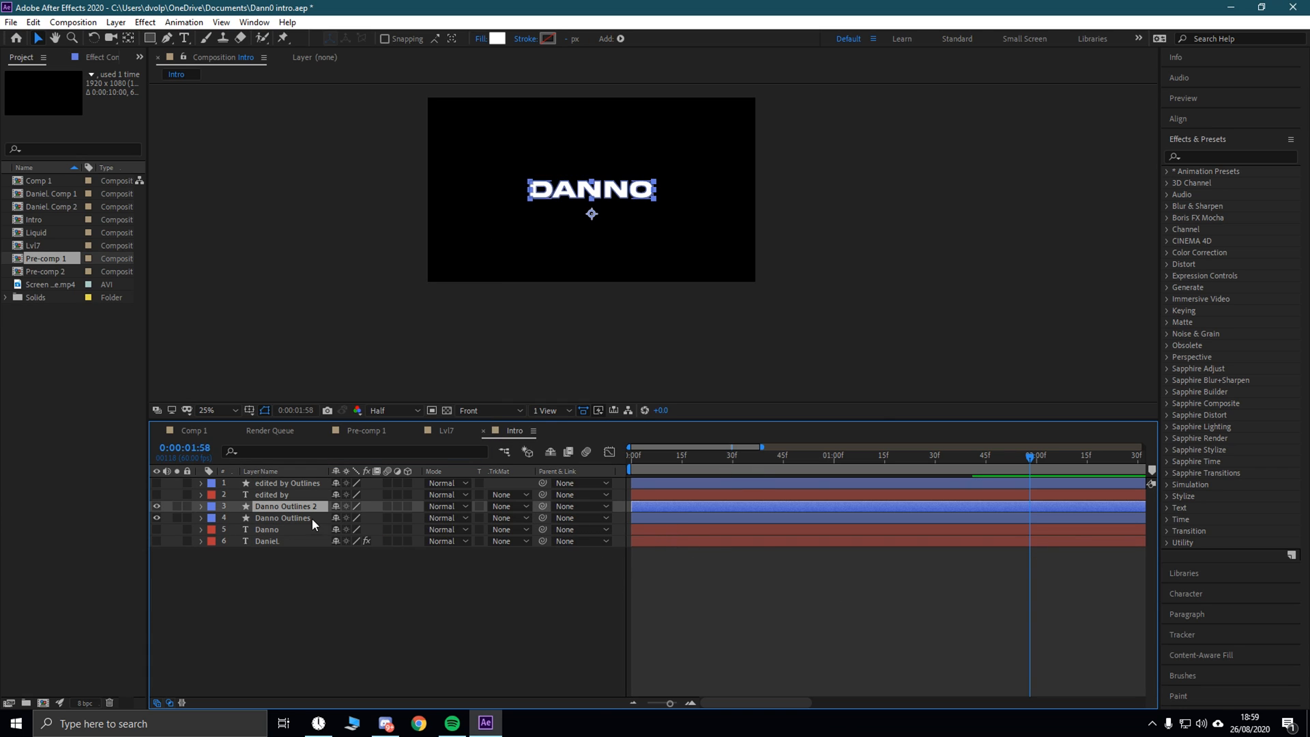
{"action": "right_click", "coordinate": [293, 508]}
{"action": "left_click", "coordinate": [282, 505]}
{"action": "left_click", "coordinate": [278, 451]}
{"action": "type", "text": "color"}
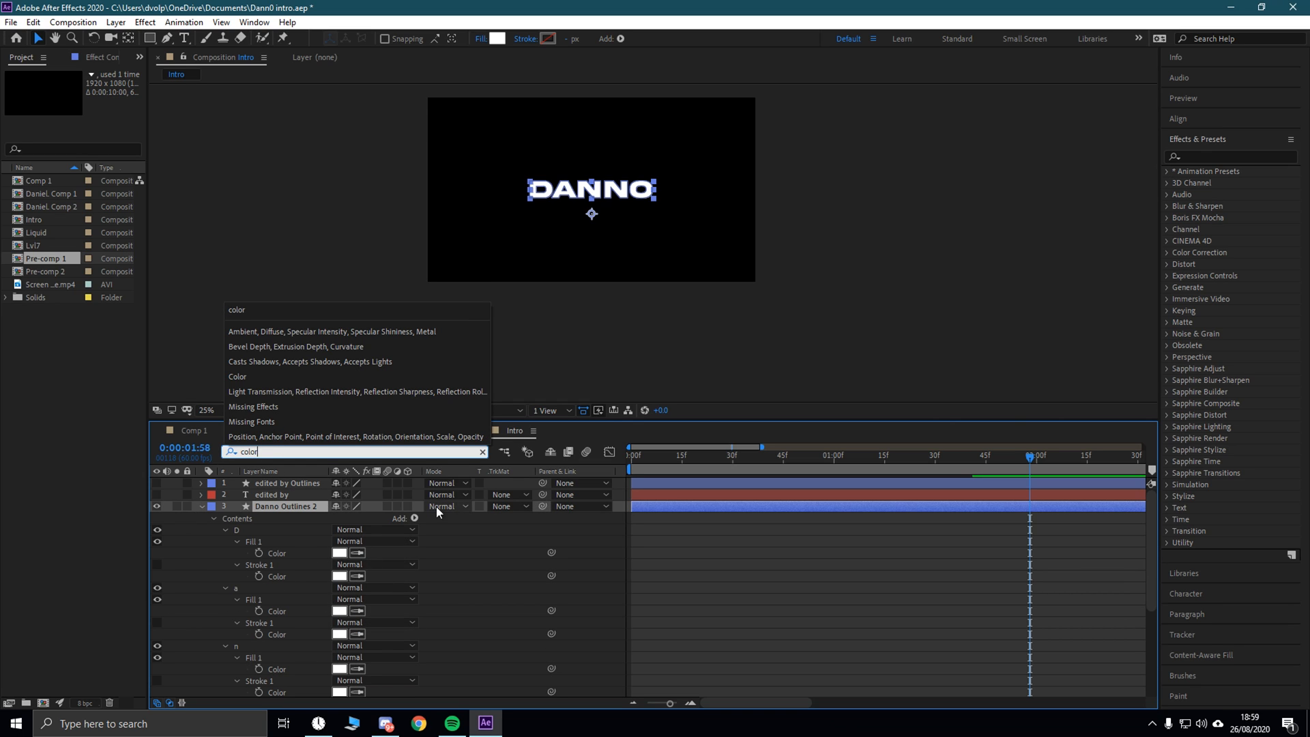
{"action": "left_click", "coordinate": [333, 455]}
{"action": "left_click_drag", "start_coordinate": [268, 451], "coordinate": [160, 478]}
{"action": "key", "text": "BackSpace"}
{"action": "left_click", "coordinate": [498, 658]}
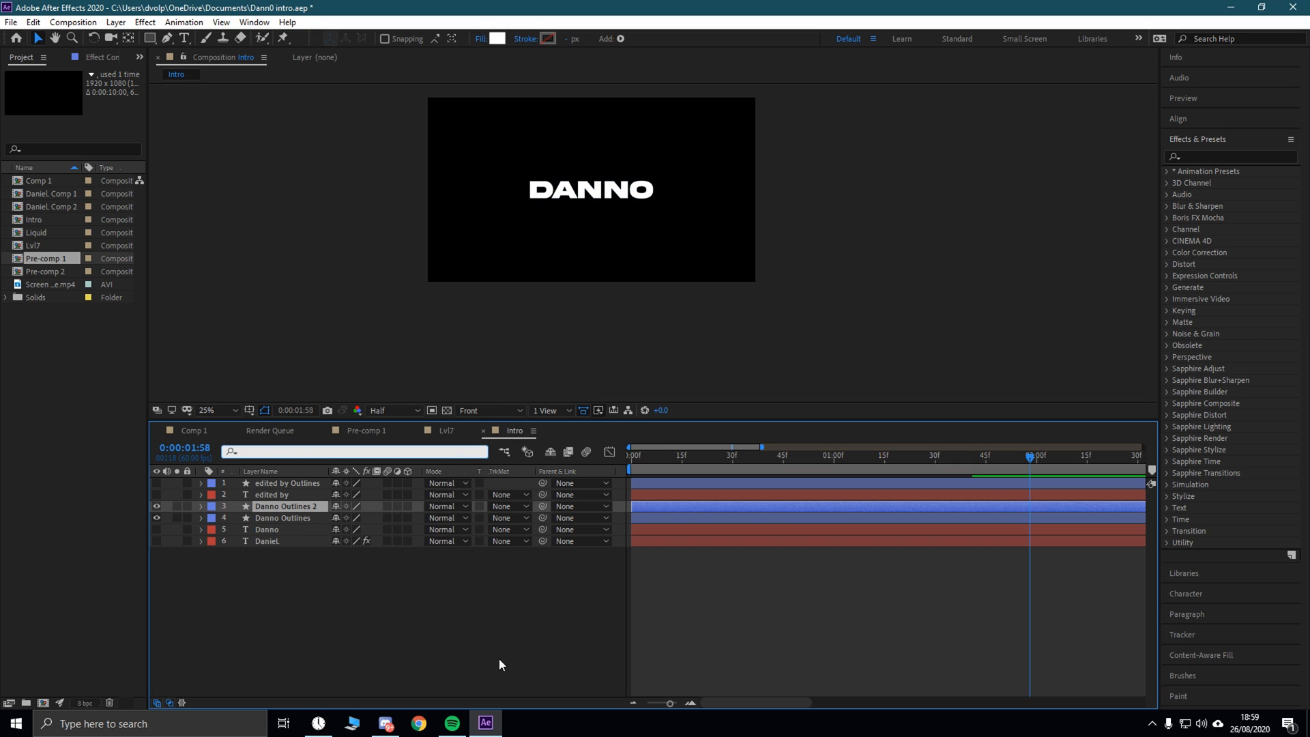
Step: Shift the duplicated, filled title outlines layer about four frames later and preview the composition from the start
{"action": "left_click_drag", "start_coordinate": [657, 507], "coordinate": [670, 503]}
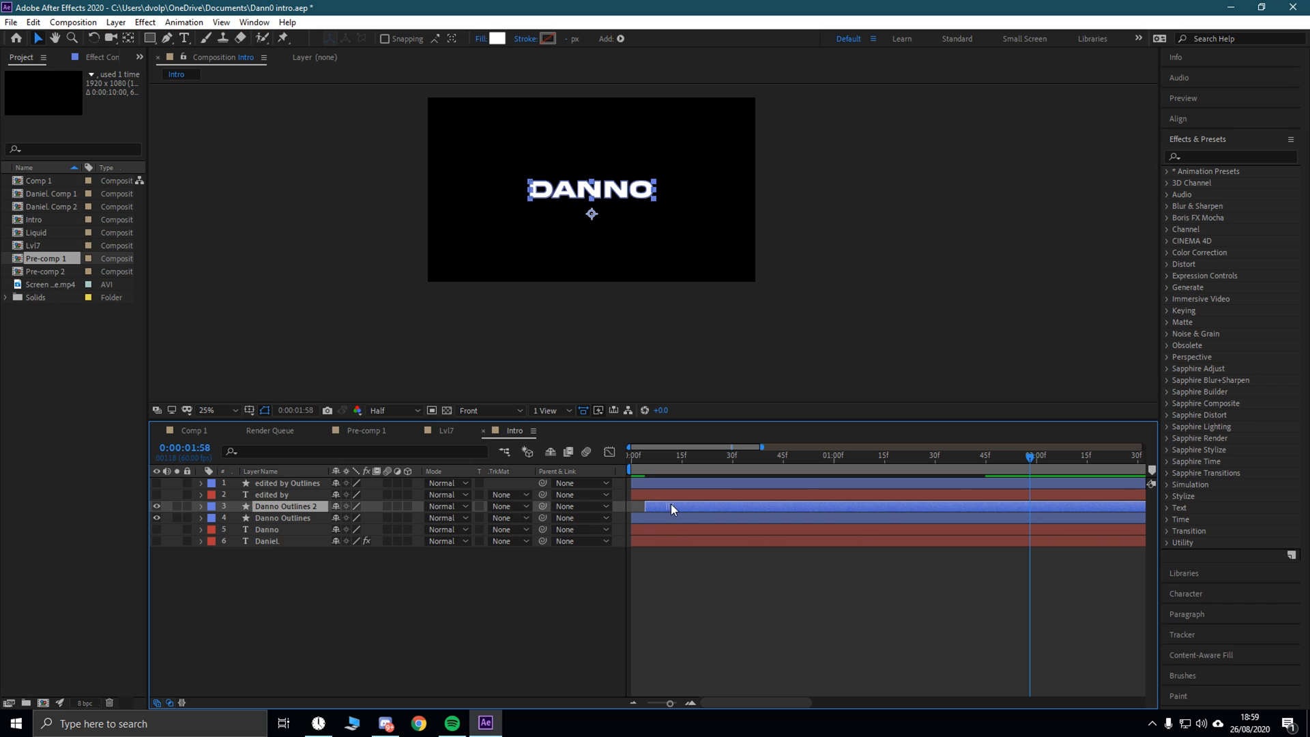
{"action": "left_click_drag", "start_coordinate": [1033, 455], "coordinate": [498, 474]}
{"action": "key", "text": "space"}
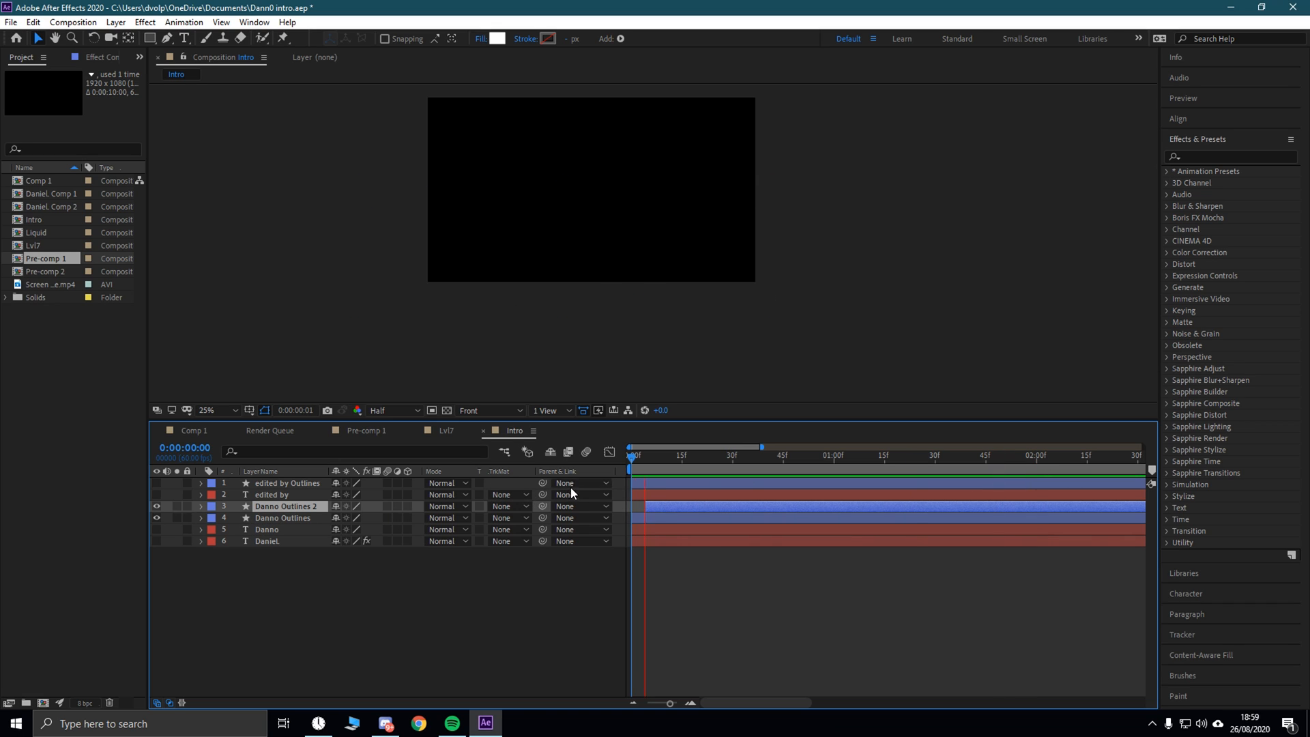
{"action": "key", "text": "space"}
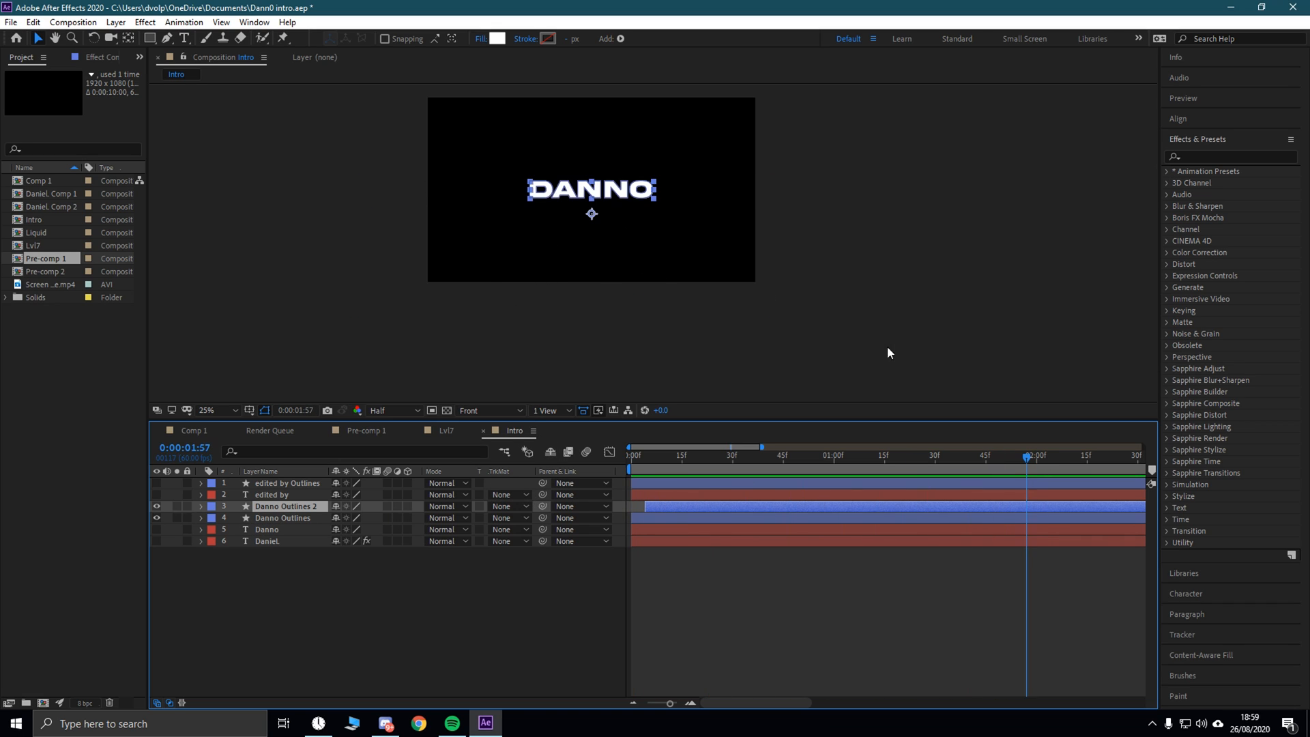
Step: Duplicate the filled title outlines layer and filter the copy's properties by "color"
{"action": "left_click_drag", "start_coordinate": [1026, 455], "coordinate": [989, 456]}
{"action": "key", "text": "ctrl+d"}
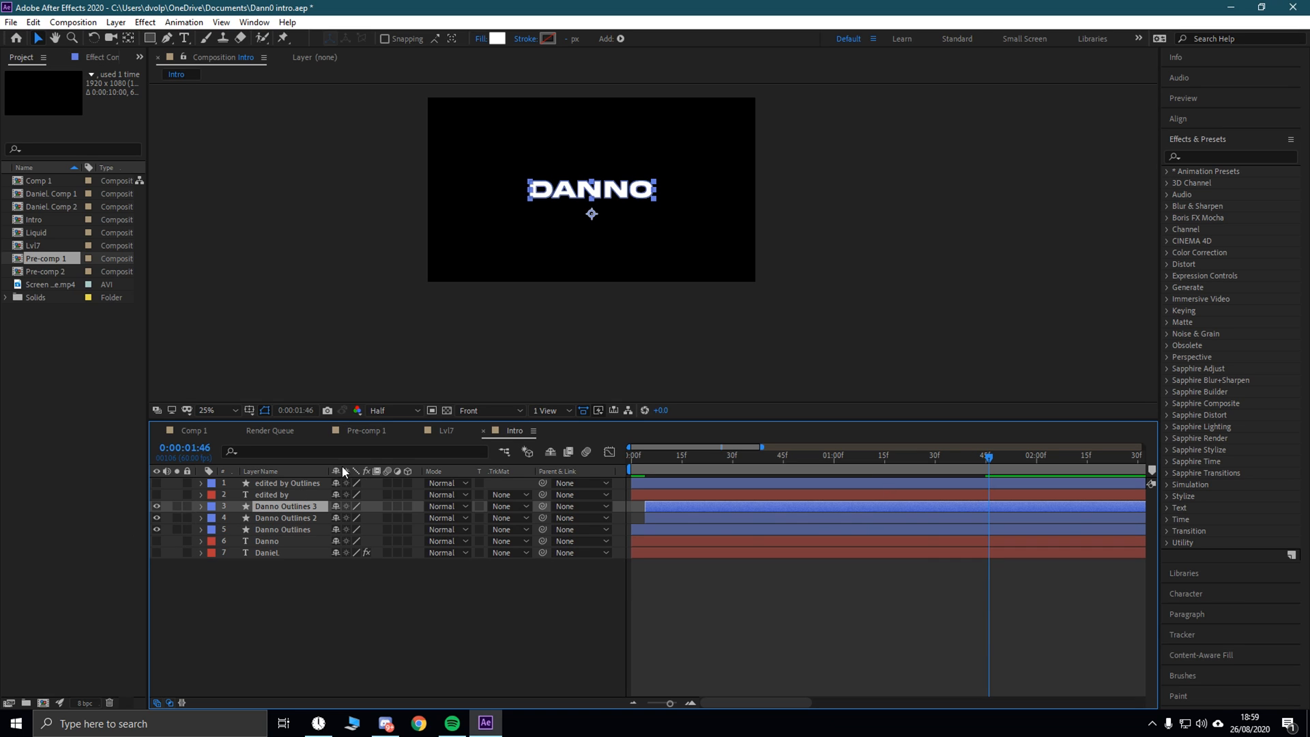
{"action": "right_click", "coordinate": [310, 507]}
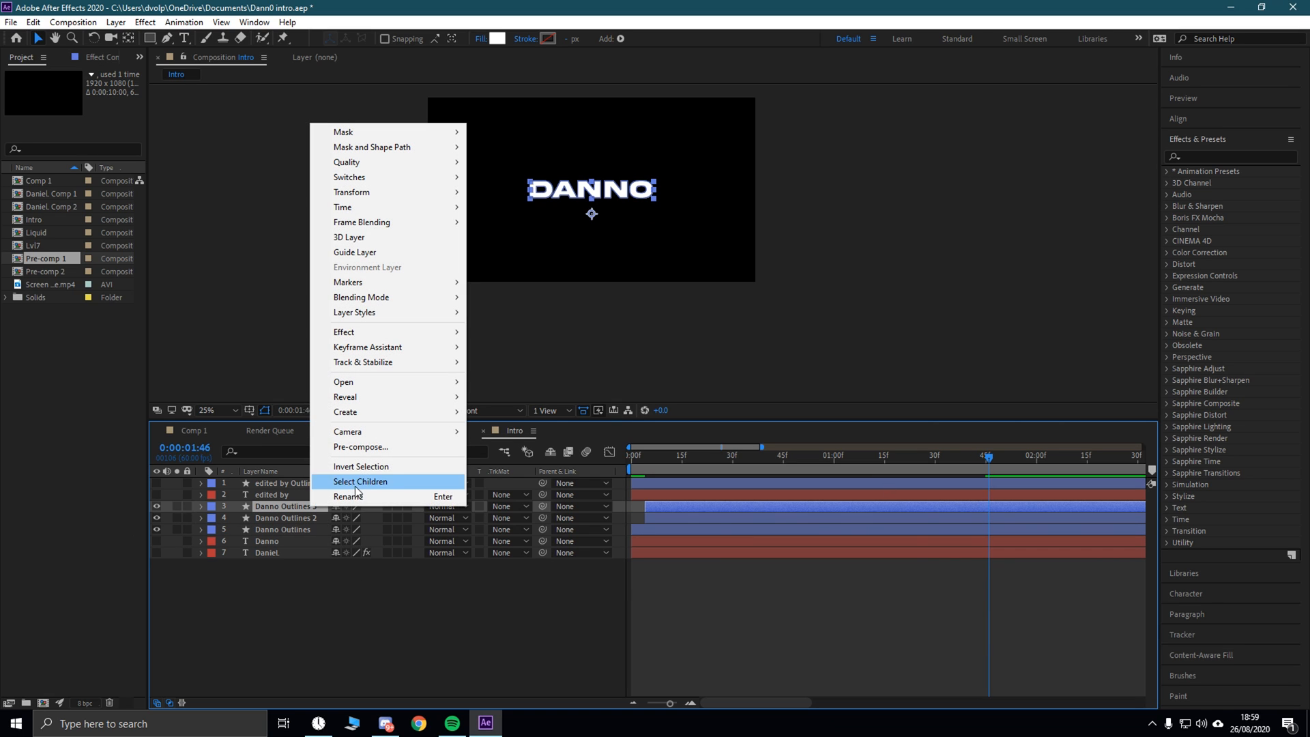
{"action": "left_click", "coordinate": [289, 507]}
{"action": "left_click", "coordinate": [280, 451]}
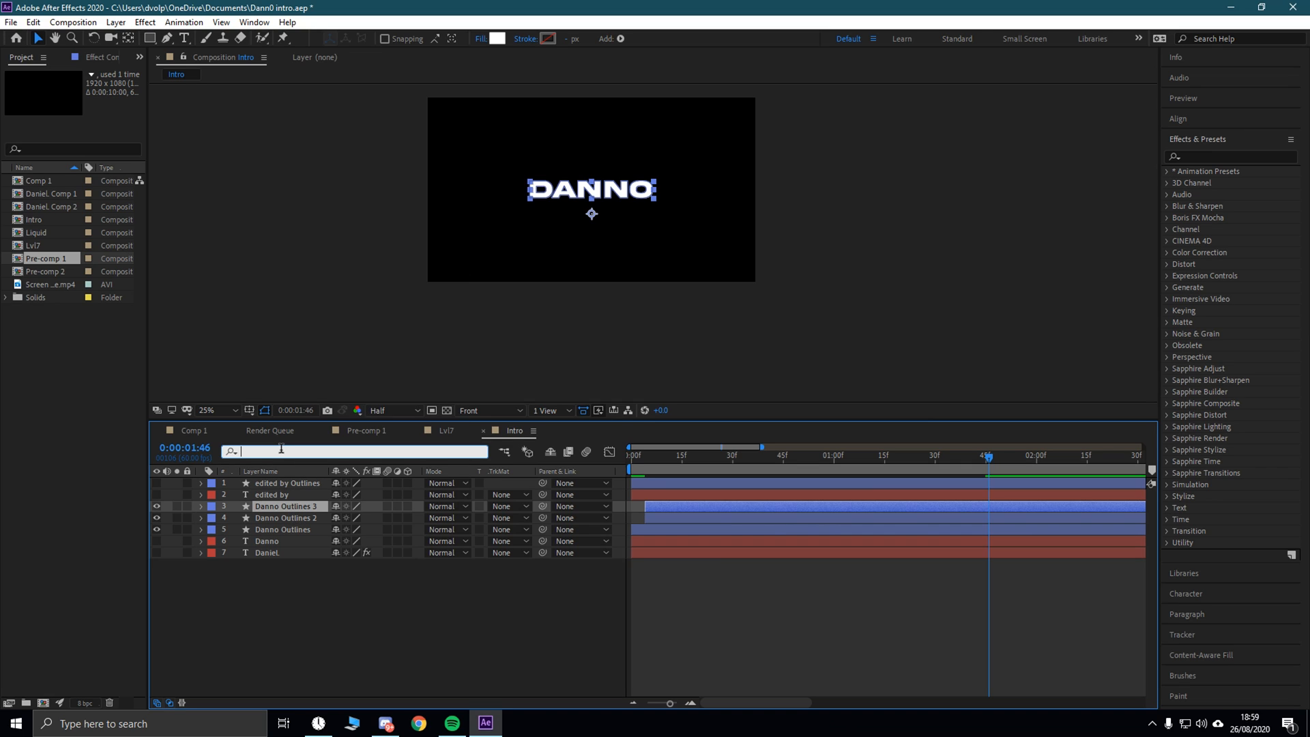
{"action": "type", "text": "color"}
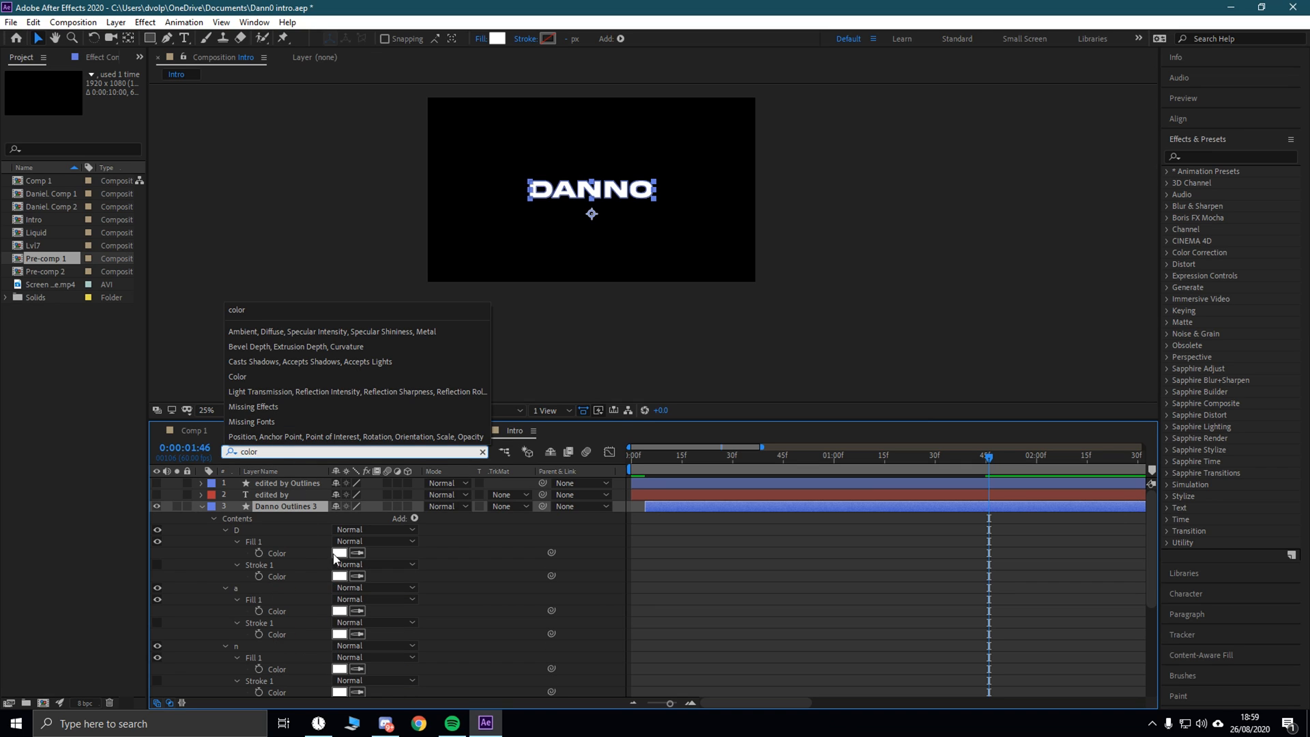
Step: Set the fill colour of the letter D in the new title outlines copy to light orange
{"action": "left_click", "coordinate": [340, 553]}
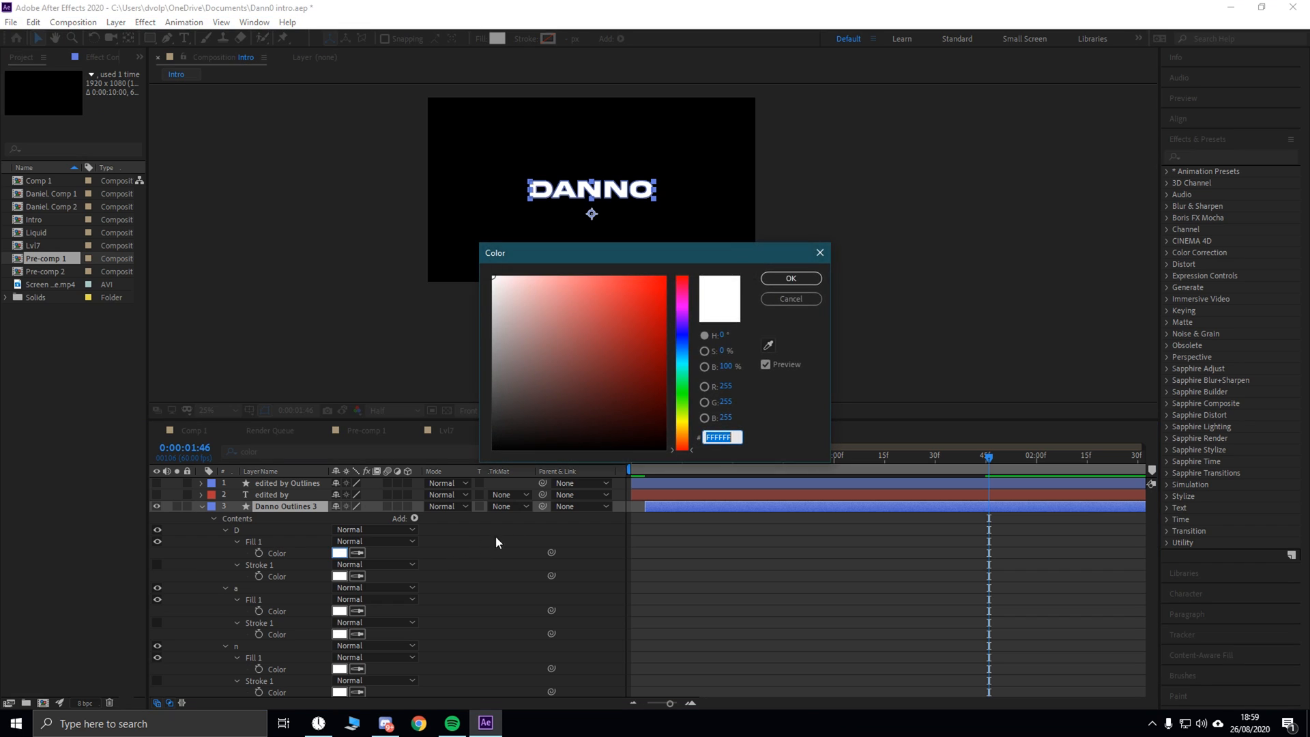
{"action": "left_click_drag", "start_coordinate": [614, 324], "coordinate": [661, 293]}
{"action": "left_click_drag", "start_coordinate": [681, 396], "coordinate": [680, 433]}
{"action": "left_click_drag", "start_coordinate": [650, 286], "coordinate": [609, 283]}
{"action": "left_click", "coordinate": [798, 280]}
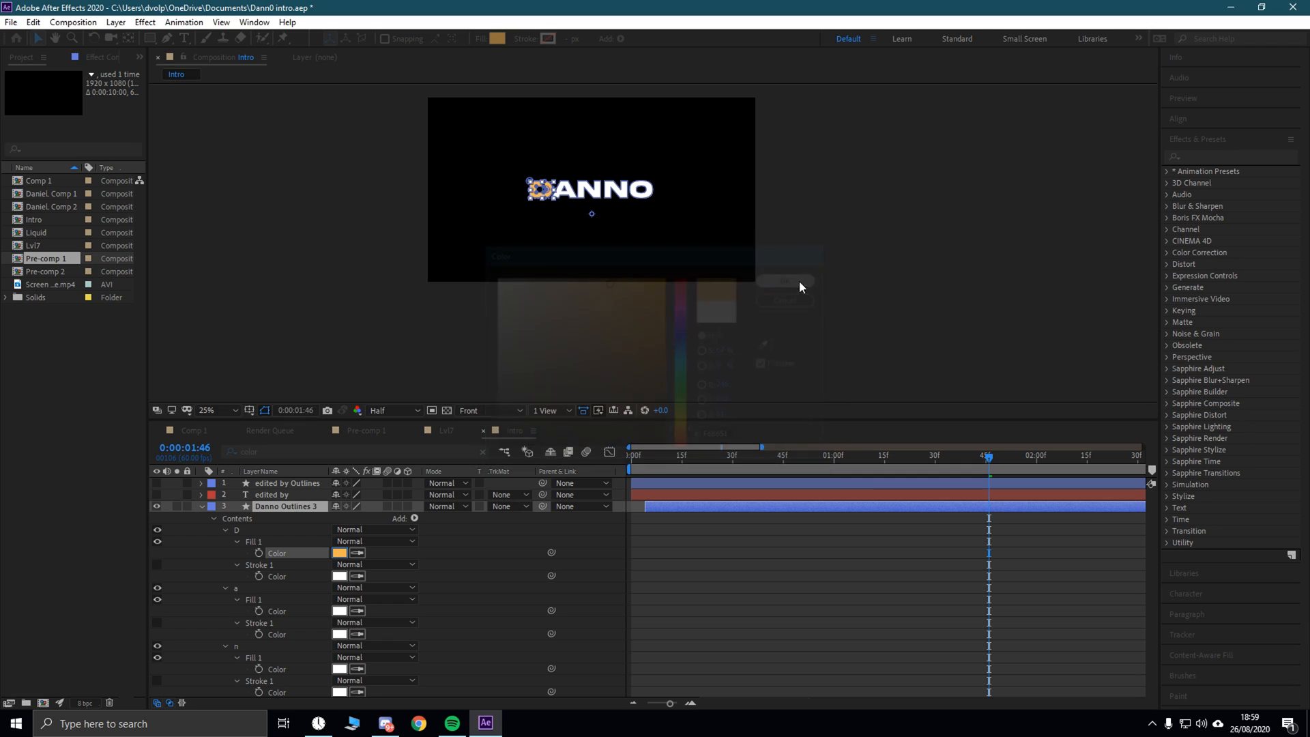
Step: Match the fill colours of the copy's remaining letters a, n, n and o to the orange by sampling it with the eyedropper
{"action": "left_click", "coordinate": [356, 610]}
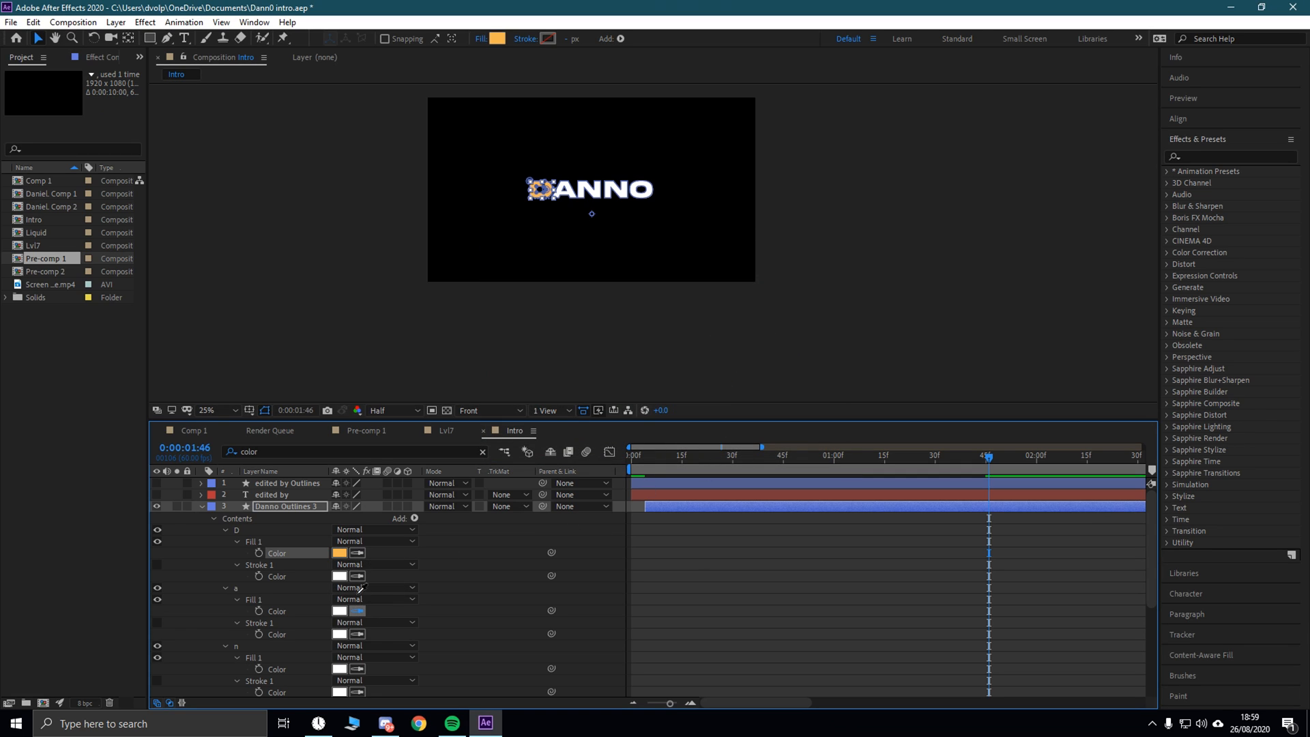
{"action": "left_click", "coordinate": [343, 554]}
{"action": "scroll", "coordinate": [465, 603], "scroll_direction": "down", "scroll_amount": 2}
{"action": "left_click", "coordinate": [357, 634]}
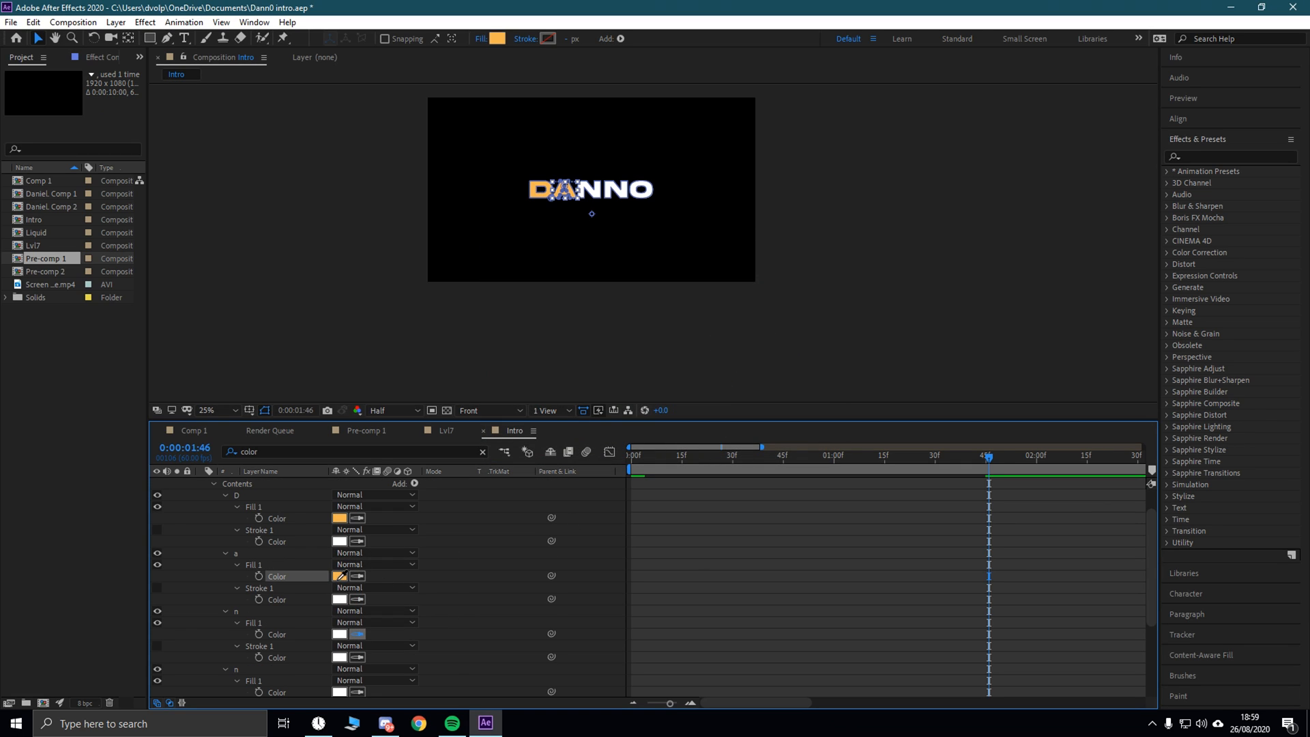
{"action": "left_click", "coordinate": [340, 575]}
{"action": "scroll", "coordinate": [498, 592], "scroll_direction": "down", "scroll_amount": 2}
{"action": "left_click", "coordinate": [357, 657]}
{"action": "left_click", "coordinate": [340, 599]}
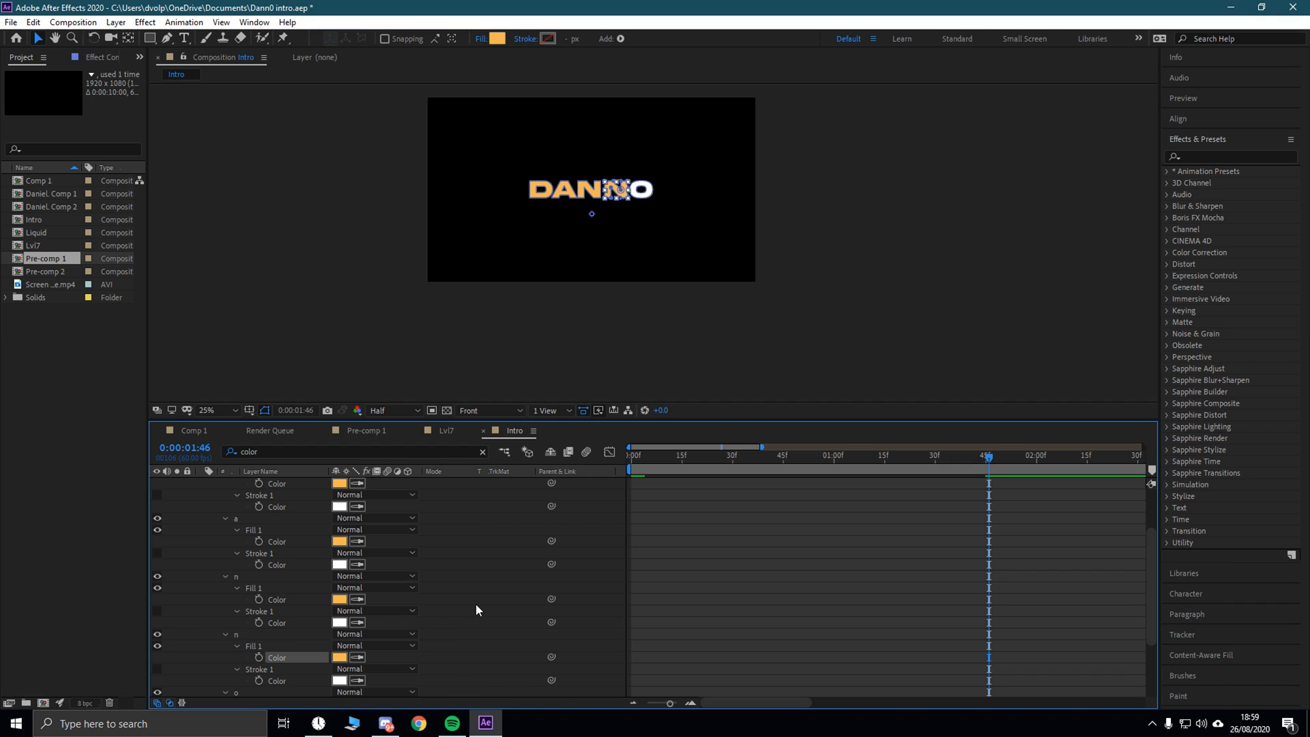
{"action": "scroll", "coordinate": [476, 603], "scroll_direction": "down", "scroll_amount": 3}
{"action": "left_click", "coordinate": [357, 621]}
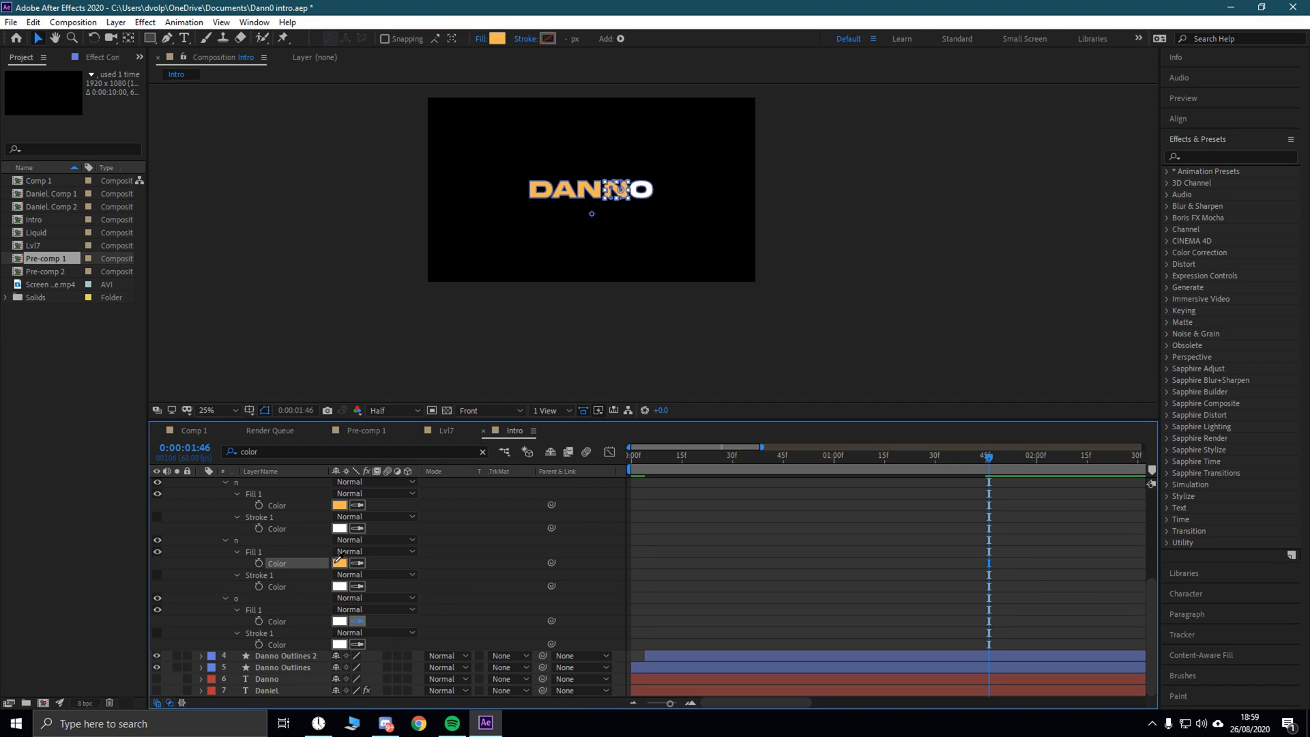
{"action": "left_click", "coordinate": [339, 563]}
Step: Clear the property filter, shift the orange title copy about four frames later and place it beneath the white filled title layer
{"action": "key", "text": "space"}
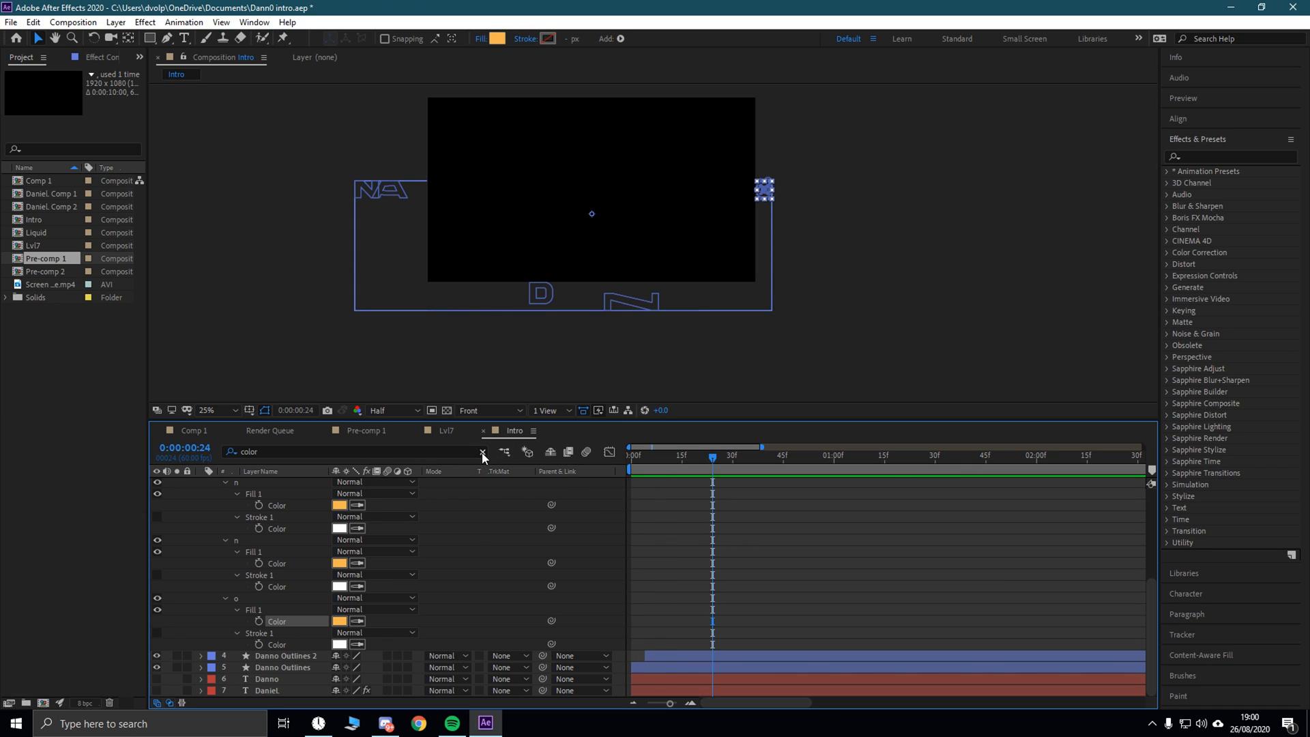
{"action": "left_click", "coordinate": [482, 452]}
{"action": "left_click_drag", "start_coordinate": [657, 506], "coordinate": [670, 506]}
{"action": "left_click_drag", "start_coordinate": [310, 519], "coordinate": [310, 503]}
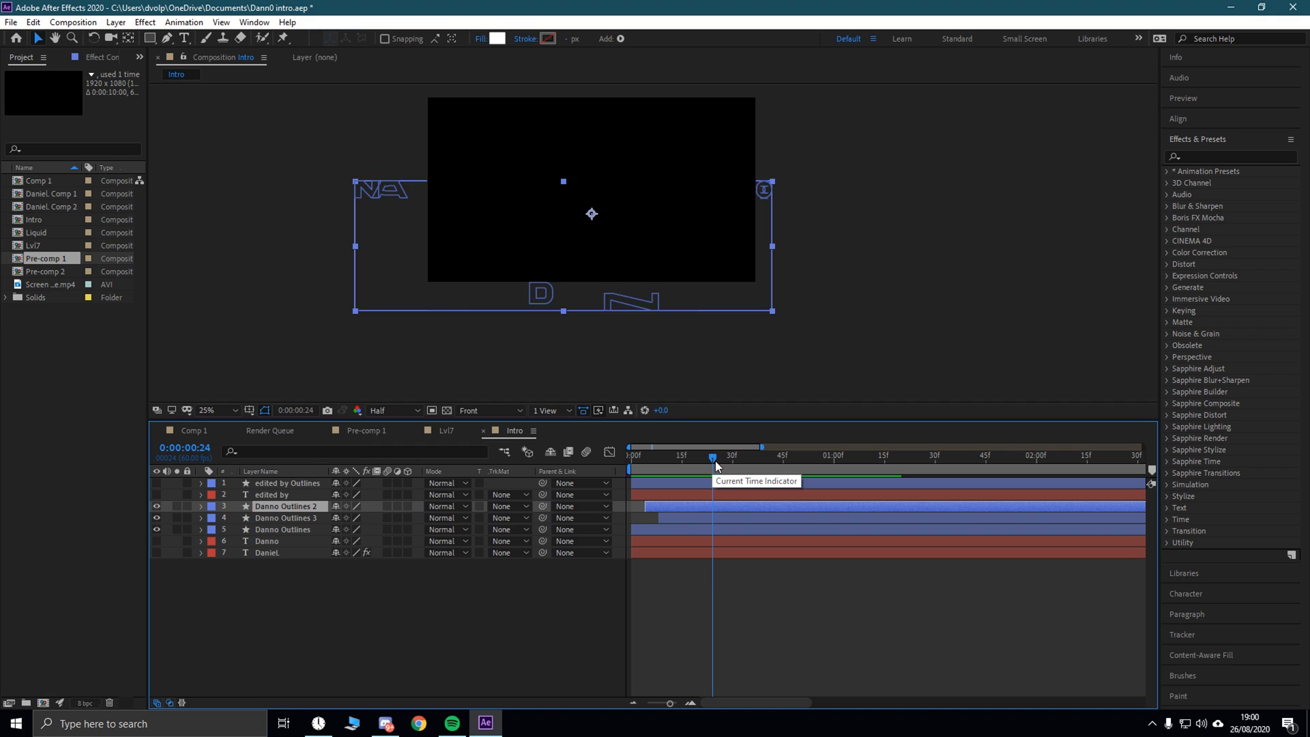
Step: Preview the title animation from the start and scrub through the letter entrances to check the orange trail's timing
{"action": "key", "text": "space"}
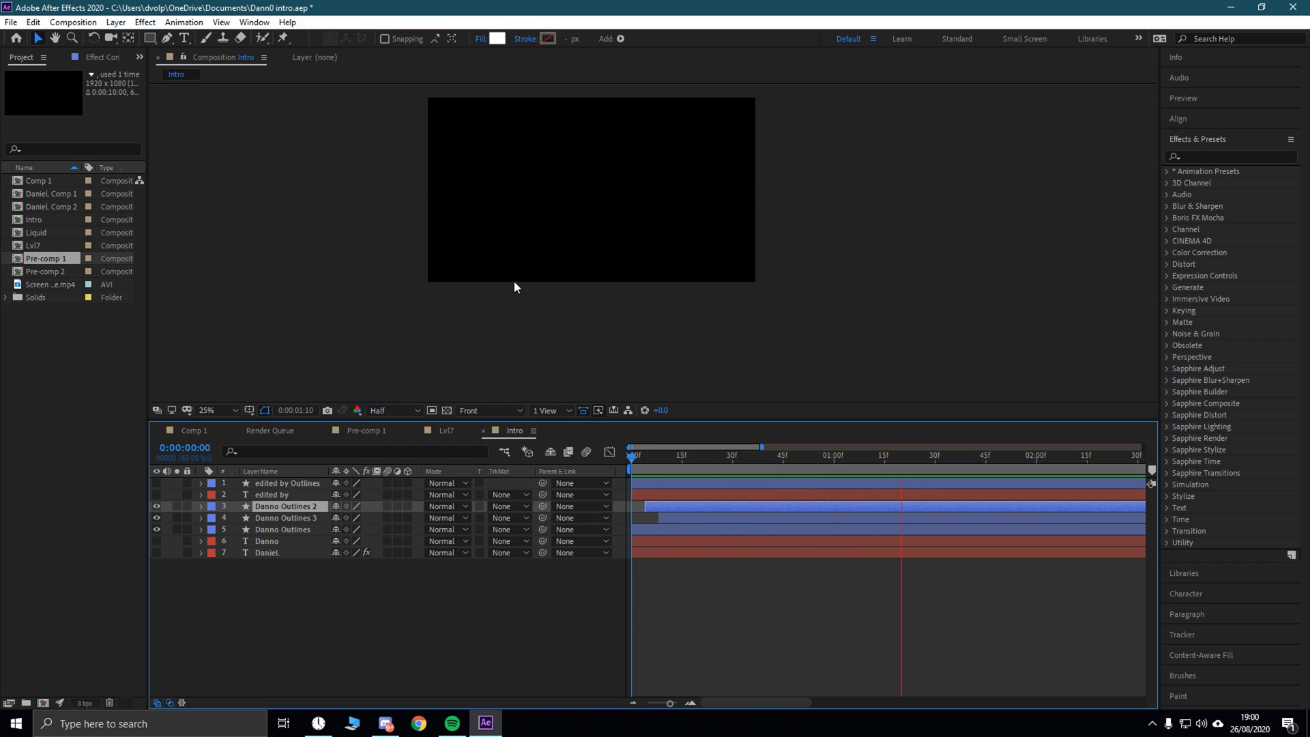
{"action": "key", "text": "space"}
{"action": "left_click_drag", "start_coordinate": [1016, 455], "coordinate": [955, 455]}
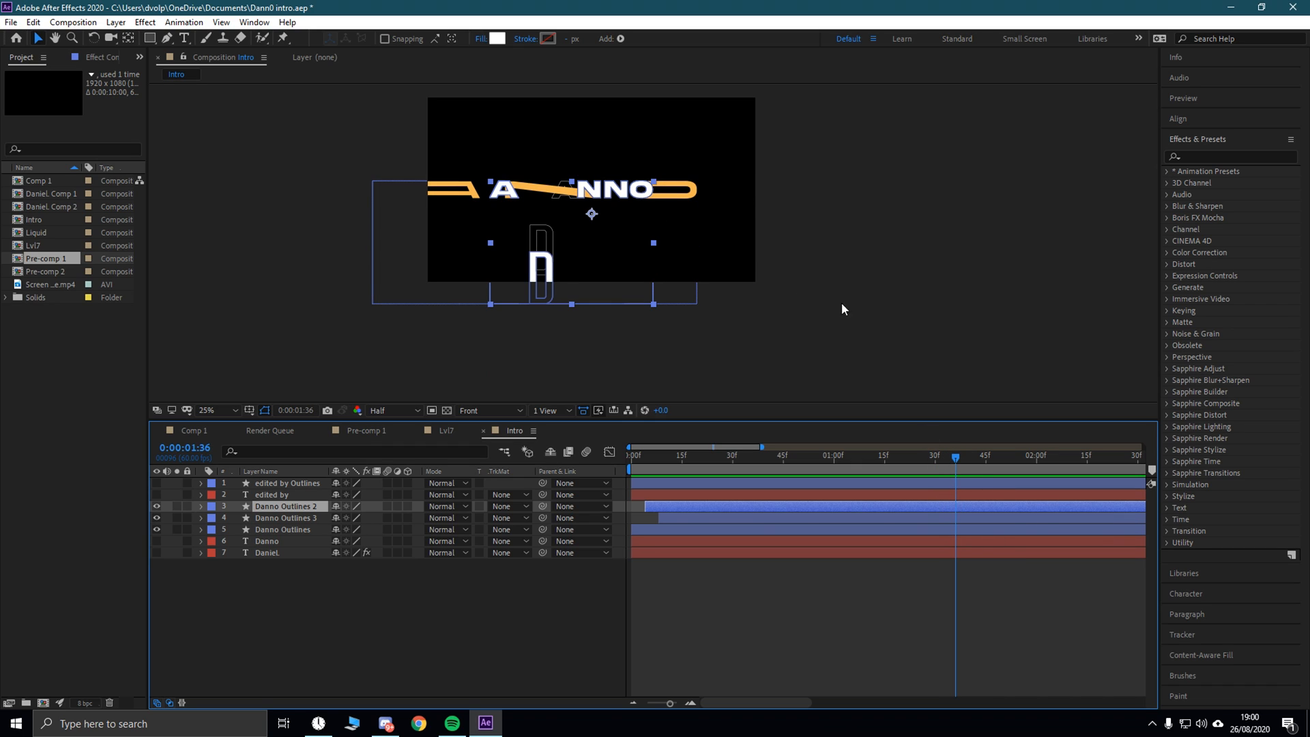
{"action": "left_click_drag", "start_coordinate": [960, 460], "coordinate": [503, 431]}
{"action": "key", "text": "space"}
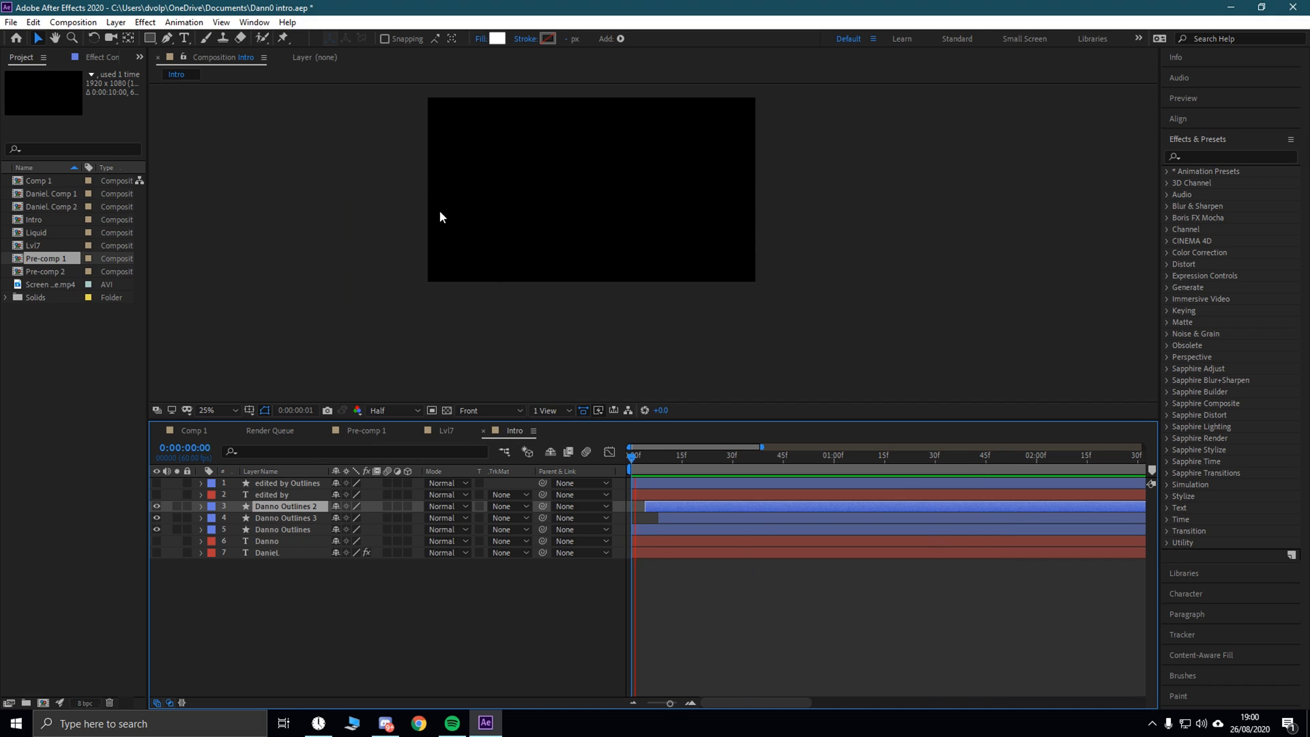
{"action": "key", "text": "space"}
Step: Enlarge the composition view to 50%, bring the title into view and replay the letter animation
{"action": "scroll", "coordinate": [586, 215], "scroll_direction": "up", "scroll_amount": 3}
{"action": "scroll", "coordinate": [873, 346], "scroll_direction": "down", "scroll_amount": 1}
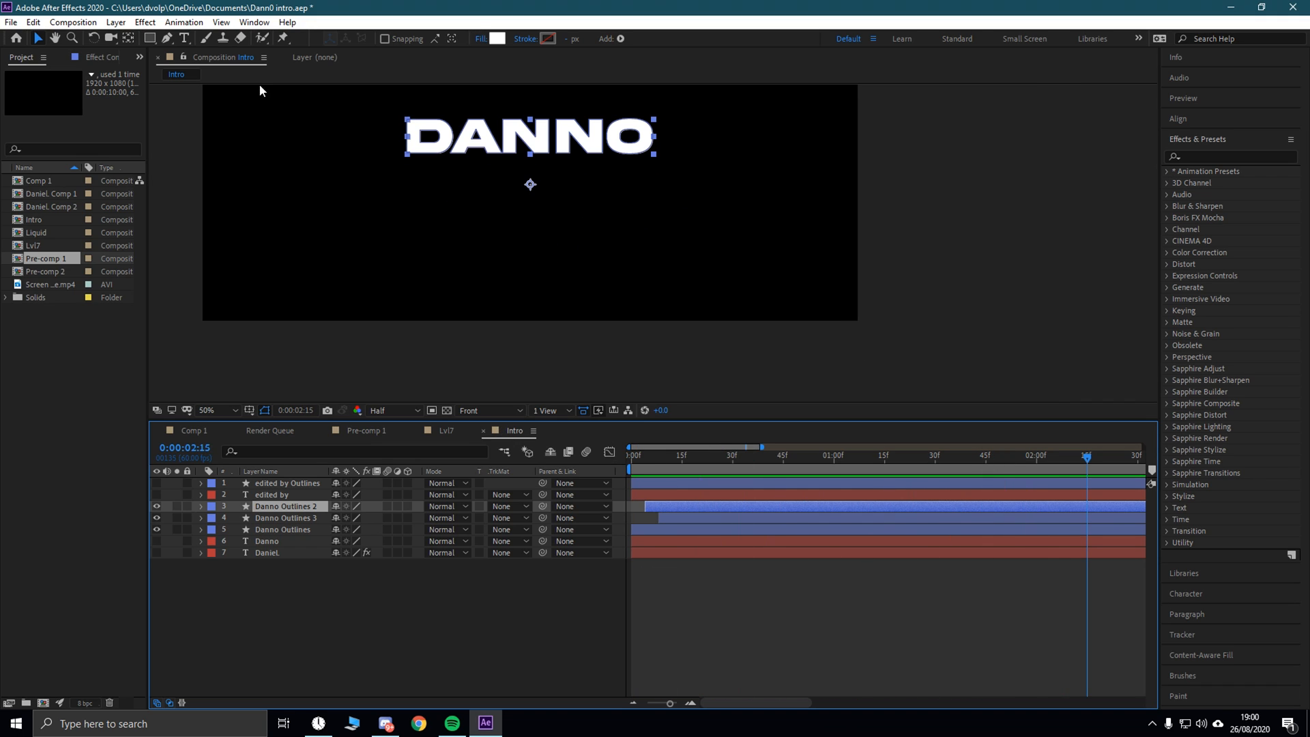
{"action": "left_click", "coordinate": [55, 38]}
{"action": "left_click_drag", "start_coordinate": [435, 198], "coordinate": [657, 349]}
{"action": "left_click_drag", "start_coordinate": [1094, 461], "coordinate": [742, 436]}
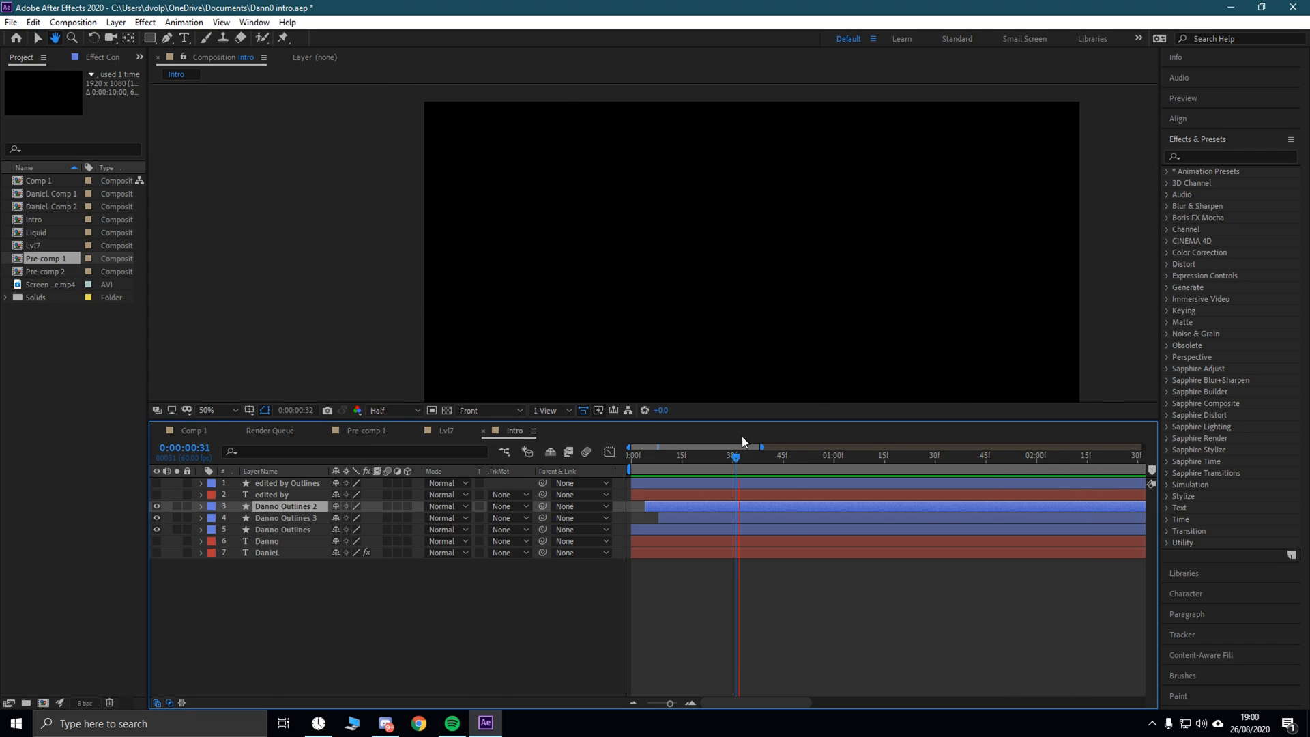
{"action": "key", "text": "space"}
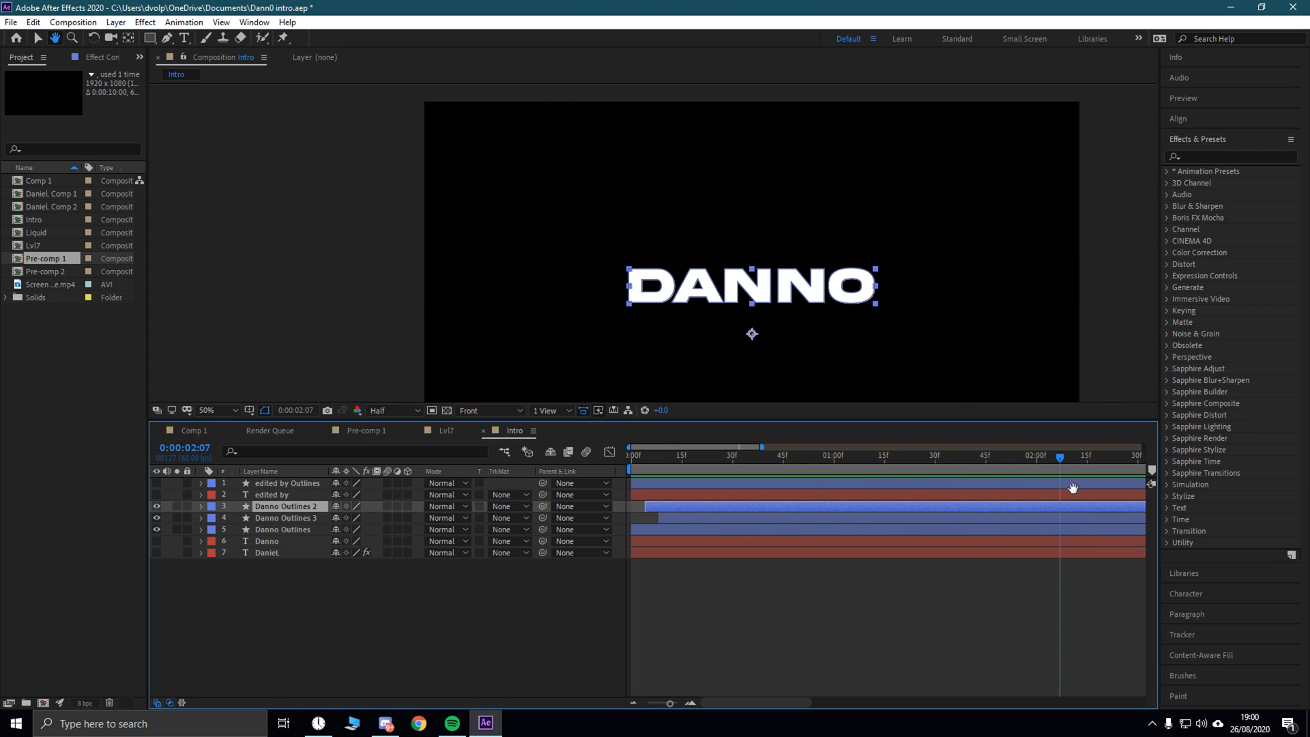
{"action": "left_click", "coordinate": [37, 38]}
Step: Make the edited by Outlines layer and the blue signature text layer visible and preview the whole intro from the start
{"action": "left_click", "coordinate": [156, 483]}
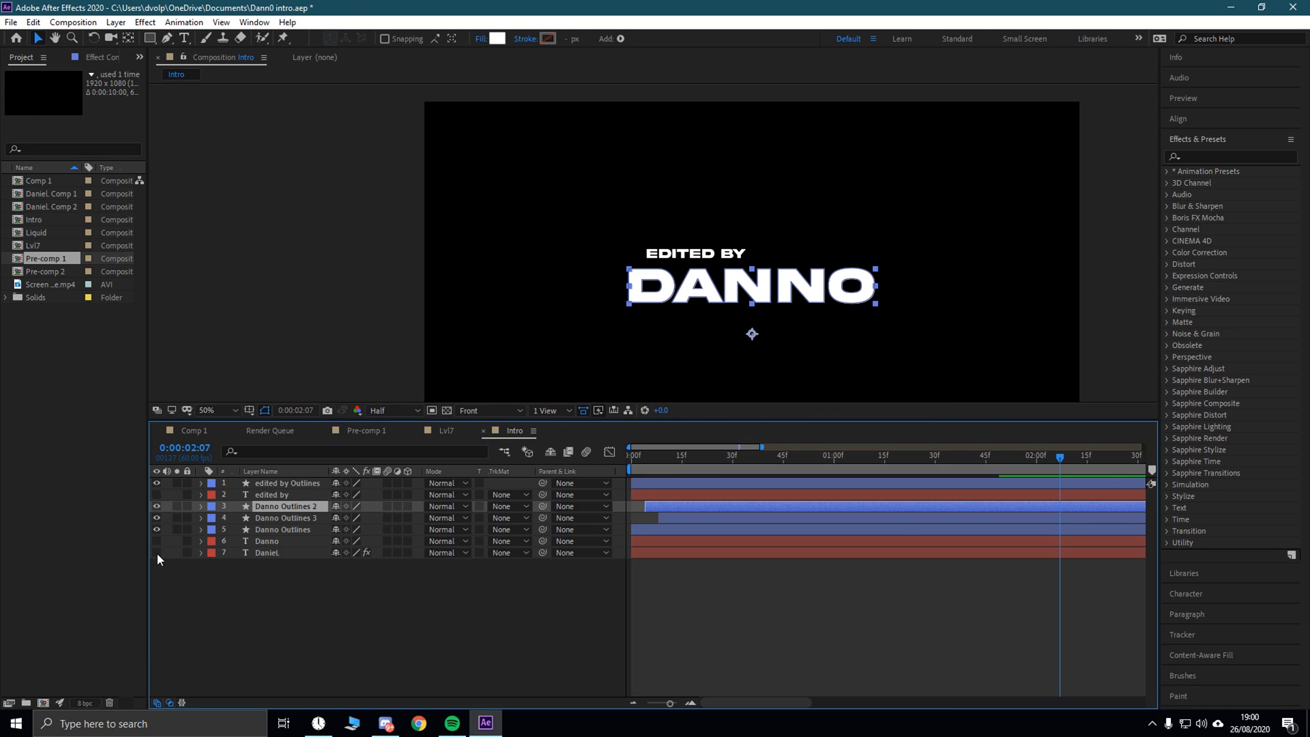
{"action": "left_click", "coordinate": [156, 552]}
{"action": "left_click_drag", "start_coordinate": [1061, 460], "coordinate": [385, 443]}
{"action": "key", "text": "space"}
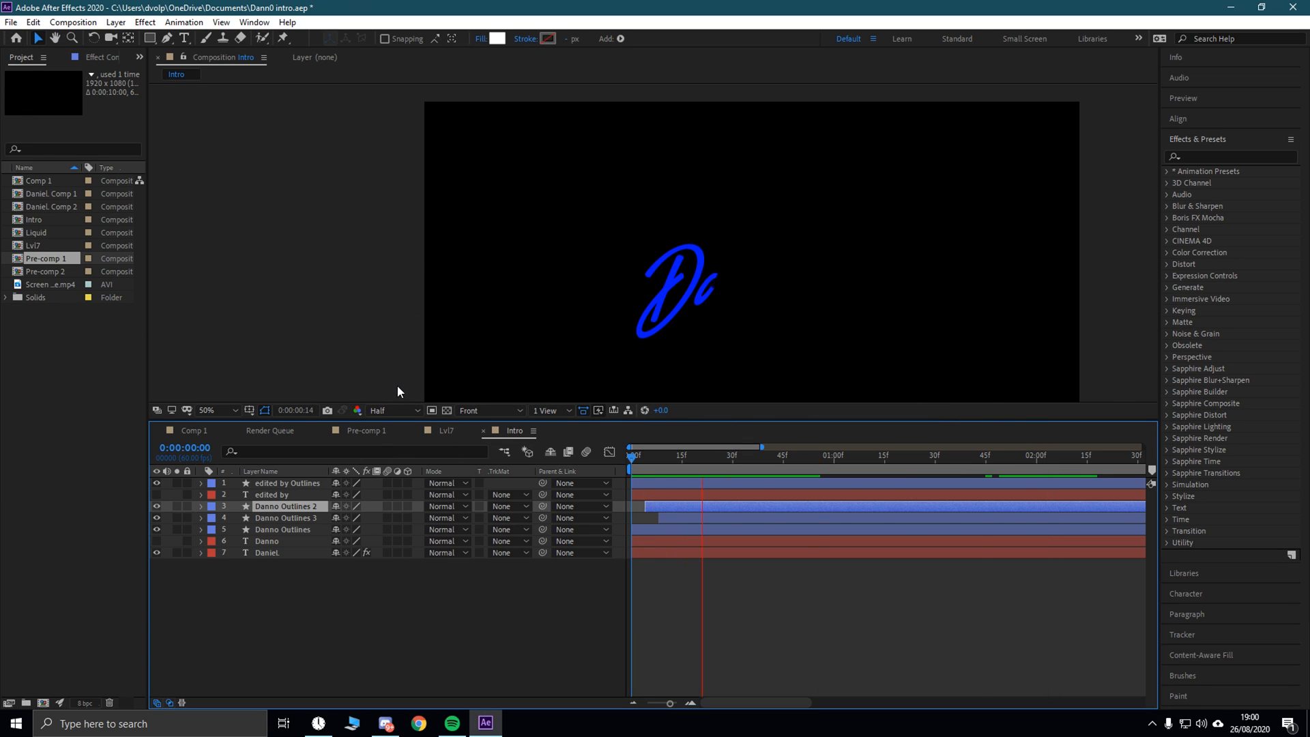
{"action": "scroll", "coordinate": [691, 334], "scroll_direction": "down", "scroll_amount": 1}
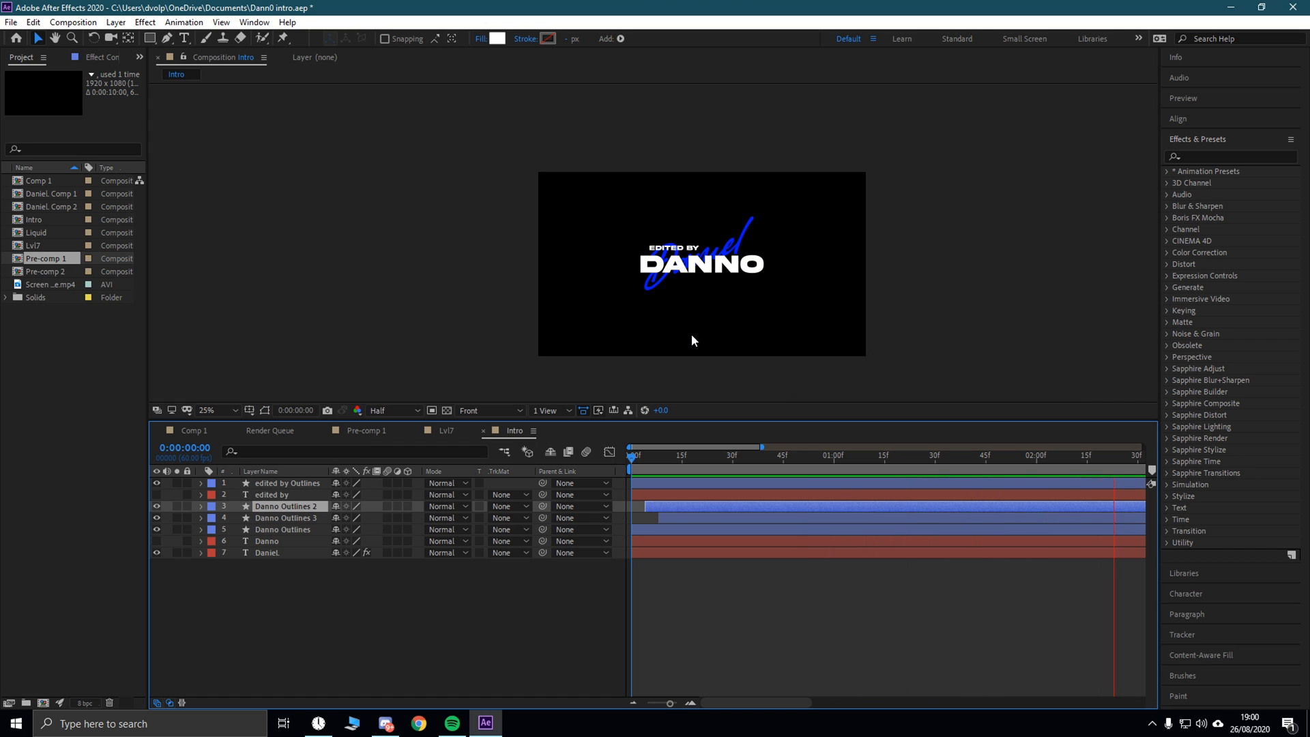
{"action": "key", "text": "space"}
{"action": "left_click_drag", "start_coordinate": [882, 455], "coordinate": [382, 448]}
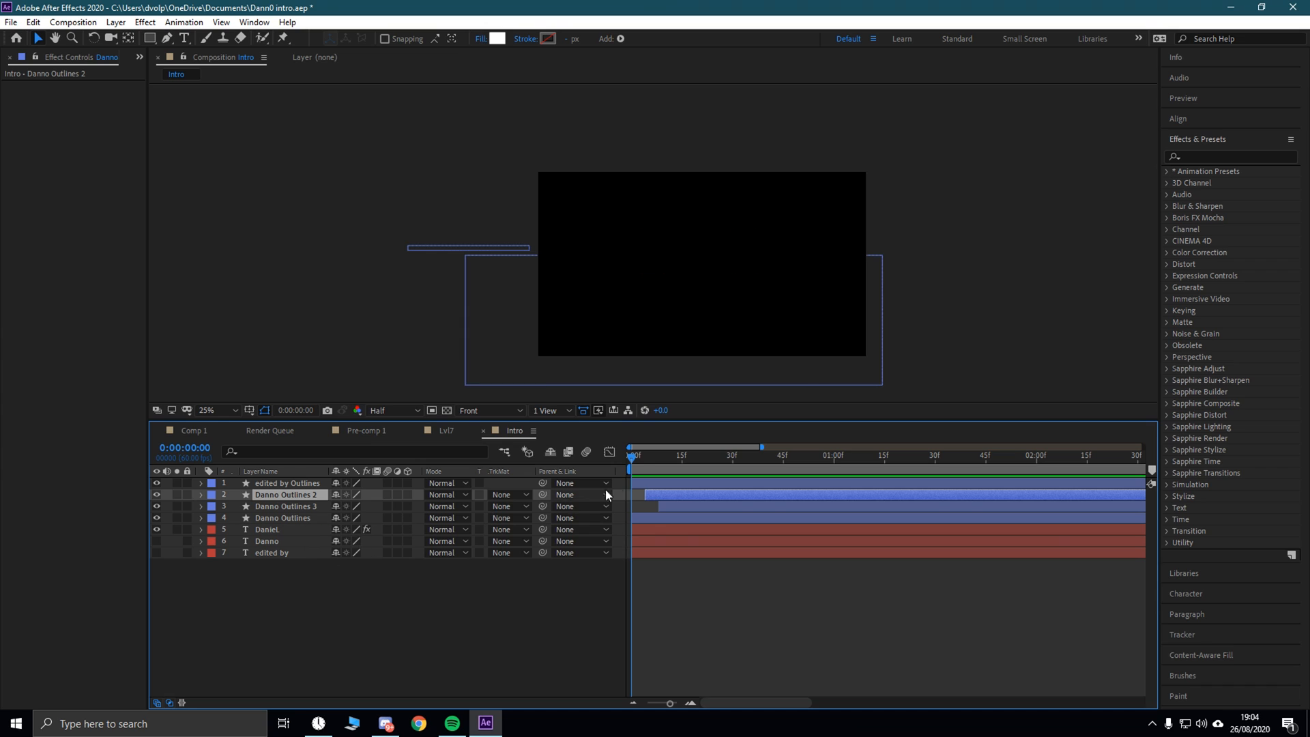
Step: Select the orange title outlines layer, play back the combined intro and deselect all layers
{"action": "left_click", "coordinate": [310, 506]}
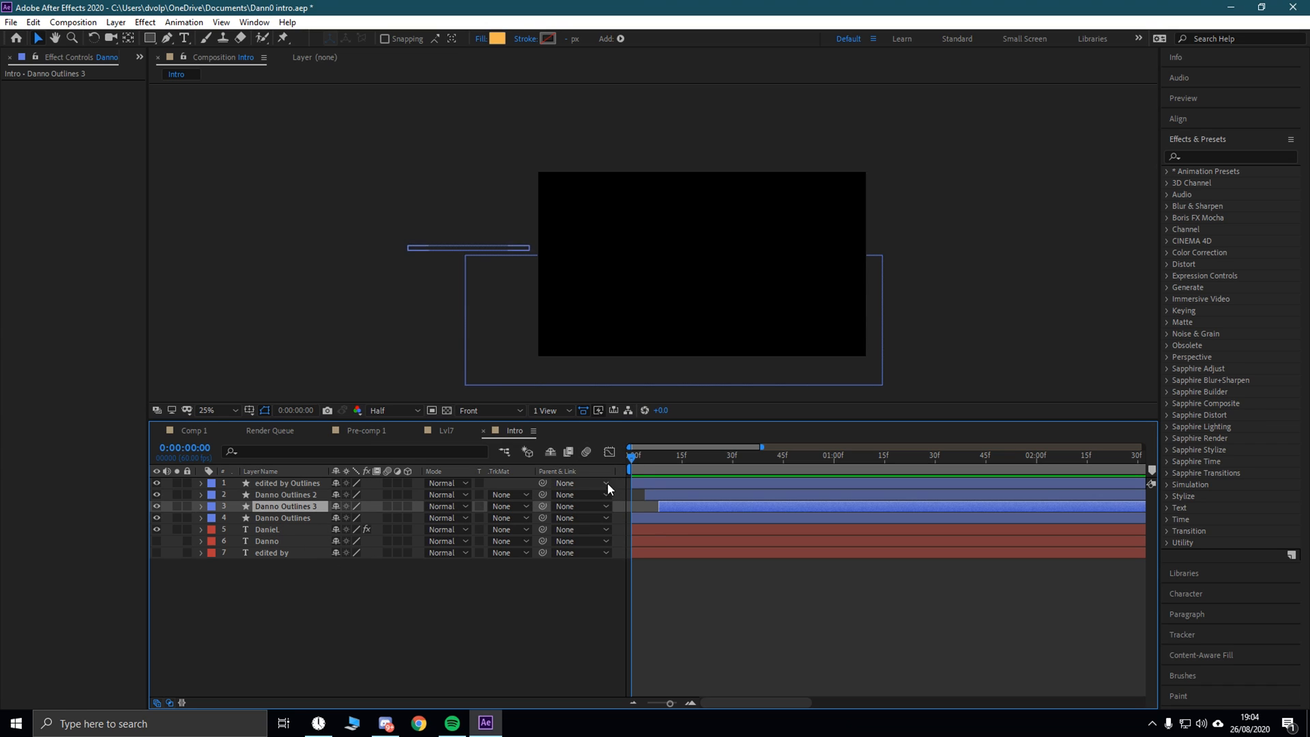
{"action": "key", "text": "space"}
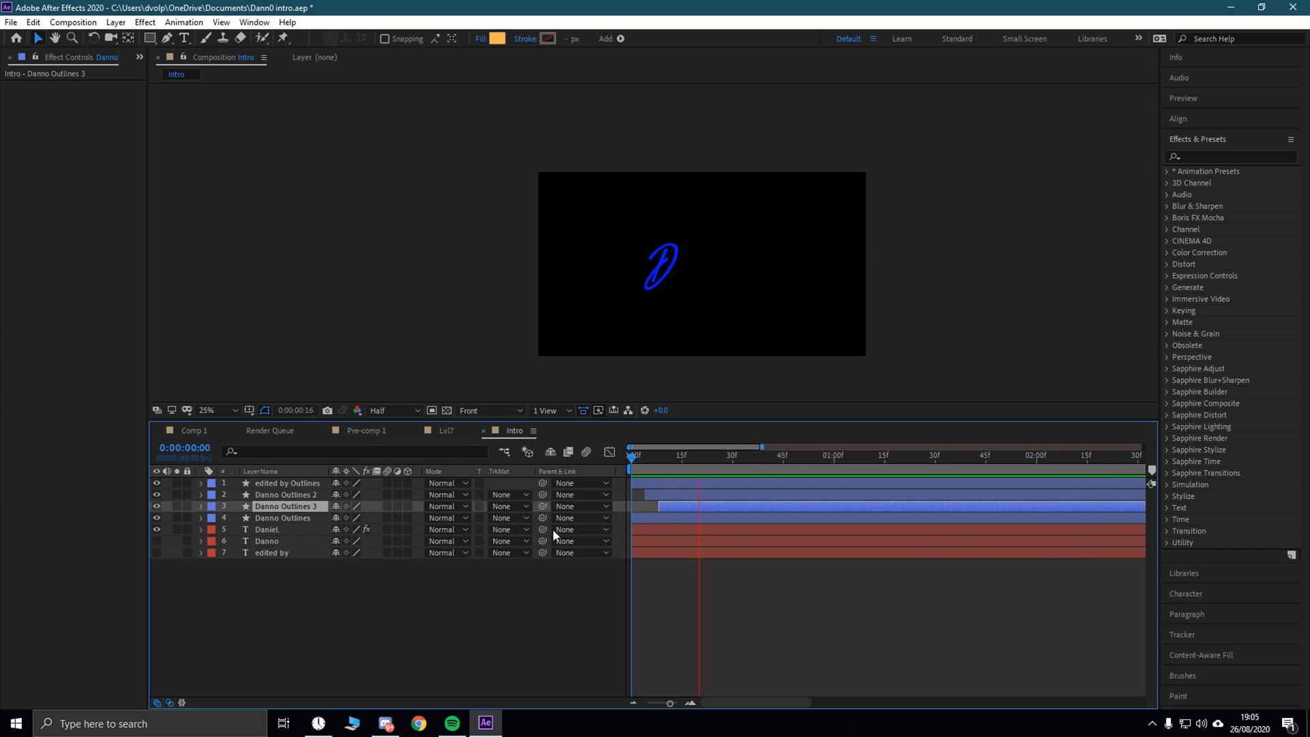
{"action": "key", "text": "space"}
{"action": "left_click", "coordinate": [346, 612]}
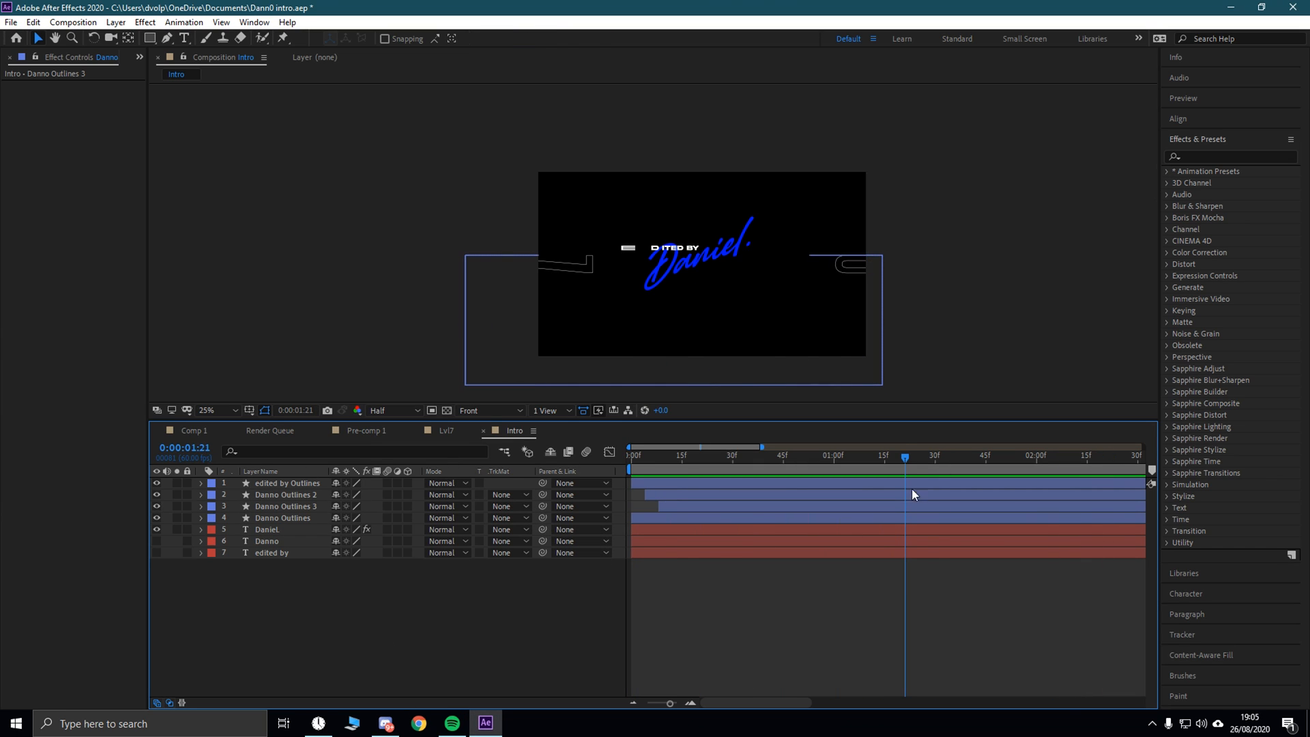
Step: Add an adjustment layer to the intro composition and place it directly below the edited by Outlines layer
{"action": "key", "text": "Home"}
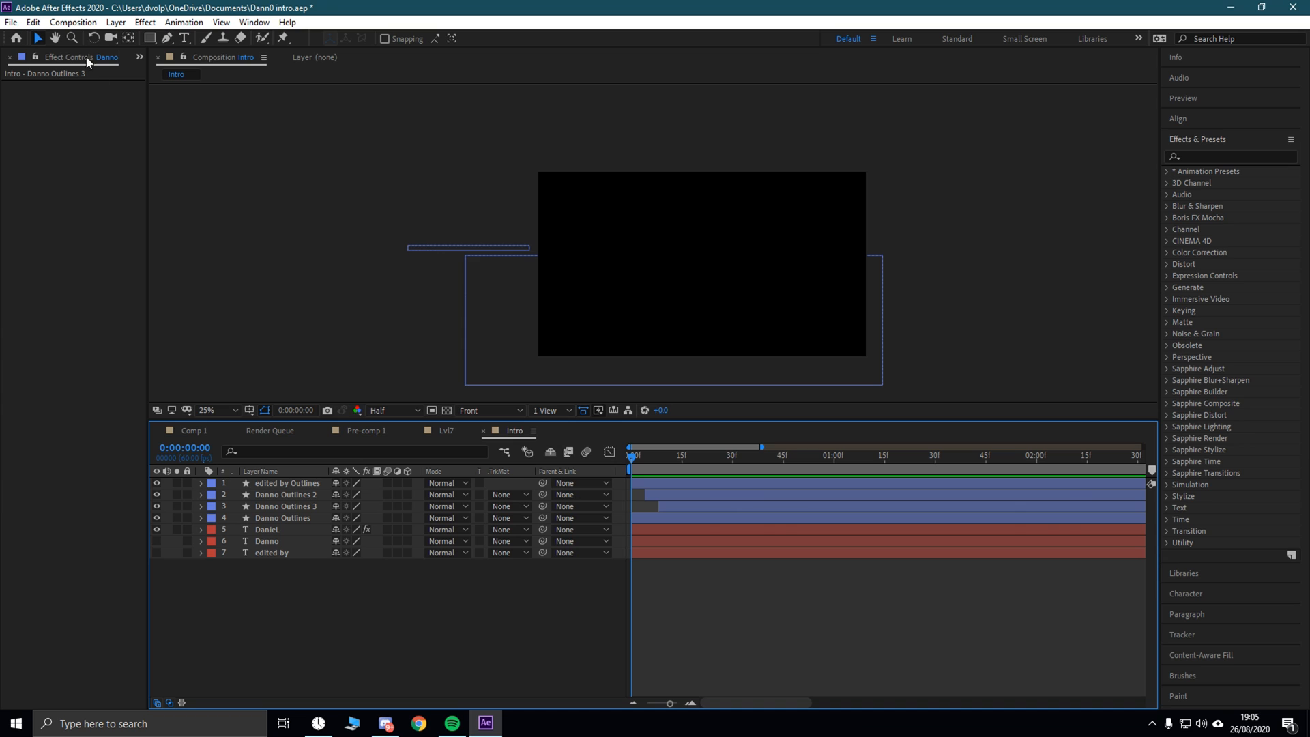
{"action": "left_click", "coordinate": [116, 22]}
{"action": "mouse_move", "coordinate": [286, 38]}
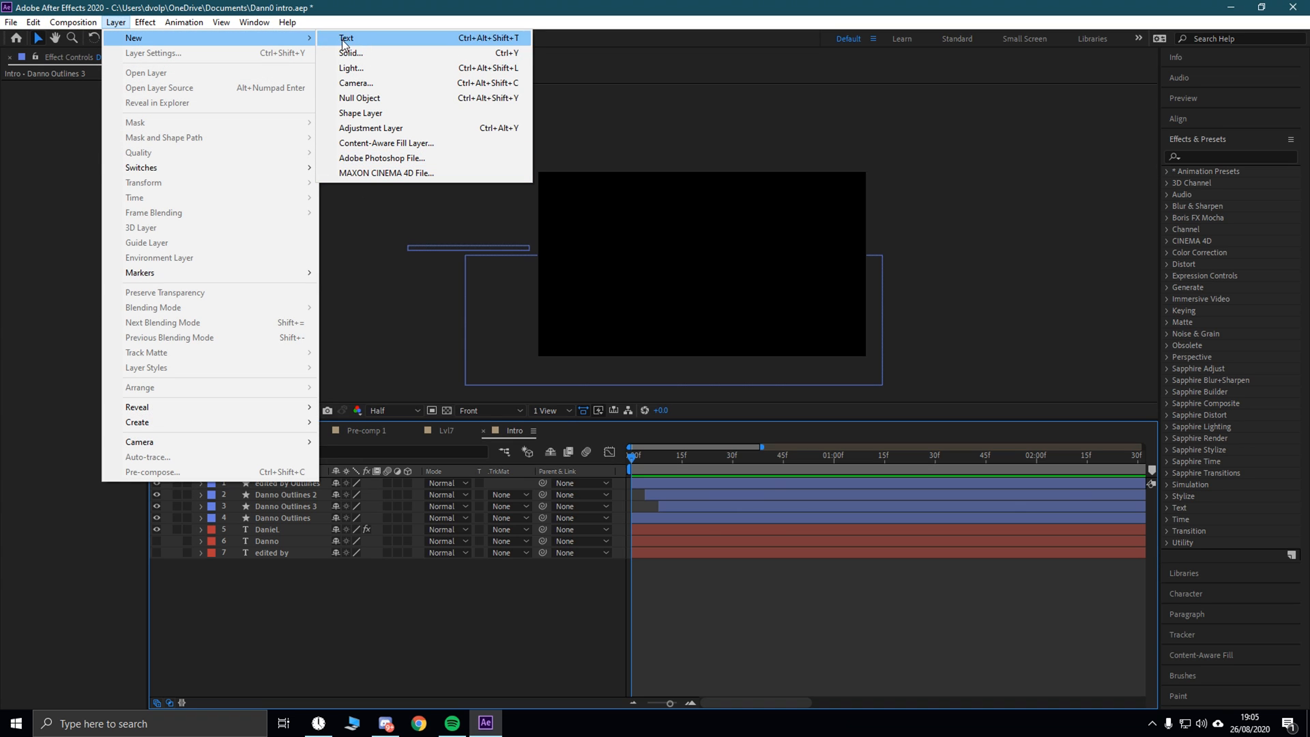
{"action": "left_click", "coordinate": [371, 128]}
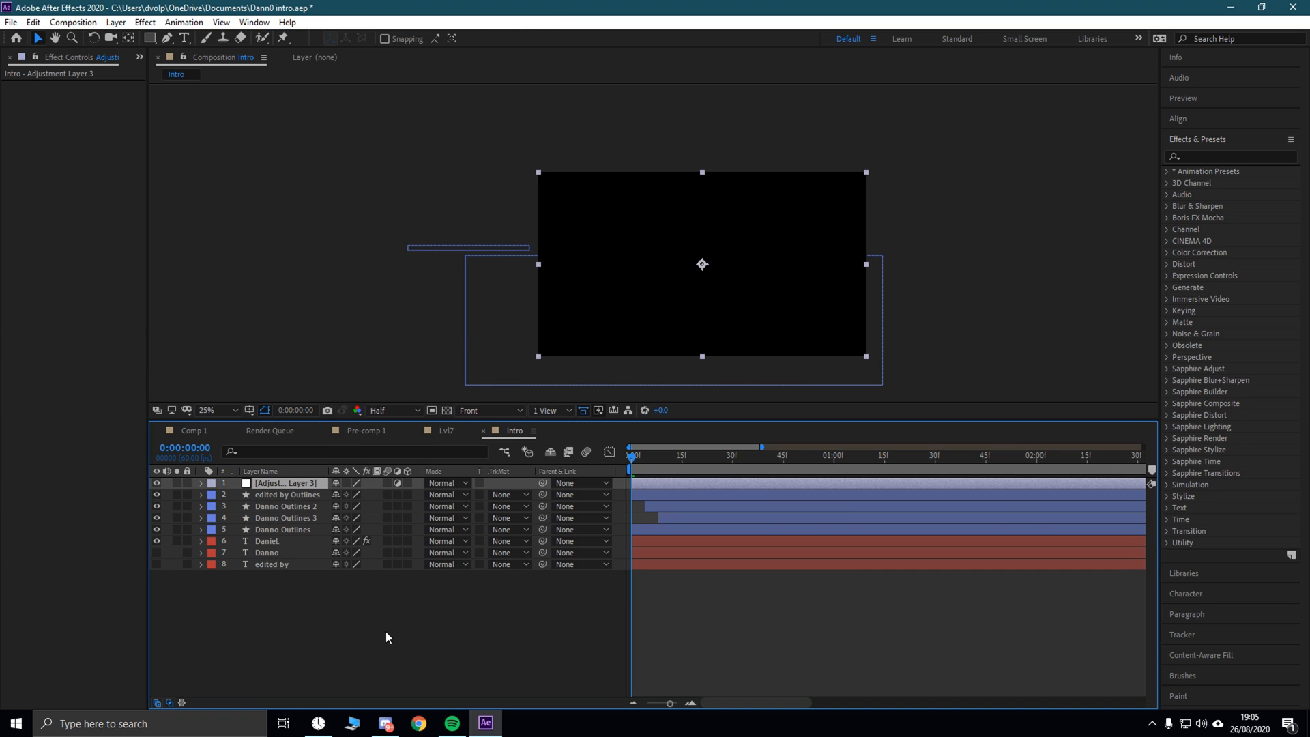
{"action": "left_click_drag", "start_coordinate": [290, 482], "coordinate": [292, 498]}
{"action": "left_click", "coordinate": [353, 613]}
Step: Copy the screen glitch footage layer from Pre-comp 1 into the Intro composition, place it just above the signature text layer and preview
{"action": "left_click", "coordinate": [366, 430]}
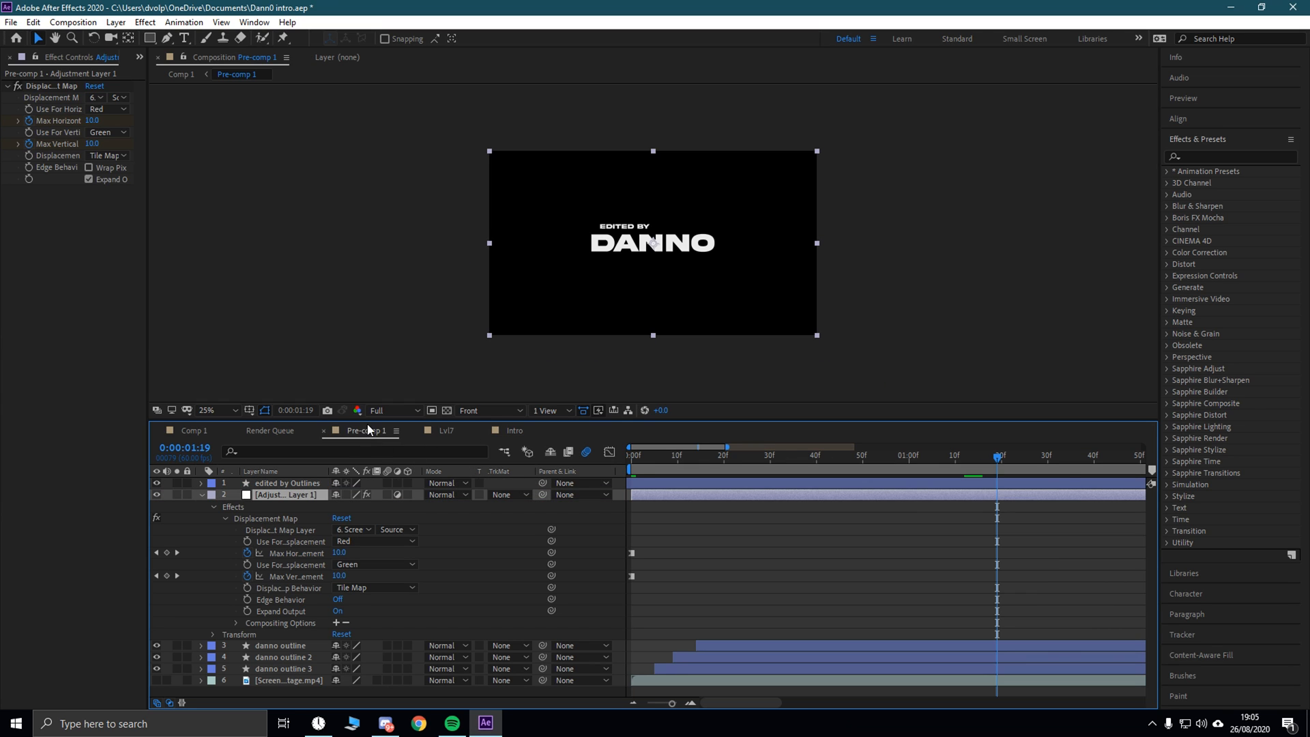
{"action": "left_click", "coordinate": [301, 682]}
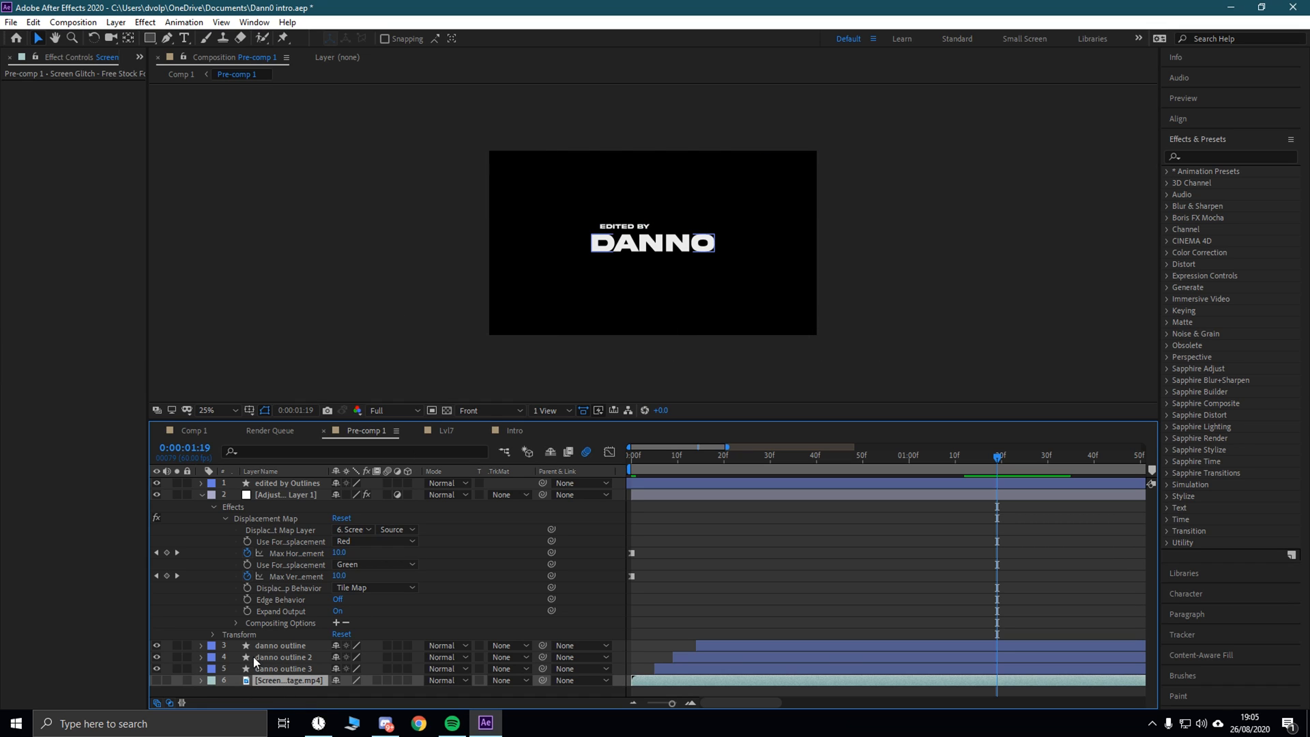
{"action": "left_click", "coordinate": [510, 430]}
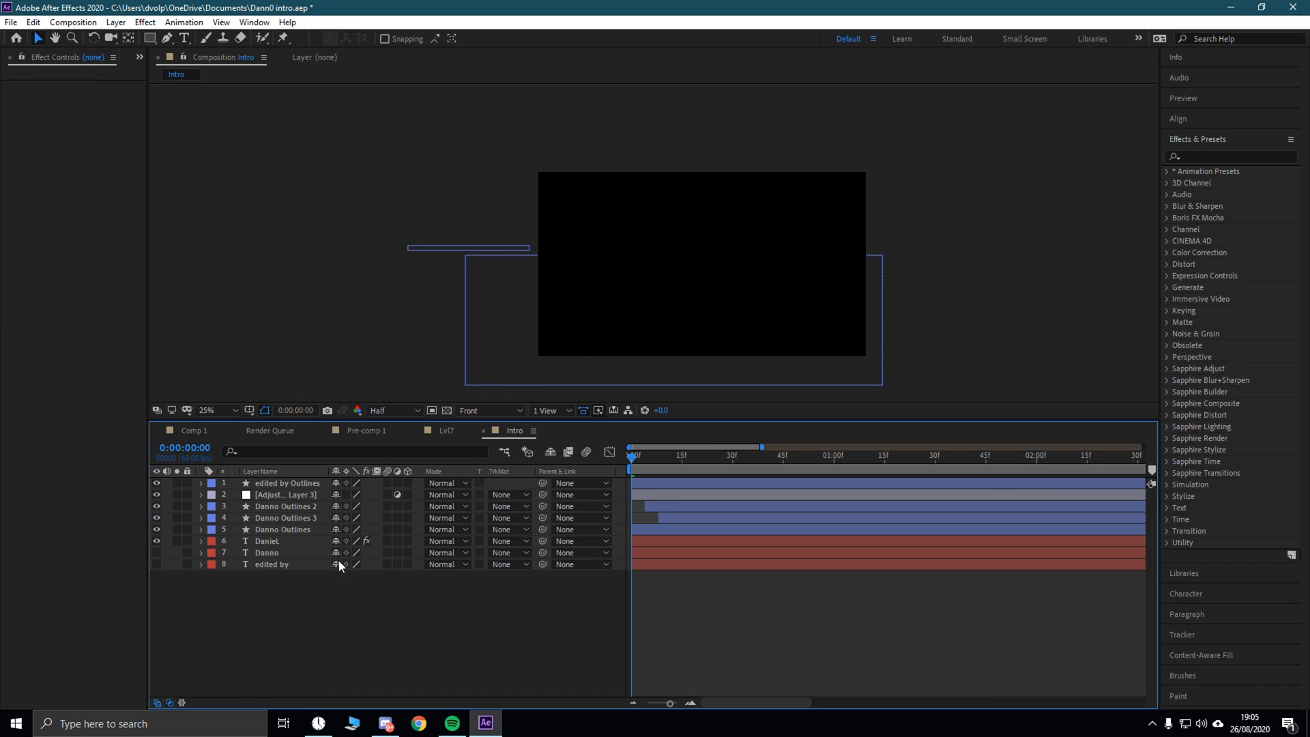
{"action": "key", "text": "ctrl+v"}
{"action": "left_click_drag", "start_coordinate": [301, 494], "coordinate": [291, 542]}
{"action": "key", "text": "space"}
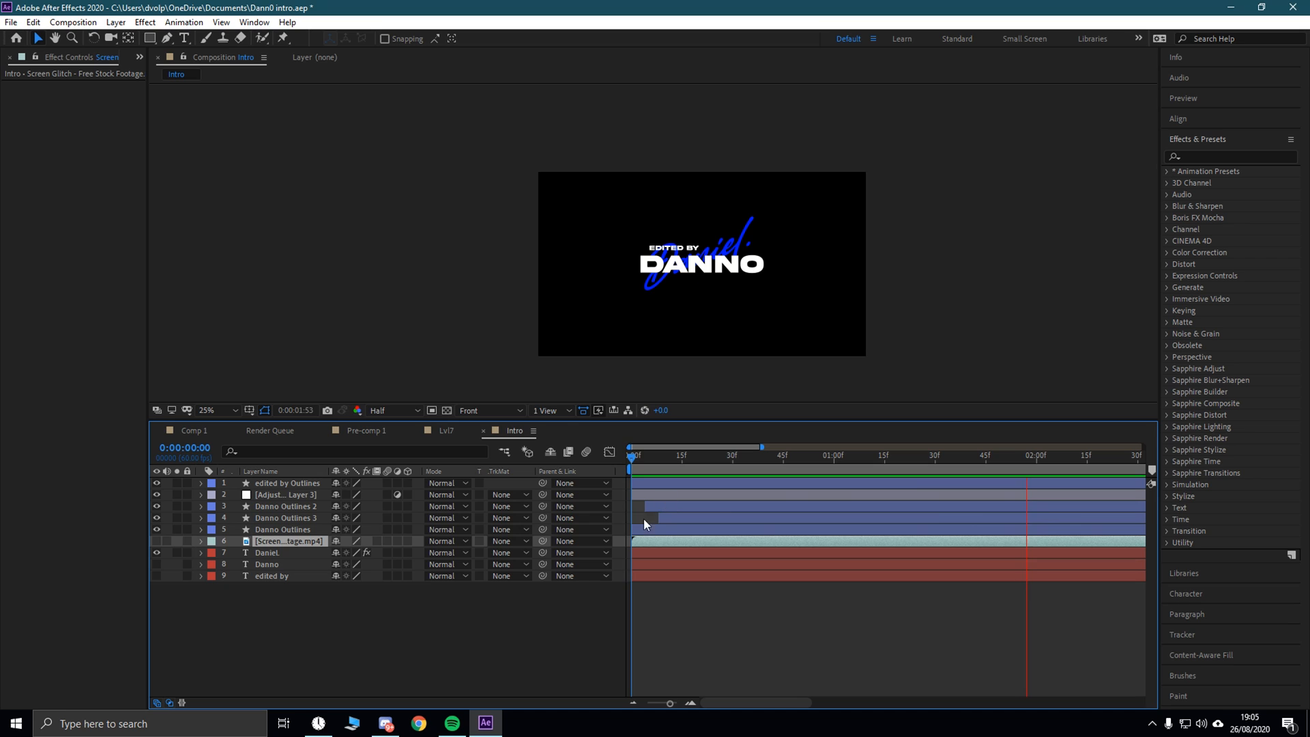
{"action": "left_click", "coordinate": [301, 612]}
Step: Search the effects for "displa" and apply the Displacement Map effect to the adjustment layer
{"action": "left_click", "coordinate": [281, 494]}
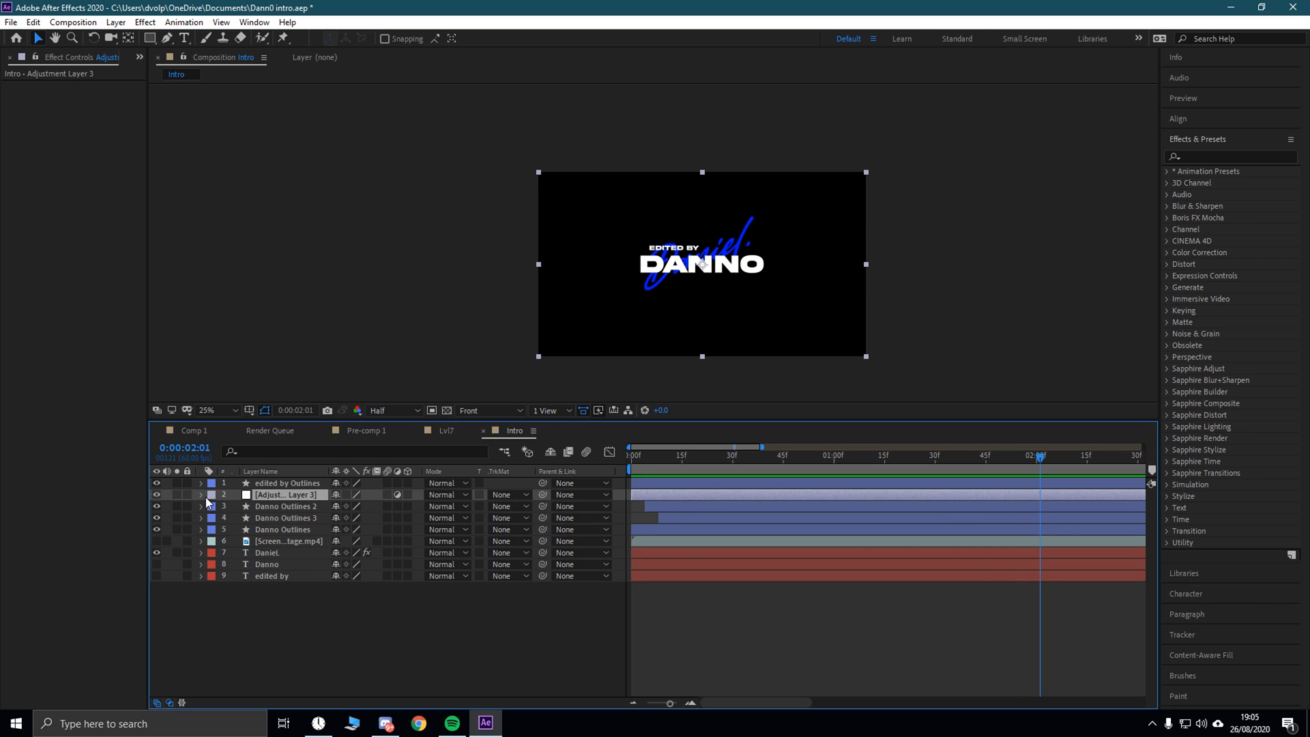
{"action": "left_click", "coordinate": [1205, 157]}
{"action": "type", "text": "displa"}
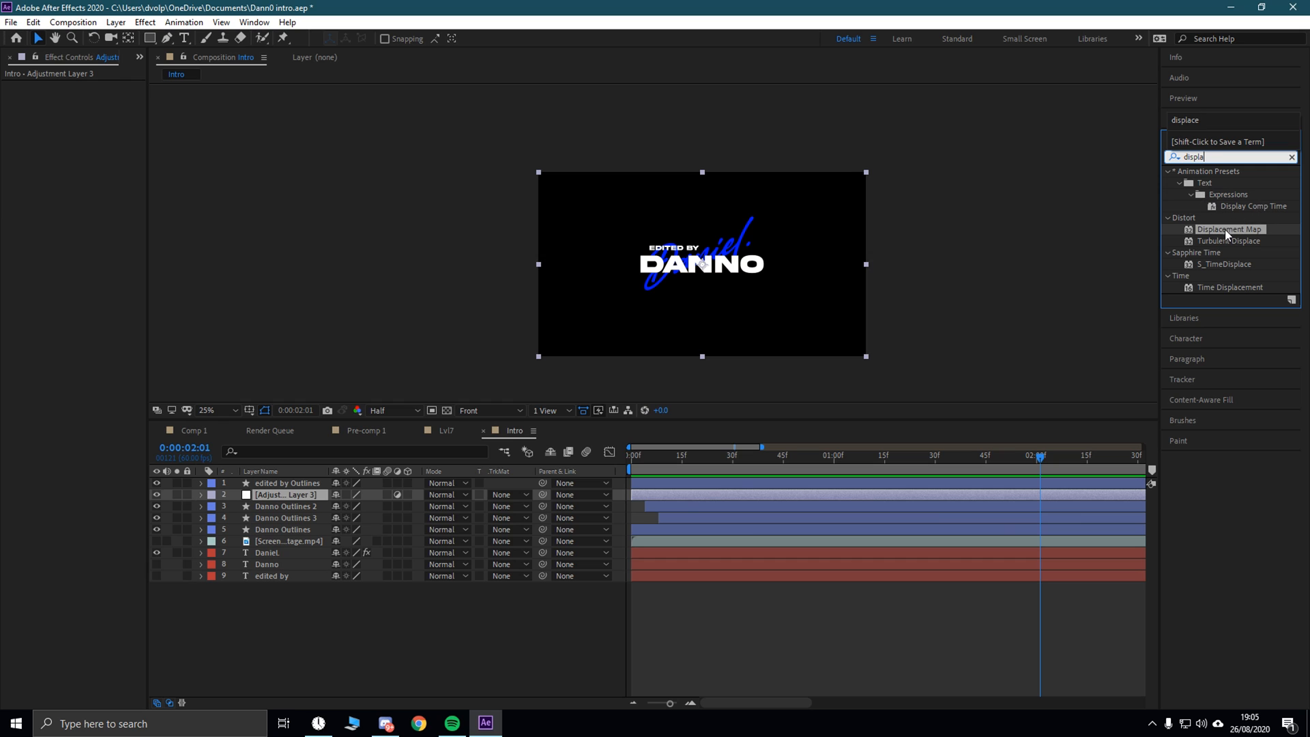
{"action": "double_click", "coordinate": [1225, 230]}
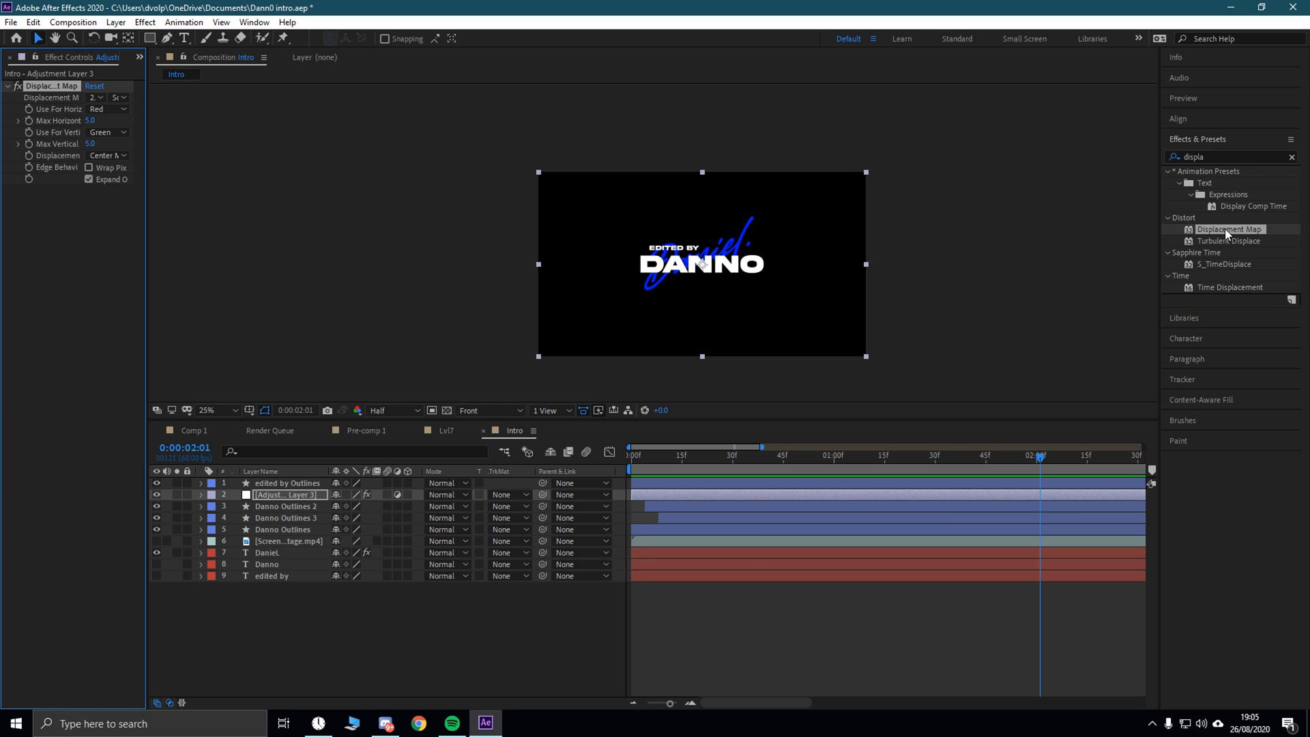
Step: Set the displacement map layer to the Screen Glitch - Free Stock Footage.mp4 layer and play back the intro
{"action": "left_click", "coordinate": [96, 100]}
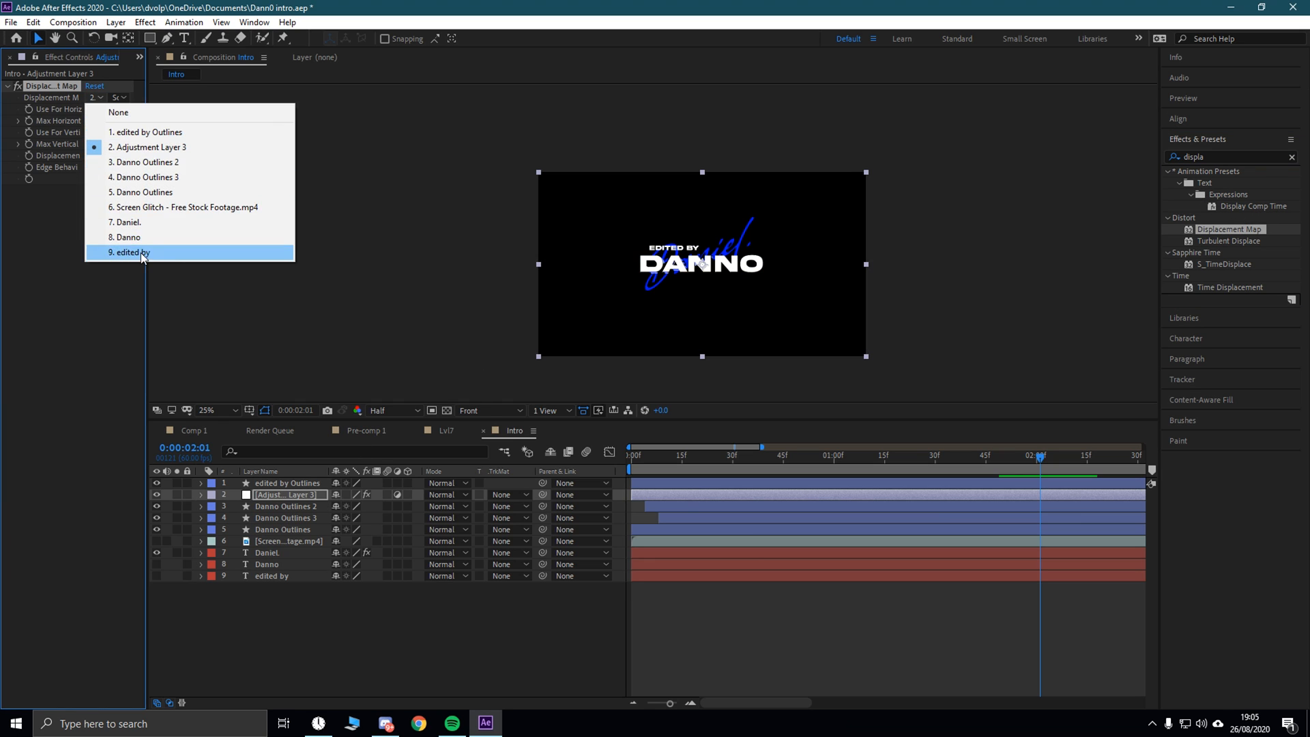
{"action": "left_click", "coordinate": [136, 208]}
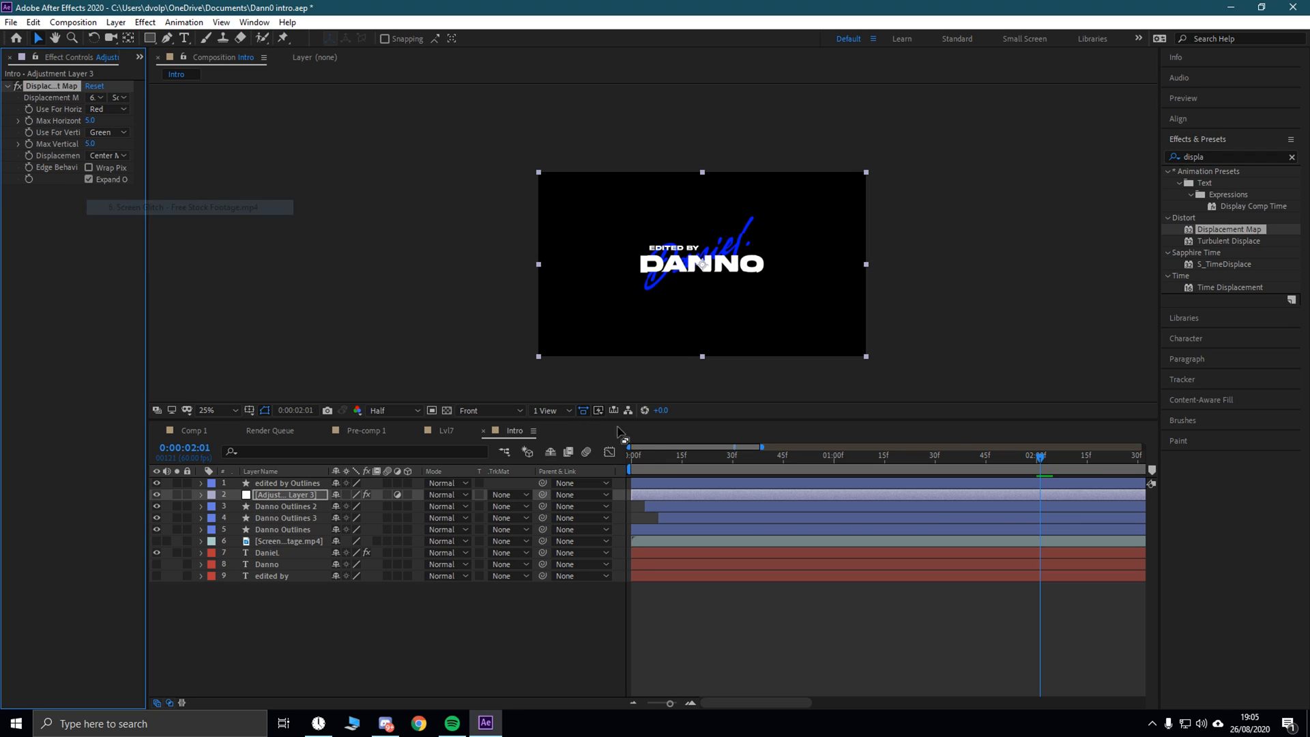
{"action": "left_click_drag", "start_coordinate": [1043, 450], "coordinate": [395, 412]}
{"action": "key", "text": "space"}
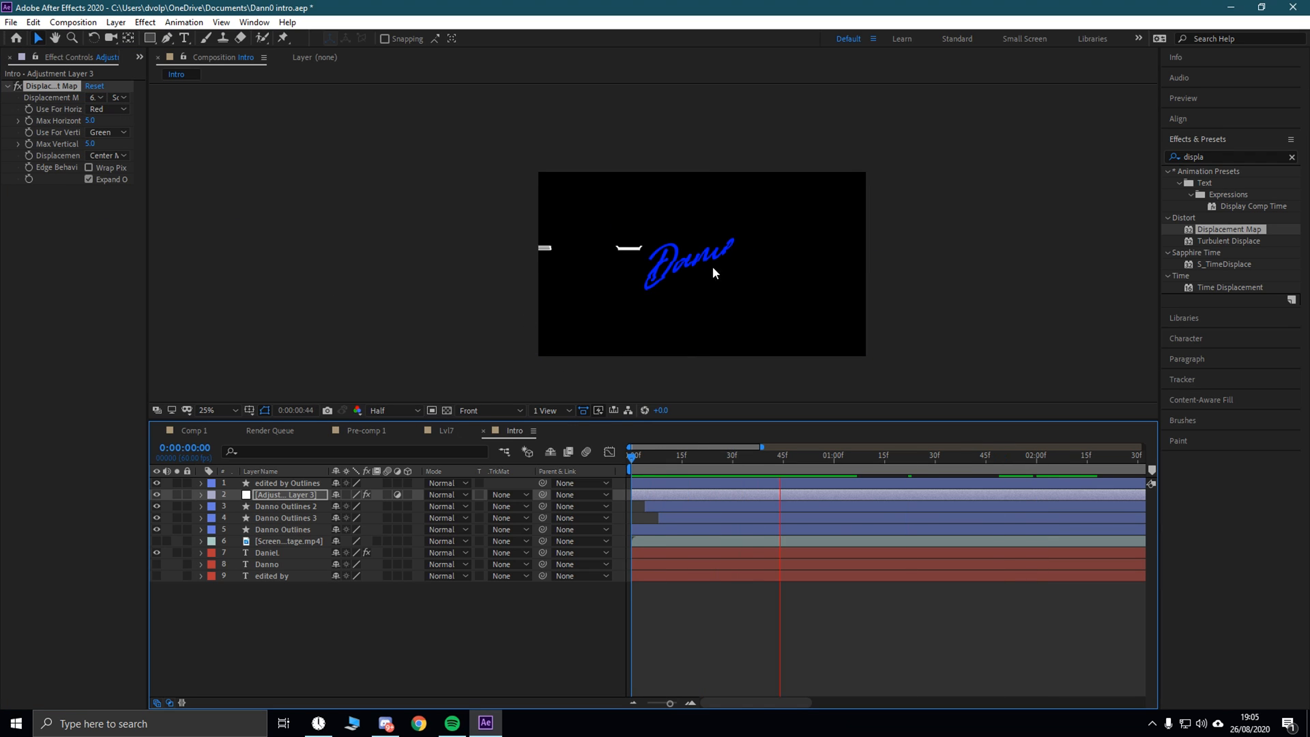
{"action": "key", "text": "space"}
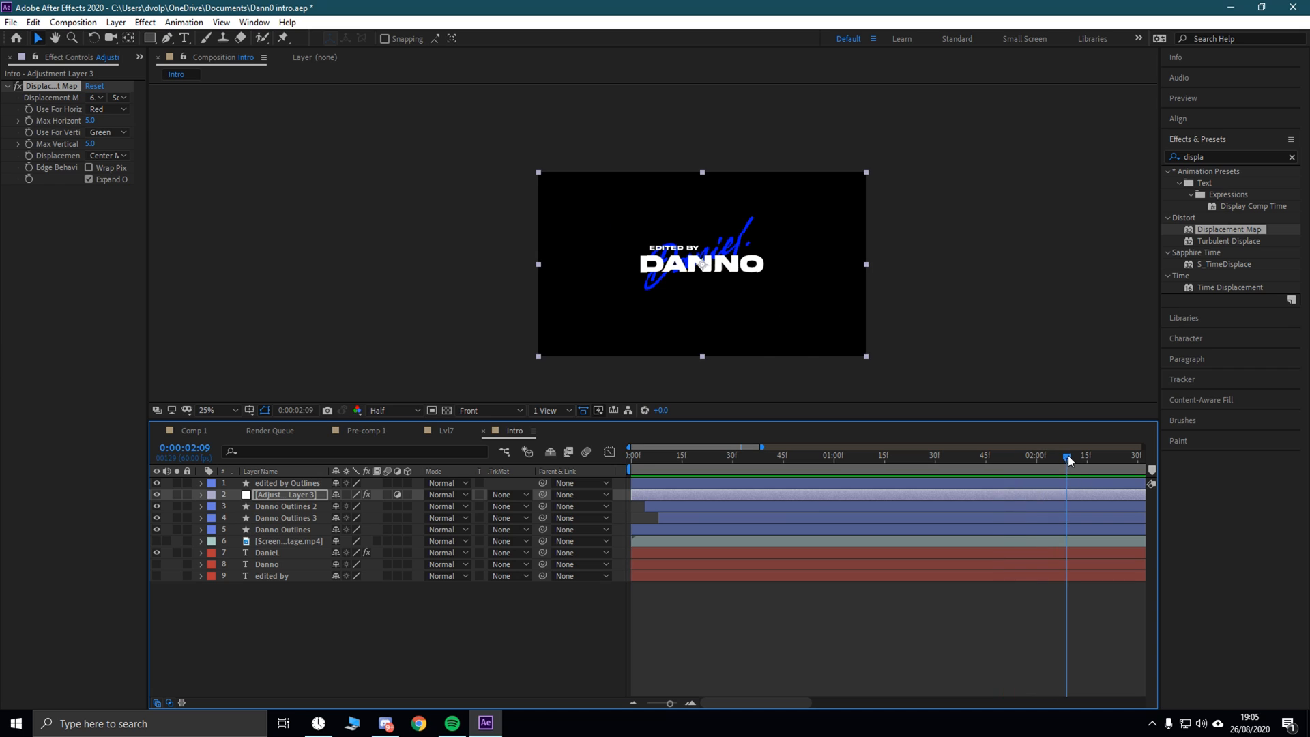
{"action": "left_click_drag", "start_coordinate": [1069, 456], "coordinate": [448, 430]}
{"action": "key", "text": "space"}
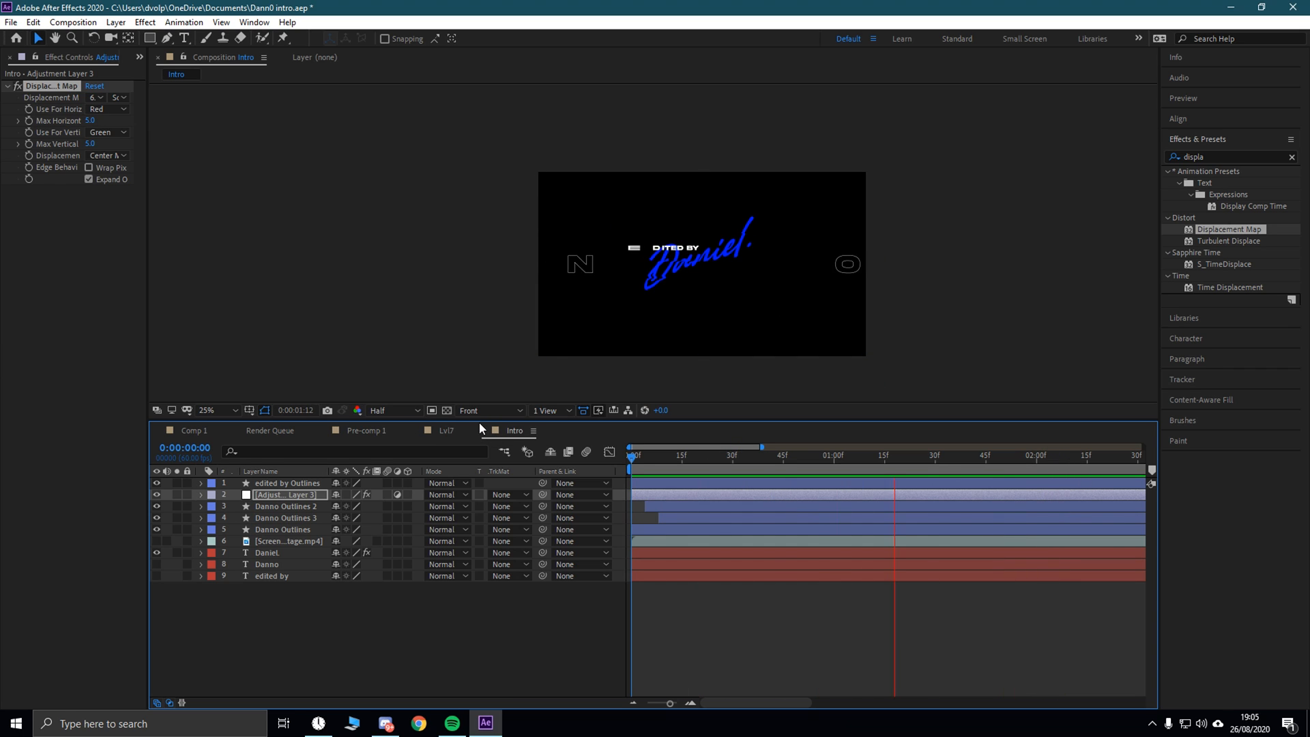
{"action": "key", "text": "space"}
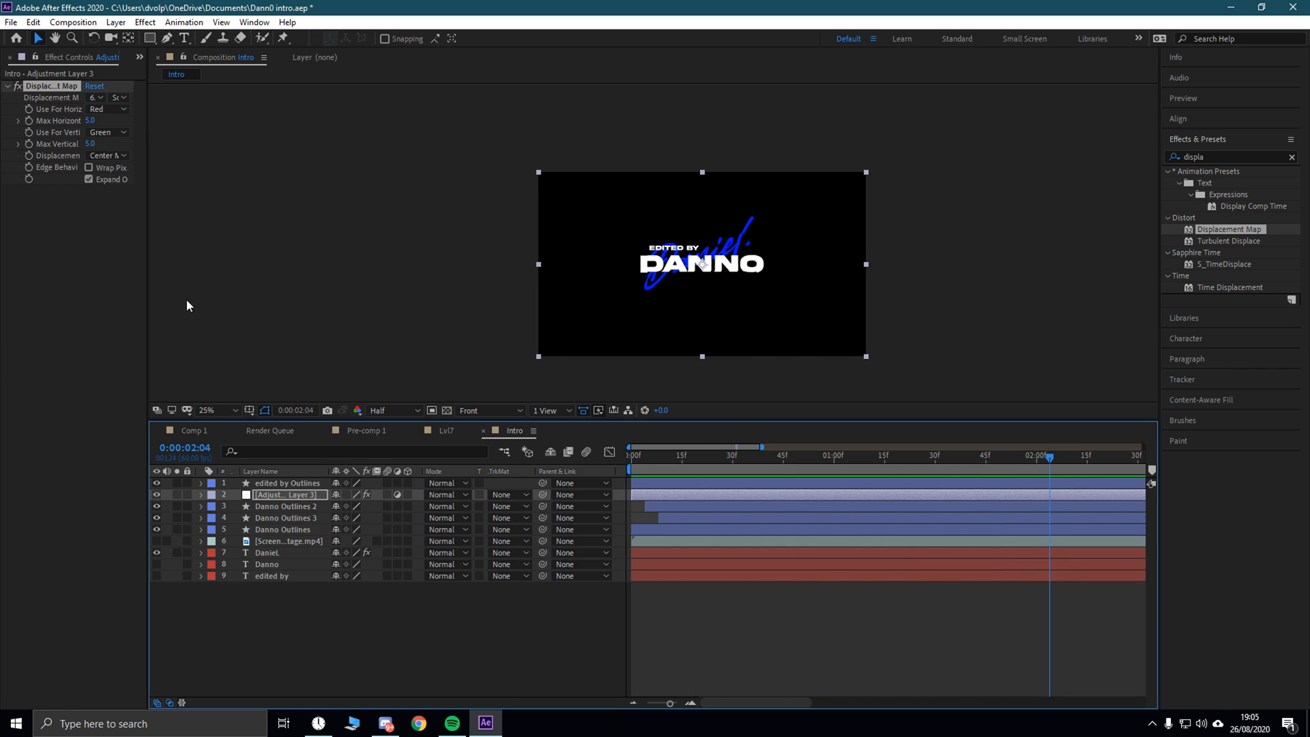
Step: Set the Displacement Map's max horizontal and max vertical displacement to 10
{"action": "left_click", "coordinate": [89, 120]}
{"action": "type", "text": "10"}
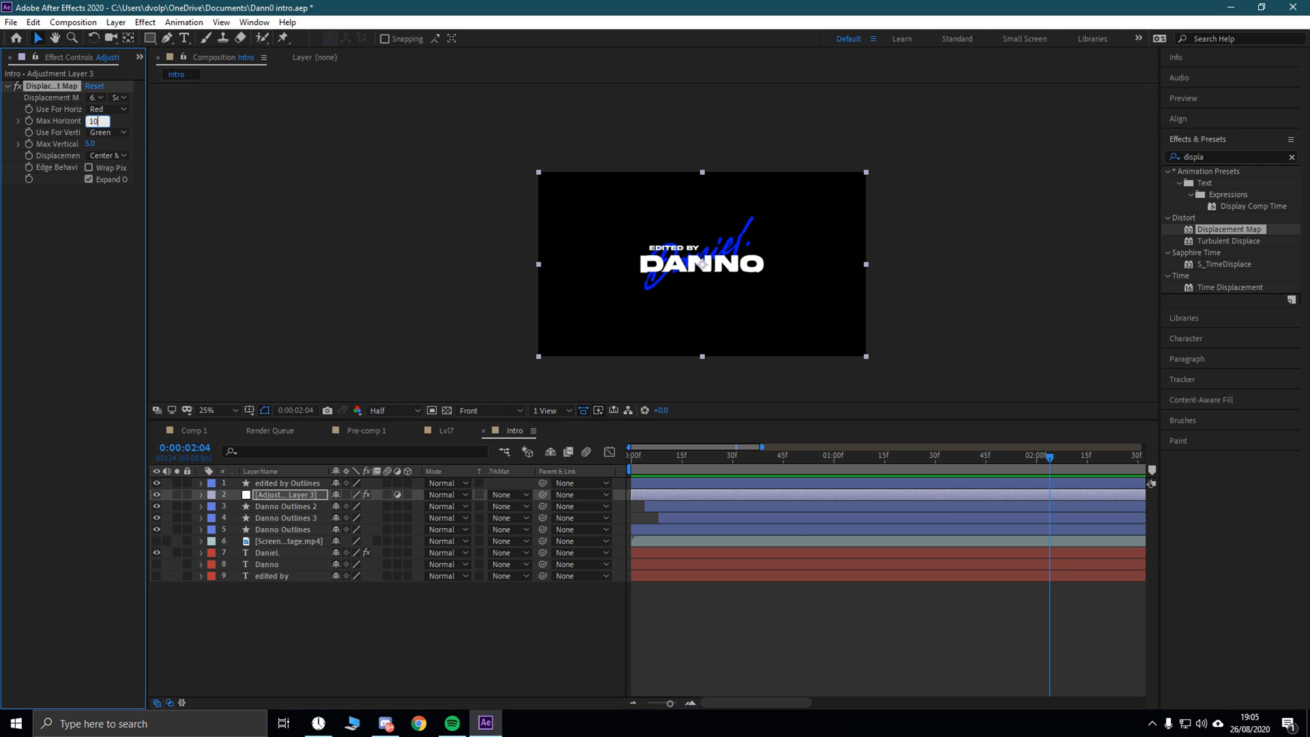
{"action": "key", "text": "Tab"}
{"action": "type", "text": "10"}
{"action": "key", "text": "Return"}
{"action": "left_click", "coordinate": [279, 450]}
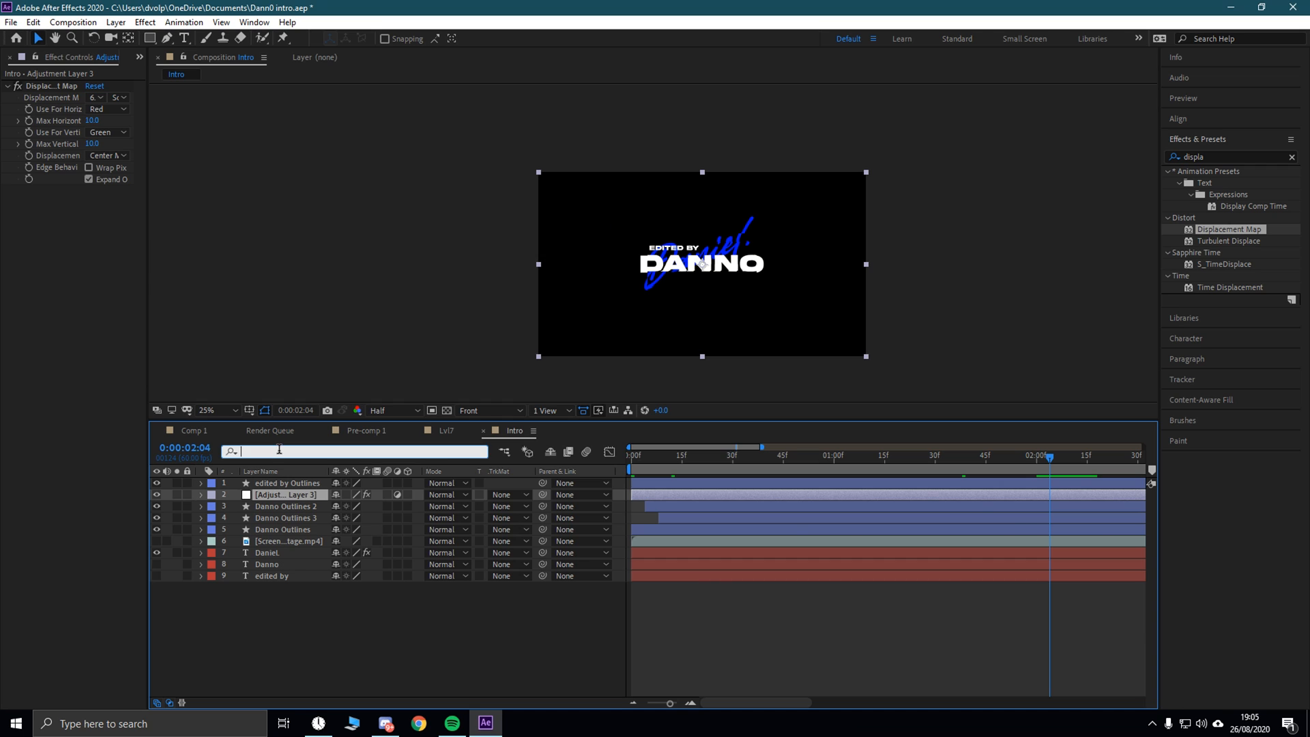
{"action": "type", "text": "drop"}
{"action": "key", "text": "BackSpace"}
{"action": "key", "text": "BackSpace"}
{"action": "key", "text": "BackSpace"}
{"action": "key", "text": "BackSpace"}
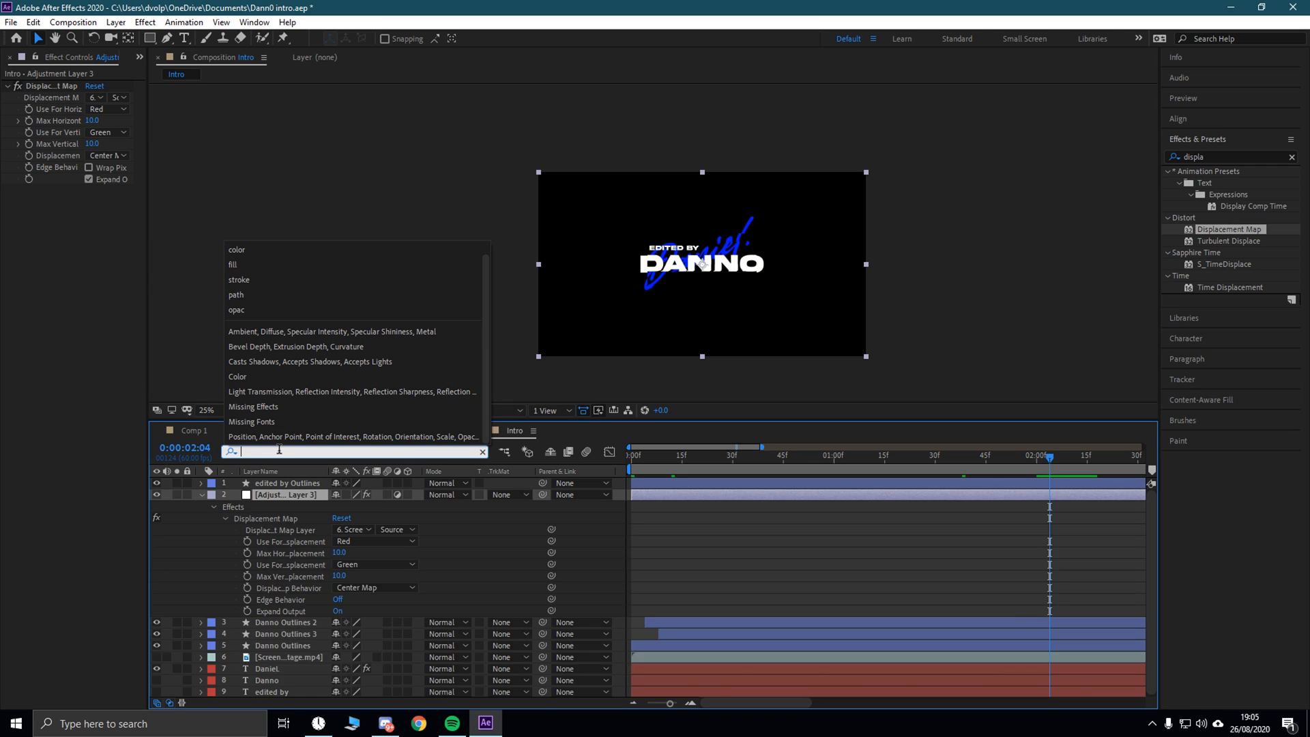
{"action": "left_click", "coordinate": [293, 603]}
{"action": "left_click", "coordinate": [294, 496]}
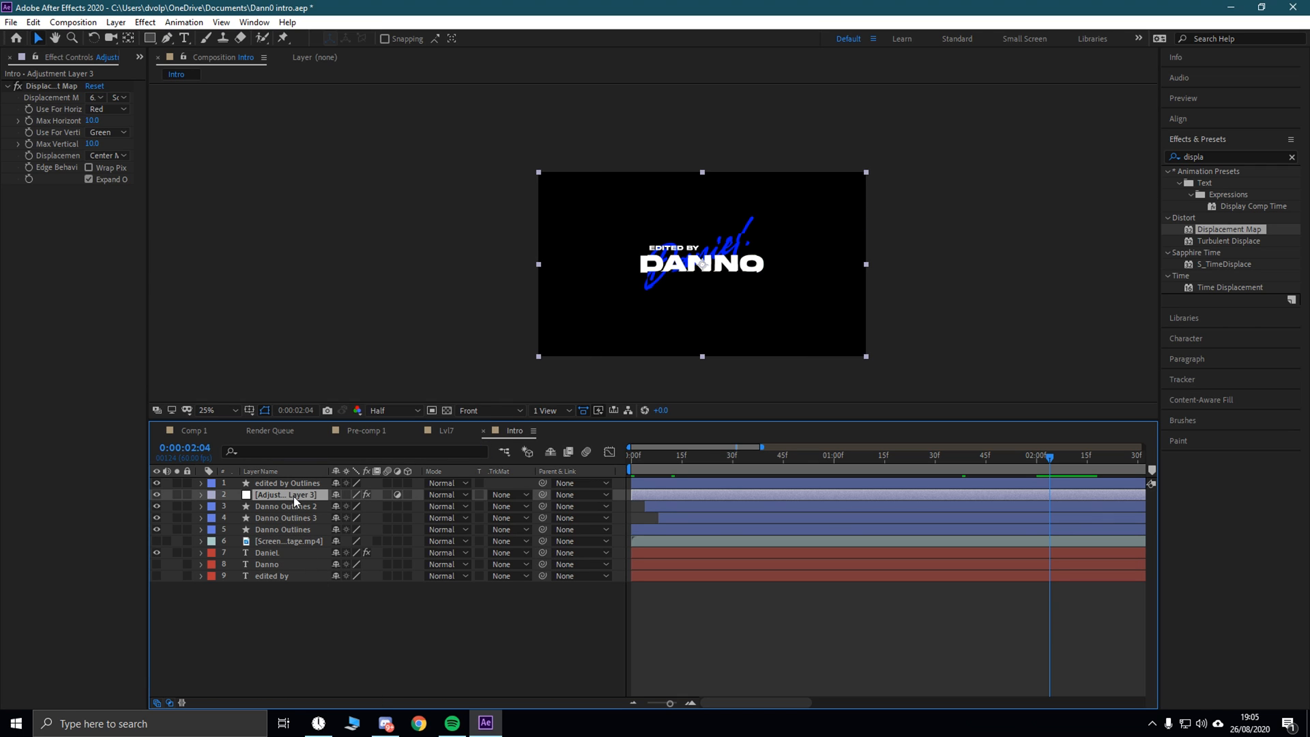
{"action": "left_click", "coordinate": [309, 607]}
Step: On the adjustment layer, set both max displacement values to 0 at 0:00:01:52 and enable keyframing for them
{"action": "left_click", "coordinate": [295, 495]}
{"action": "key", "text": "e"}
{"action": "mouse_move", "coordinate": [1049, 461]}
{"action": "left_mouse_down"}
{"action": "mouse_move", "coordinate": [634, 471]}
{"action": "mouse_move", "coordinate": [730, 496]}
{"action": "mouse_move", "coordinate": [427, 474]}
{"action": "left_mouse_up"}
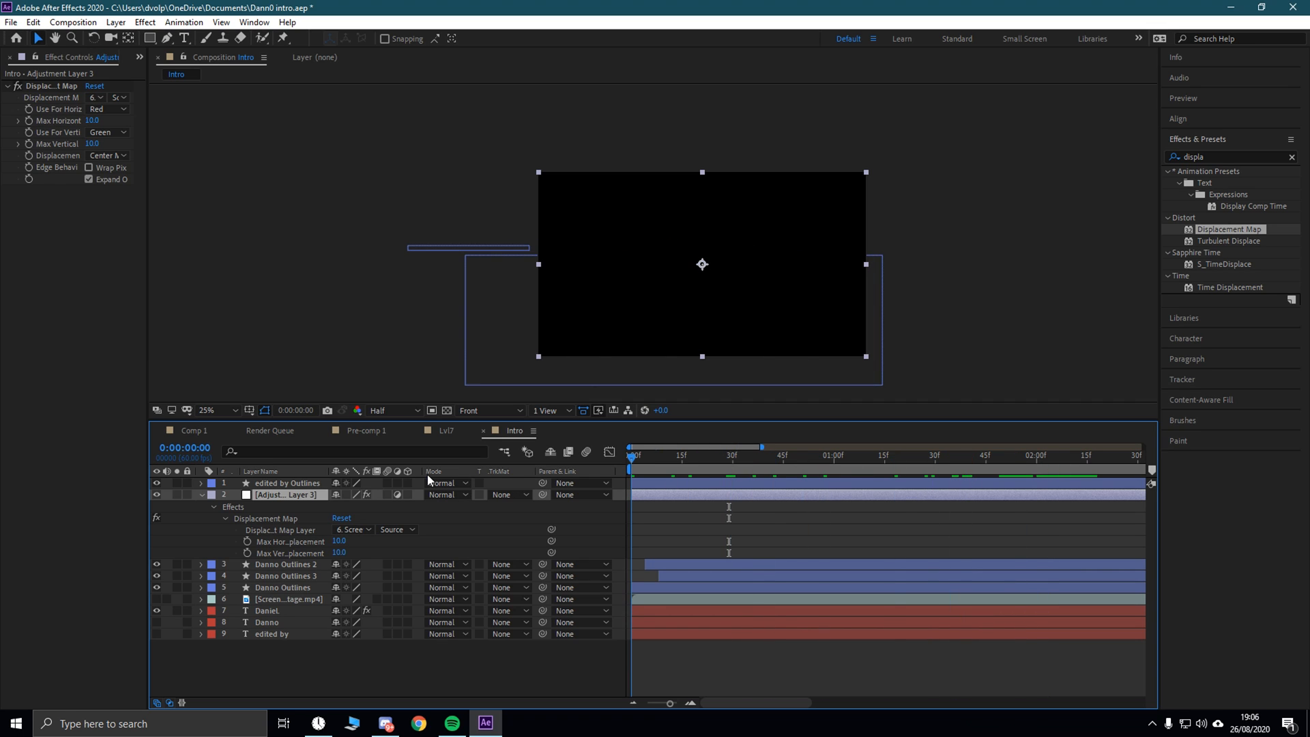
{"action": "left_click_drag", "start_coordinate": [635, 461], "coordinate": [1013, 483]}
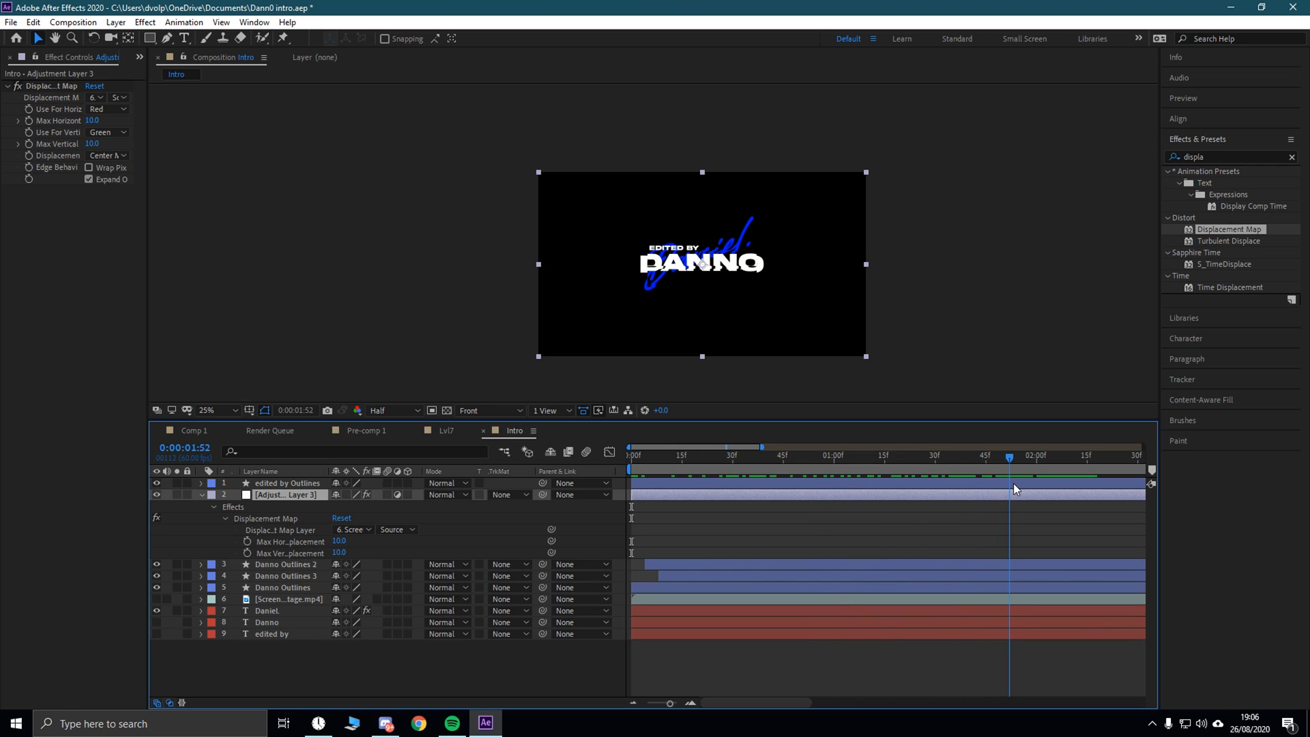
{"action": "left_click", "coordinate": [338, 541]}
{"action": "type", "text": "0"}
{"action": "key", "text": "Tab"}
{"action": "type", "text": "0"}
{"action": "key", "text": "Return"}
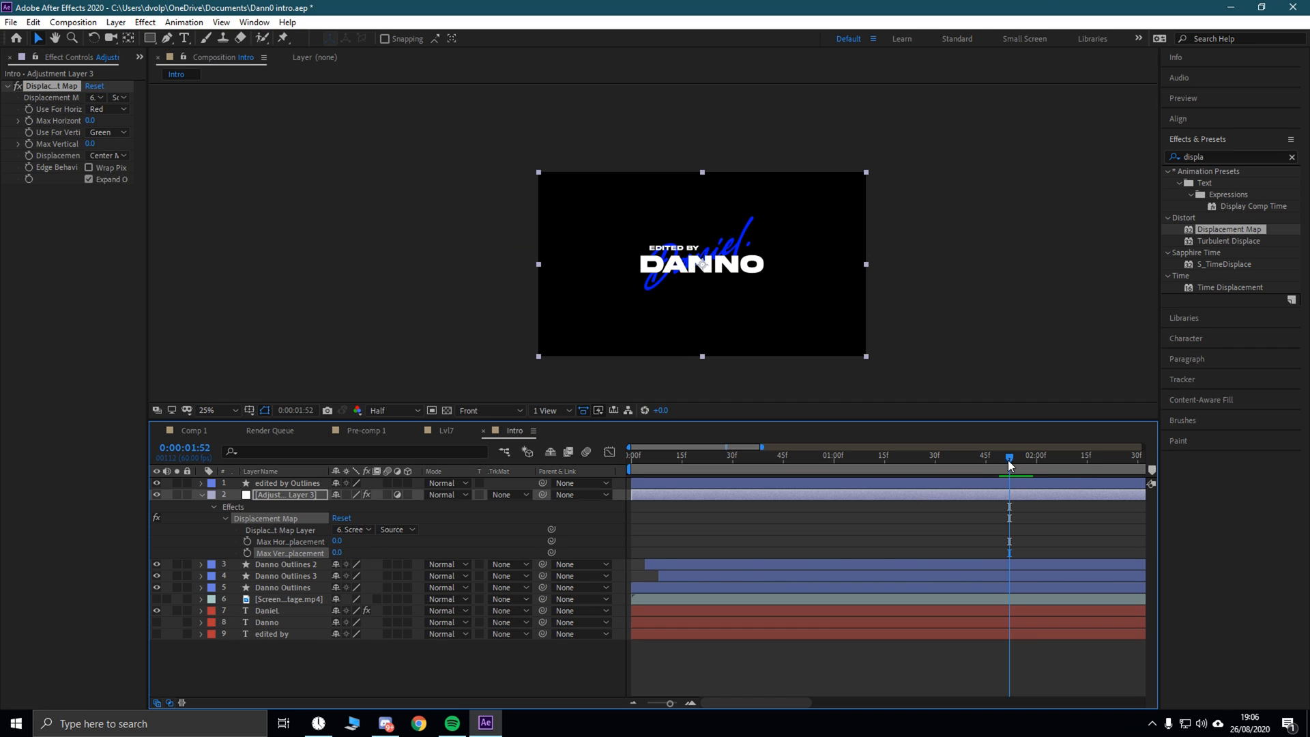
{"action": "left_click", "coordinate": [247, 542]}
Step: Keyframe the max horizontal and max vertical displacement at 10 at 0:00:01:50
{"action": "left_click_drag", "start_coordinate": [1008, 459], "coordinate": [1001, 460]}
{"action": "left_click", "coordinate": [337, 541]}
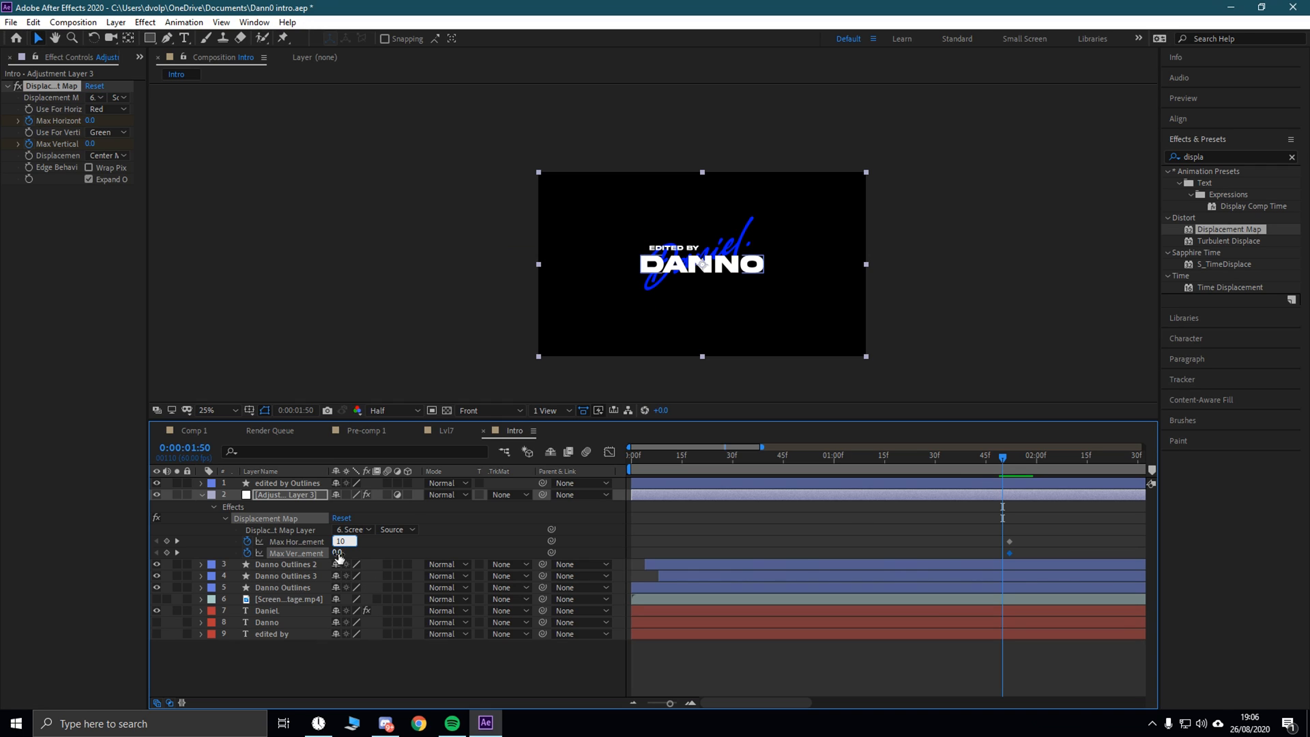
{"action": "left_click", "coordinate": [337, 553]}
{"action": "type", "text": "10"}
{"action": "key", "text": "Return"}
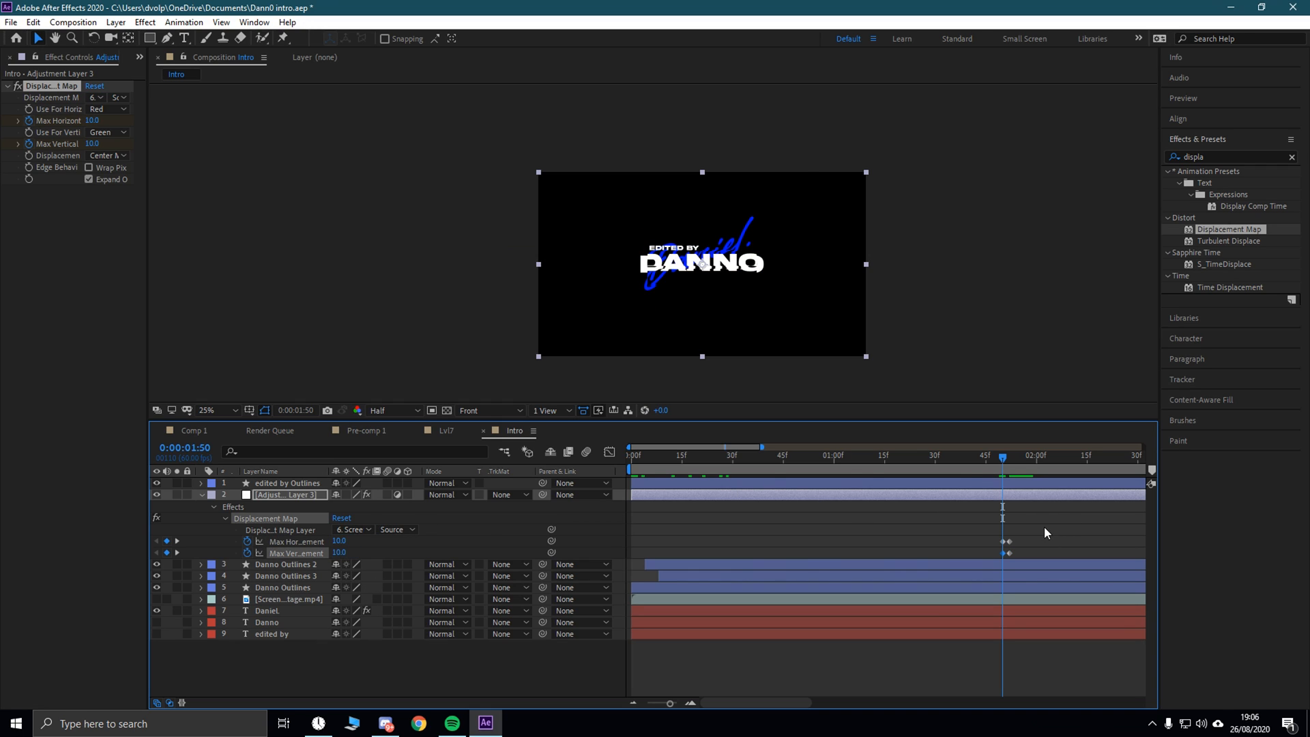
Step: Apply Easy Ease to the displacement keyframes and toggle them as hold keyframes
{"action": "right_click", "coordinate": [1010, 544]}
{"action": "mouse_move", "coordinate": [1079, 532]}
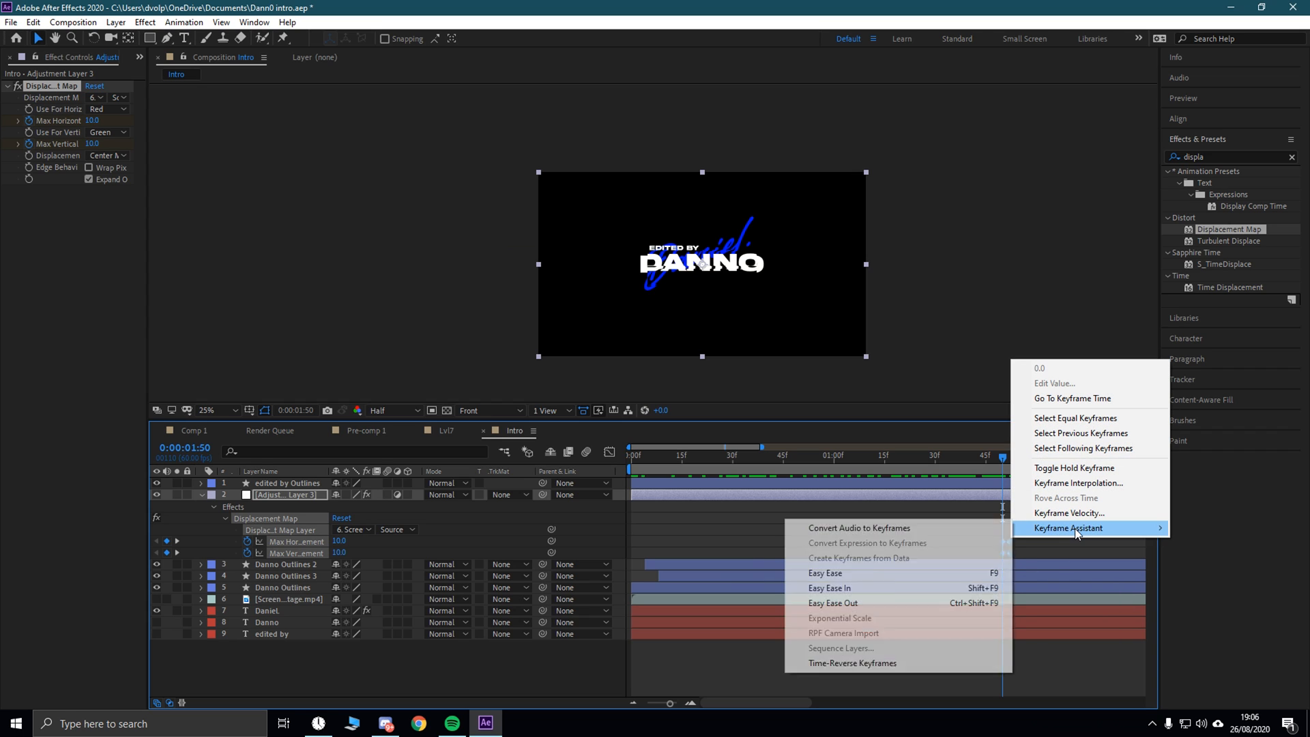
{"action": "left_click", "coordinate": [887, 570]}
{"action": "right_click", "coordinate": [1008, 550]}
{"action": "left_click", "coordinate": [1085, 476]}
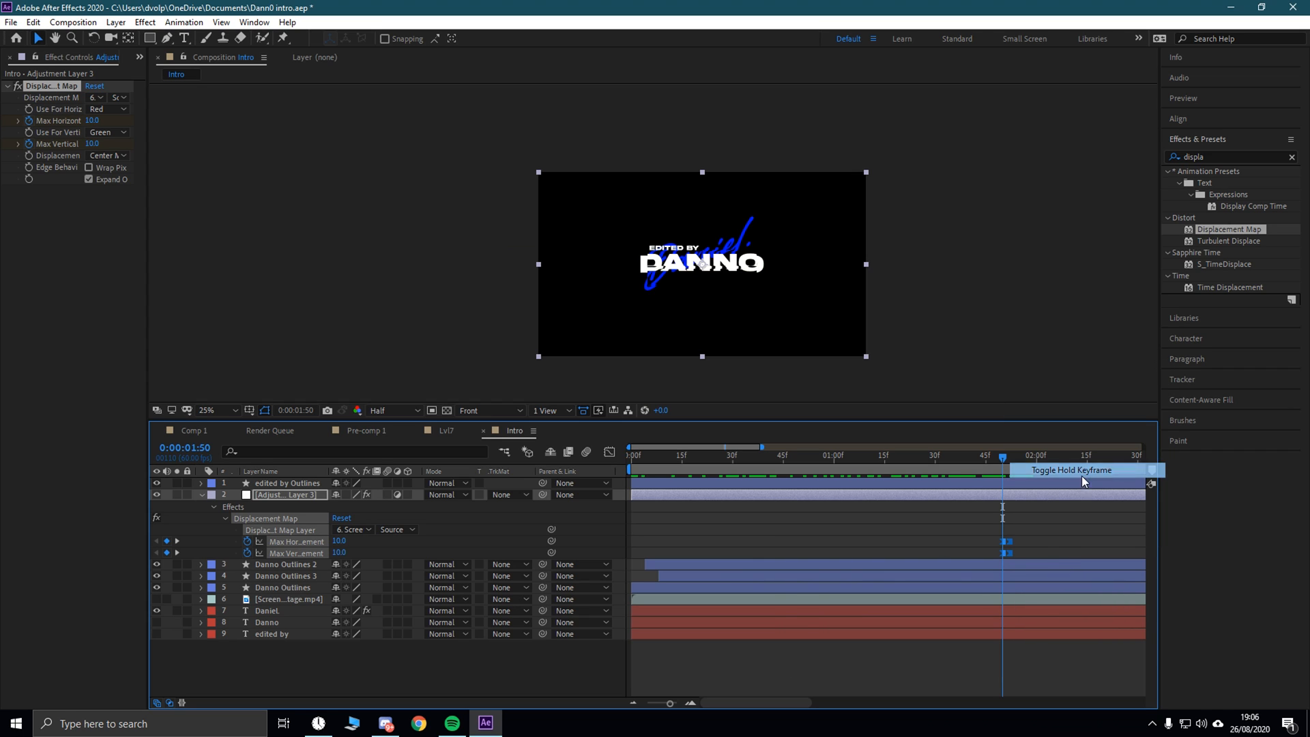
Step: Preview the glitch timing and shift the displacement keyframes gradually earlier to about 0:00:01:45
{"action": "left_click_drag", "start_coordinate": [1001, 453], "coordinate": [779, 455]}
{"action": "key", "text": "space"}
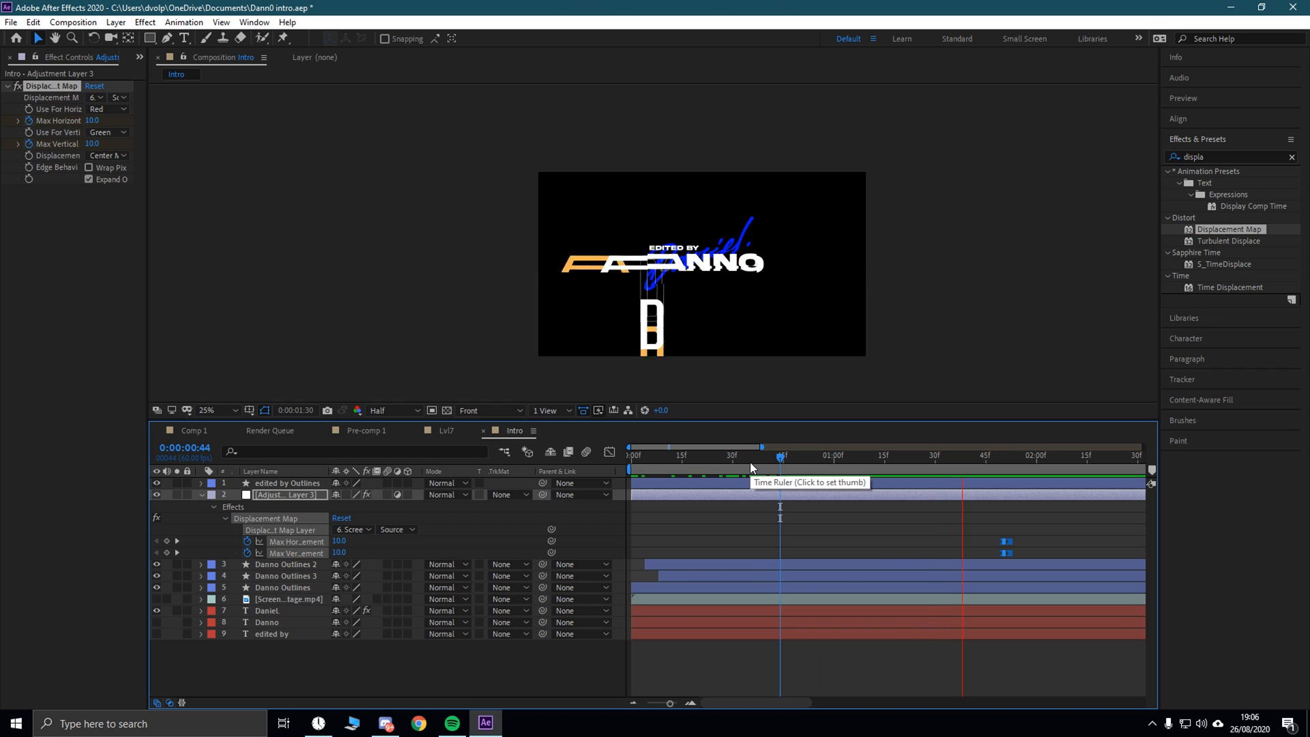
{"action": "left_click", "coordinate": [753, 459]}
{"action": "key", "text": "space"}
{"action": "left_click_drag", "start_coordinate": [1007, 542], "coordinate": [1005, 542]}
{"action": "key", "text": "space"}
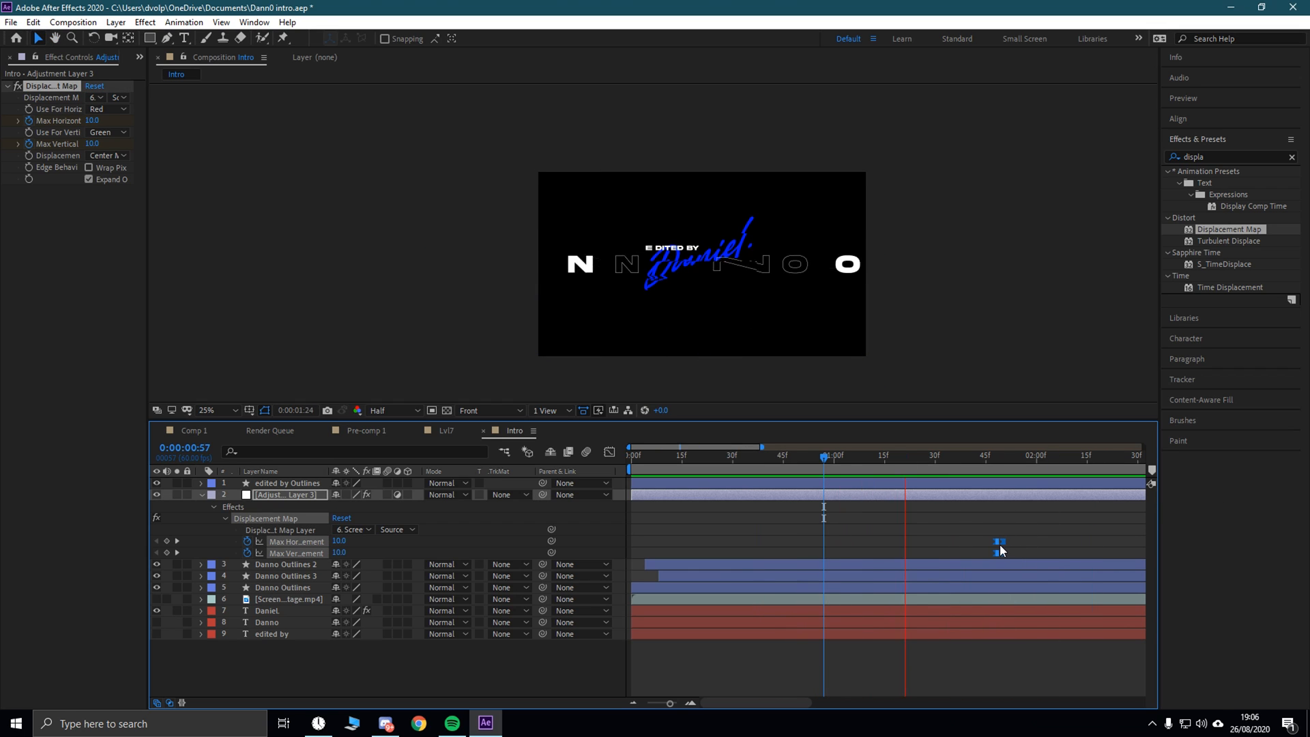
{"action": "key", "text": "space"}
{"action": "left_click_drag", "start_coordinate": [1004, 542], "coordinate": [995, 539]}
{"action": "left_click_drag", "start_coordinate": [1129, 461], "coordinate": [712, 465]}
{"action": "key", "text": "space"}
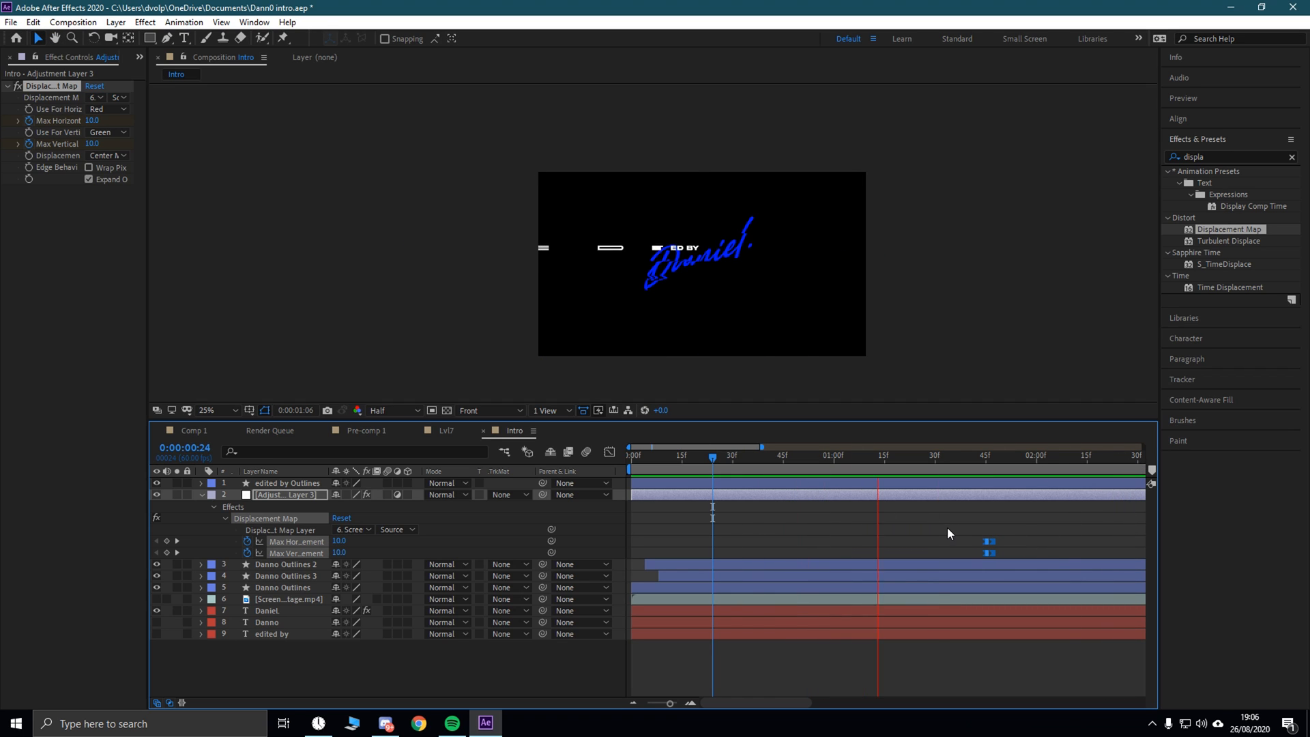
Step: Try the displacement keyframes earlier, at about 0:00:01:22, and play back the result
{"action": "key", "text": "space"}
{"action": "left_click_drag", "start_coordinate": [993, 541], "coordinate": [916, 528]}
{"action": "left_click_drag", "start_coordinate": [1095, 458], "coordinate": [821, 466]}
{"action": "key", "text": "space"}
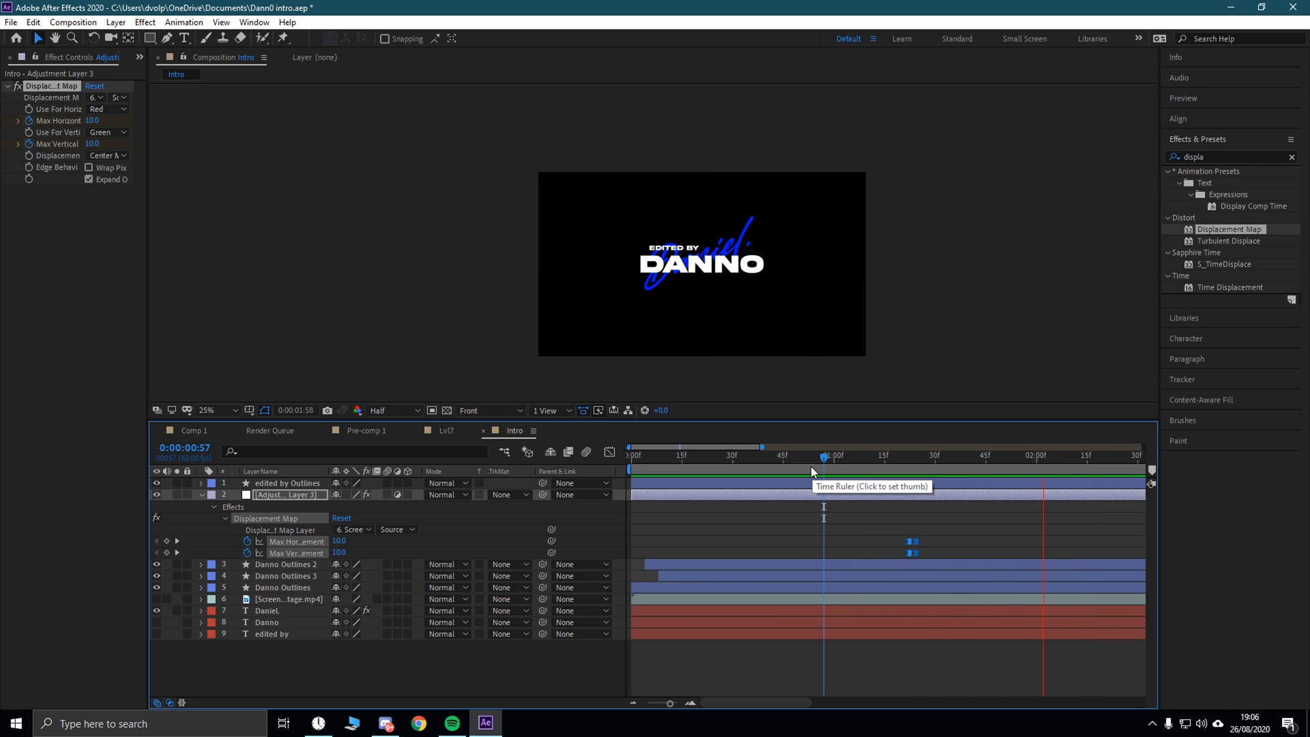
{"action": "key", "text": "space"}
{"action": "left_click_drag", "start_coordinate": [1091, 456], "coordinate": [760, 452]}
{"action": "key", "text": "space"}
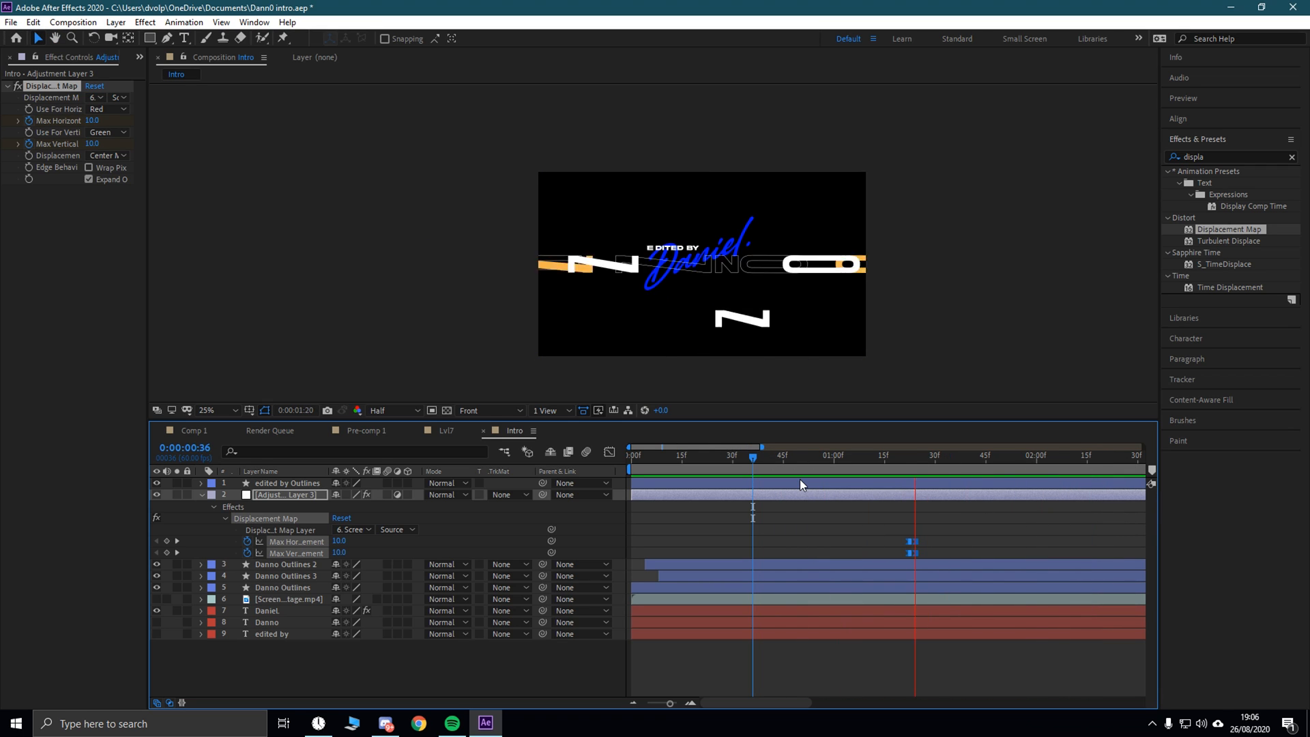
{"action": "key", "text": "space"}
Step: Select all the displacement keyframes, move them to about 0:00:01:35 and preview the intro
{"action": "left_click", "coordinate": [924, 541]}
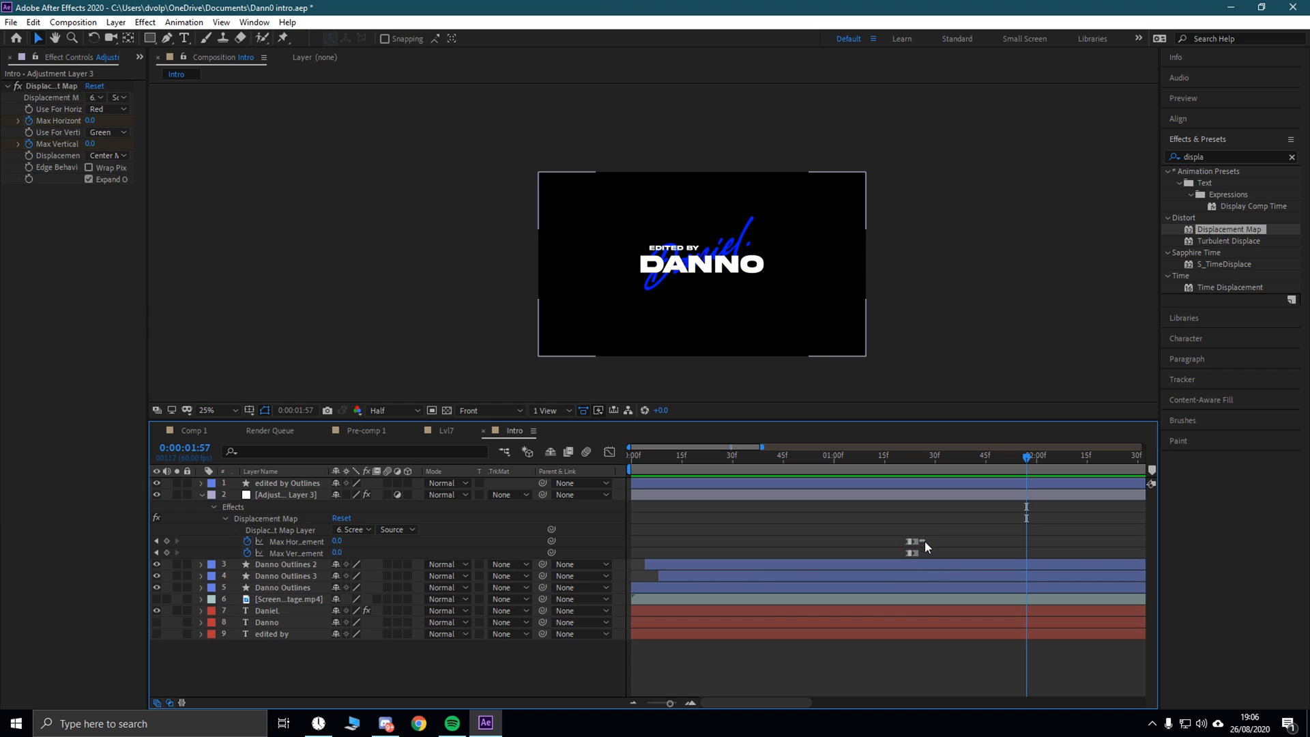
{"action": "mouse_move", "coordinate": [901, 548]}
{"action": "left_mouse_down"}
{"action": "mouse_move", "coordinate": [917, 542]}
{"action": "mouse_move", "coordinate": [920, 556]}
{"action": "left_mouse_up"}
{"action": "left_click", "coordinate": [926, 544]}
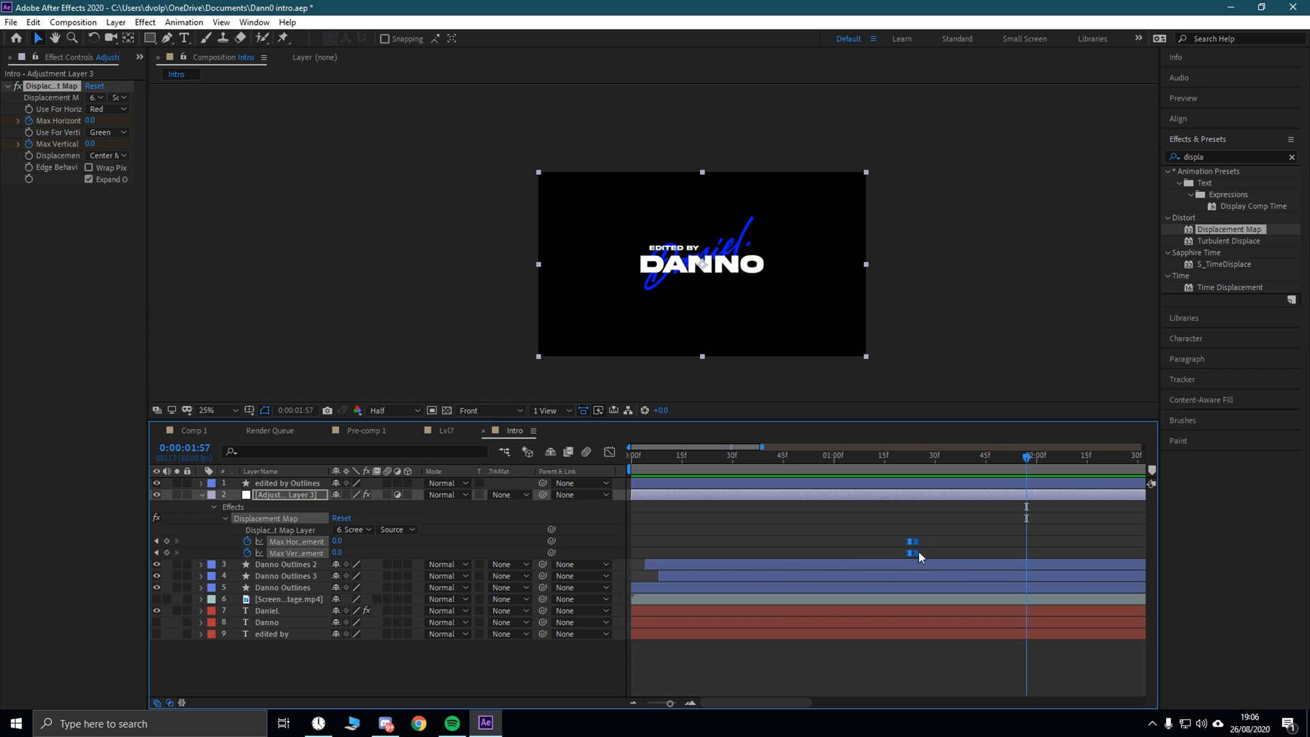
{"action": "left_click_drag", "start_coordinate": [1012, 461], "coordinate": [860, 469]}
{"action": "left_click_drag", "start_coordinate": [927, 541], "coordinate": [956, 540]}
{"action": "key", "text": "space"}
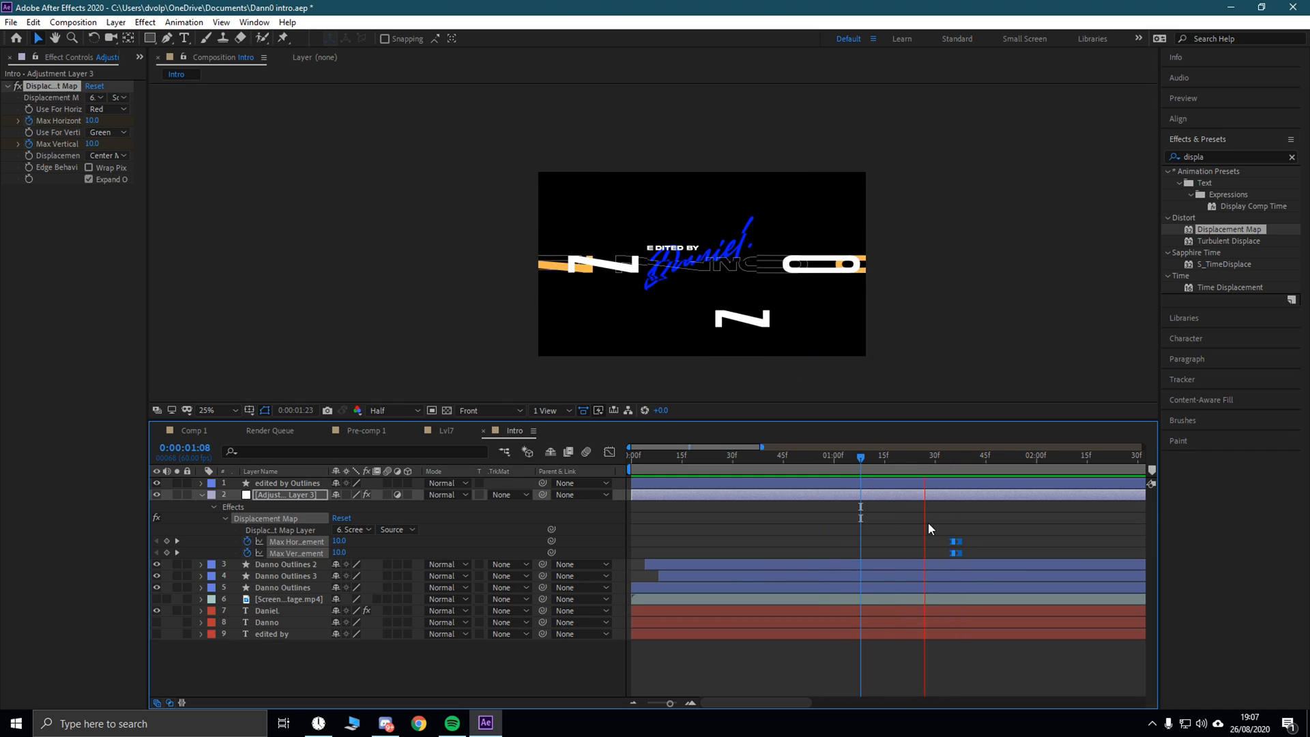
{"action": "key", "text": "space"}
{"action": "left_click", "coordinate": [792, 454]}
{"action": "key", "text": "space"}
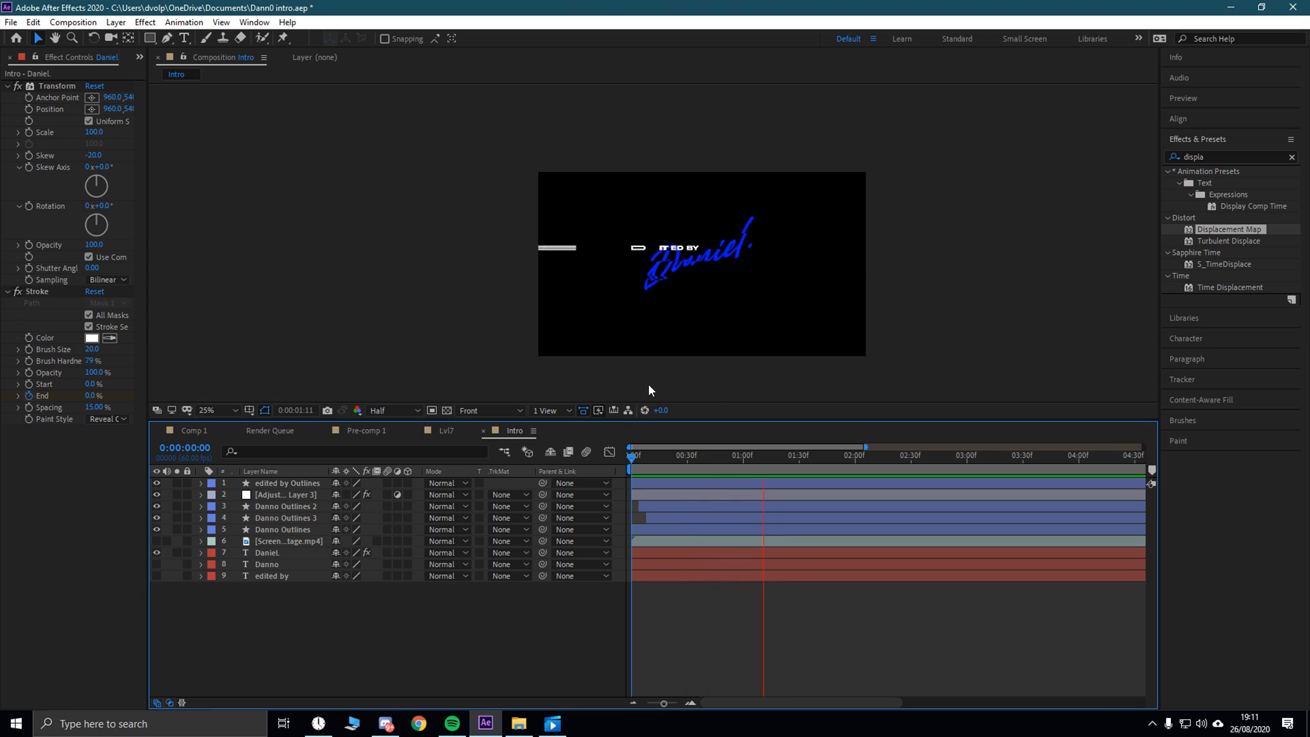
Step: Pre-compose the layers from edited by Outlines down to the screen glitch footage, moving all attributes into the new composition
{"action": "key", "text": "space"}
{"action": "key", "text": "Home"}
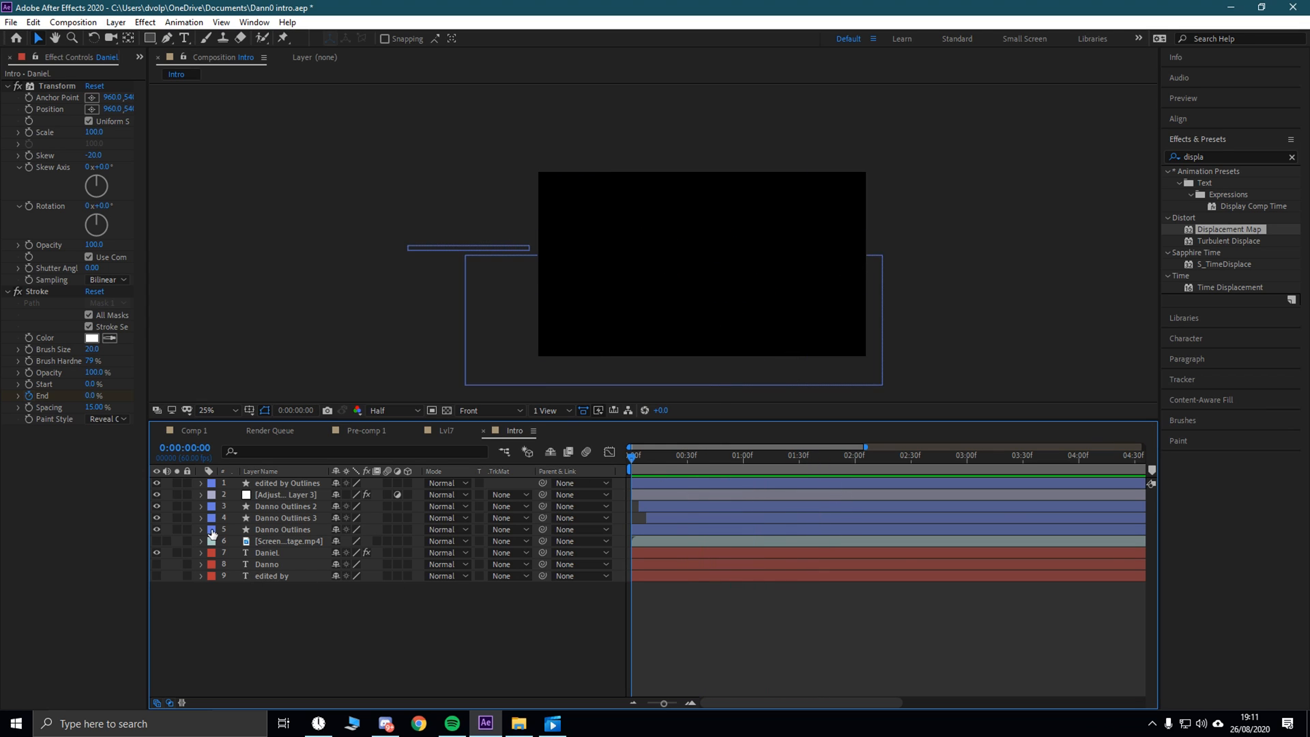
{"action": "left_click_drag", "start_coordinate": [230, 481], "coordinate": [261, 542]}
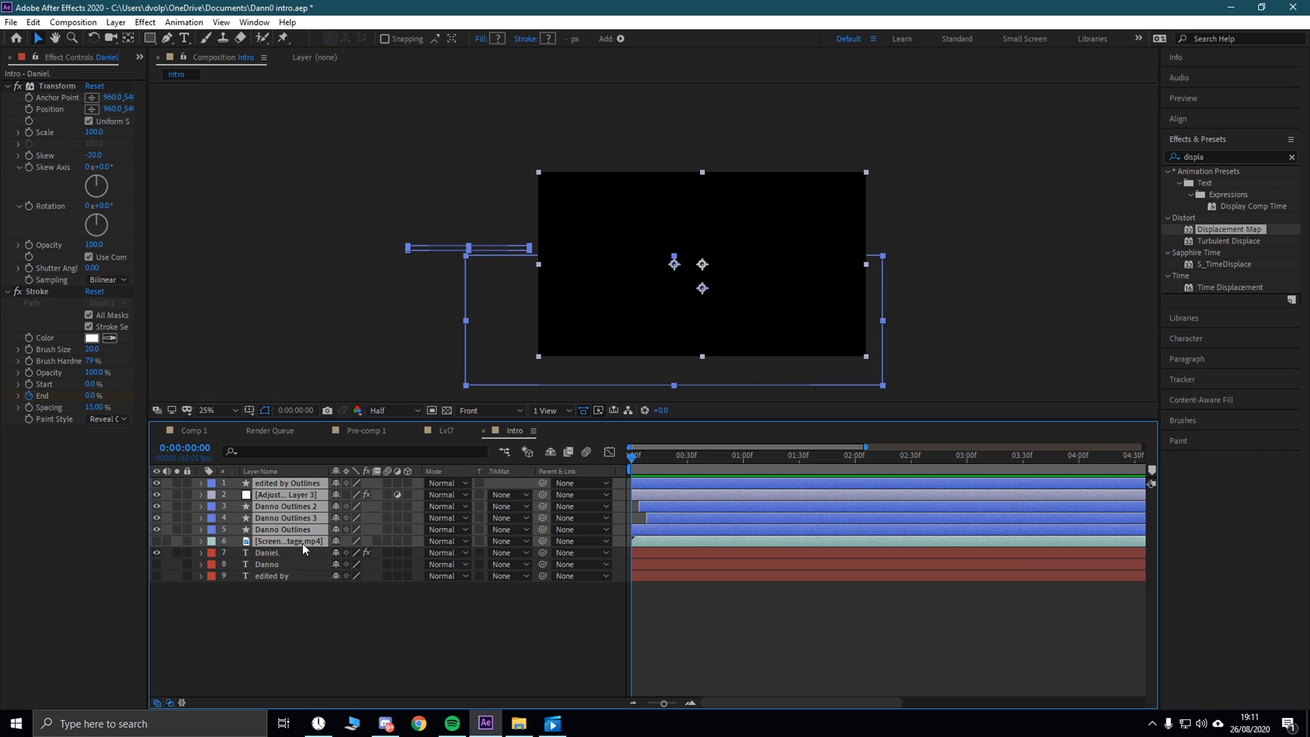
{"action": "right_click", "coordinate": [292, 531]}
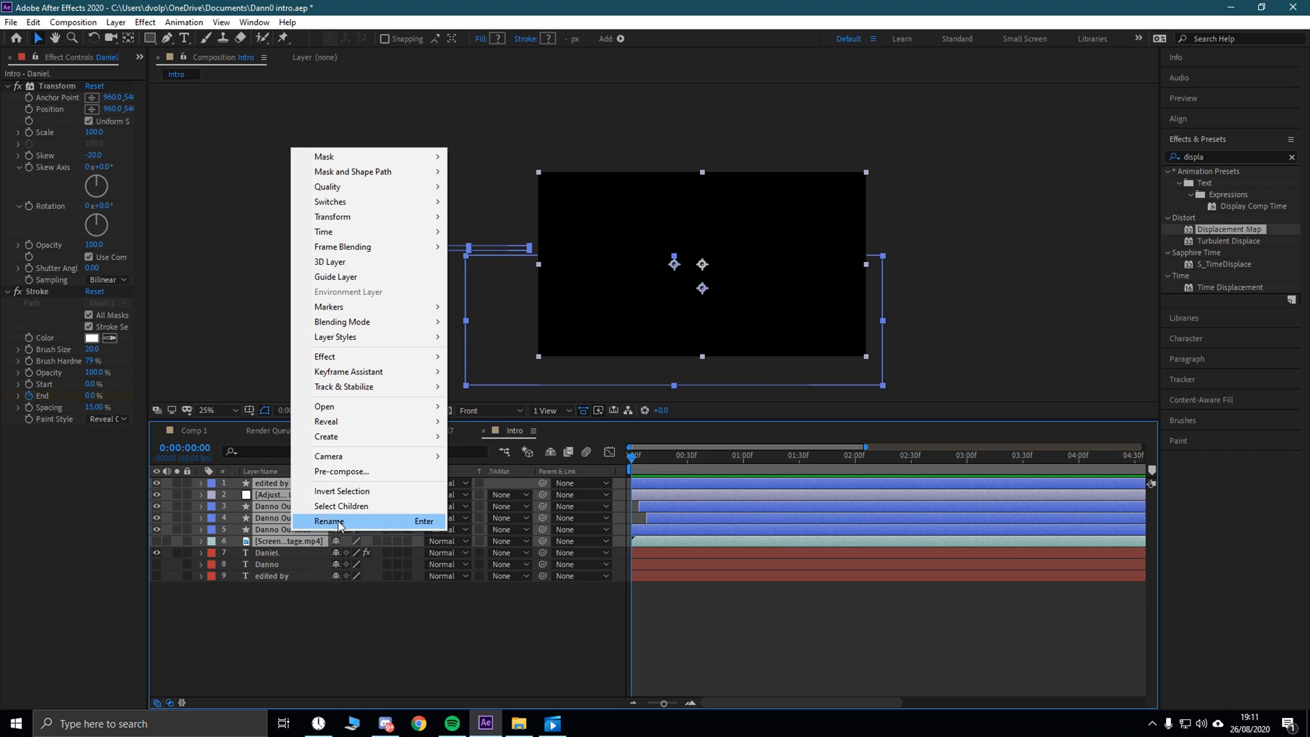
{"action": "left_click", "coordinate": [341, 470]}
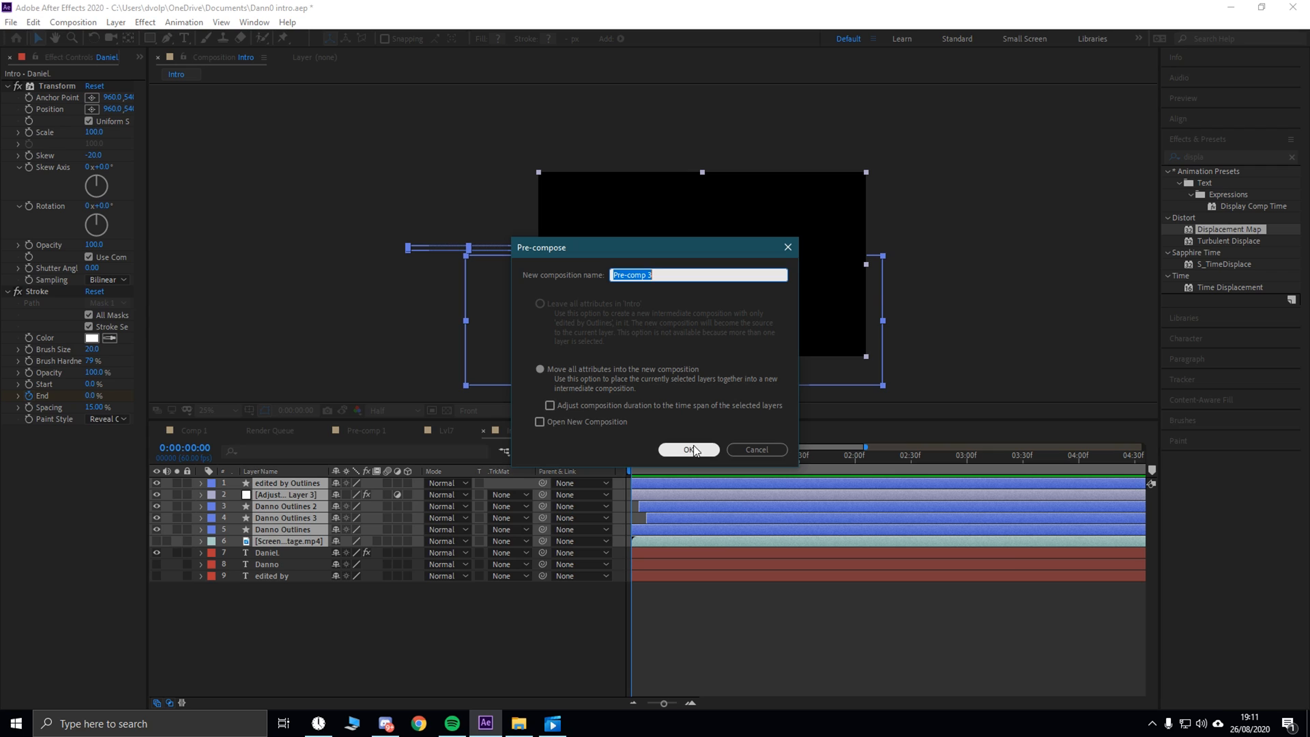
{"action": "left_click", "coordinate": [690, 449]}
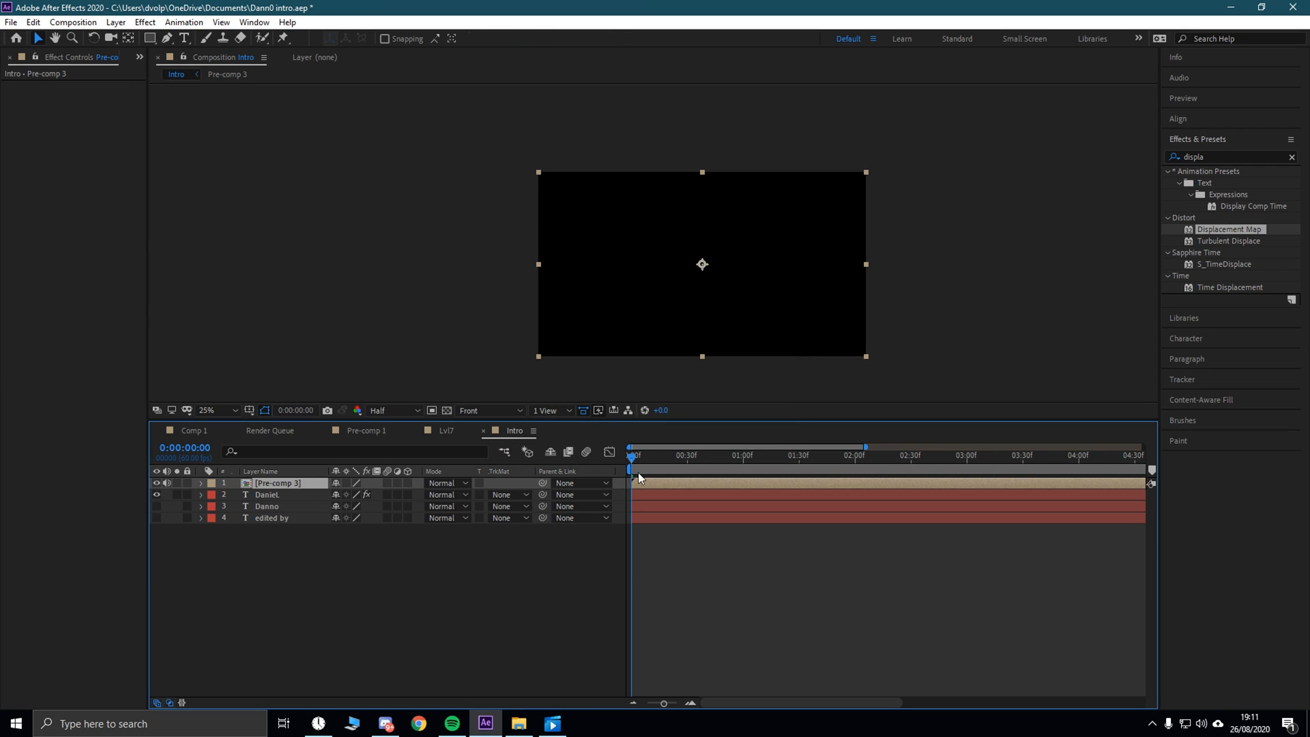
Step: Play back the Intro composition to check the pre-composed title together with the signature
{"action": "left_click", "coordinate": [366, 431]}
{"action": "left_click", "coordinate": [517, 431]}
{"action": "key", "text": "space"}
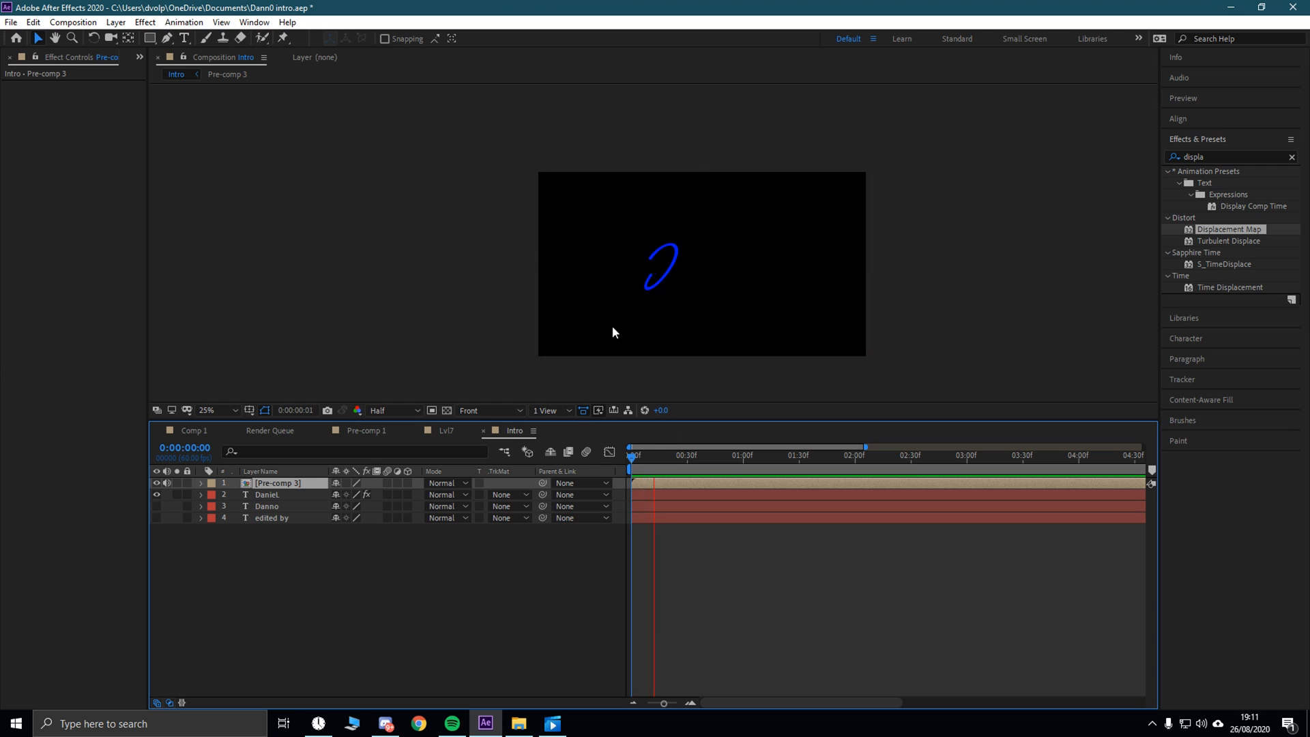
{"action": "key", "text": "space"}
{"action": "left_click_drag", "start_coordinate": [907, 457], "coordinate": [655, 456]}
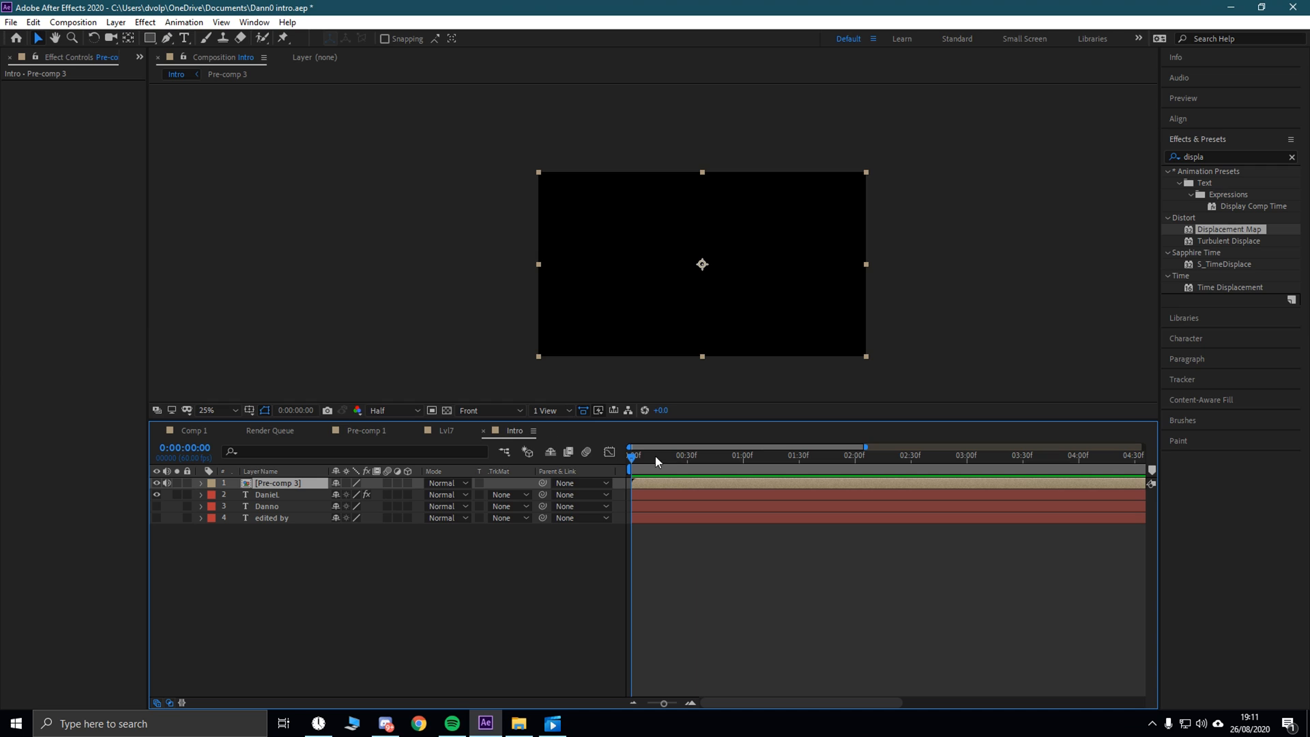
Step: Reveal the signature layer's Stroke End keyframes and move the last two earlier, to about 0:00:01:58 and 0:00:03:00
{"action": "left_click", "coordinate": [268, 493]}
{"action": "left_click", "coordinate": [201, 494]}
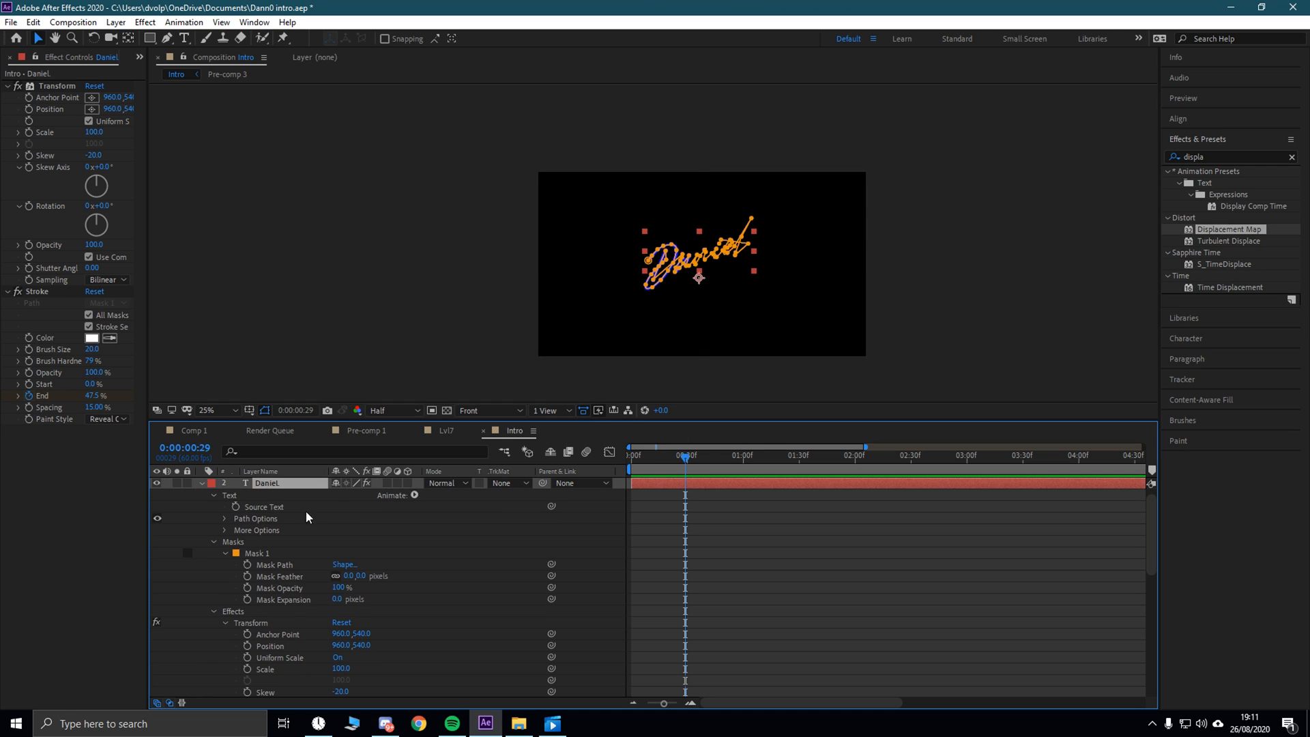
{"action": "left_click", "coordinate": [202, 483]}
{"action": "left_click", "coordinate": [284, 450]}
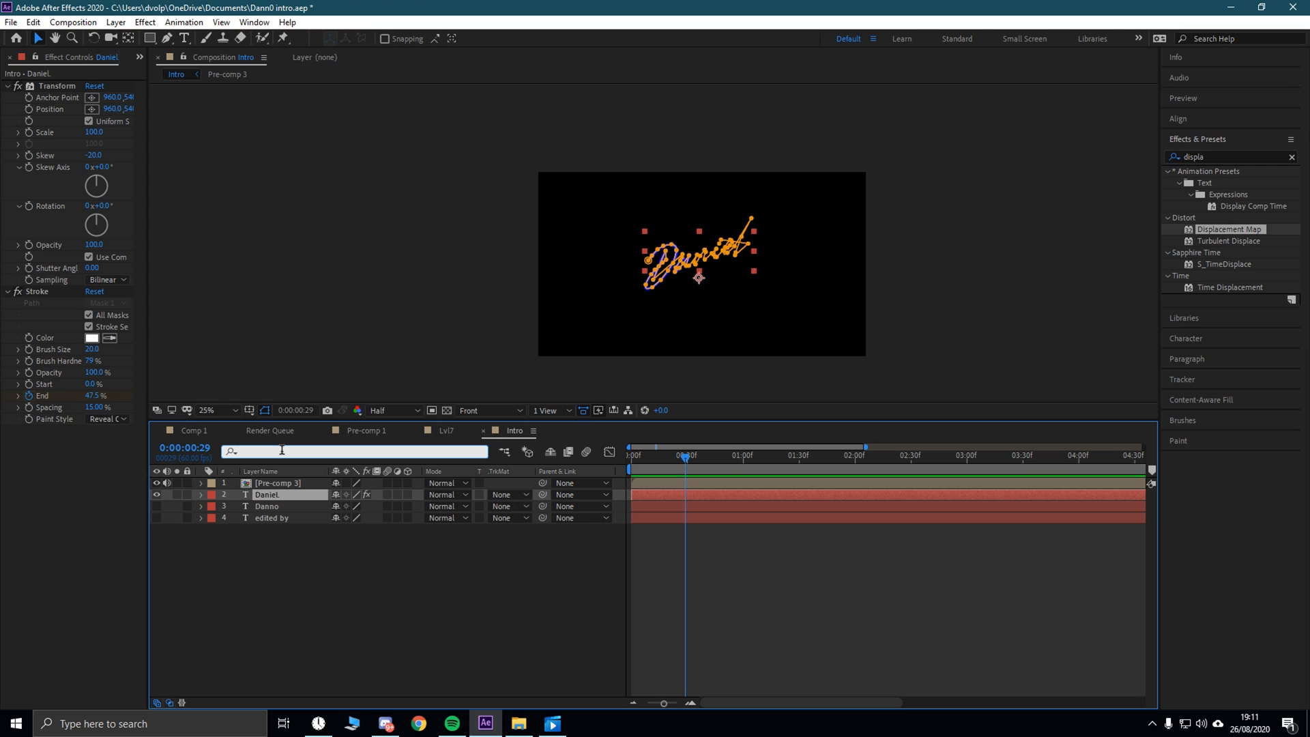
{"action": "type", "text": "stroke"}
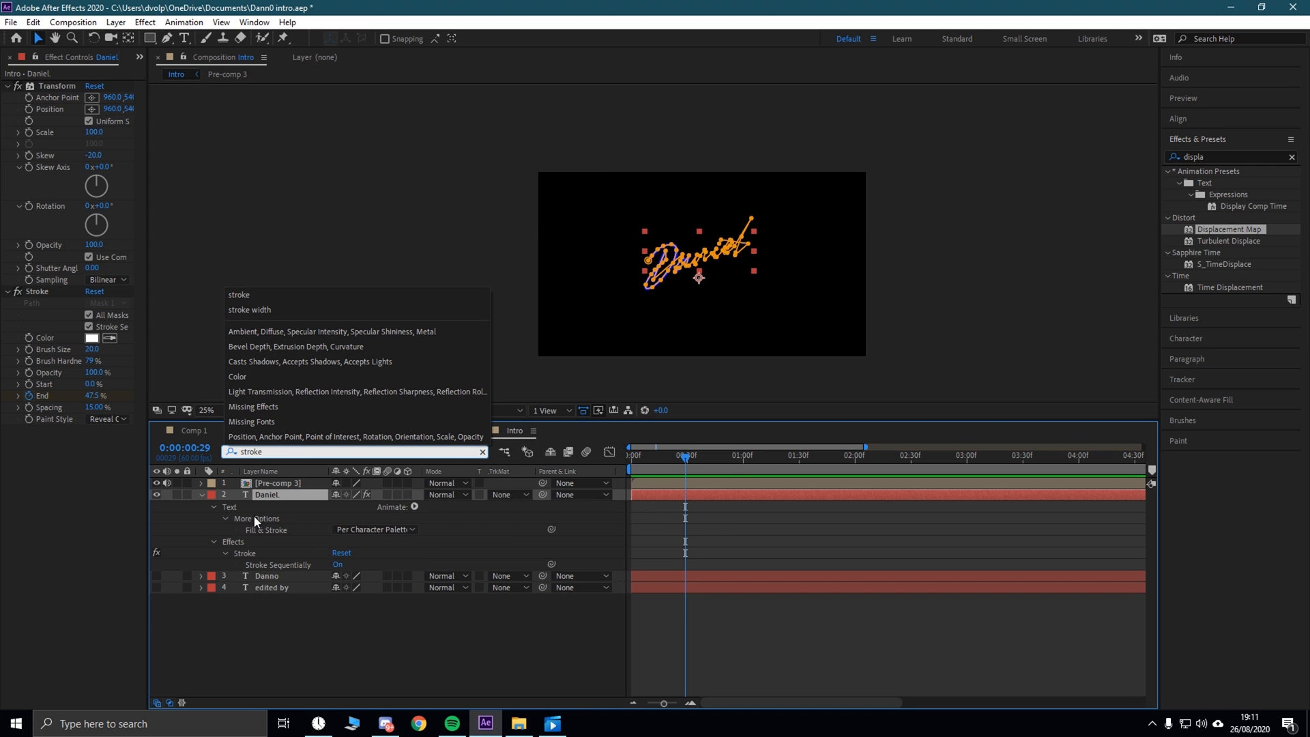
{"action": "left_click", "coordinate": [277, 492]}
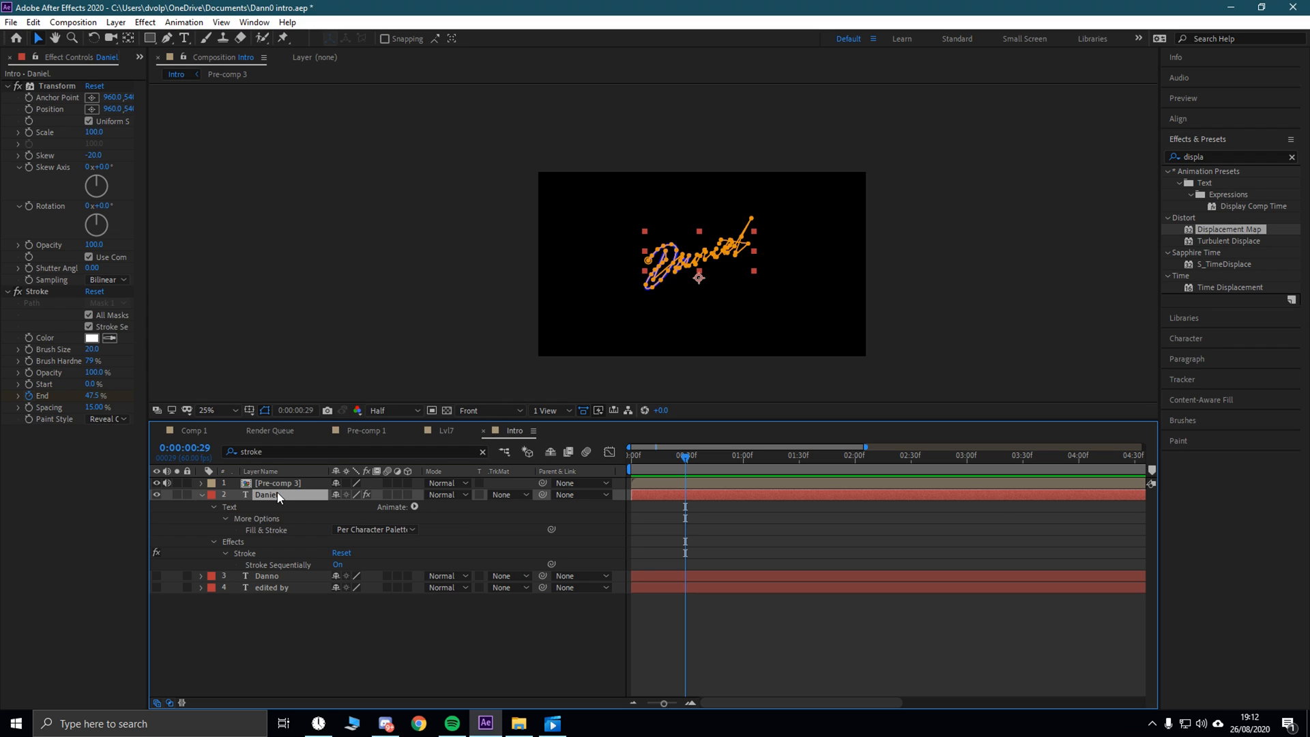
{"action": "key", "text": "u"}
{"action": "left_click_drag", "start_coordinate": [1050, 522], "coordinate": [854, 535]}
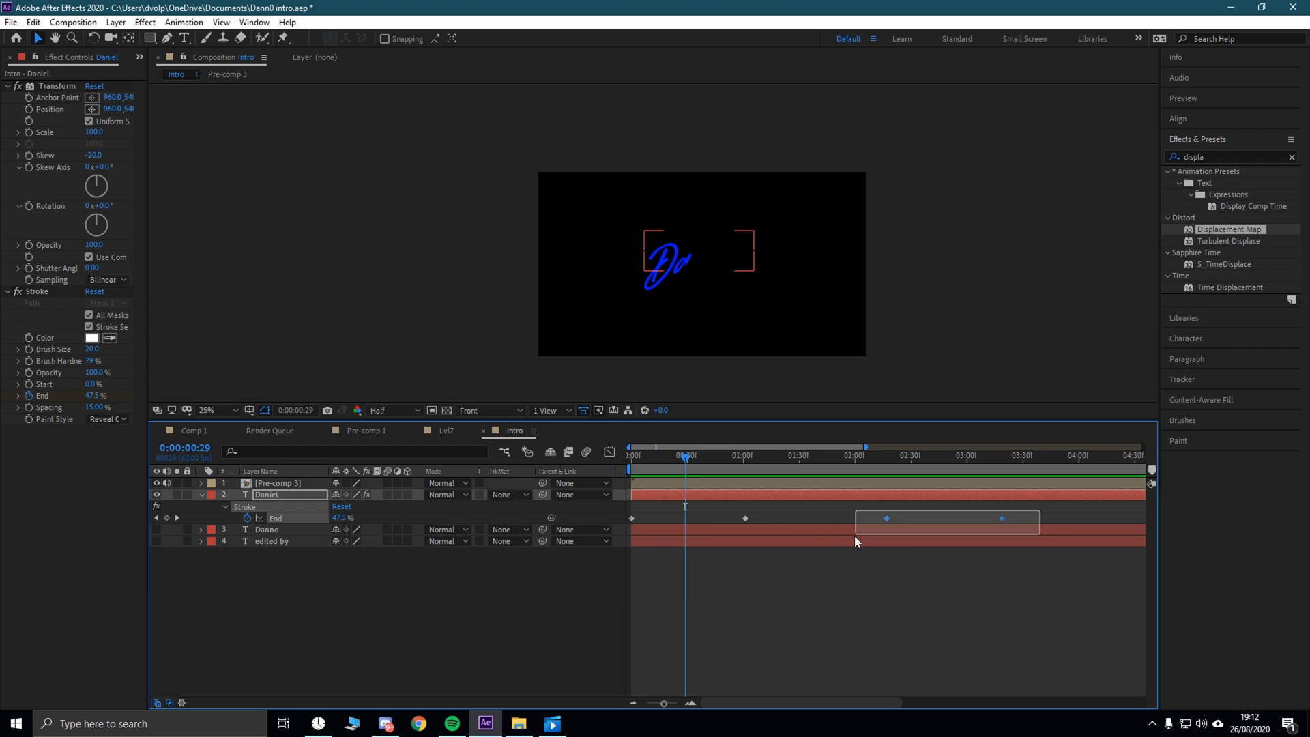
{"action": "left_click_drag", "start_coordinate": [1001, 519], "coordinate": [966, 518]}
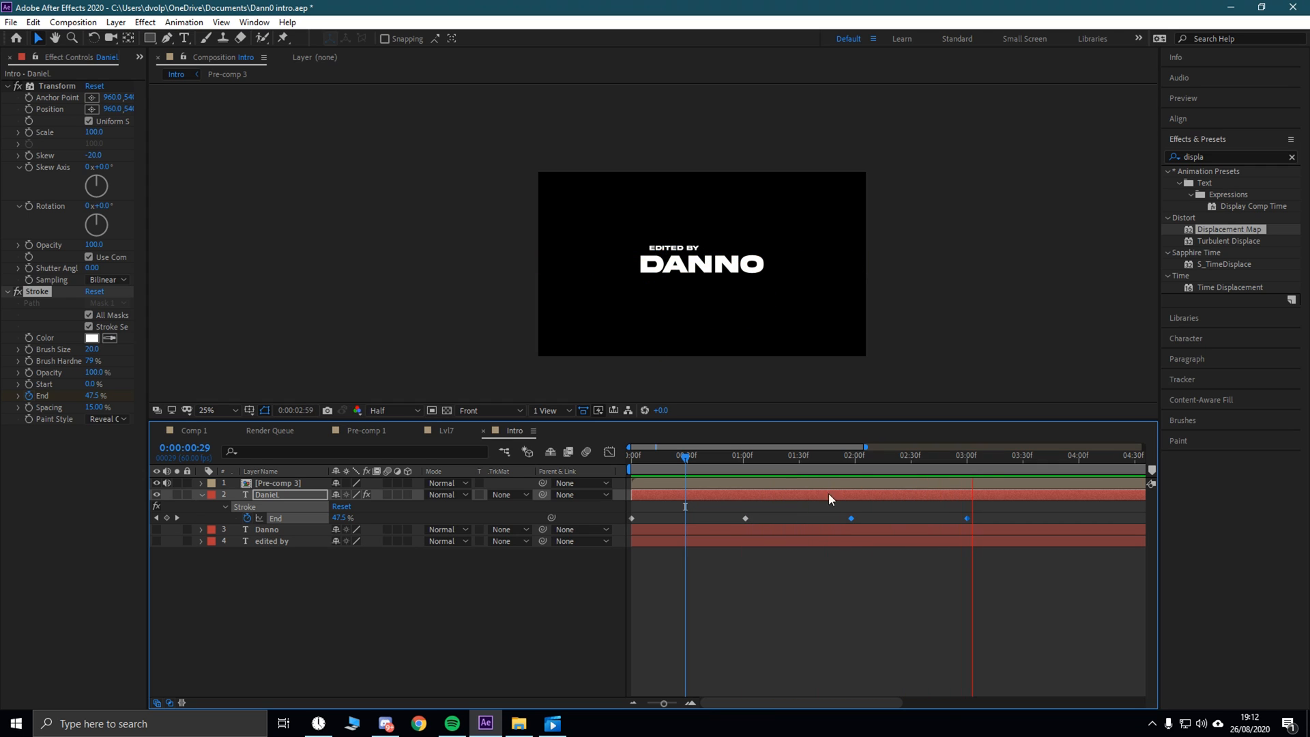
Step: Play back the intro from the start to check the retimed signature stroke
{"action": "key", "text": "space"}
{"action": "left_click_drag", "start_coordinate": [1006, 465], "coordinate": [304, 462]}
{"action": "key", "text": "space"}
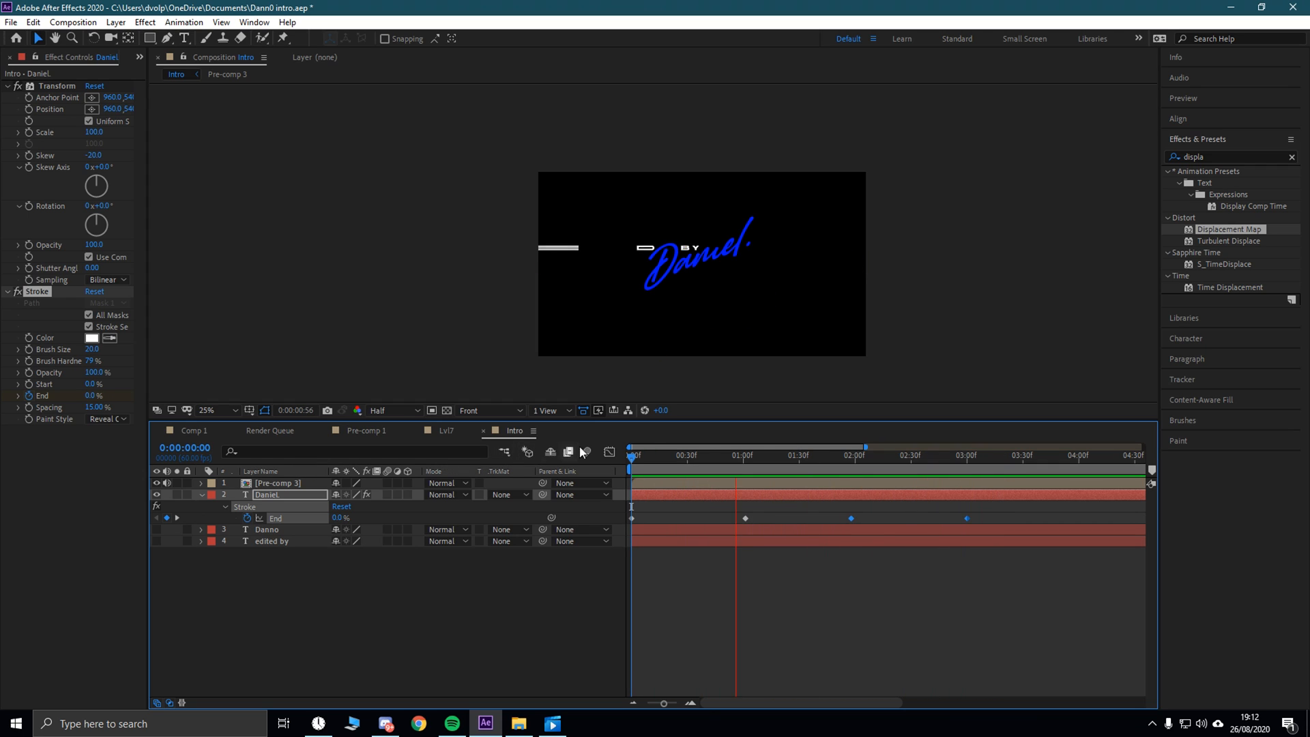
{"action": "key", "text": "space"}
{"action": "left_click_drag", "start_coordinate": [1004, 457], "coordinate": [465, 456]}
{"action": "key", "text": "space"}
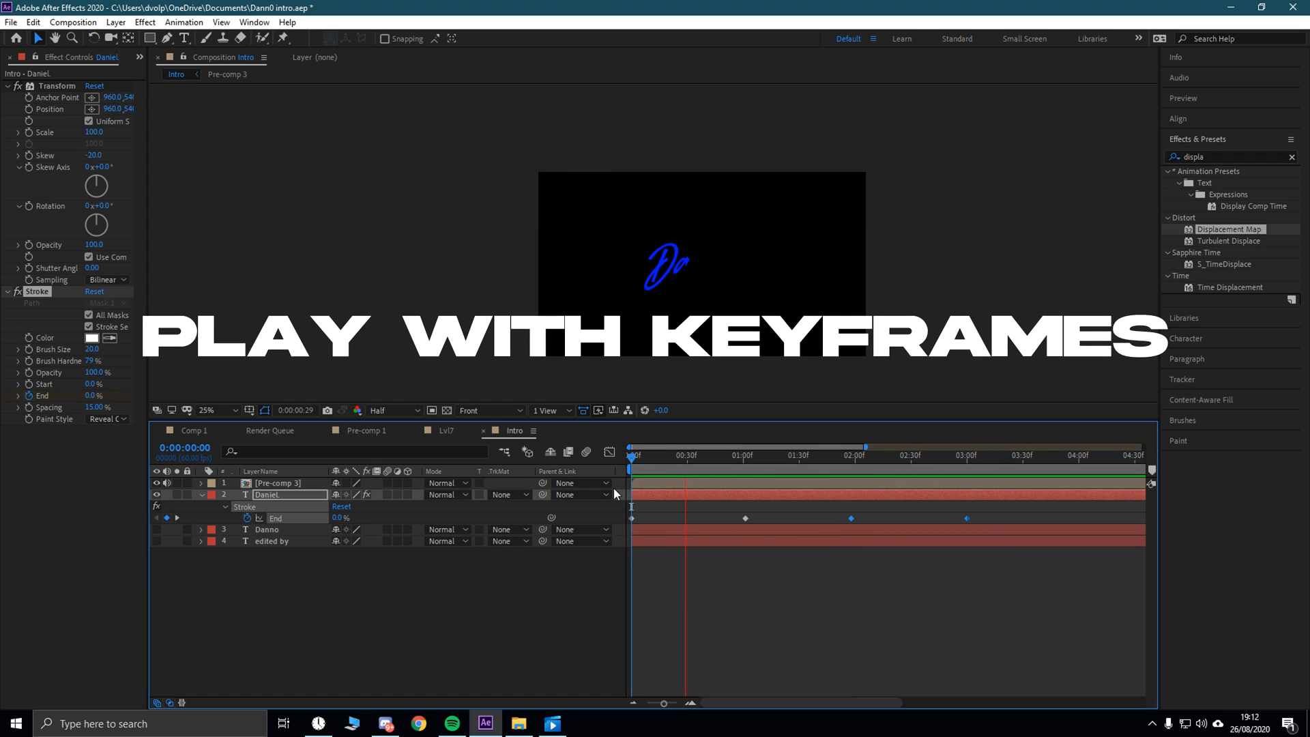
{"action": "key", "text": "space"}
Step: Shift the signature layer later so that it starts at about 0:00:00:10
{"action": "left_click", "coordinate": [208, 494]}
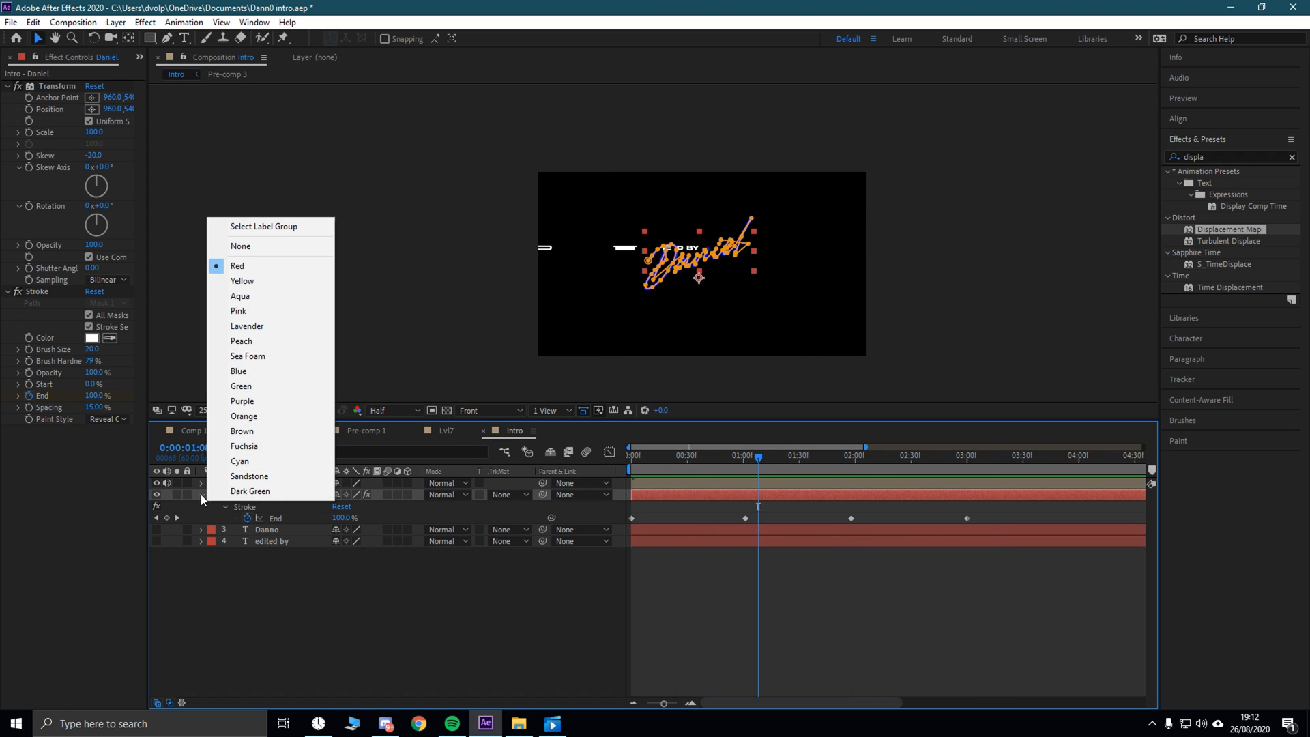
{"action": "left_click", "coordinate": [351, 651]}
{"action": "left_click_drag", "start_coordinate": [653, 495], "coordinate": [671, 495]}
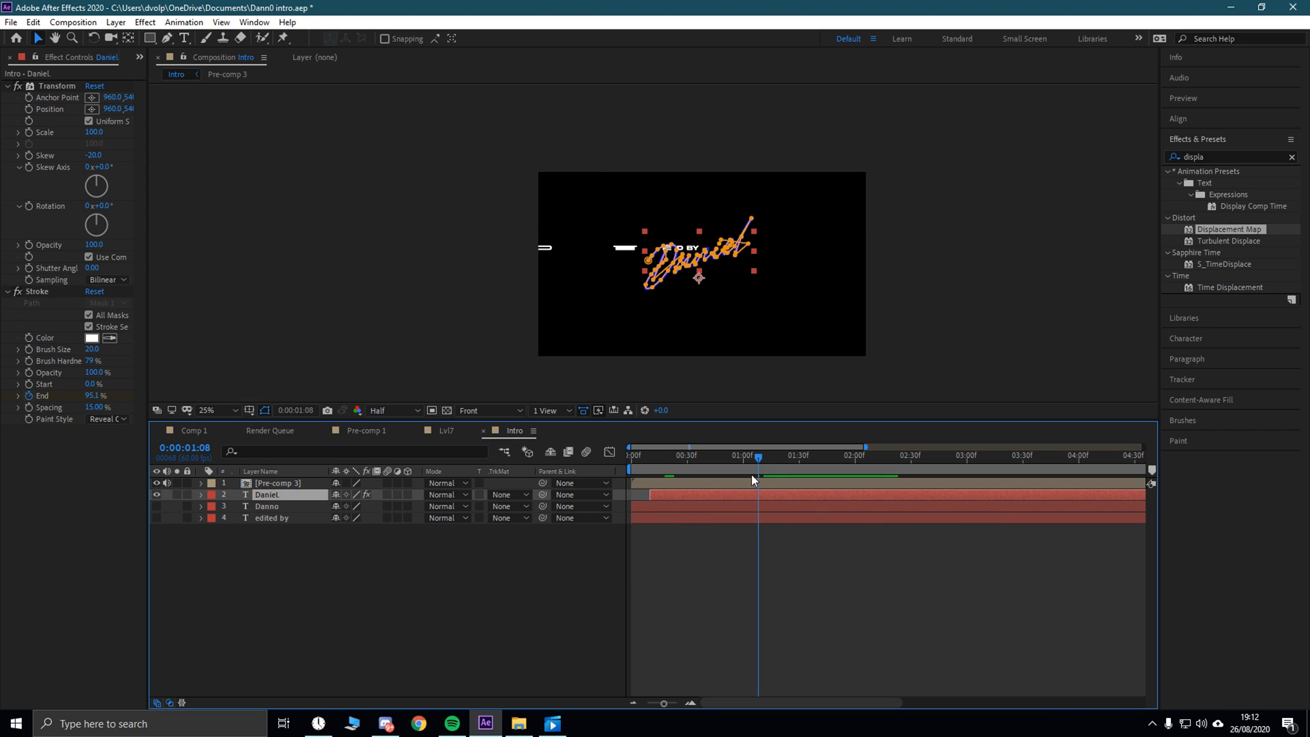
Step: Preview the intro from the start to check how the delayed signature fits the title
{"action": "left_click_drag", "start_coordinate": [757, 458], "coordinate": [504, 451]}
{"action": "key", "text": "space"}
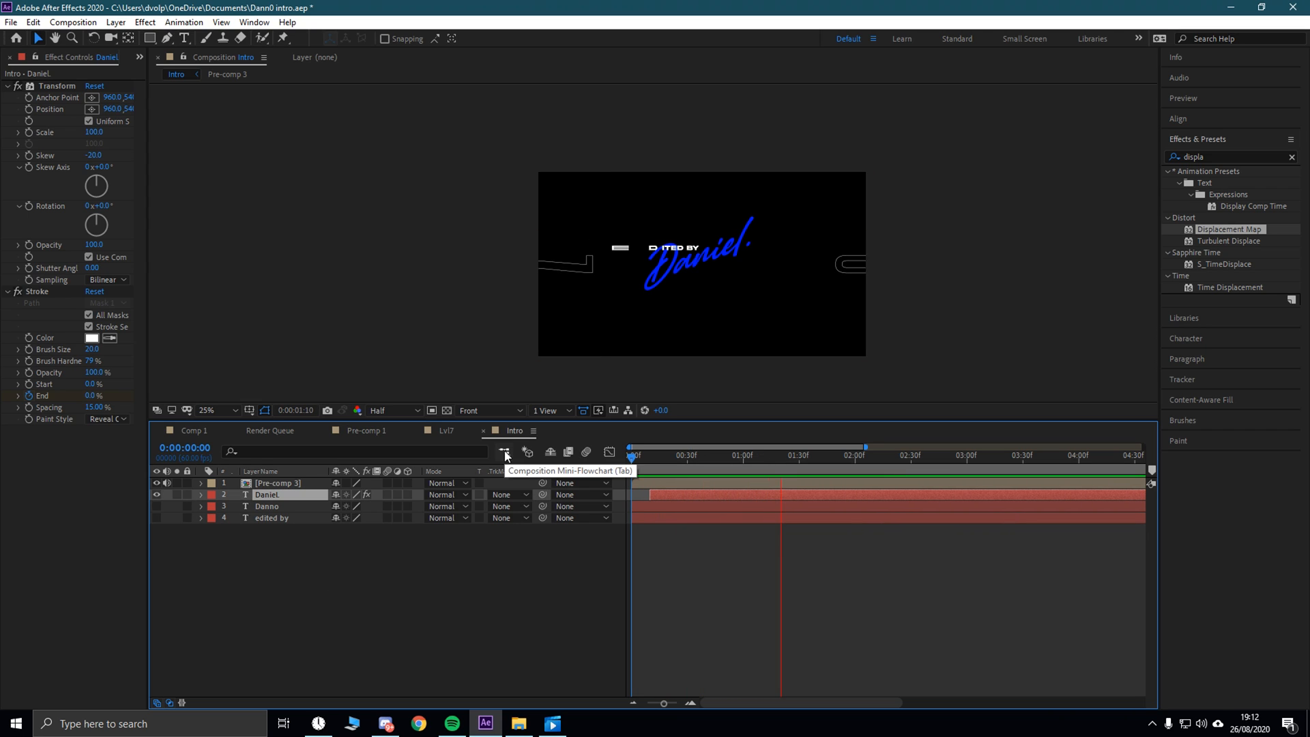
{"action": "key", "text": "space"}
{"action": "key", "text": "space"}
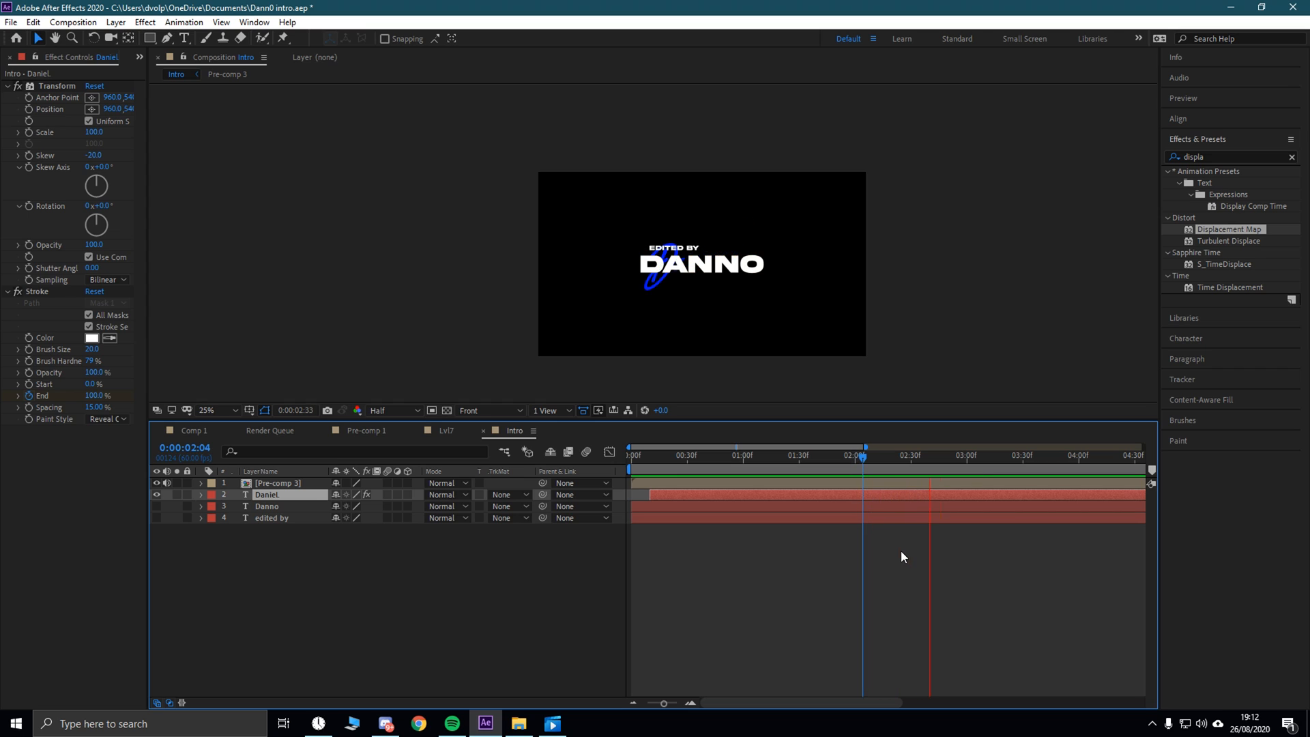
{"action": "key", "text": "space"}
{"action": "key", "text": "space"}
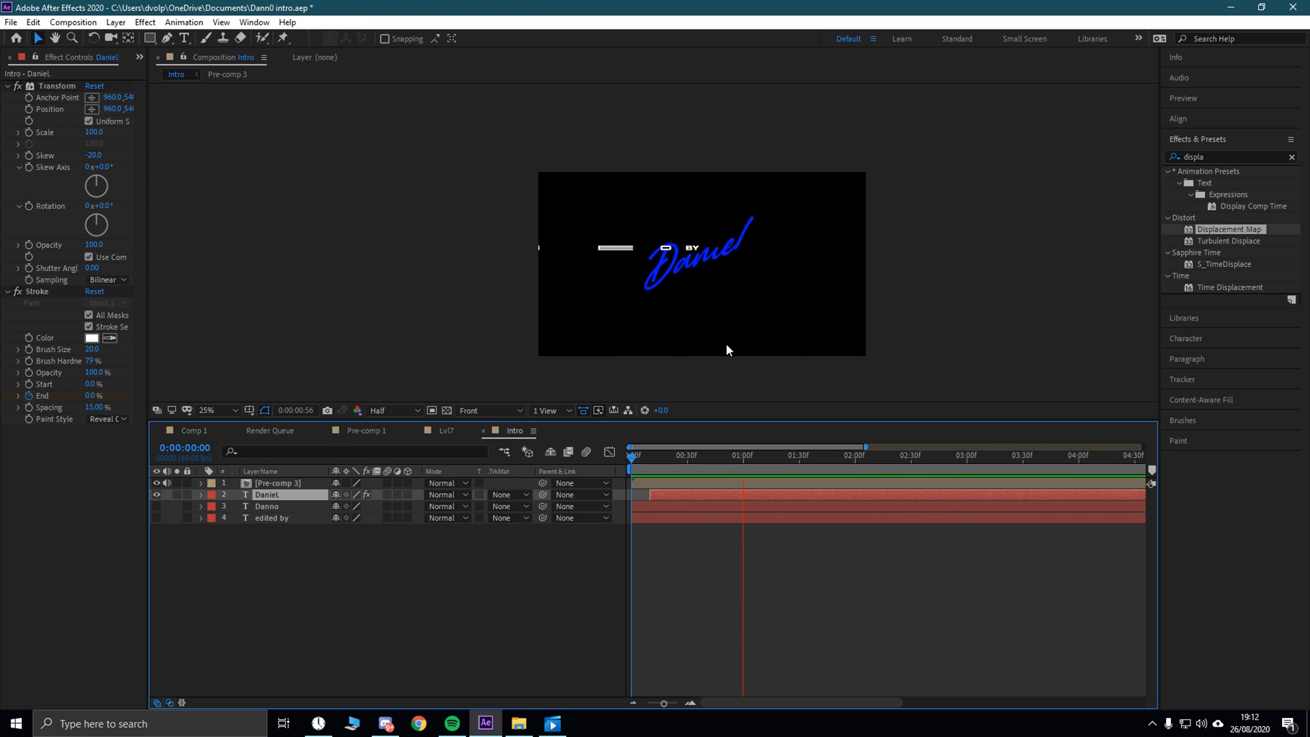
{"action": "key", "text": "space"}
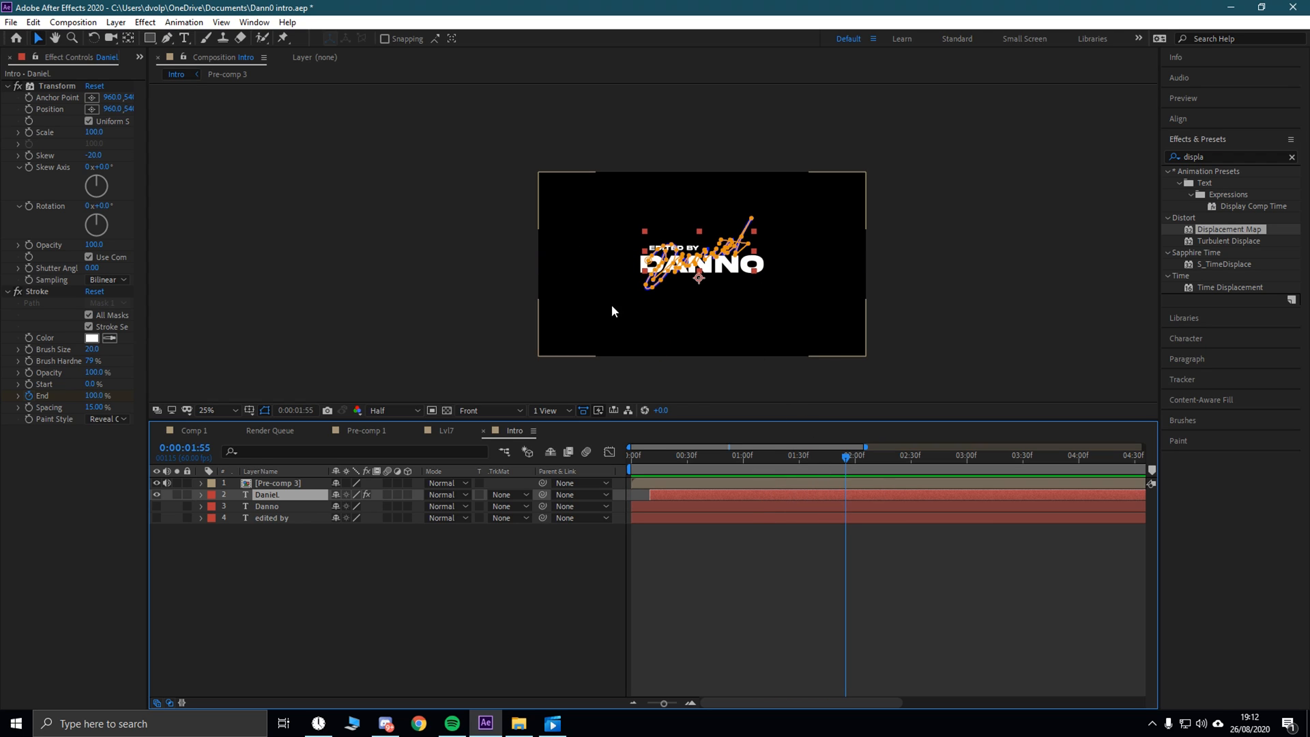
{"action": "left_click_drag", "start_coordinate": [846, 456], "coordinate": [549, 456]}
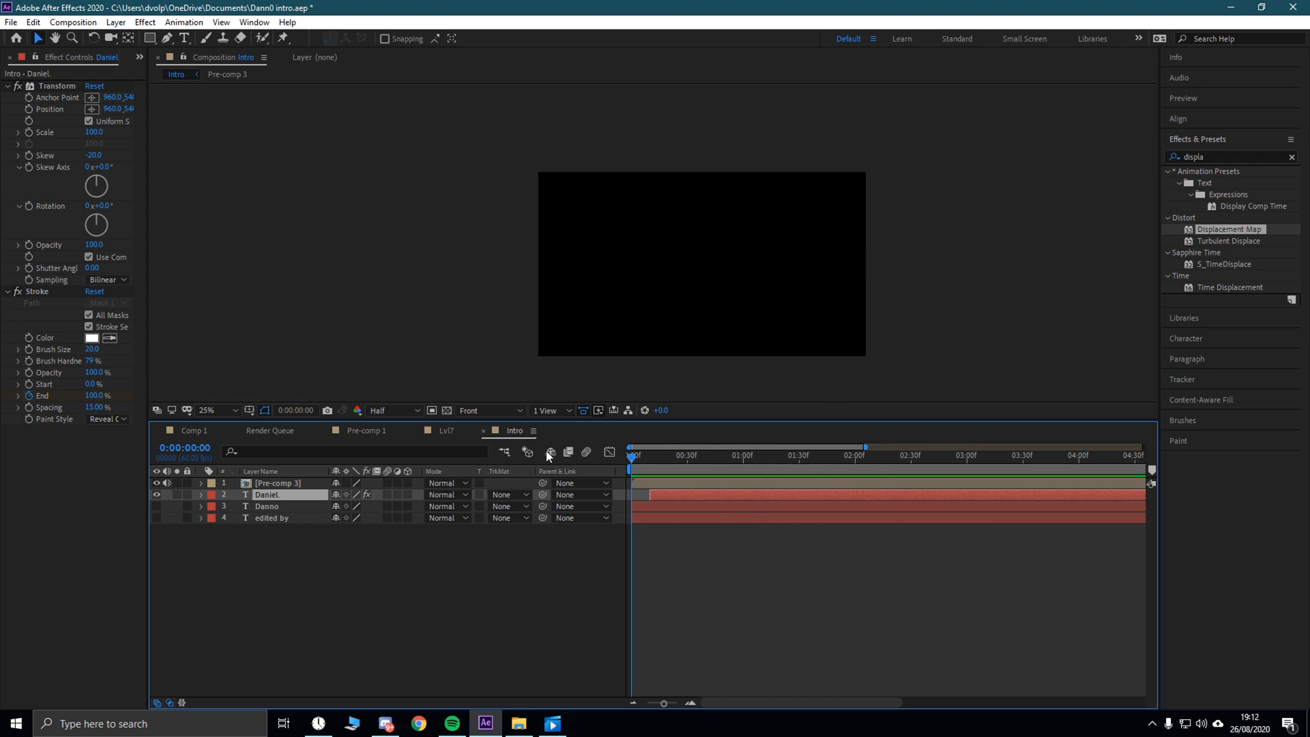
Step: Keyframe the Scale of Pre-comp 3 from 136% at 0:00:00:00 to 100% at 0:00:01:51
{"action": "left_click", "coordinate": [279, 484]}
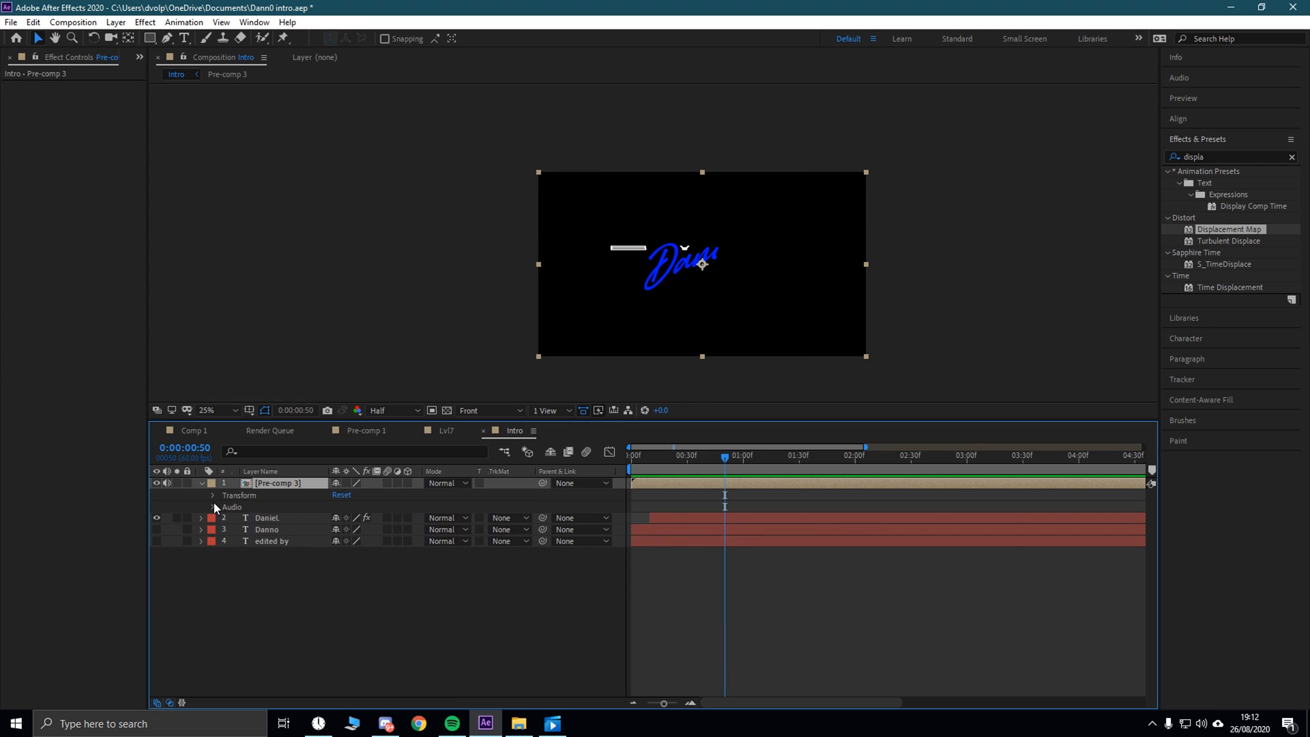
{"action": "left_click", "coordinate": [212, 496]}
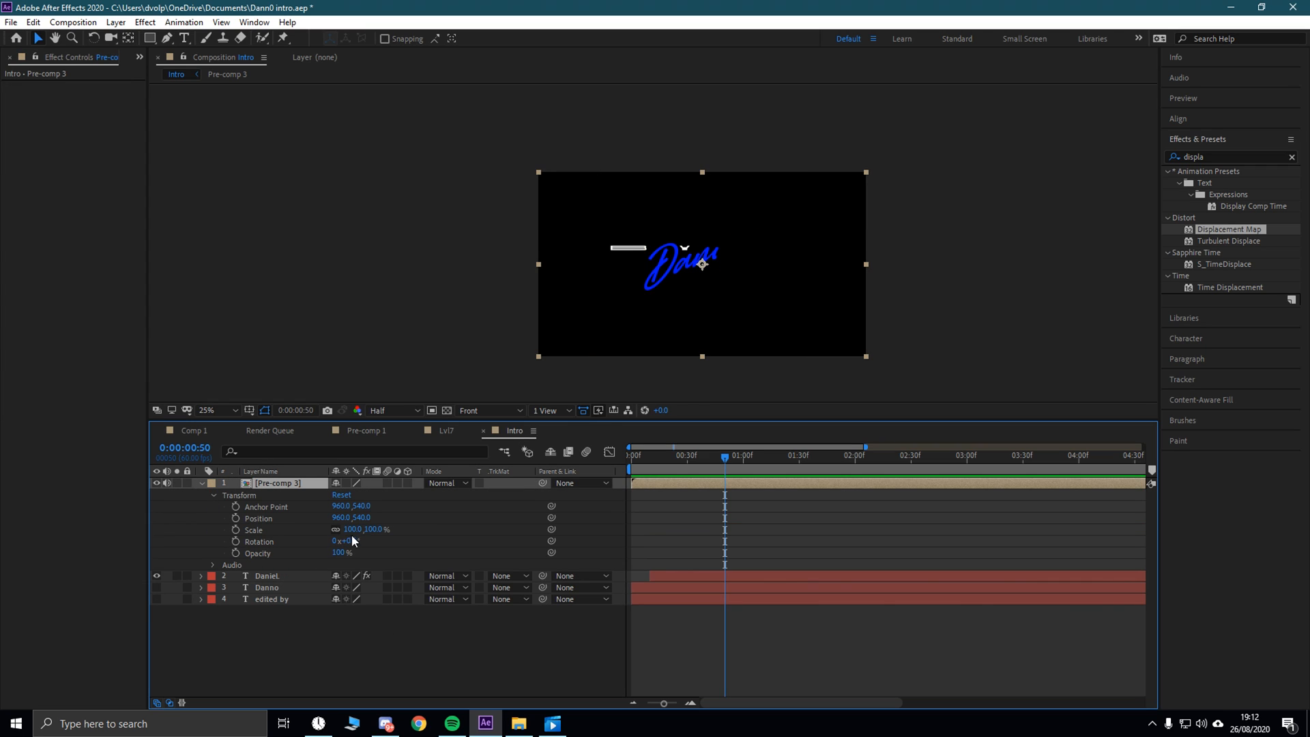
{"action": "left_click_drag", "start_coordinate": [725, 463], "coordinate": [554, 456]}
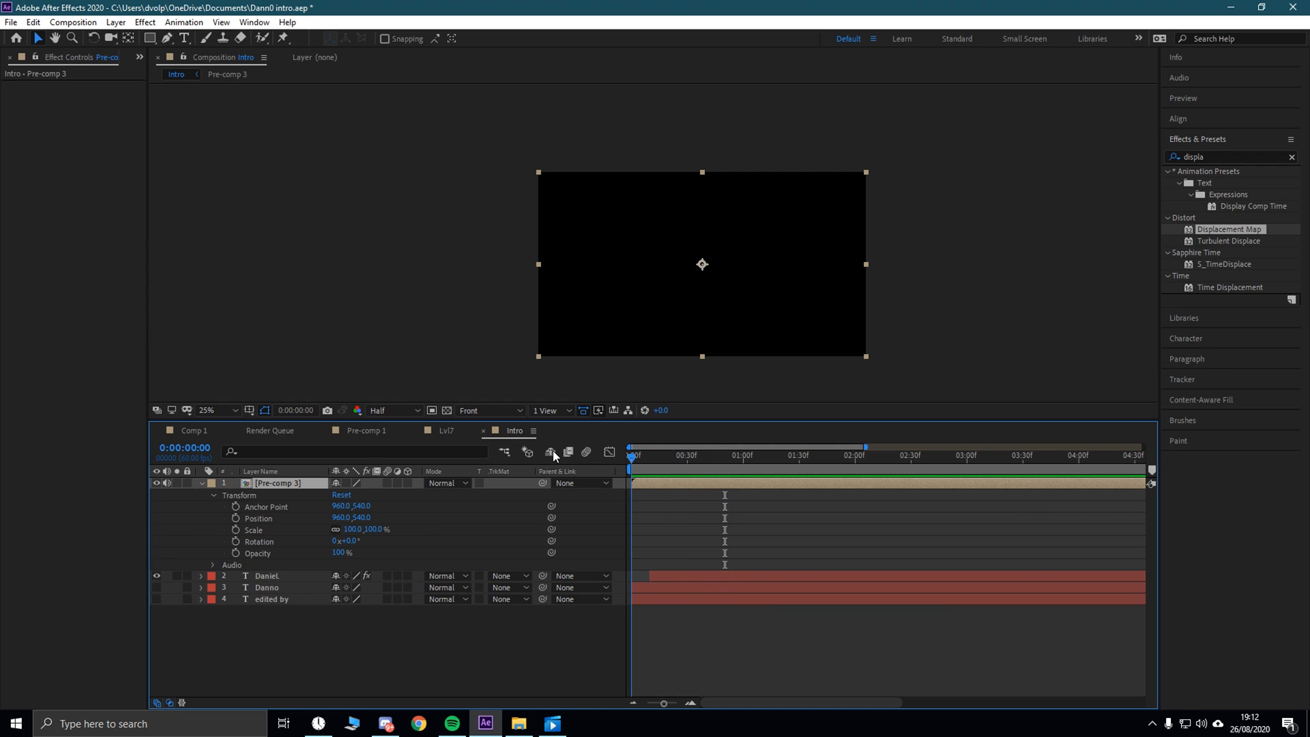
{"action": "left_click_drag", "start_coordinate": [373, 535], "coordinate": [409, 539]}
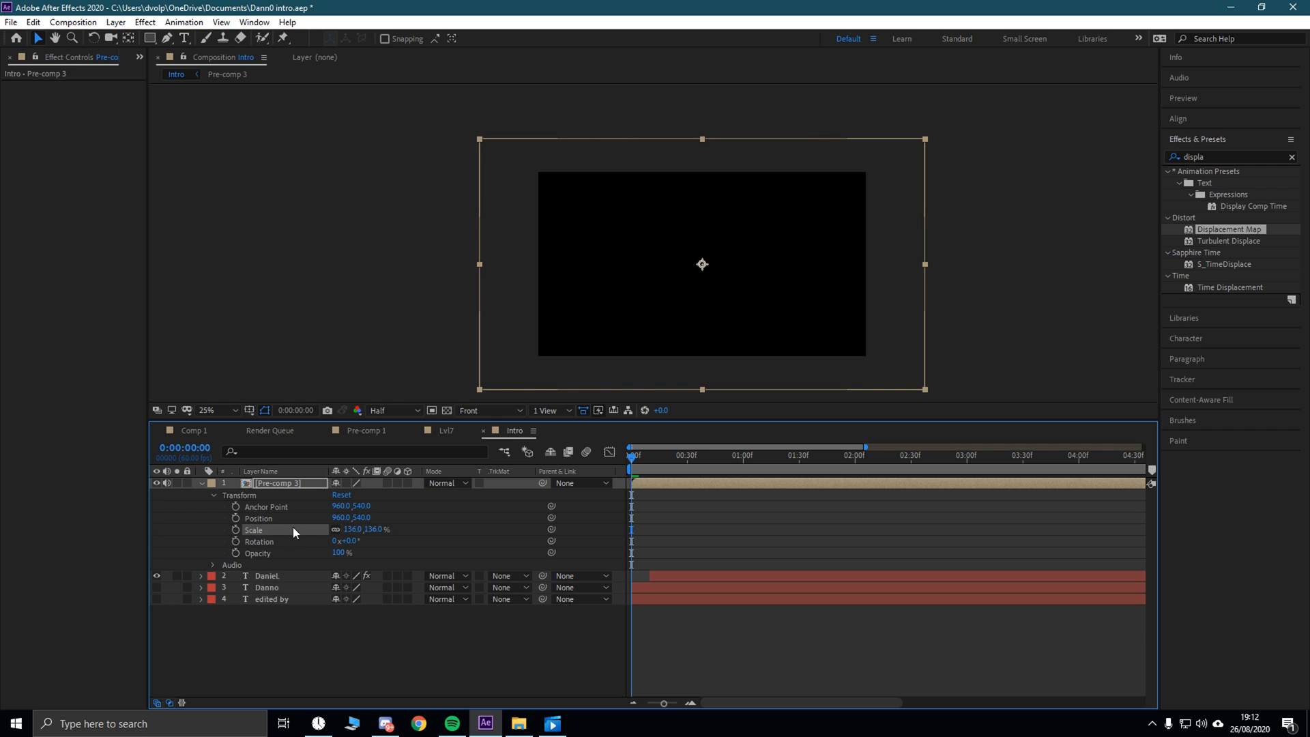
{"action": "left_click_drag", "start_coordinate": [652, 458], "coordinate": [834, 479]}
{"action": "mouse_move", "coordinate": [353, 530]}
{"action": "left_mouse_down"}
{"action": "mouse_move", "coordinate": [333, 529]}
{"action": "mouse_move", "coordinate": [348, 531]}
{"action": "left_mouse_up"}
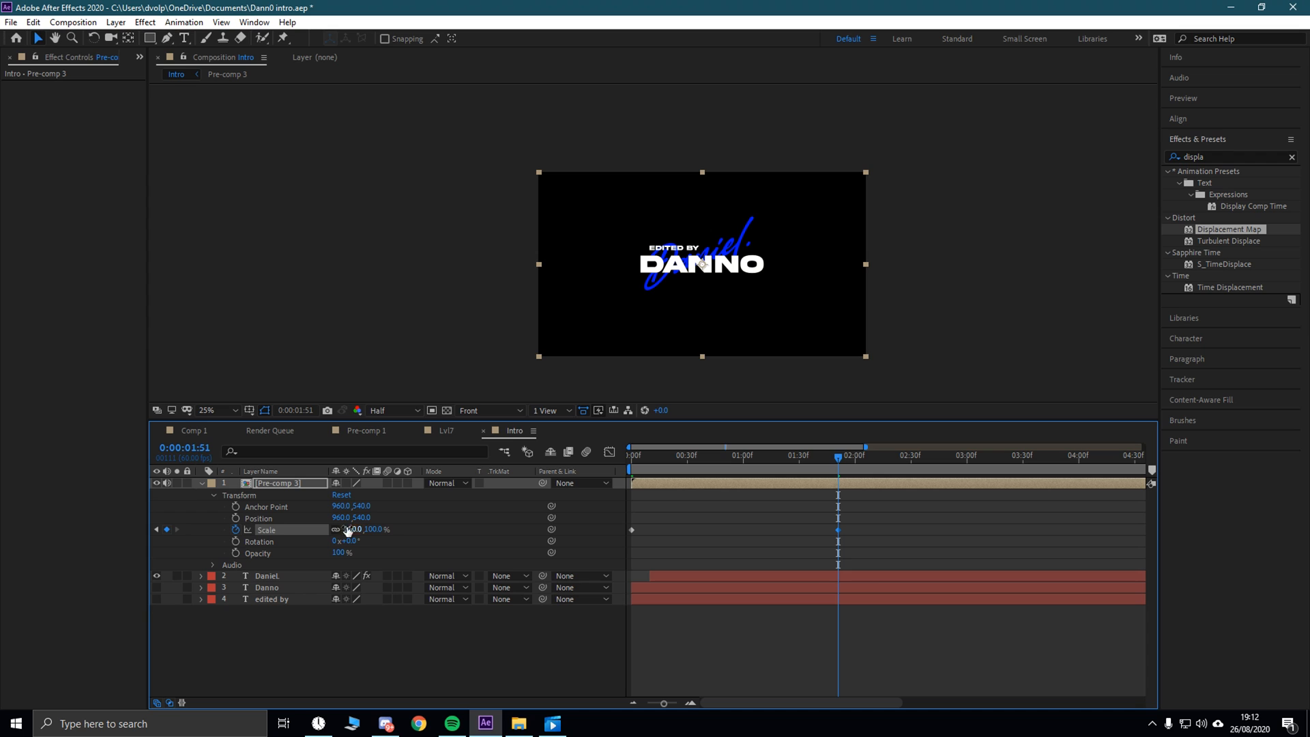
Step: Play back the composition to check the scale animation of Pre-comp 3
{"action": "left_click_drag", "start_coordinate": [838, 456], "coordinate": [446, 444]}
{"action": "key", "text": "space"}
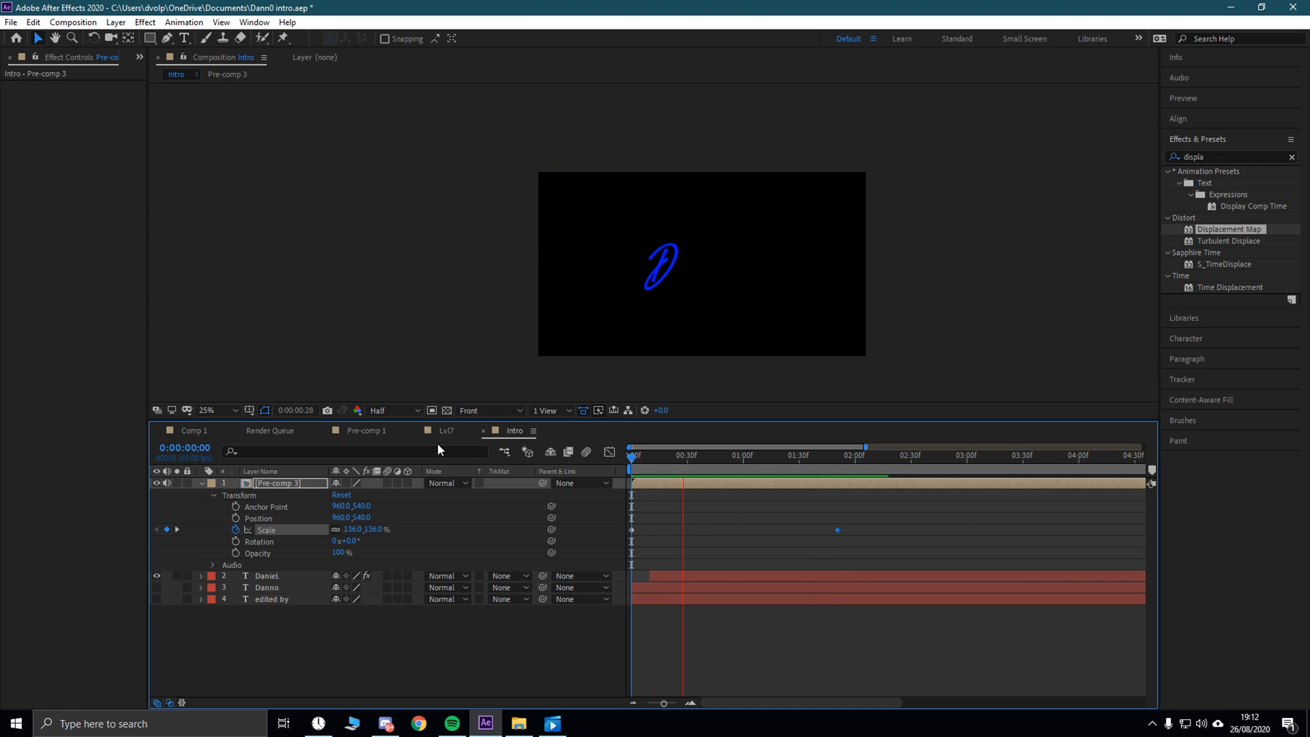
{"action": "key", "text": "space"}
{"action": "left_click_drag", "start_coordinate": [886, 458], "coordinate": [477, 437]}
{"action": "key", "text": "space"}
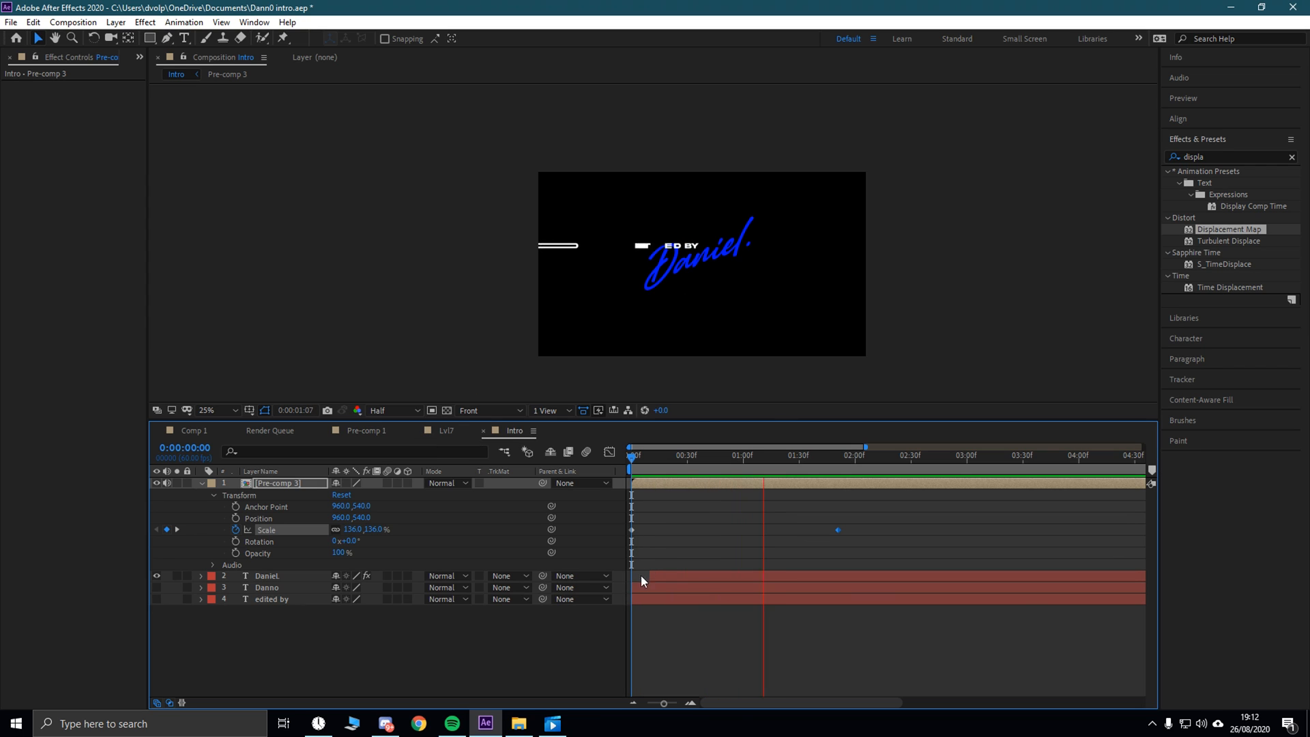
{"action": "key", "text": "space"}
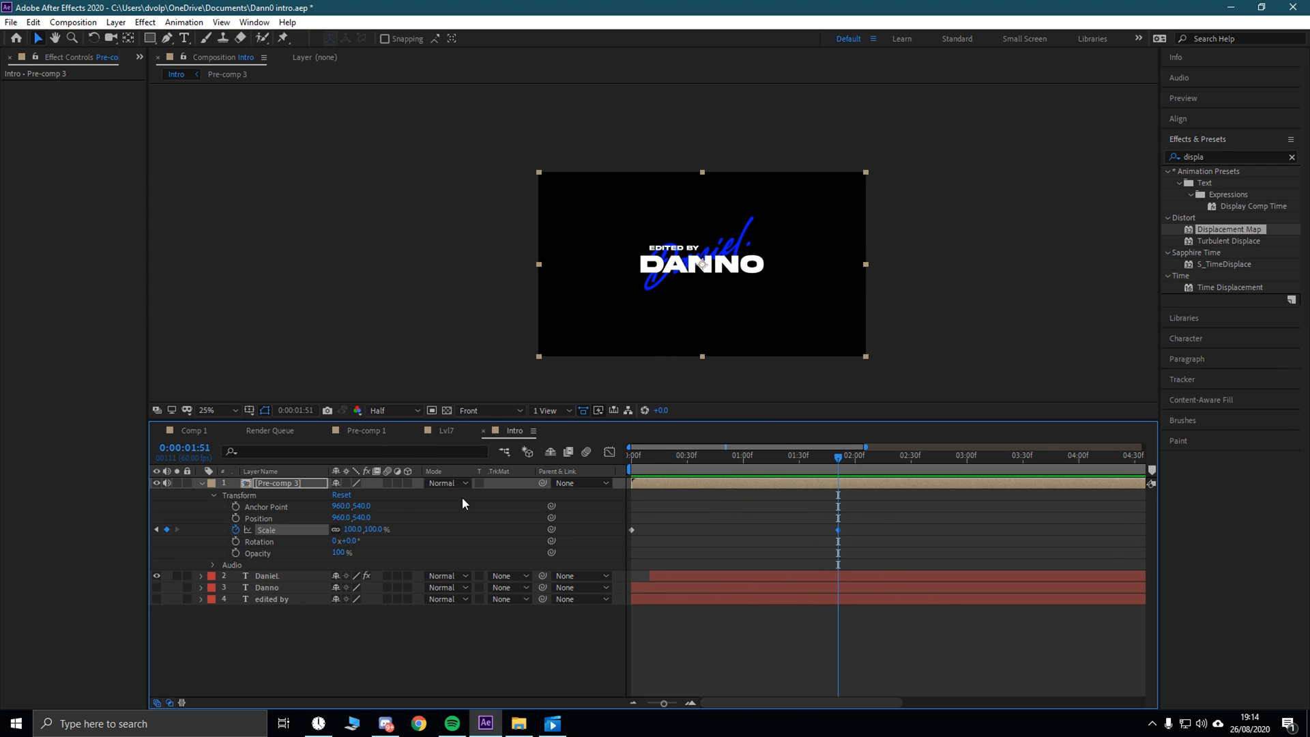
Step: Apply Easy Ease to both Scale keyframes of Pre-comp 3
{"action": "left_click_drag", "start_coordinate": [869, 551], "coordinate": [665, 516]}
{"action": "right_click", "coordinate": [837, 531]}
{"action": "mouse_move", "coordinate": [900, 521]}
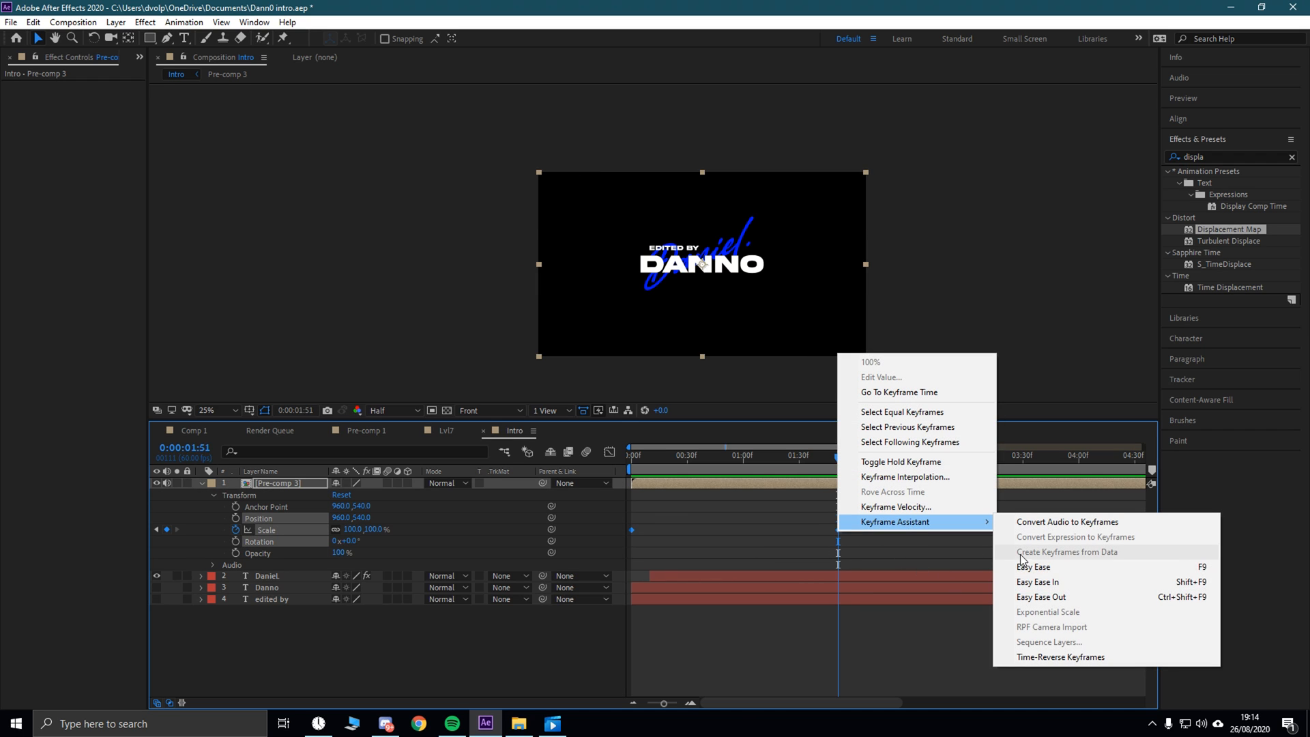
{"action": "left_click", "coordinate": [1023, 565]}
Step: Set the Scale keyframes' velocity influence to 75% incoming and 0.01% outgoing, then preview the zoom
{"action": "right_click", "coordinate": [837, 533]}
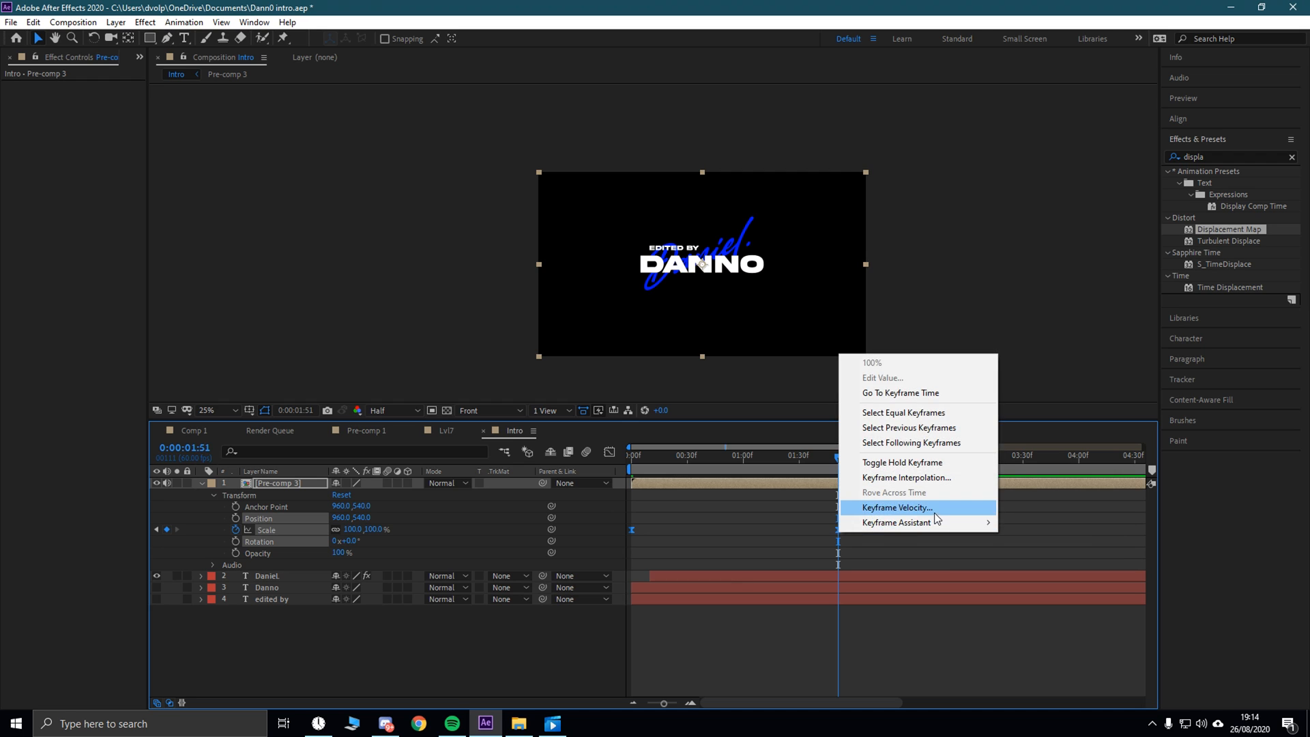
{"action": "left_click", "coordinate": [880, 508]}
{"action": "left_click", "coordinate": [539, 406]}
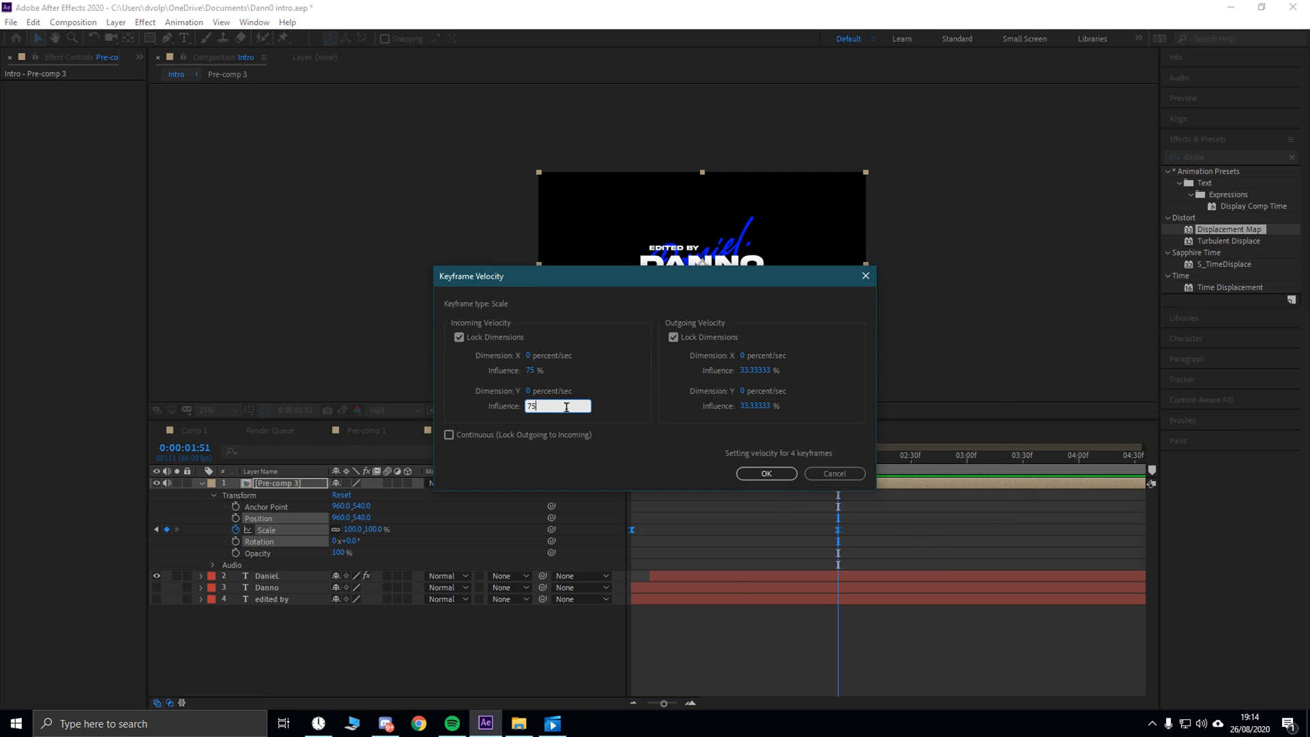
{"action": "left_click", "coordinate": [757, 406]}
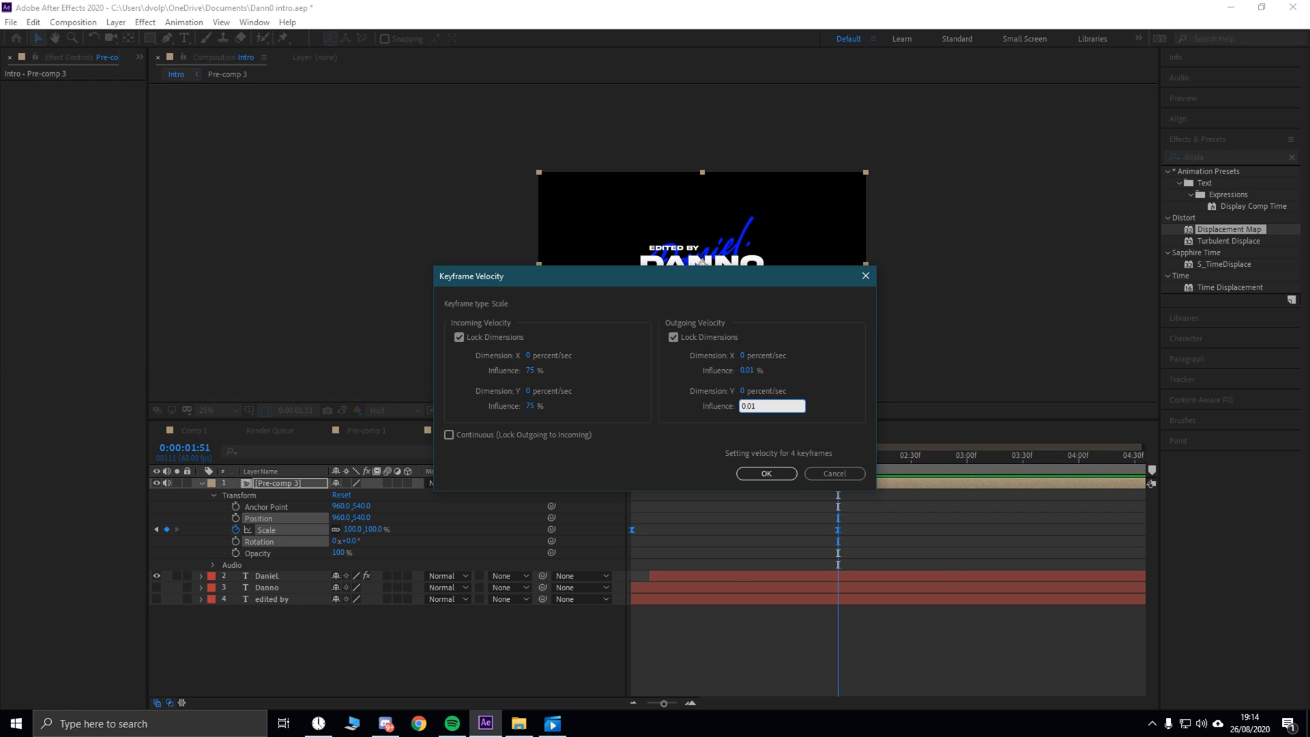
{"action": "key", "text": "Return"}
{"action": "left_click_drag", "start_coordinate": [841, 464], "coordinate": [631, 457]}
{"action": "key", "text": "space"}
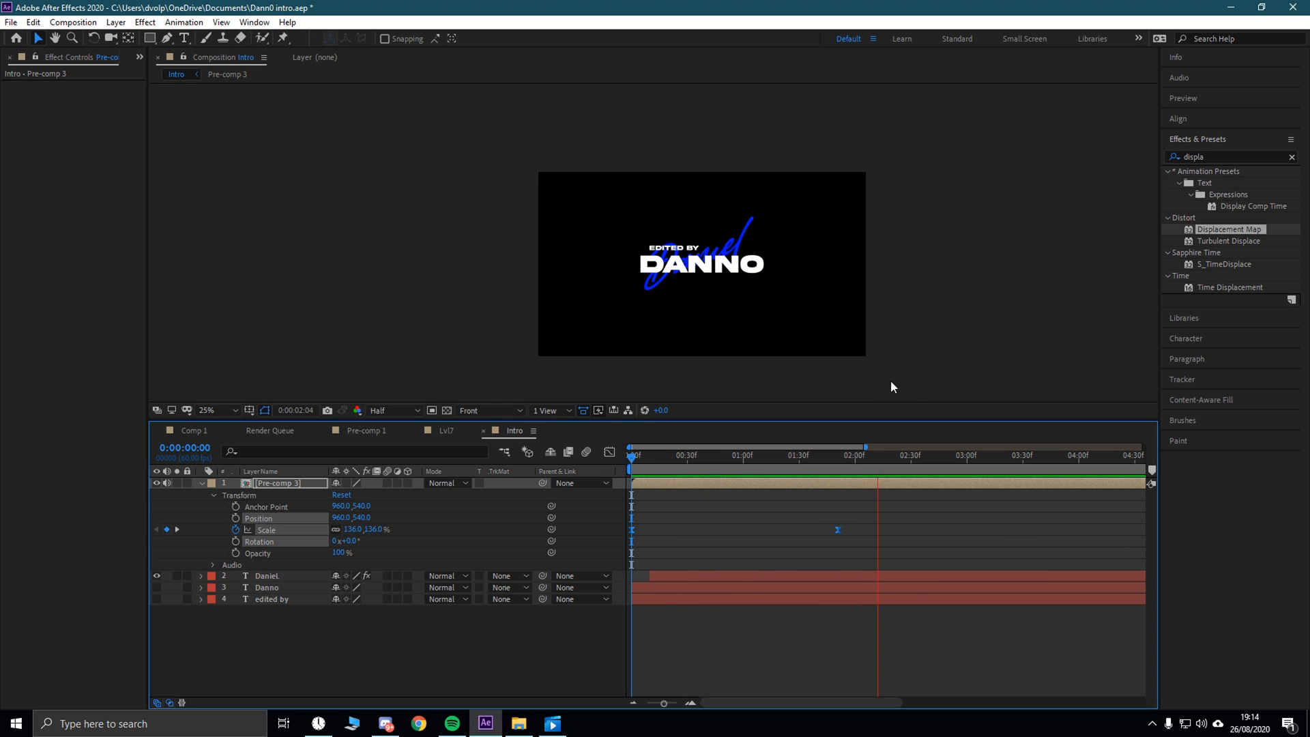
Step: Move the second Scale keyframe of Pre-comp 3 to about 0:00:02:08 and preview the slower zoom
{"action": "left_click_drag", "start_coordinate": [760, 455], "coordinate": [754, 486]}
{"action": "left_click", "coordinate": [831, 530]}
{"action": "left_click_drag", "start_coordinate": [836, 530], "coordinate": [870, 530]}
{"action": "key", "text": "space"}
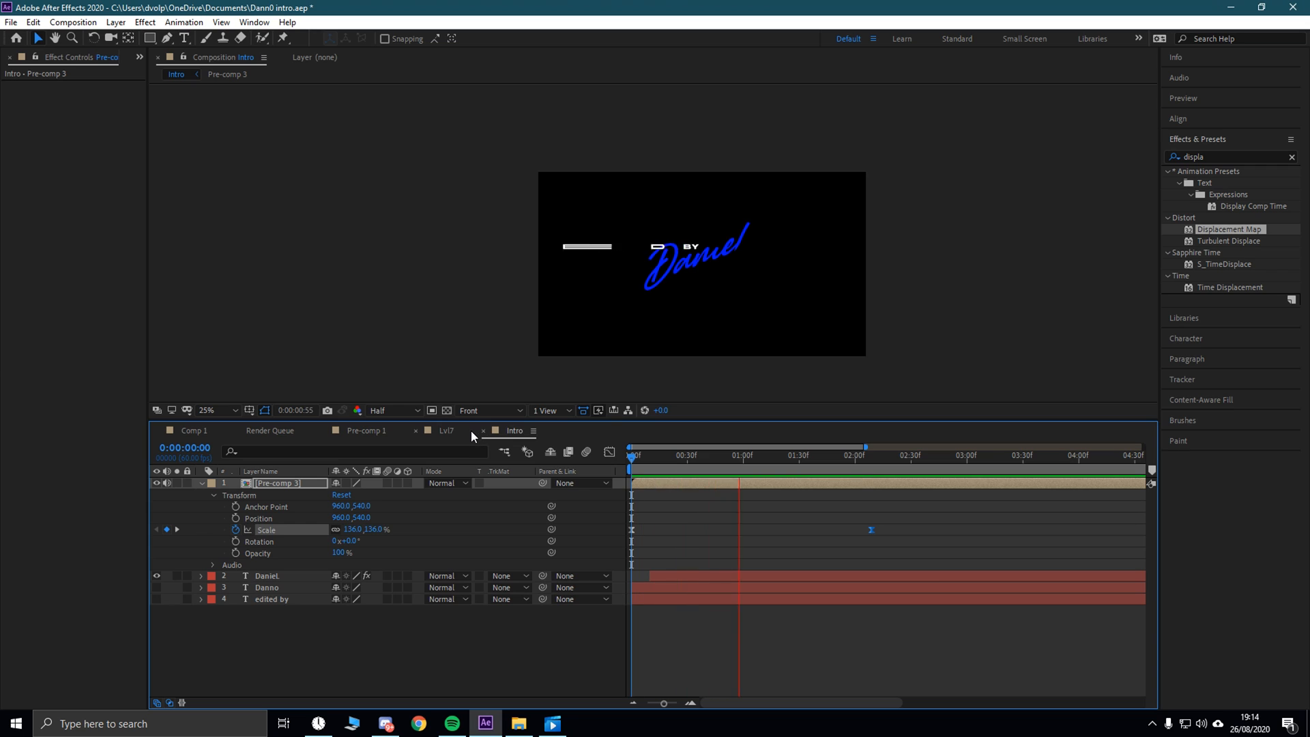
{"action": "left_click_drag", "start_coordinate": [892, 457], "coordinate": [884, 480]}
{"action": "key", "text": "space"}
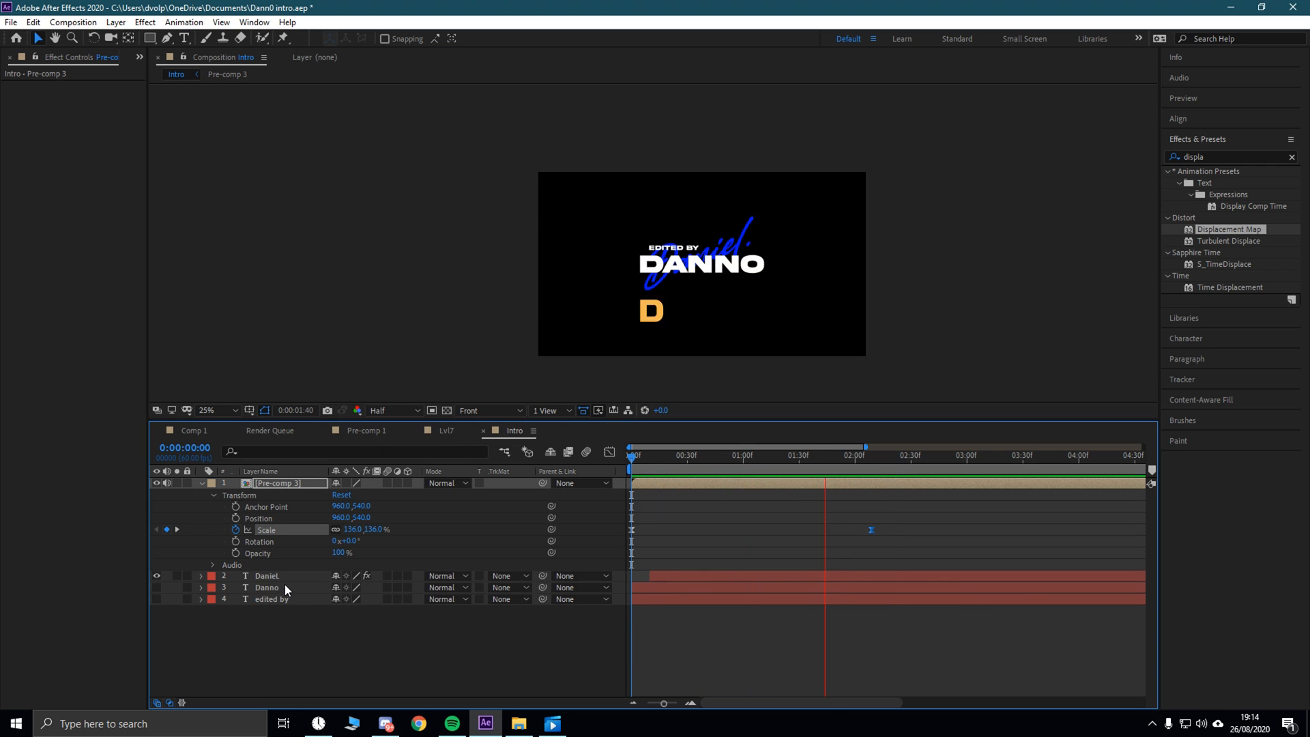
Step: Magnify the composition view to 50% and play back the intro from the start
{"action": "key", "text": "space"}
{"action": "scroll", "coordinate": [652, 243], "scroll_direction": "up", "scroll_amount": 3}
{"action": "scroll", "coordinate": [652, 243], "scroll_direction": "down", "scroll_amount": 1}
{"action": "left_click_drag", "start_coordinate": [890, 458], "coordinate": [495, 458]}
{"action": "key", "text": "space"}
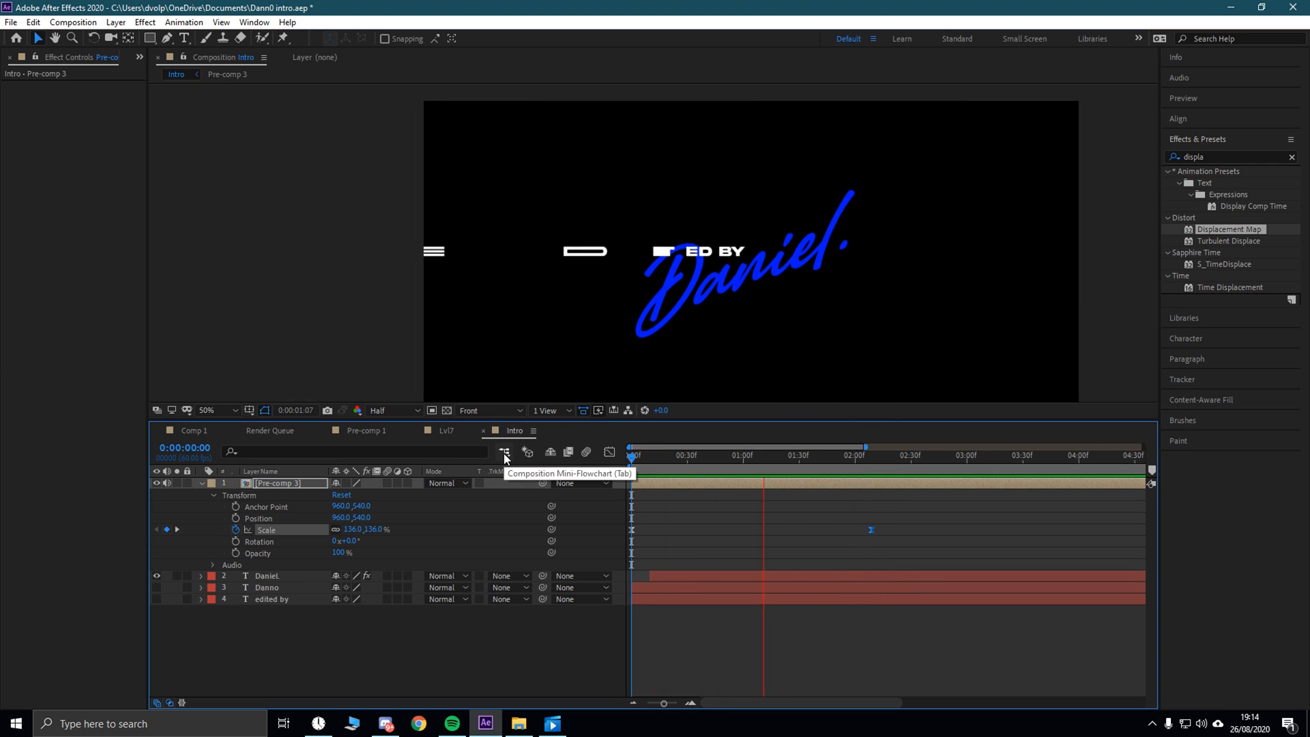
{"action": "key", "text": "space"}
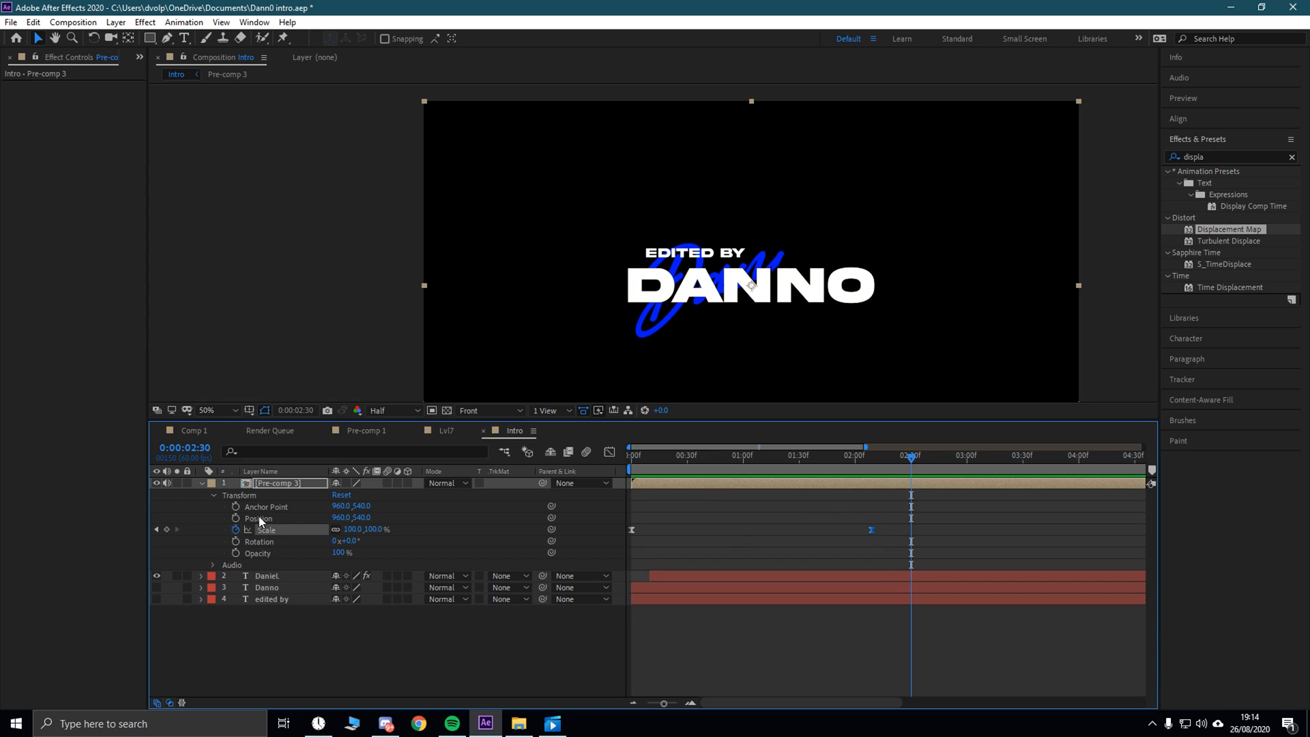
Step: Move the signature's last two Stroke End keyframes to about 0:00:02:16 and 0:00:03:18 and play back the intro
{"action": "left_click", "coordinate": [202, 483]}
{"action": "left_click", "coordinate": [202, 494]}
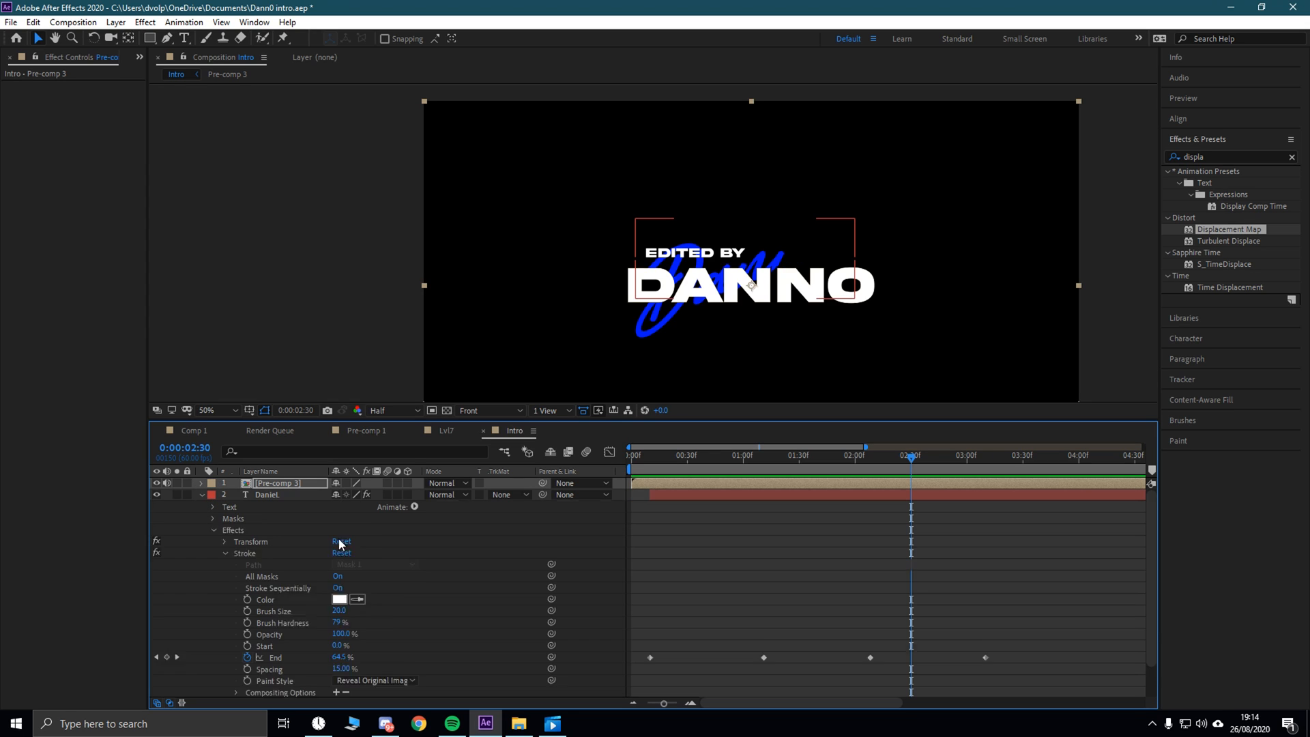
{"action": "scroll", "coordinate": [375, 543], "scroll_direction": "down", "scroll_amount": 1}
{"action": "left_click_drag", "start_coordinate": [870, 638], "coordinate": [1002, 646]}
{"action": "key", "text": "space"}
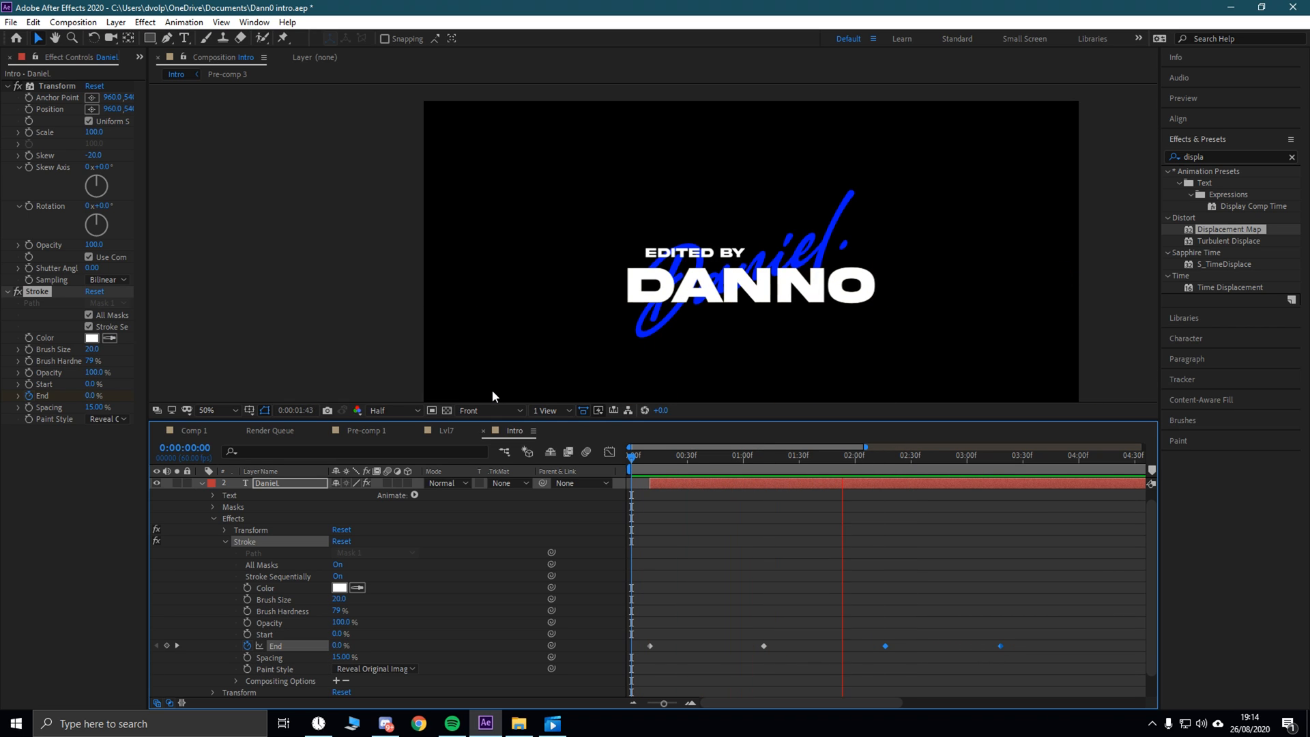
{"action": "key", "text": "space"}
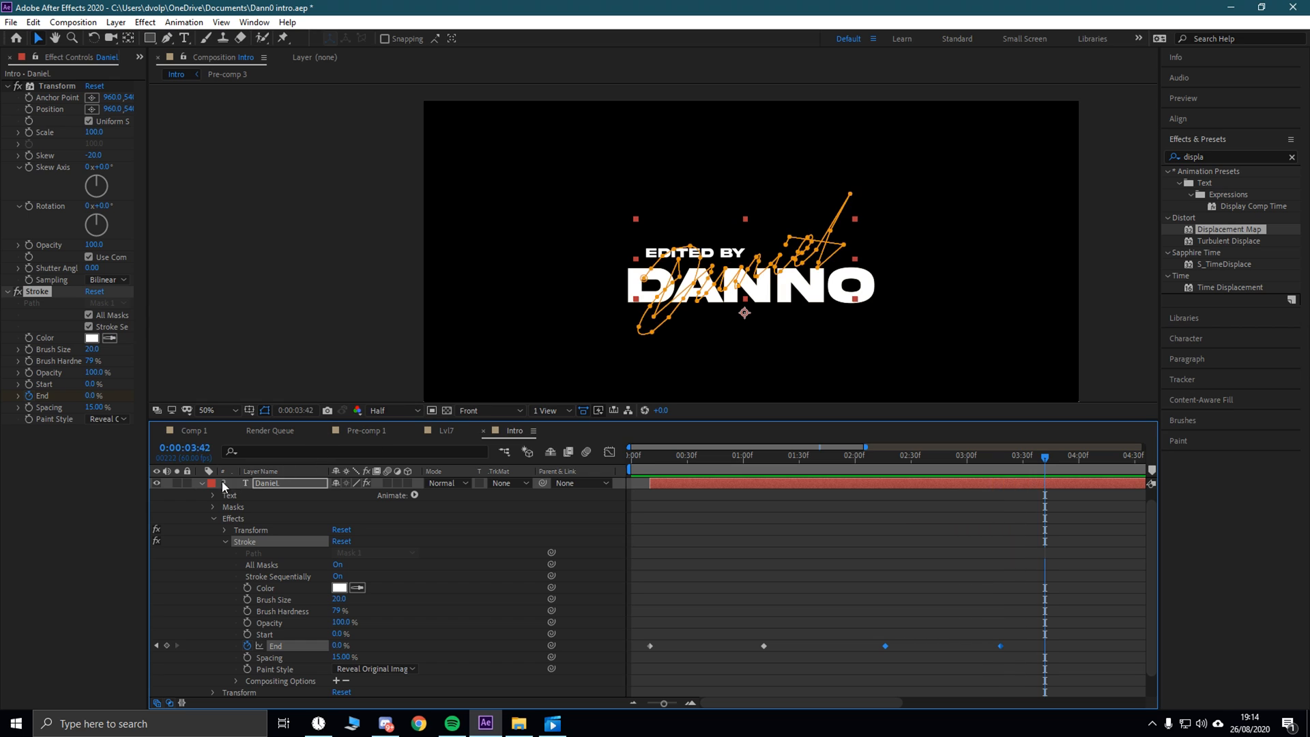
Step: Collapse the signature layer's properties and play back the intro from the start to review the signature's timing
{"action": "left_click", "coordinate": [201, 483]}
{"action": "left_click_drag", "start_coordinate": [1049, 459], "coordinate": [621, 438]}
{"action": "key", "text": "space"}
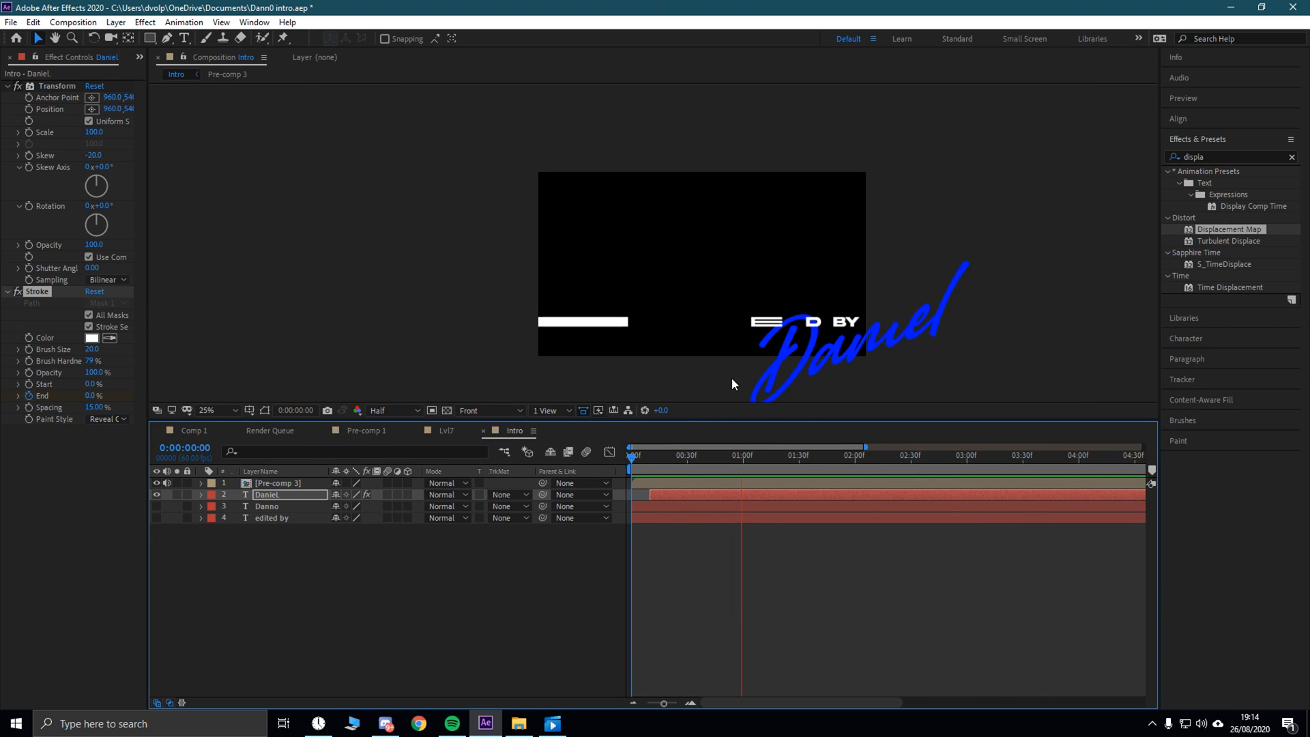
{"action": "key", "text": "space"}
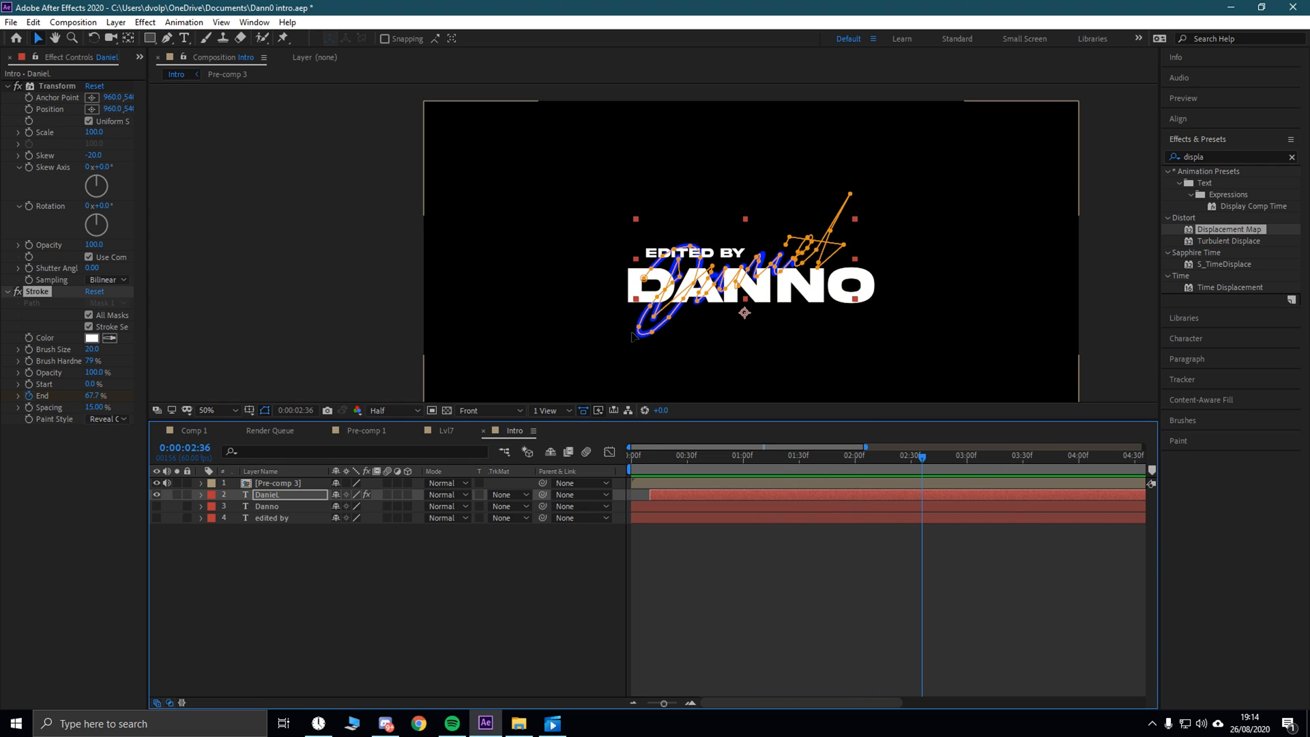
{"action": "key", "text": "space"}
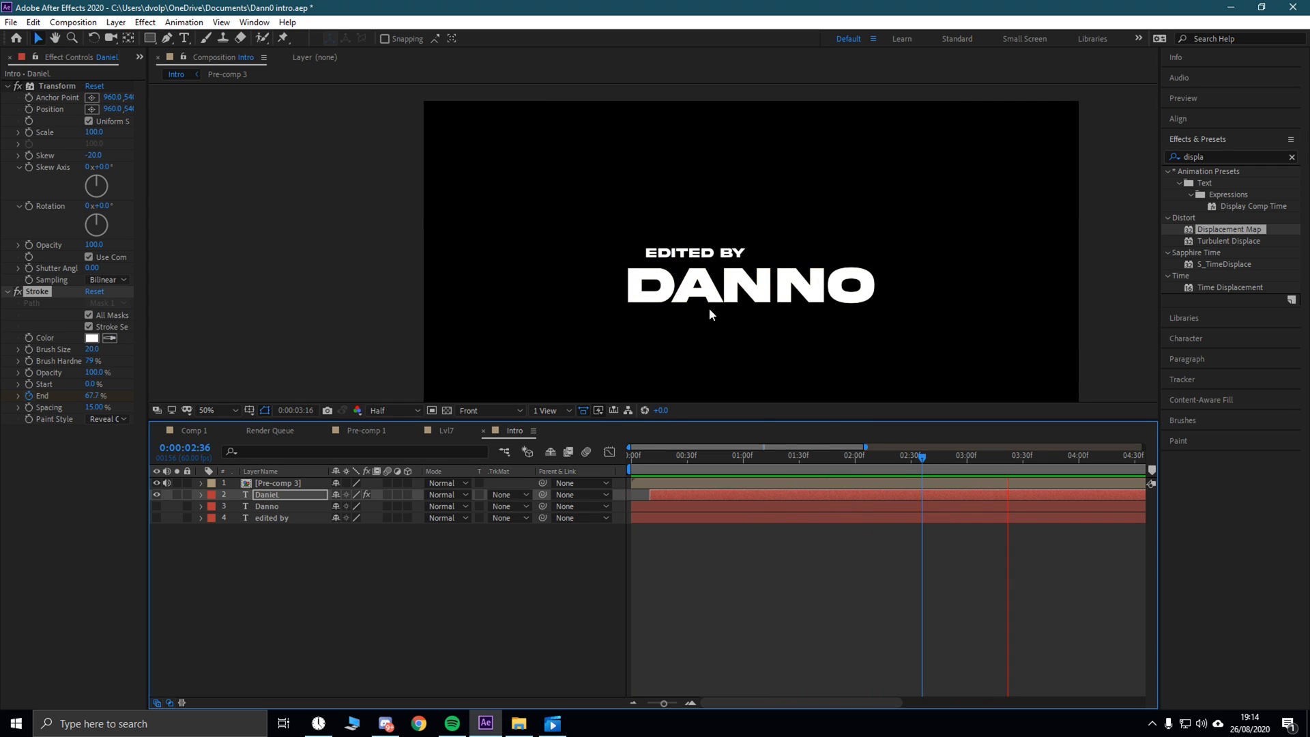
{"action": "key", "text": "space"}
Step: At 0:00:02:28, draw a red rectangle shape layer over the title and set its fill opacity to 50%
{"action": "left_click_drag", "start_coordinate": [1035, 456], "coordinate": [907, 456]}
{"action": "left_click", "coordinate": [371, 618]}
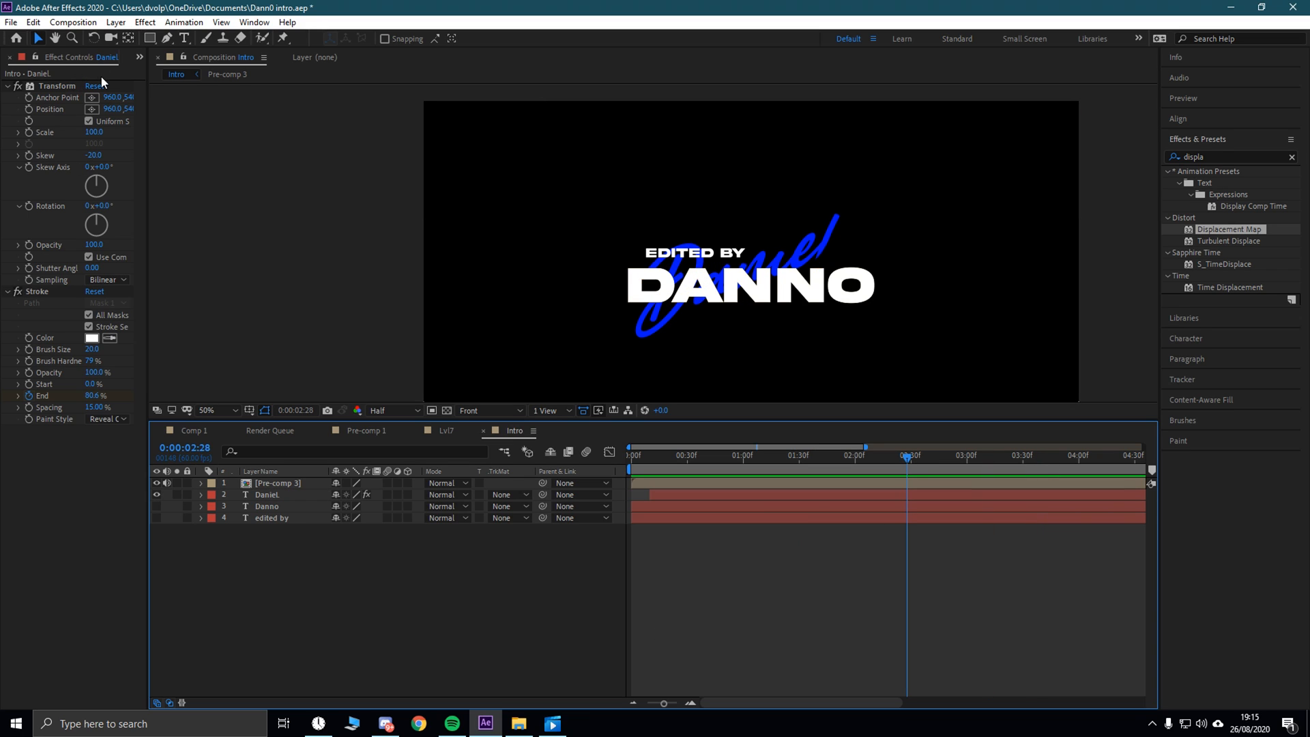
{"action": "left_click", "coordinate": [150, 39]}
{"action": "mouse_move", "coordinate": [516, 173]}
{"action": "left_mouse_down"}
{"action": "mouse_move", "coordinate": [675, 277]}
{"action": "mouse_move", "coordinate": [950, 307]}
{"action": "mouse_move", "coordinate": [1017, 295]}
{"action": "mouse_move", "coordinate": [1075, 318]}
{"action": "left_mouse_up"}
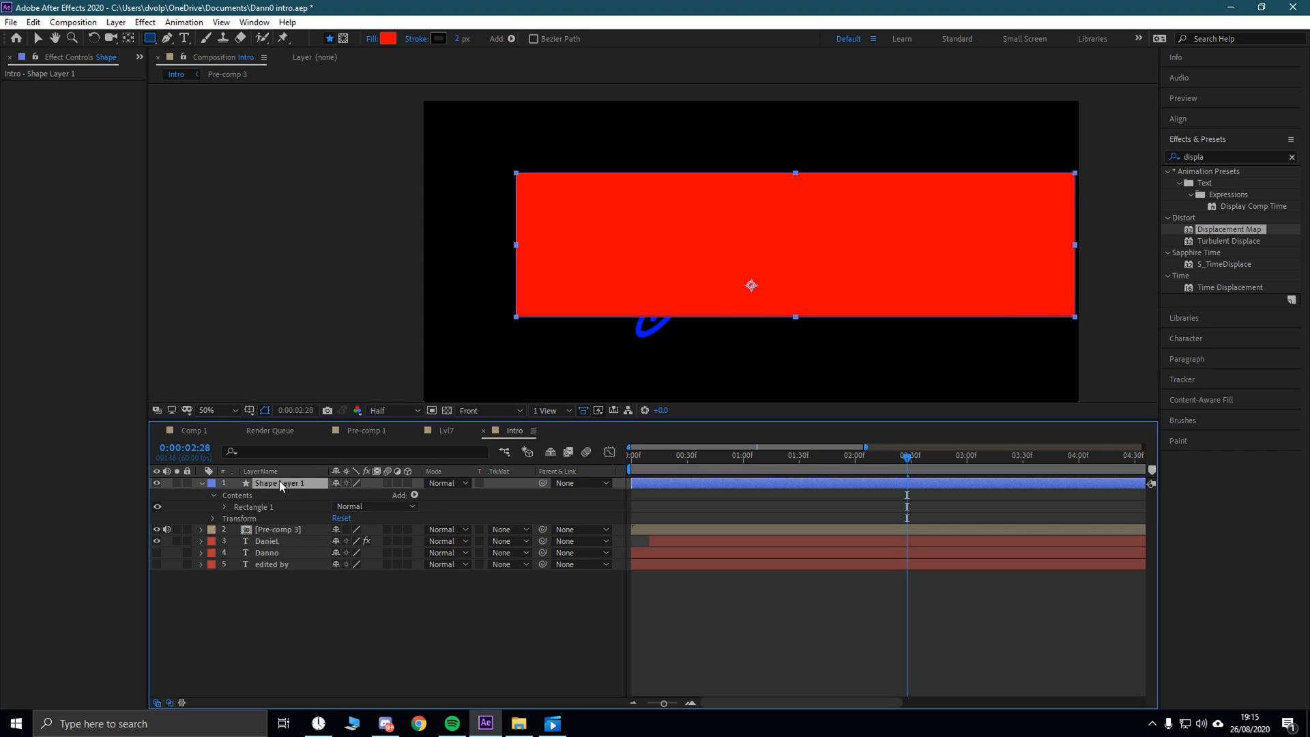
{"action": "left_click", "coordinate": [291, 447]}
{"action": "type", "text": "opac"}
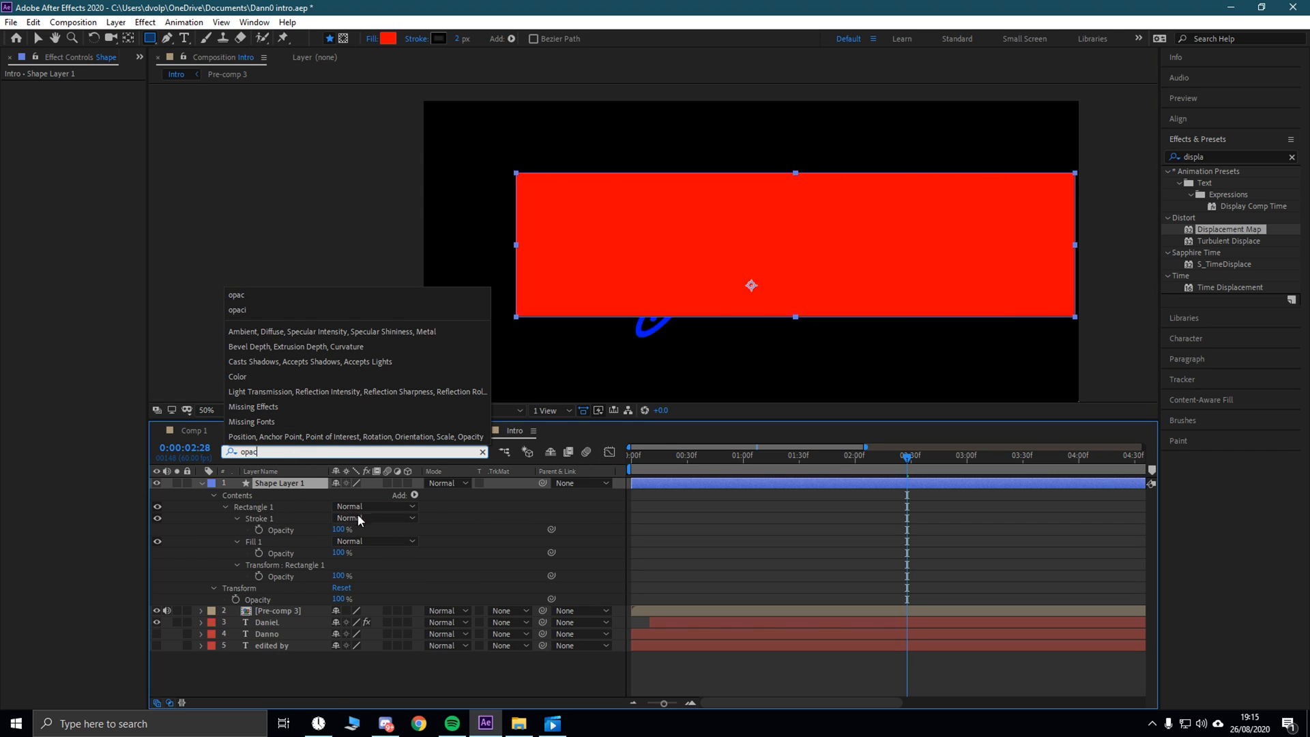
{"action": "mouse_move", "coordinate": [343, 553]}
{"action": "left_mouse_down"}
{"action": "mouse_move", "coordinate": [308, 558]}
{"action": "mouse_move", "coordinate": [318, 559]}
{"action": "left_mouse_up"}
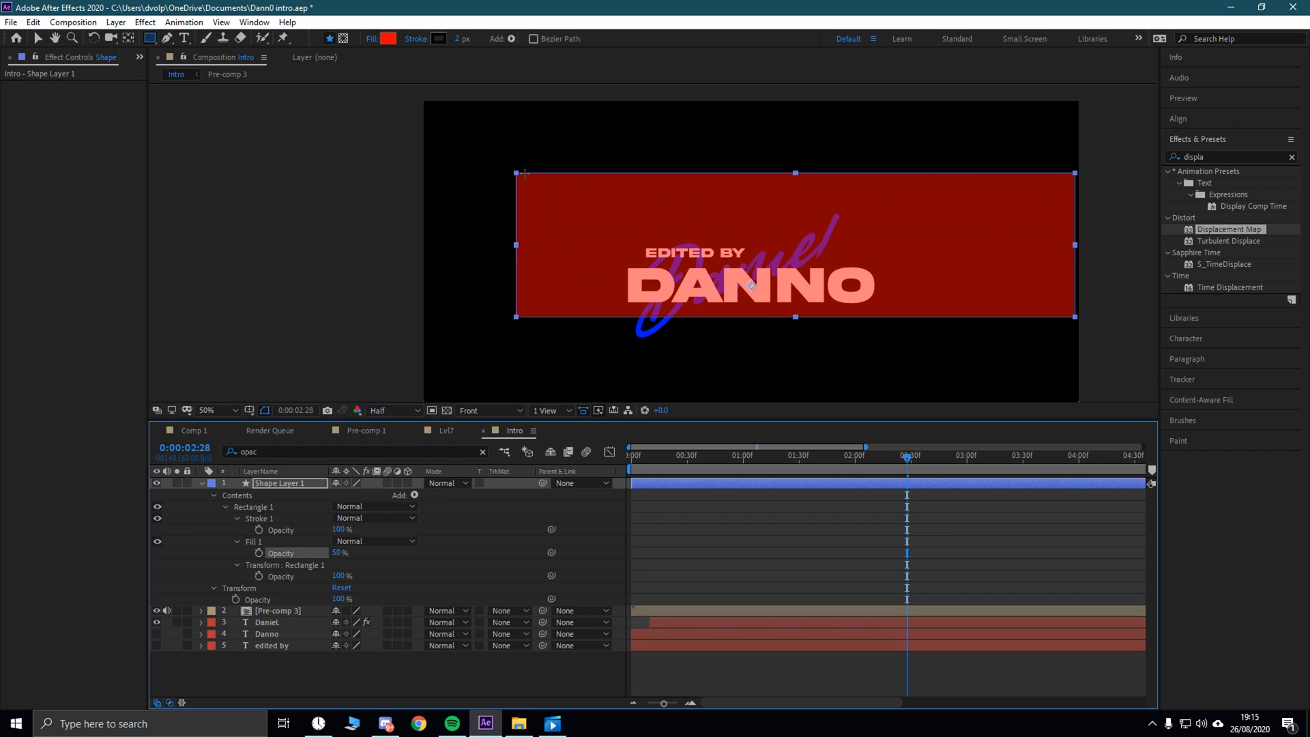
Step: Remove the stray second rectangle, then enlarge and move the first so it covers the frame down to the main title's baseline
{"action": "left_click_drag", "start_coordinate": [513, 172], "coordinate": [433, 140]}
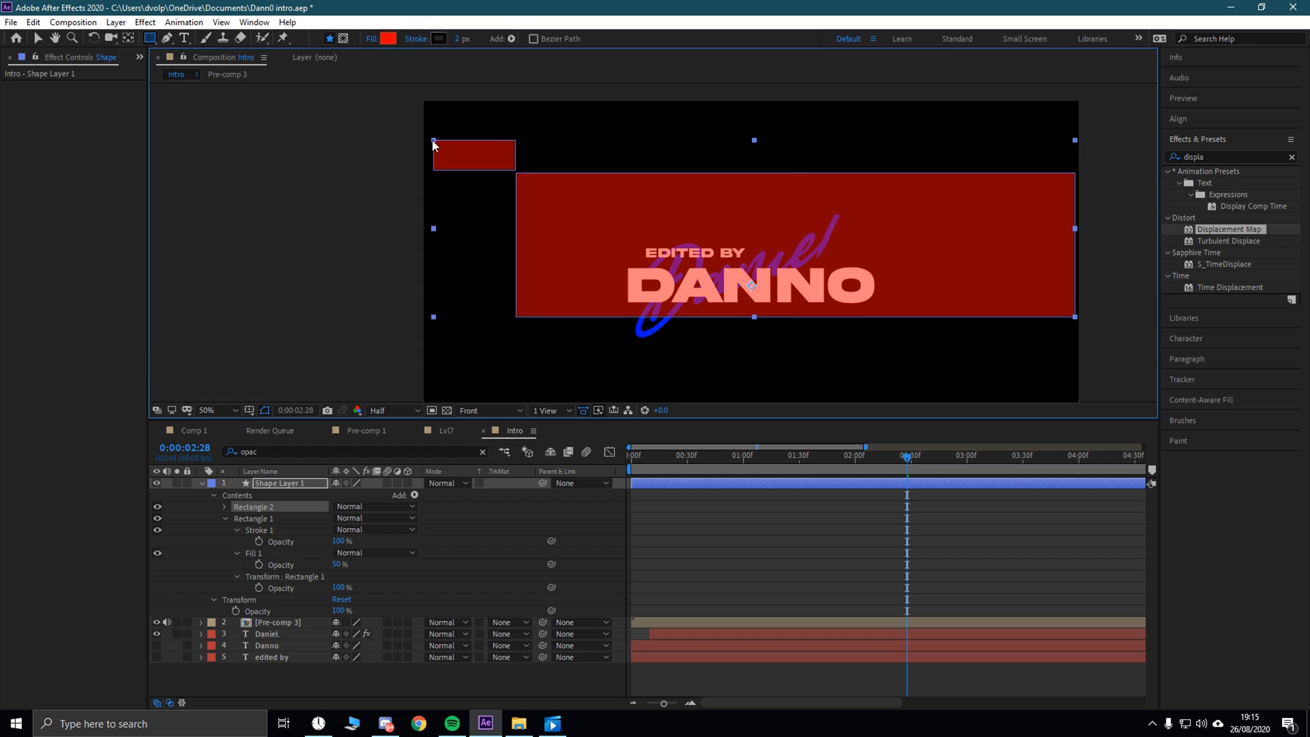
{"action": "key", "text": "Delete"}
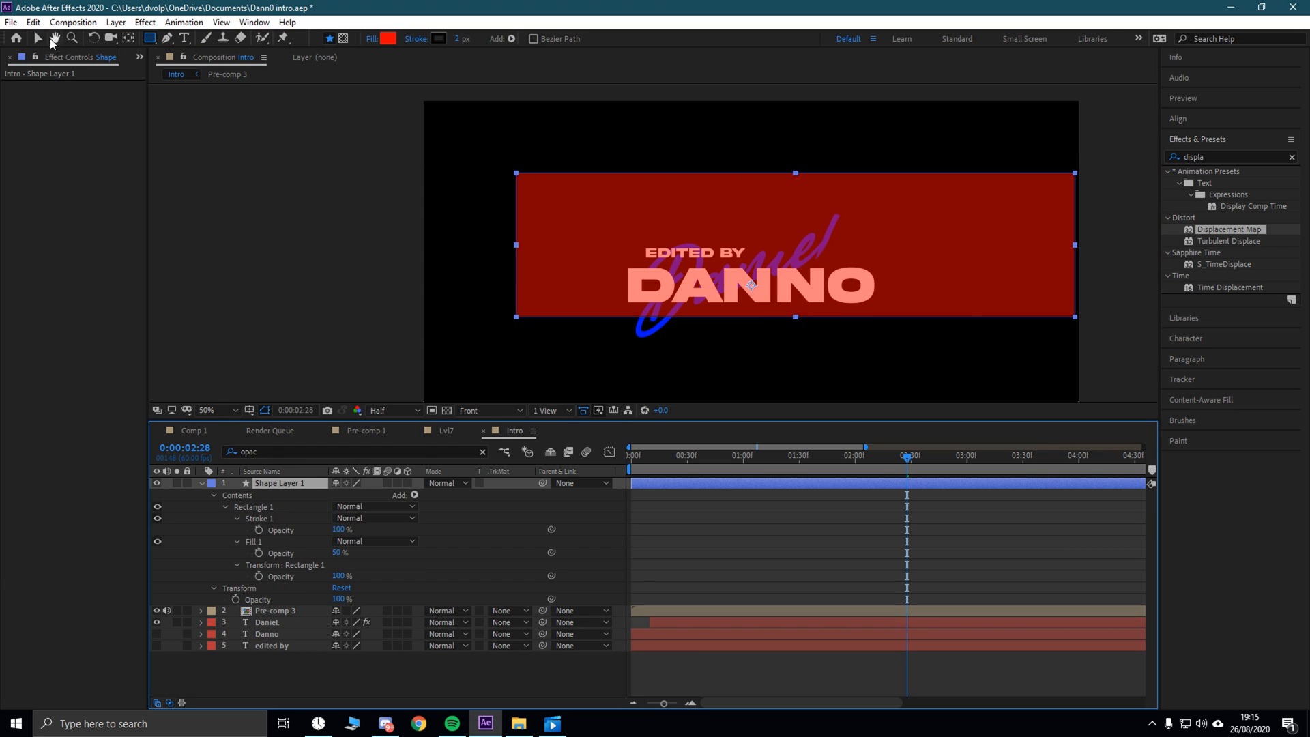
{"action": "left_click", "coordinate": [39, 39]}
{"action": "left_click_drag", "start_coordinate": [515, 173], "coordinate": [399, 100]}
{"action": "left_click_drag", "start_coordinate": [894, 254], "coordinate": [882, 217]}
{"action": "scroll", "coordinate": [843, 321], "scroll_direction": "up", "scroll_amount": 1}
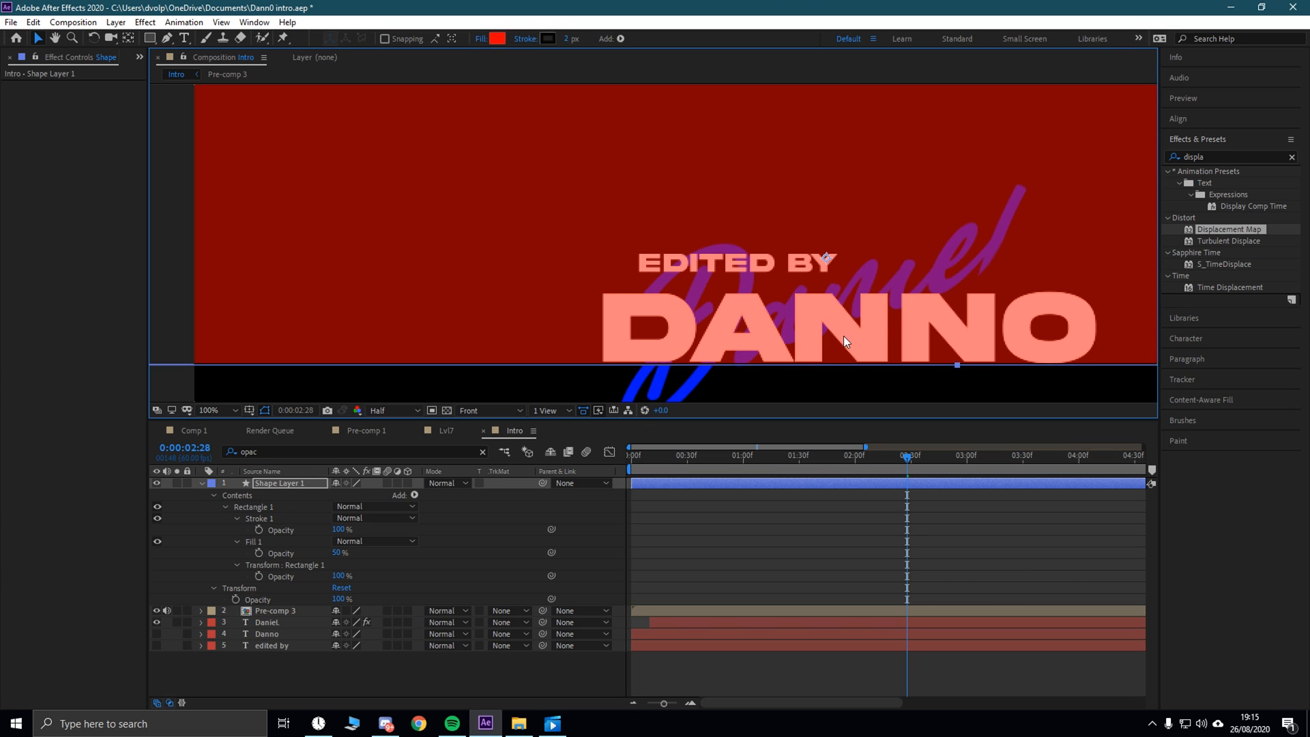
{"action": "scroll", "coordinate": [842, 266], "scroll_direction": "down", "scroll_amount": 1}
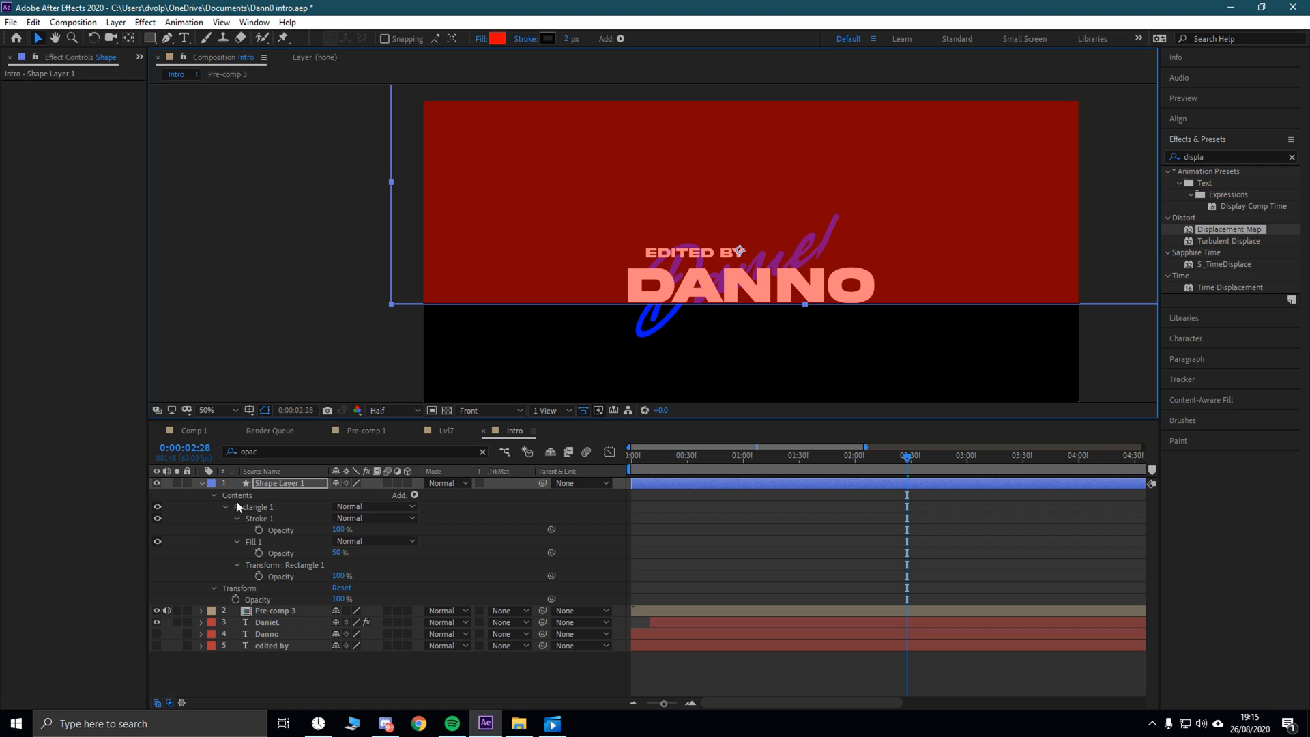
Step: Set the rectangle's fill opacity back to 100%, then collapse and hide Shape Layer 1
{"action": "left_click", "coordinate": [342, 556]}
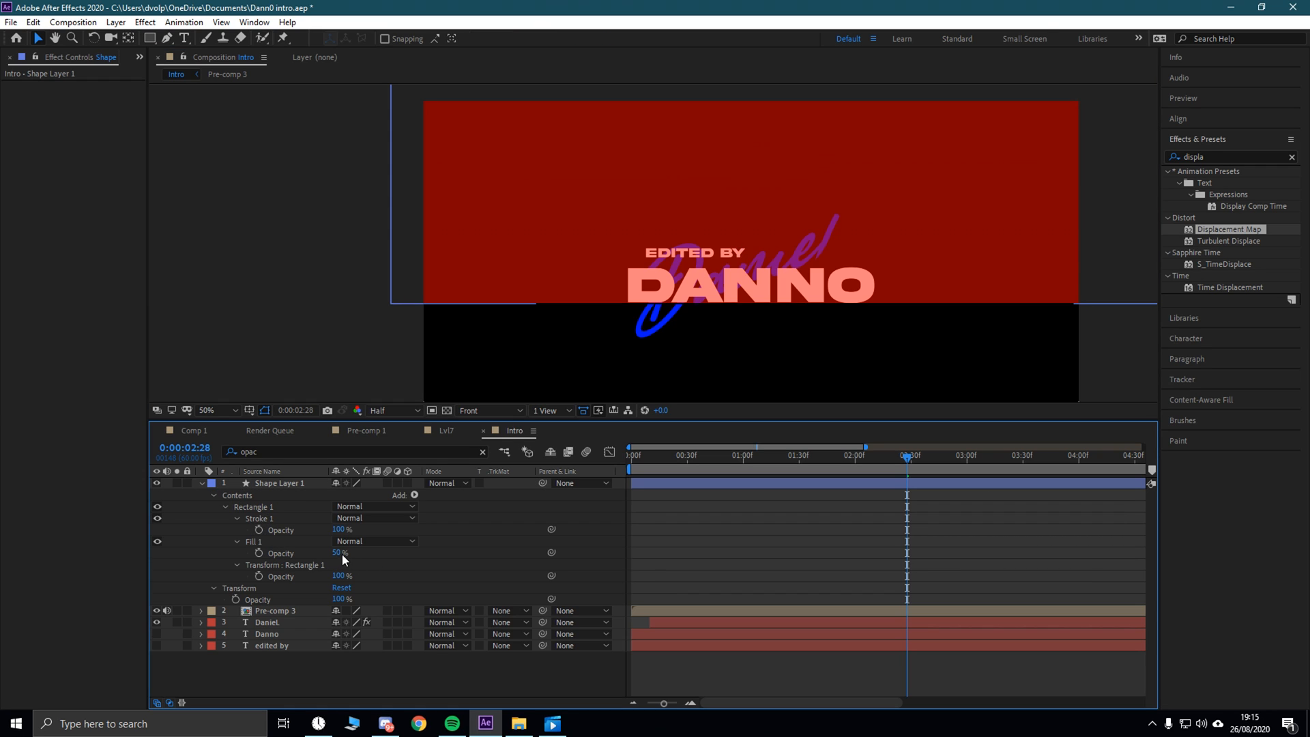
{"action": "type", "text": "100"}
{"action": "key", "text": "Return"}
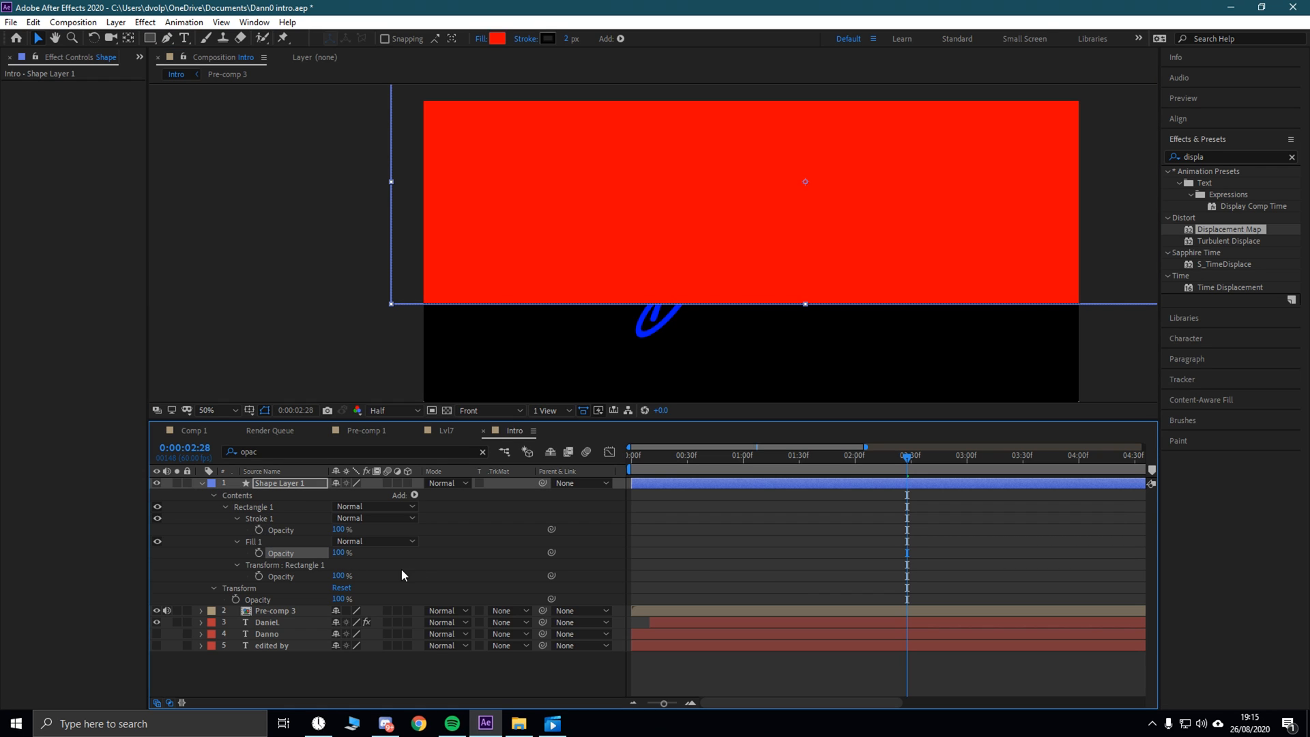
{"action": "left_click", "coordinate": [200, 482]}
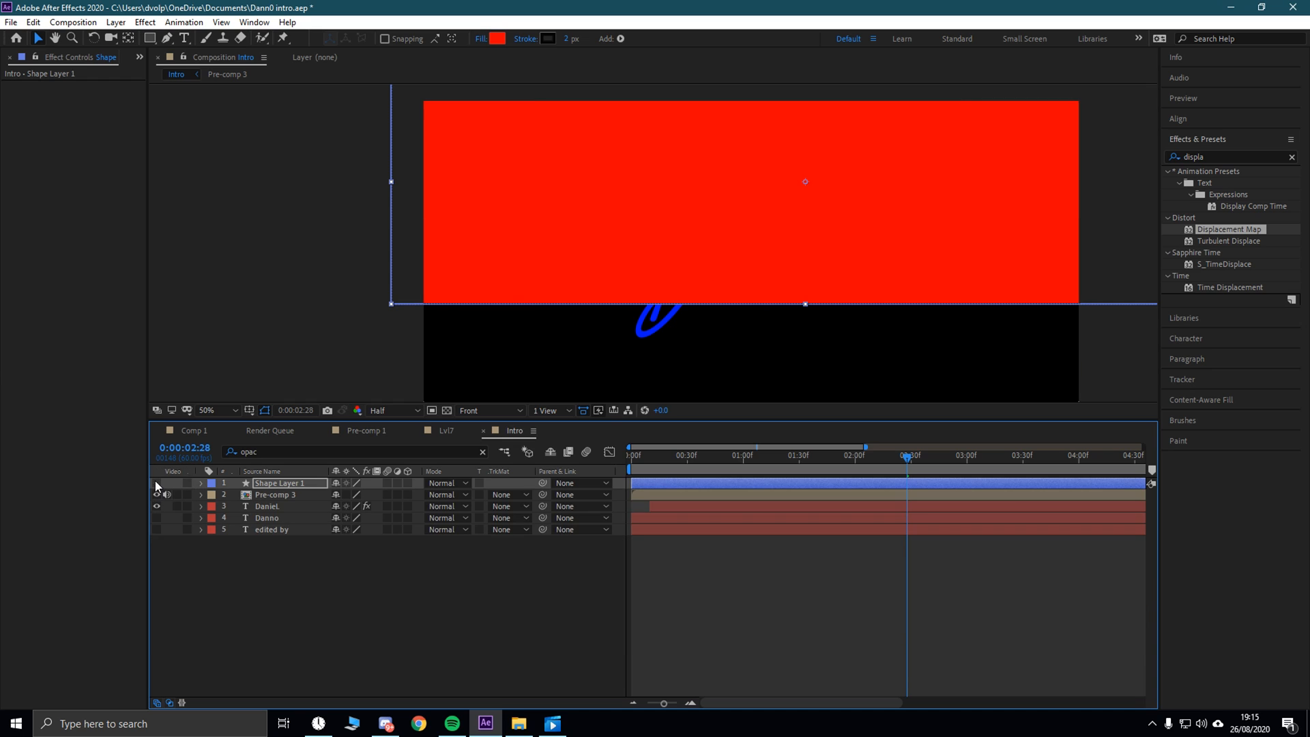
{"action": "left_click", "coordinate": [156, 483]}
{"action": "left_click", "coordinate": [304, 631]}
Step: Set Pre-comp 3's track matte to Alpha Matte "Shape Layer 1" and play back the intro
{"action": "left_click", "coordinate": [266, 494]}
{"action": "left_click", "coordinate": [256, 506]}
{"action": "left_click", "coordinate": [306, 496]}
{"action": "left_click", "coordinate": [499, 497]}
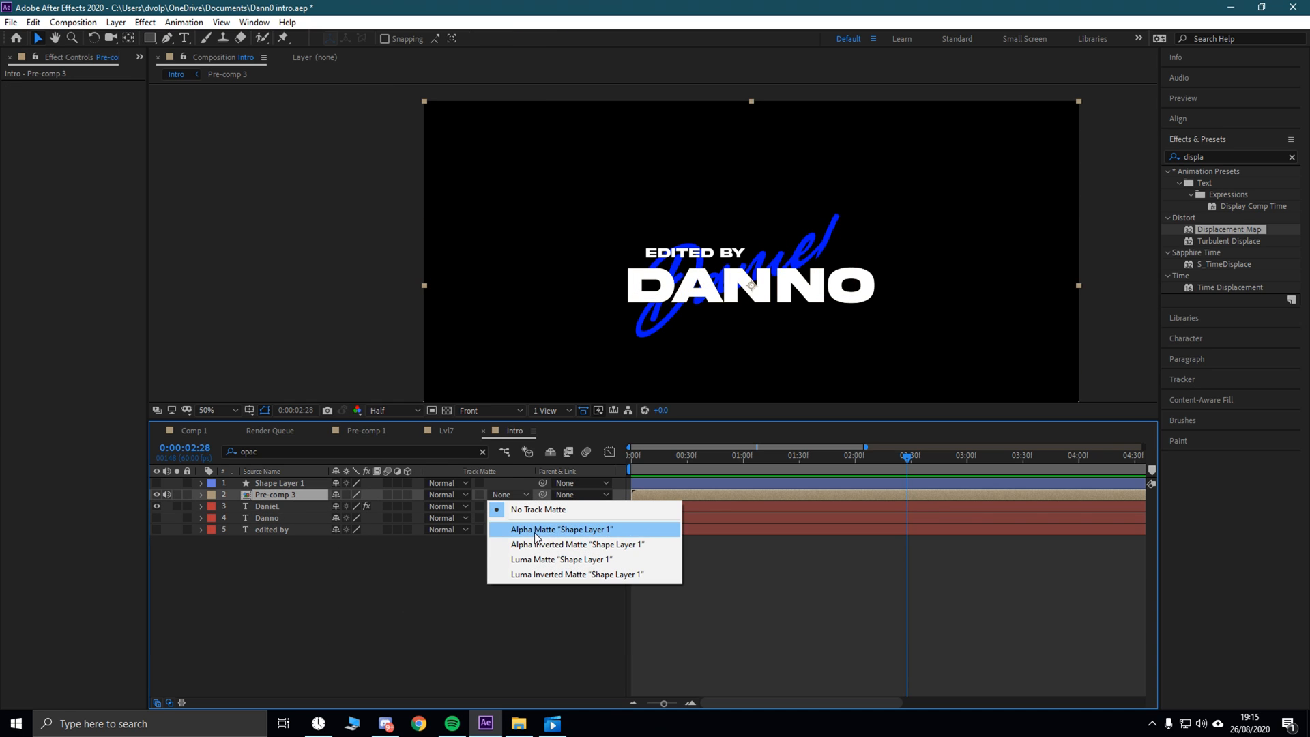
{"action": "left_click", "coordinate": [534, 532]}
{"action": "key", "text": "space"}
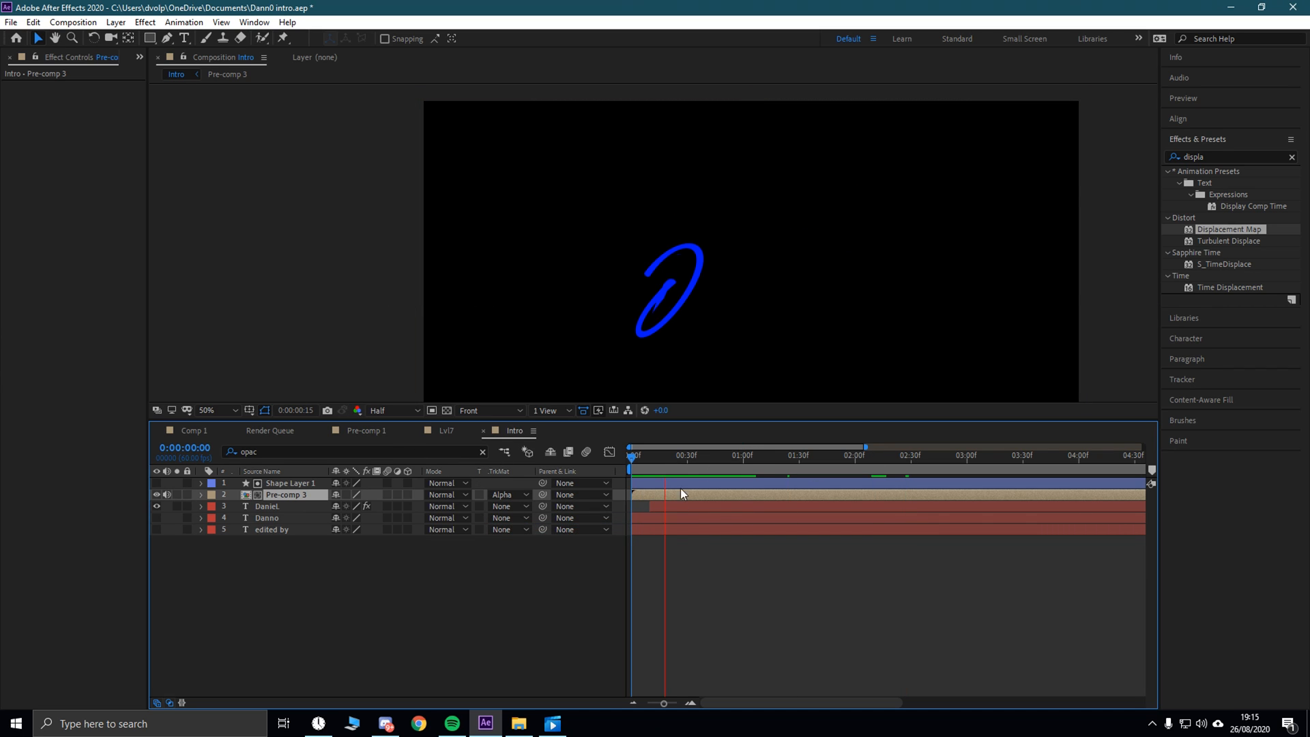
Step: Clear the timeline's property search and reveal the Transform properties of Pre-comp 3
{"action": "key", "text": "ctrl+f"}
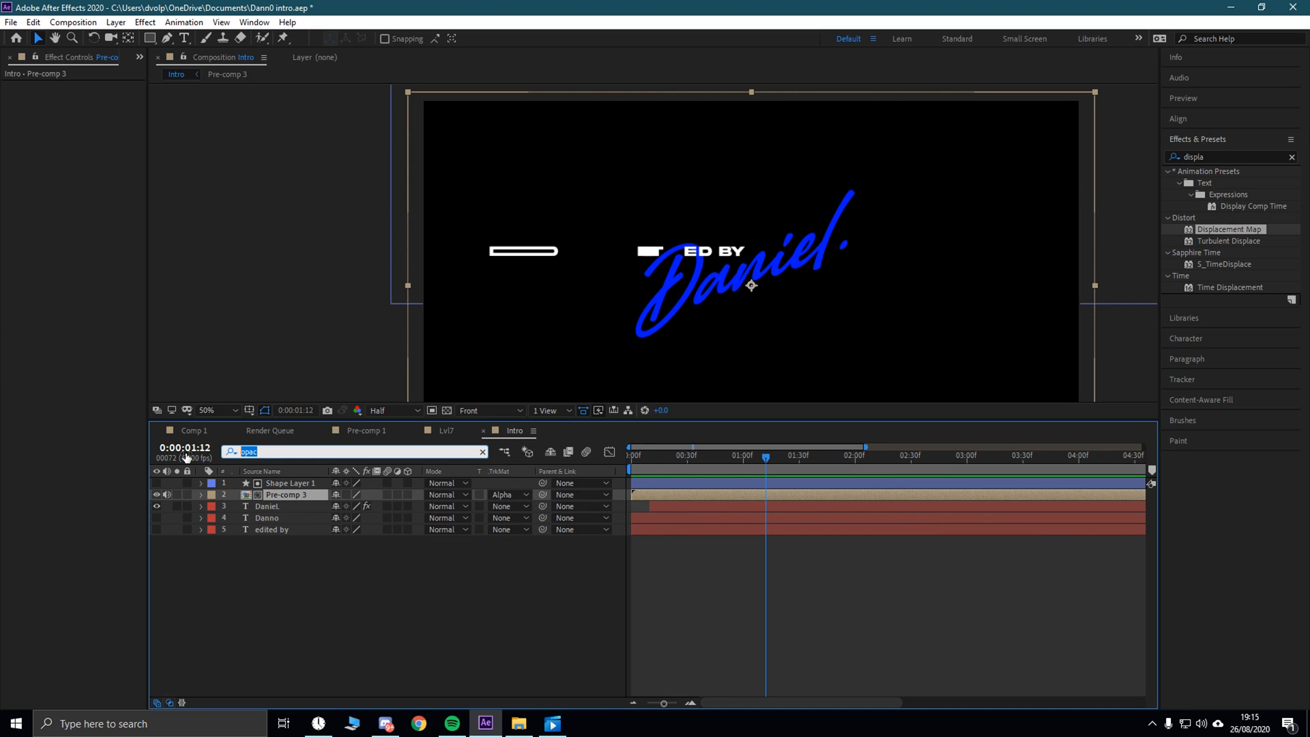
{"action": "key", "text": "BackSpace"}
{"action": "left_click", "coordinate": [274, 564]}
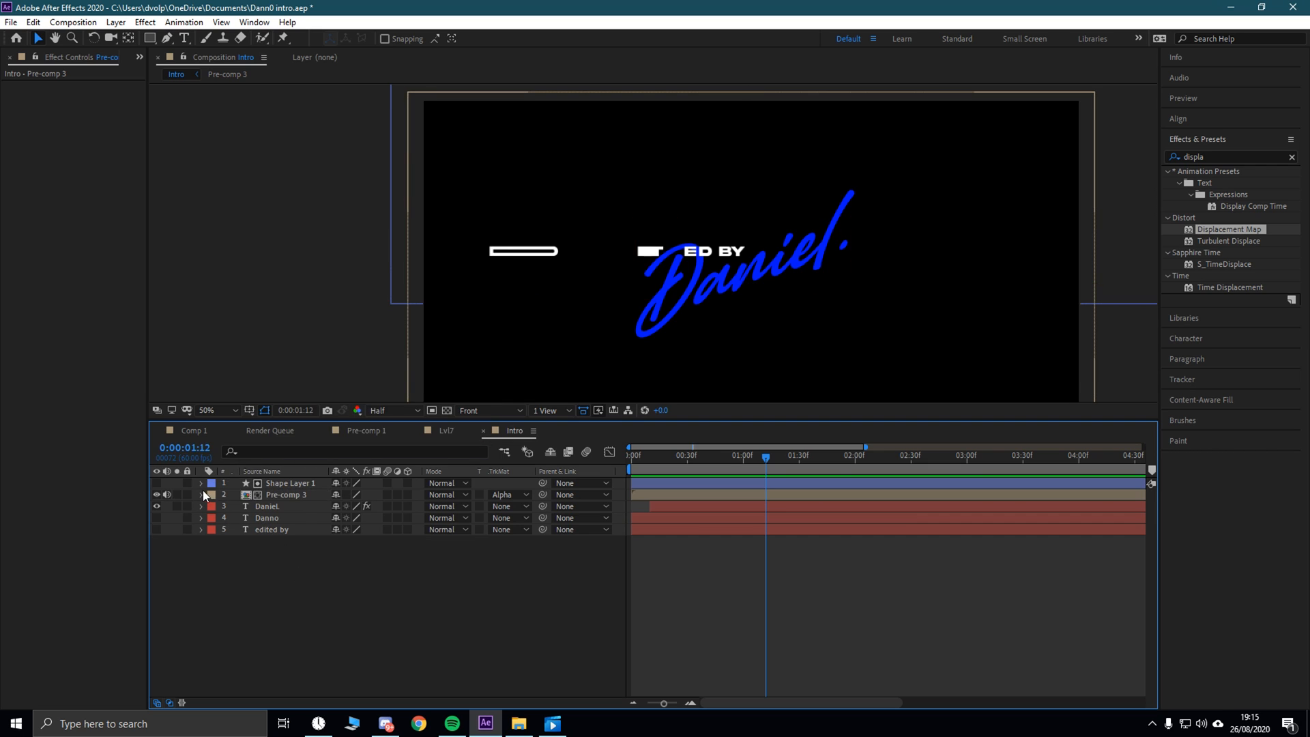
{"action": "left_click", "coordinate": [201, 494]}
{"action": "left_click", "coordinate": [275, 493]}
{"action": "left_click", "coordinate": [213, 506]}
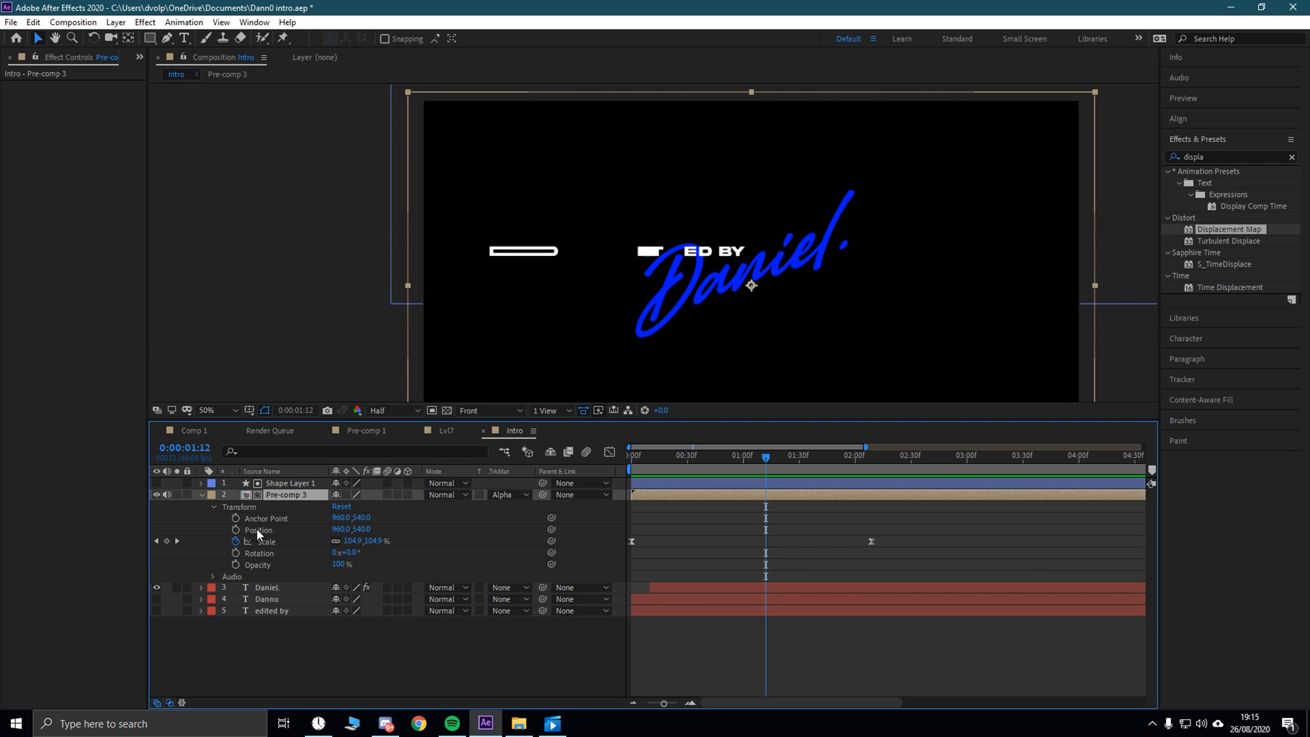
Step: Try shifting Pre-comp 3's vertical position at 0:00:01:12 and 0:00:02:56 to test the matte, undoing each shift
{"action": "left_click_drag", "start_coordinate": [362, 528], "coordinate": [394, 539]}
{"action": "key", "text": "ctrl+z"}
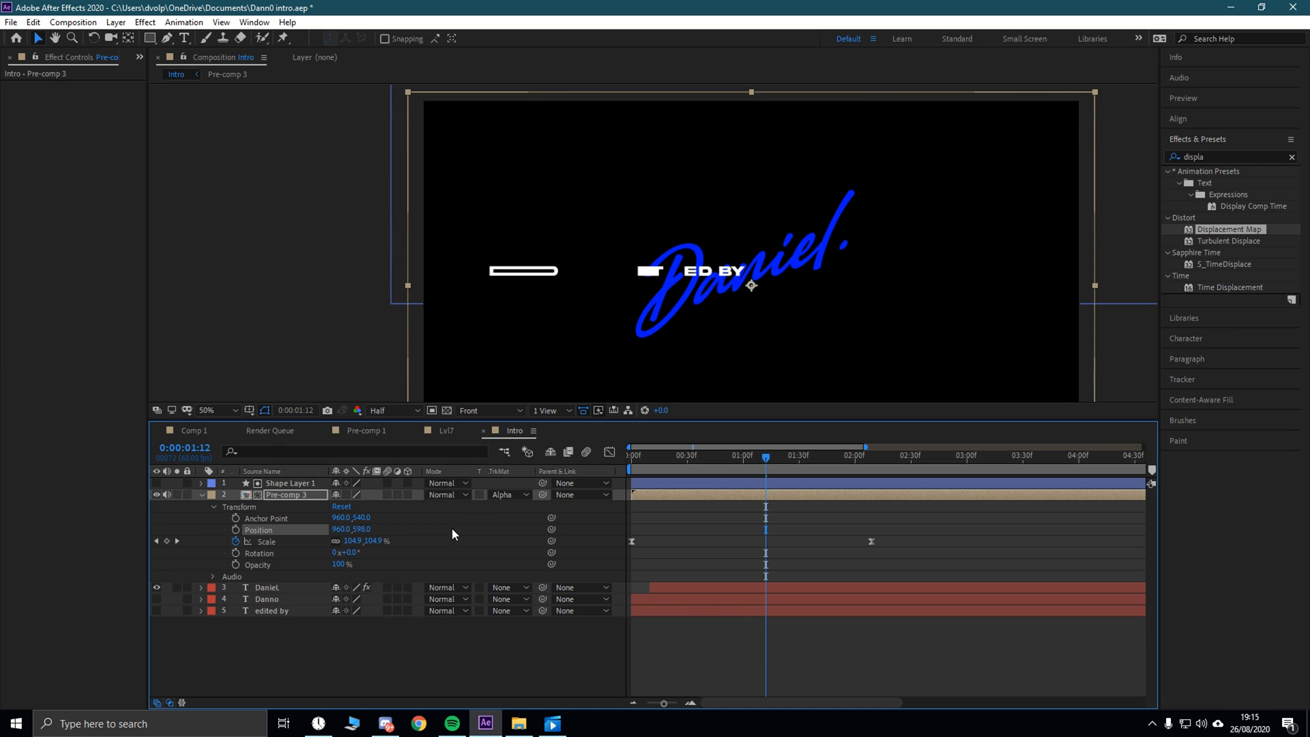
{"action": "left_click", "coordinate": [460, 496]}
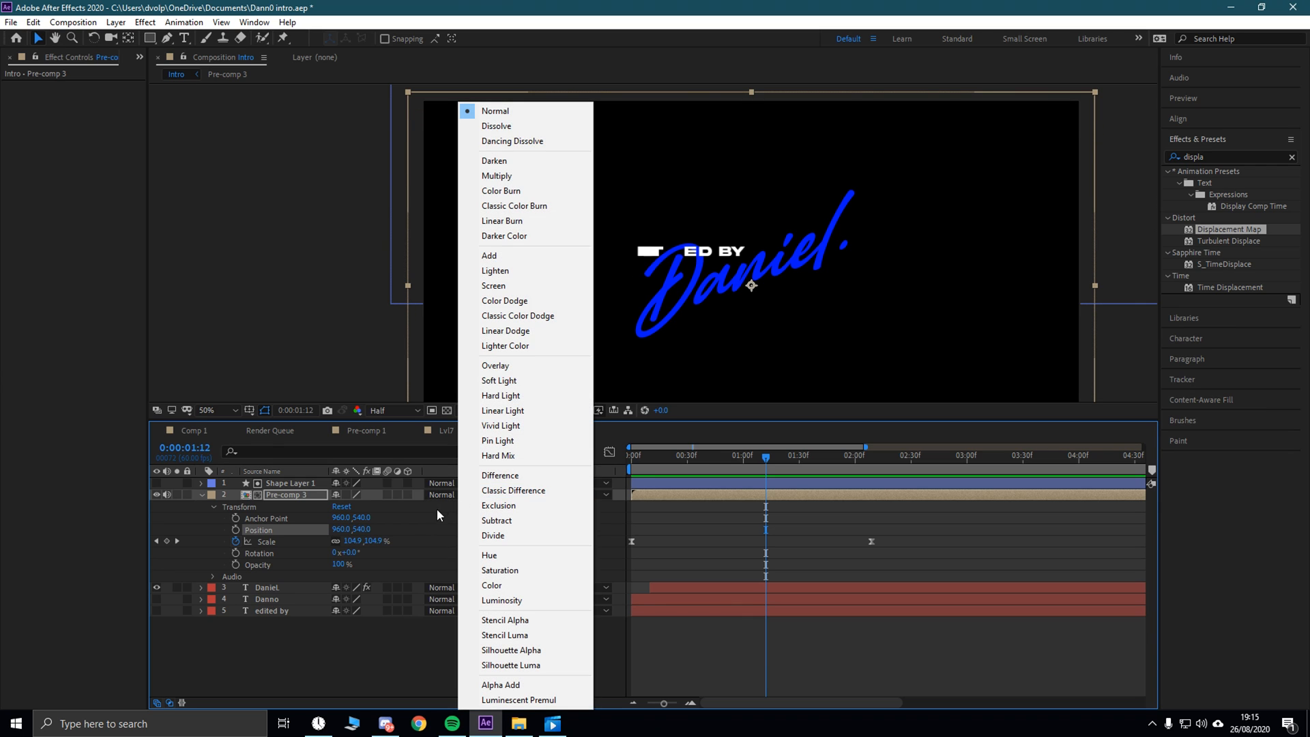
{"action": "left_click", "coordinate": [438, 511]}
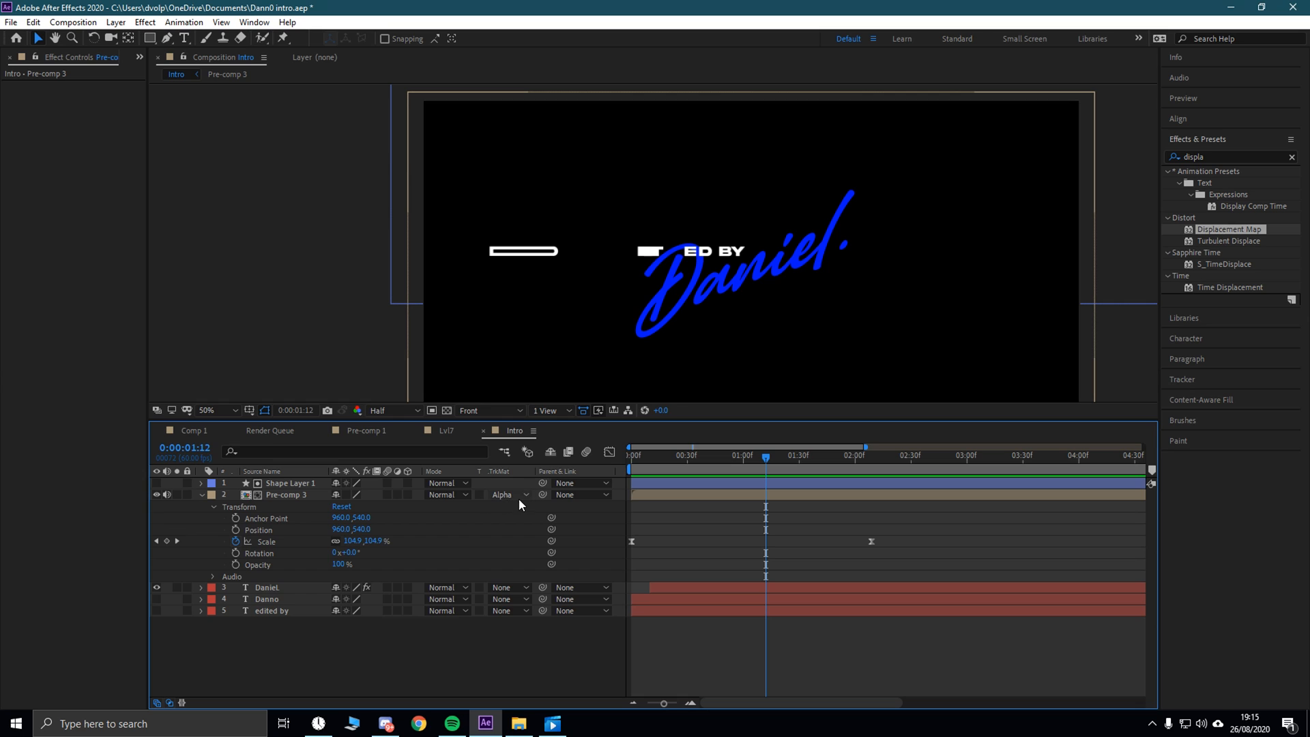
{"action": "left_click_drag", "start_coordinate": [788, 469], "coordinate": [959, 464]}
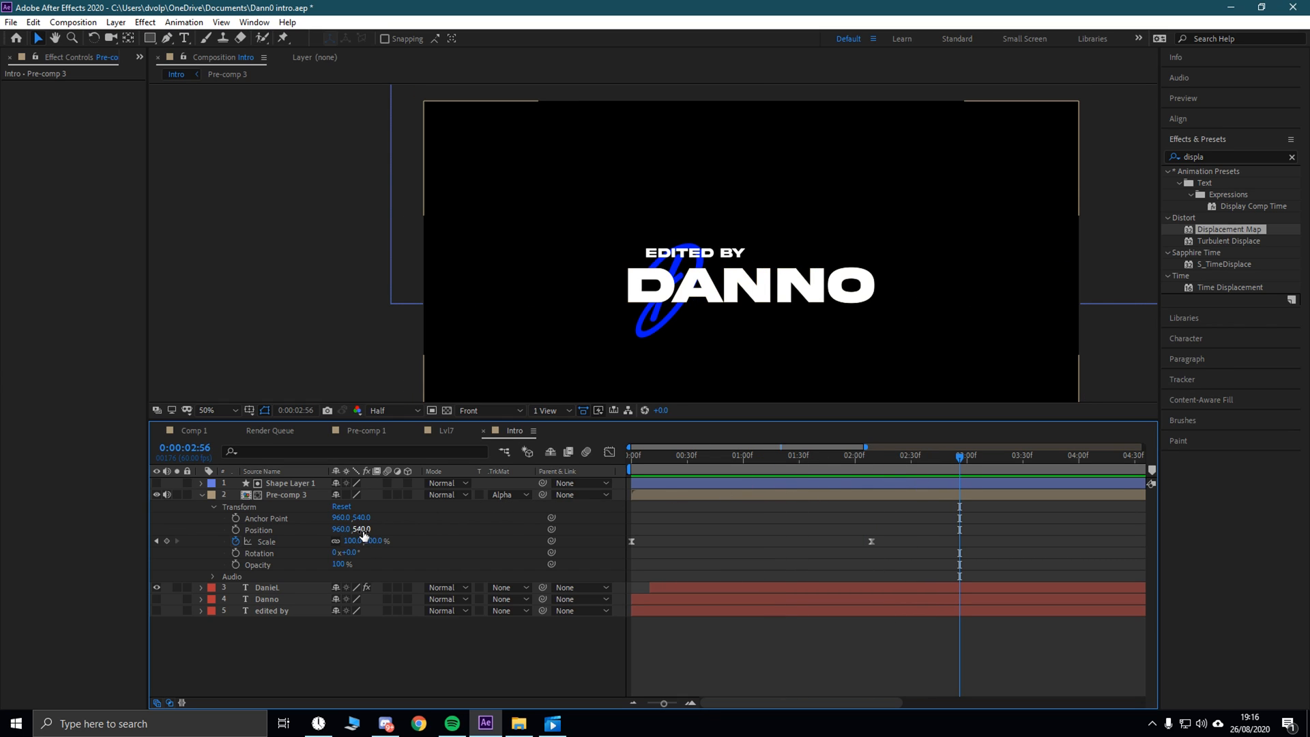
{"action": "mouse_move", "coordinate": [362, 530]}
{"action": "left_mouse_down"}
{"action": "mouse_move", "coordinate": [450, 530]}
{"action": "mouse_move", "coordinate": [351, 526]}
{"action": "mouse_move", "coordinate": [369, 529]}
{"action": "left_mouse_up"}
{"action": "key", "text": "ctrl+z"}
{"action": "key", "text": "ctrl+z"}
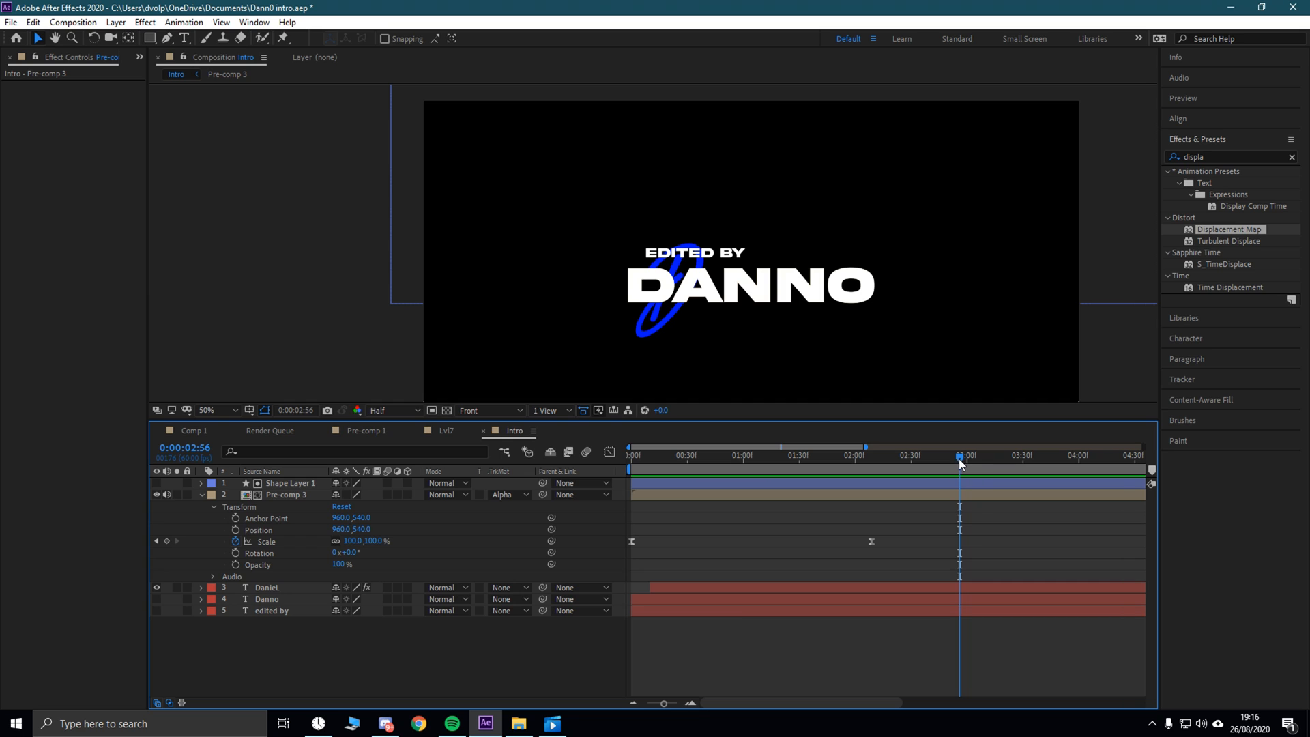
Step: Play back the intro from the start to review the matted title, with the full frame centred in the view
{"action": "key", "text": "Home"}
{"action": "key", "text": "space"}
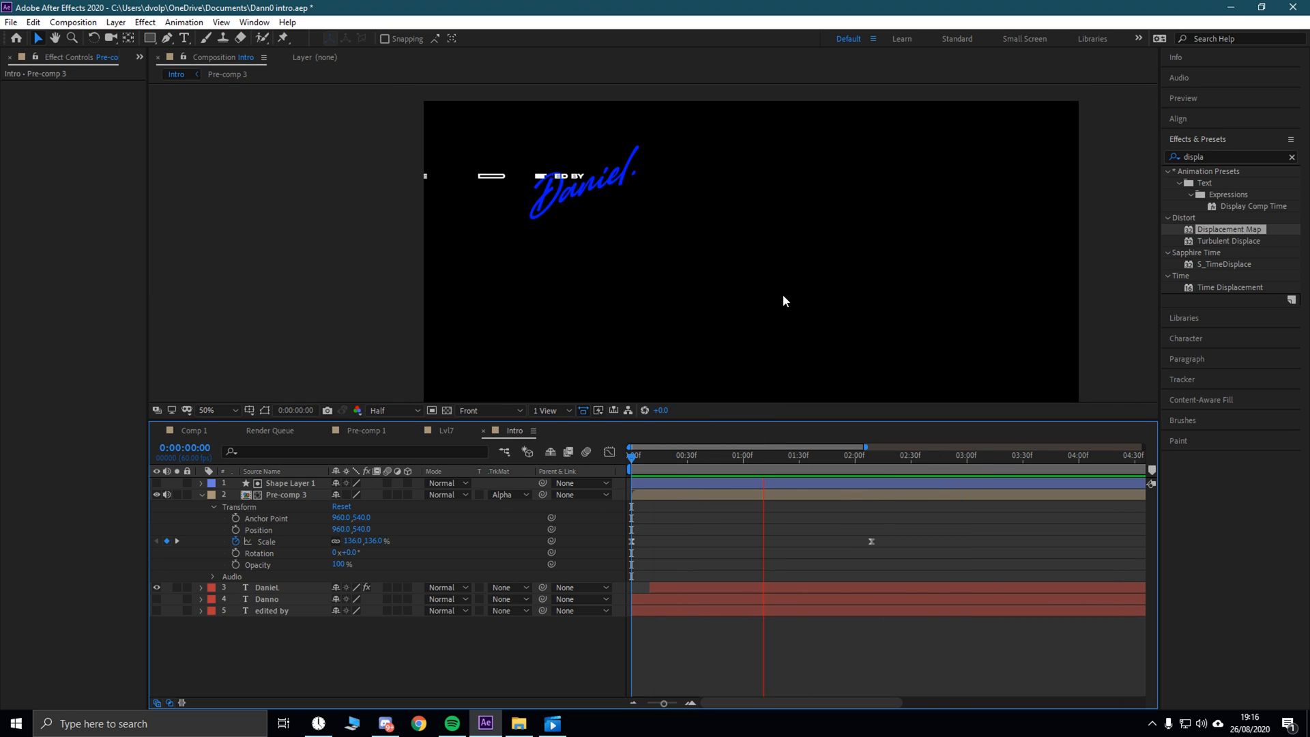
{"action": "key", "text": "space"}
{"action": "left_click", "coordinate": [55, 38]}
{"action": "left_click_drag", "start_coordinate": [639, 269], "coordinate": [568, 227]}
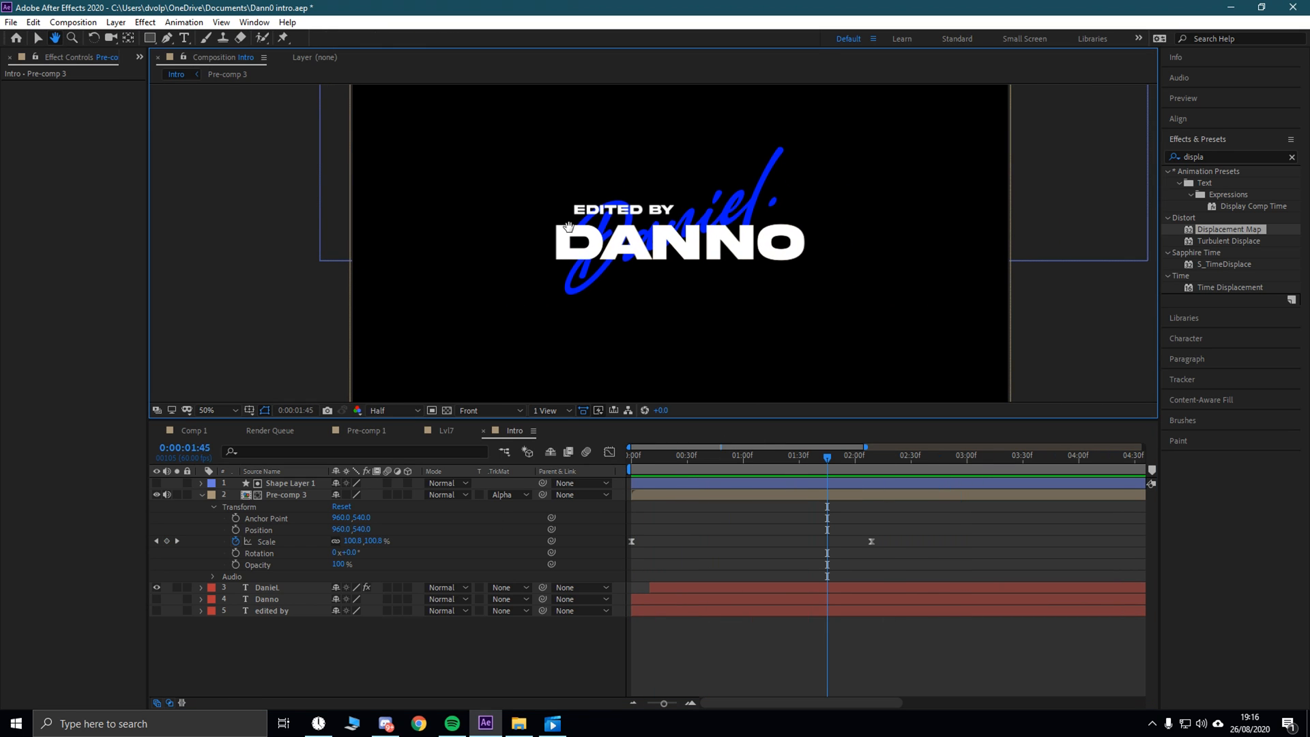
{"action": "key", "text": "space"}
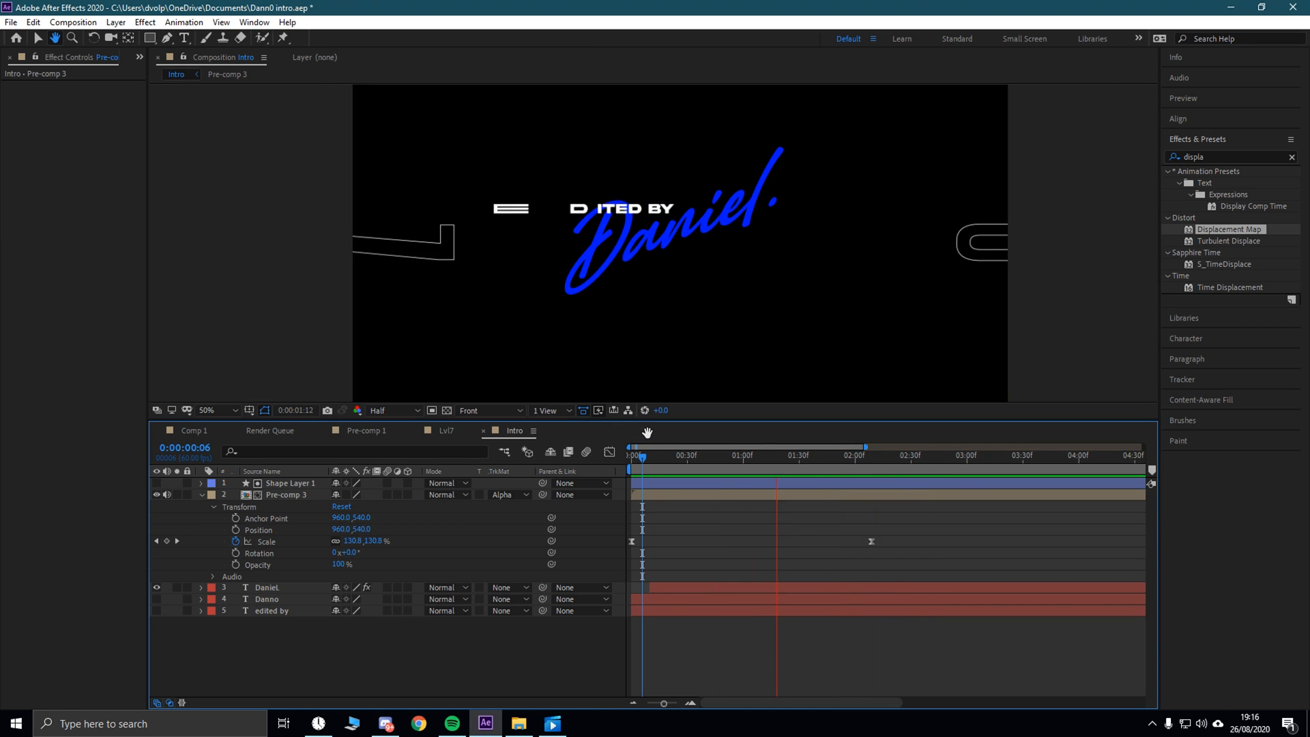
Step: Keyframe Pre-comp 3's Position at 0:00:03:09, then raise the title to Y 520 at 0:00:03:30
{"action": "left_click", "coordinate": [982, 457]}
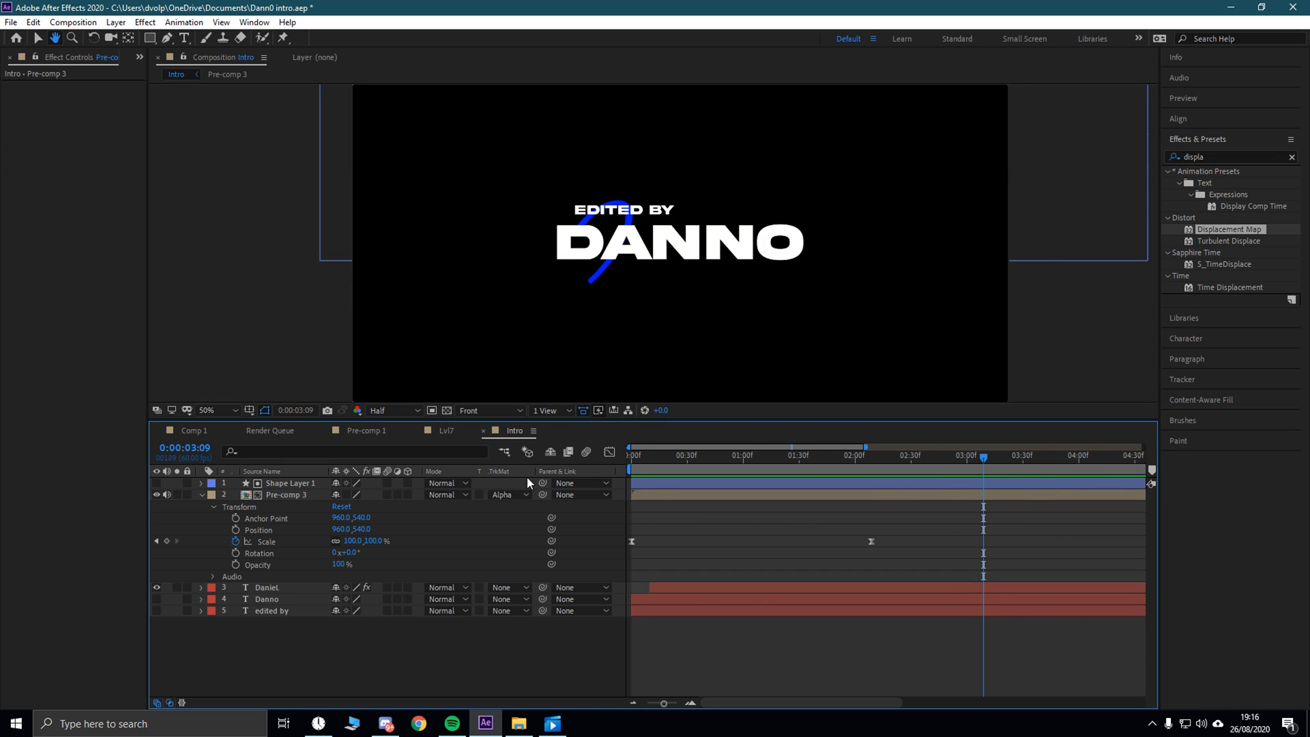
{"action": "left_click", "coordinate": [35, 41]}
{"action": "left_click", "coordinate": [236, 529]}
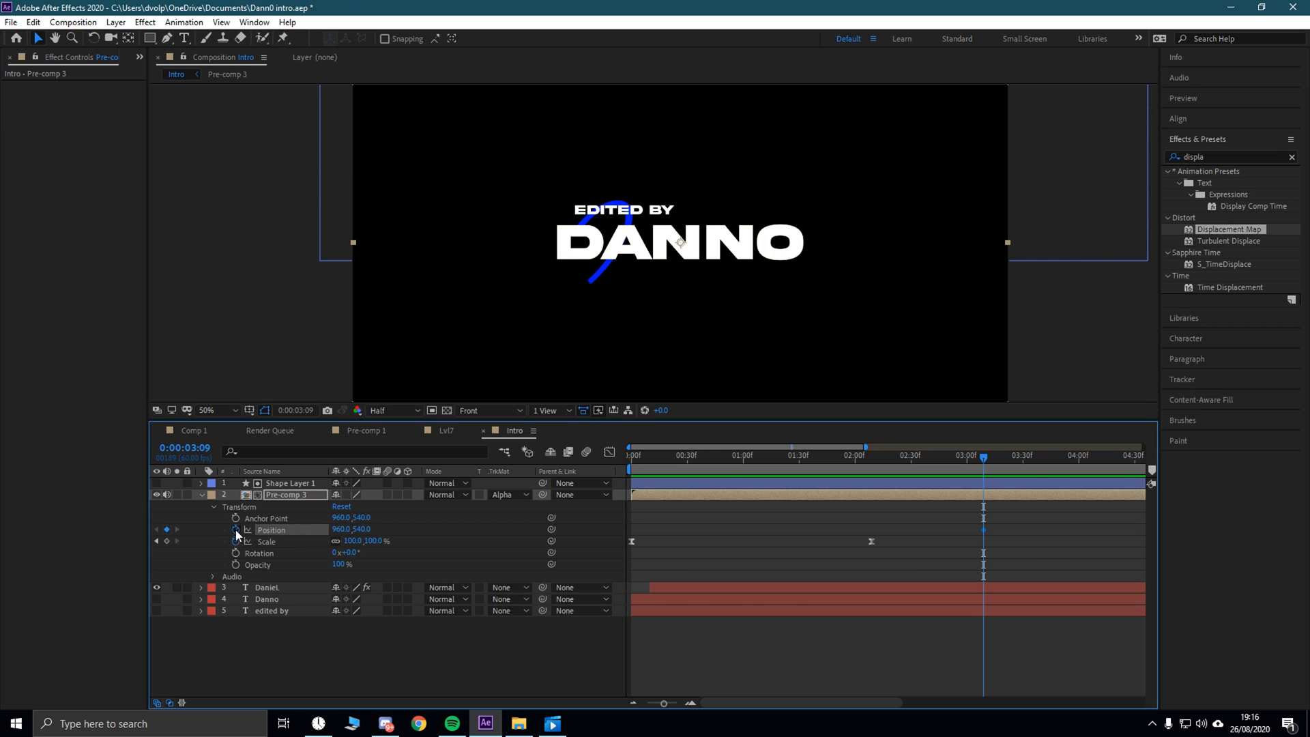
{"action": "left_click_drag", "start_coordinate": [982, 457], "coordinate": [1022, 464]}
{"action": "left_click_drag", "start_coordinate": [370, 536], "coordinate": [353, 533]}
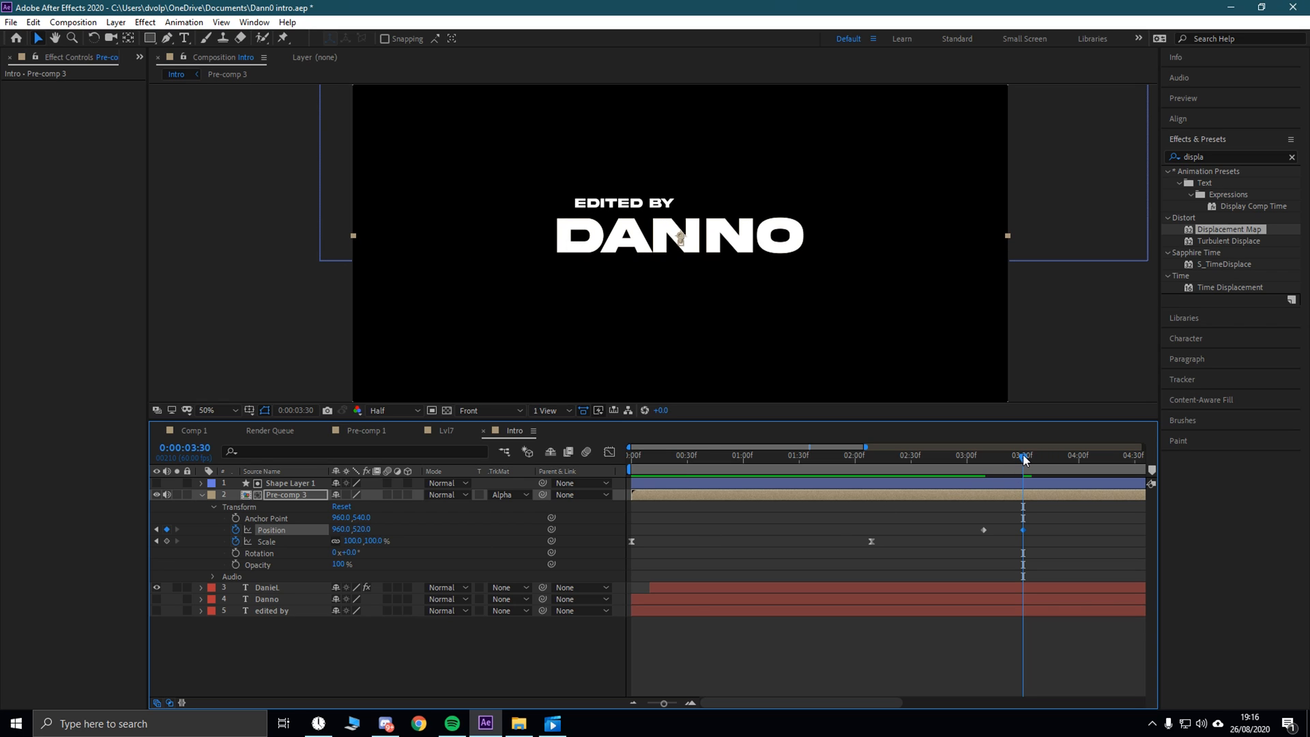
Step: Lower Pre-comp 3 to Y 776 at 0:00:03:48 as a third Position keyframe and preview the title's exit
{"action": "left_click_drag", "start_coordinate": [1027, 463], "coordinate": [1055, 465]}
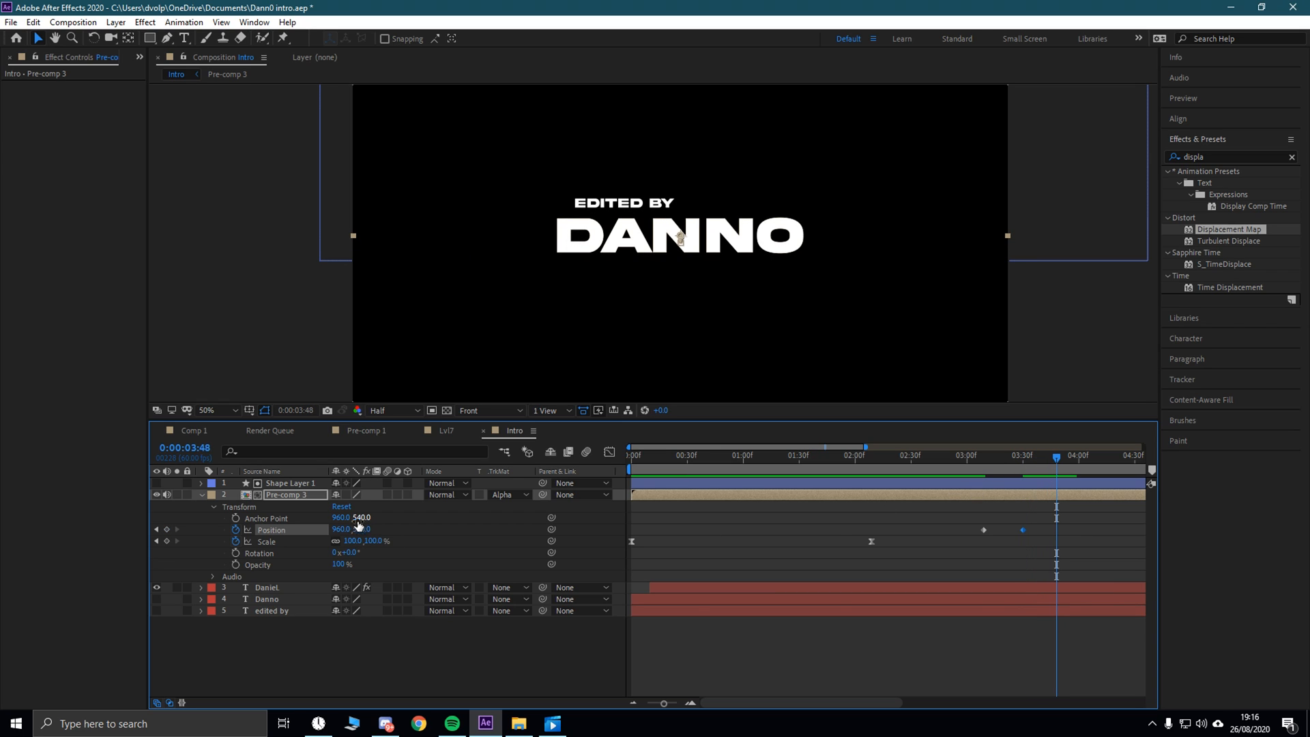
{"action": "left_click_drag", "start_coordinate": [357, 529], "coordinate": [519, 539]}
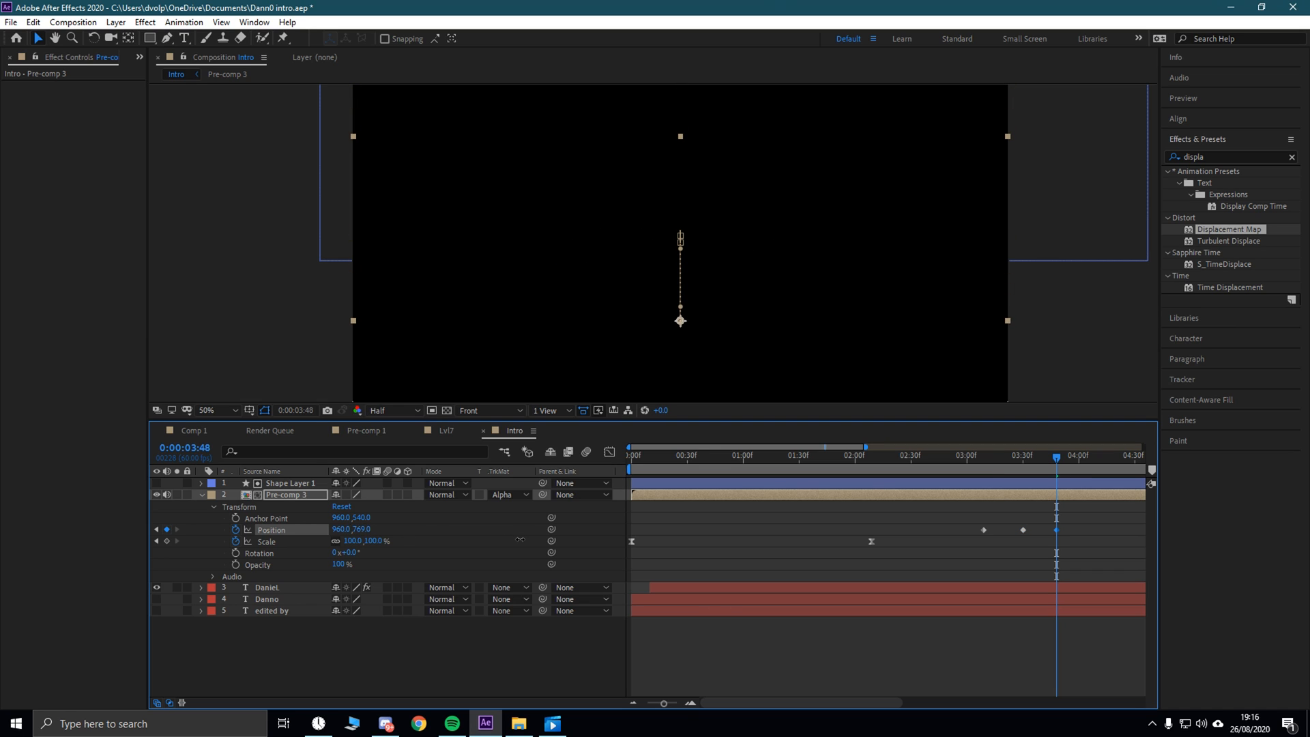
{"action": "key", "text": "Home"}
{"action": "key", "text": "space"}
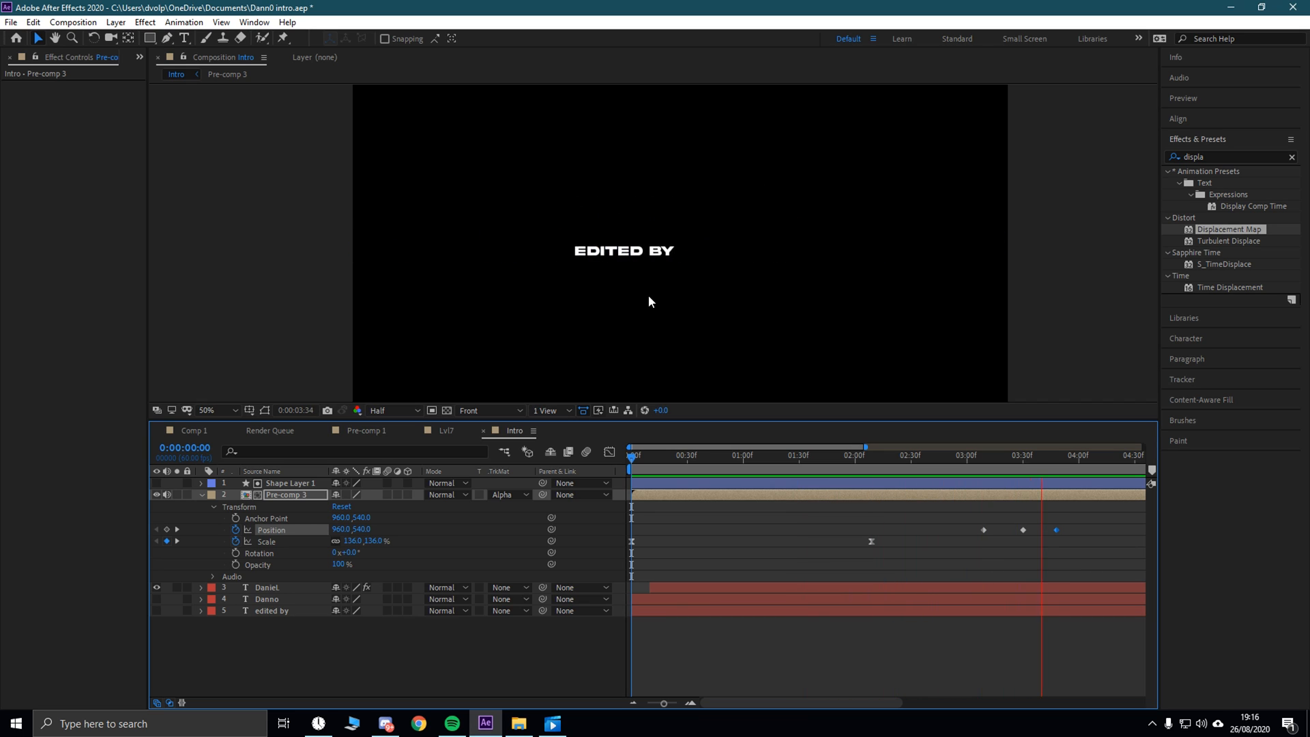
{"action": "key", "text": "space"}
{"action": "left_click_drag", "start_coordinate": [951, 513], "coordinate": [1067, 549]}
{"action": "right_click", "coordinate": [1056, 529]}
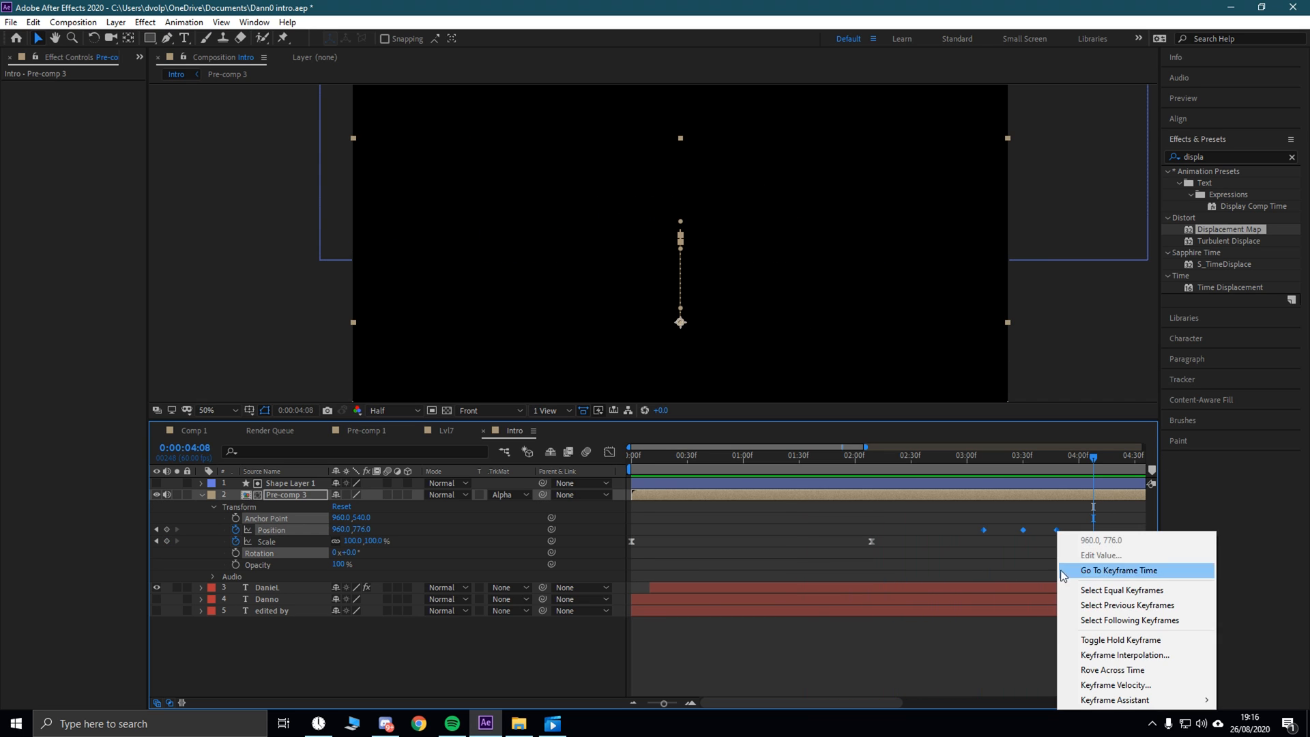
{"action": "mouse_move", "coordinate": [1132, 699]}
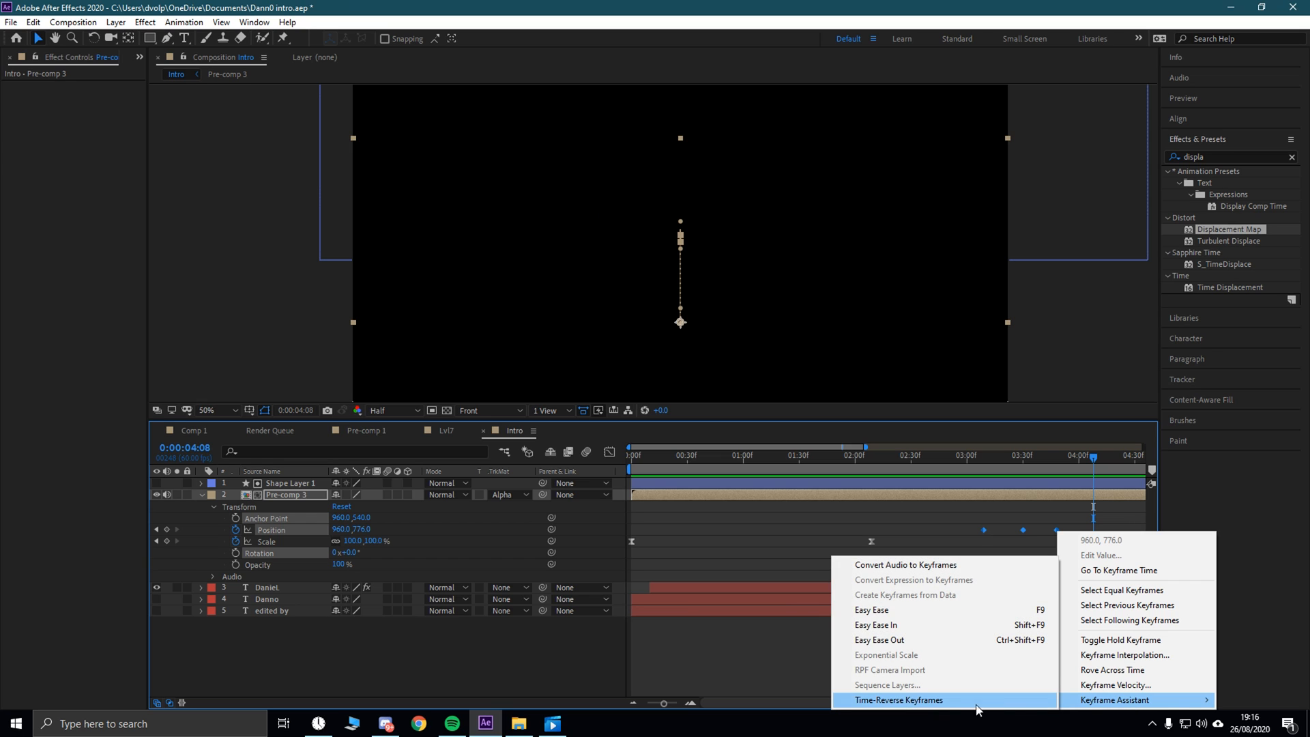
{"action": "left_click", "coordinate": [968, 529]}
{"action": "left_click_drag", "start_coordinate": [1098, 460], "coordinate": [920, 467]}
{"action": "key", "text": "space"}
Step: Apply Easy Ease to Pre-comp 3's first two Position keyframes
{"action": "left_click", "coordinate": [983, 529]}
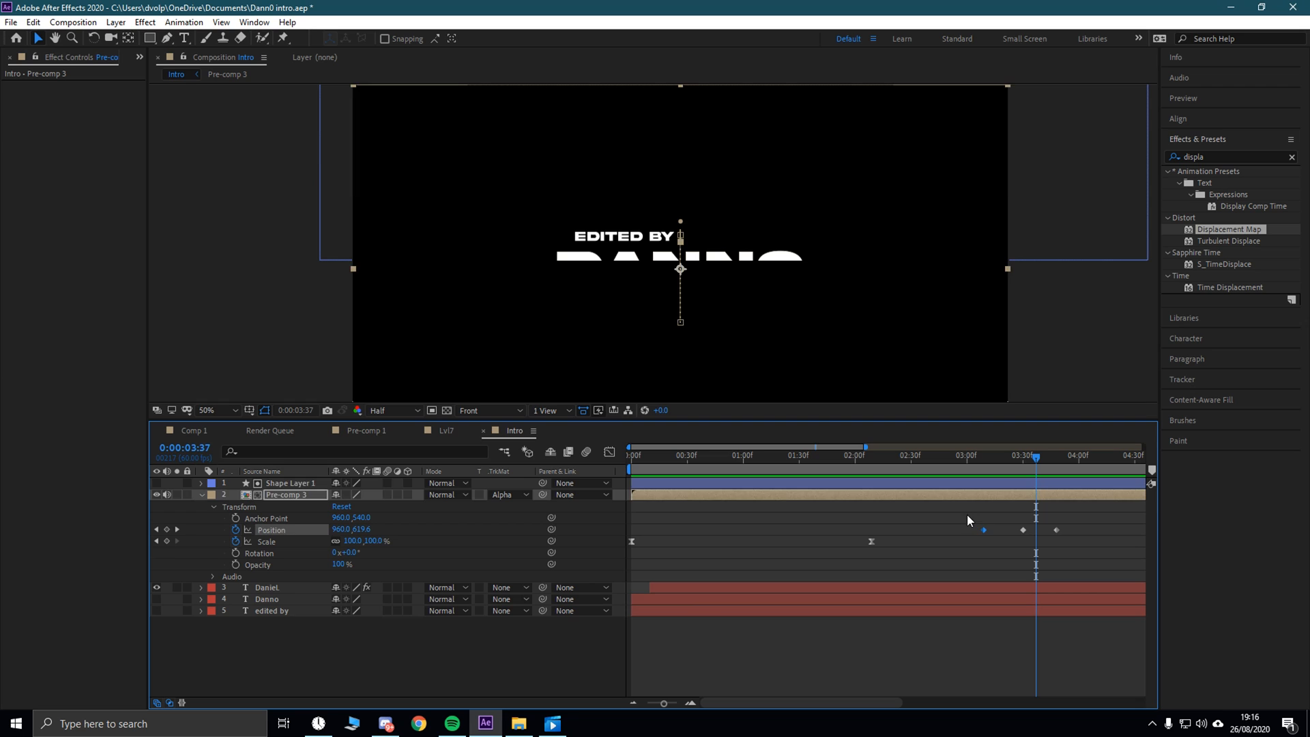
{"action": "right_click", "coordinate": [1025, 530]}
{"action": "mouse_move", "coordinate": [1090, 694]}
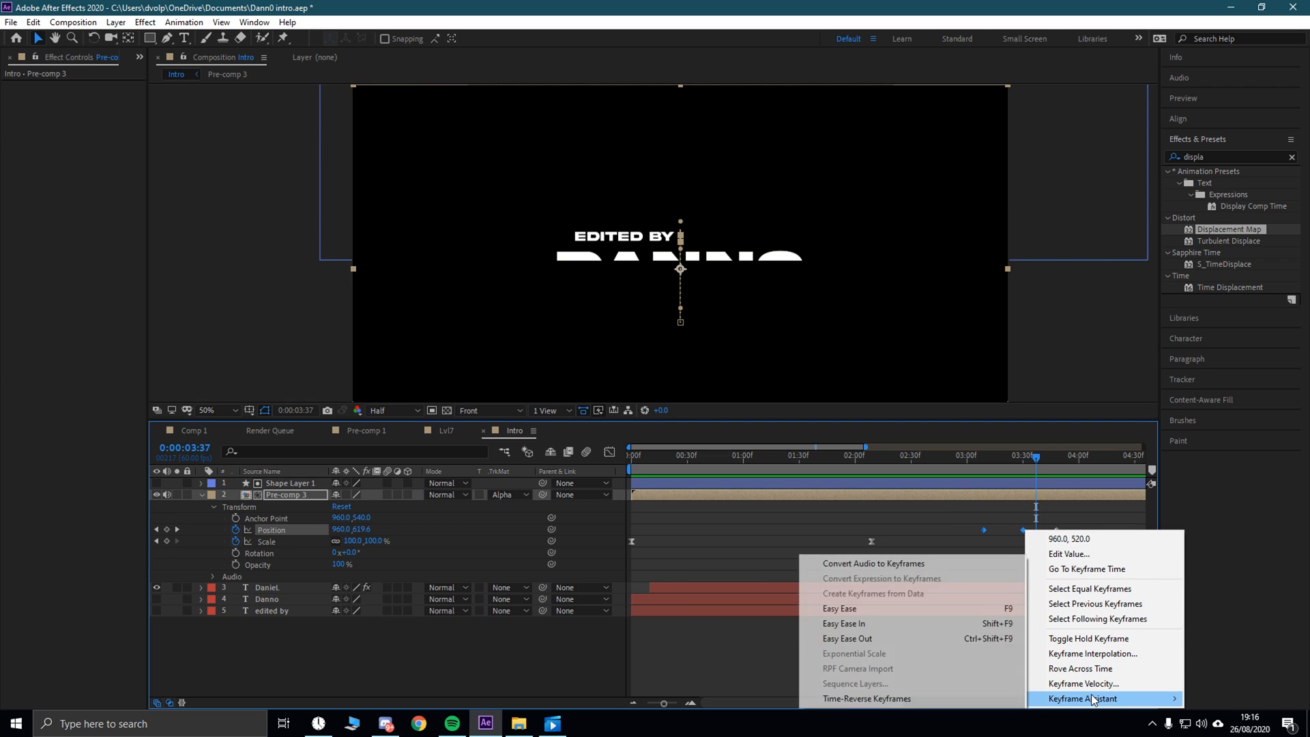
{"action": "left_click", "coordinate": [863, 636]}
Step: Set the incoming and outgoing velocity influence of Pre-comp 3's first two Position keyframes to 75%
{"action": "right_click", "coordinate": [1022, 530]}
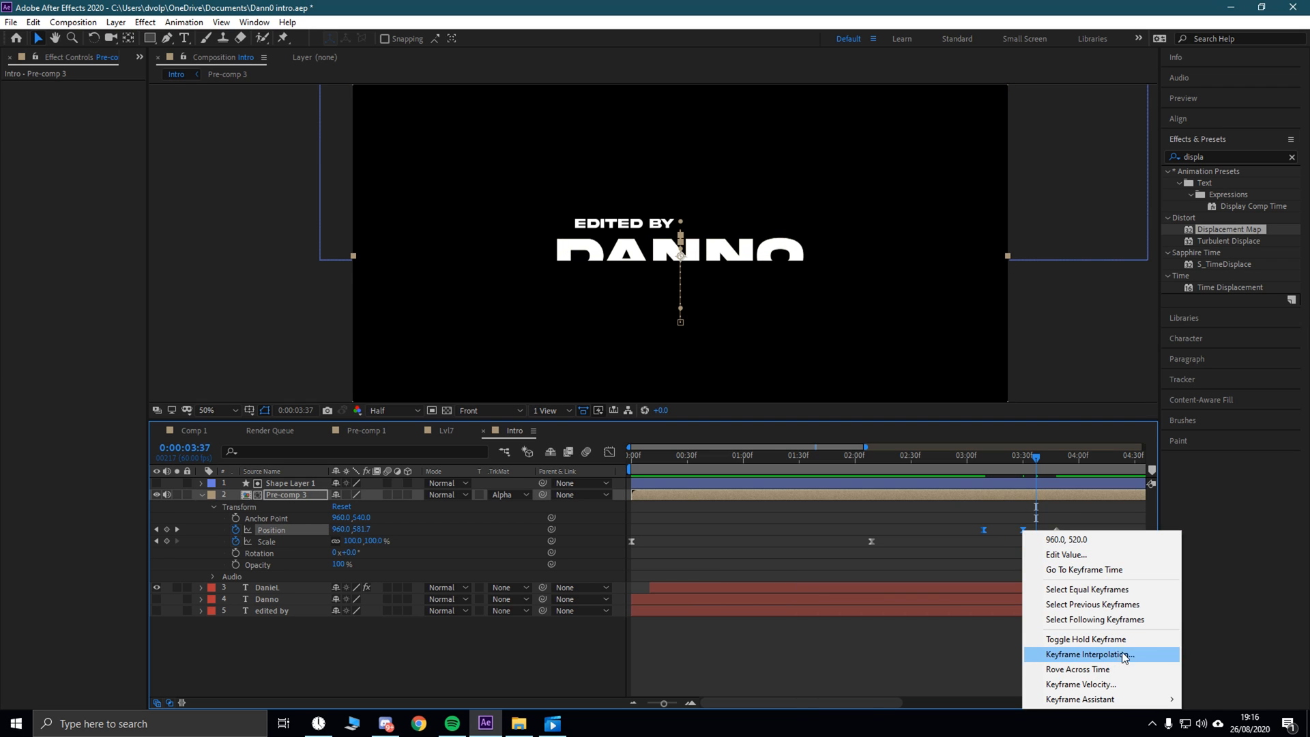
{"action": "left_click", "coordinate": [1103, 684]}
{"action": "left_click", "coordinate": [549, 354]}
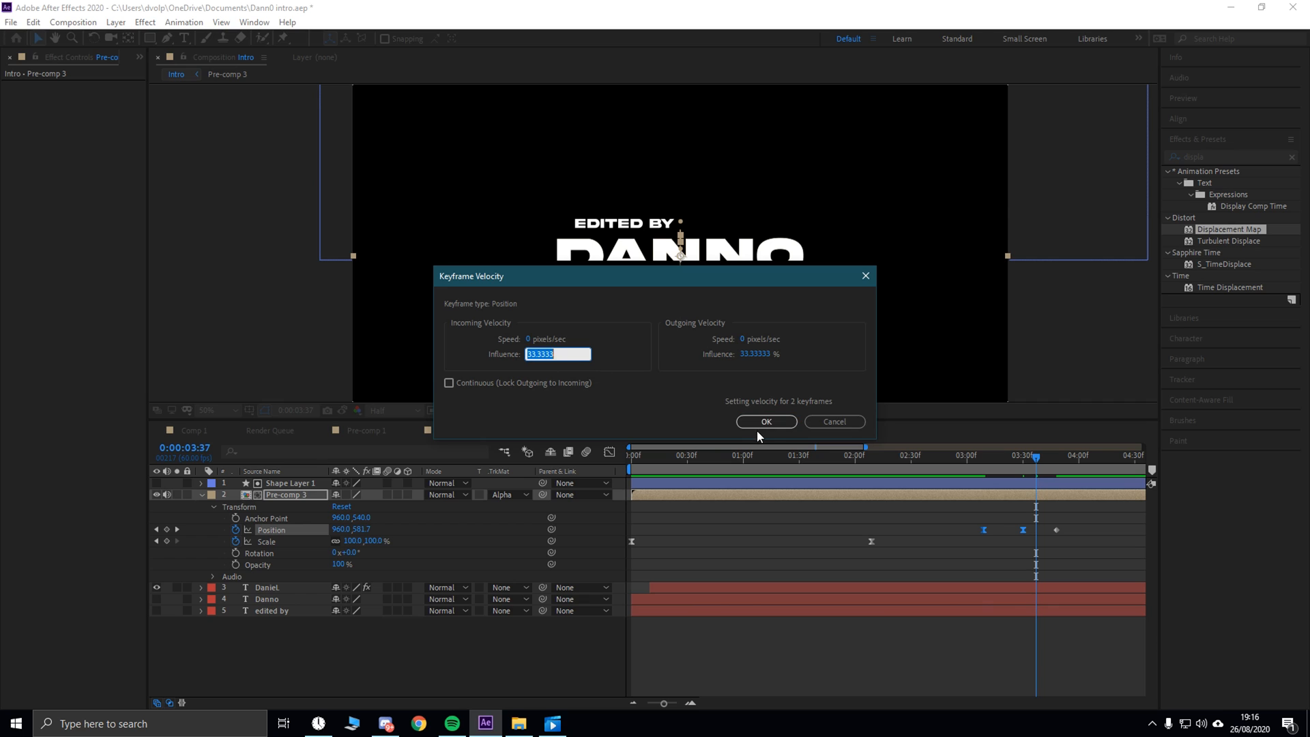
{"action": "type", "text": "75"}
{"action": "left_click", "coordinate": [766, 353]}
{"action": "type", "text": "75"}
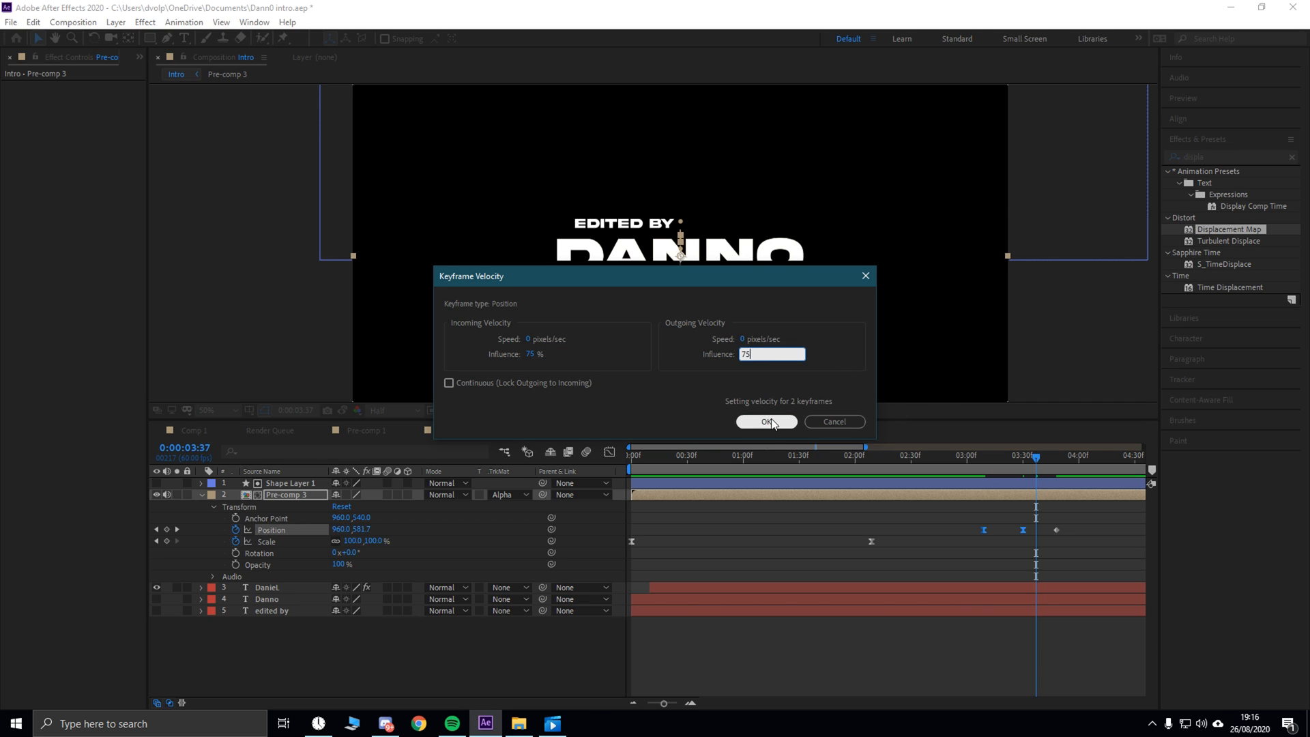
{"action": "left_click", "coordinate": [768, 422]}
Step: Preview the title's eased exit, starting playback from 0:00:01:53
{"action": "left_click", "coordinate": [841, 469]}
{"action": "key", "text": "space"}
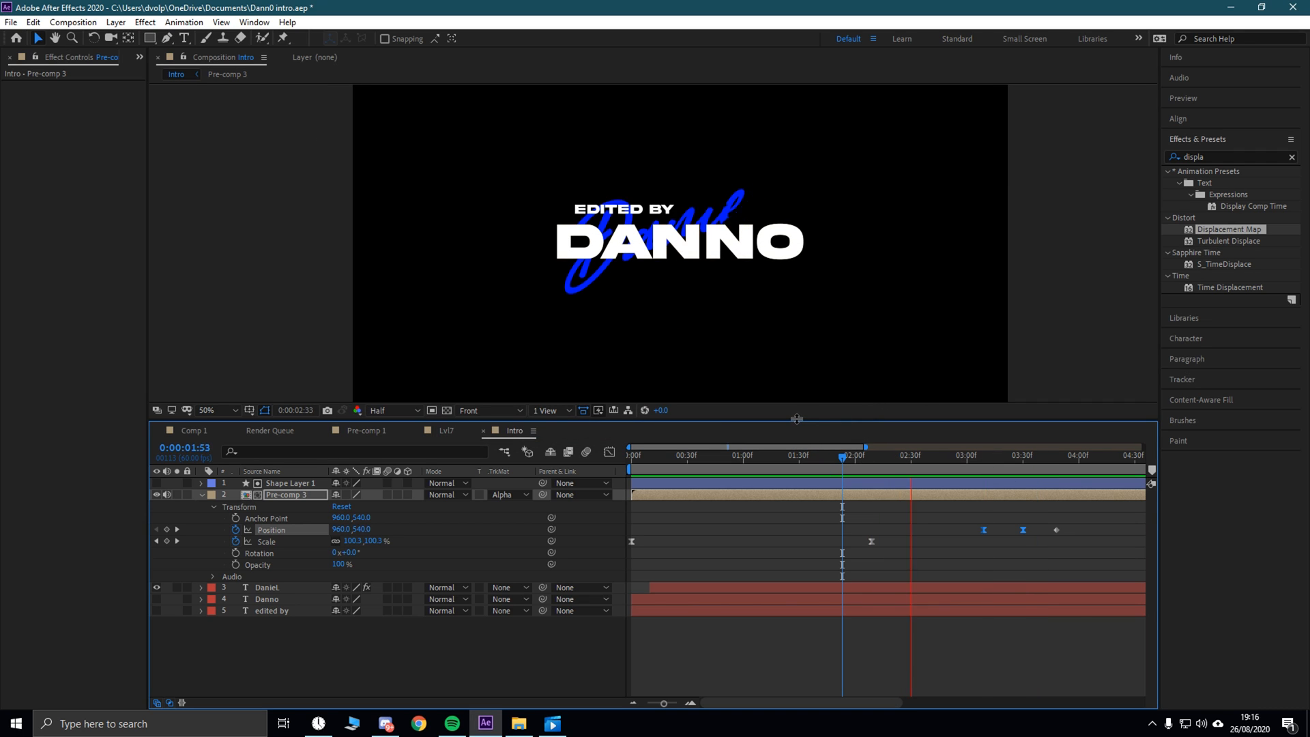
{"action": "key", "text": "space"}
{"action": "key", "text": "space"}
{"action": "key", "text": "space"}
{"action": "left_click", "coordinate": [833, 461]}
{"action": "key", "text": "space"}
{"action": "key", "text": "space"}
Step: Apply Easy Ease to all three of Pre-comp 3's Position keyframes
{"action": "left_click_drag", "start_coordinate": [948, 504], "coordinate": [1082, 548]}
{"action": "right_click", "coordinate": [1056, 529]}
{"action": "left_click", "coordinate": [976, 510]}
{"action": "right_click", "coordinate": [1057, 530]}
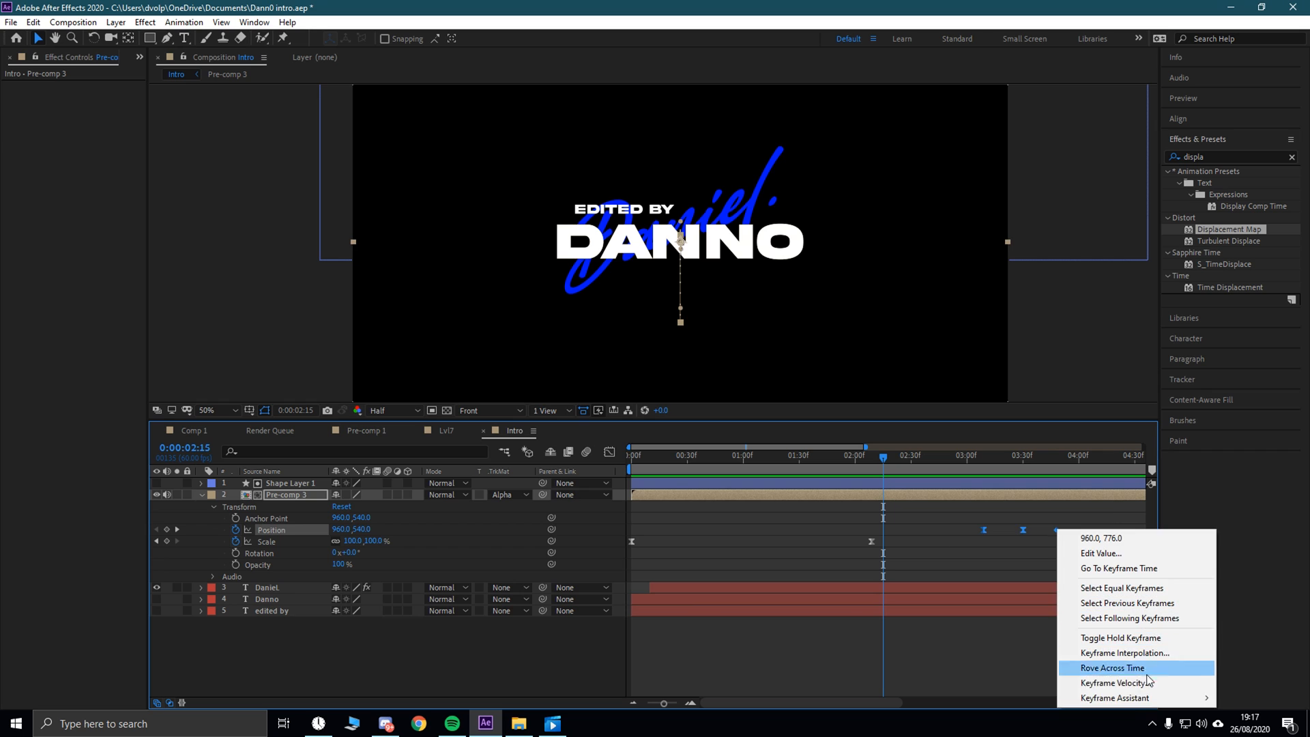
{"action": "mouse_move", "coordinate": [1129, 698]}
{"action": "left_click", "coordinate": [910, 609]}
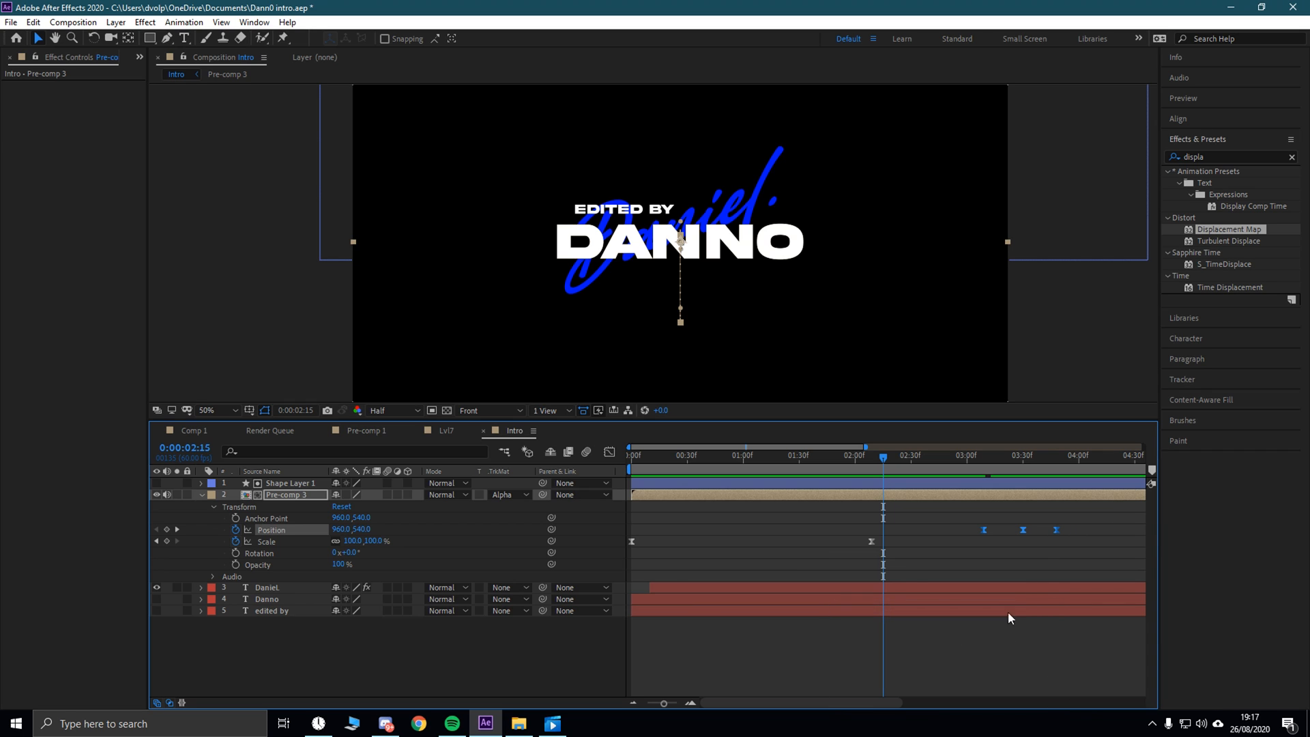
Step: Set both incoming and outgoing velocity influence to 75% for the three Position keyframes
{"action": "right_click", "coordinate": [1055, 530]}
{"action": "left_click", "coordinate": [1105, 683]}
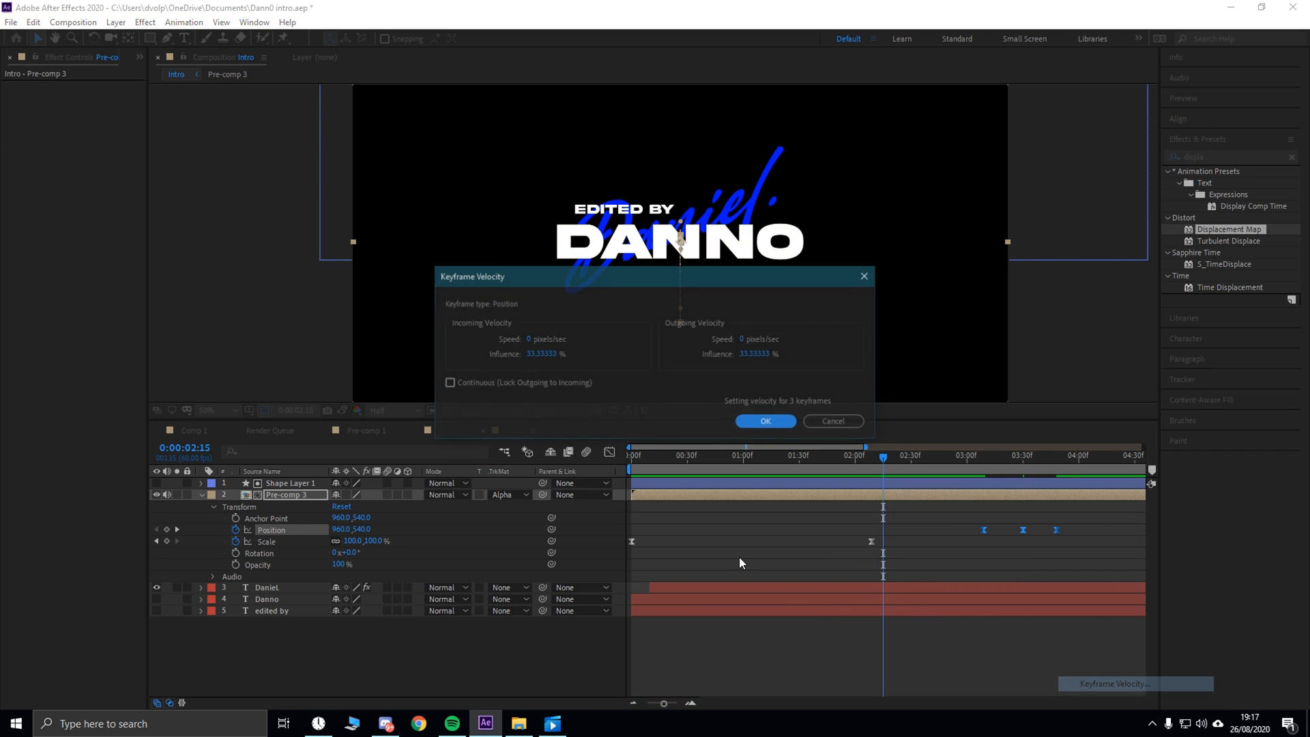
{"action": "left_click", "coordinate": [550, 354]}
{"action": "left_click", "coordinate": [754, 355]}
{"action": "type", "text": "75"}
{"action": "left_click", "coordinate": [769, 424]}
Step: Play back the title animation from 0:00:00:52 with the whole frame in view to review the smoothed drop
{"action": "key", "text": "space"}
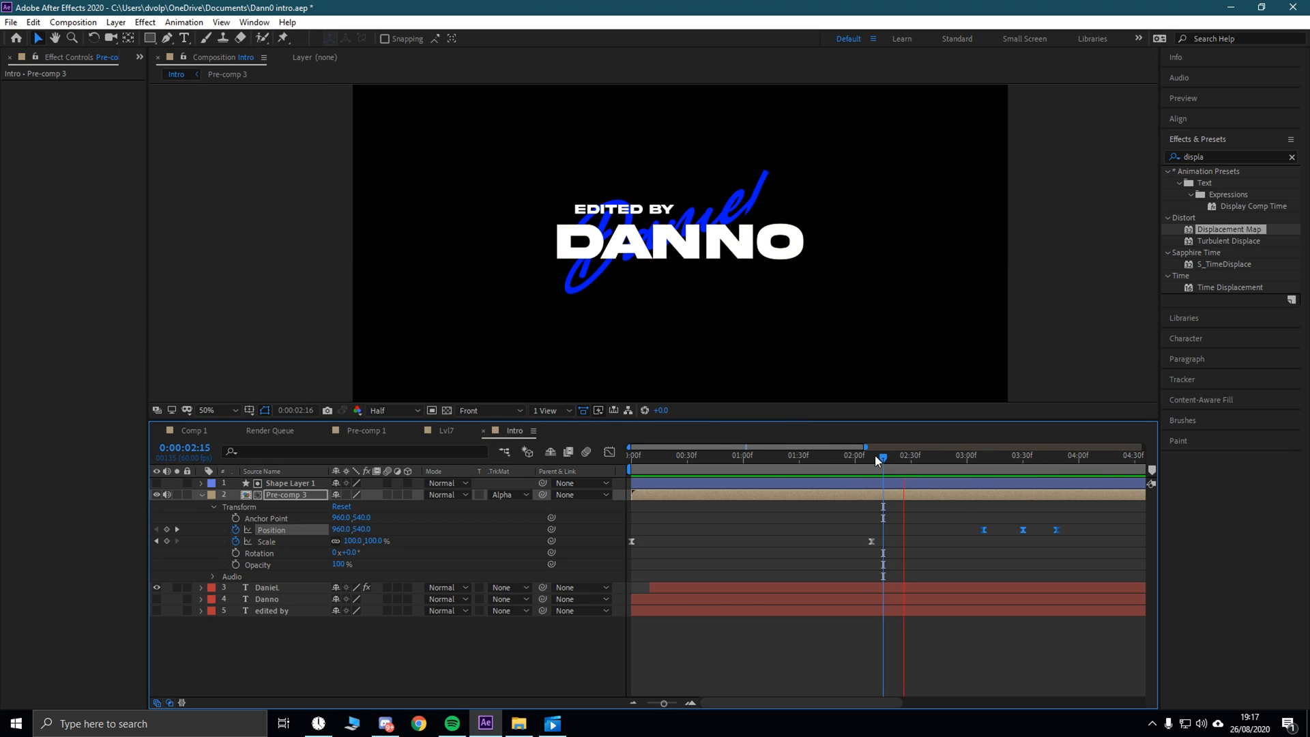
{"action": "left_click", "coordinate": [1080, 466]}
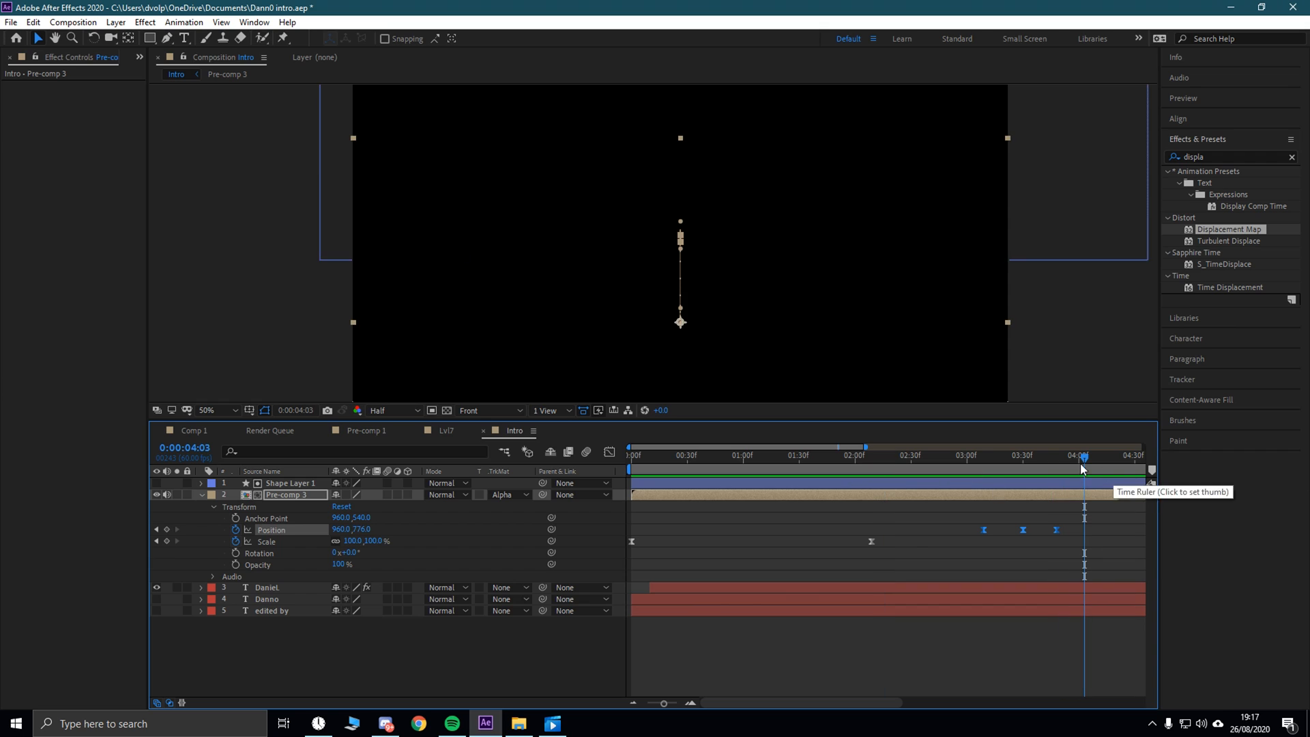
{"action": "scroll", "coordinate": [654, 308], "scroll_direction": "down", "scroll_amount": 2}
{"action": "left_click_drag", "start_coordinate": [1085, 465], "coordinate": [727, 453]}
{"action": "key", "text": "space"}
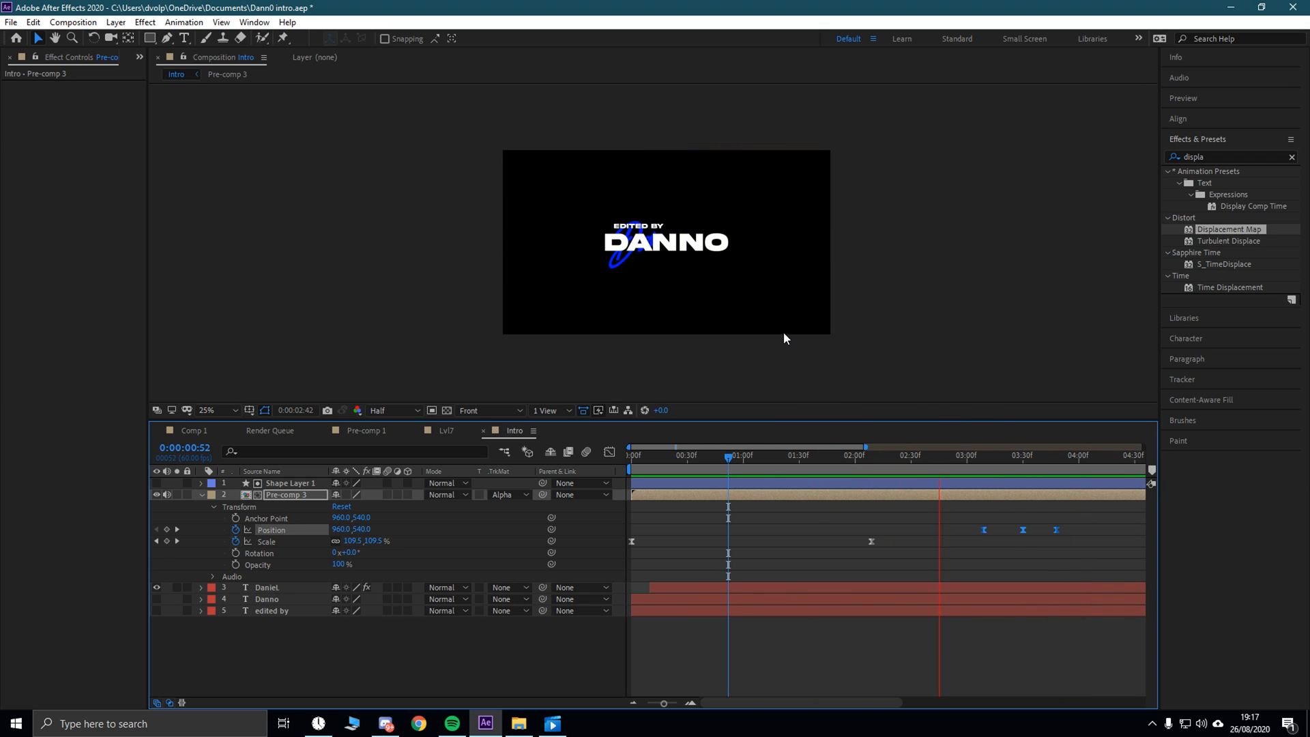
Step: Set the first two Position keyframes' velocity influence to 1% incoming and 50% outgoing
{"action": "left_click_drag", "start_coordinate": [1074, 461], "coordinate": [1029, 536]}
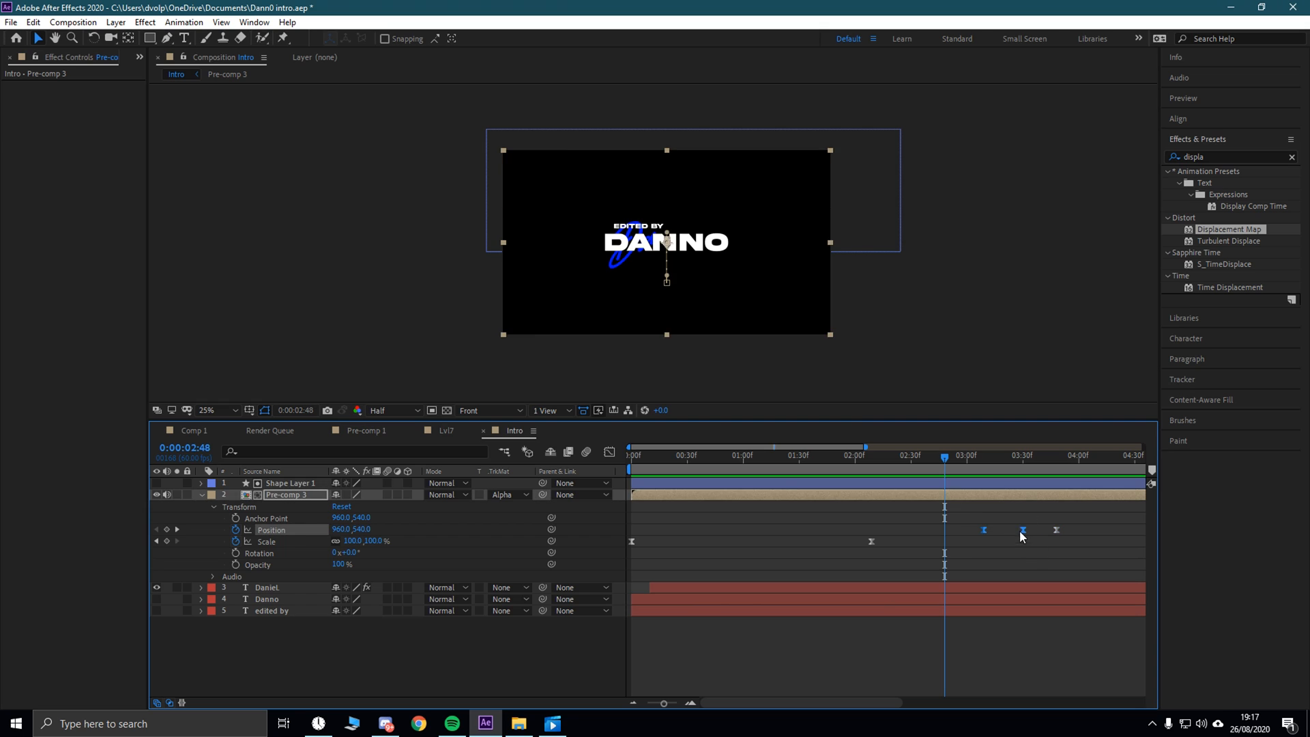
{"action": "right_click", "coordinate": [1023, 529]}
{"action": "left_click", "coordinate": [1100, 682]}
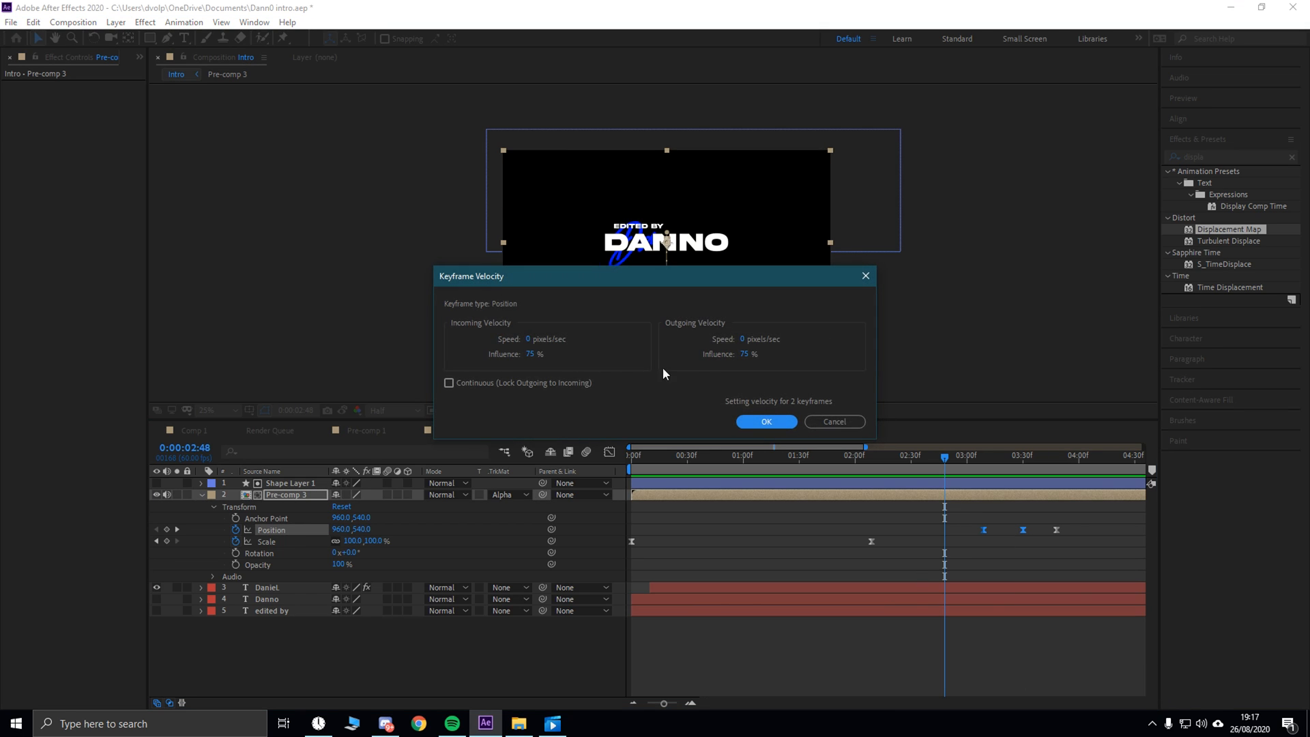
{"action": "left_click", "coordinate": [530, 354]}
{"action": "type", "text": "1"}
{"action": "left_click", "coordinate": [742, 354]}
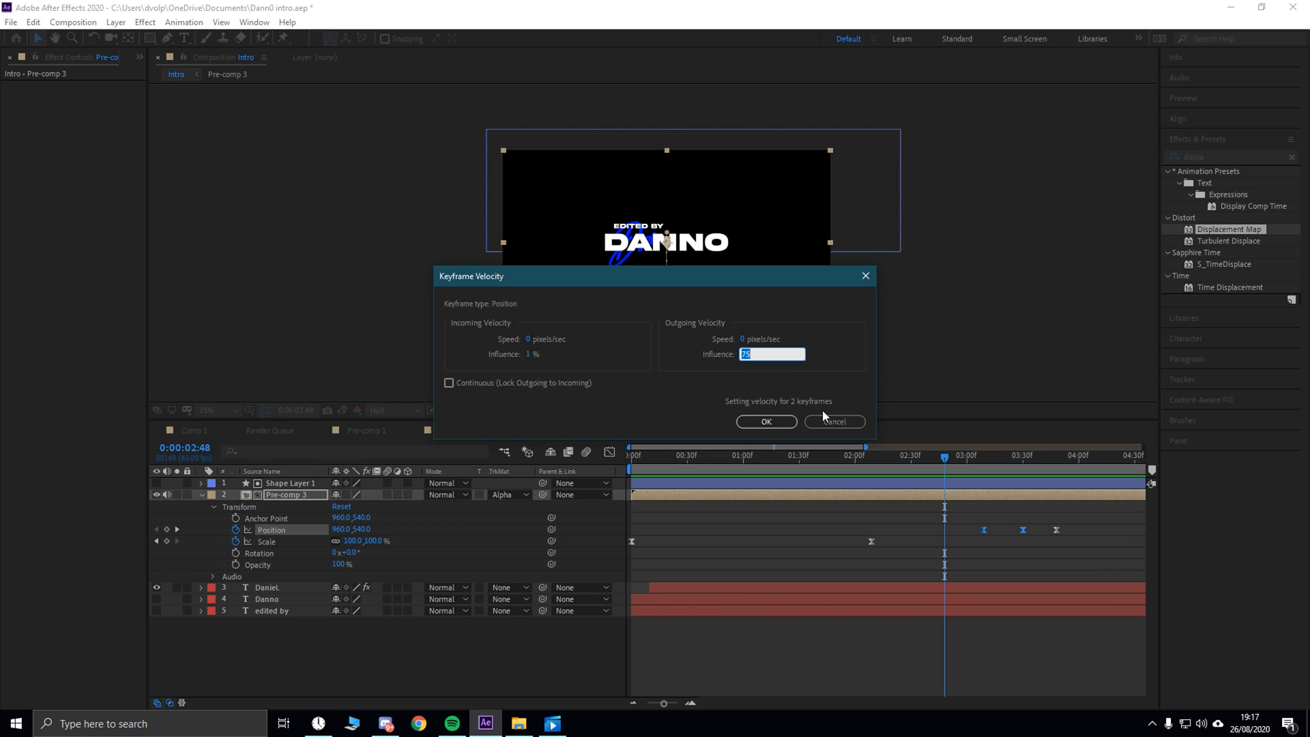
{"action": "type", "text": "50"}
{"action": "left_click", "coordinate": [766, 422]}
Step: Preview the title's exit with the new velocity influence
{"action": "left_click", "coordinate": [879, 459]}
{"action": "key", "text": "space"}
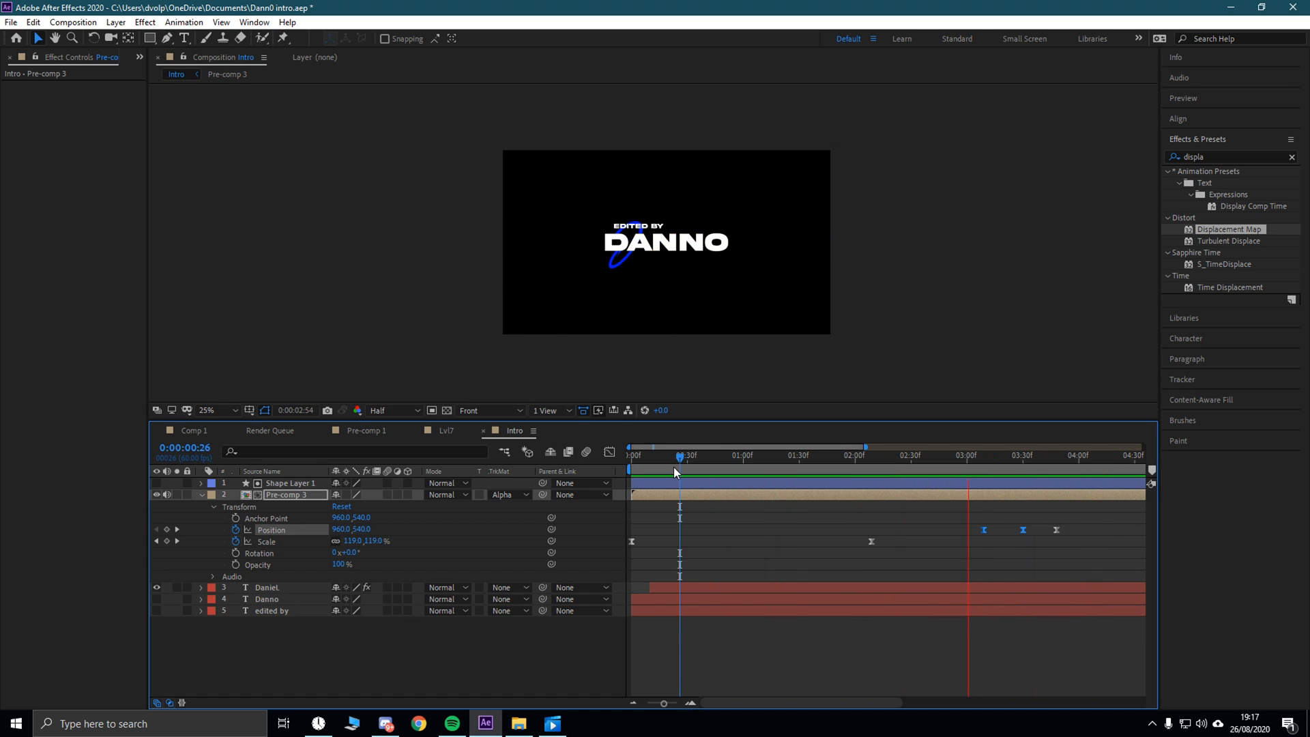
{"action": "key", "text": "space"}
Step: Collapse Pre-comp 3's properties and play the intro through from the start to check the full animation
{"action": "left_click_drag", "start_coordinate": [1103, 459], "coordinate": [619, 477]}
{"action": "left_click", "coordinate": [202, 496]}
{"action": "key", "text": "space"}
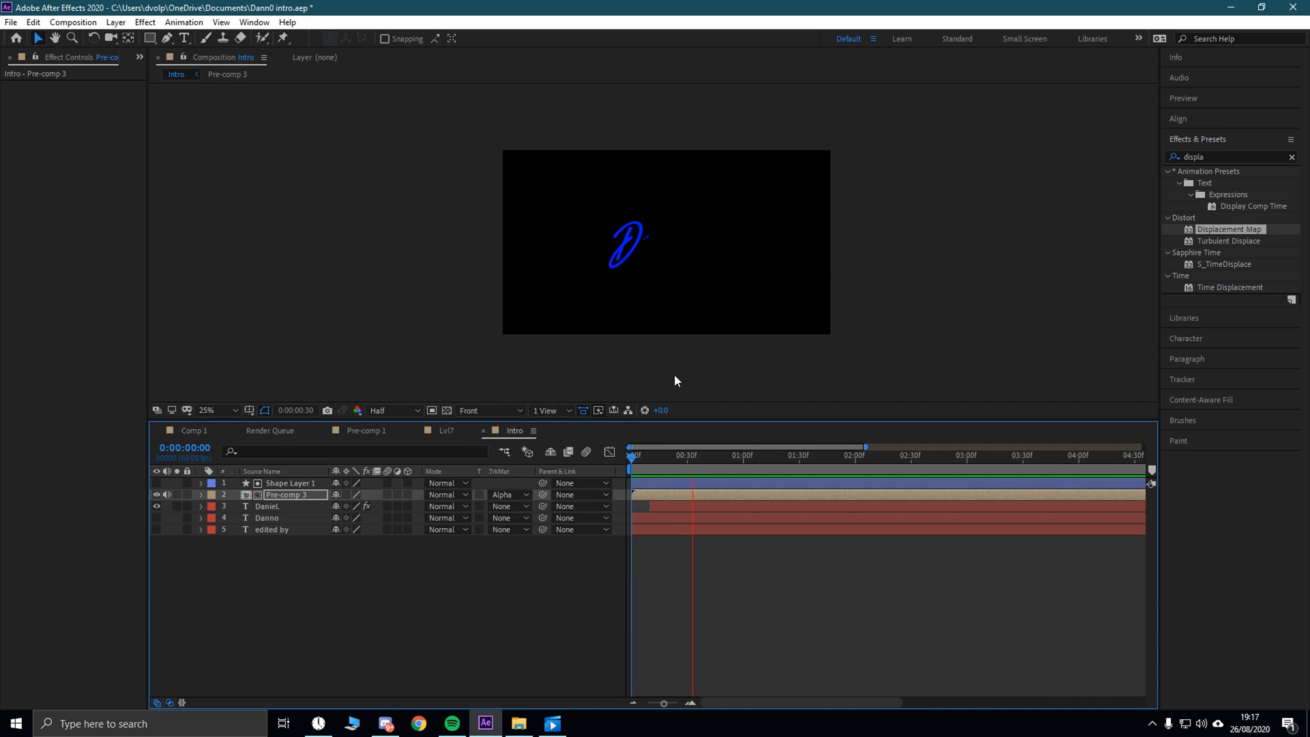
{"action": "scroll", "coordinate": [678, 321], "scroll_direction": "up", "scroll_amount": 2}
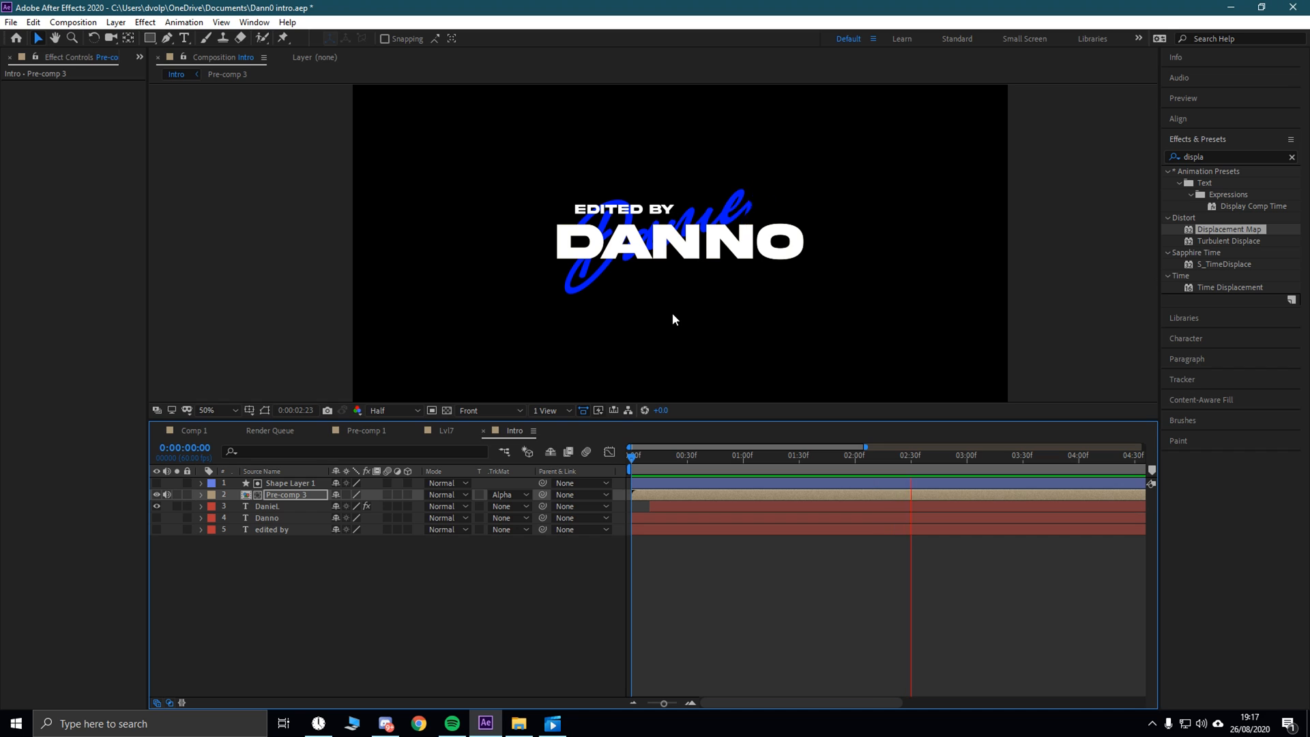
{"action": "key", "text": "space"}
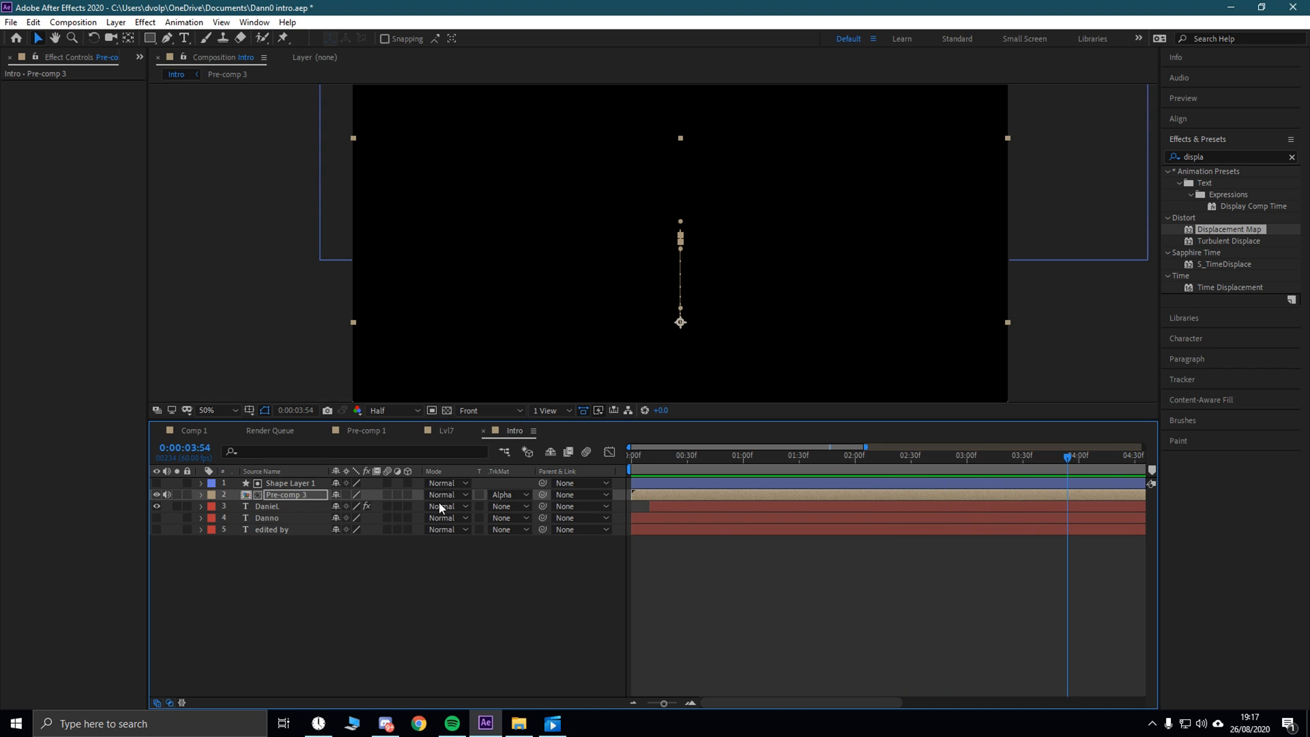
{"action": "key", "text": "Home"}
{"action": "key", "text": "space"}
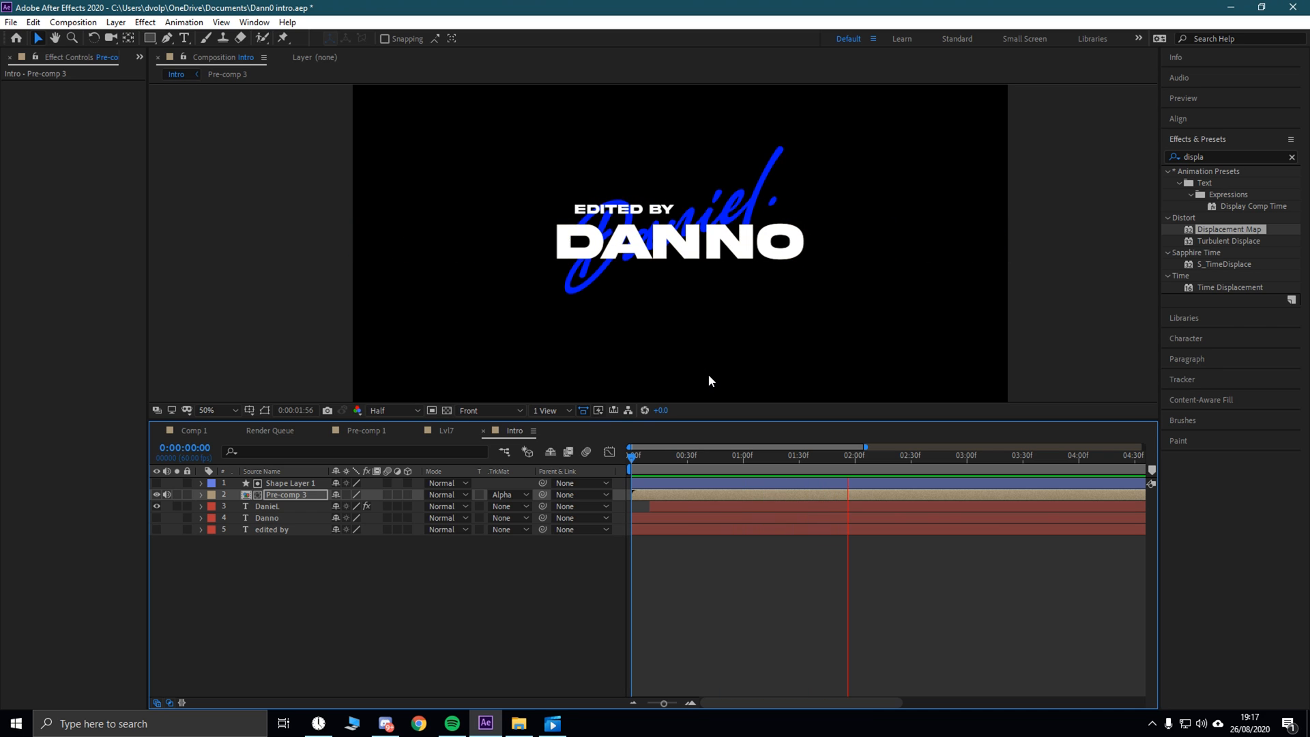
{"action": "key", "text": "space"}
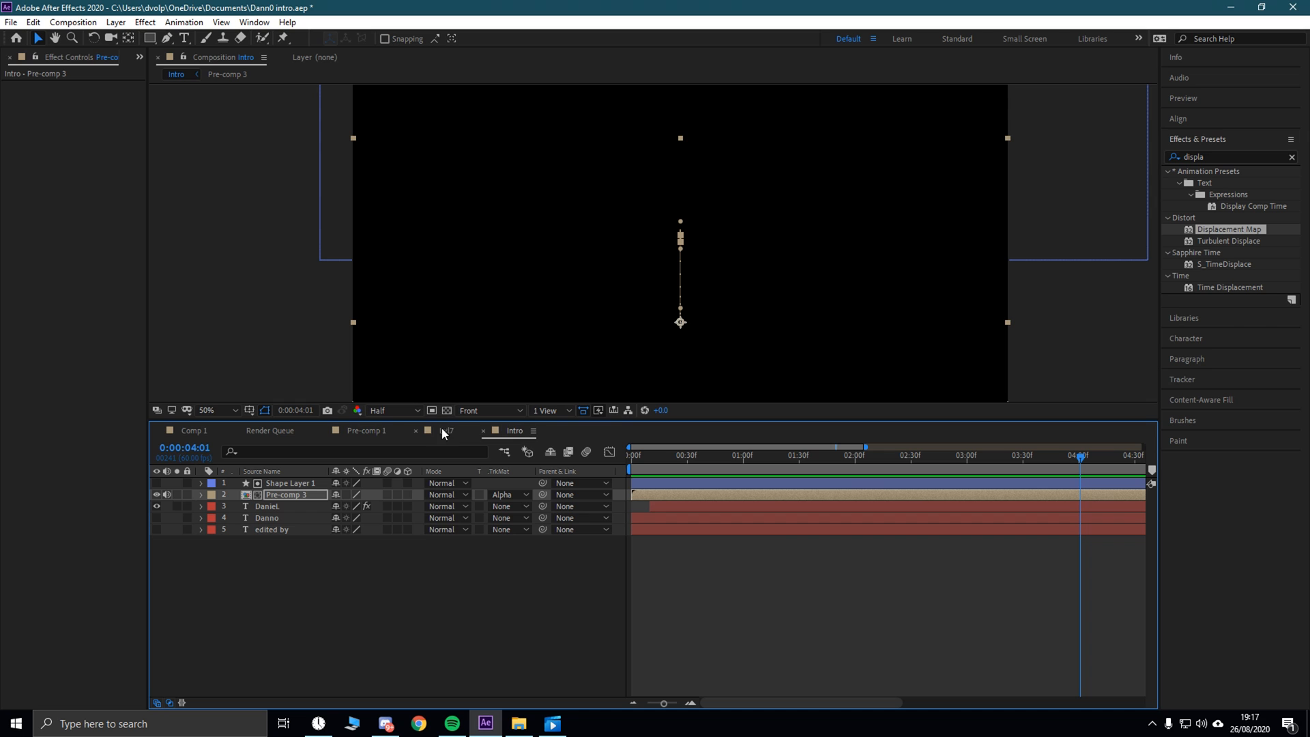
Step: Play back Comp 1 for reference, and return to the Intro composition to compare its playback
{"action": "left_click", "coordinate": [215, 430]}
{"action": "key", "text": "space"}
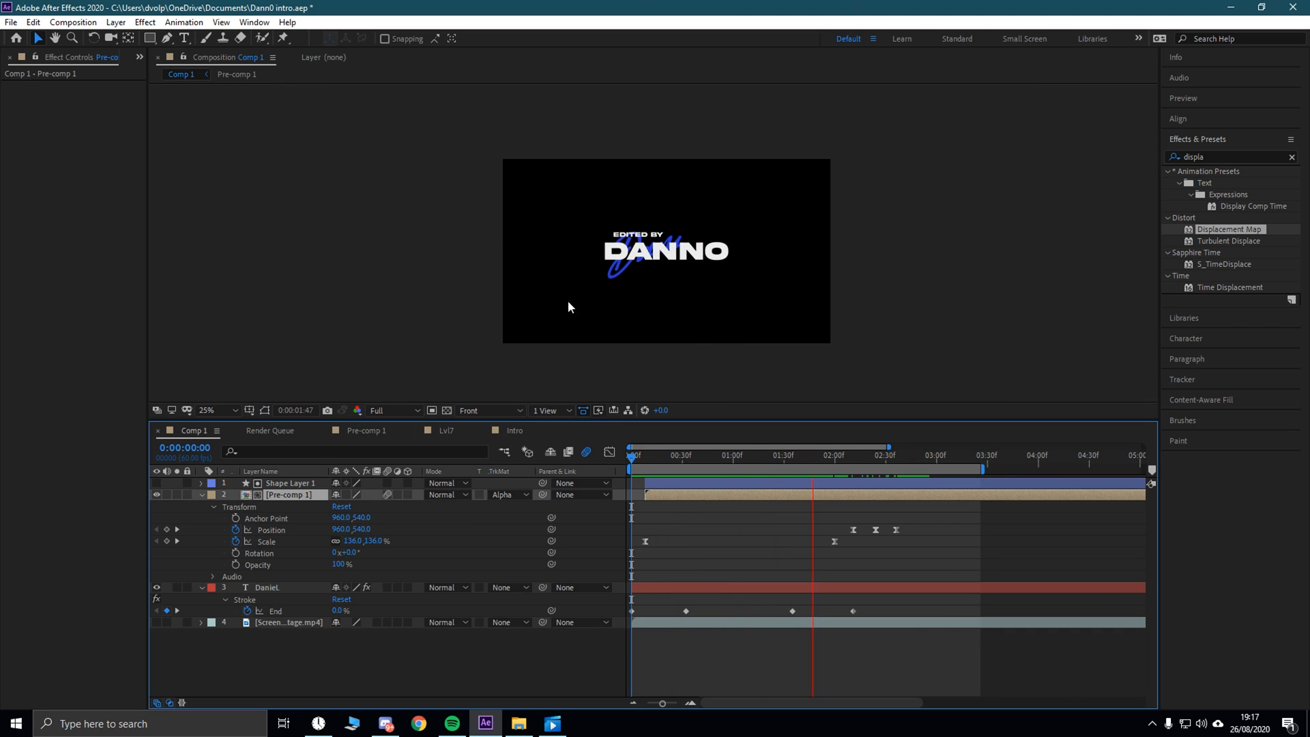
{"action": "left_click", "coordinate": [511, 430]}
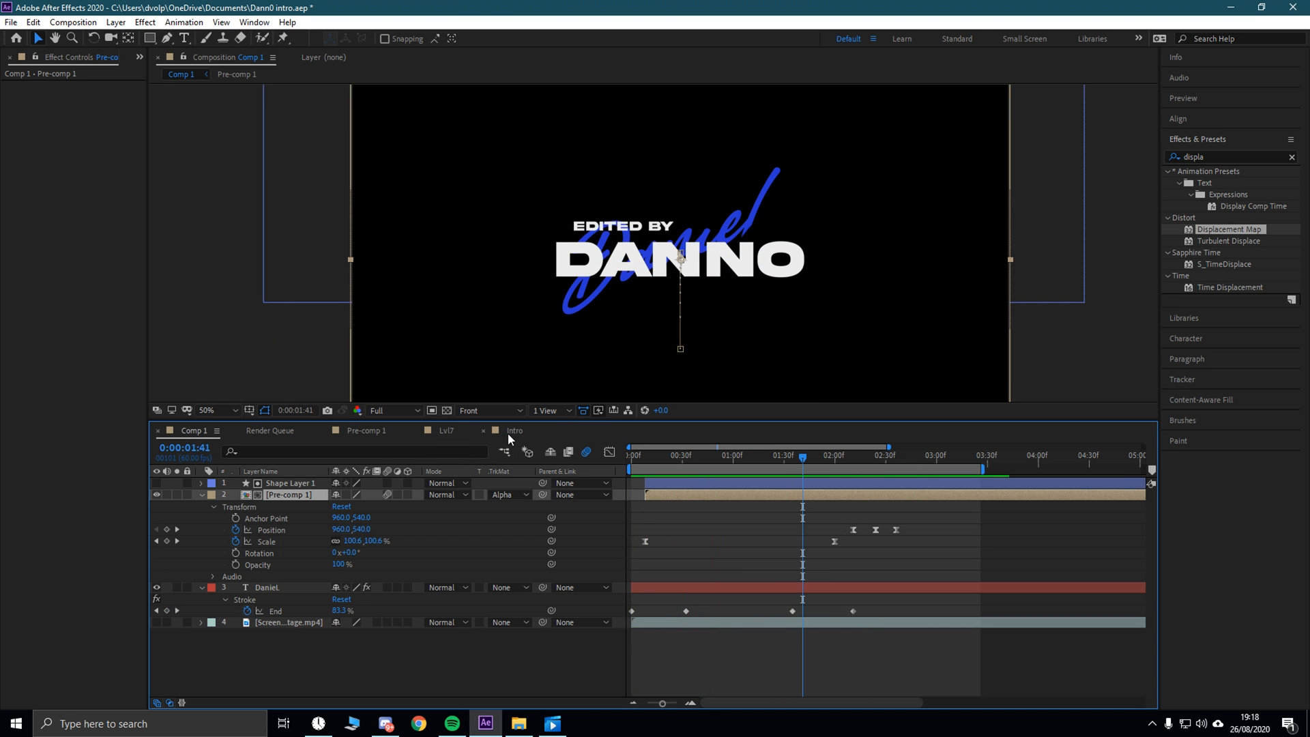
{"action": "key", "text": "space"}
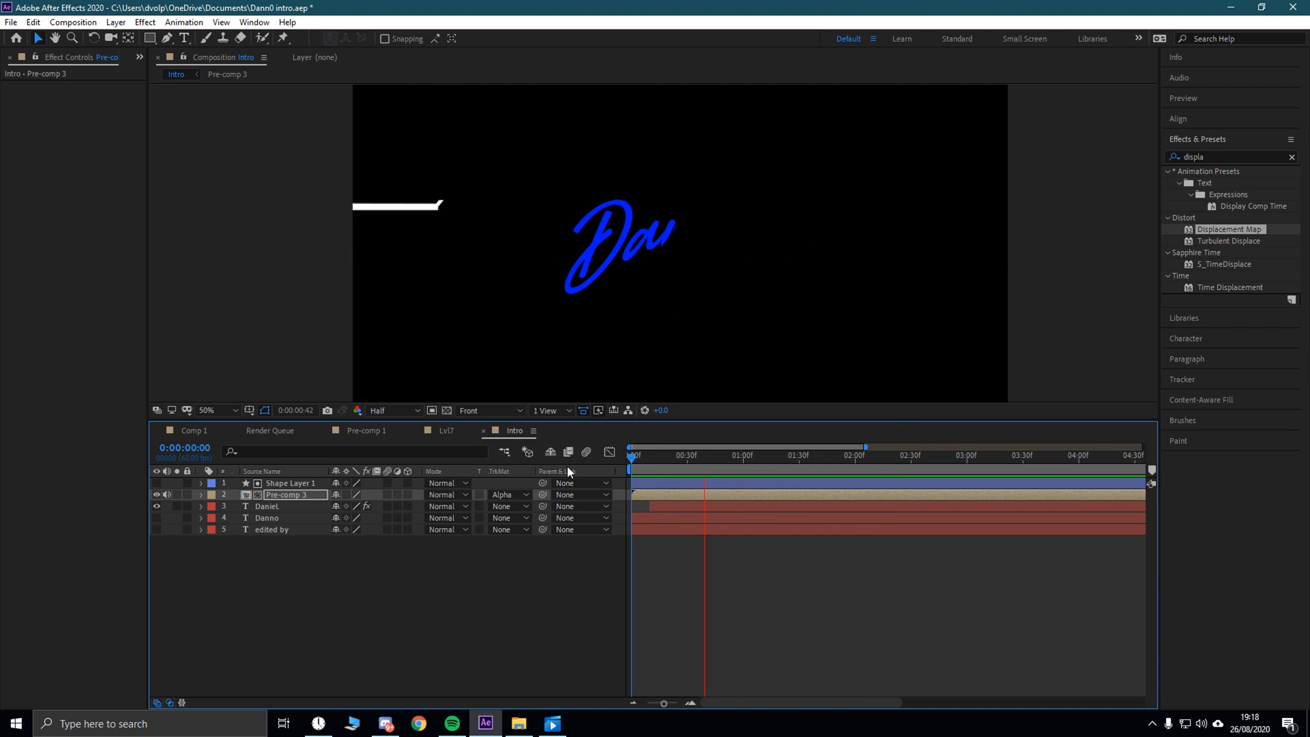
{"action": "key", "text": "space"}
Step: Increase Pre-comp 3's Scale keyframe at 0:00:00:00 to 160% and preview the title's entrance
{"action": "left_click", "coordinate": [267, 507]}
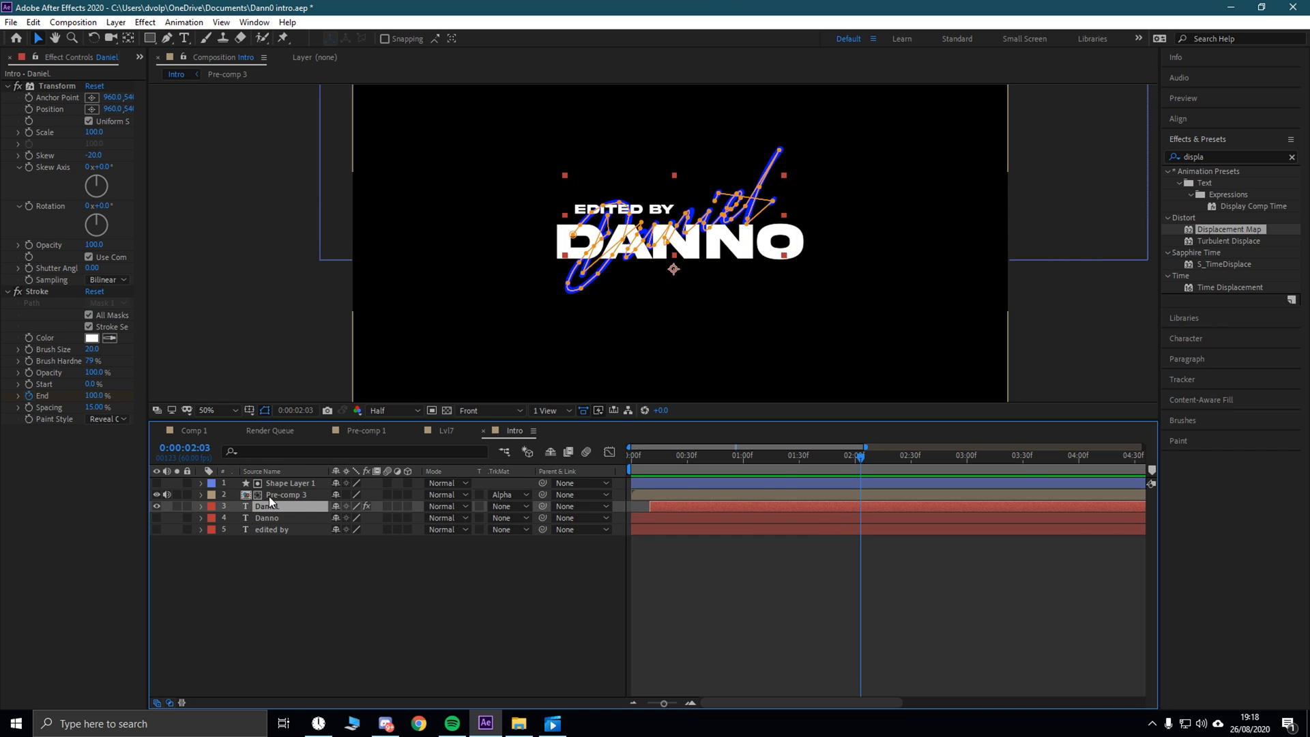
{"action": "left_click", "coordinate": [269, 496]}
{"action": "key", "text": "ctrl+f"}
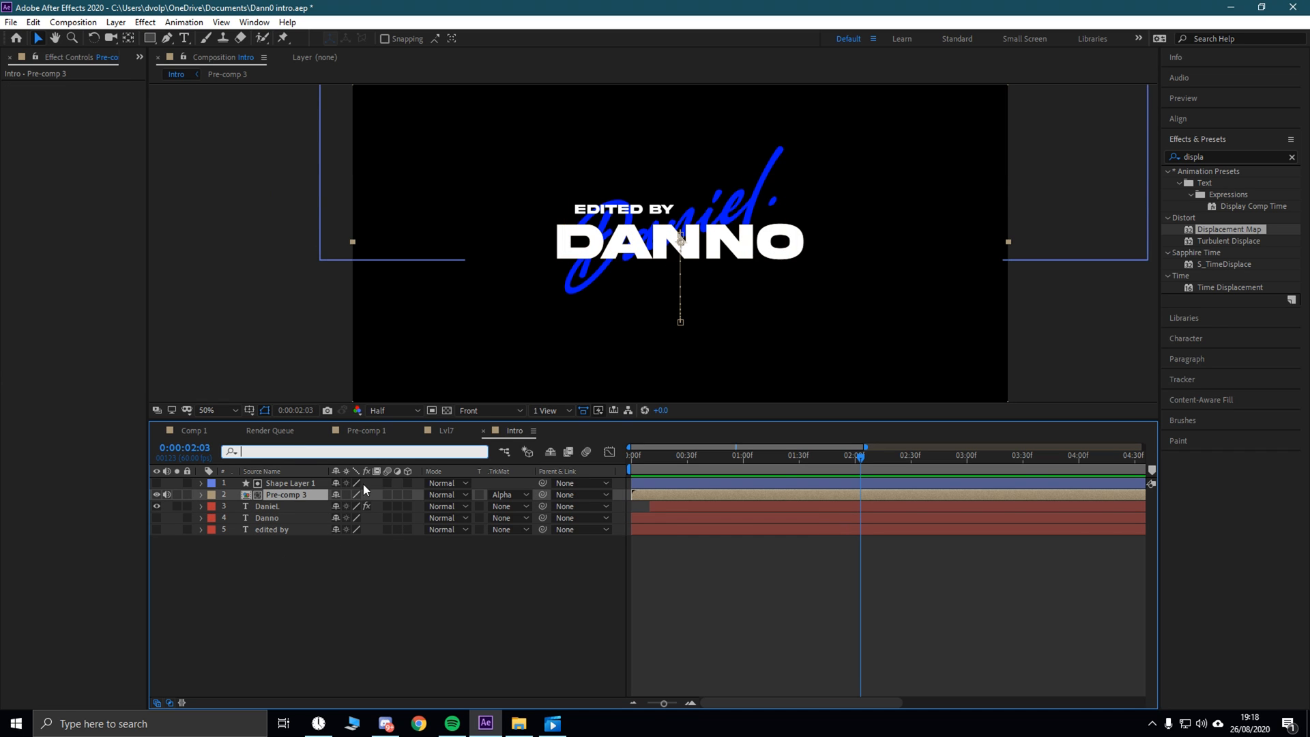
{"action": "left_click", "coordinate": [201, 495]}
{"action": "left_click_drag", "start_coordinate": [861, 458], "coordinate": [627, 474]}
{"action": "left_click_drag", "start_coordinate": [372, 542], "coordinate": [394, 544]}
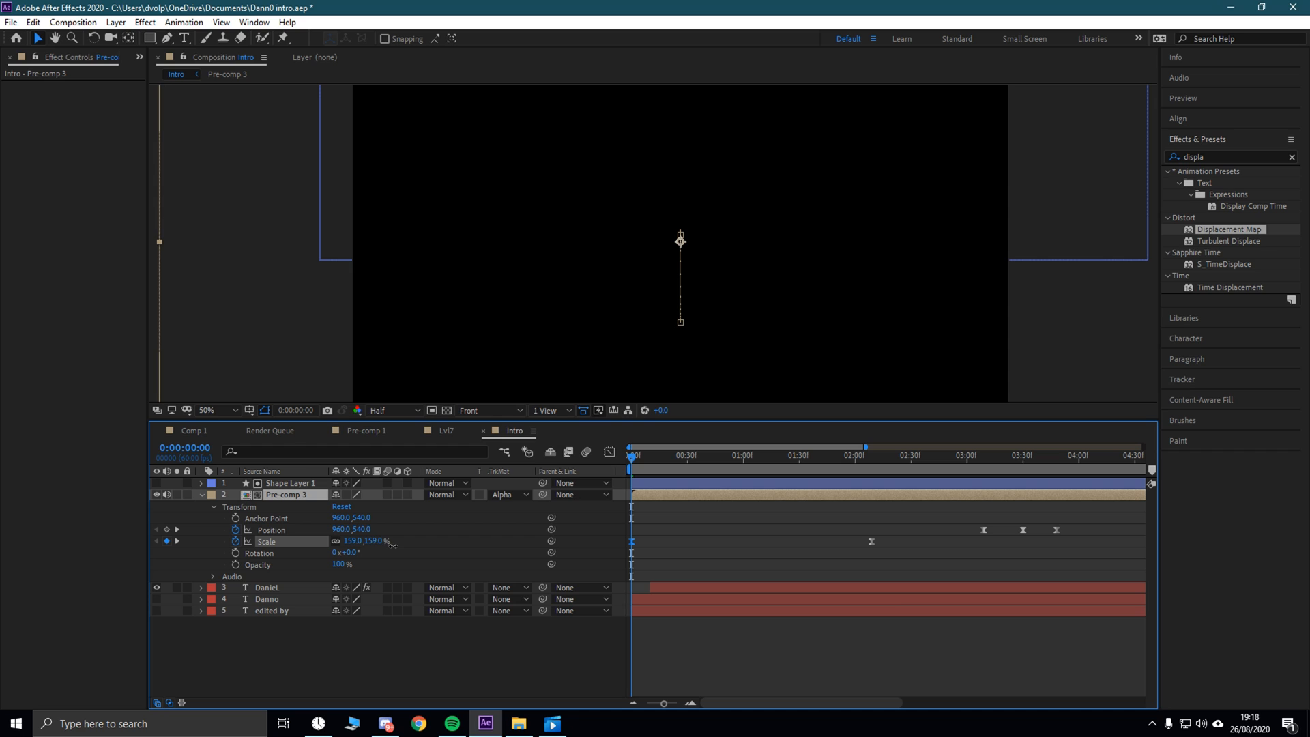
{"action": "key", "text": "space"}
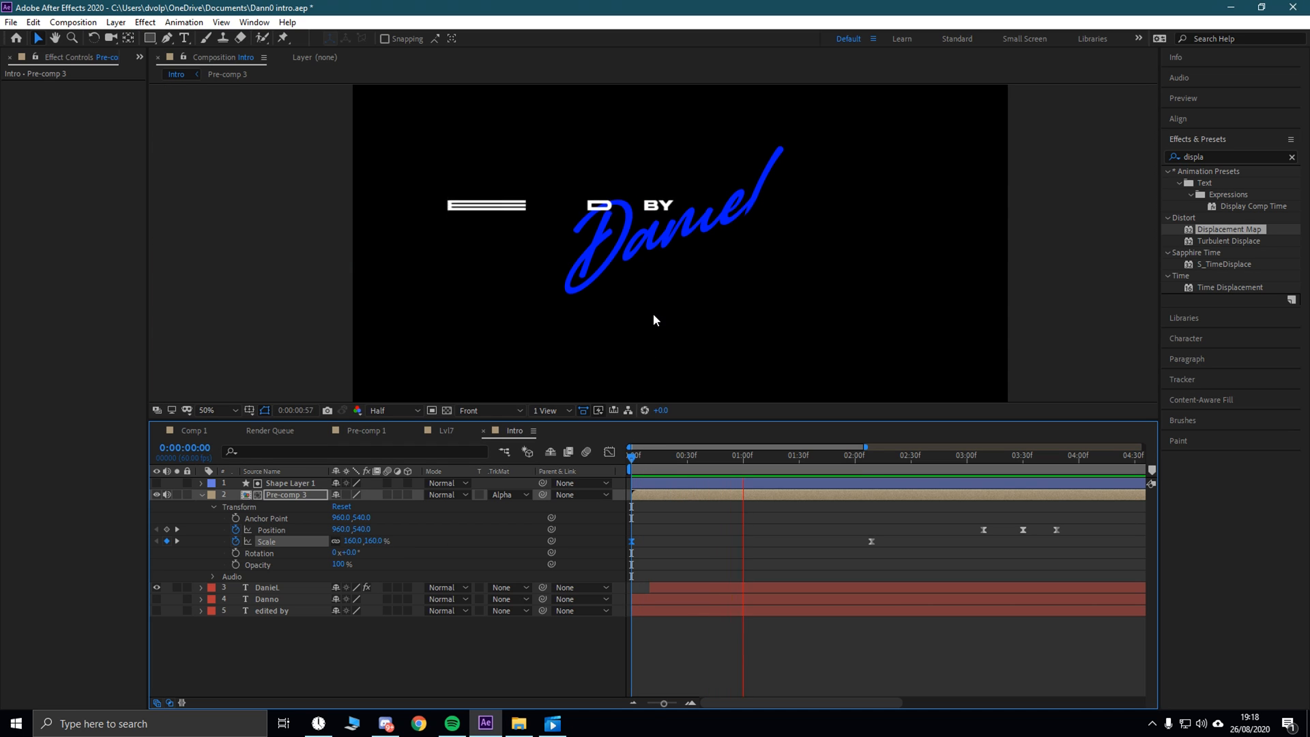
{"action": "key", "text": "space"}
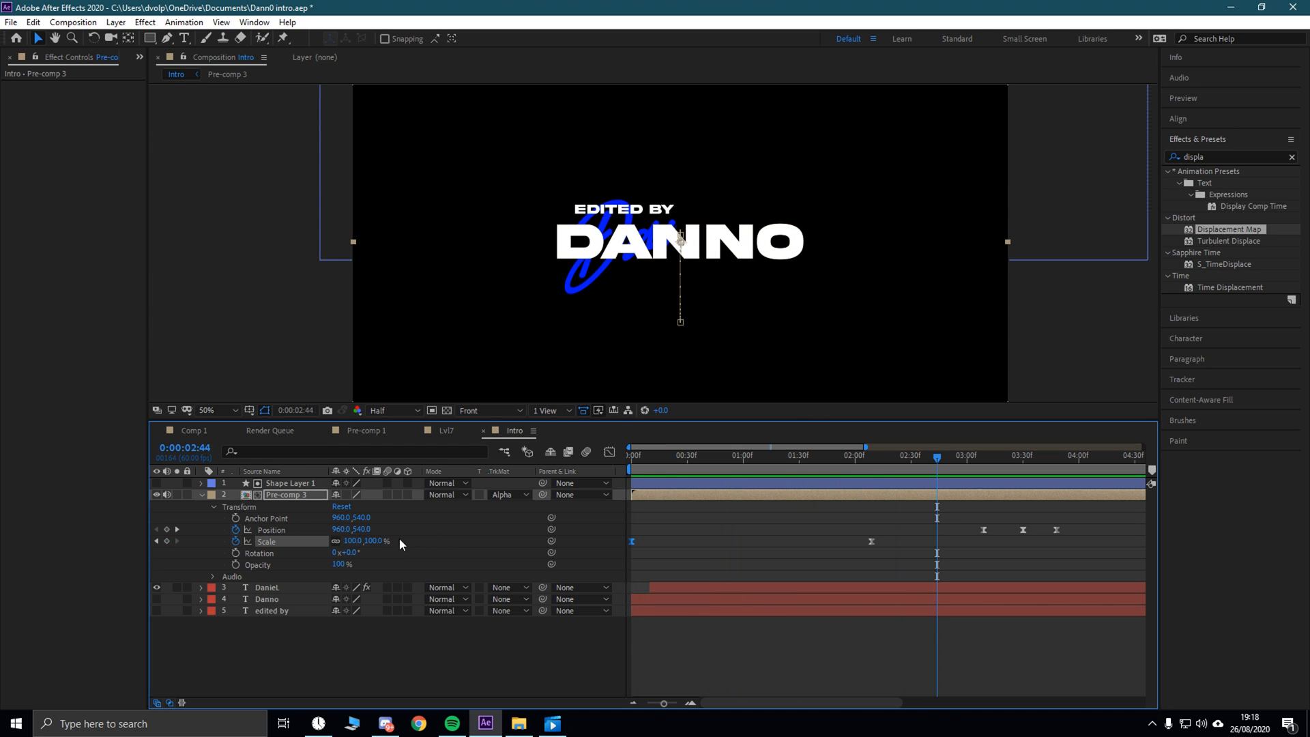
Step: Raise Pre-comp 3's Scale at 0:00:00:00 to 181%, preview the intro, and collapse the layer's properties
{"action": "key", "text": "Home"}
{"action": "left_click_drag", "start_coordinate": [374, 541], "coordinate": [394, 542]}
{"action": "key", "text": "space"}
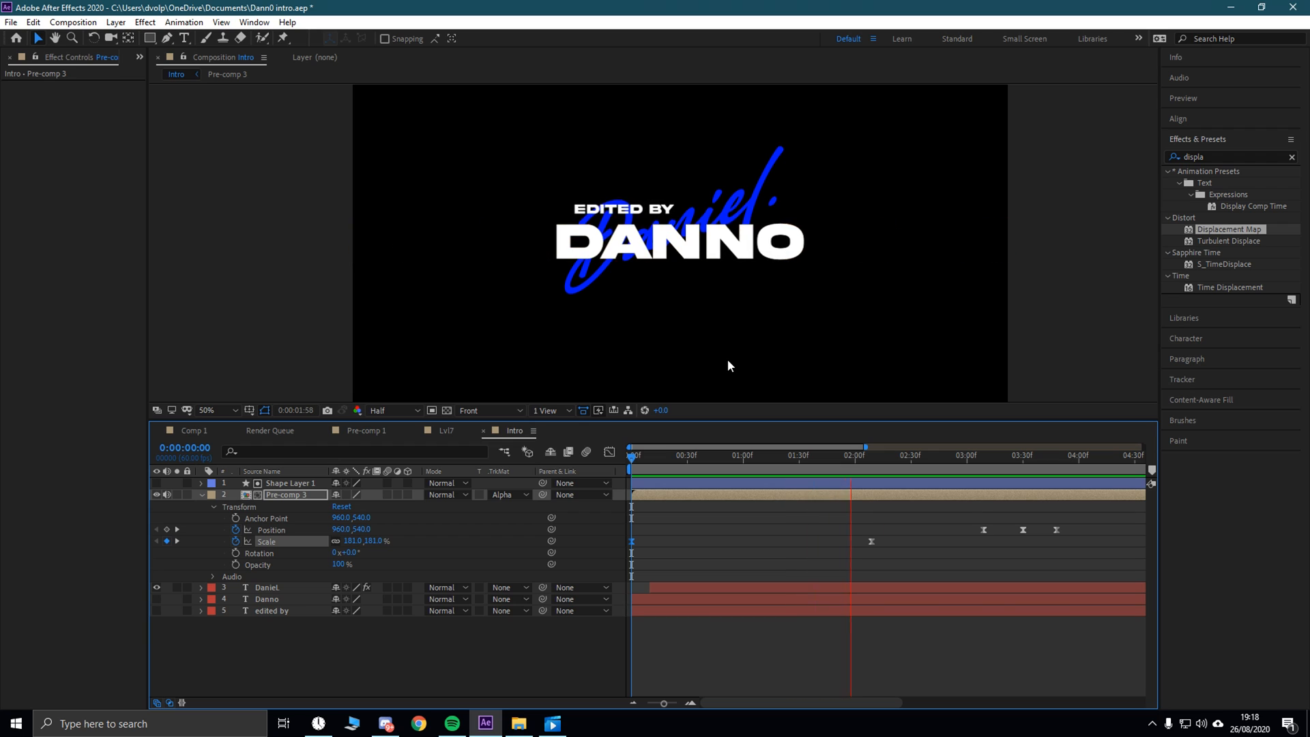
{"action": "scroll", "coordinate": [727, 359], "scroll_direction": "down", "scroll_amount": 2}
{"action": "key", "text": "space"}
{"action": "left_click", "coordinate": [206, 496]}
{"action": "left_click", "coordinate": [202, 496]}
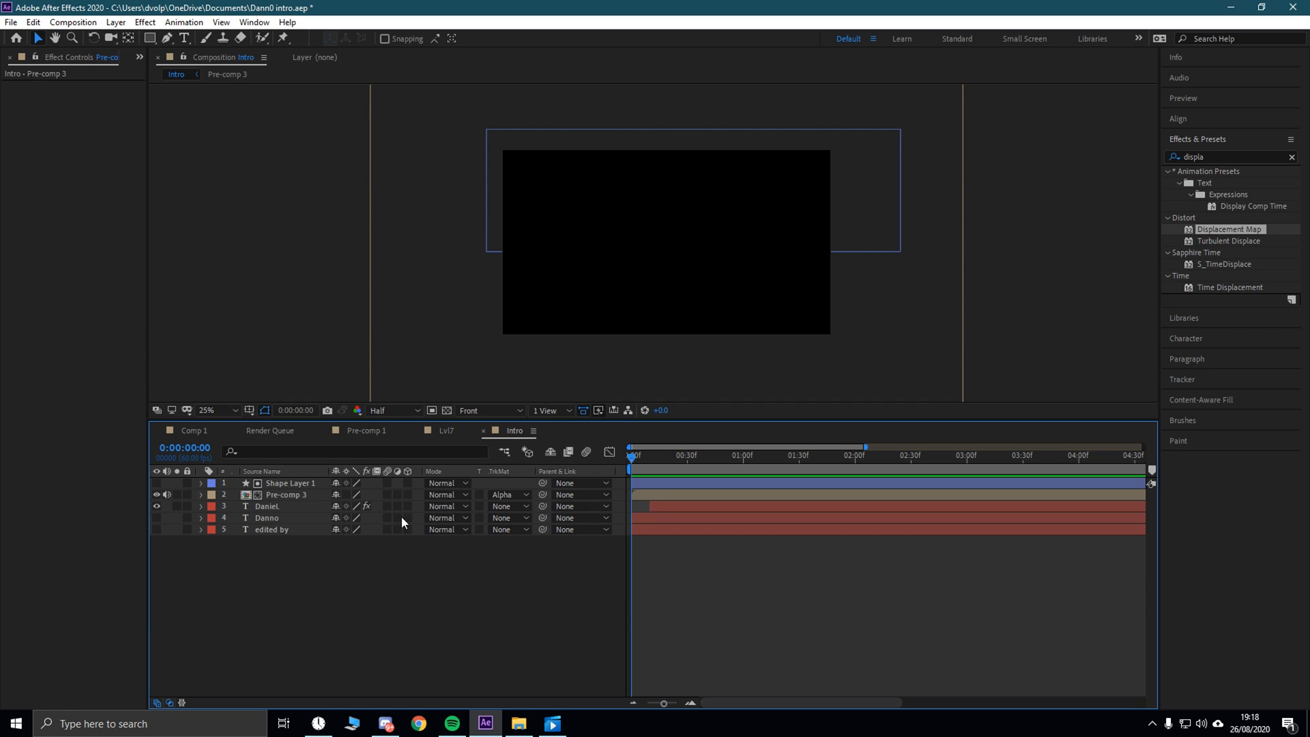
Step: Add the Intro composition to the Render Queue
{"action": "left_click", "coordinate": [11, 21]}
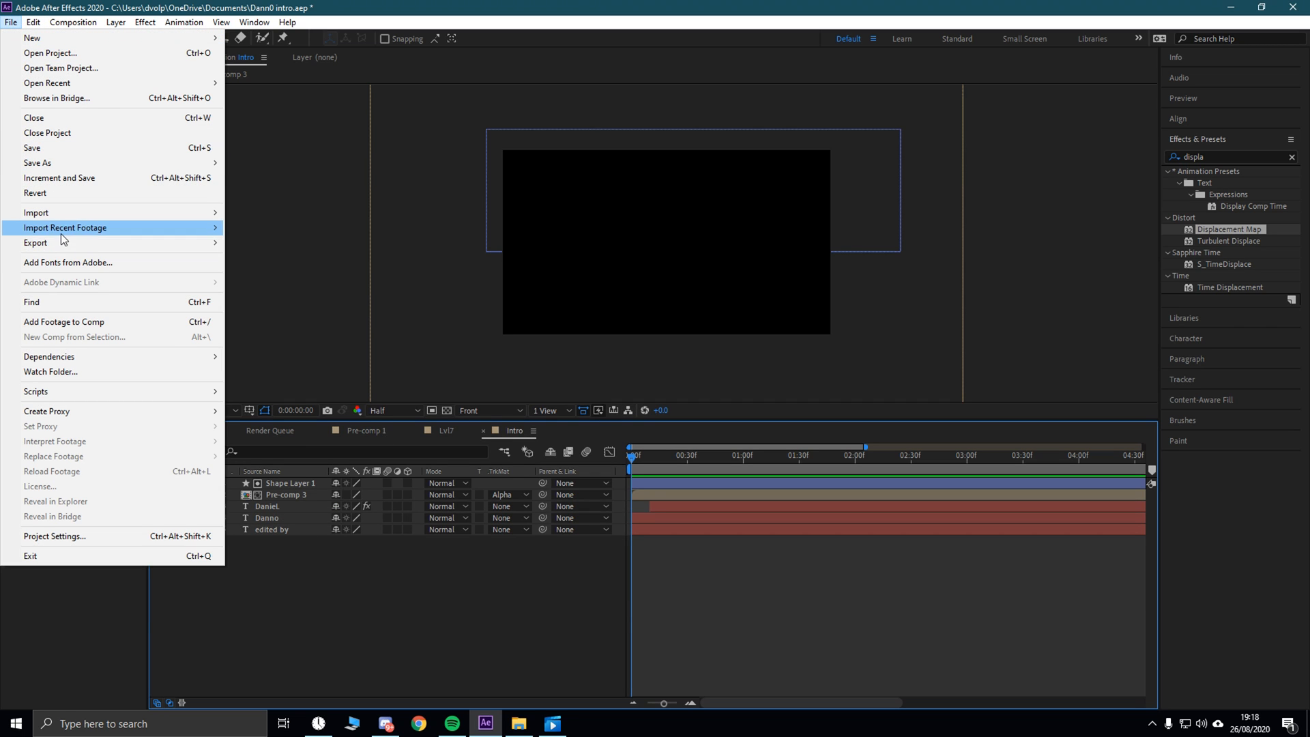
{"action": "mouse_move", "coordinate": [61, 243]}
{"action": "left_click", "coordinate": [277, 256]}
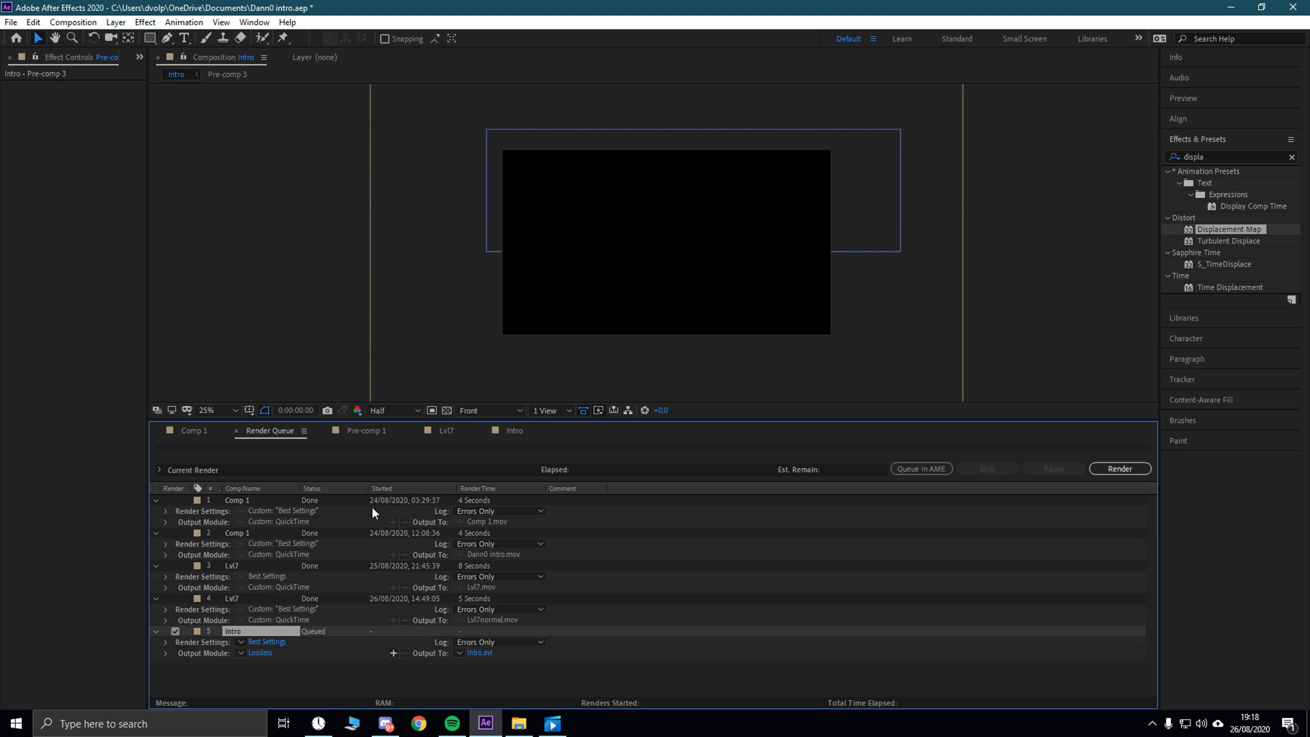
Step: Set the queued Intro composition's output format to QuickTime and accept its render settings with Best quality and Full resolution
{"action": "left_click", "coordinate": [260, 653]}
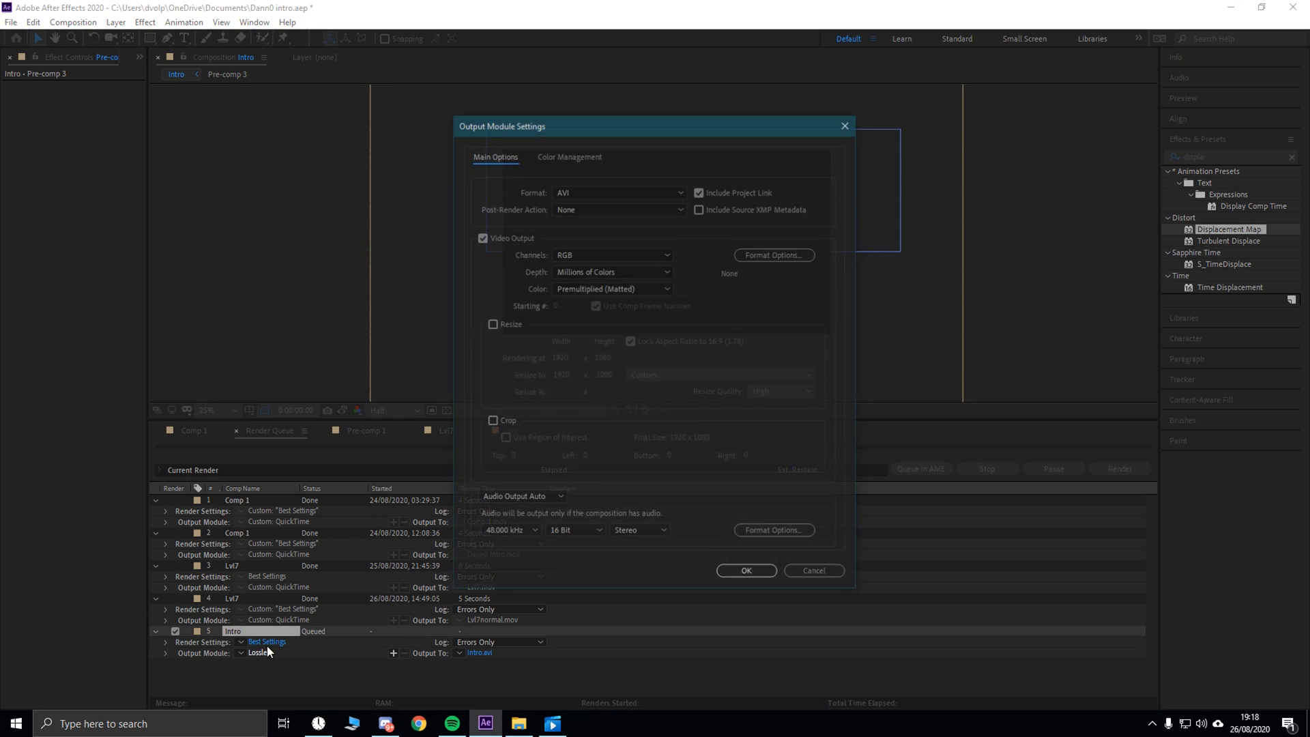
{"action": "left_click", "coordinate": [636, 193]}
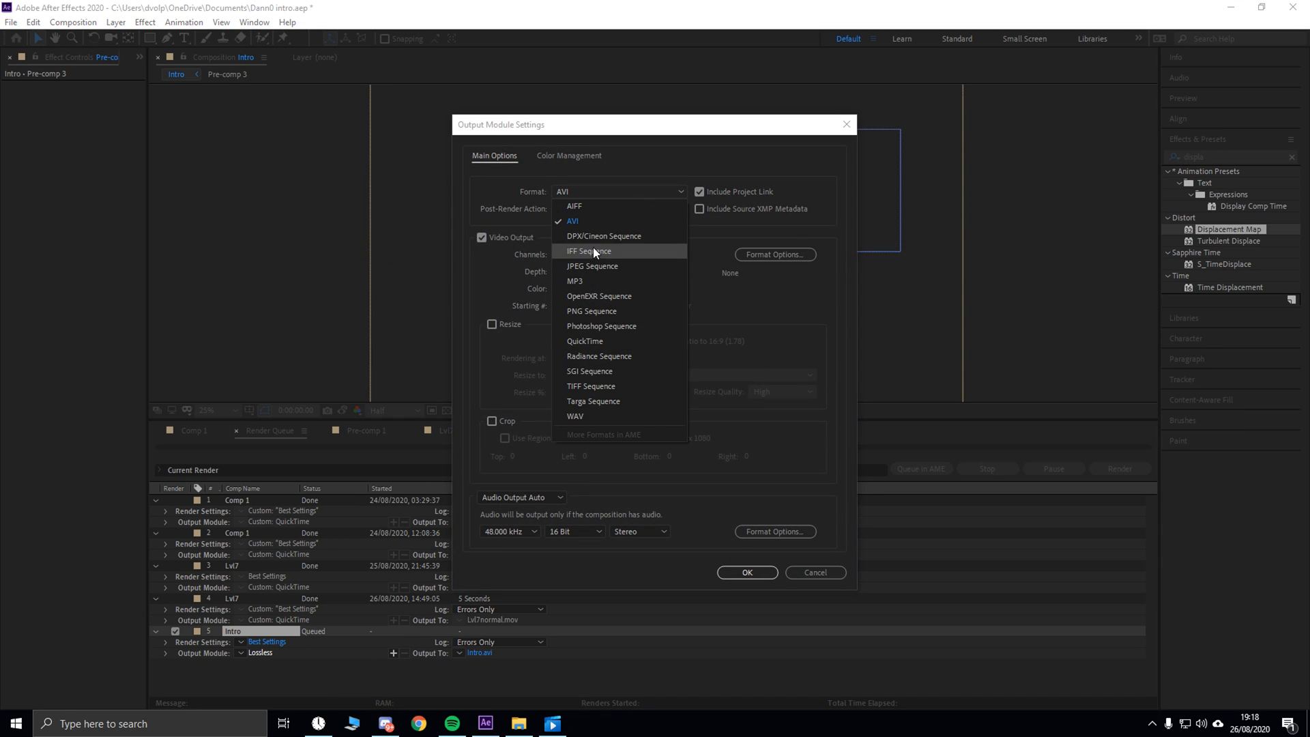
{"action": "left_click", "coordinate": [585, 341]}
{"action": "left_click", "coordinate": [801, 254]}
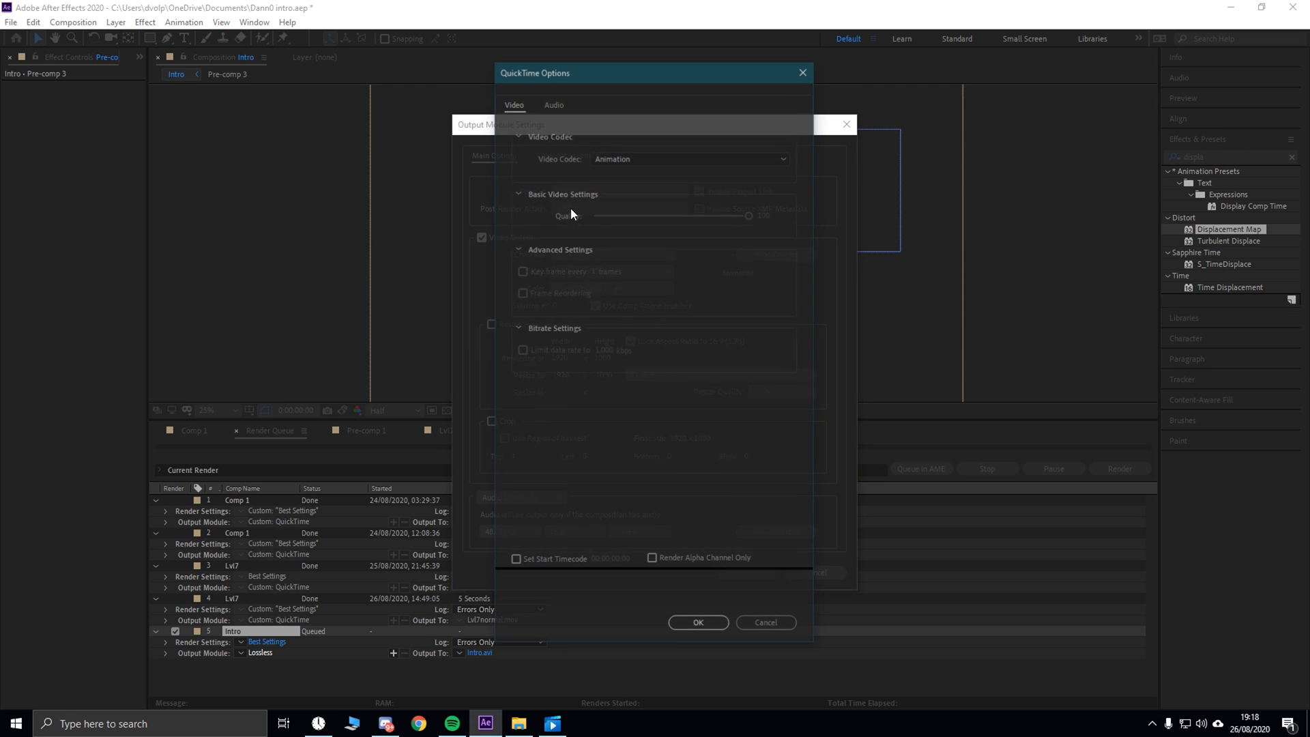
{"action": "left_click", "coordinate": [804, 71]}
{"action": "left_click", "coordinate": [748, 573]}
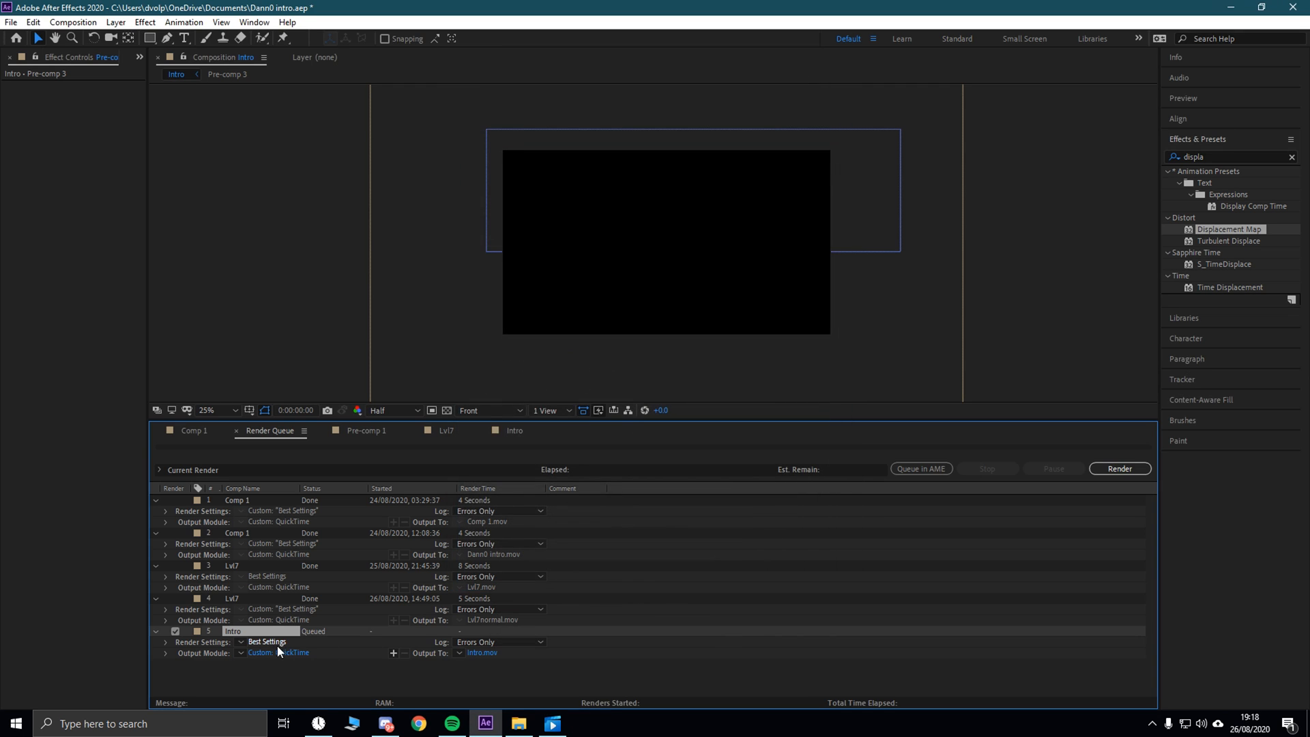
{"action": "left_click", "coordinate": [267, 642]}
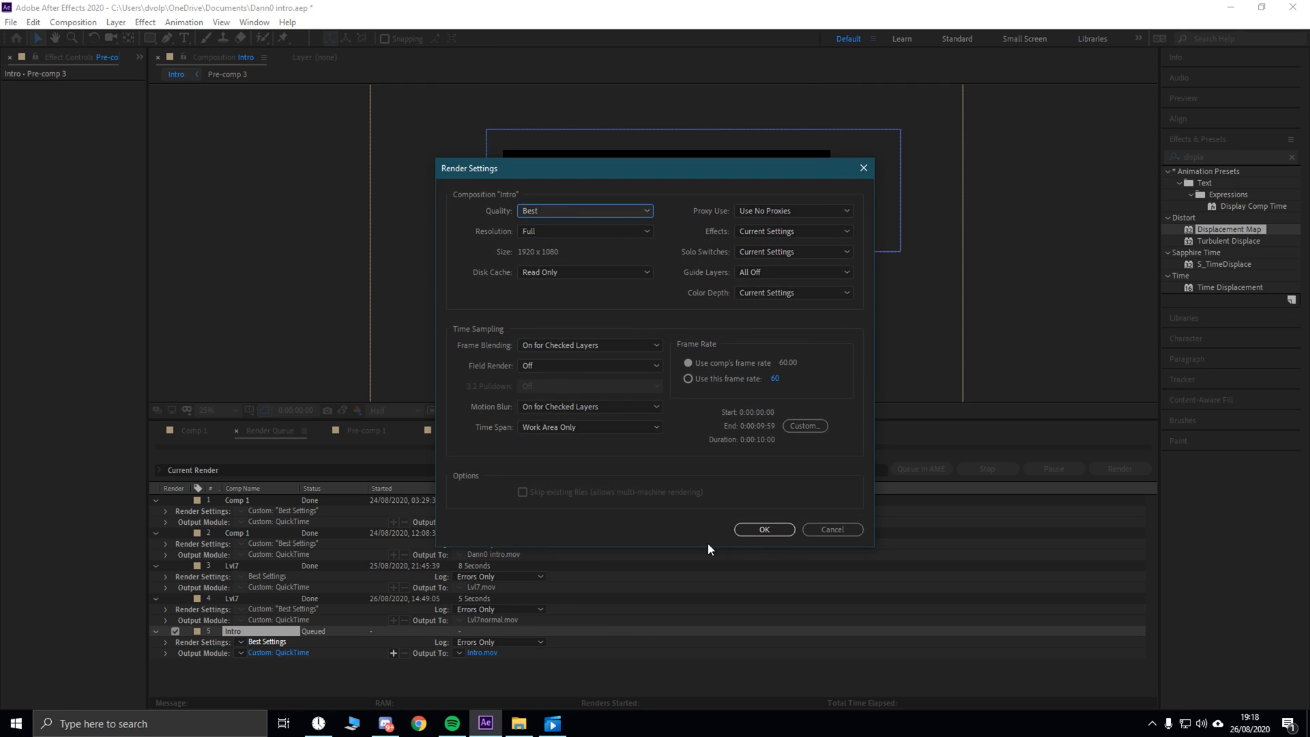
{"action": "left_click", "coordinate": [748, 536]}
Step: Inspect the save location for the Intro.mov render, close it, and return to the Intro composition's timeline
{"action": "left_click", "coordinate": [481, 653]}
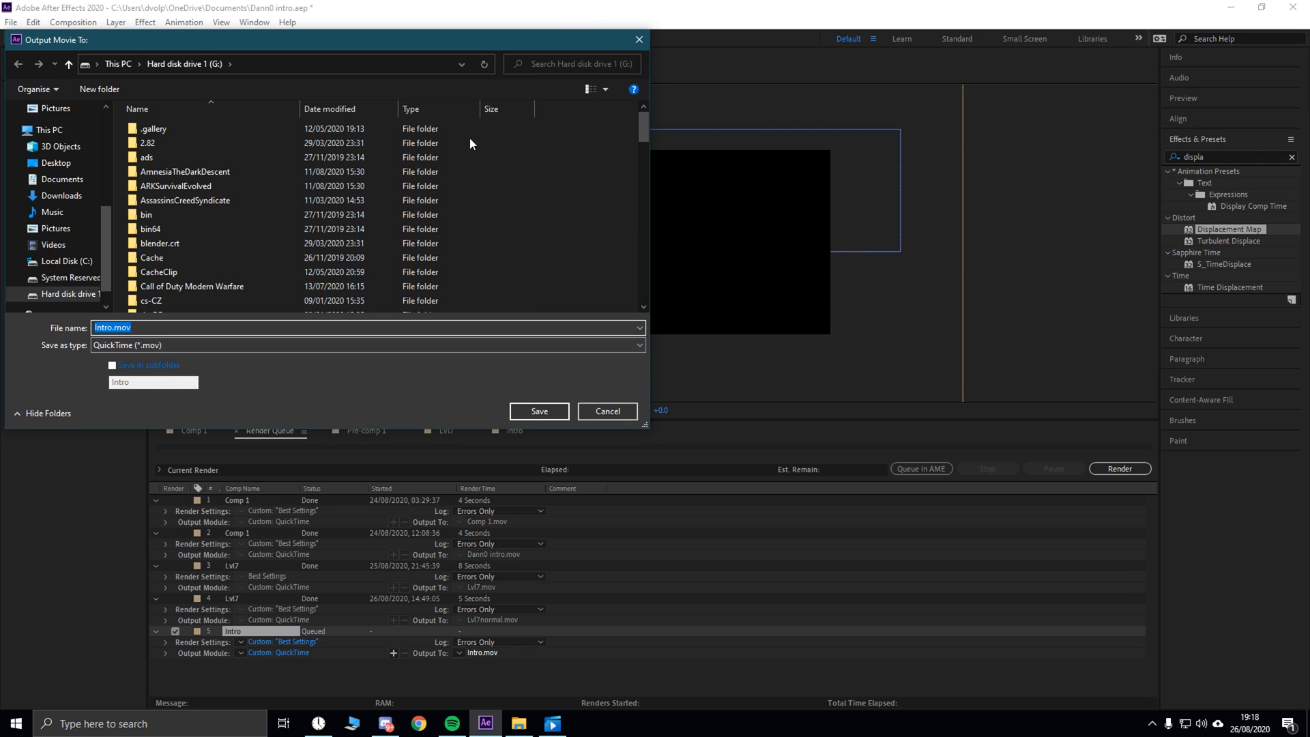
{"action": "left_click", "coordinate": [638, 39]}
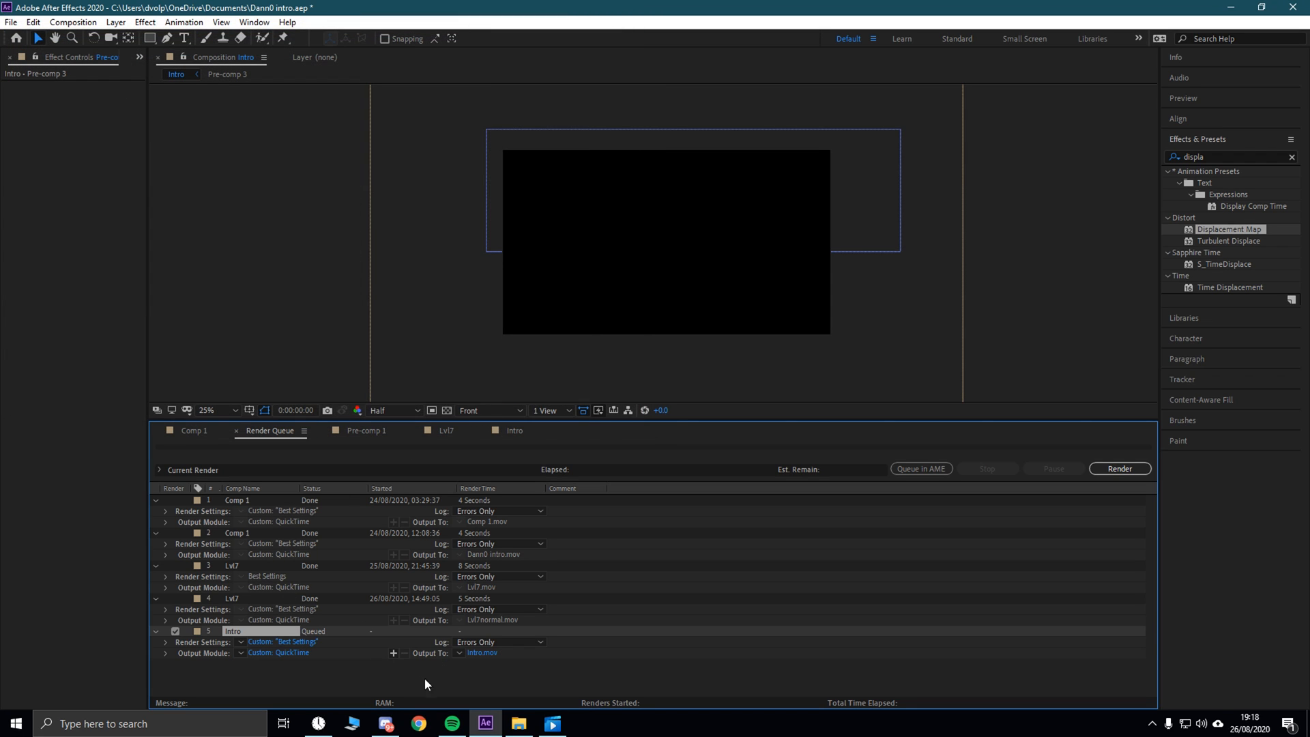
{"action": "left_click", "coordinate": [514, 431]}
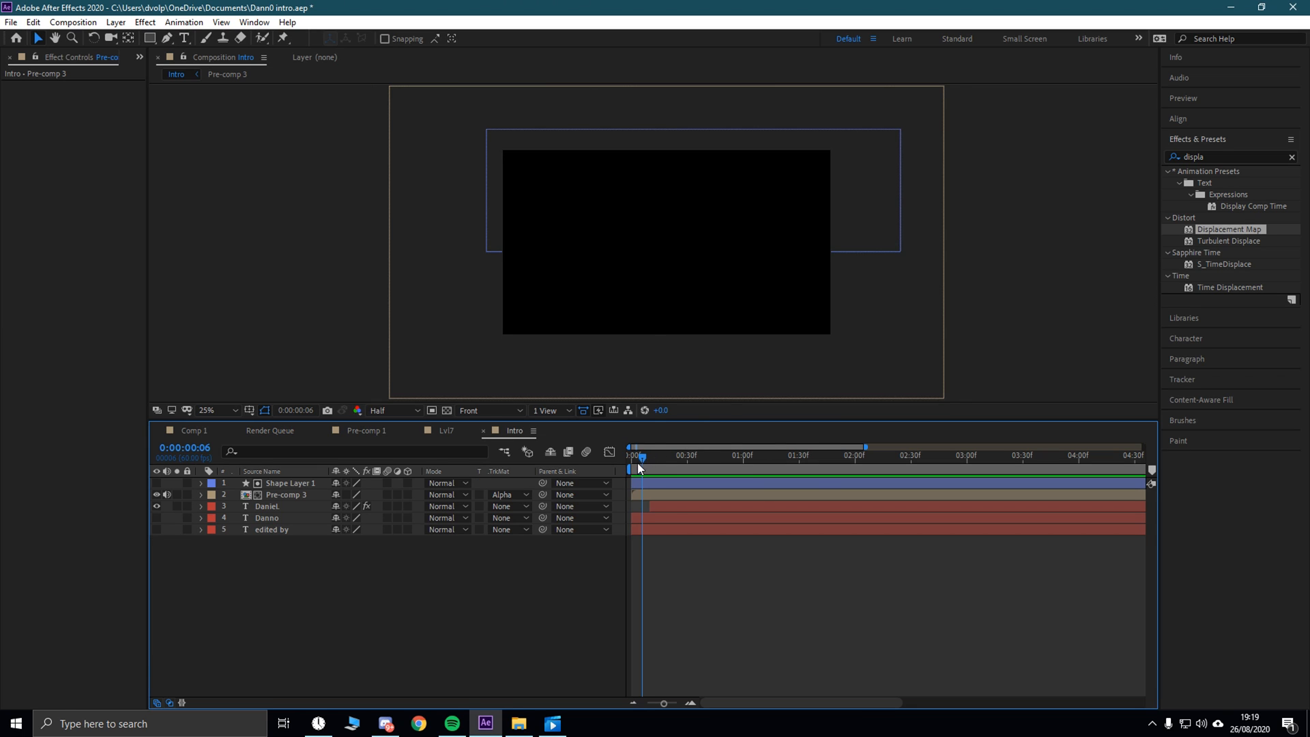